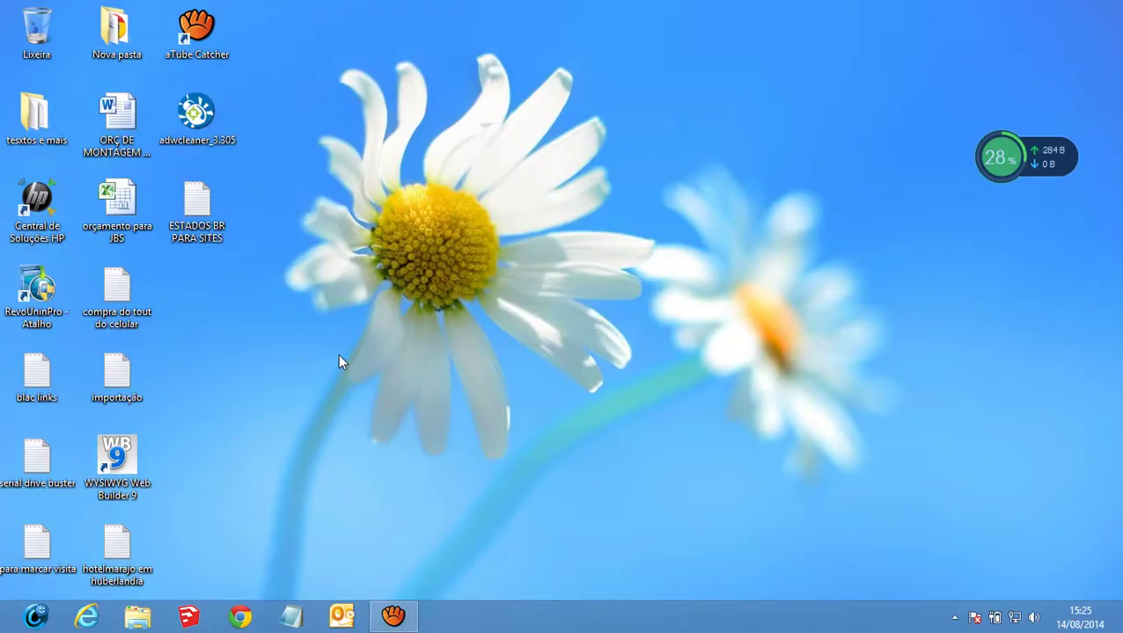
Minimize the Chrome window and run a Deep Clean with the memory cleaner running in the background
left_click(185, 241)
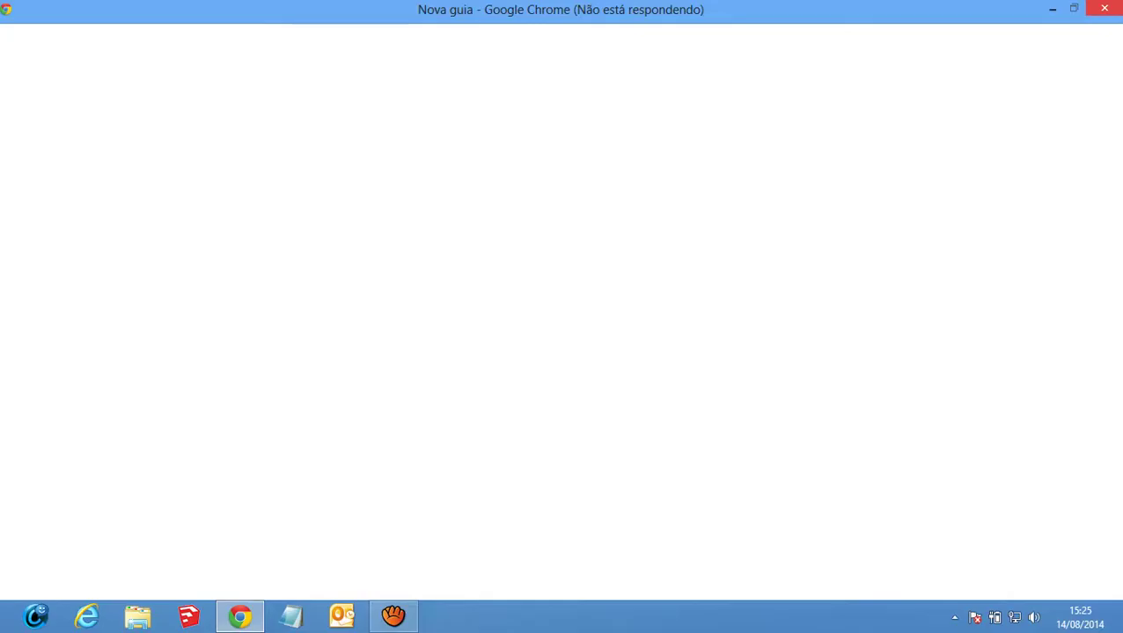
left_click(393, 616)
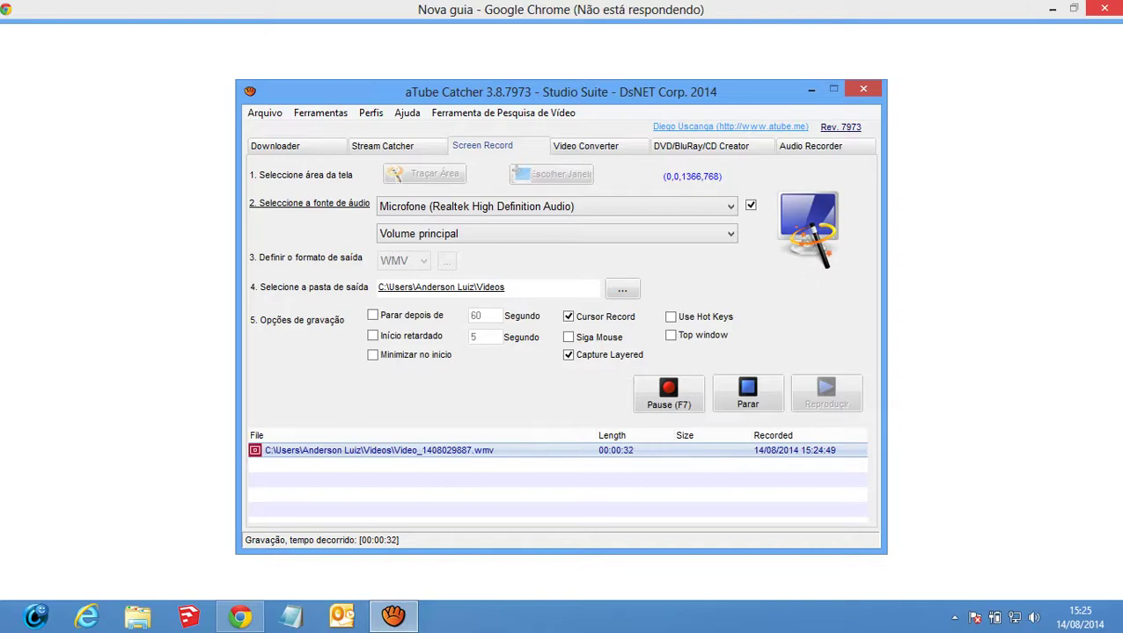
left_click(1052, 8)
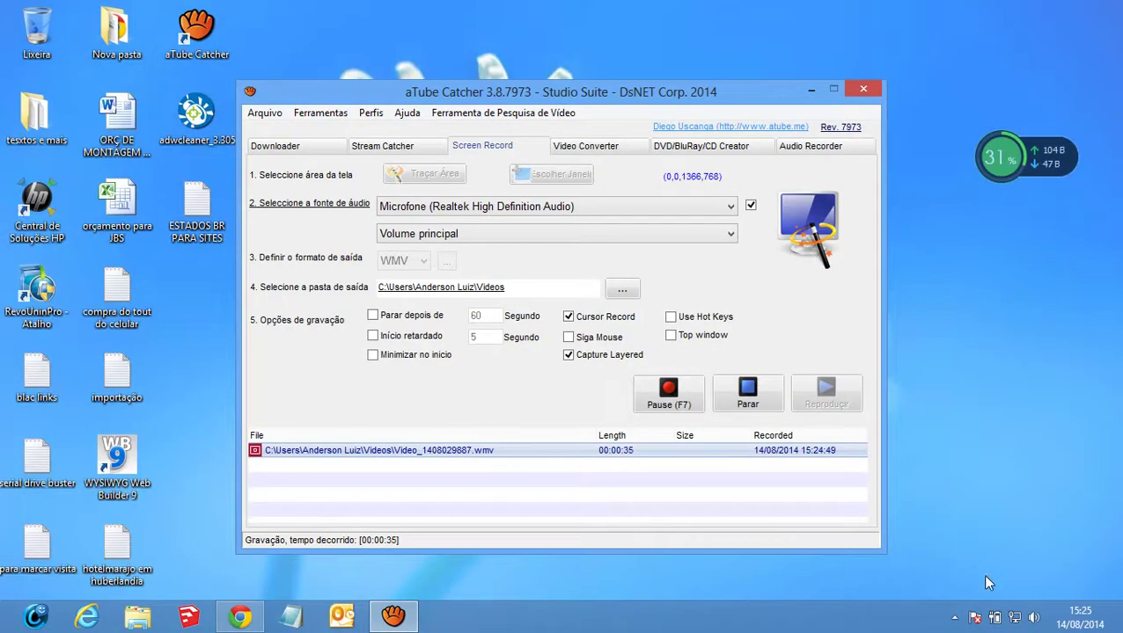
left_click(955, 618)
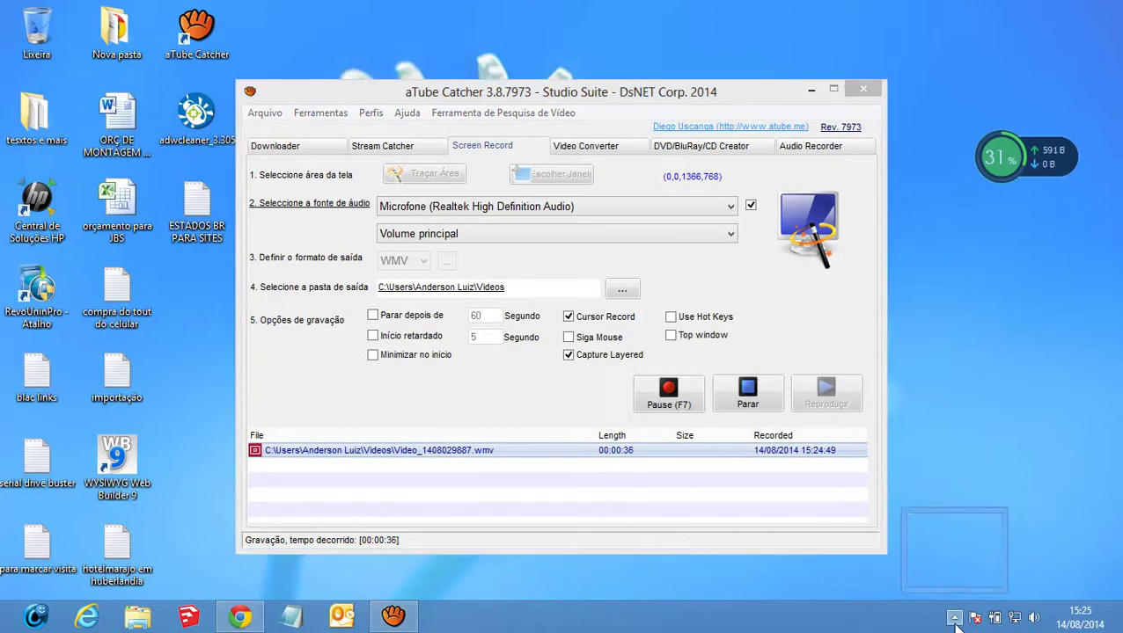
right_click(980, 535)
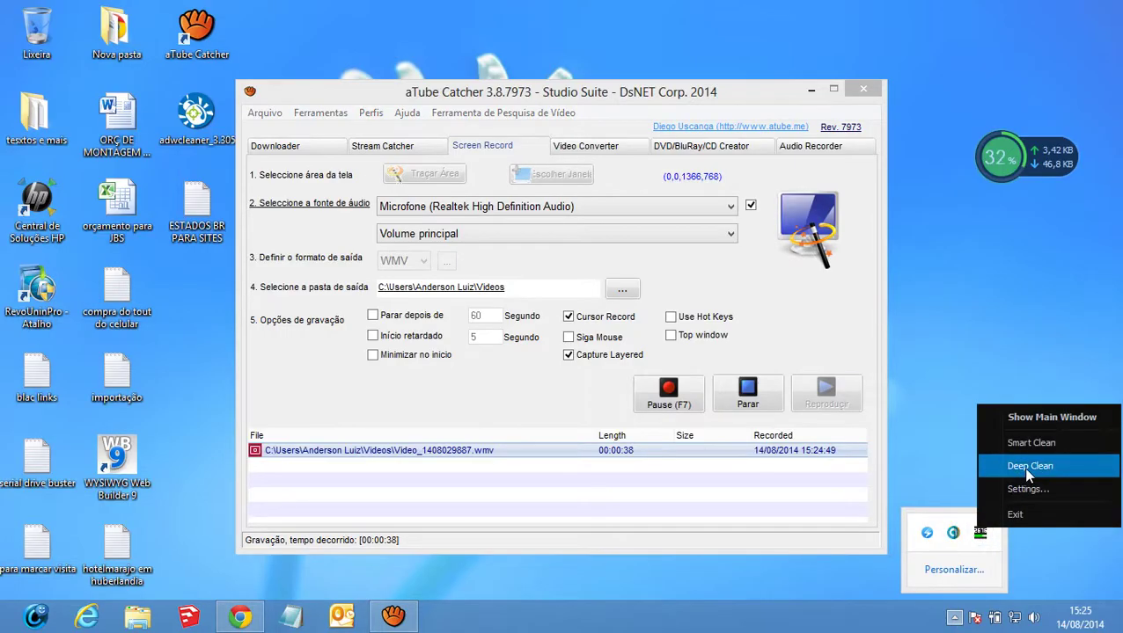
left_click(1028, 466)
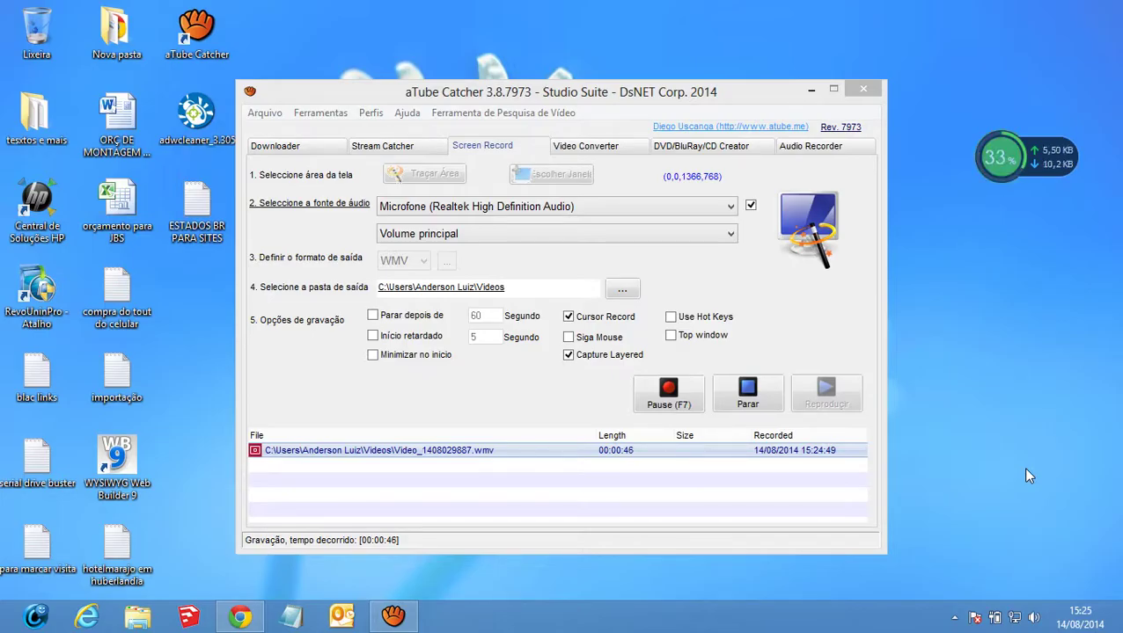
Switch to Chrome, enter the WordPress admin area of desapega.noalvo.org and open the ClassiPress Campo Personalizado list
left_click(239, 617)
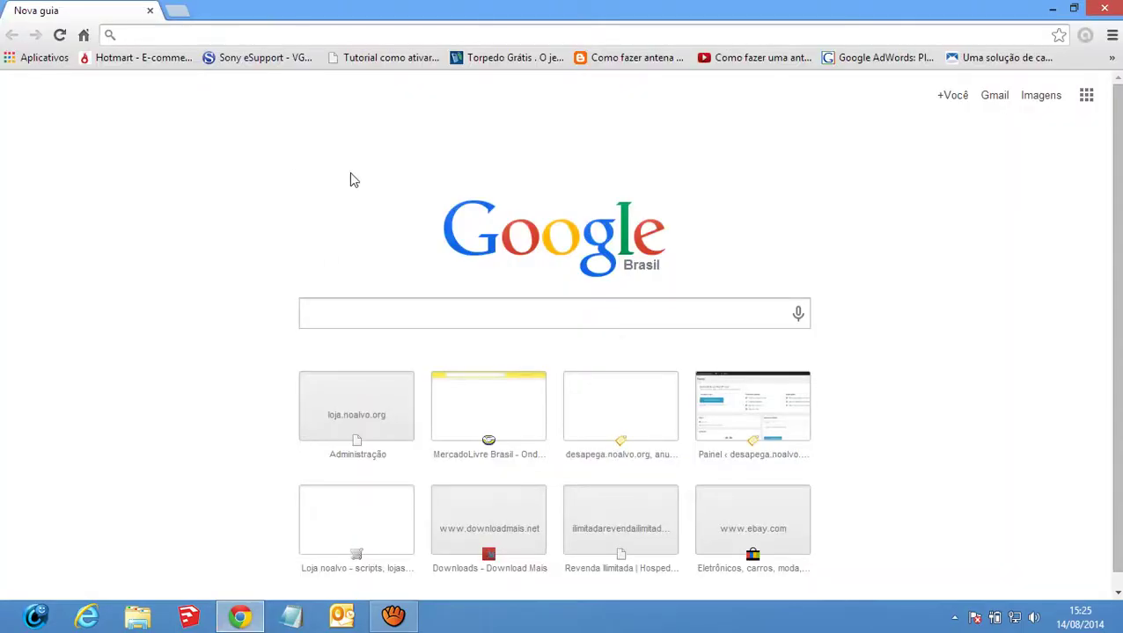
left_click(626, 429)
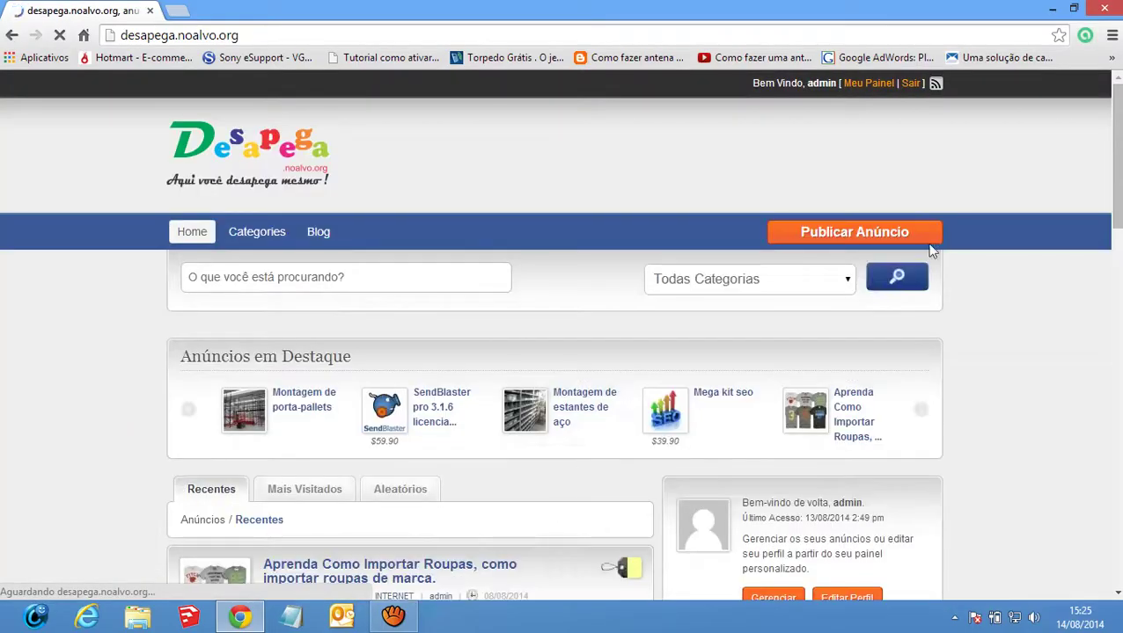
left_click(869, 85)
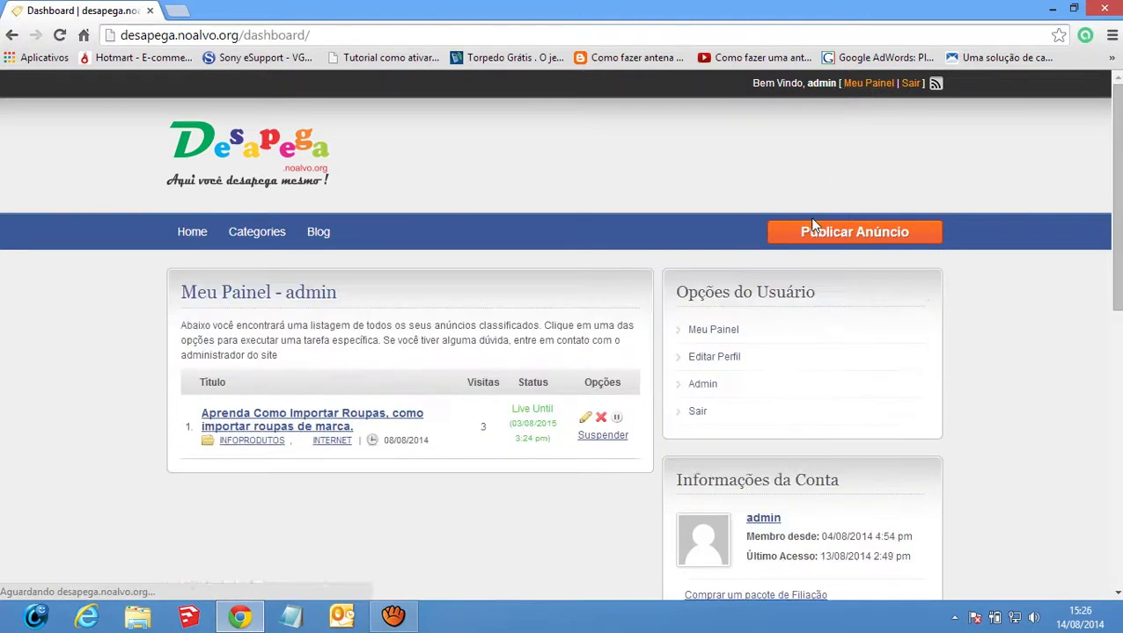
left_click(704, 384)
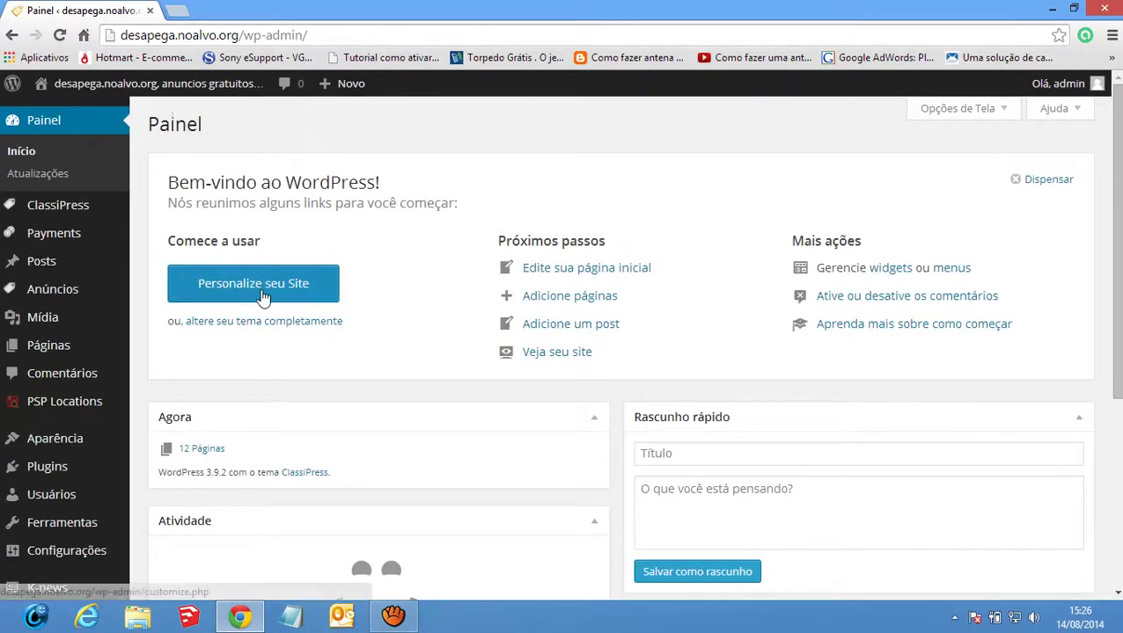
mouse_move(71, 213)
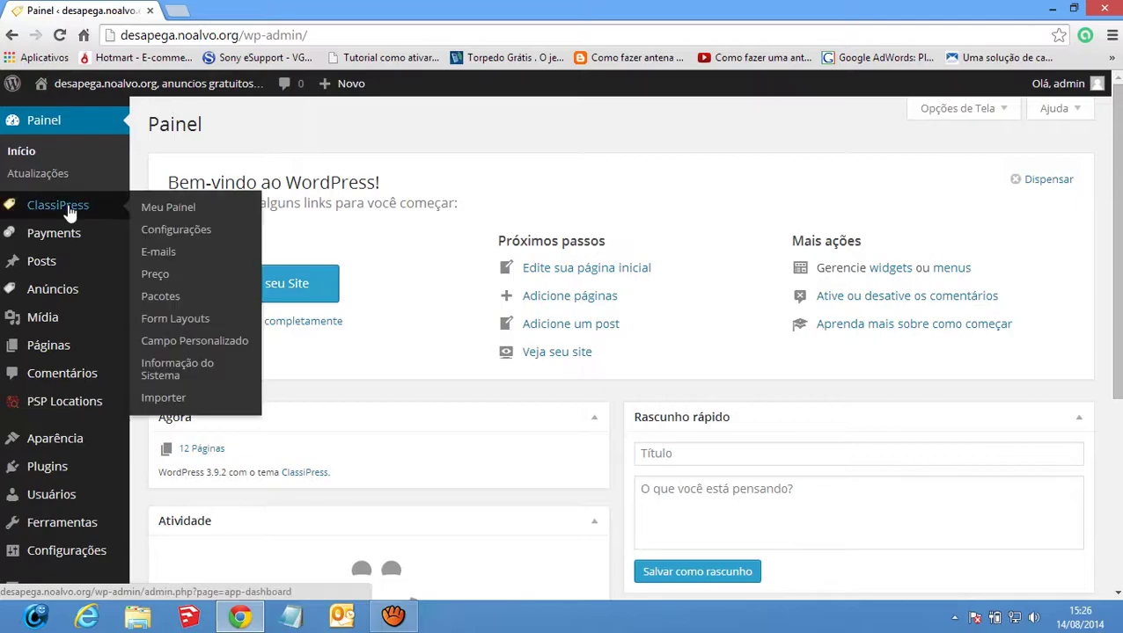
left_click(190, 348)
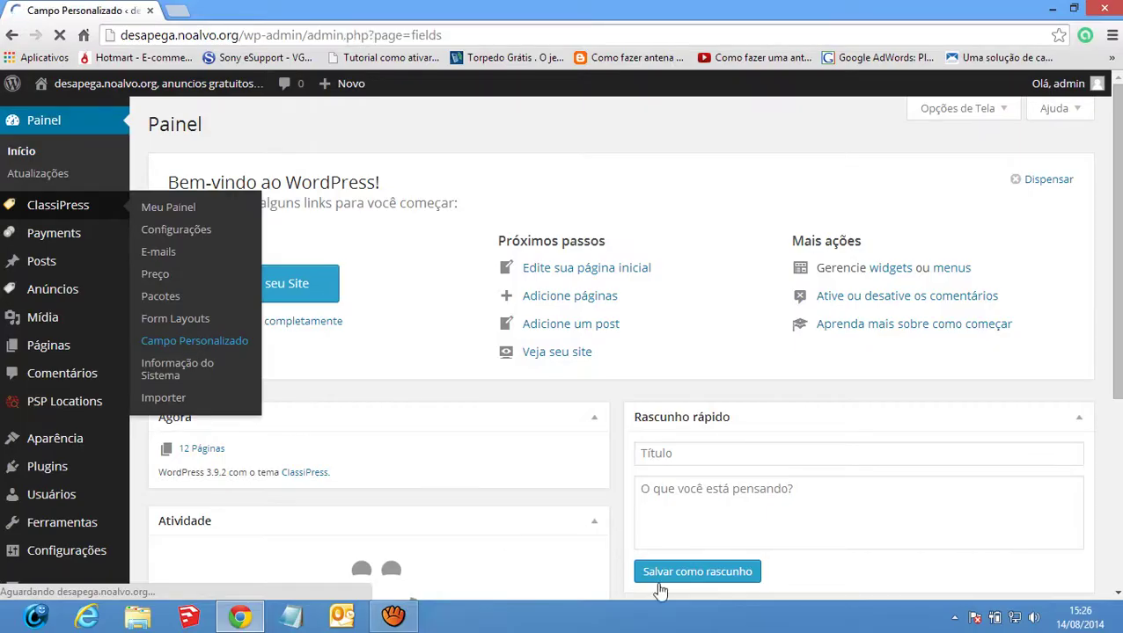
left_click(955, 618)
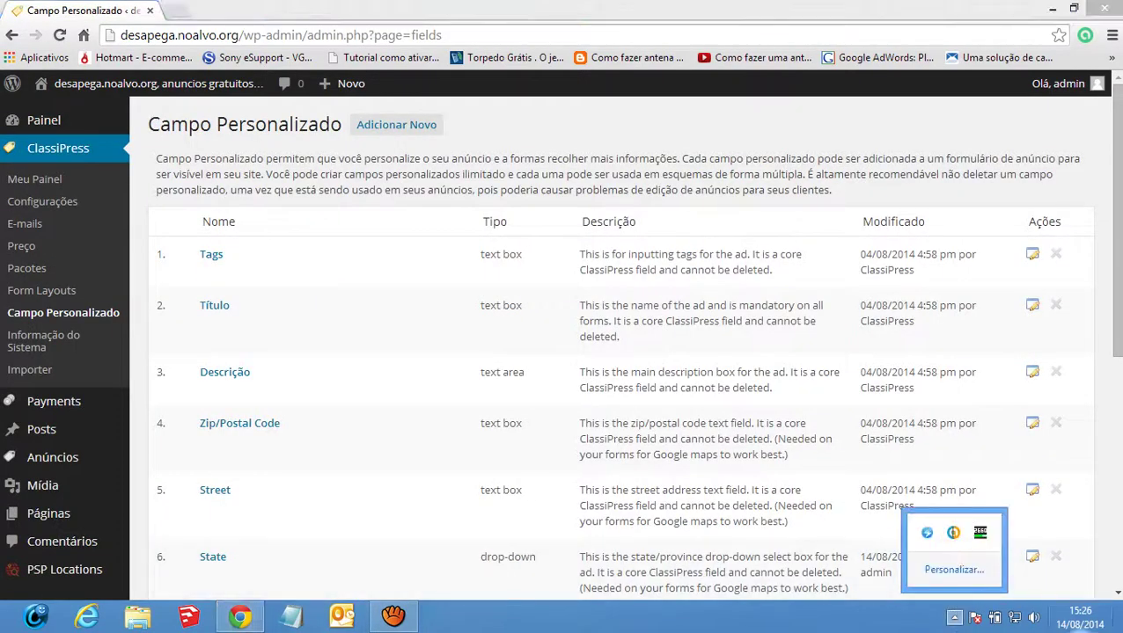
left_click(1119, 618)
mouse_move(1110, 308)
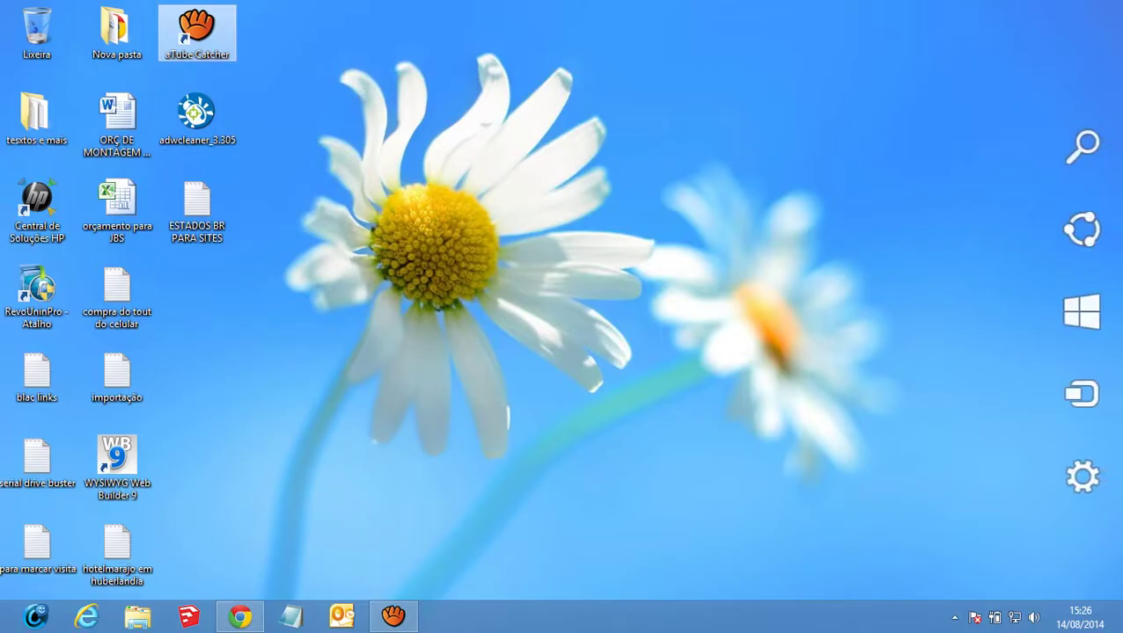
left_click(1083, 151)
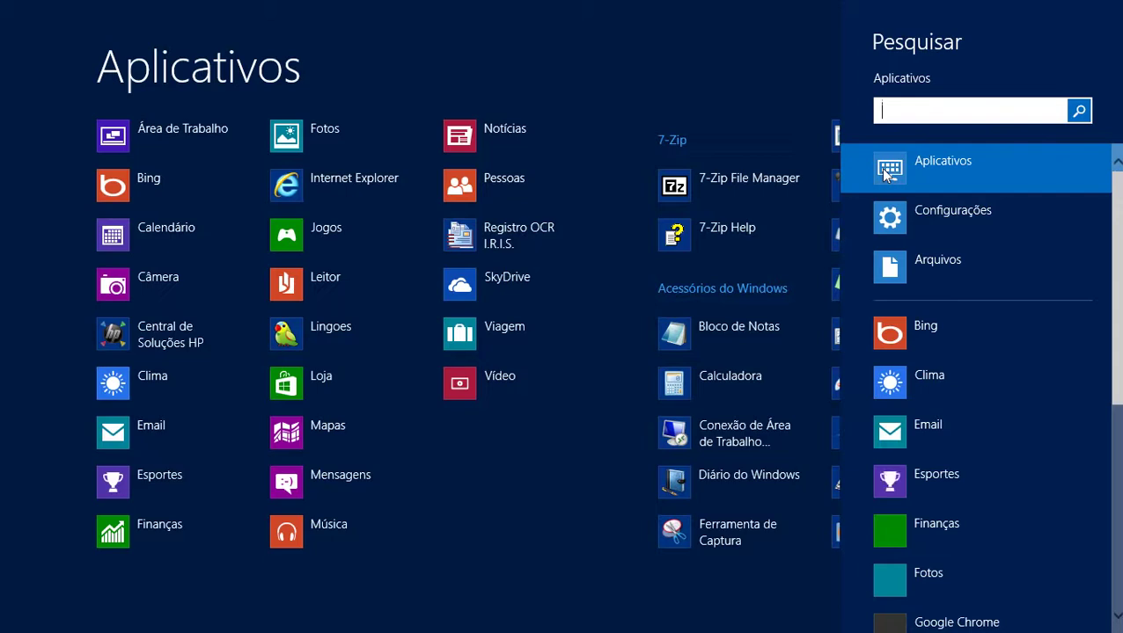
key("super")
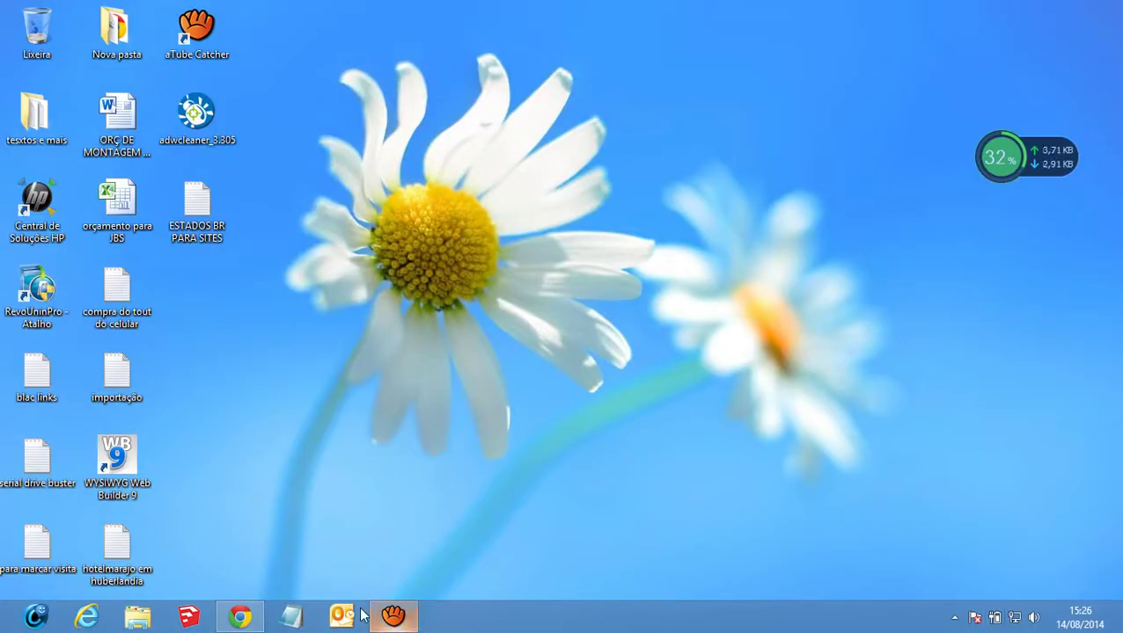
left_click(239, 617)
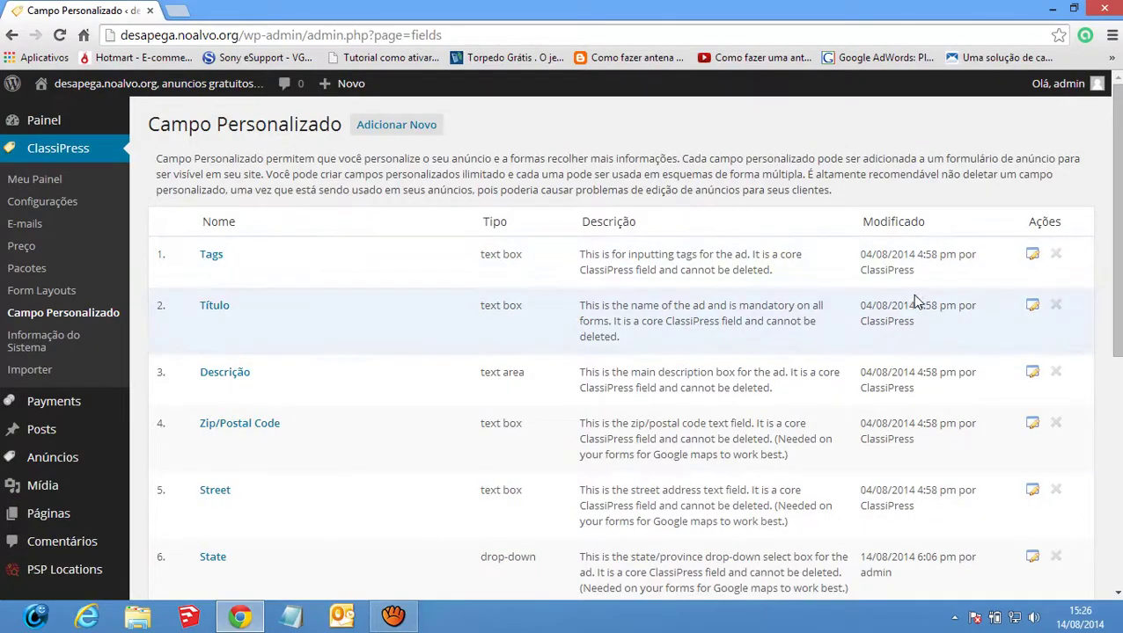
Open the Country custom field for editing and place the cursor in the BRASIL entry of Campo de Valores
scroll(392, 277, "down", 5)
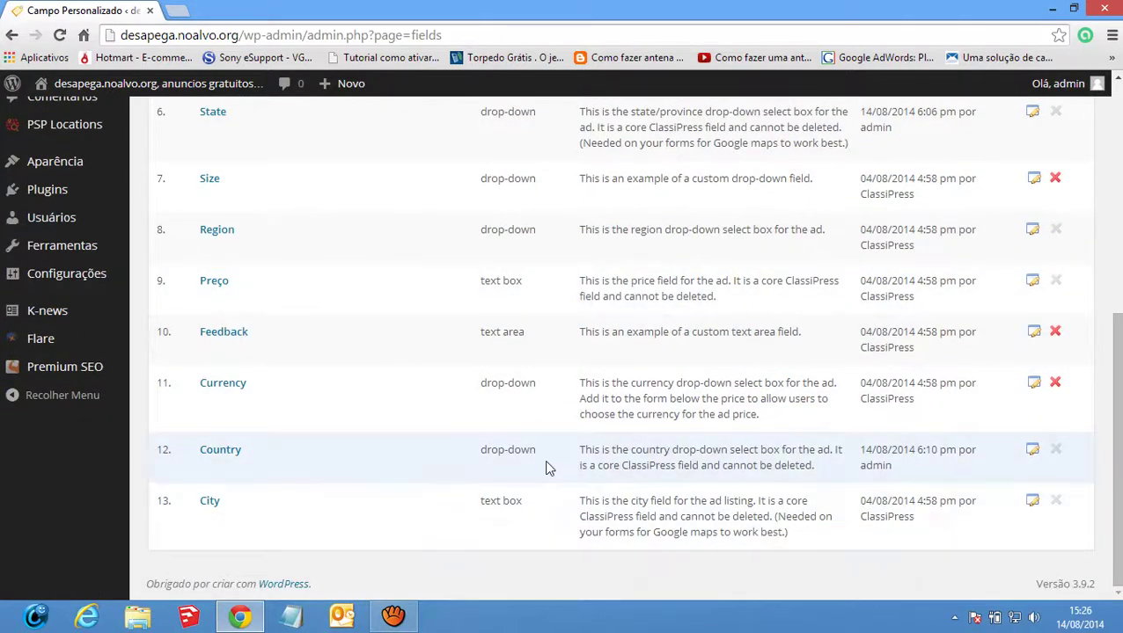
left_click(1032, 450)
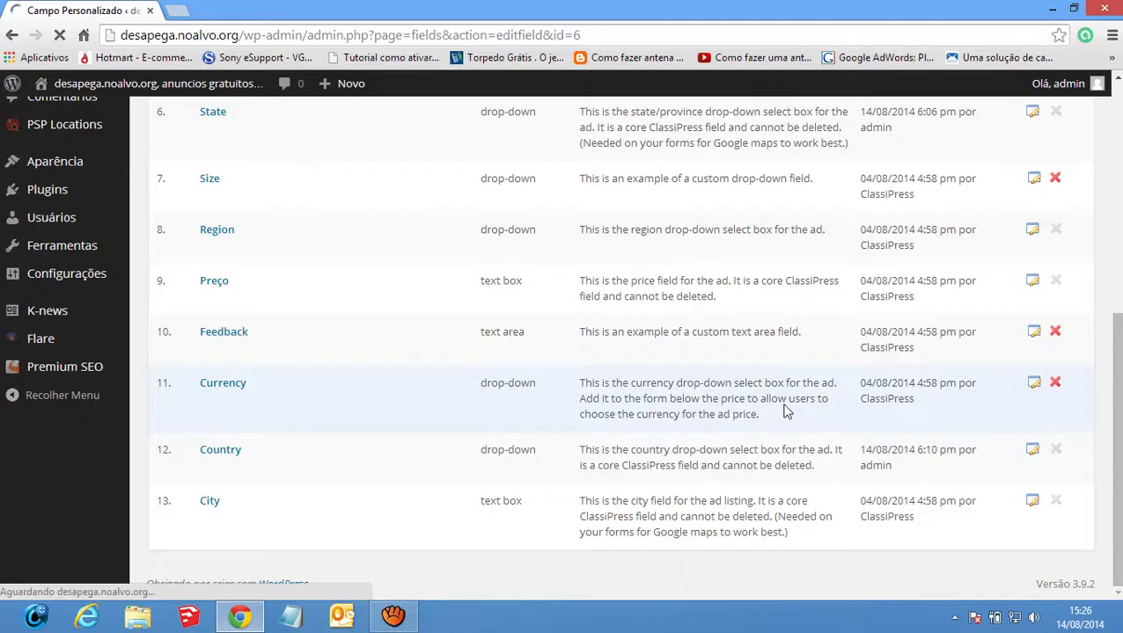
scroll(524, 480, "down", 2)
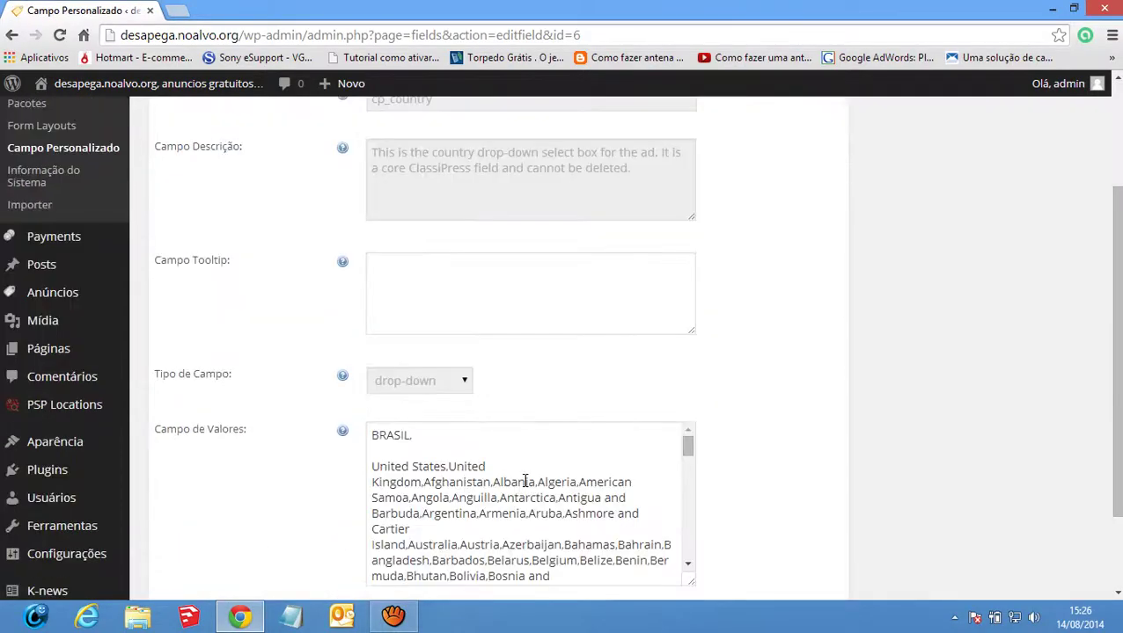
scroll(525, 480, "down", 1)
scroll(525, 480, "up", 1)
scroll(811, 400, "down", 1)
left_click(403, 354)
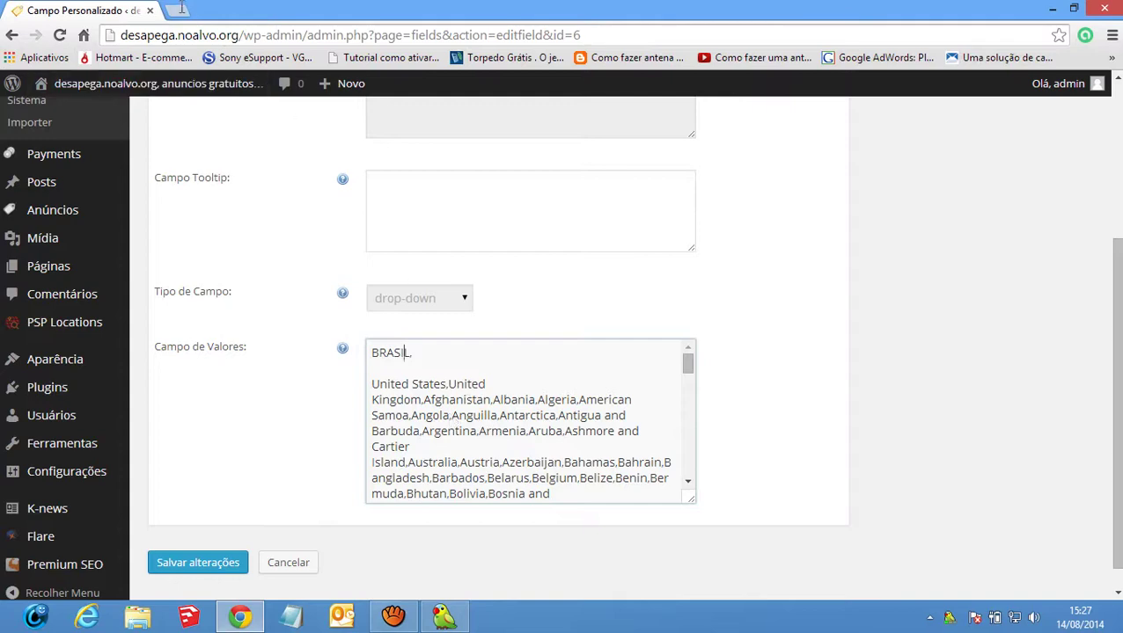
Load desapega.noalvo.org in a second browser tab, keeping the Country field editor open in the first
key("ctrl+t")
type("de")
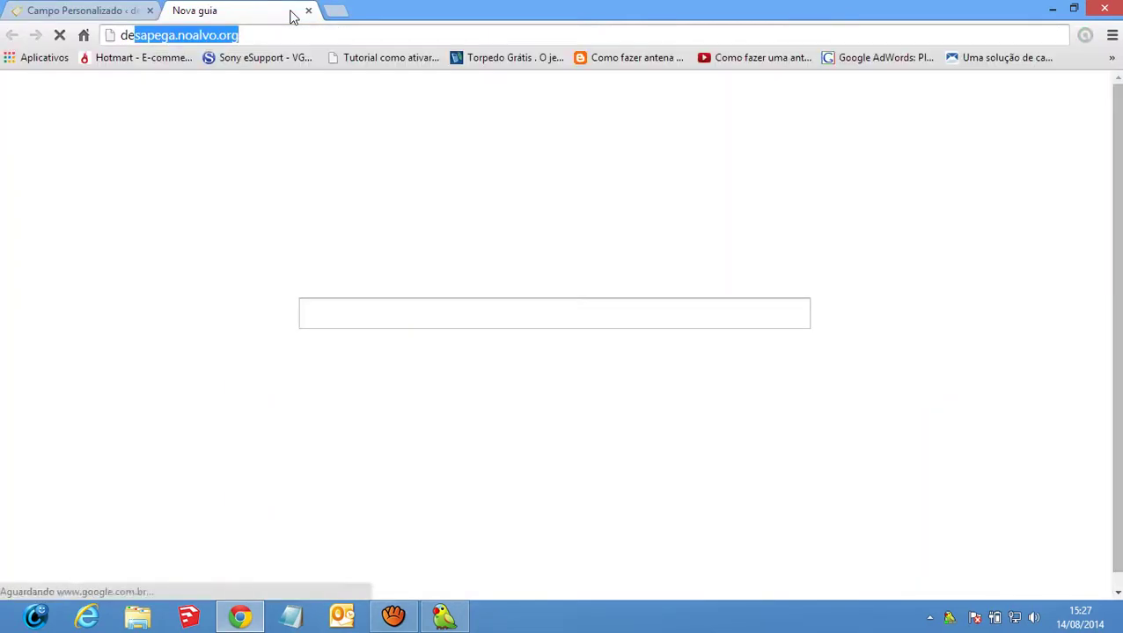
key("End")
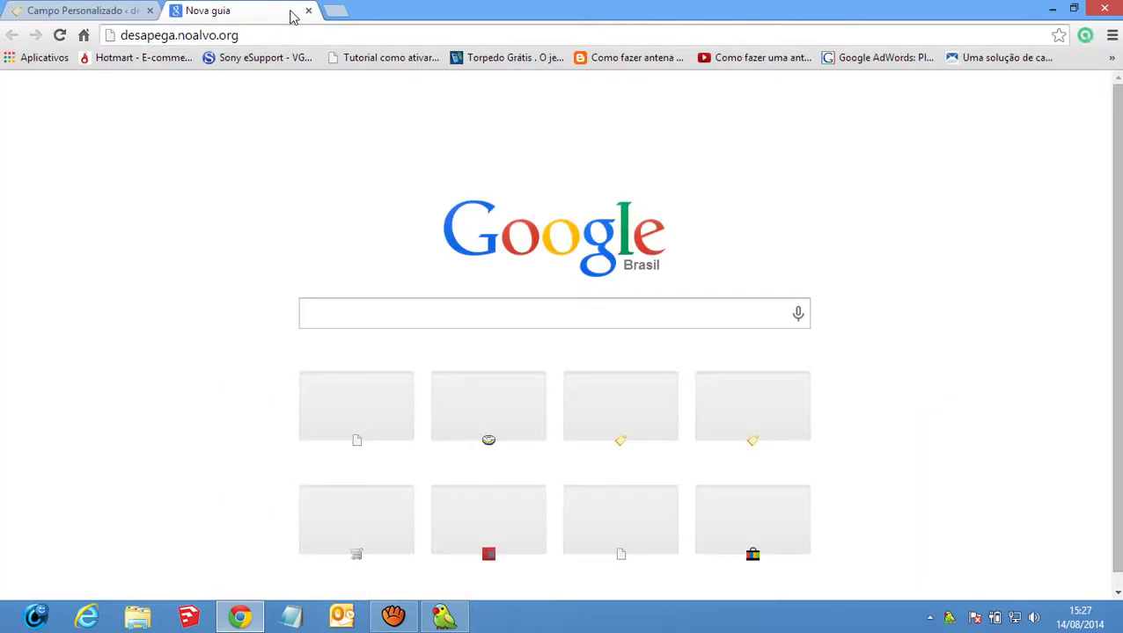
left_click(83, 11)
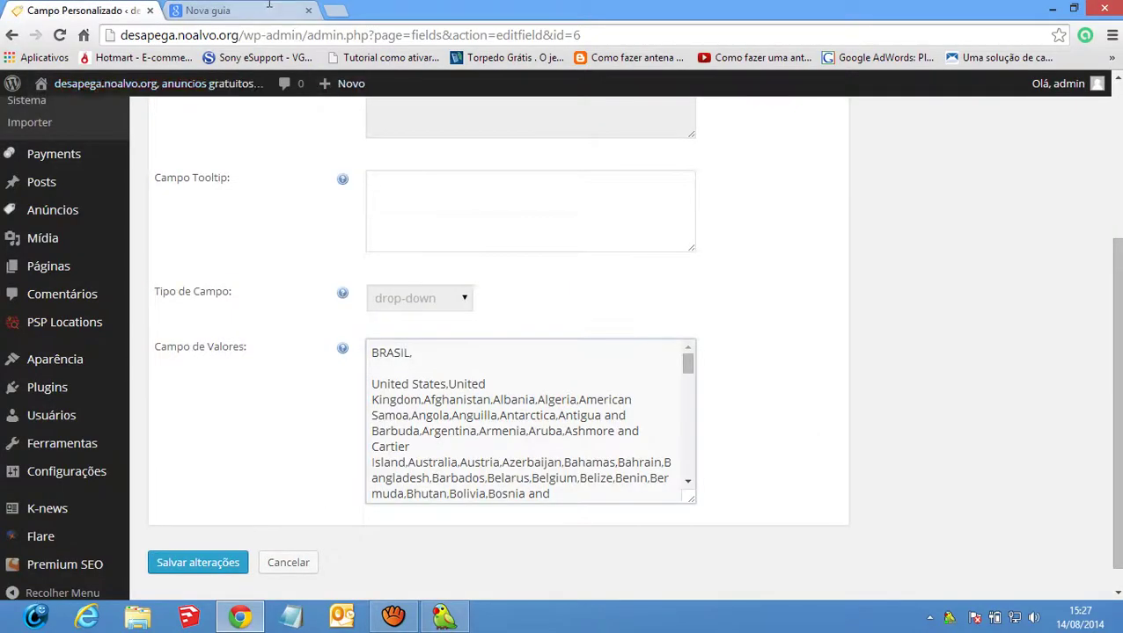
key("ctrl+Tab")
key("Return")
left_click(281, 39)
key("ctrl+Tab")
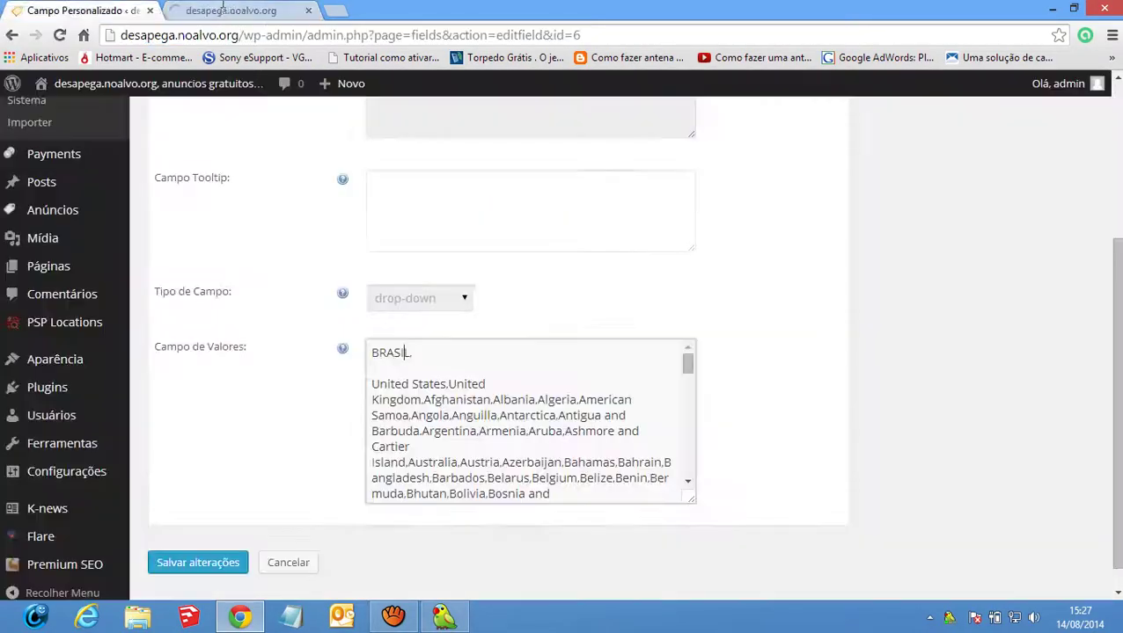
left_click(224, 9)
left_click(100, 9)
key("ctrl+Tab")
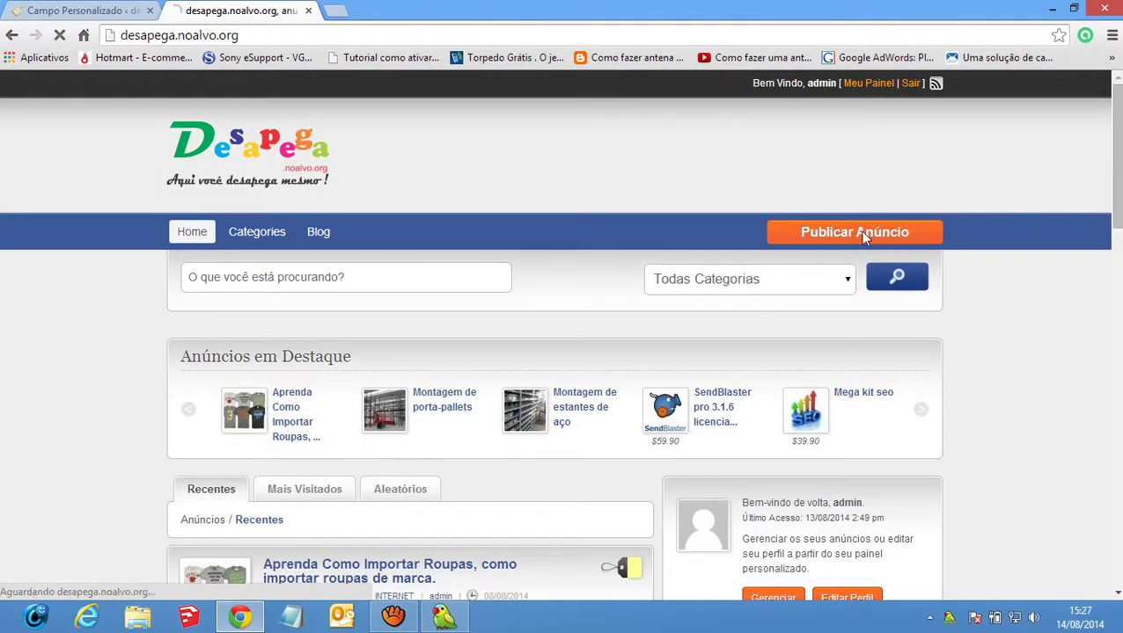
Start publishing a new ad on the site and choose the INFOPRODUTOS category for it
left_click(861, 233)
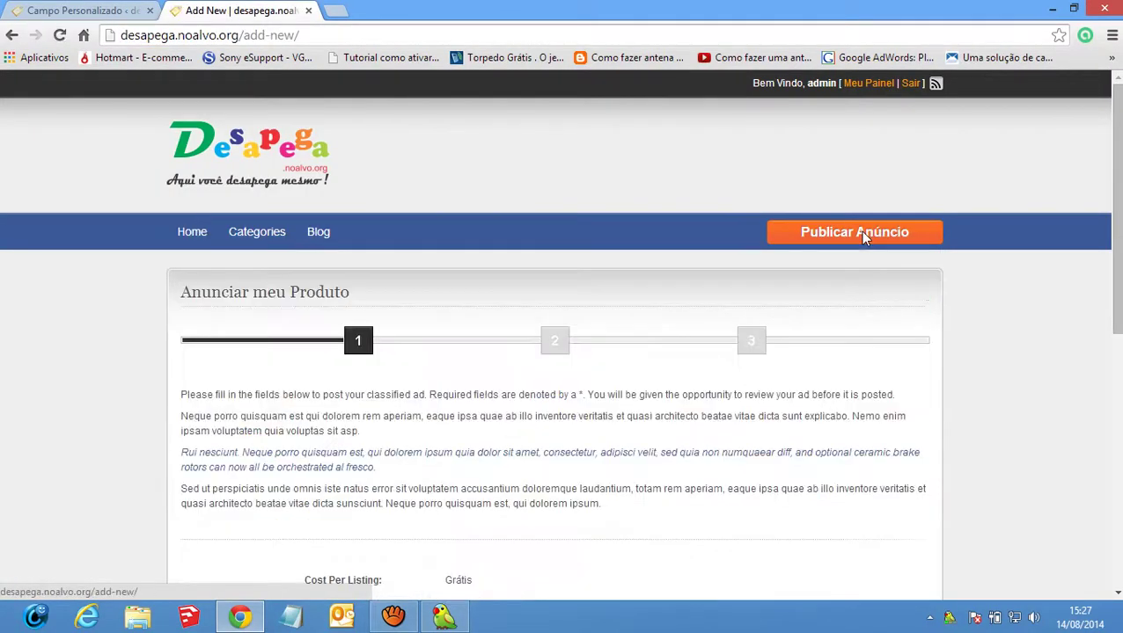
scroll(653, 260, "down", 5)
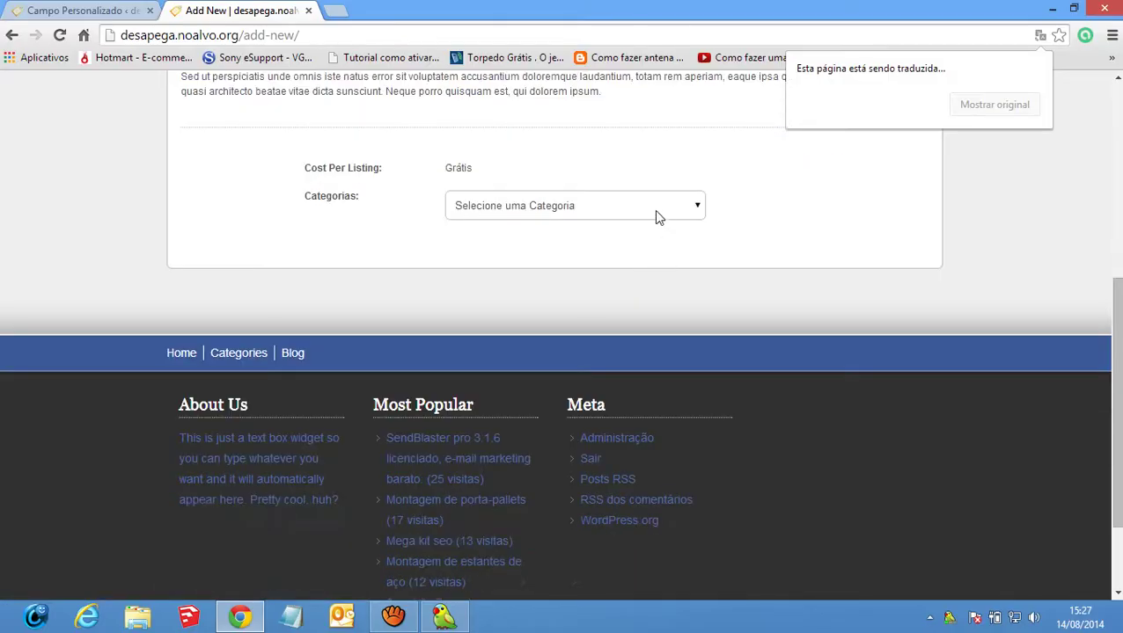
left_click(654, 210)
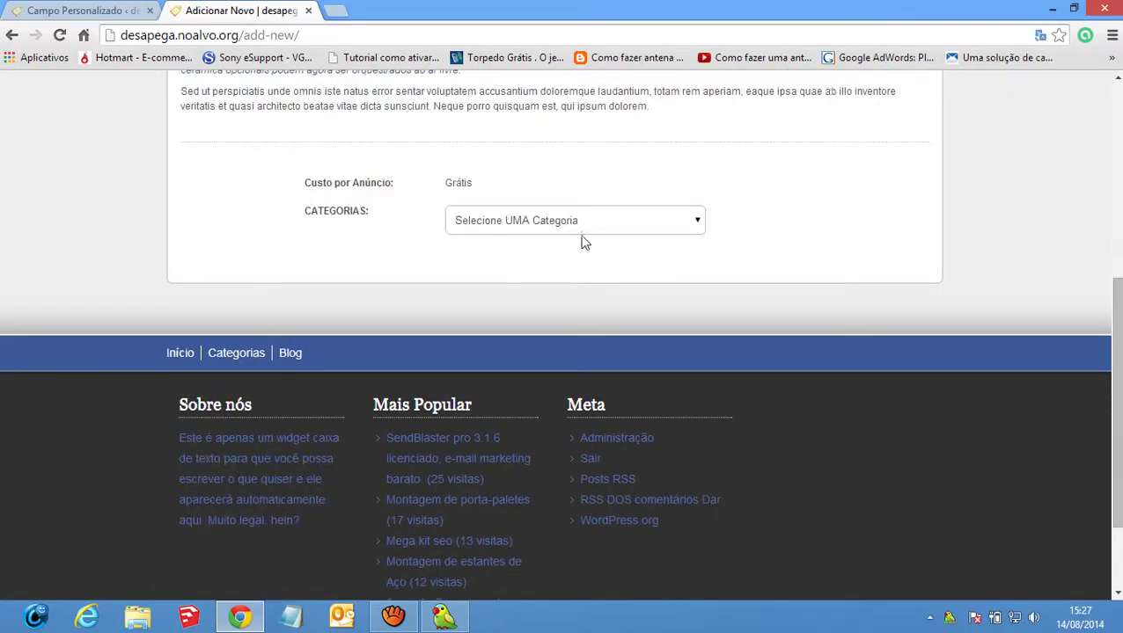
left_click(585, 230)
left_click(468, 258)
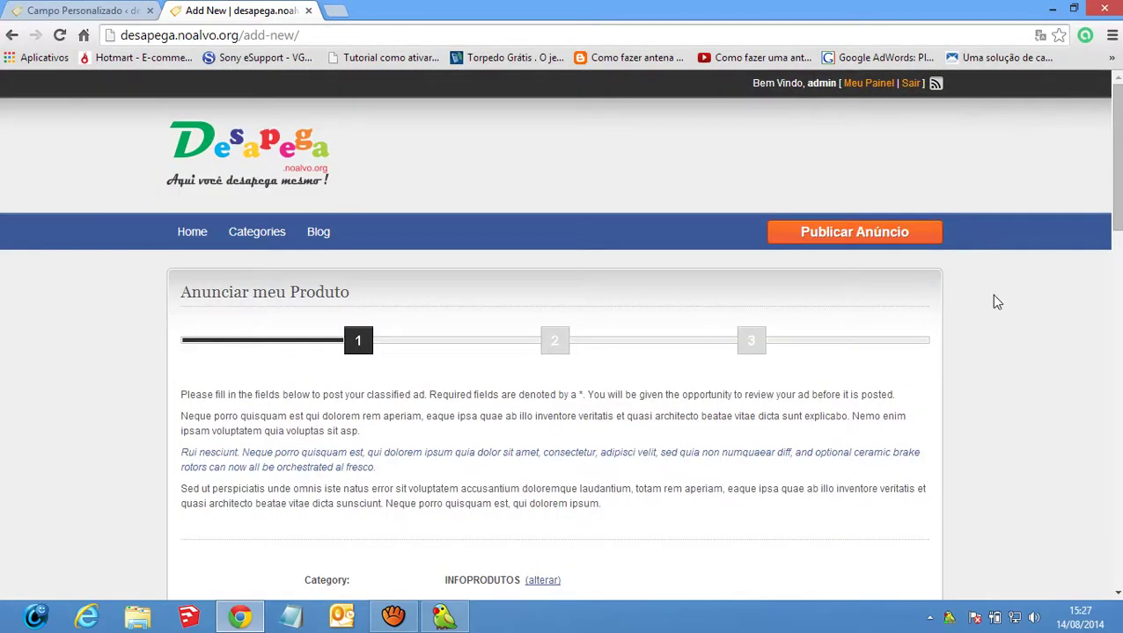
Bring up the ad form's location fields and display the page in its original language instead of the translation
scroll(993, 308, "down", 4)
scroll(990, 313, "down", 2)
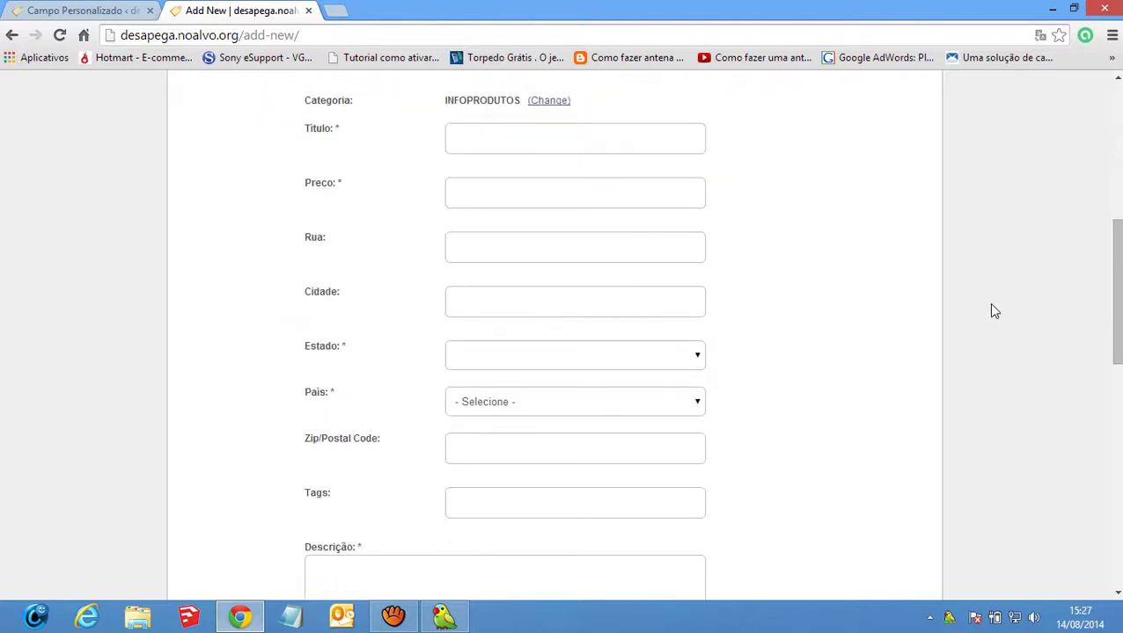
scroll(769, 390, "down", 1)
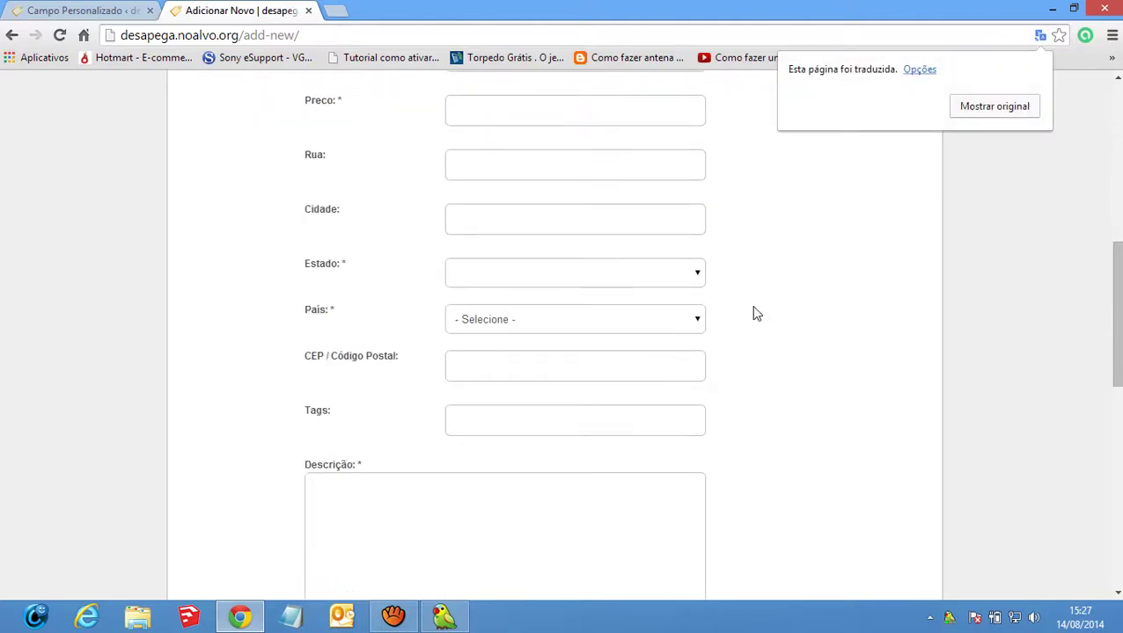
left_click(983, 111)
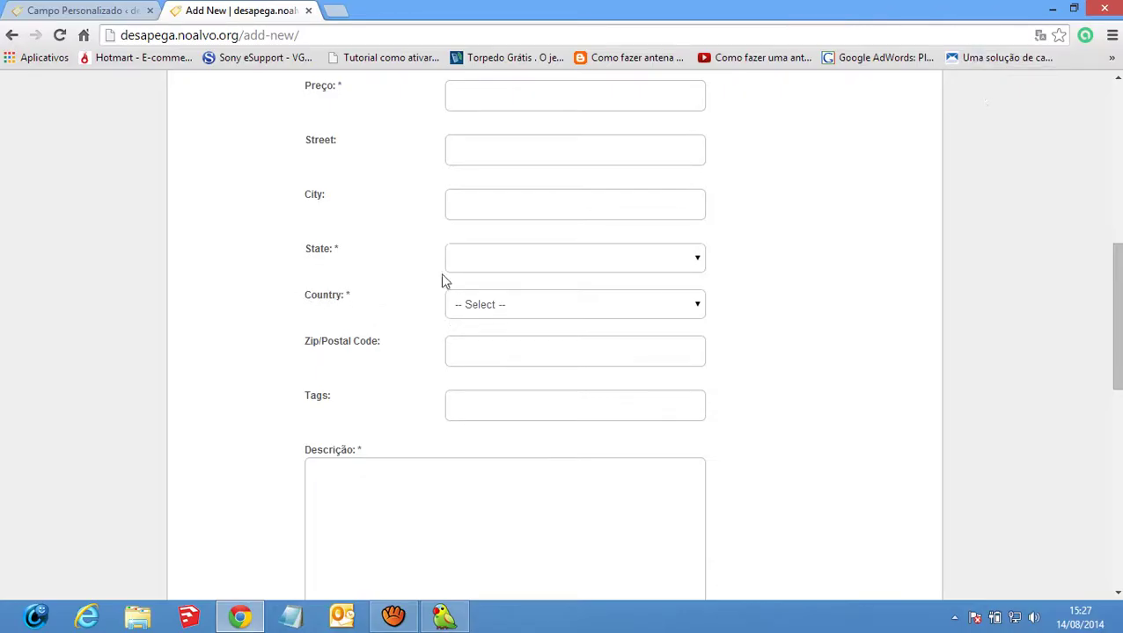
Browse the countries offered in the ad form's Country drop-down and choose BRASIL
left_click(684, 307)
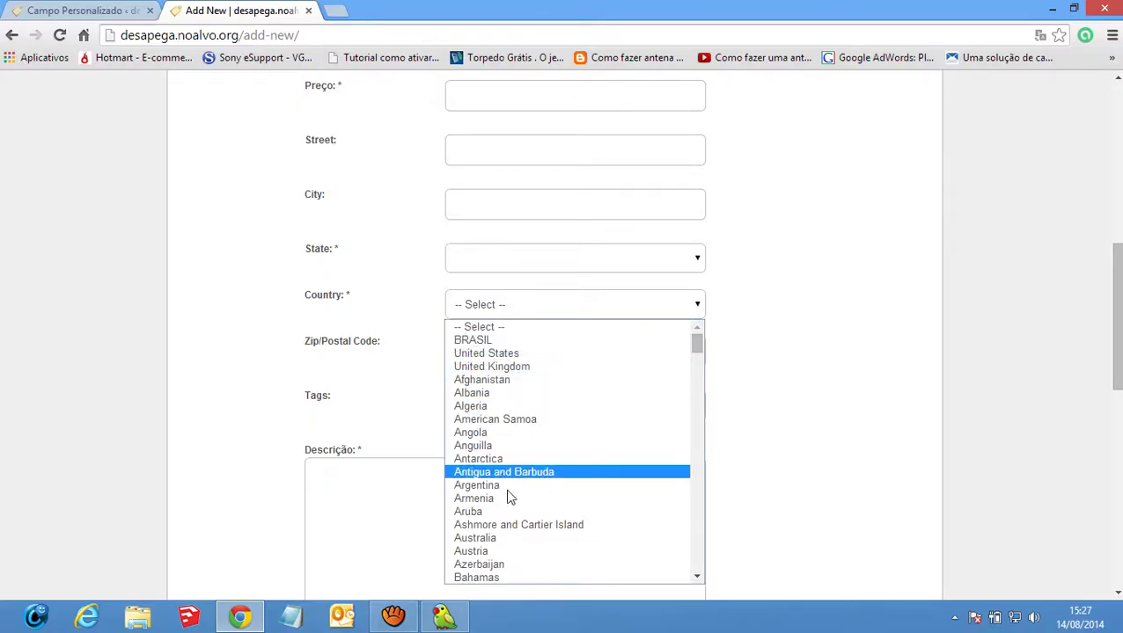
scroll(517, 567, "down", 3)
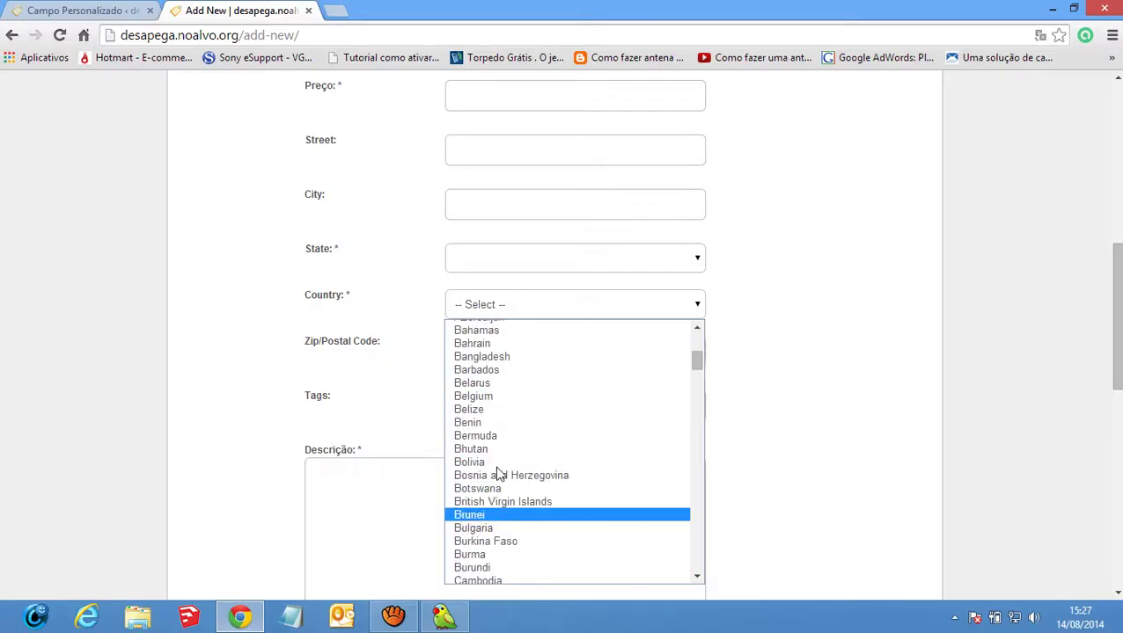
scroll(502, 526, "down", 4)
scroll(495, 519, "up", 5)
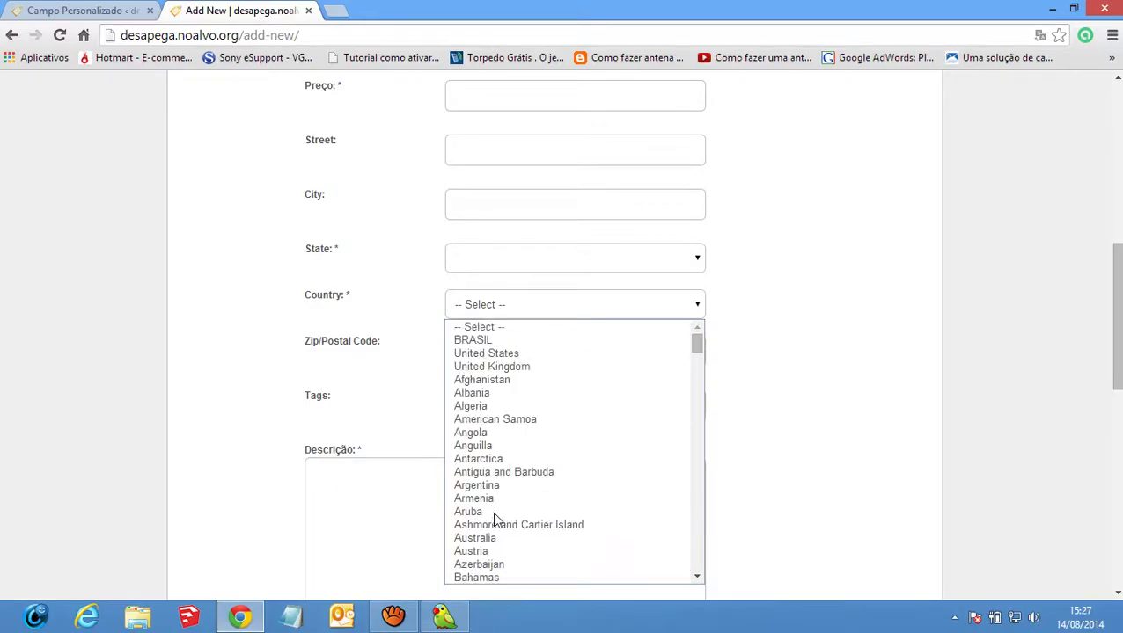
left_click(491, 340)
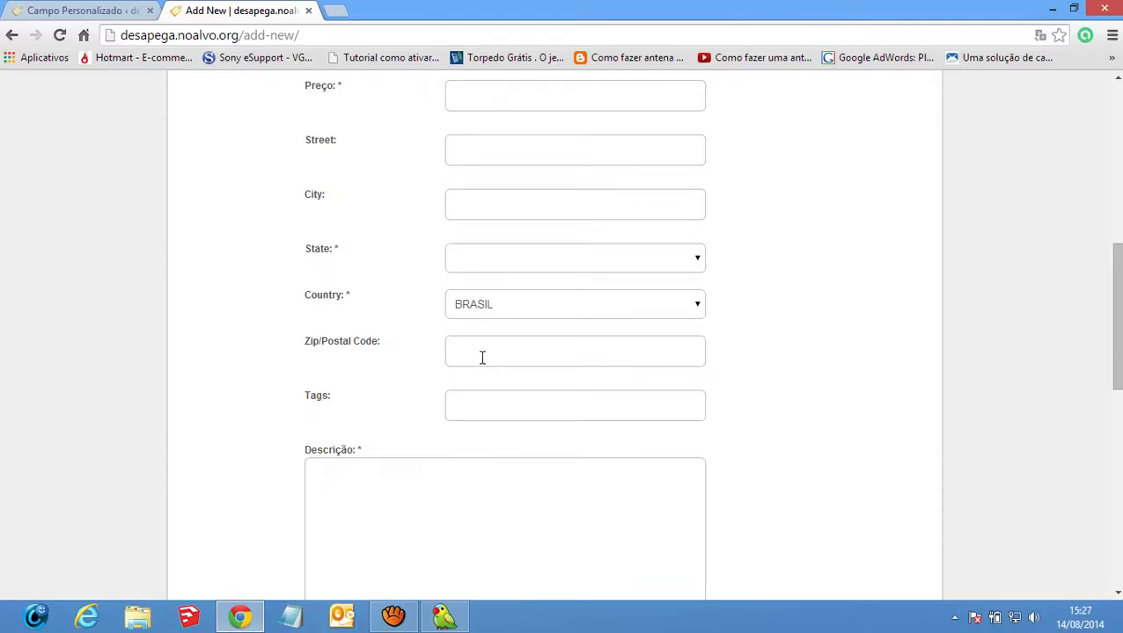
Examine the options offered in the ad form's State drop-down without choosing one
left_click(695, 264)
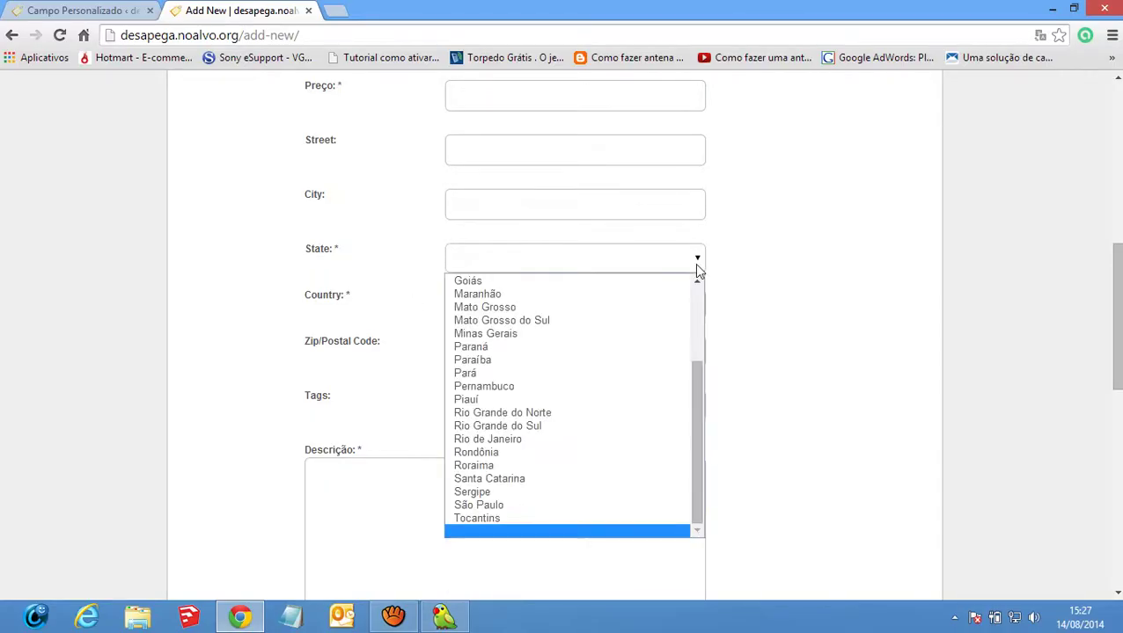
left_click(695, 264)
left_click(695, 264)
left_click(695, 264)
left_click(695, 264)
left_click(695, 264)
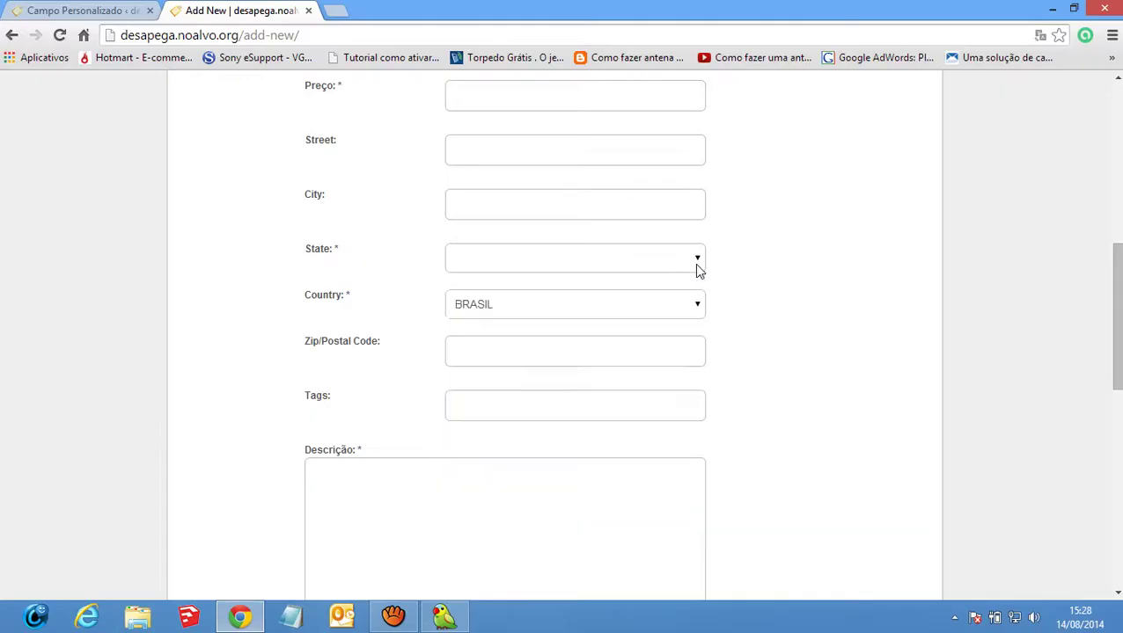
Return to the Country field editor and copy the whole English text of Campo Descrição
left_click(66, 10)
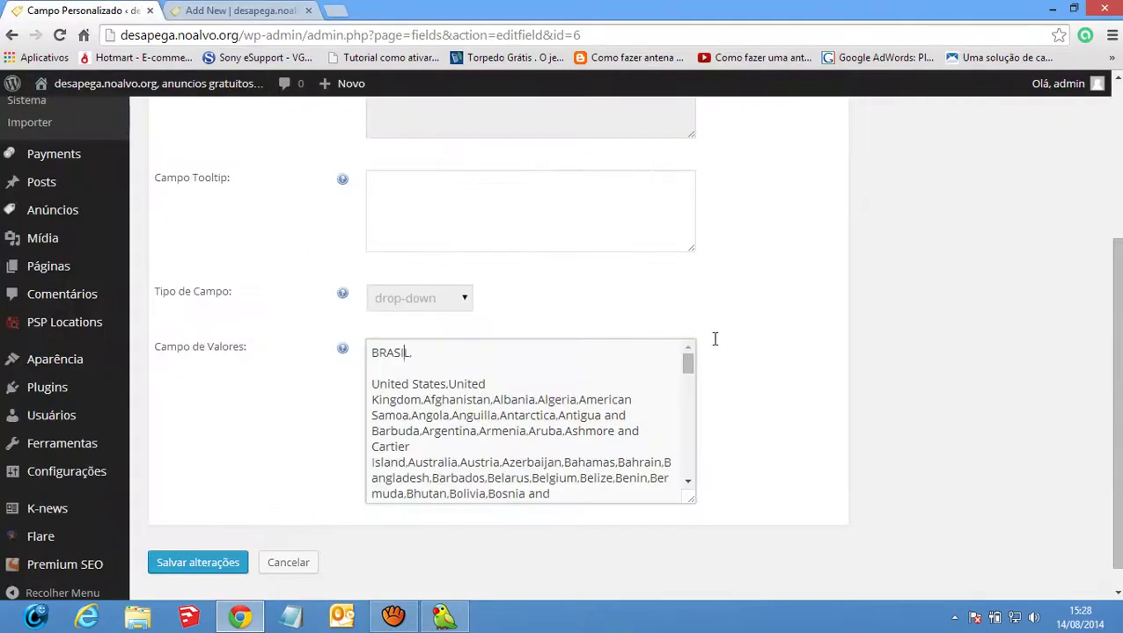
scroll(717, 338, "up", 3)
scroll(717, 343, "down", 3)
scroll(715, 346, "up", 2)
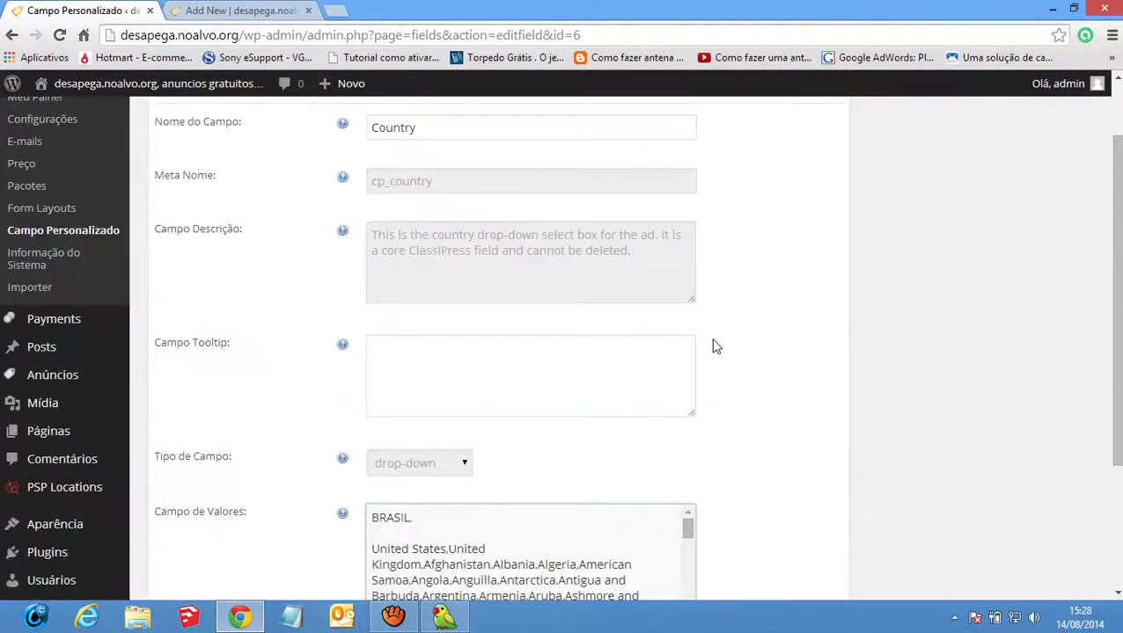
left_click_drag(632, 253, 625, 254)
left_click_drag(466, 258, 383, 236)
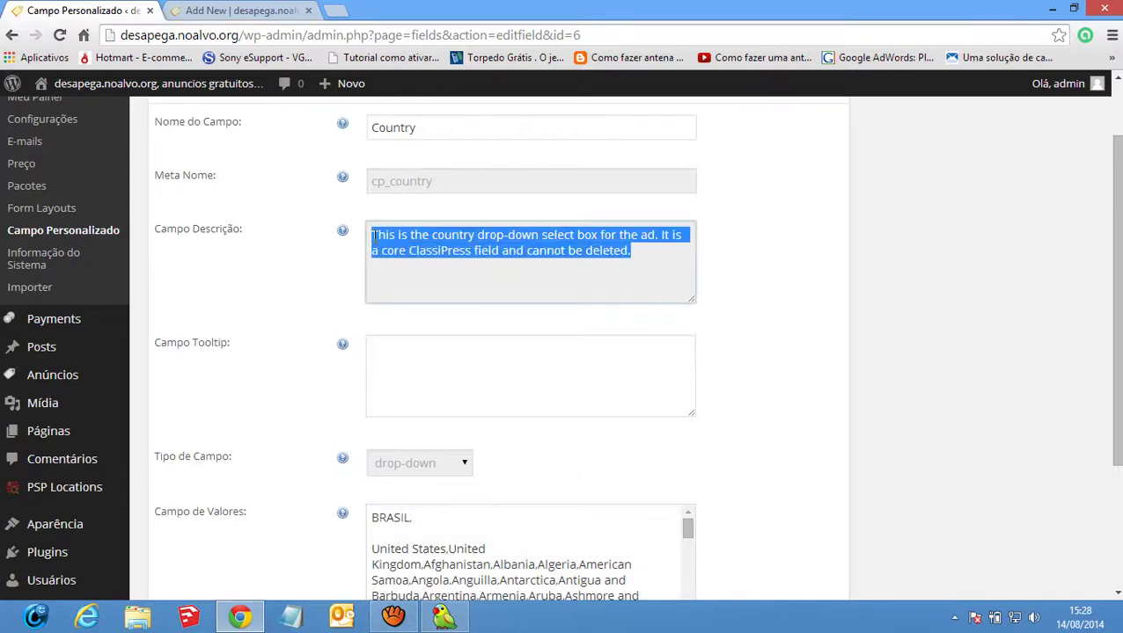
Switch to Lingoes, paste the copied Country field description into its text translation and run the translation
left_click(464, 620)
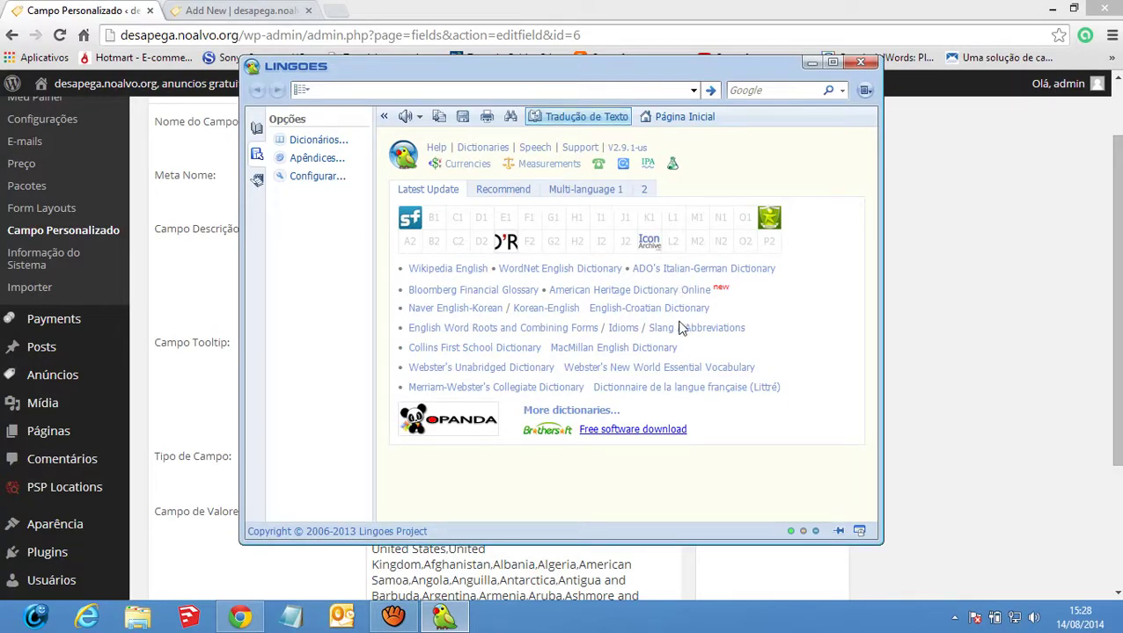
left_click(581, 116)
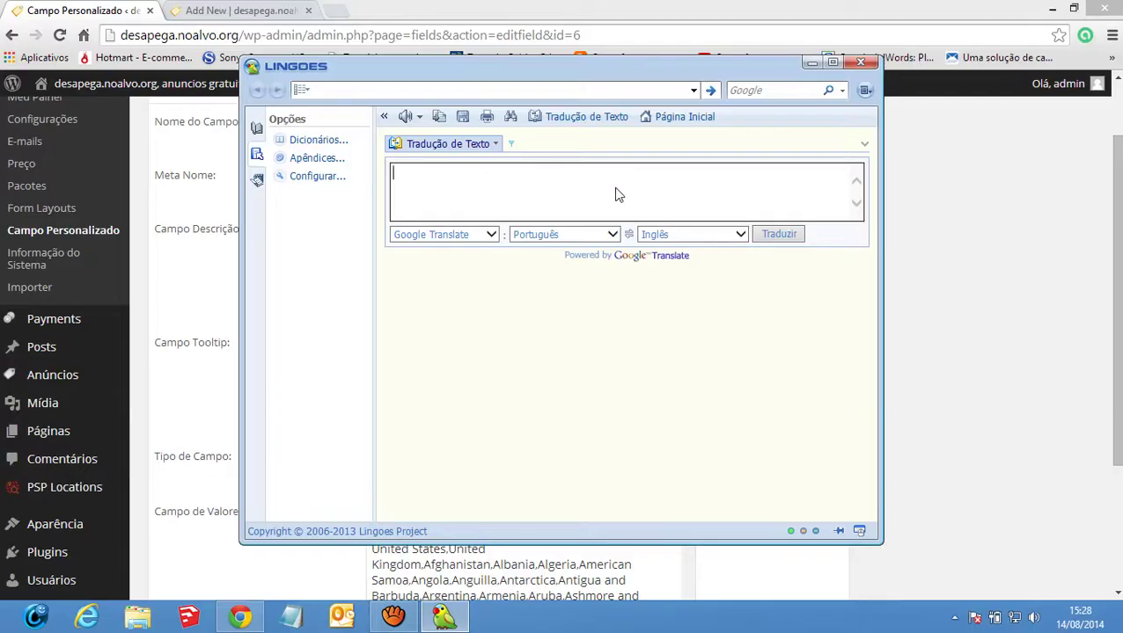
type("This is the country drop-down select box for the ad. It is a core ClassiPress field and cannot be deleted.")
left_click(778, 234)
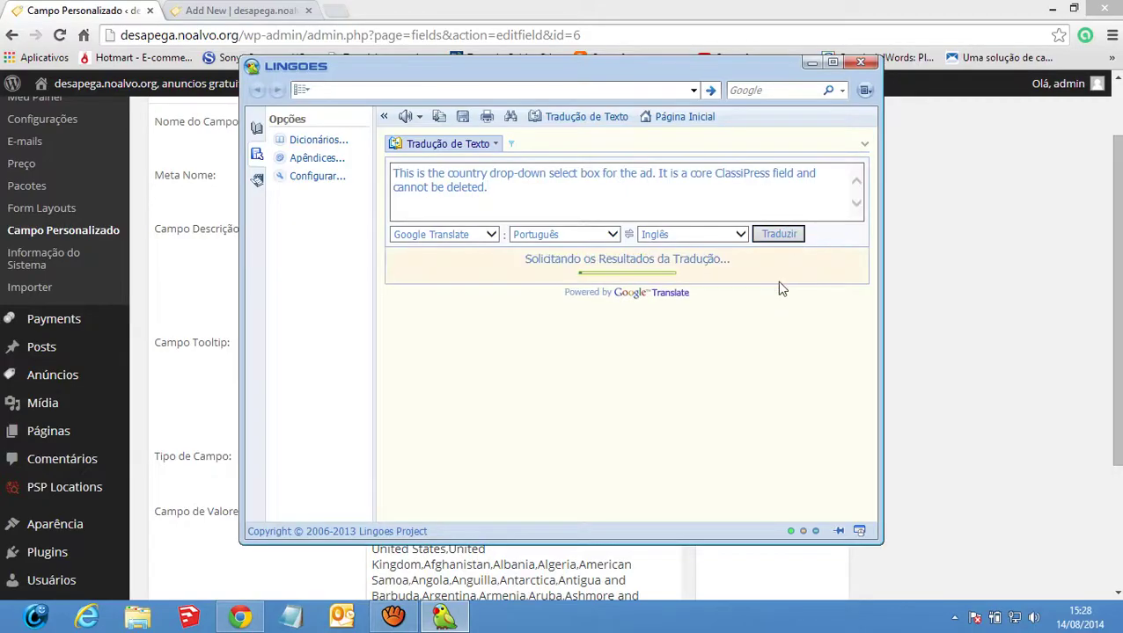
Set the translation languages from Inglês to Português and translate the description again
left_click(613, 235)
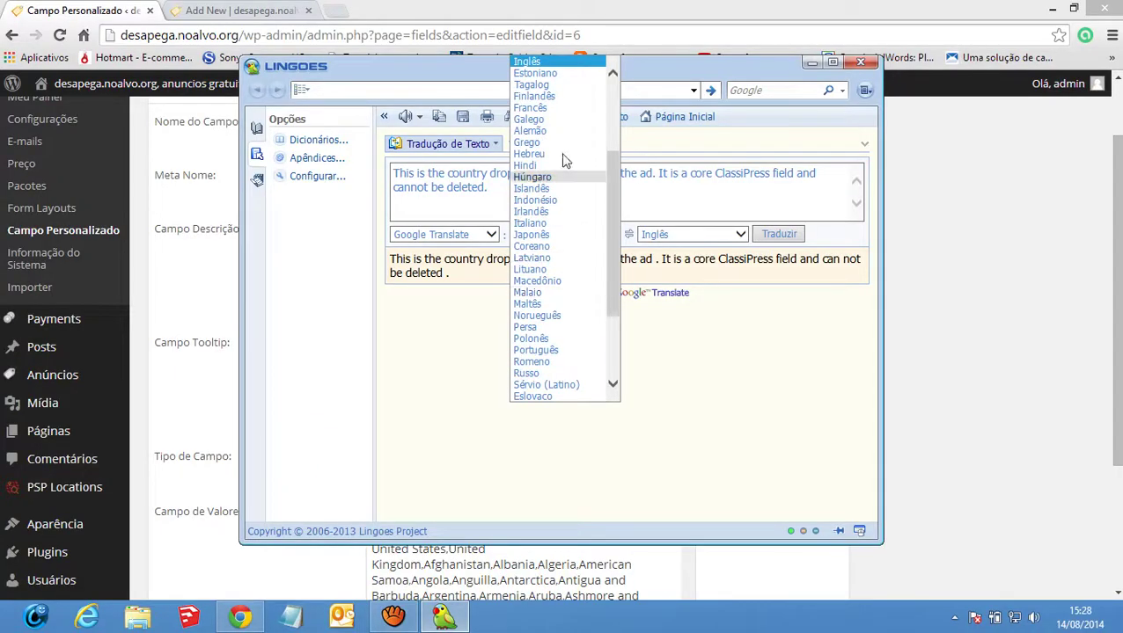
left_click(534, 64)
left_click(714, 244)
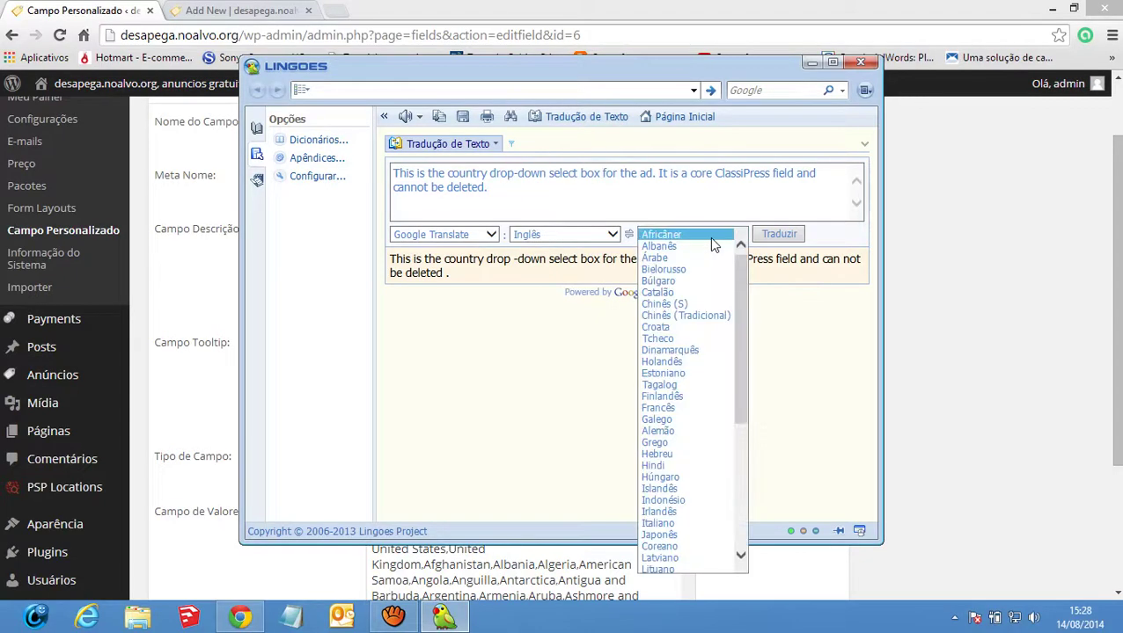
type("por")
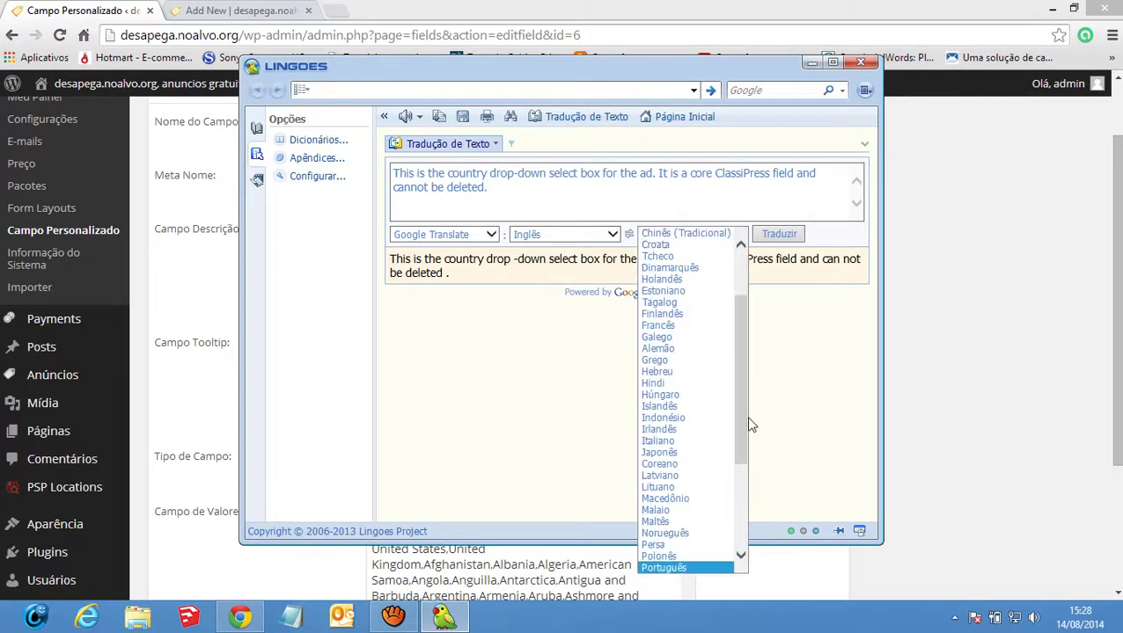
scroll(705, 557, "down", 1)
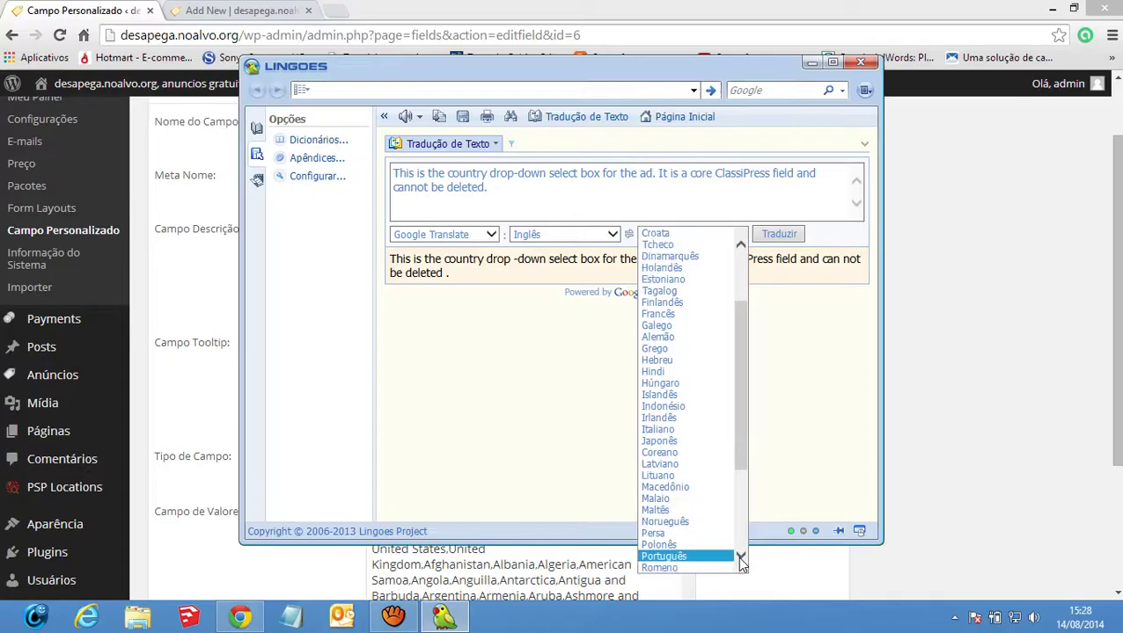
left_click(686, 545)
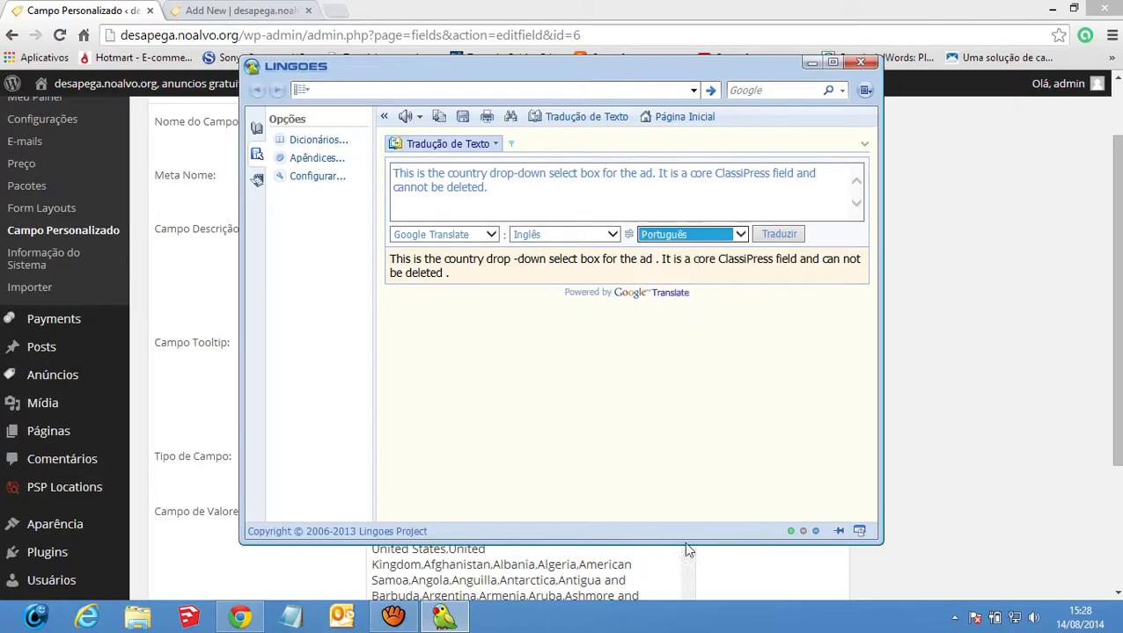
left_click(774, 235)
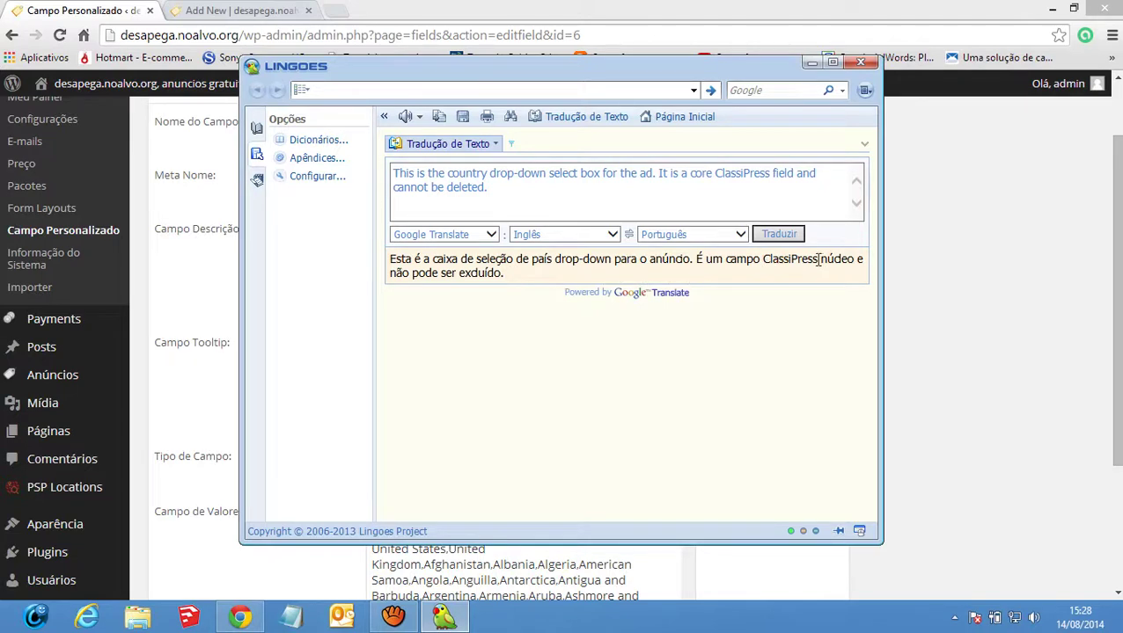
Try to transfer the Portuguese translation into the Country field's Campo Tooltip in Chrome, and remove the pasted English text
left_click_drag(507, 274, 363, 245)
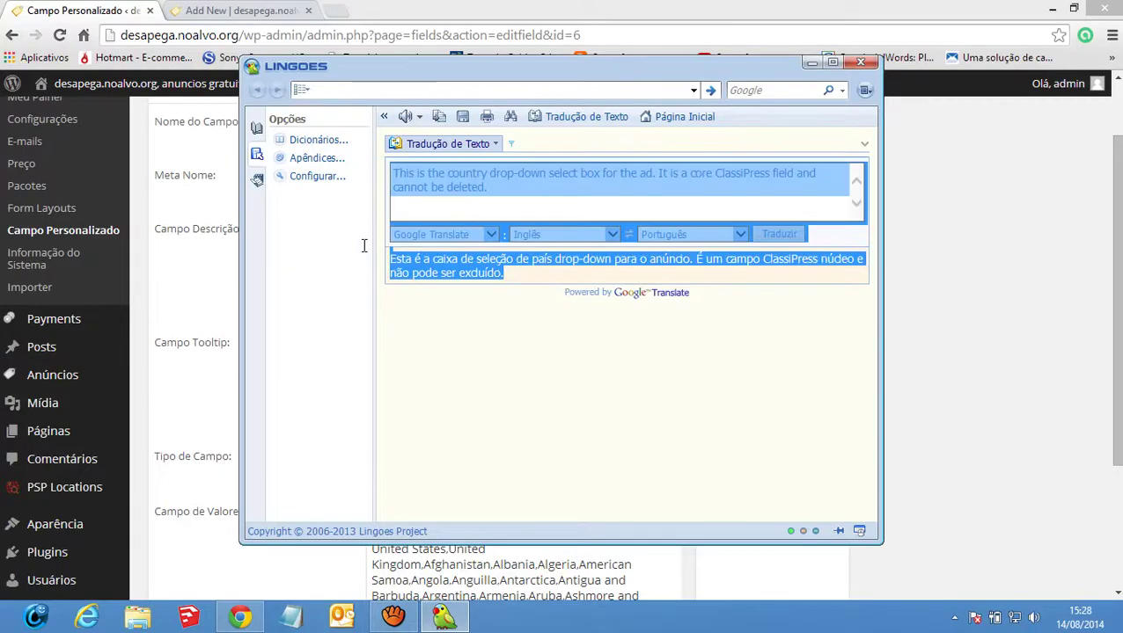
left_click_drag(508, 275, 383, 253)
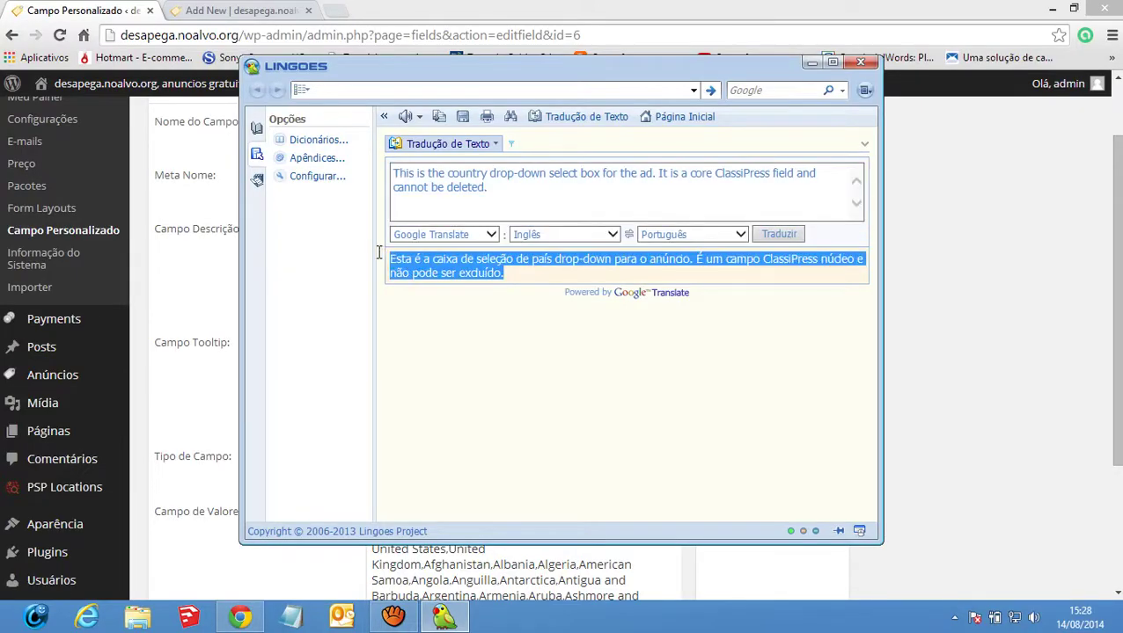
left_click(207, 273)
left_click(448, 373)
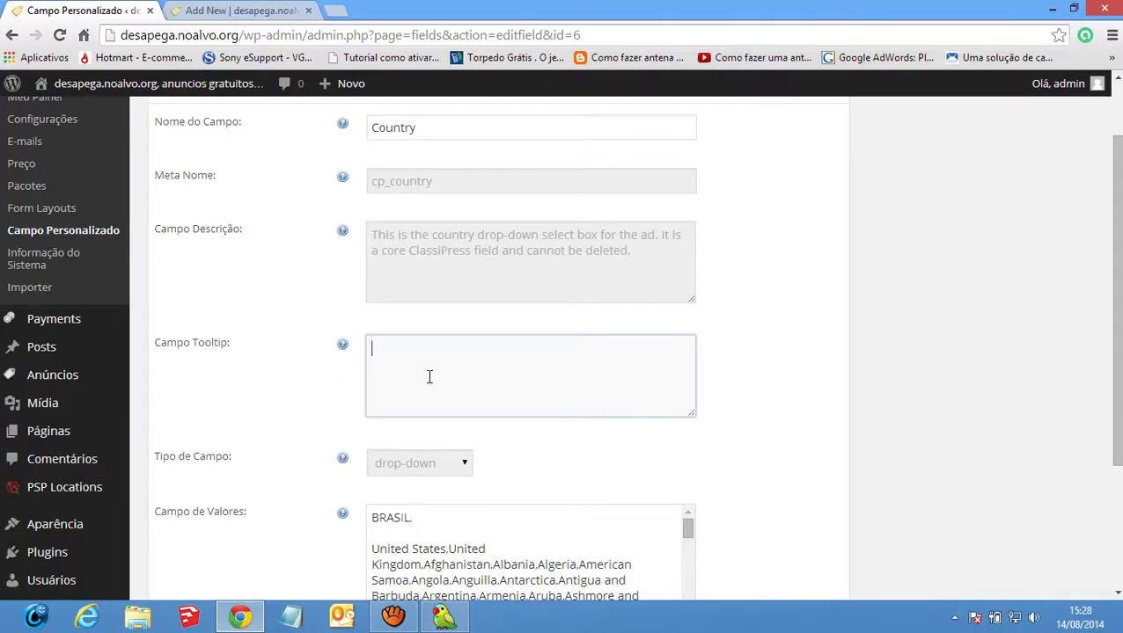
type("This is the country drop-down select box for the ad. It is a core ClassiPress field and cannot be deleted.")
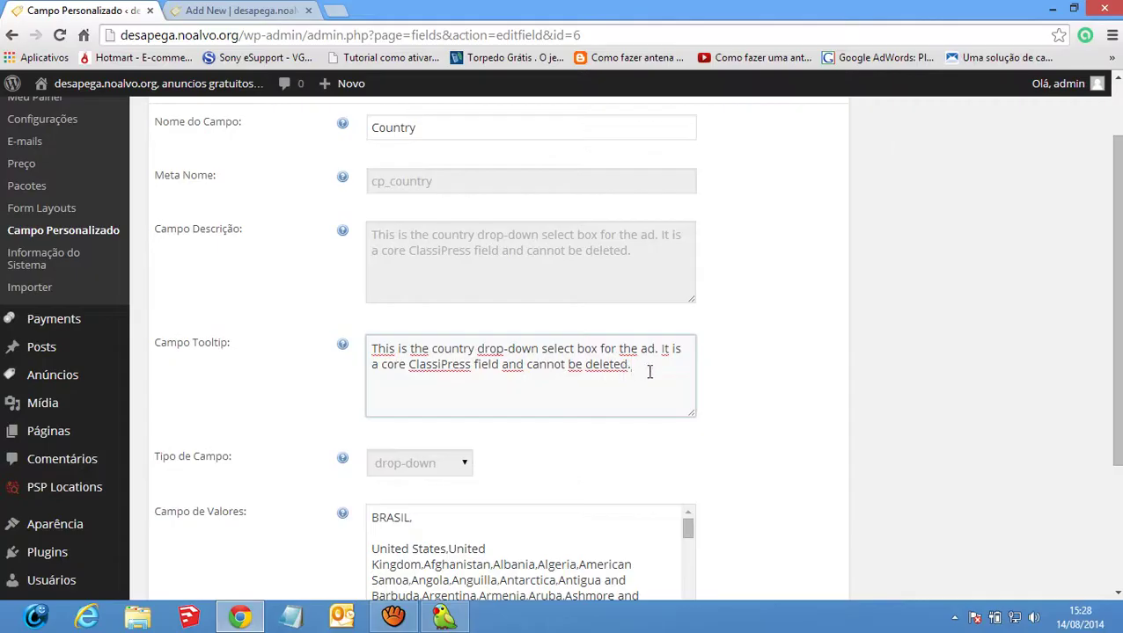
key("ctrl+a")
key("ctrl+x")
Copy the full Portuguese translation from Lingoes and paste it into Campo Tooltip of the Country field in Chrome
left_click(444, 618)
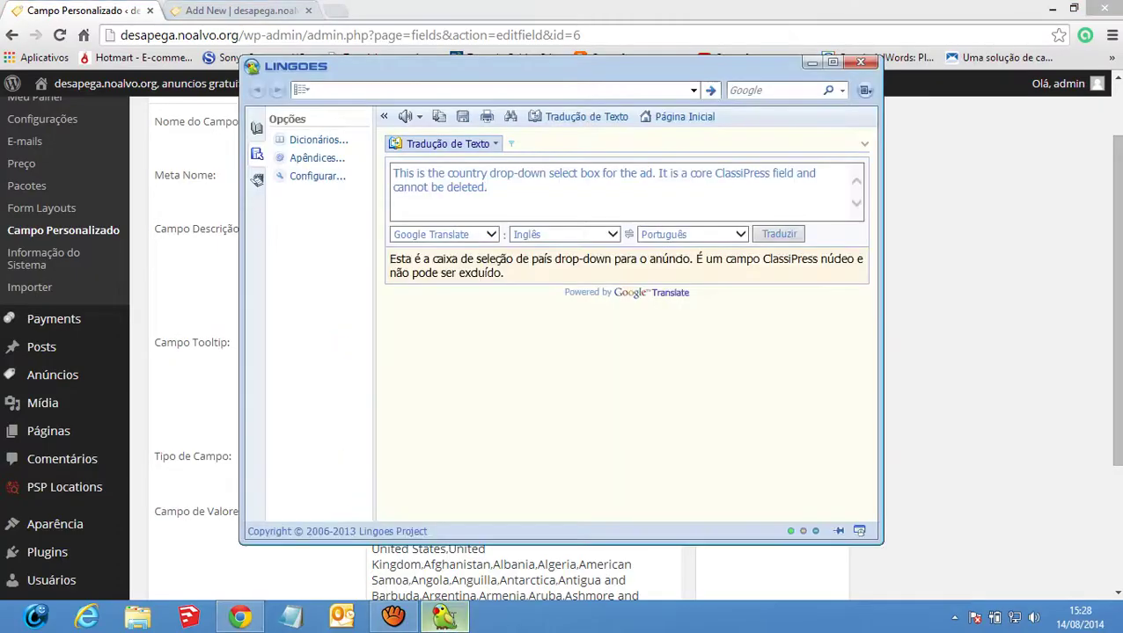
triple_click(502, 274)
right_click(413, 264)
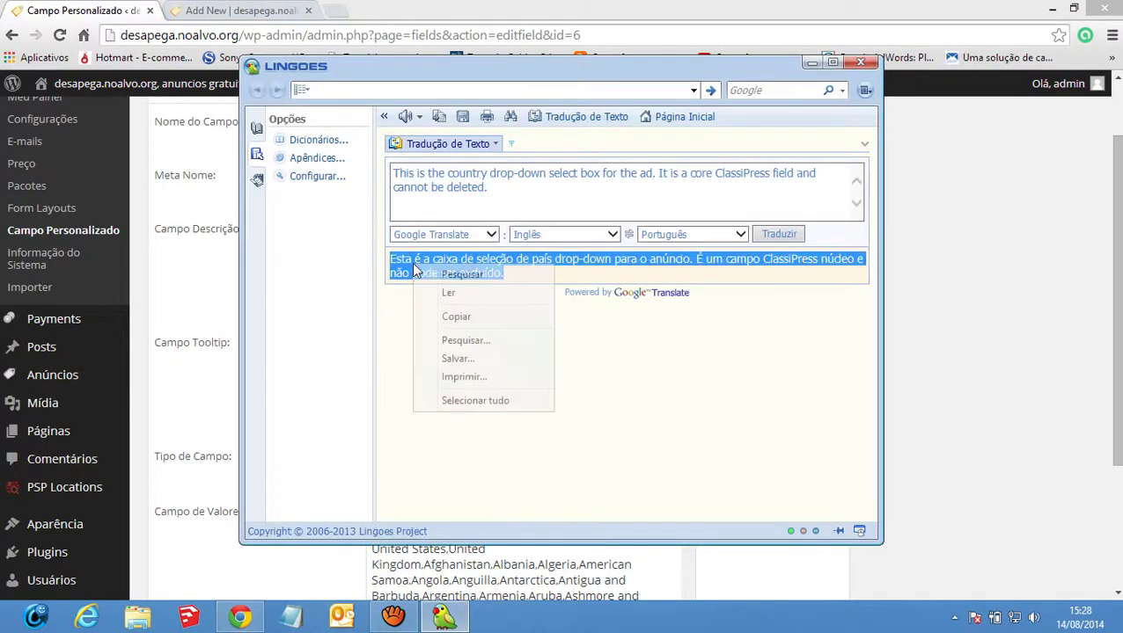
left_click(455, 316)
left_click(233, 326)
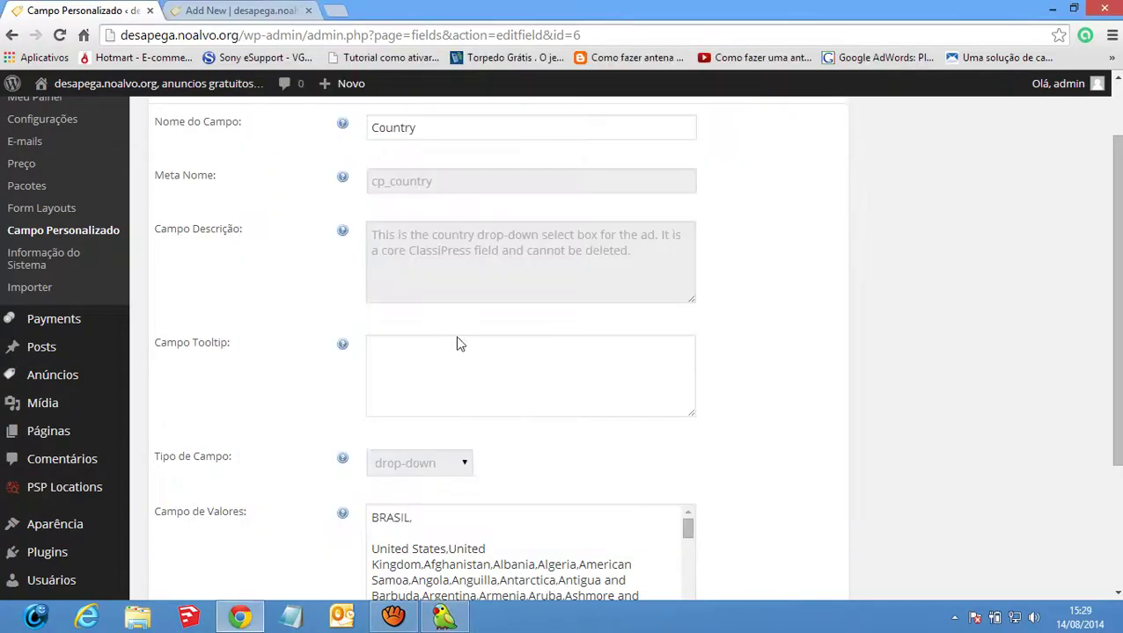
left_click(468, 364)
key("ctrl+v")
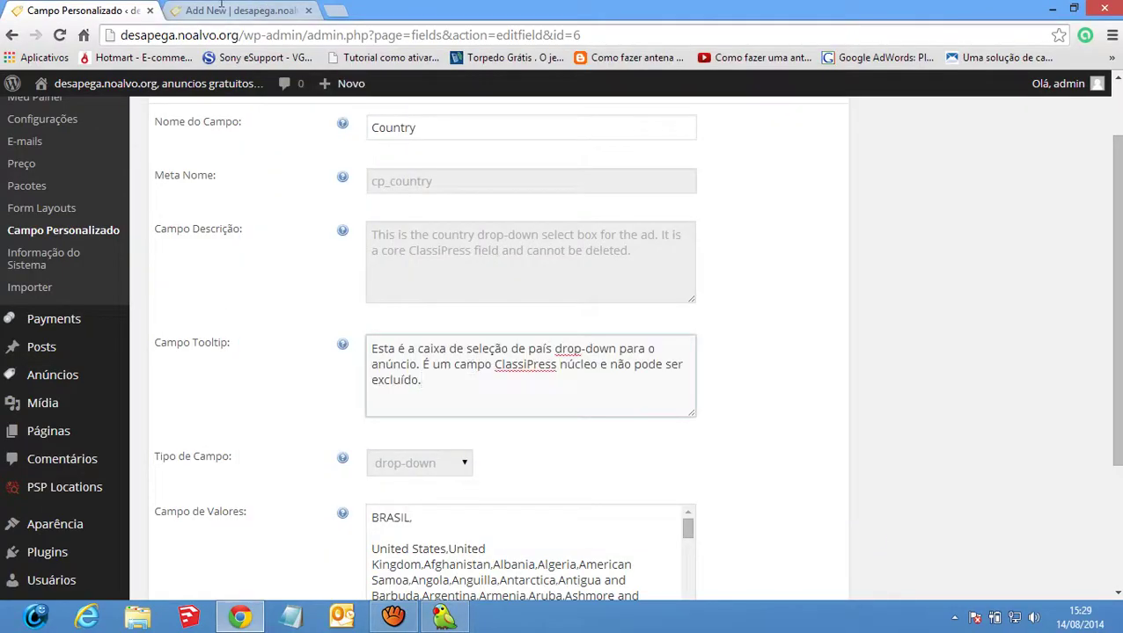
Examine the Country drop-down and its surrounding fields in the ad form on the site
left_click(221, 9)
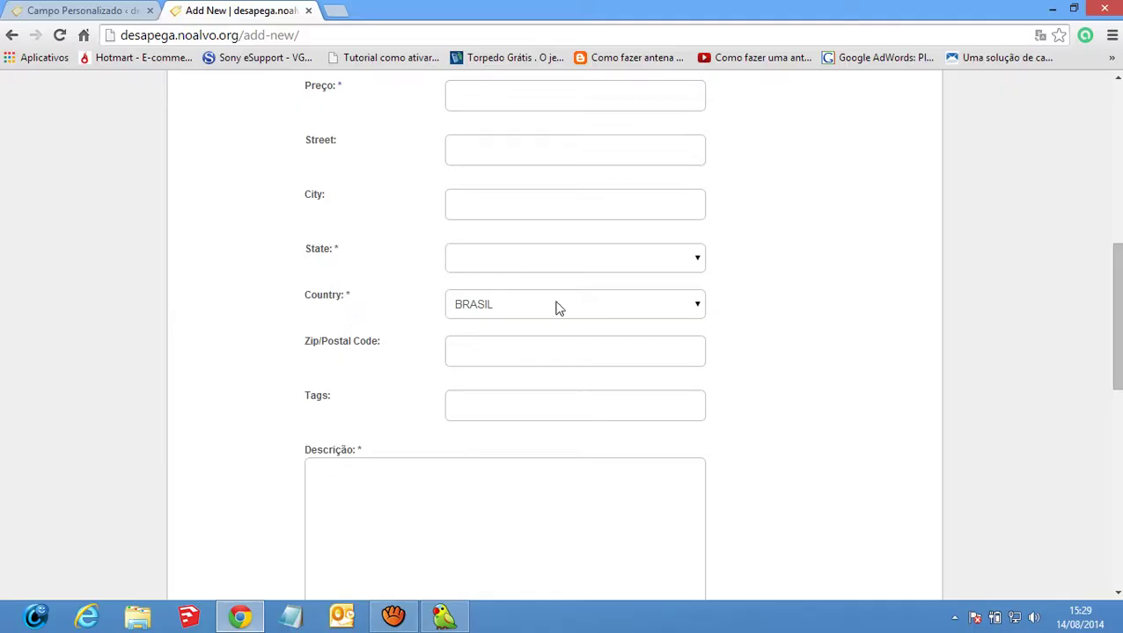
left_click(700, 308)
left_click(700, 307)
scroll(616, 331, "up", 3)
scroll(635, 331, "down", 7)
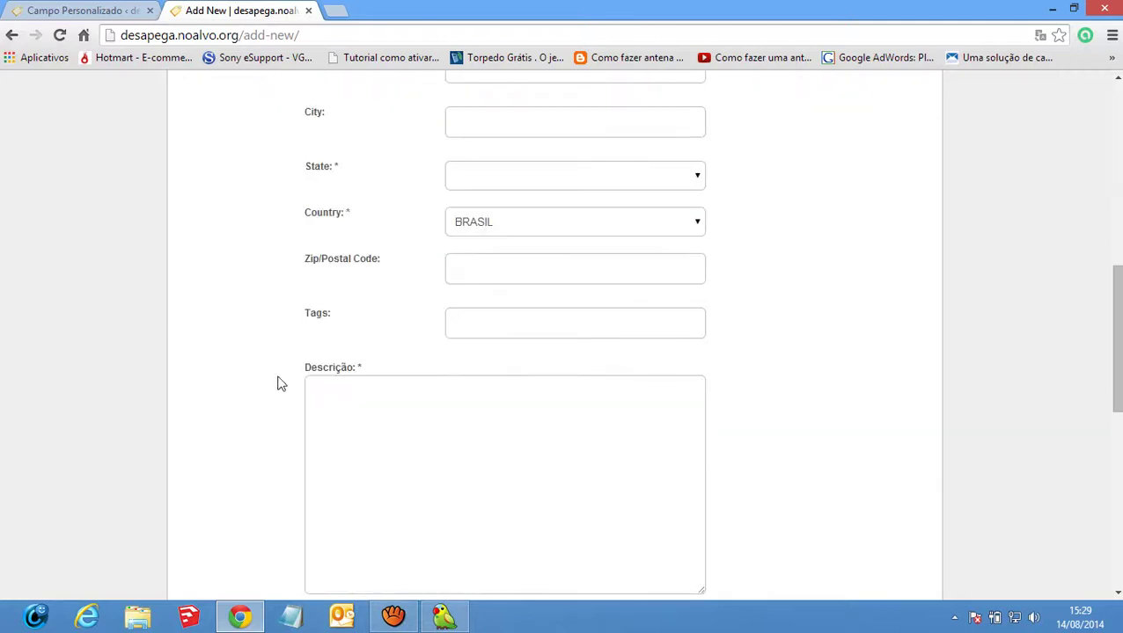
scroll(563, 278, "up", 4)
Return to the Country field editor, save its changes and view the Campo Personalizado list
left_click(83, 11)
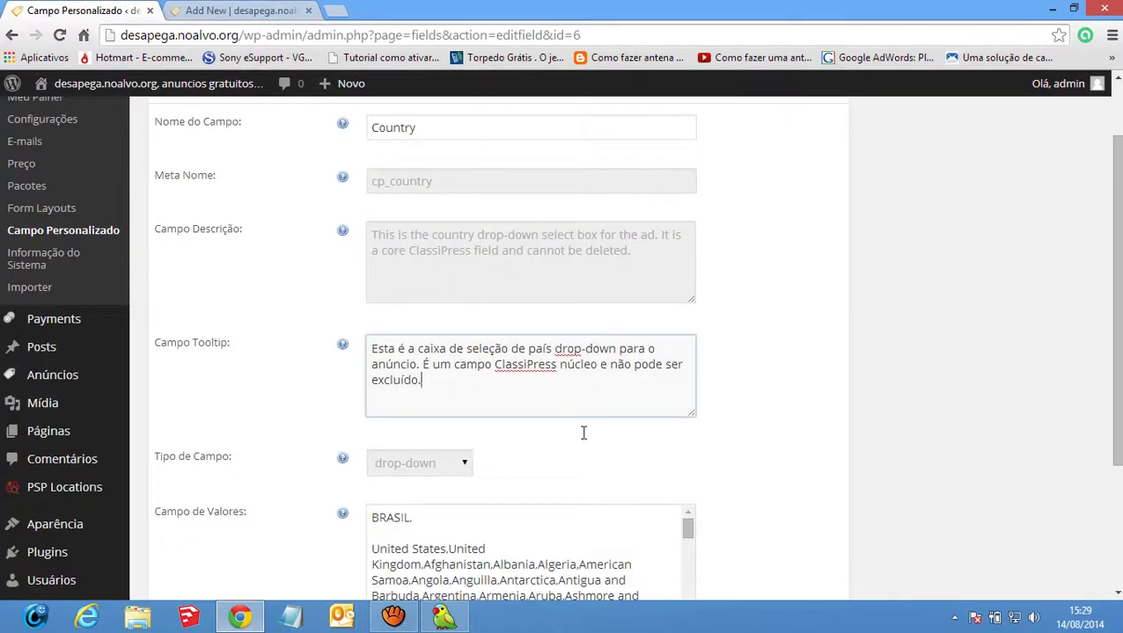
scroll(582, 432, "down", 10)
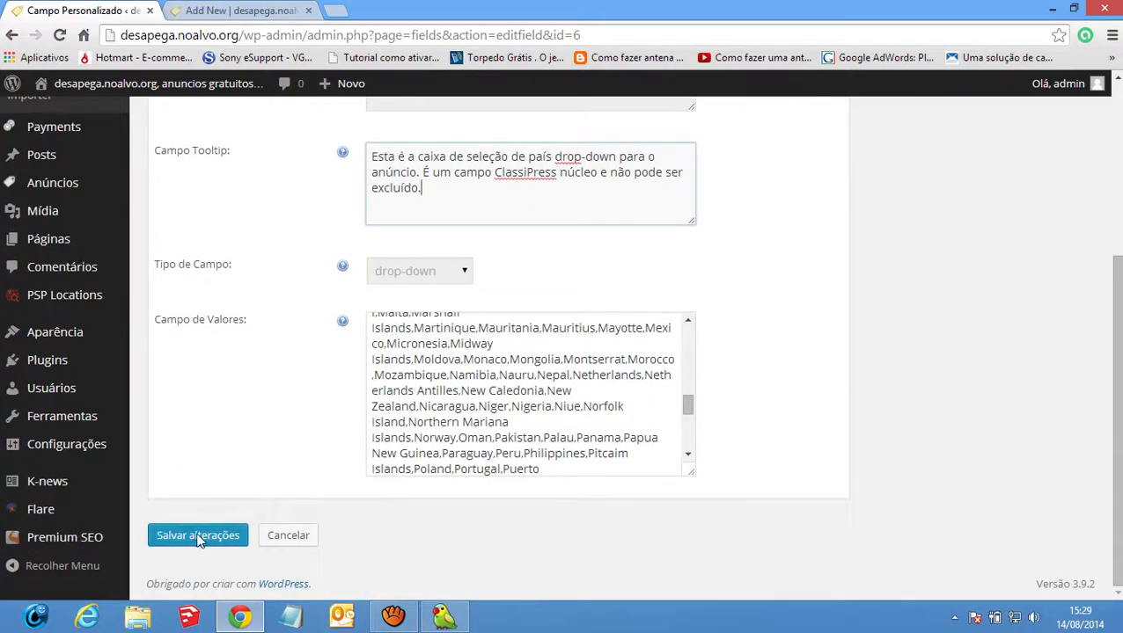
left_click(198, 537)
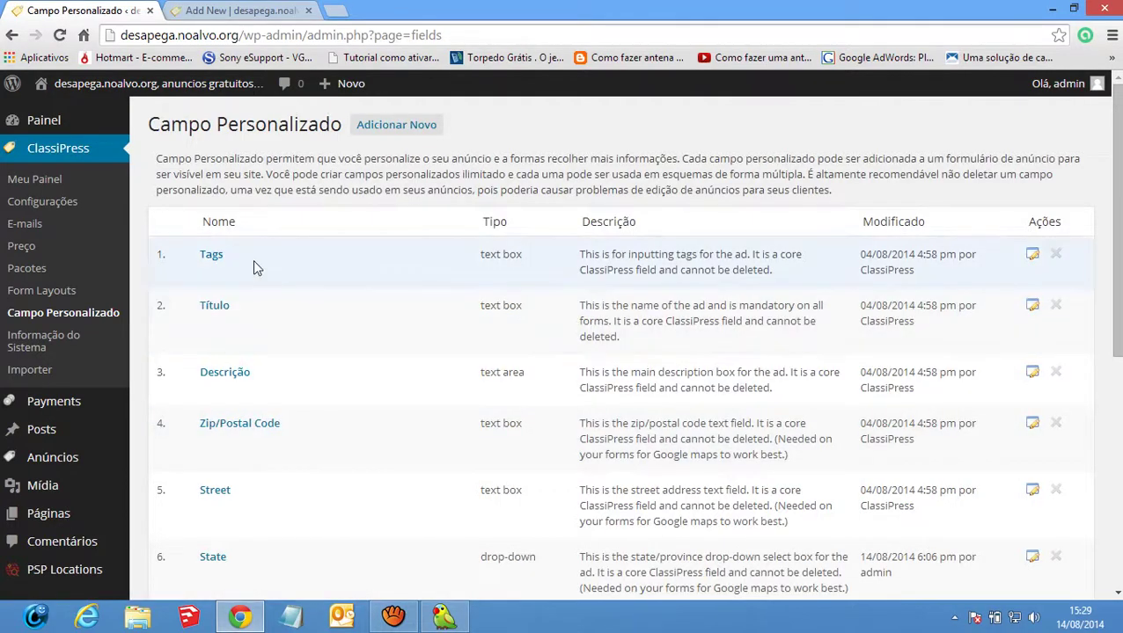
scroll(789, 299, "down", 1)
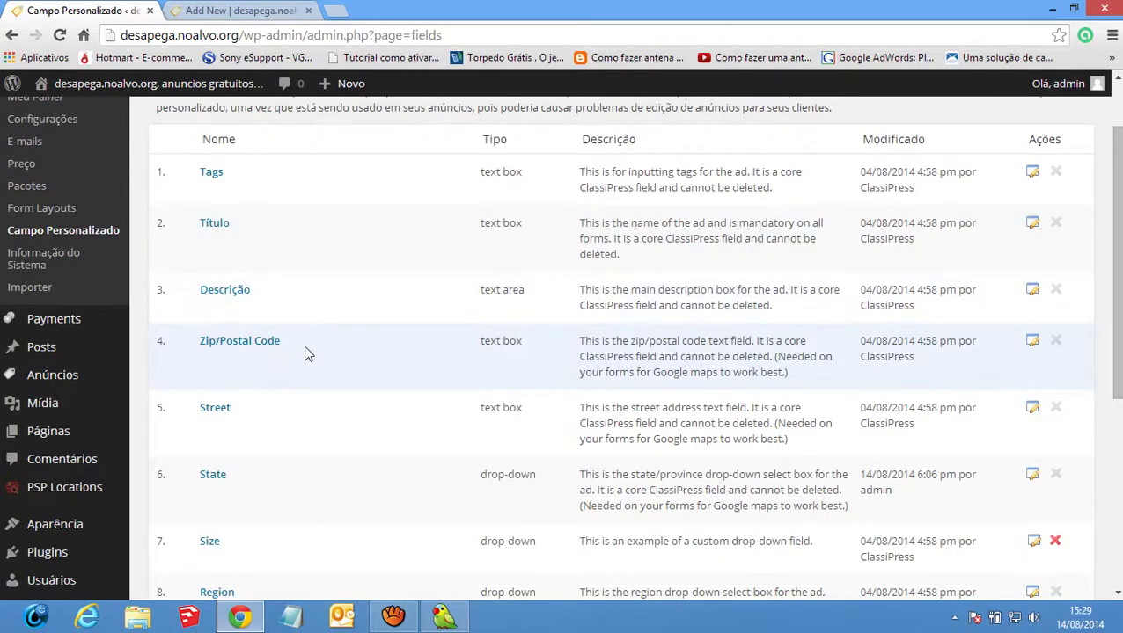
Rename the Zip/Postal Code custom field to Cep and save the changes
scroll(255, 308, "down", 1)
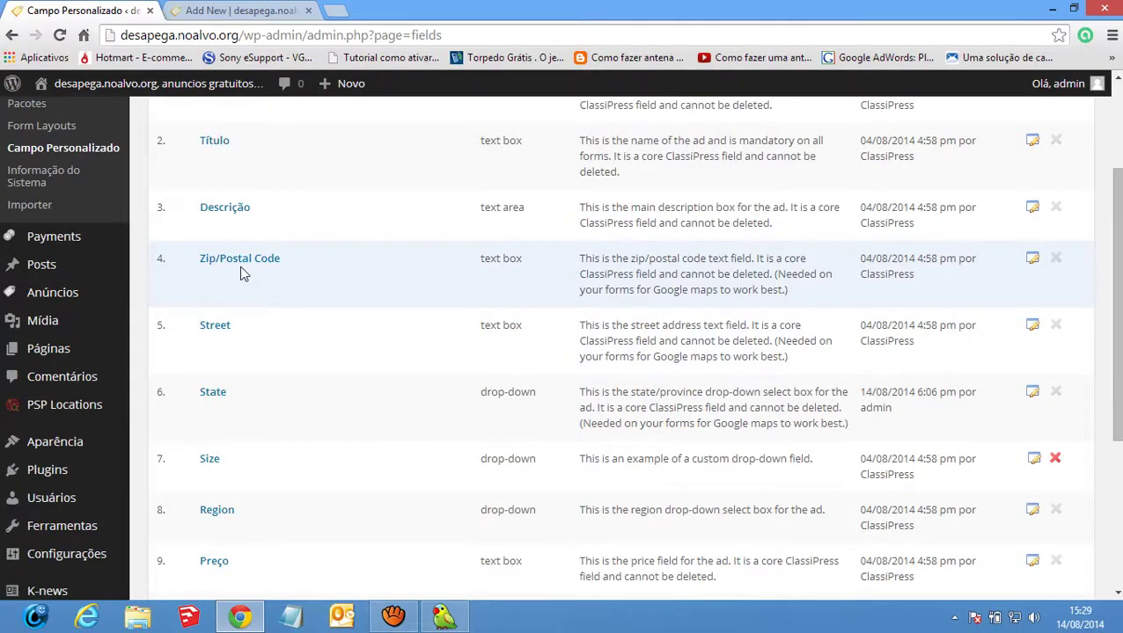
left_click(1028, 264)
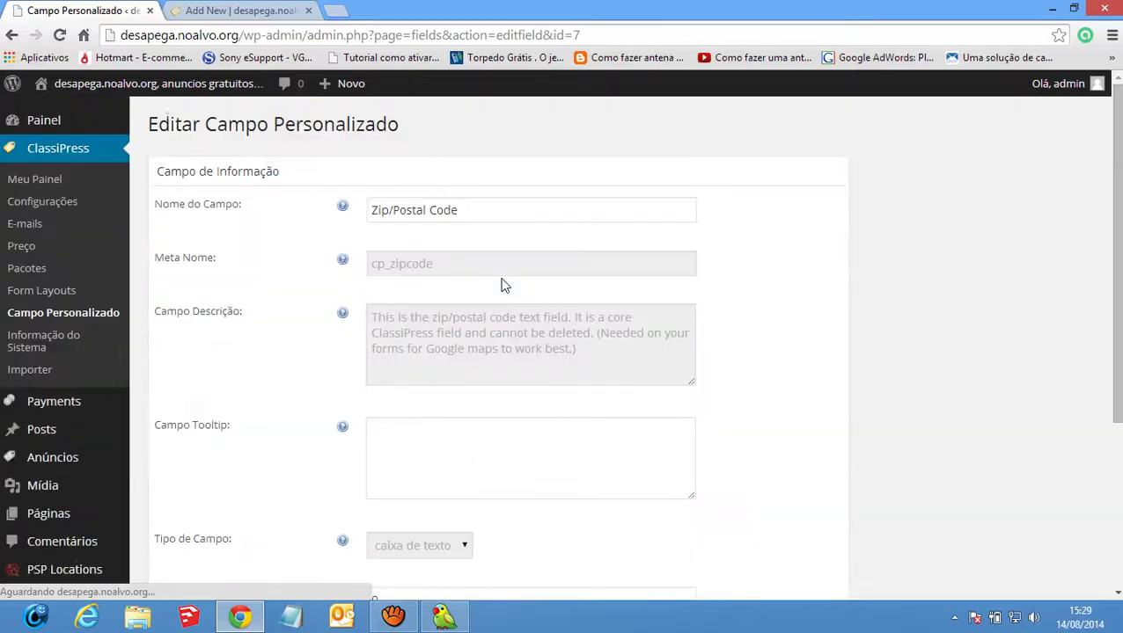
left_click_drag(458, 215, 343, 219)
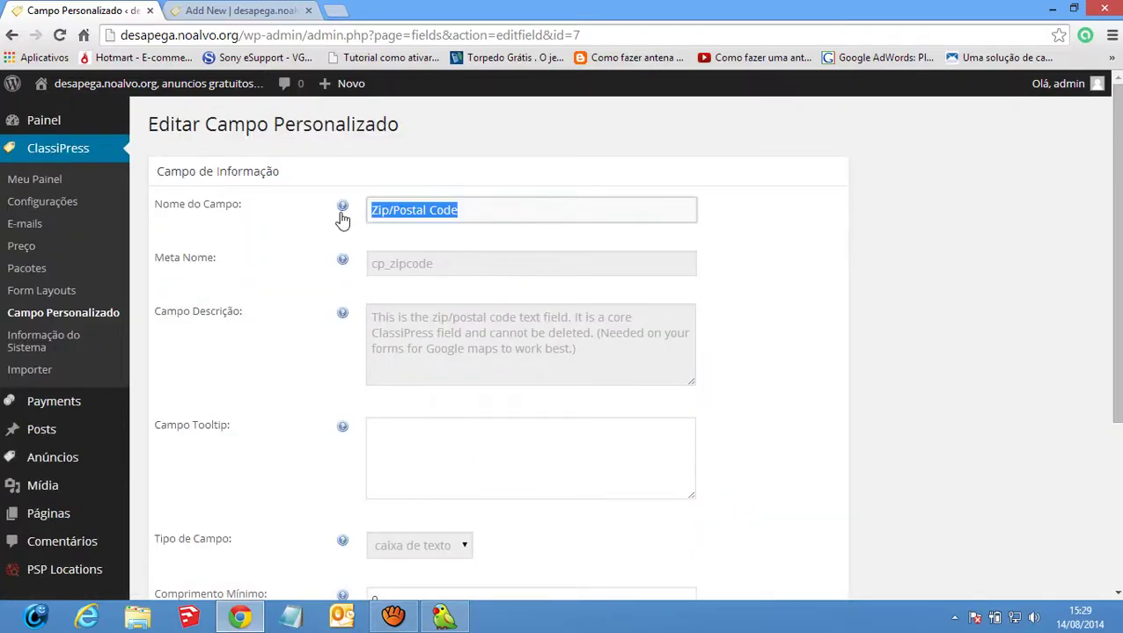
type("Cep")
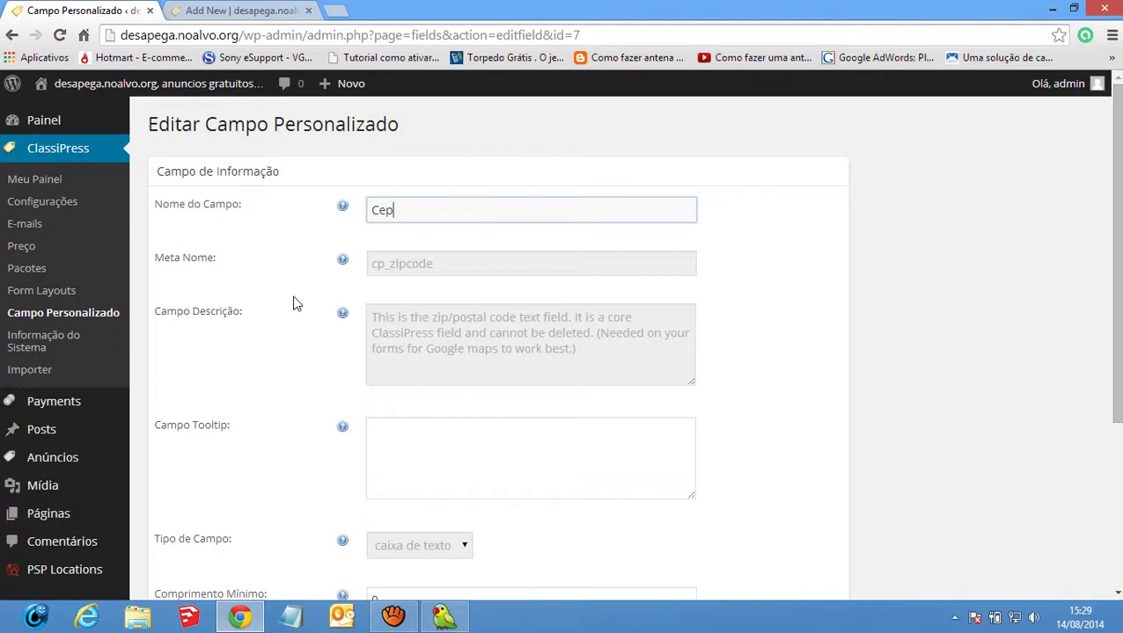
scroll(296, 301, "down", 2)
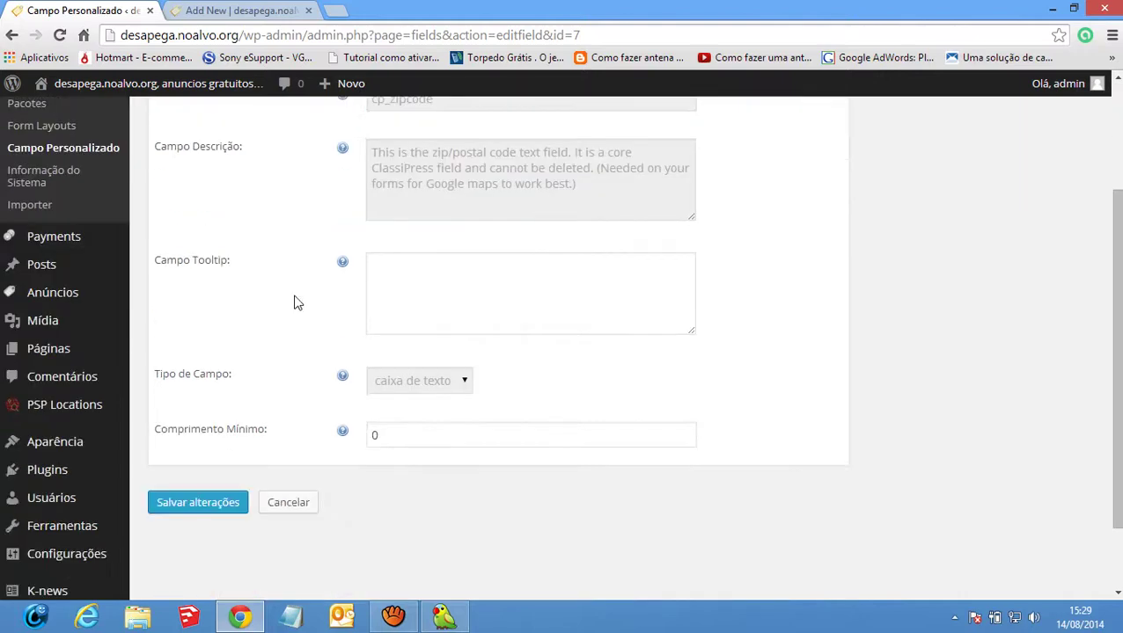
scroll(420, 324, "up", 1)
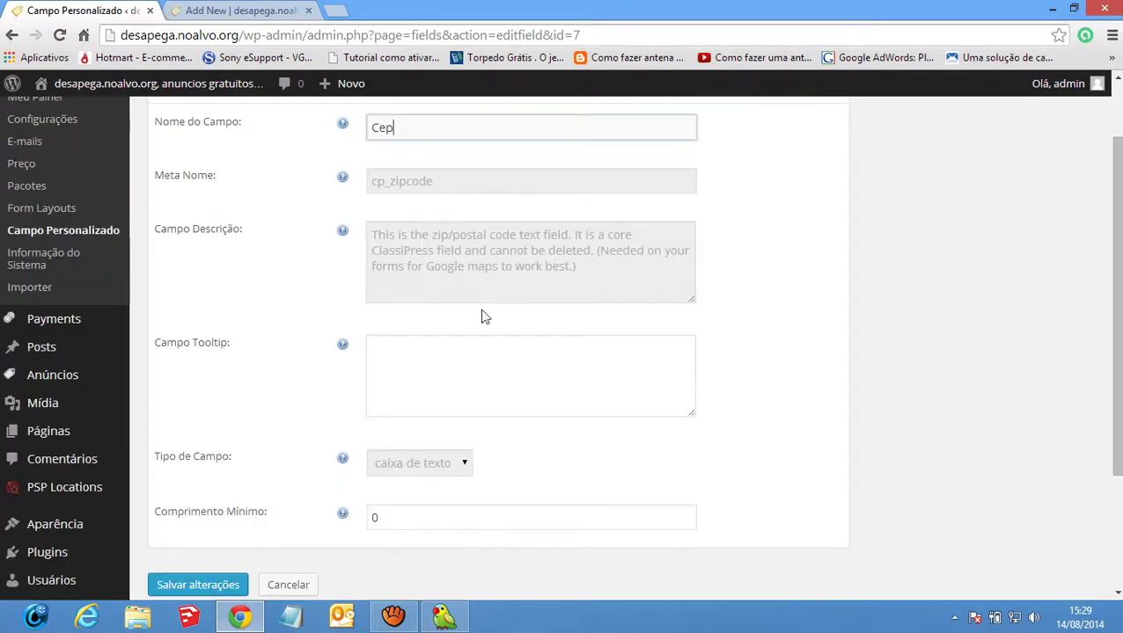
left_click(435, 392)
scroll(243, 434, "down", 2)
left_click(242, 429)
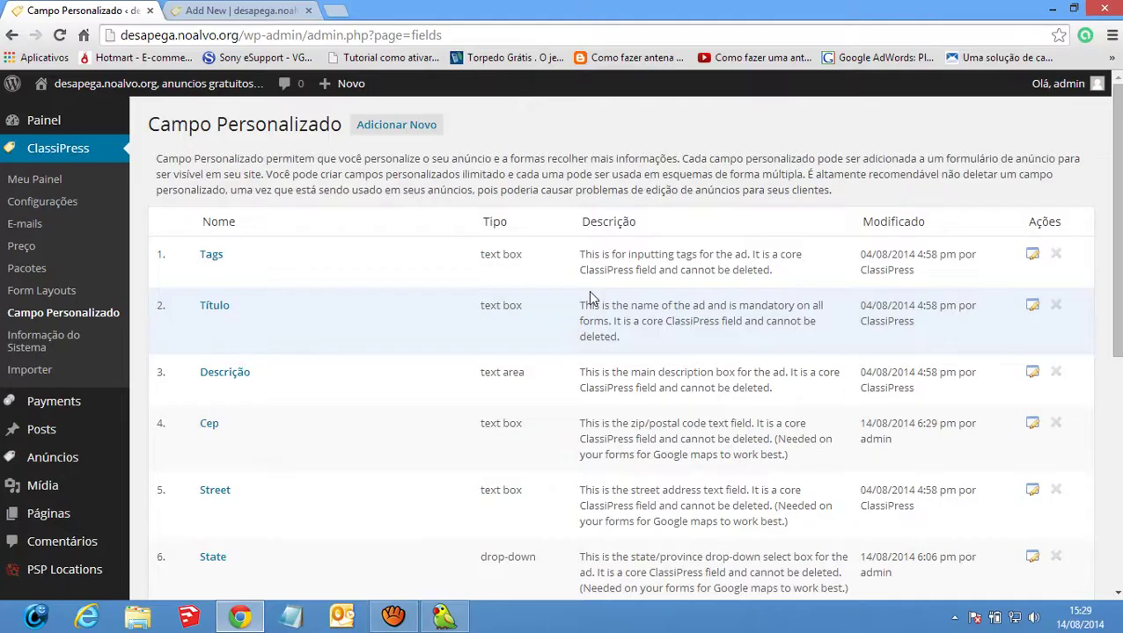
Open the Street custom field for editing and select its name
scroll(590, 297, "down", 2)
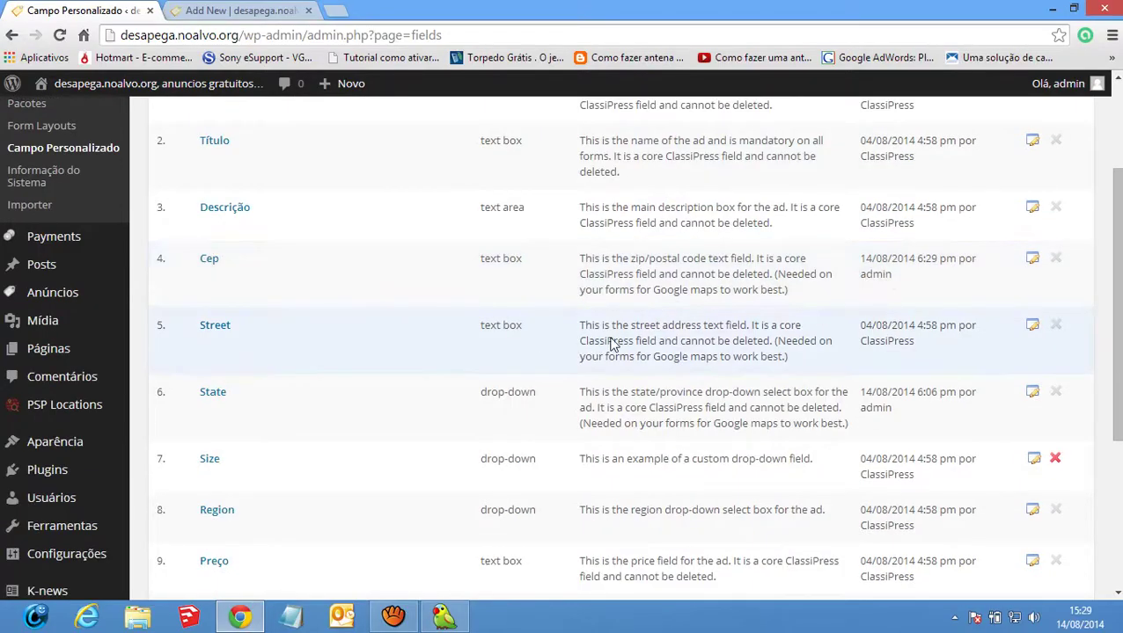
left_click(1033, 327)
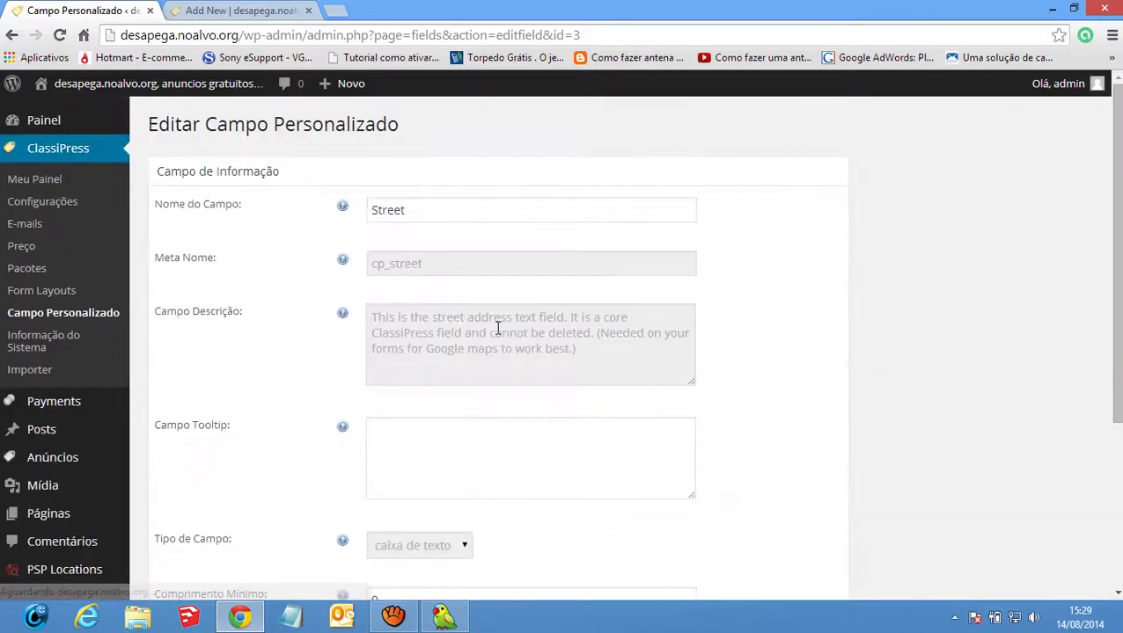
scroll(645, 304, "down", 1)
scroll(733, 313, "down", 2)
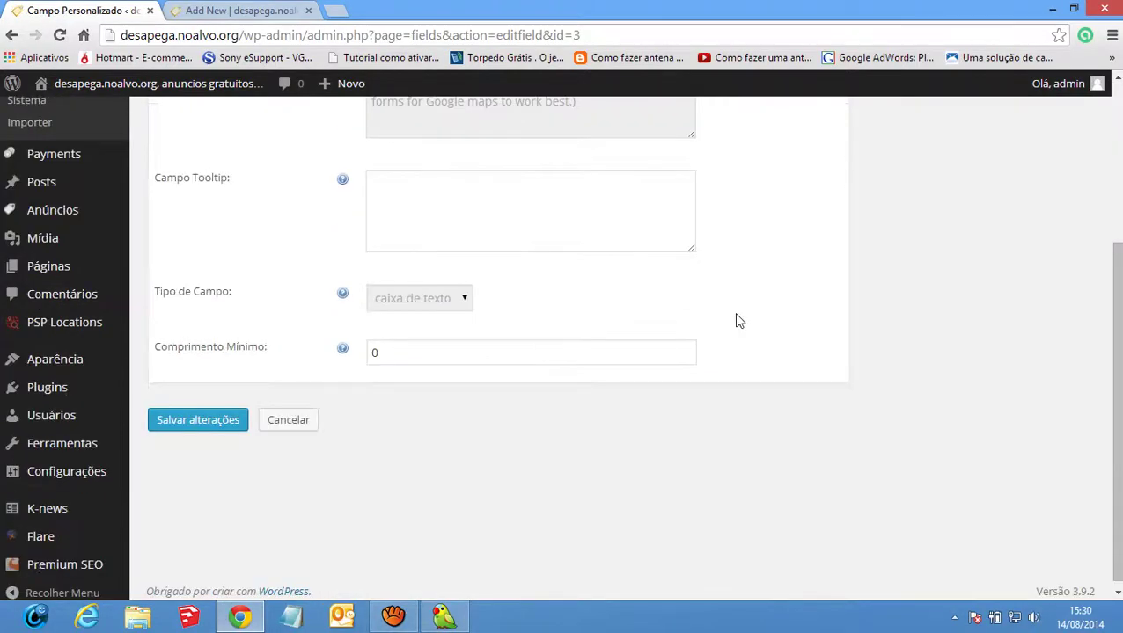
scroll(733, 313, "up", 2)
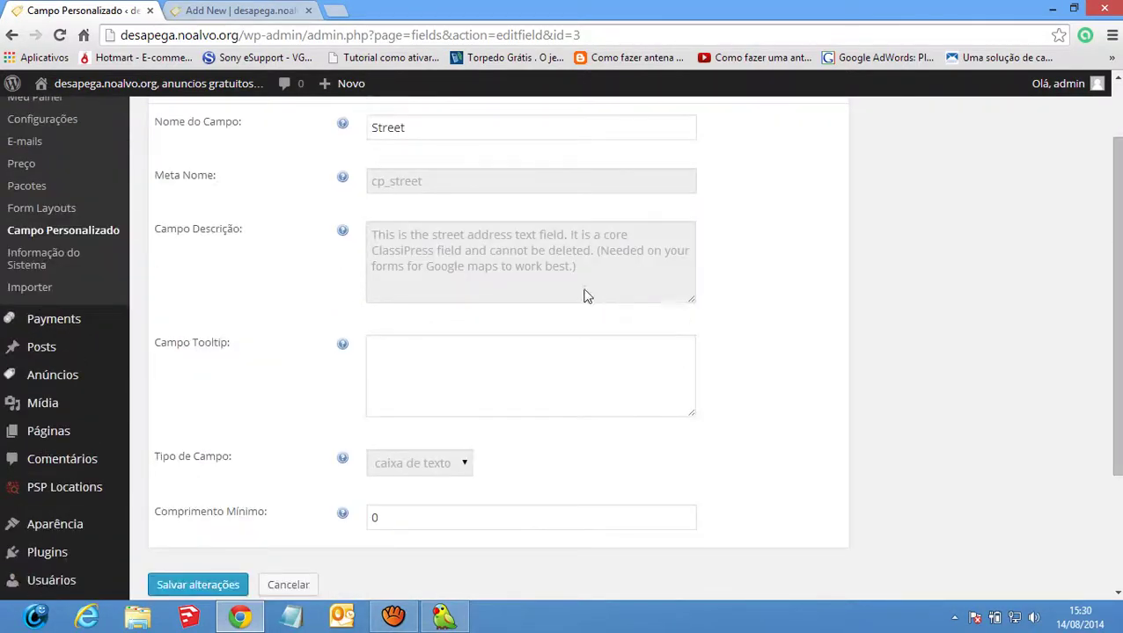
double_click(414, 132)
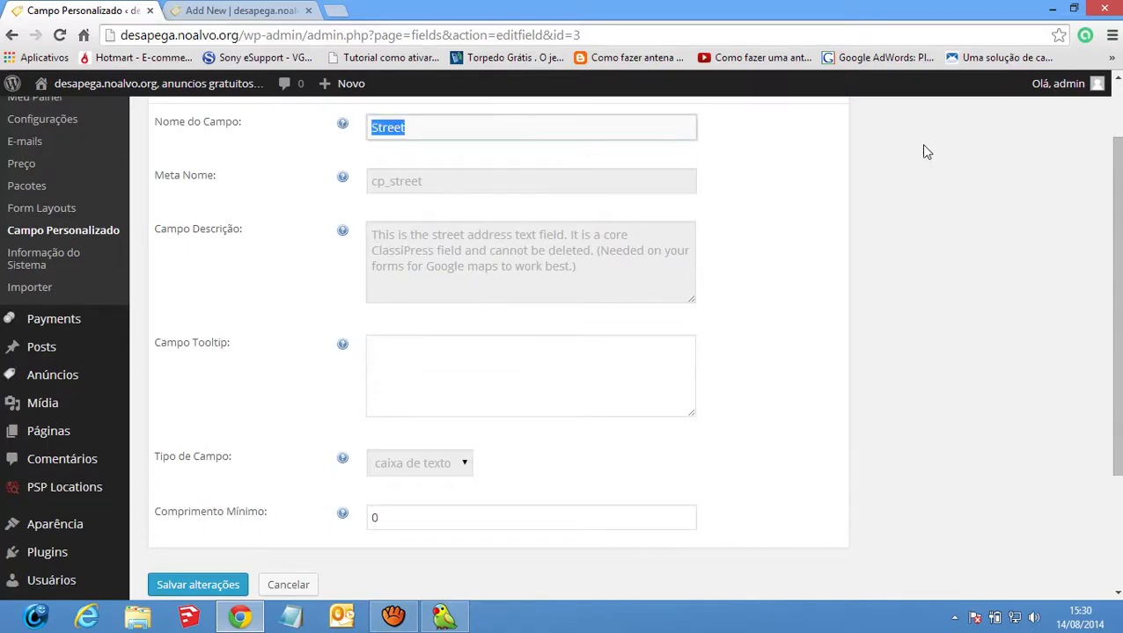
Try to translate the Street field's name into Portuguese with the browser's page translation
right_click(777, 150)
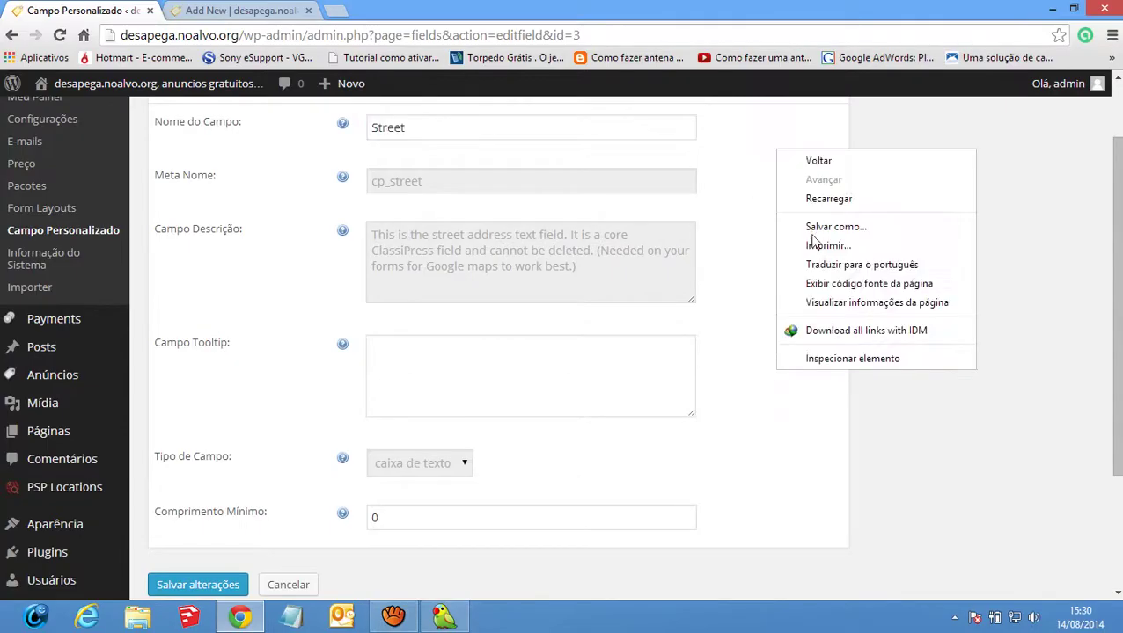
left_click(849, 264)
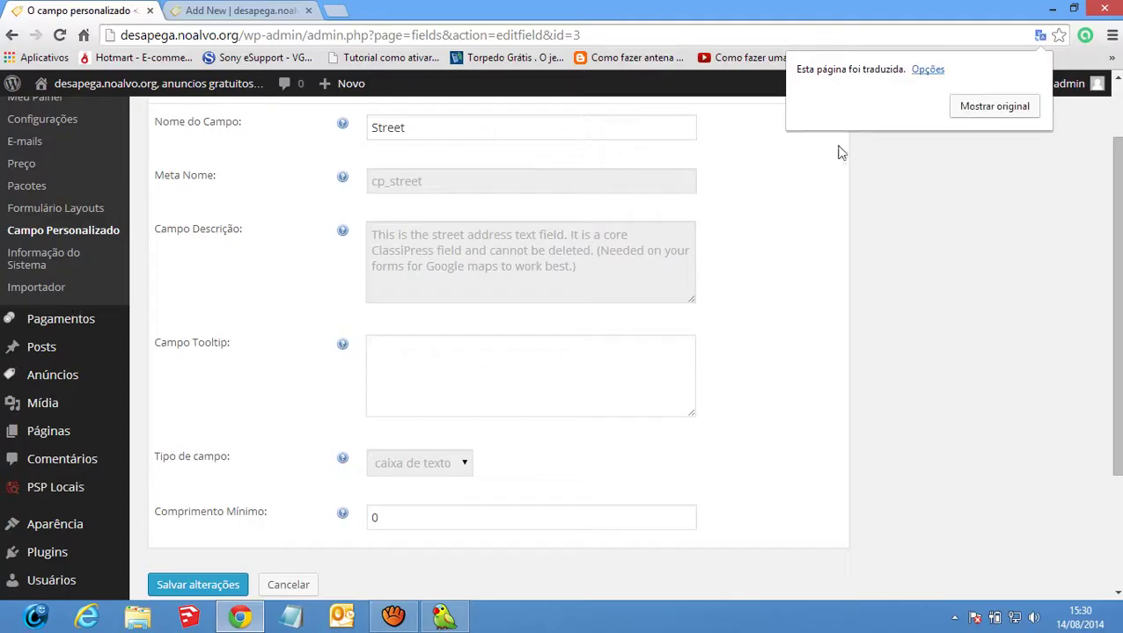
right_click(456, 134)
left_click(785, 238)
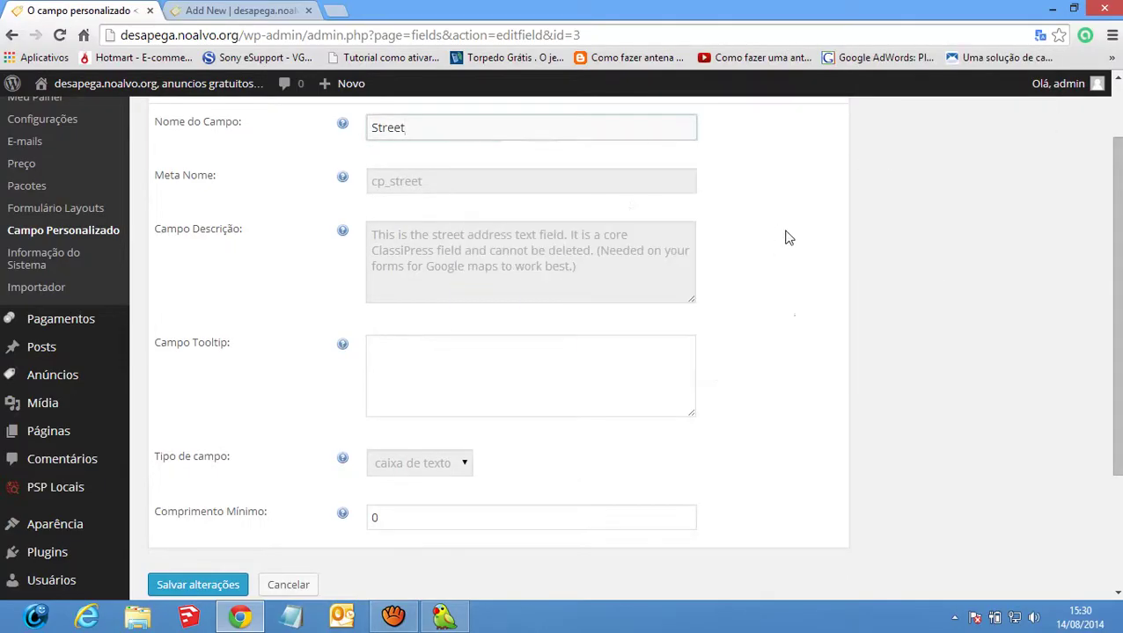
Copy the Street field's name into Lingoes and translate it from English to Portuguese
double_click(432, 130)
key("ctrl+c")
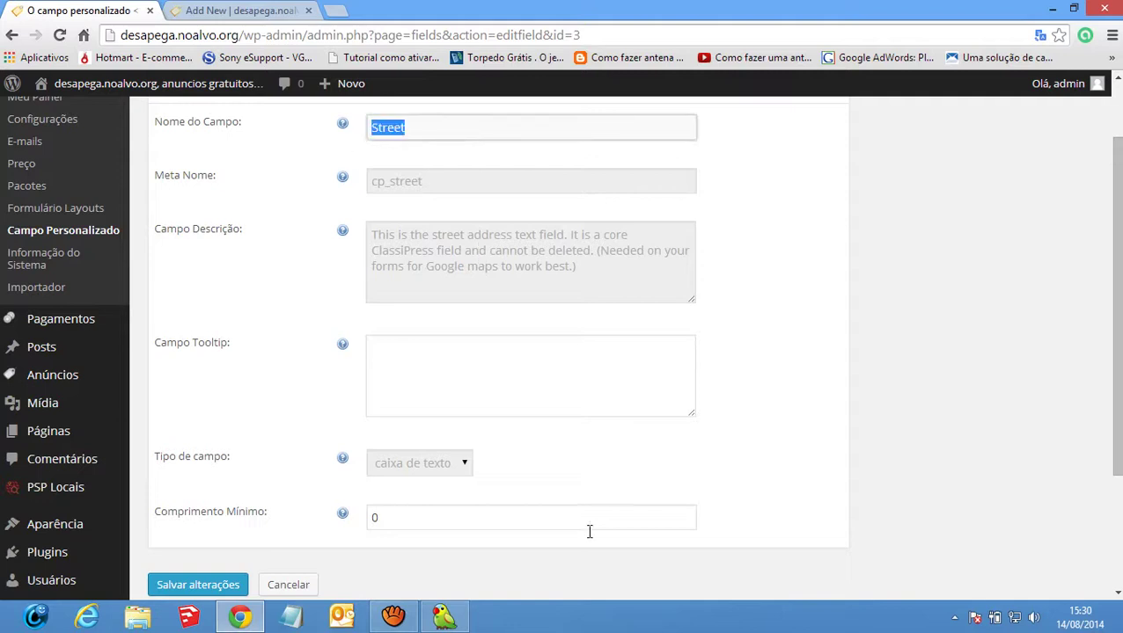
left_click(462, 619)
key("ctrl+a")
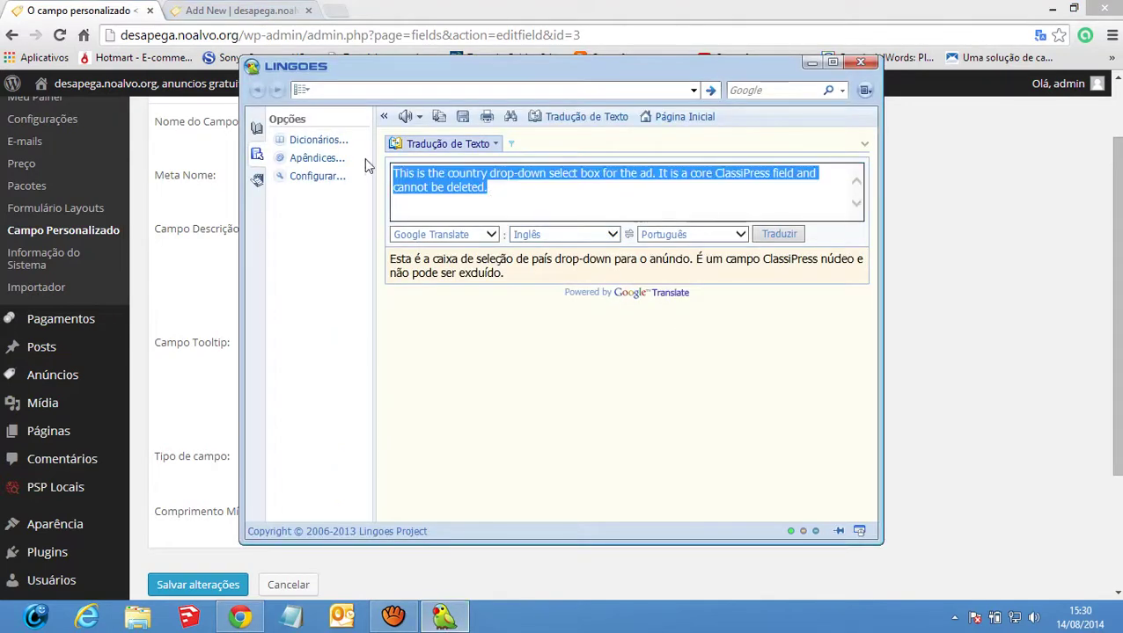
key("ctrl+v")
left_click(776, 236)
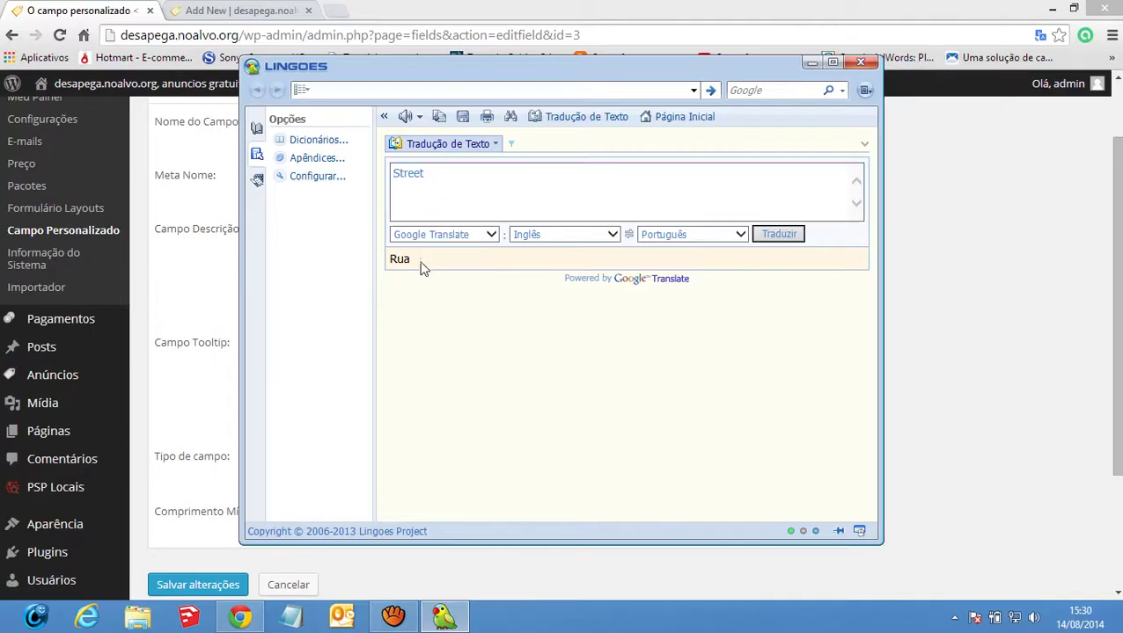
Copy the translation Rua from Lingoes, paste it as the Street field's name in Chrome and save the changes
left_click_drag(419, 259, 338, 259)
key("ctrl+c")
left_click(860, 62)
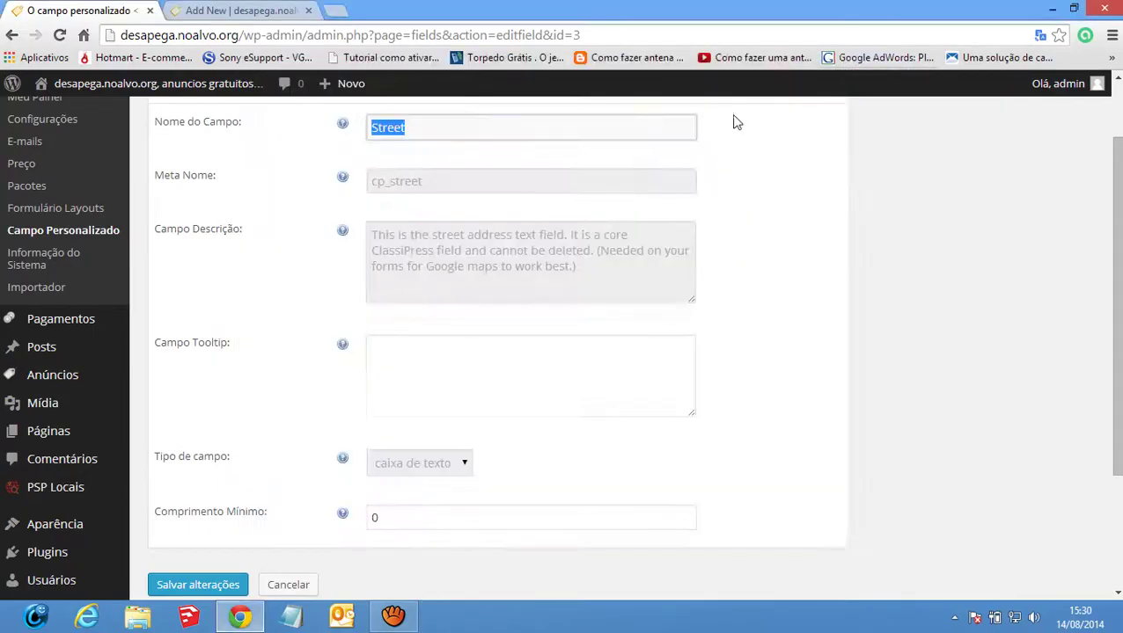
key("ctrl+v")
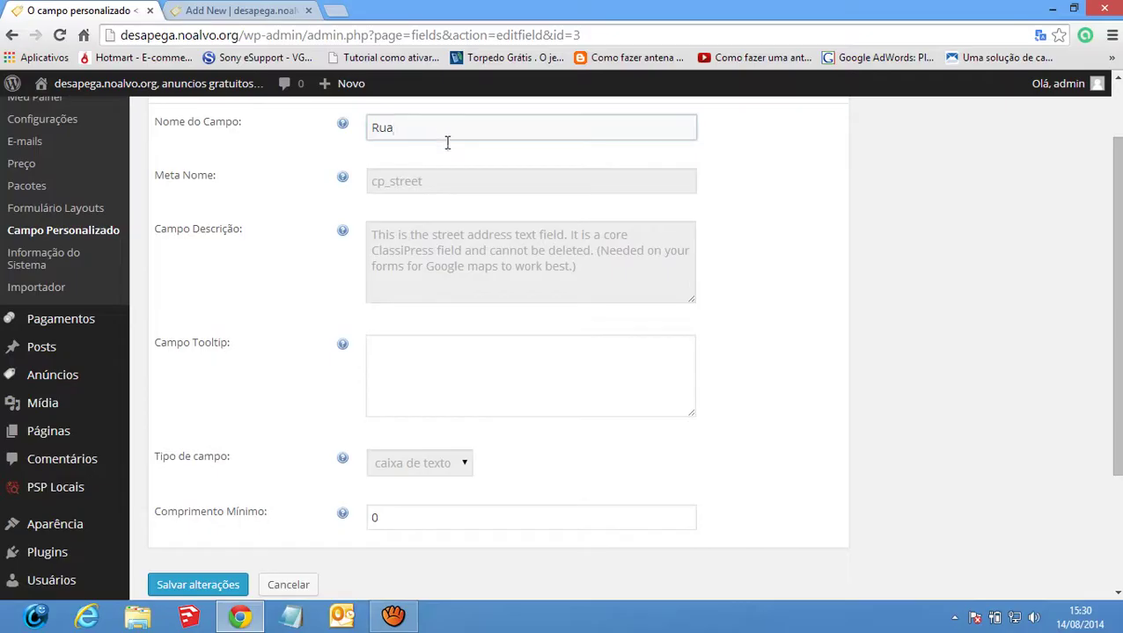
left_click(175, 584)
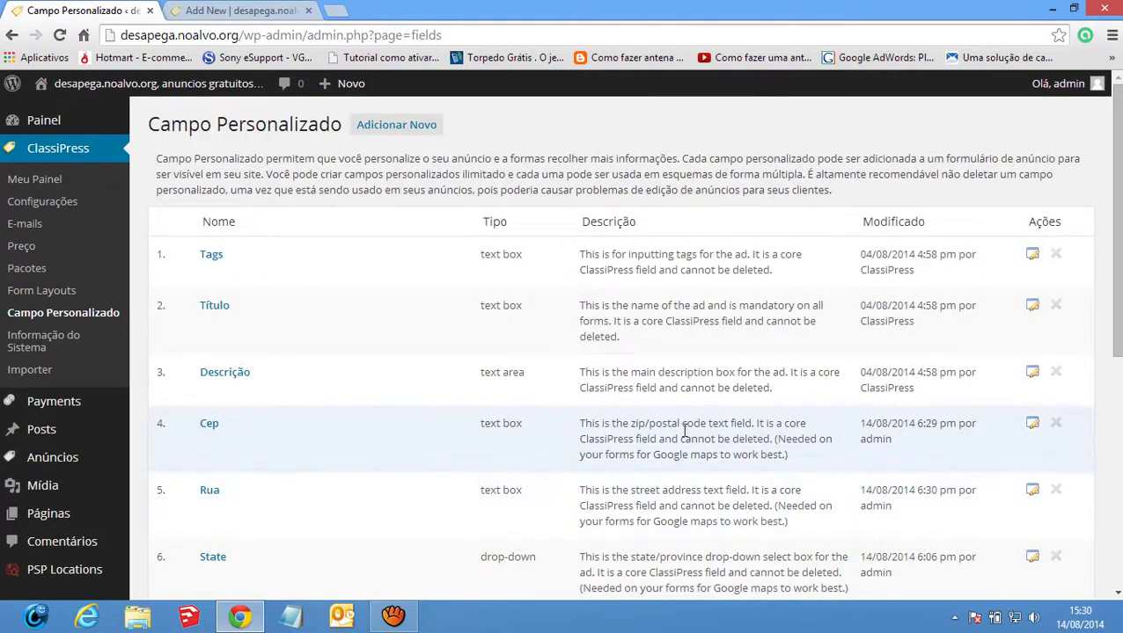
Open the State custom field for editing and select its name
scroll(682, 427, "down", 1)
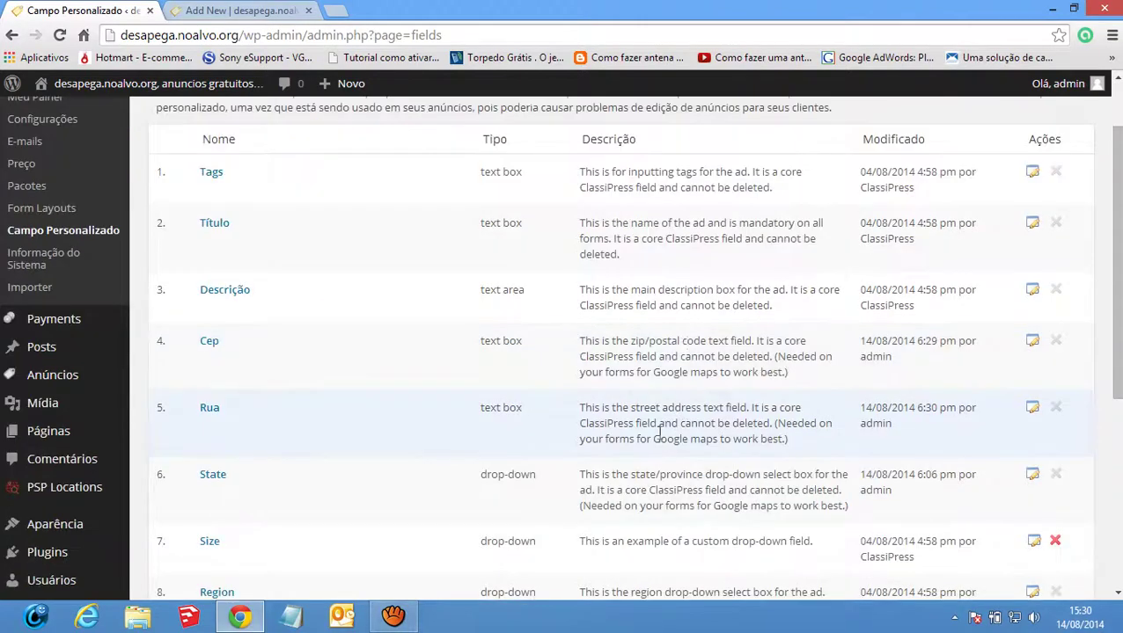
scroll(712, 449, "down", 1)
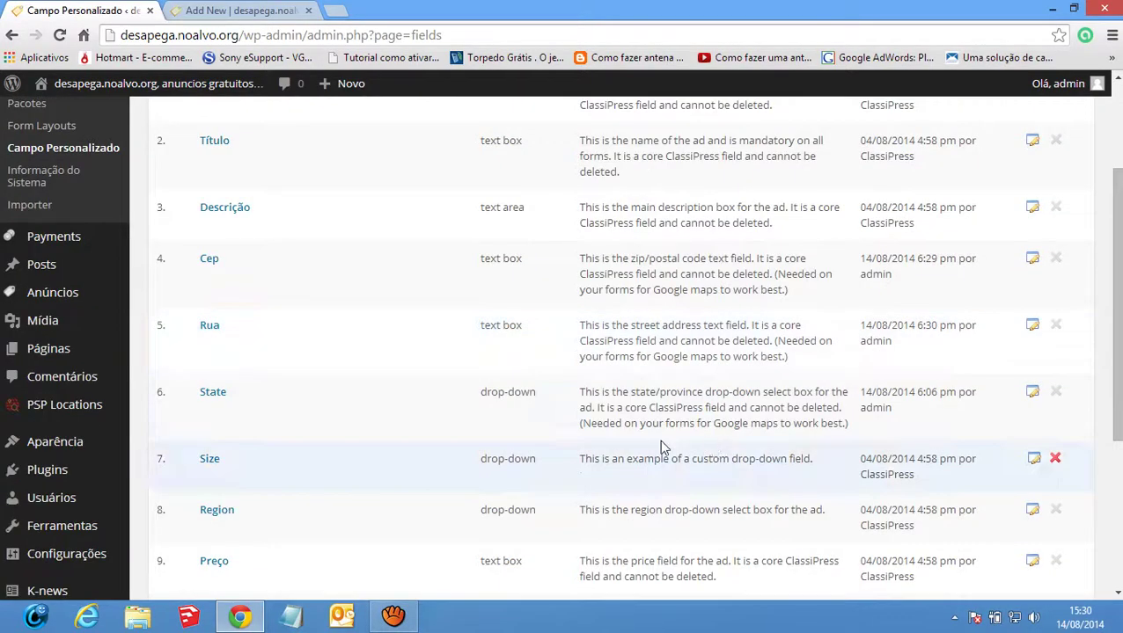
left_click(1035, 394)
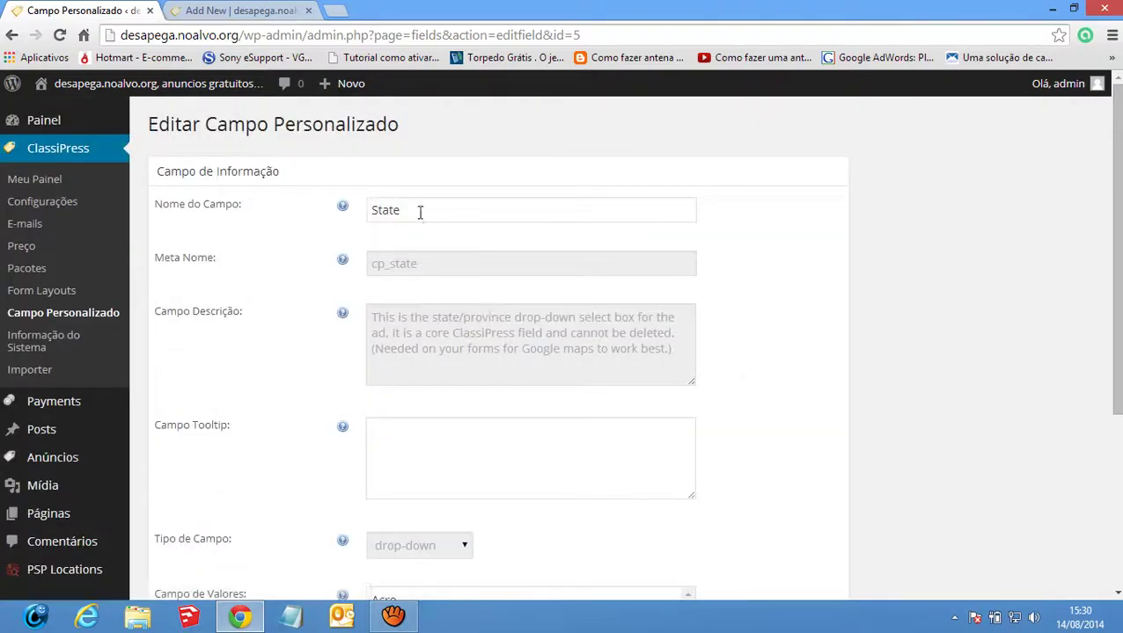
double_click(419, 213)
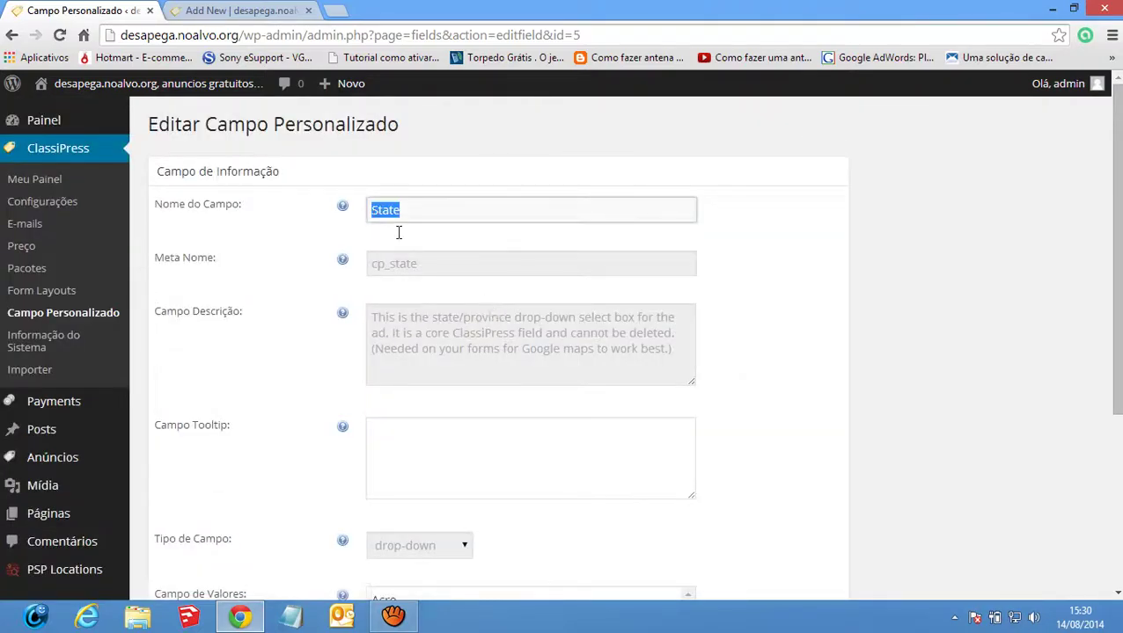
left_click(393, 616)
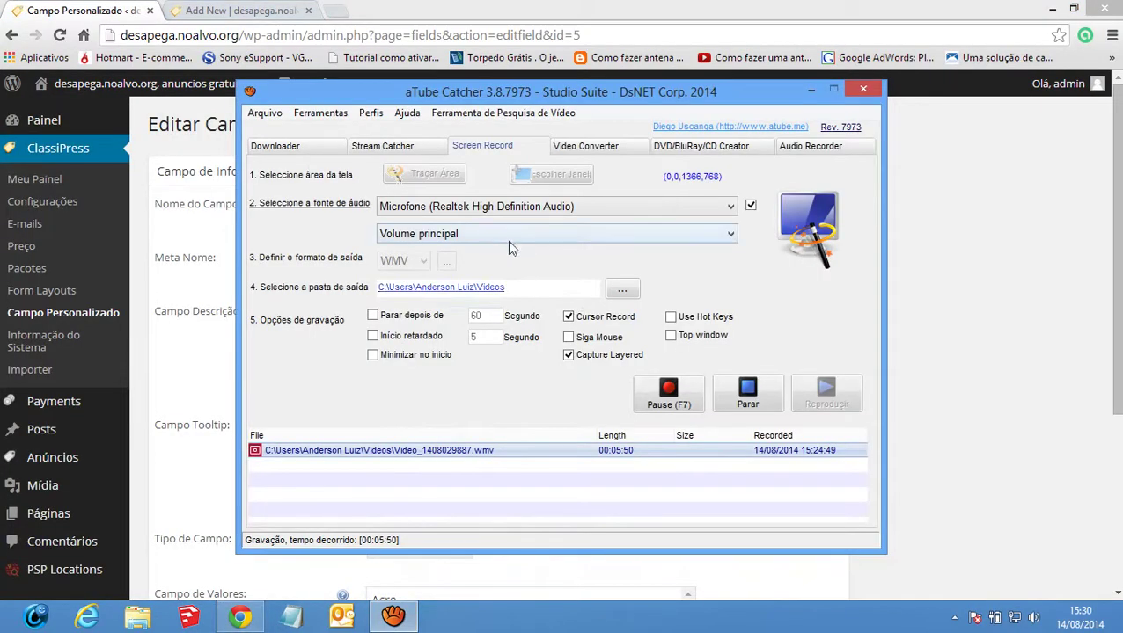
left_click(393, 616)
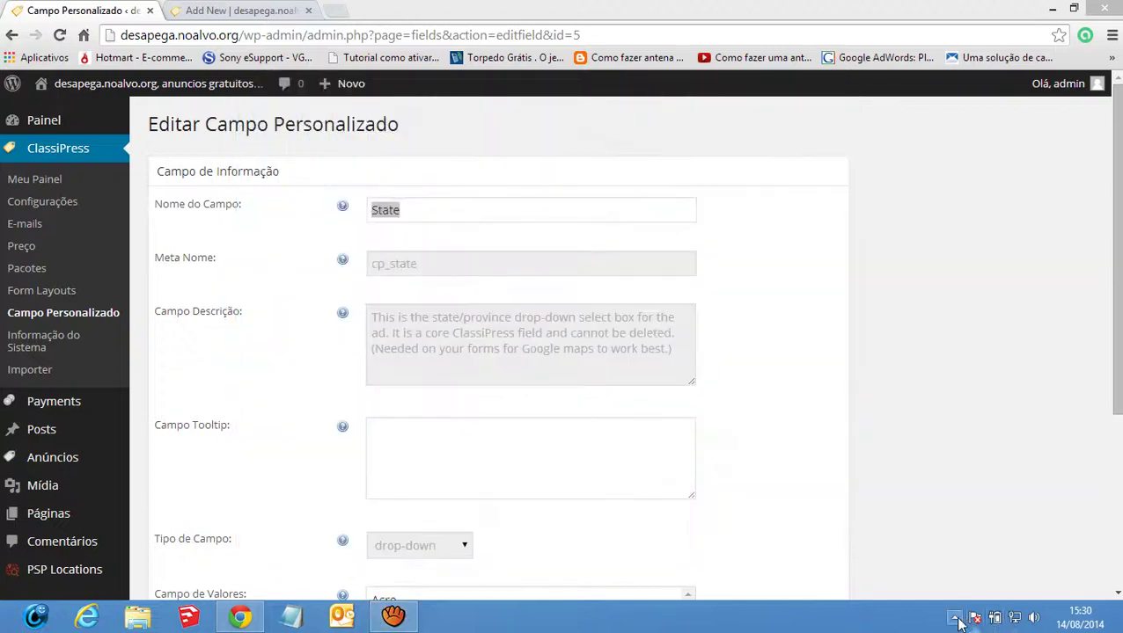
Open Lingoes, translate State from English to Portuguese and select the translation Estado
left_click(955, 618)
left_click(926, 532)
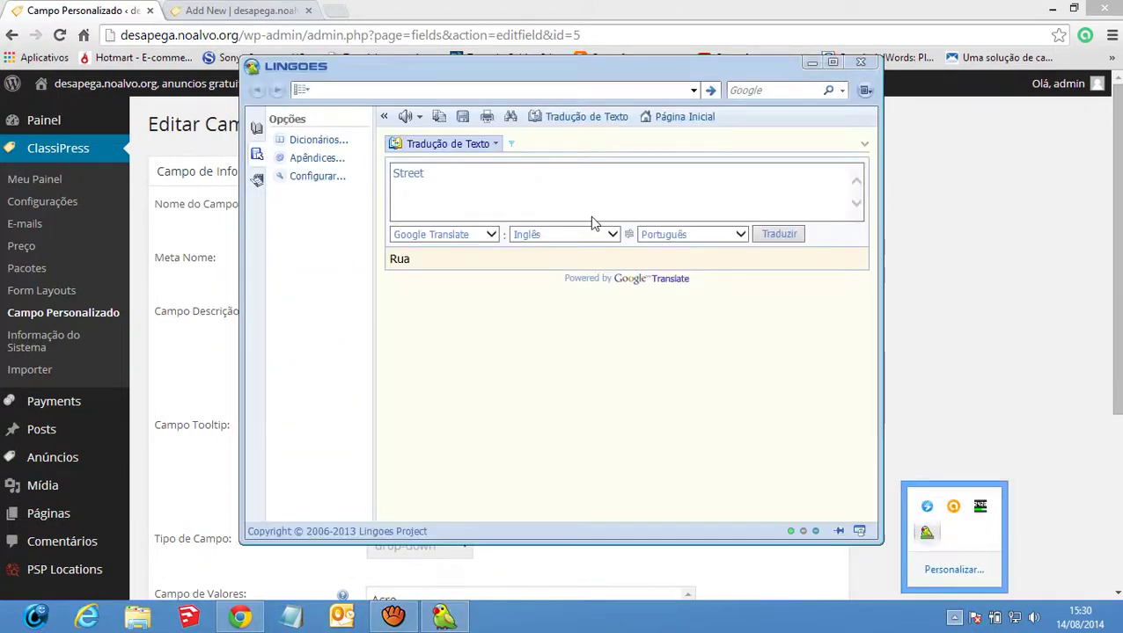
left_click(502, 175)
type("State")
left_click(779, 235)
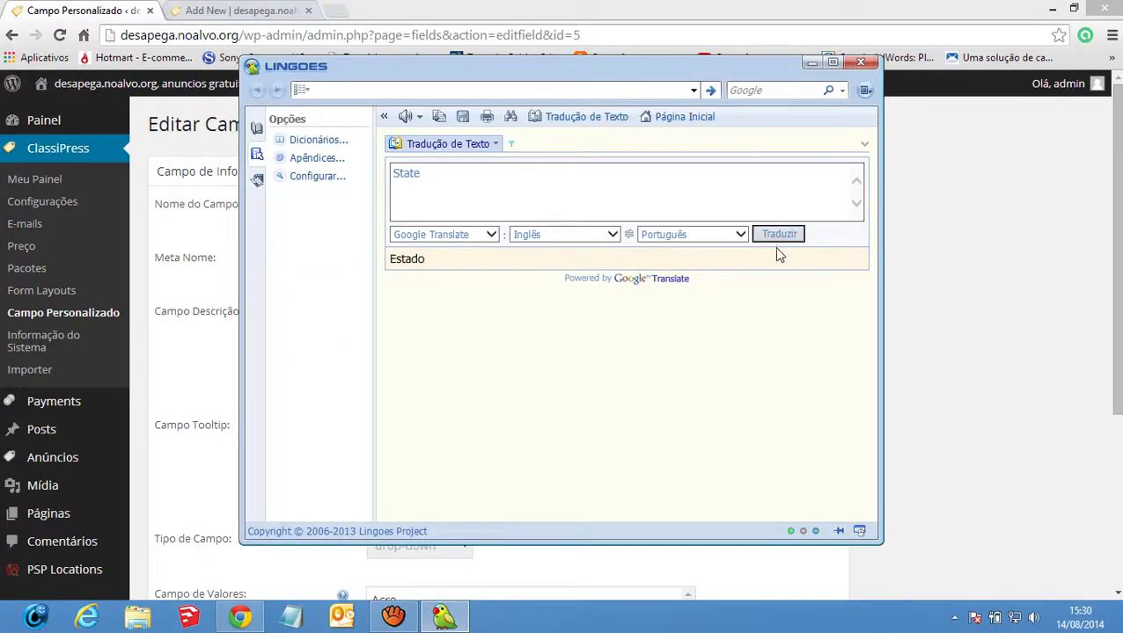
left_click_drag(499, 269, 390, 260)
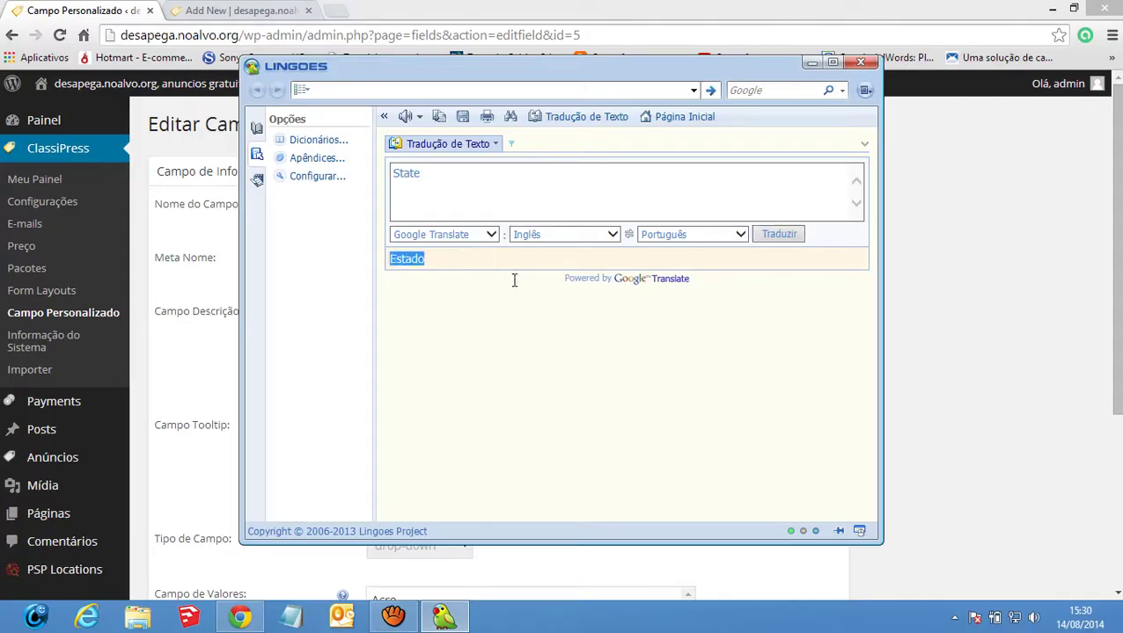
Examine the State drop-down's options in the ad form in Chrome, and return to the State field editor
left_click(185, 9)
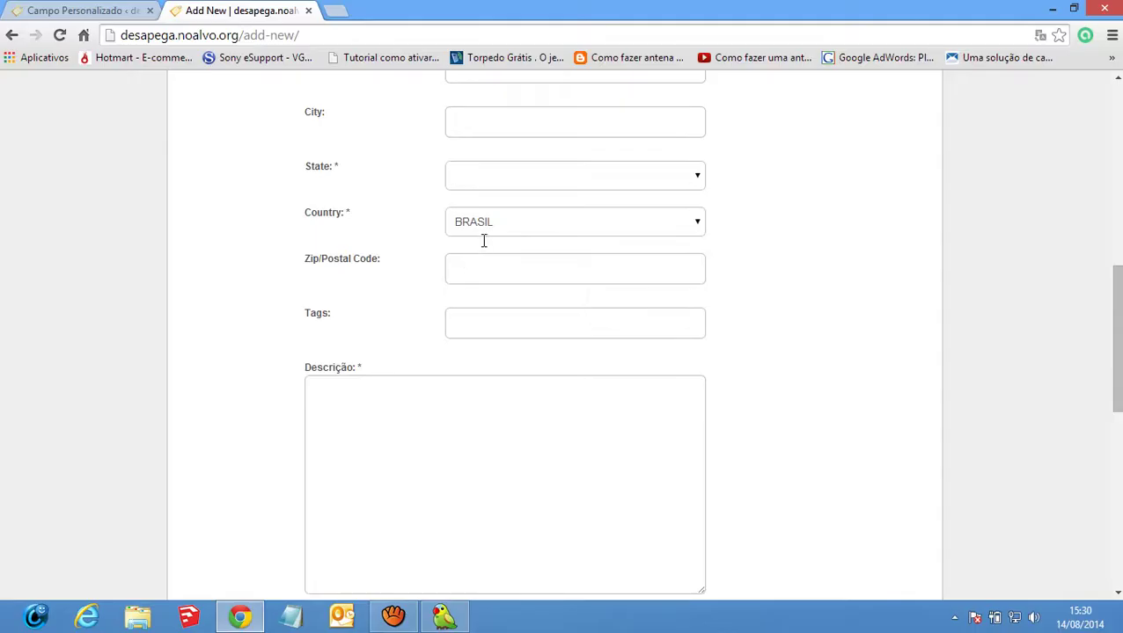
left_click(677, 186)
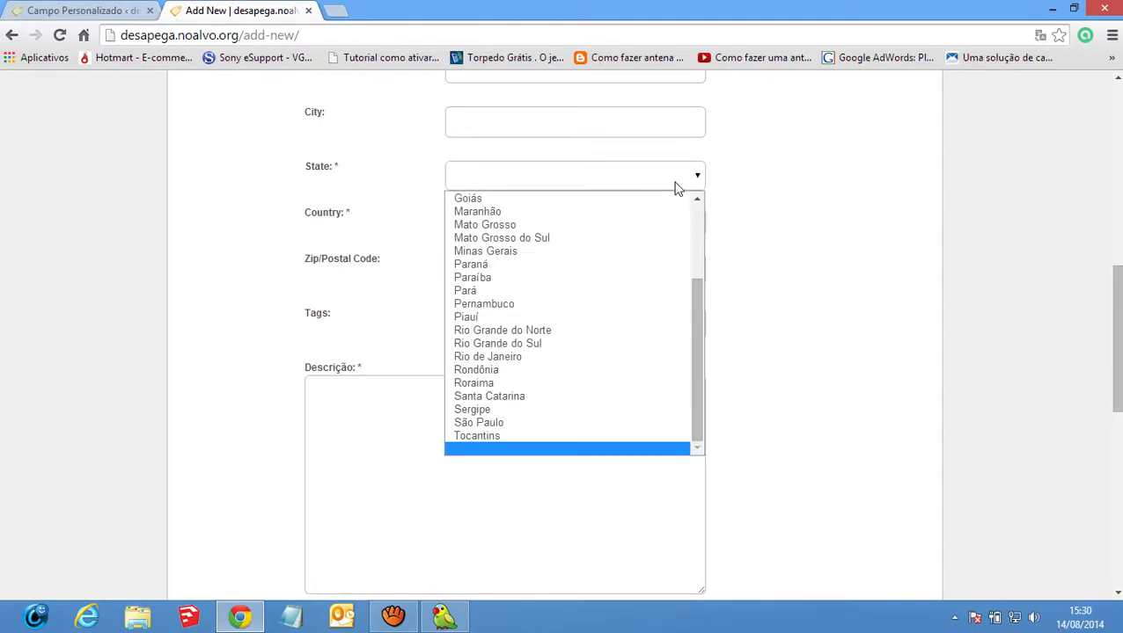
left_click(675, 185)
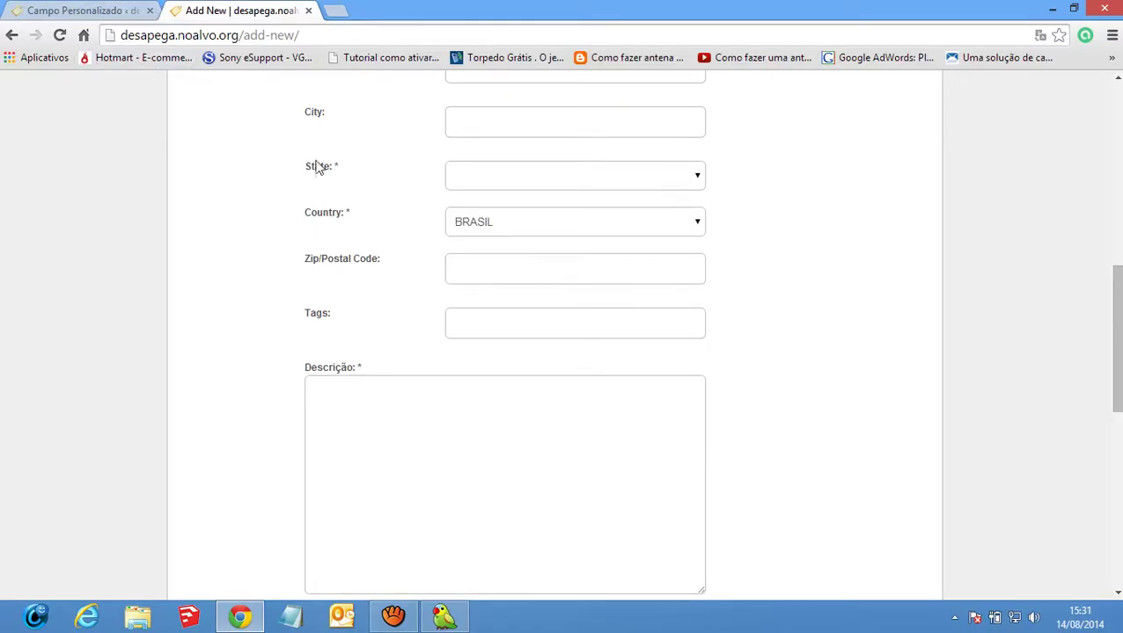
left_click(693, 188)
left_click(80, 9)
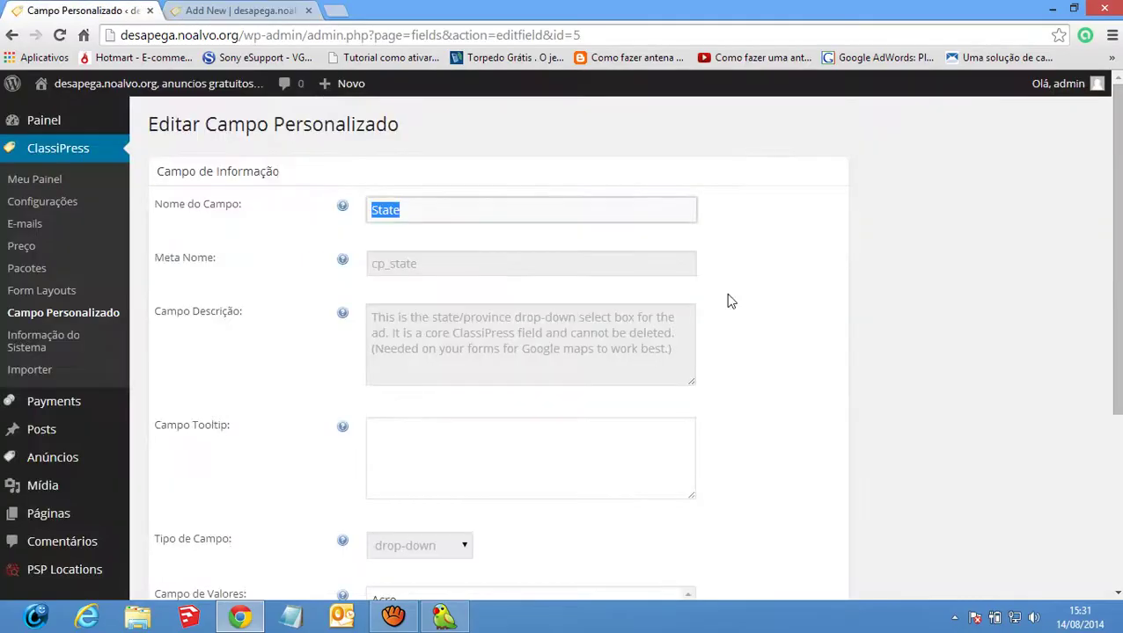
scroll(623, 351, "down", 1)
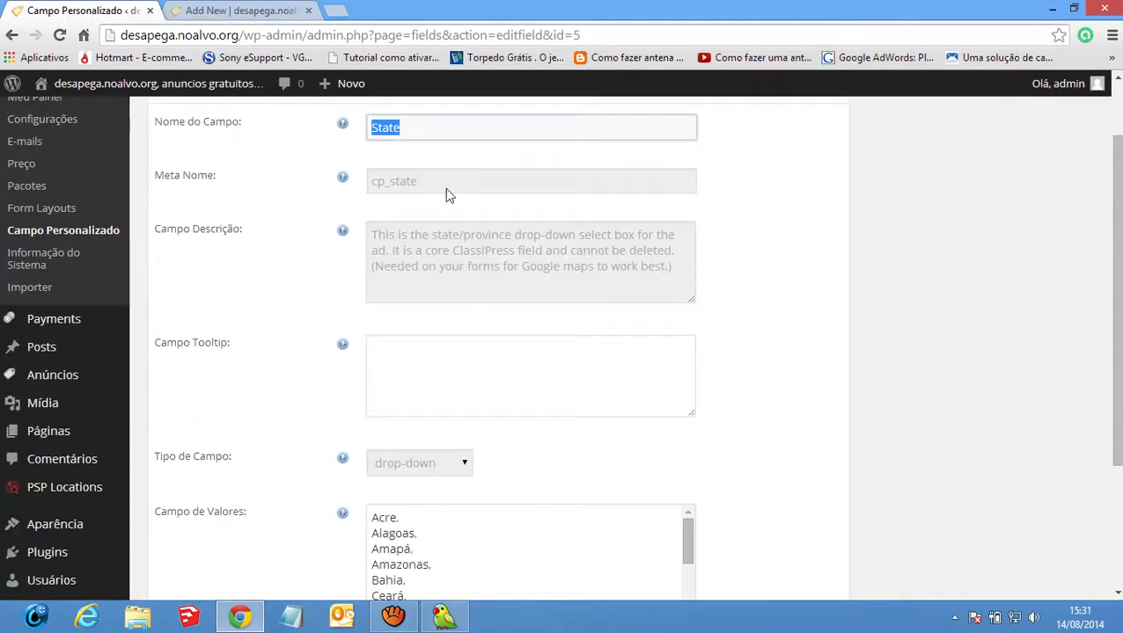
Rename the State field as Estado and review the list of states in its drop-down values
type("Estado")
scroll(490, 415, "down", 2)
scroll(470, 399, "down", 2)
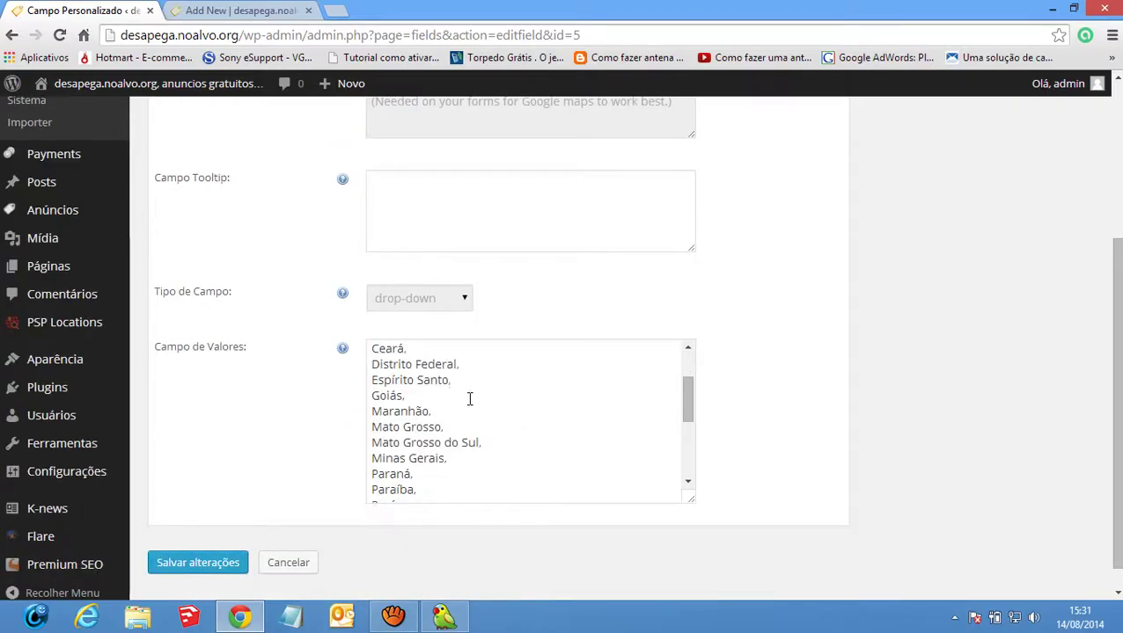
left_click_drag(554, 457, 383, 359)
scroll(536, 418, "down", 4)
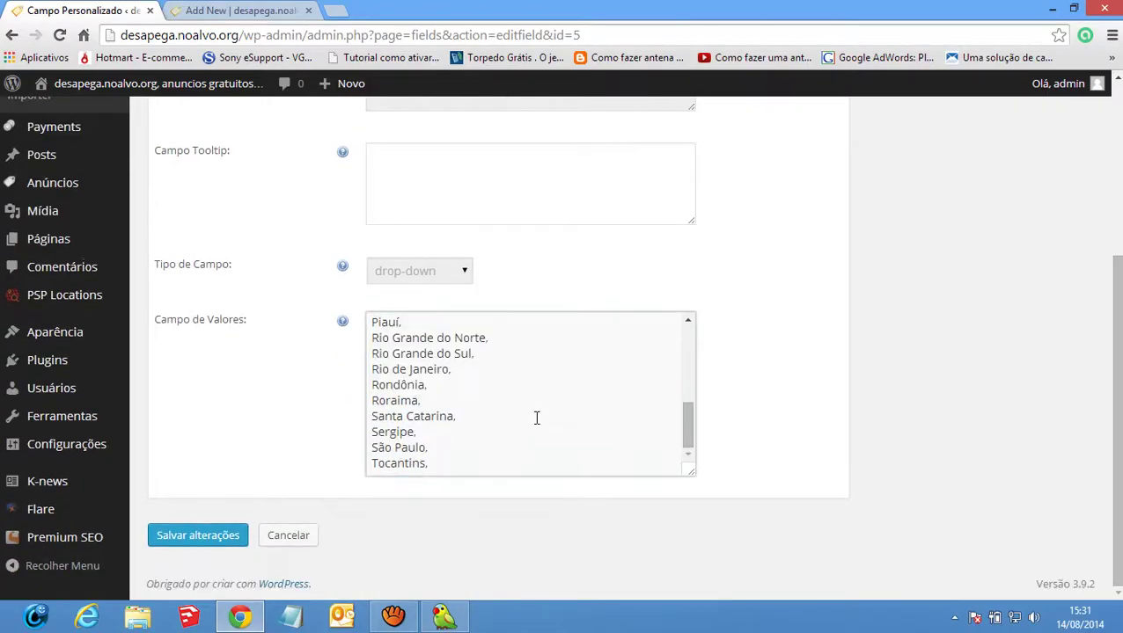
Open the text file ESTADOS BR PARA SITES from the desktop in Notepad and copy its whole list of states
key("super+d")
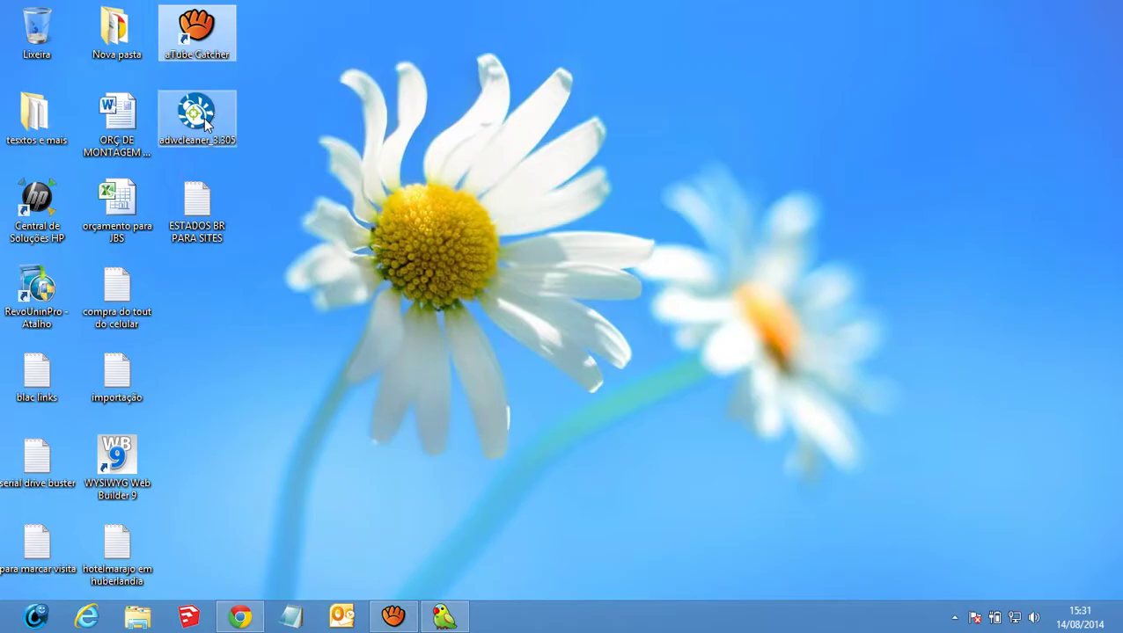
double_click(197, 211)
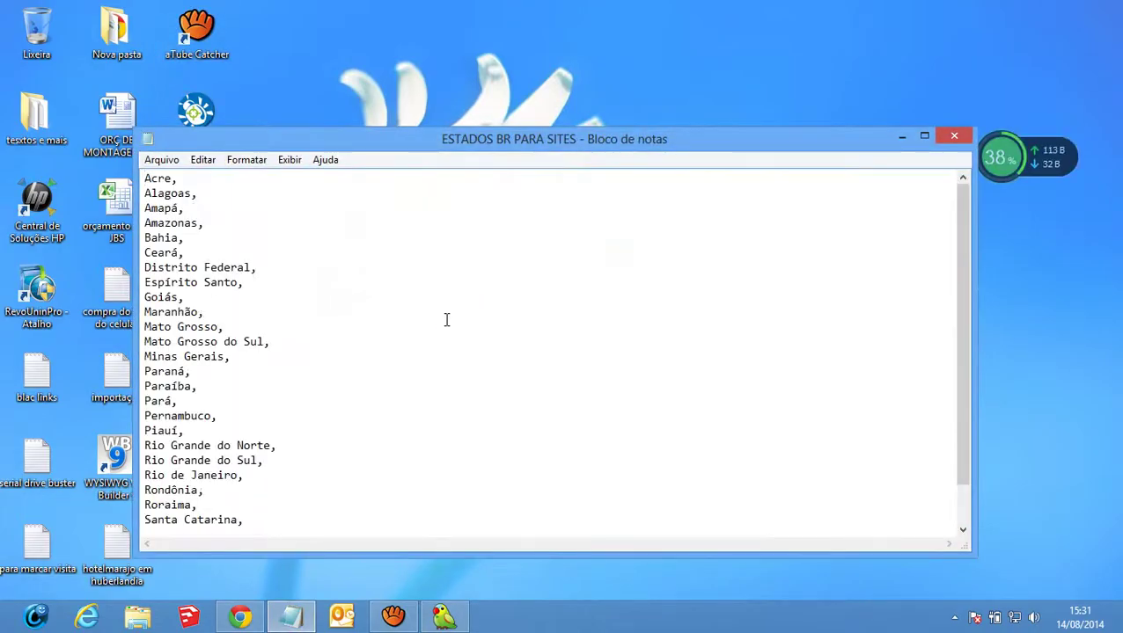
key("ctrl+a")
key("ctrl+c")
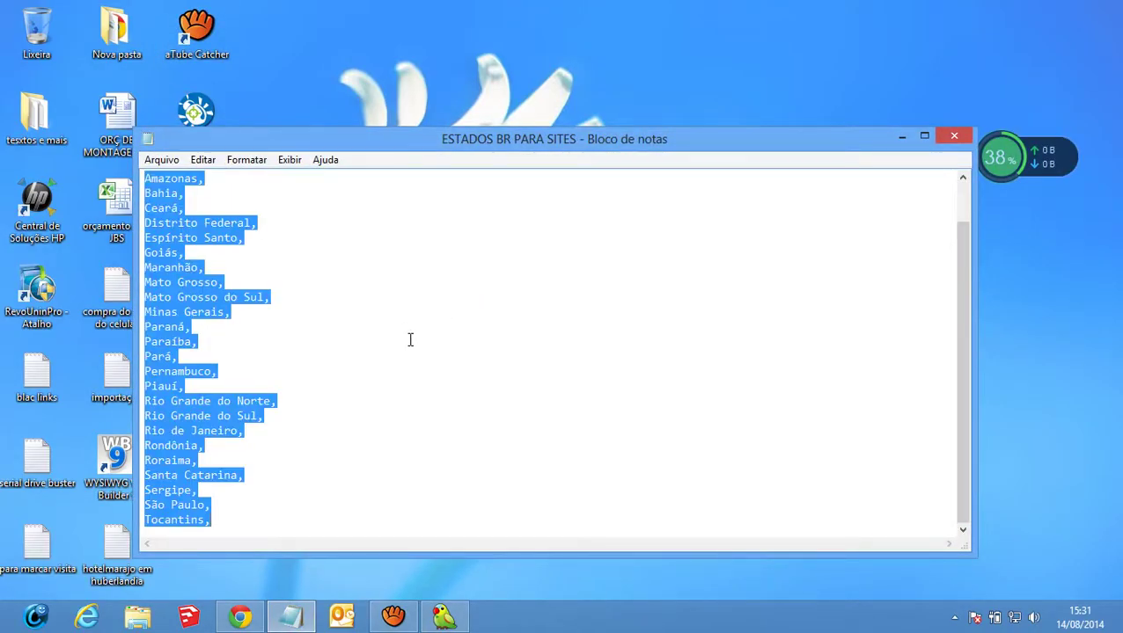
Switch to Chrome and paste the copied list of Brazilian states as the Estado field's drop-down values
left_click(240, 616)
left_click(652, 393)
key("ctrl+v")
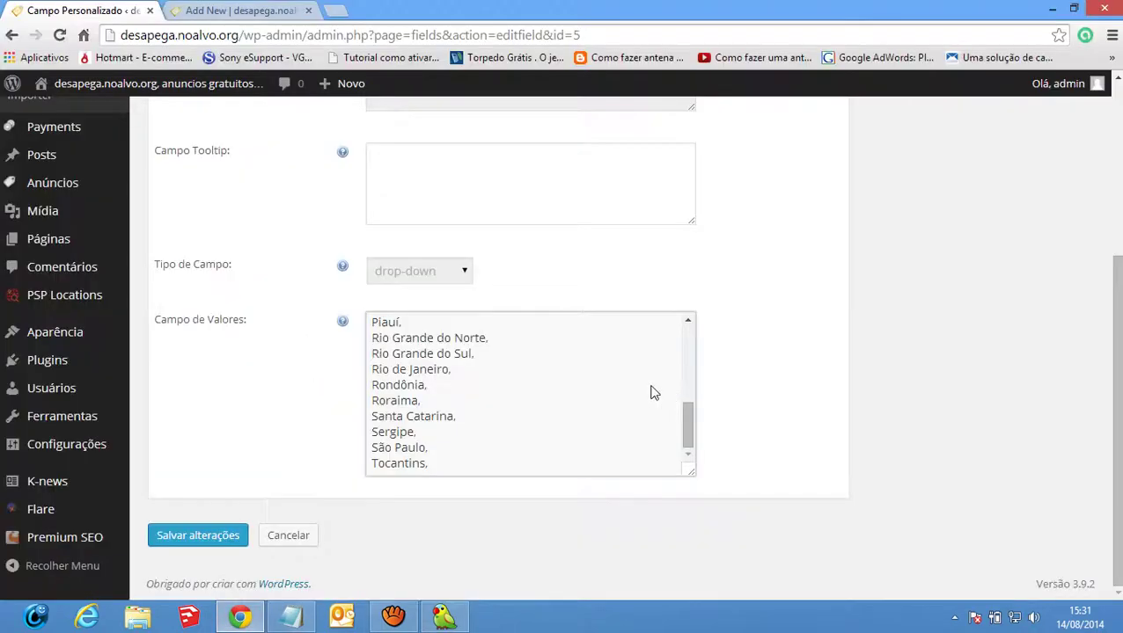
key("ctrl+a")
key("Right")
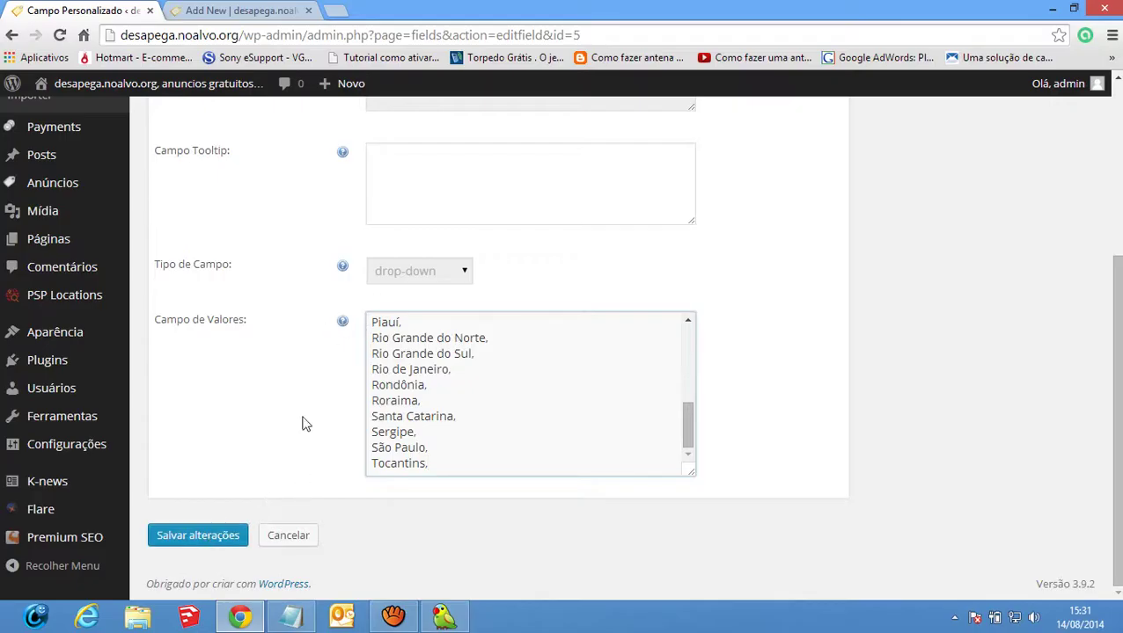
Set the Estado field's tooltip to "escolha seu estado" and save the changes
left_click(402, 188)
type("escolha seu estado")
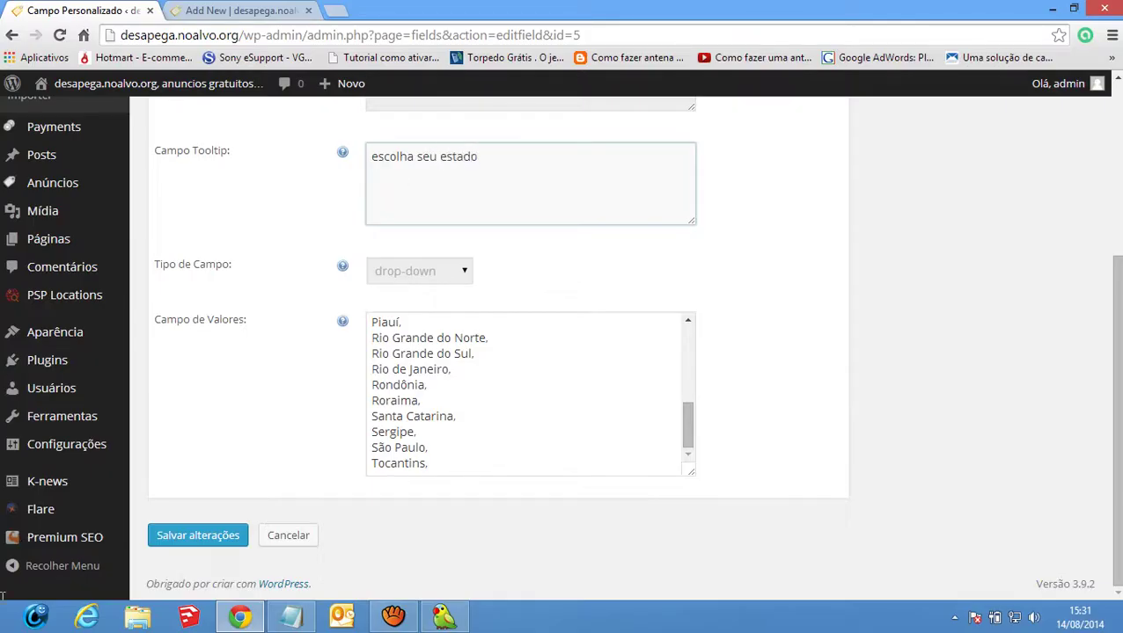
left_click(218, 541)
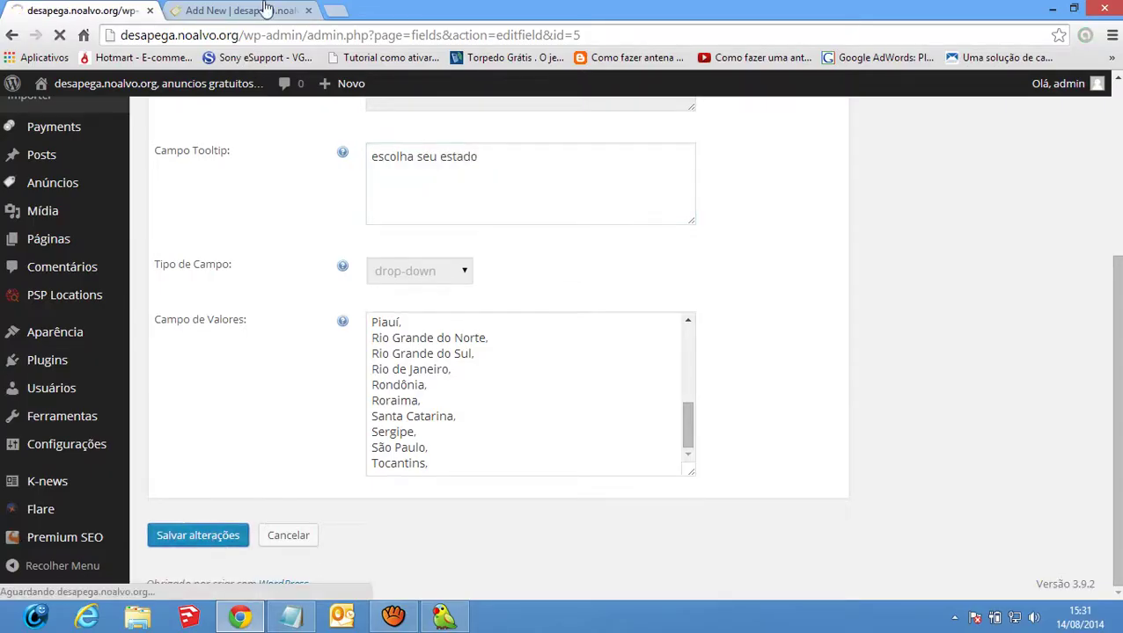
Reload the ad form, confirming the form resubmission, check the renamed field labels and restore the page's original language
left_click(267, 11)
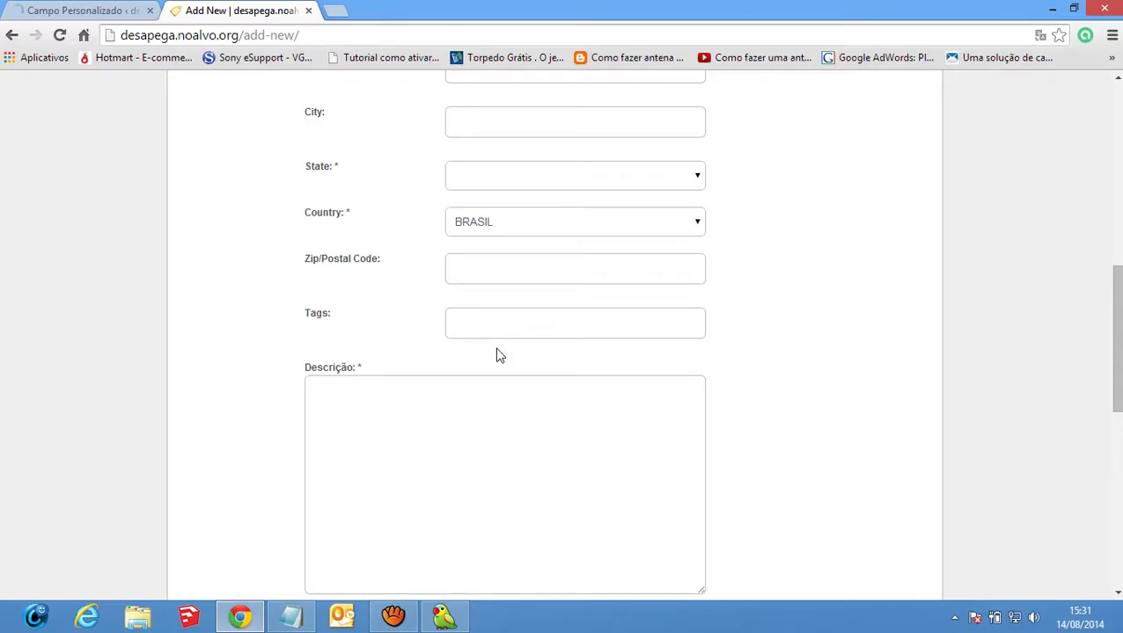
key("F5")
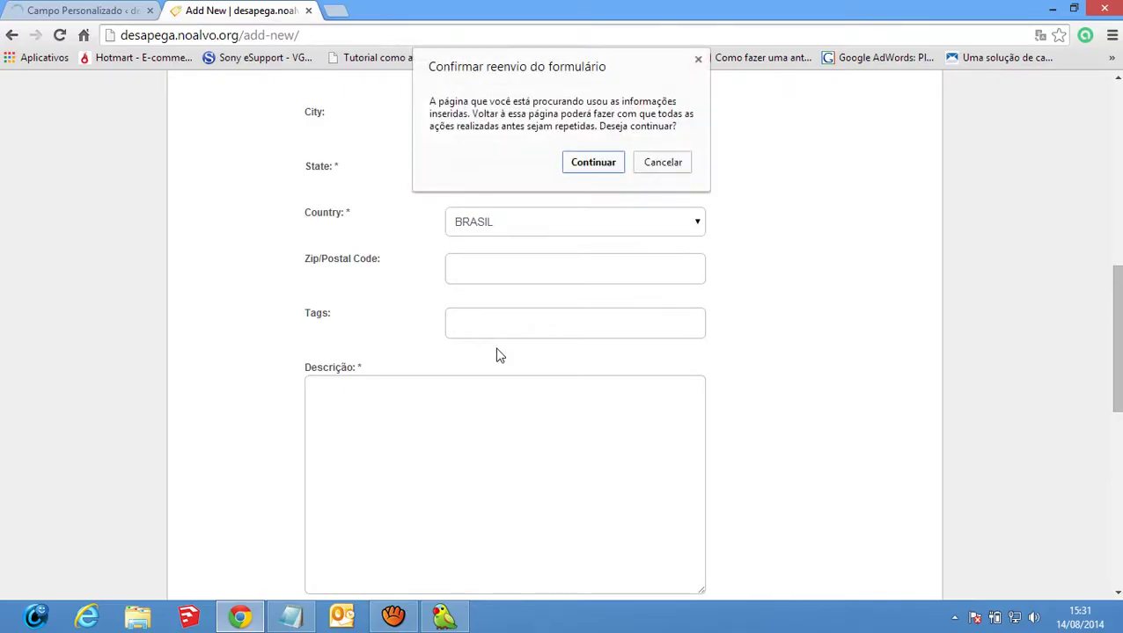
left_click(592, 163)
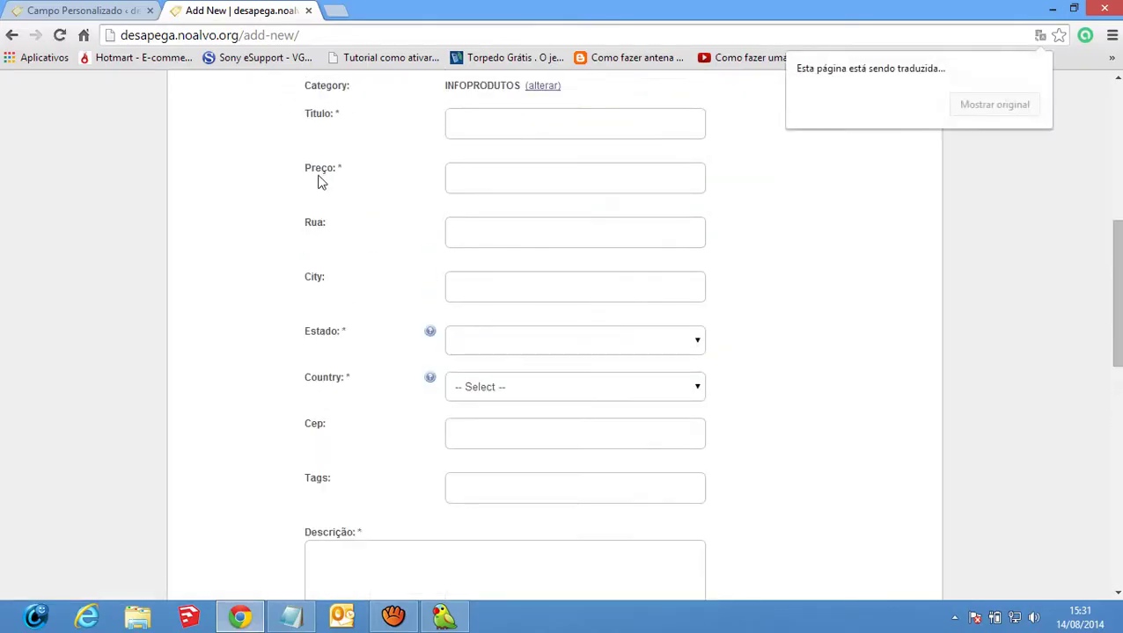
scroll(351, 147, "up", 1)
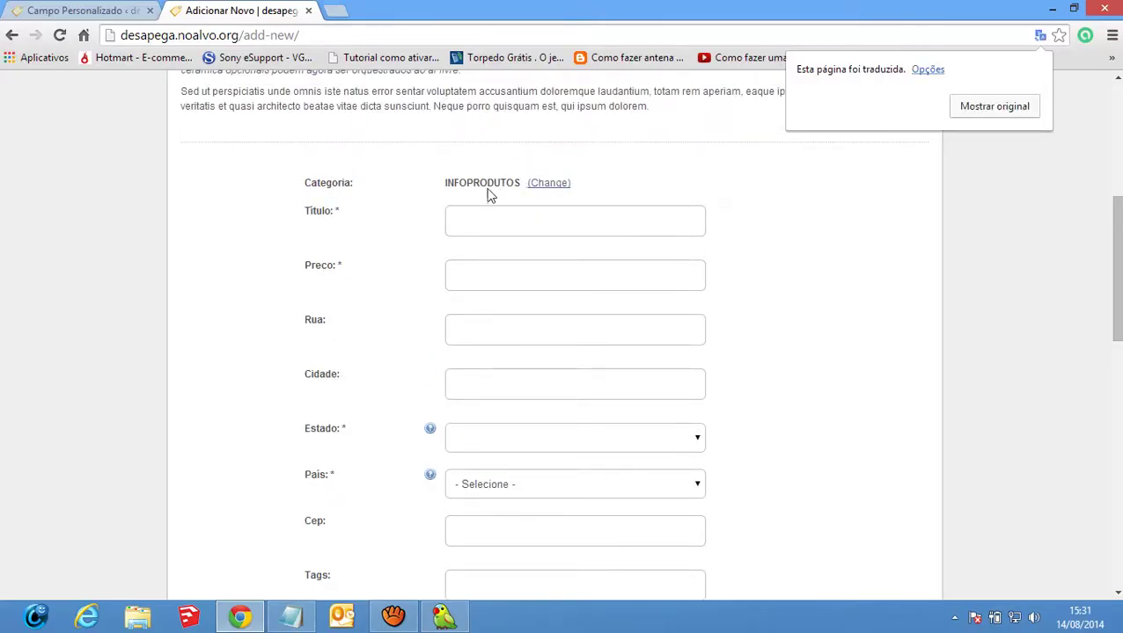
left_click(994, 107)
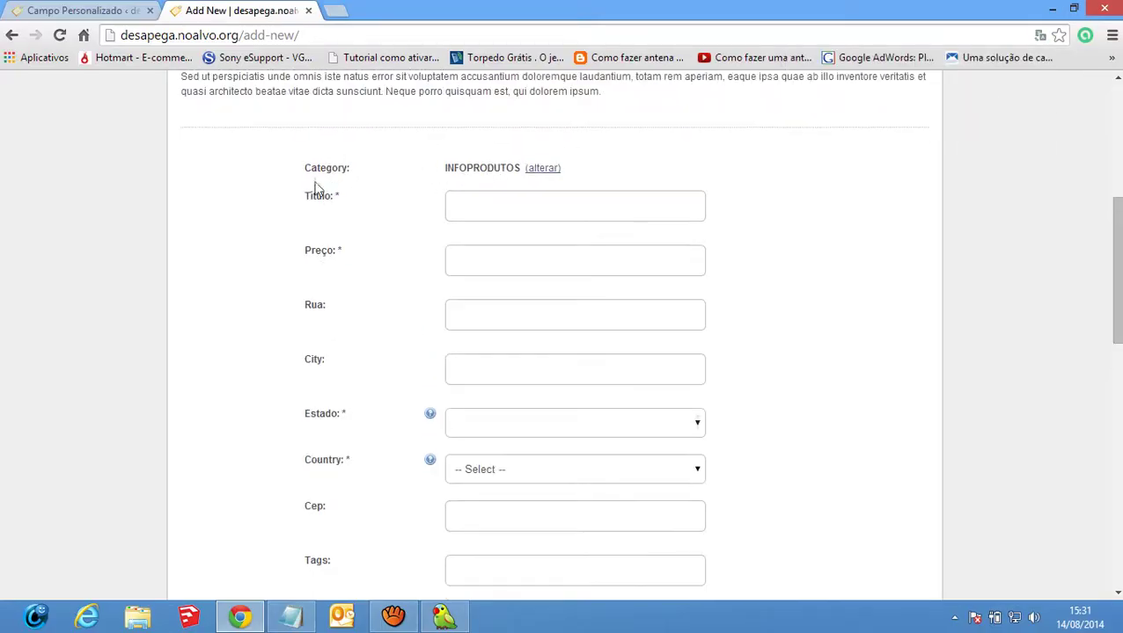
Compare the custom fields list with the ad form's labels, including the Country drop-down's options
left_click(83, 9)
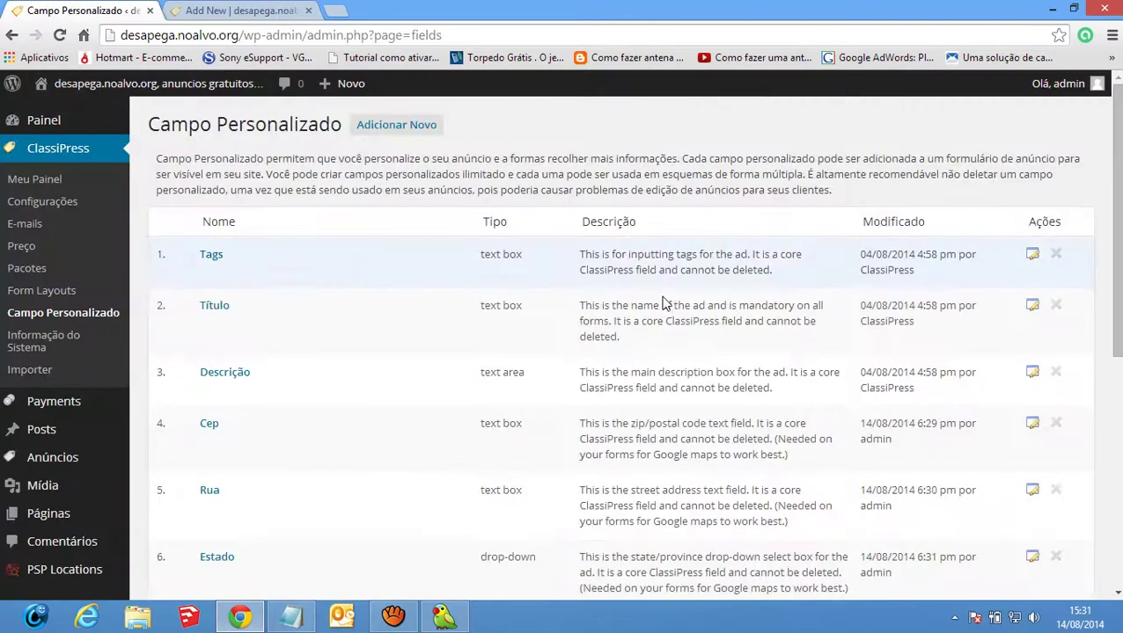
scroll(640, 310, "down", 4)
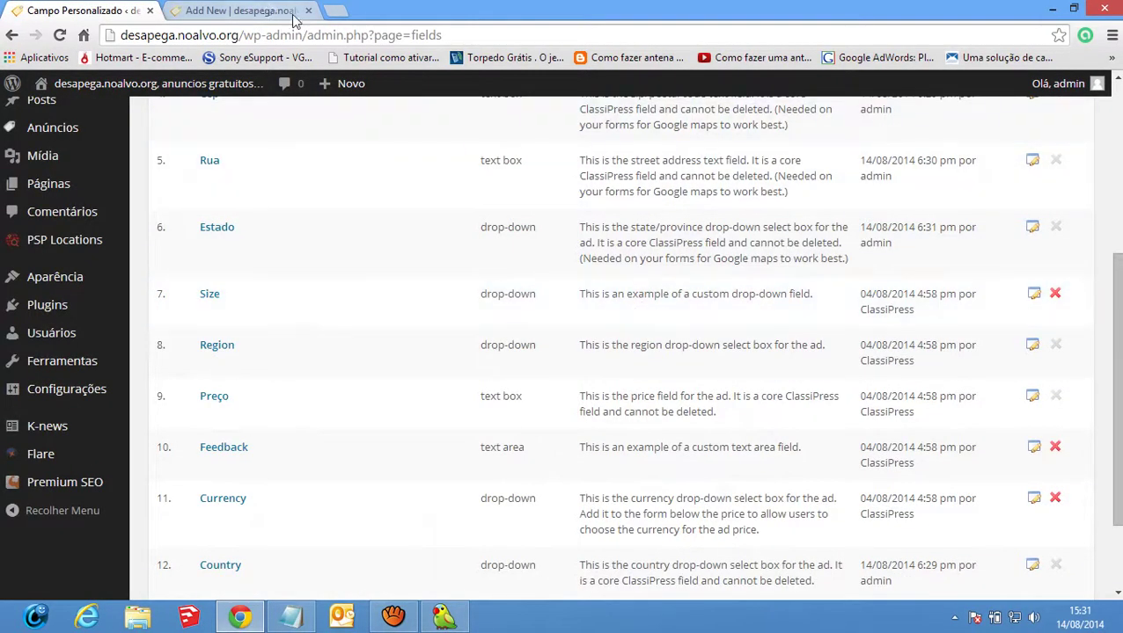
key("ctrl+Tab")
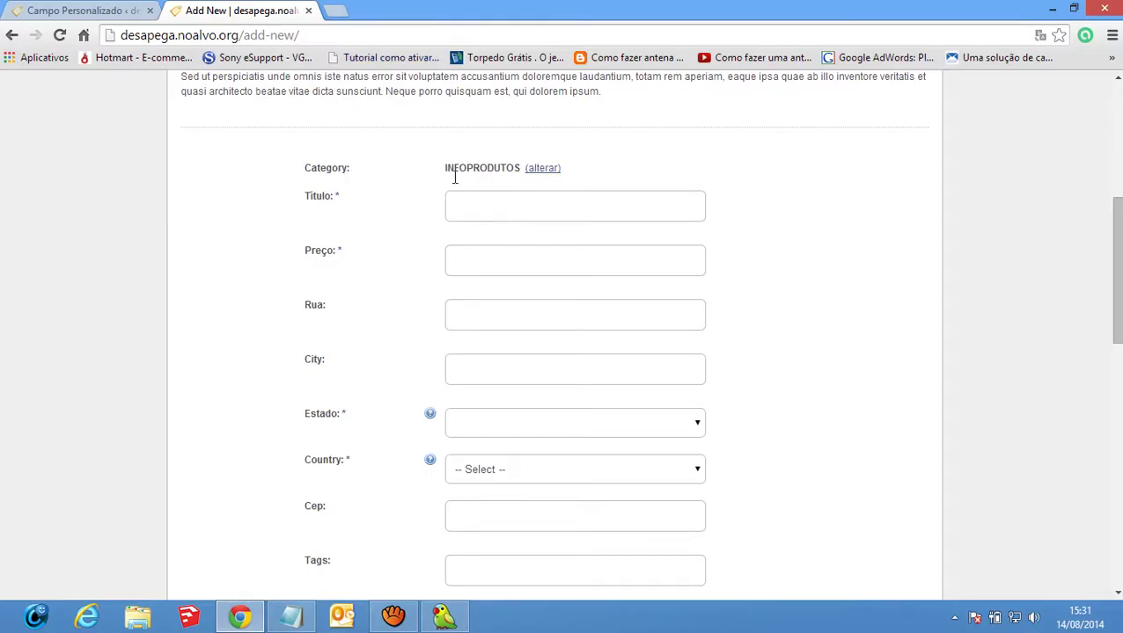
scroll(375, 187, "down", 3)
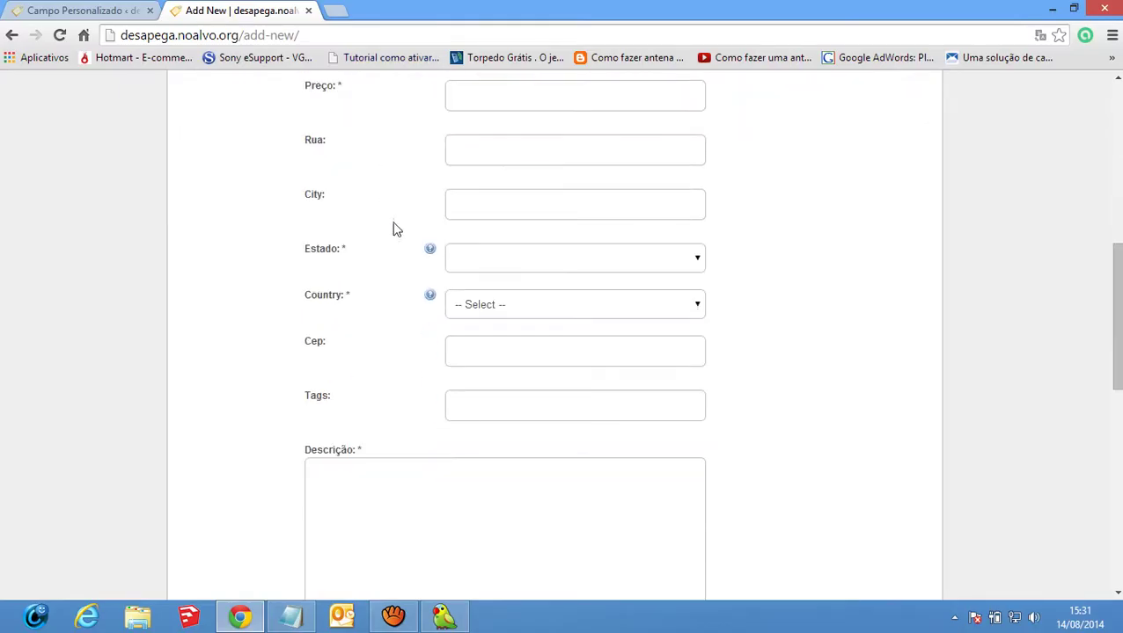
left_click(562, 227)
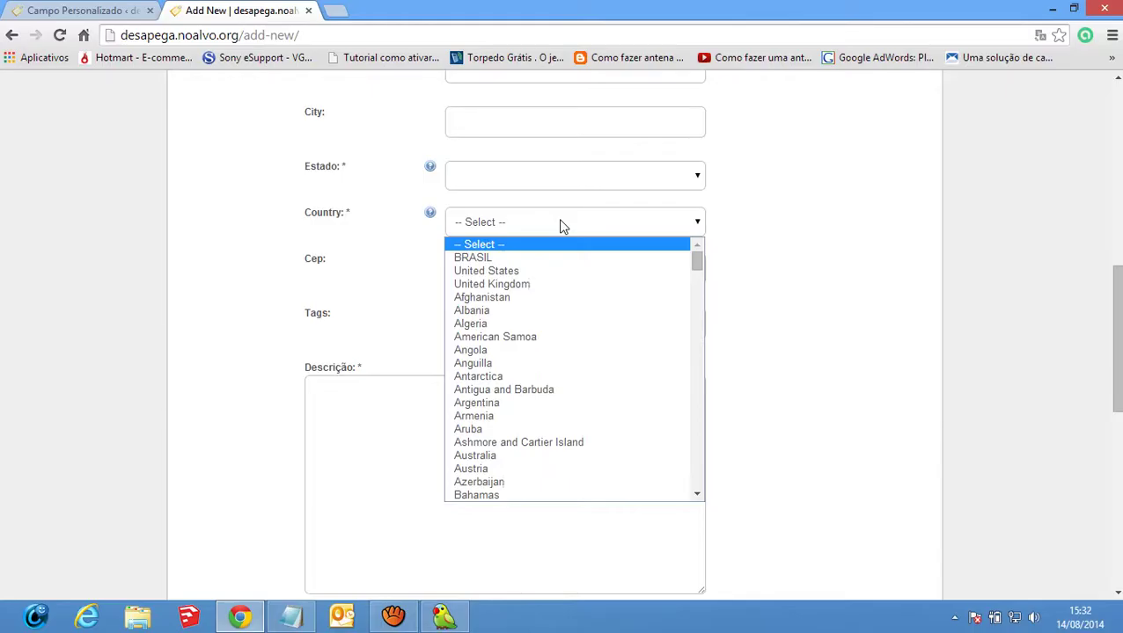
left_click(563, 227)
scroll(719, 314, "down", 2)
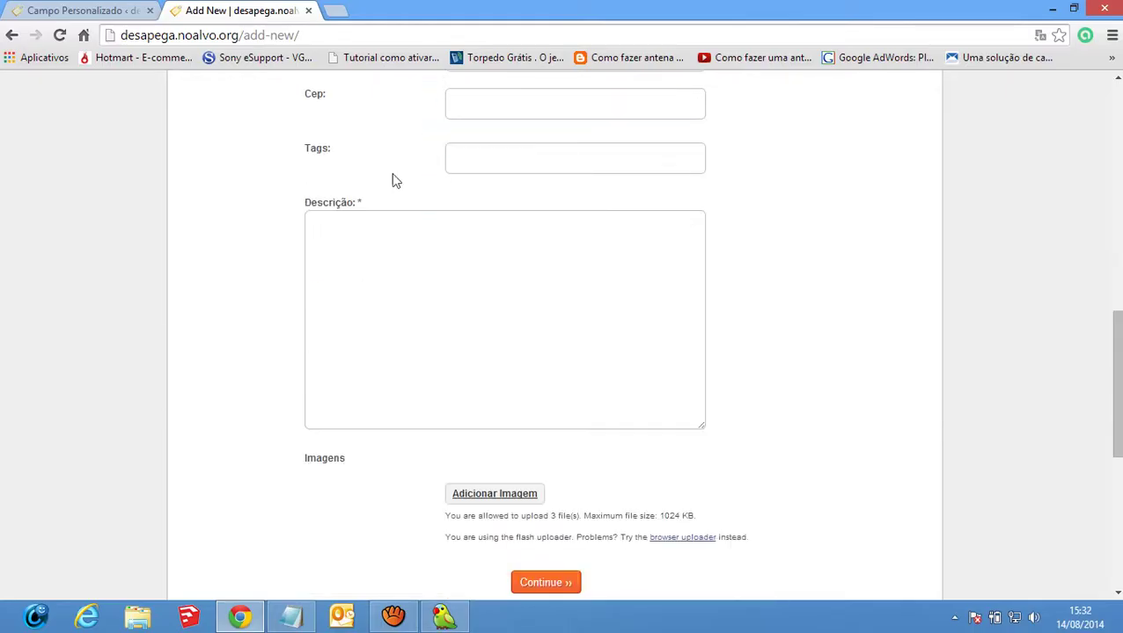
scroll(400, 189, "up", 1)
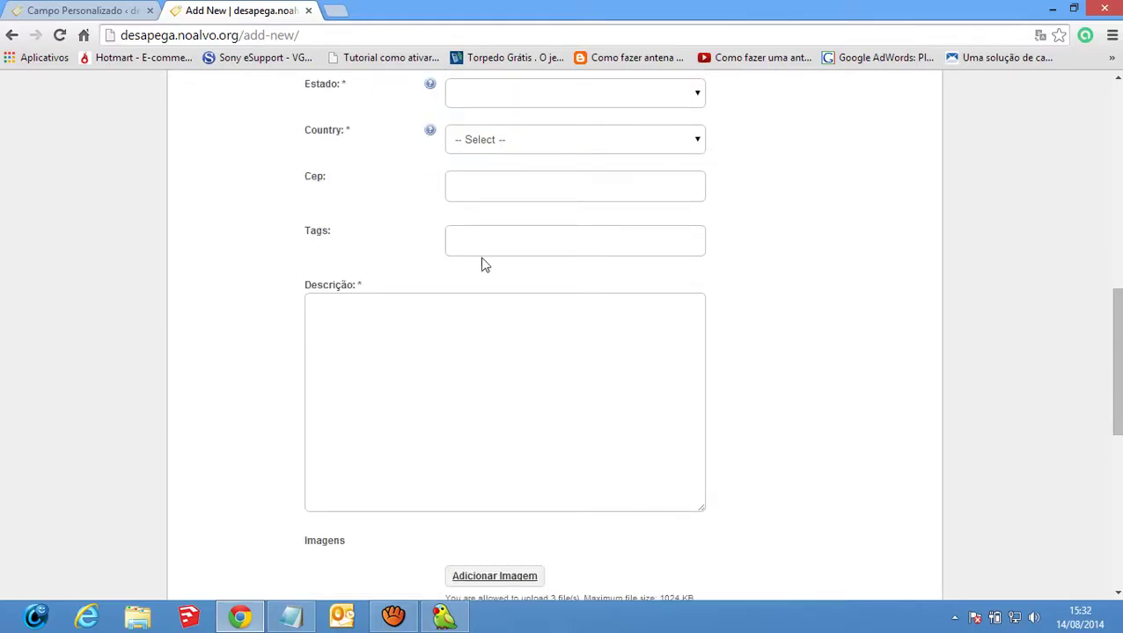
scroll(477, 250, "up", 5)
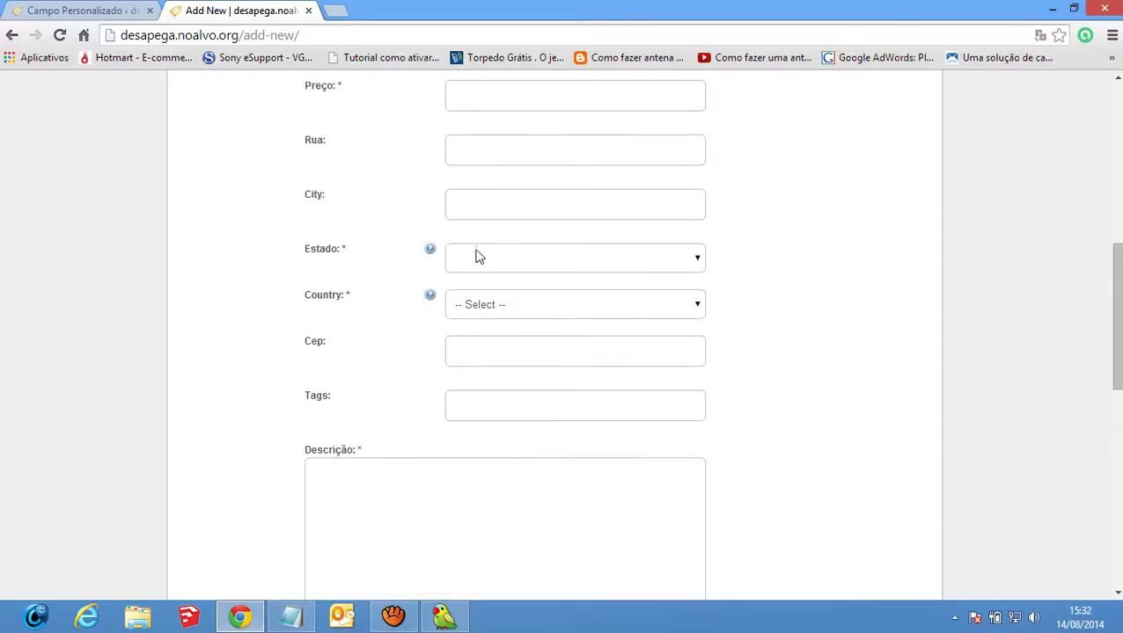
Open the Tags custom field for editing, rename it as "Palavras chave do seu anúncio" and save the changes
left_click(79, 10)
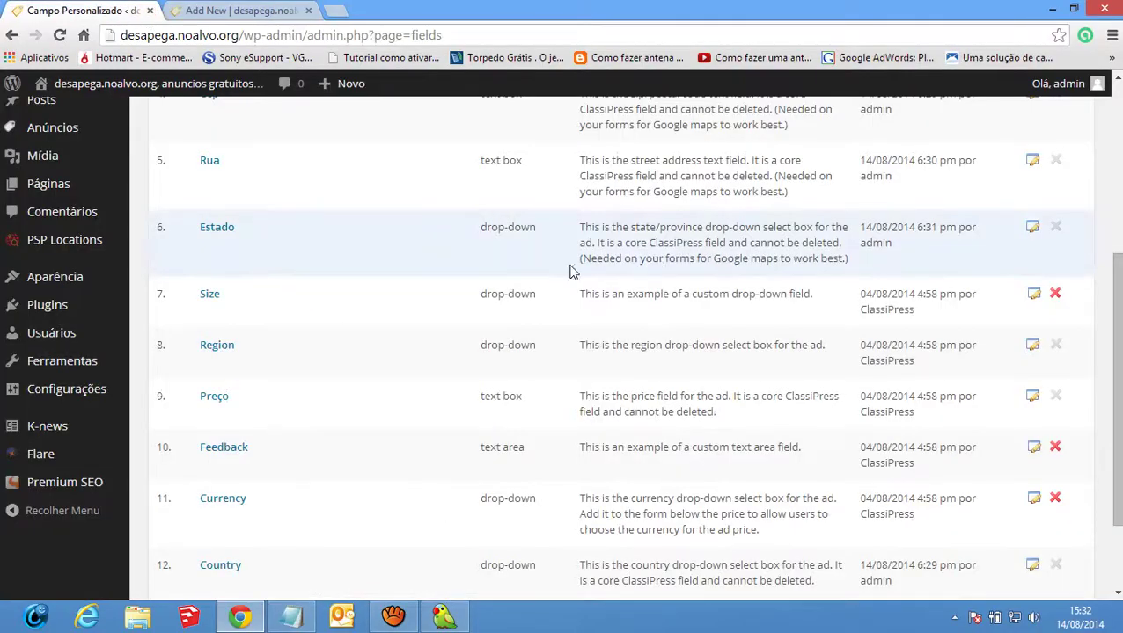
scroll(853, 253, "up", 2)
scroll(853, 254, "up", 2)
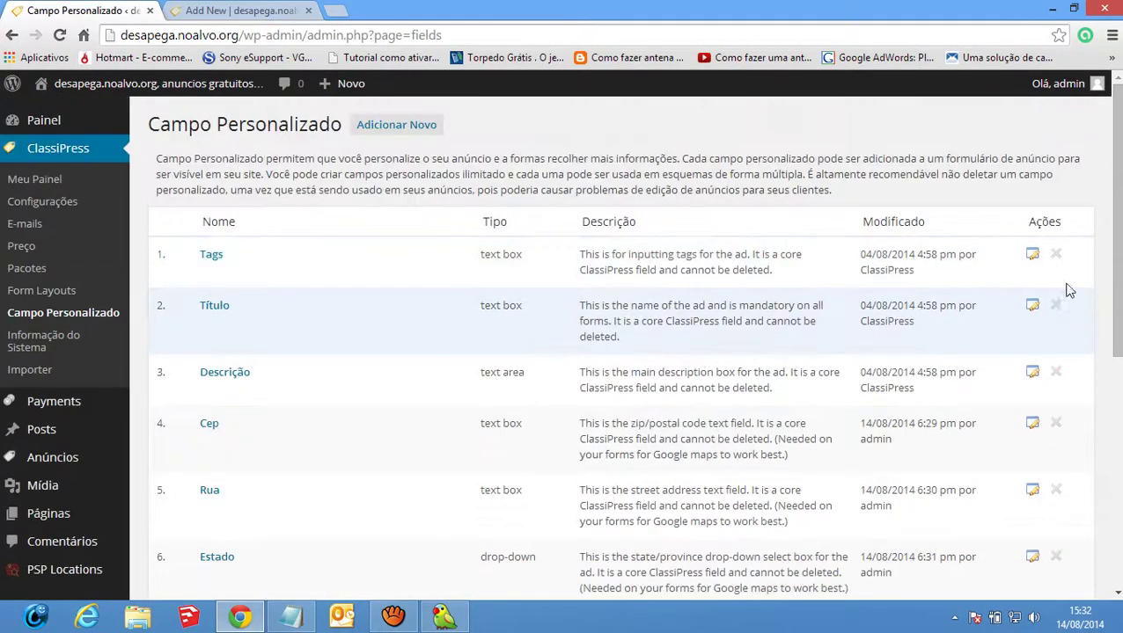
left_click(1034, 256)
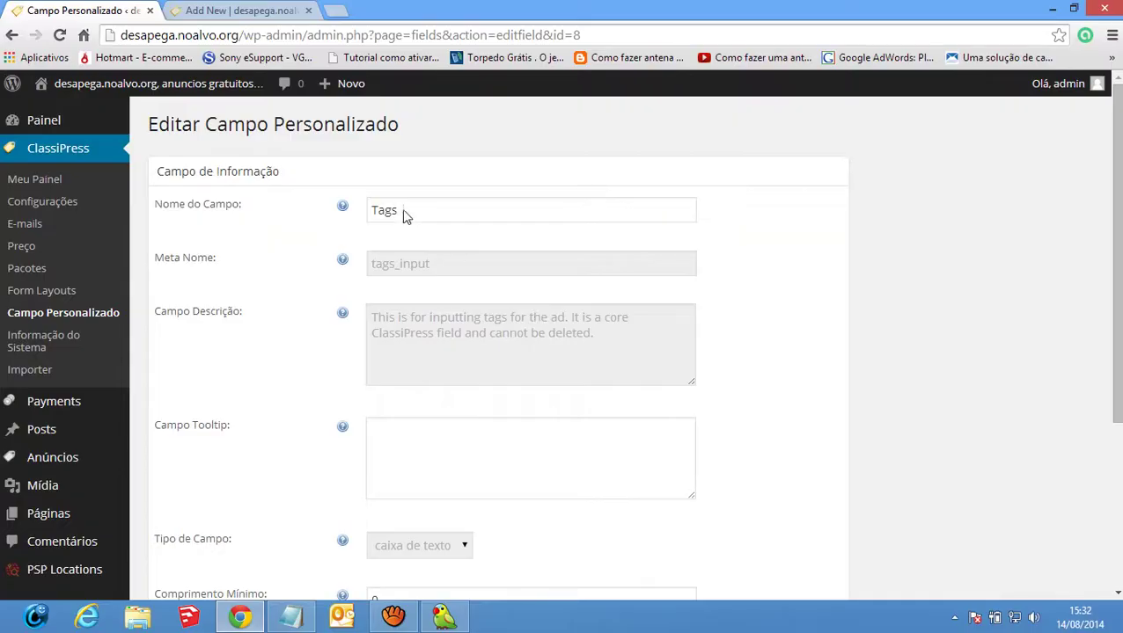
left_click_drag(403, 212, 369, 204)
type("Palavras chave do s")
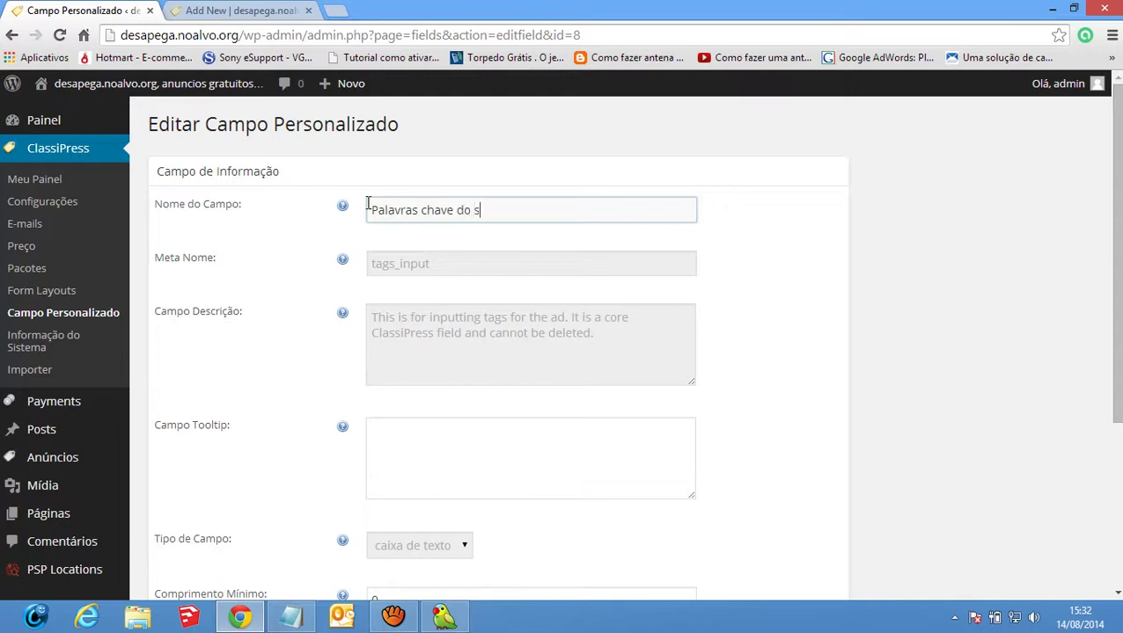
type("anun")
scroll(368, 321, "down", 3)
left_click(202, 414)
Reload the ad form, confirming the form resubmission, and check the new label of the tags field
left_click(240, 10)
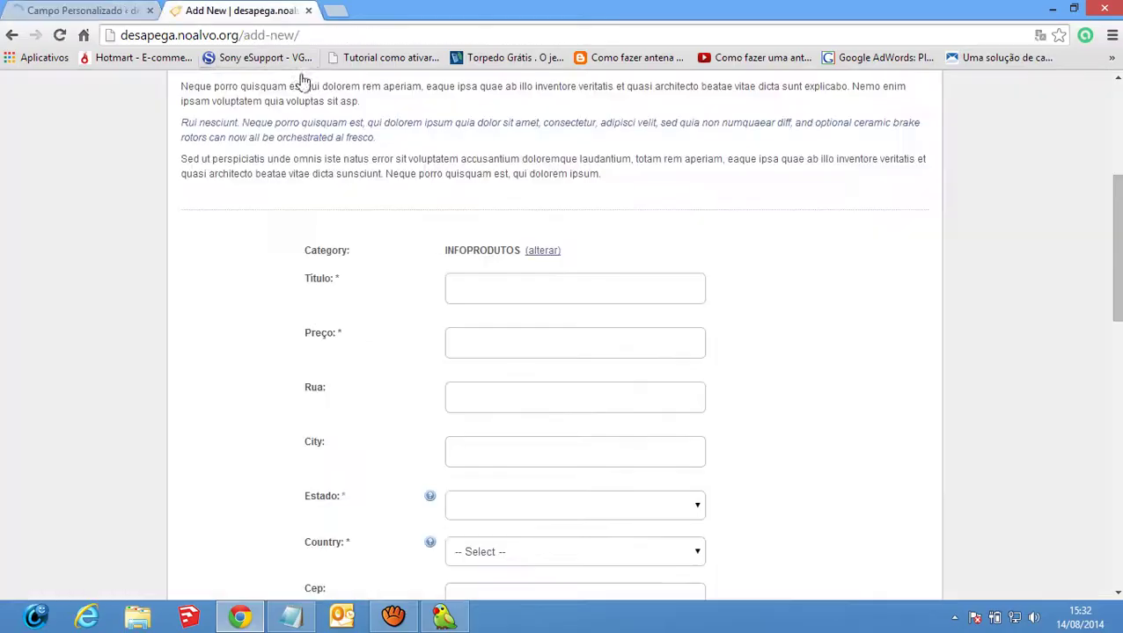
key("F5")
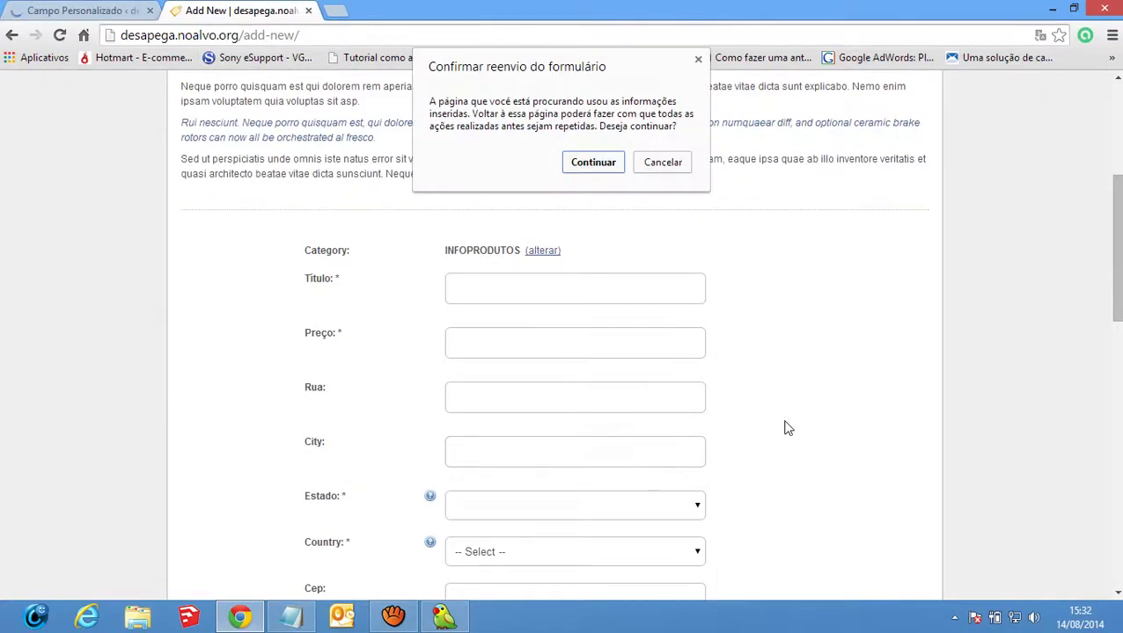
left_click(598, 164)
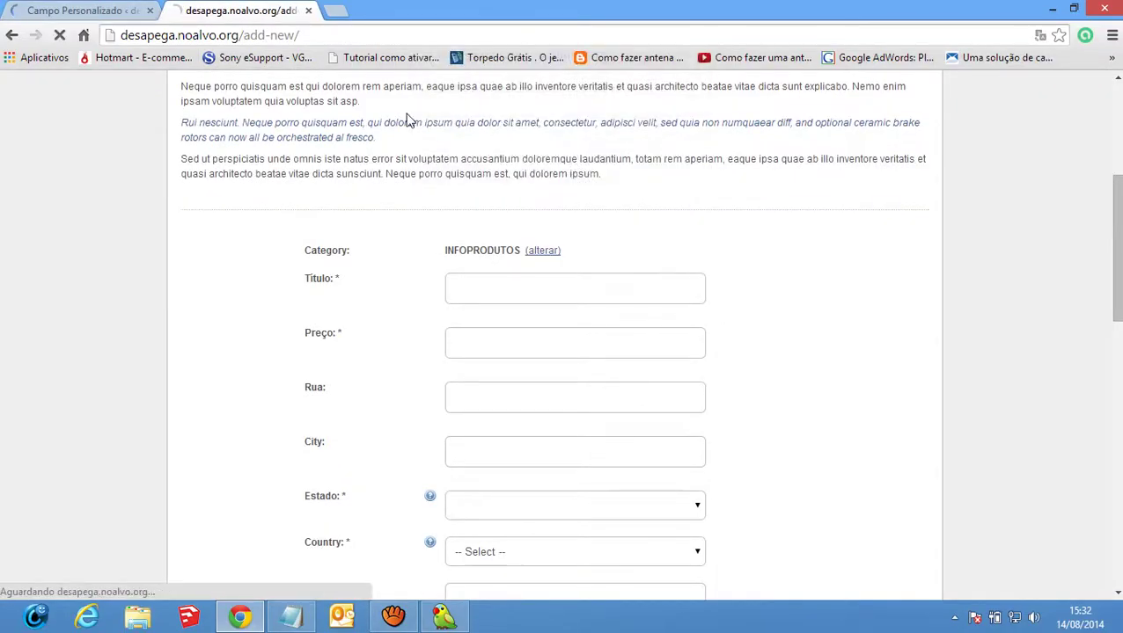
left_click(50, 8)
left_click(239, 11)
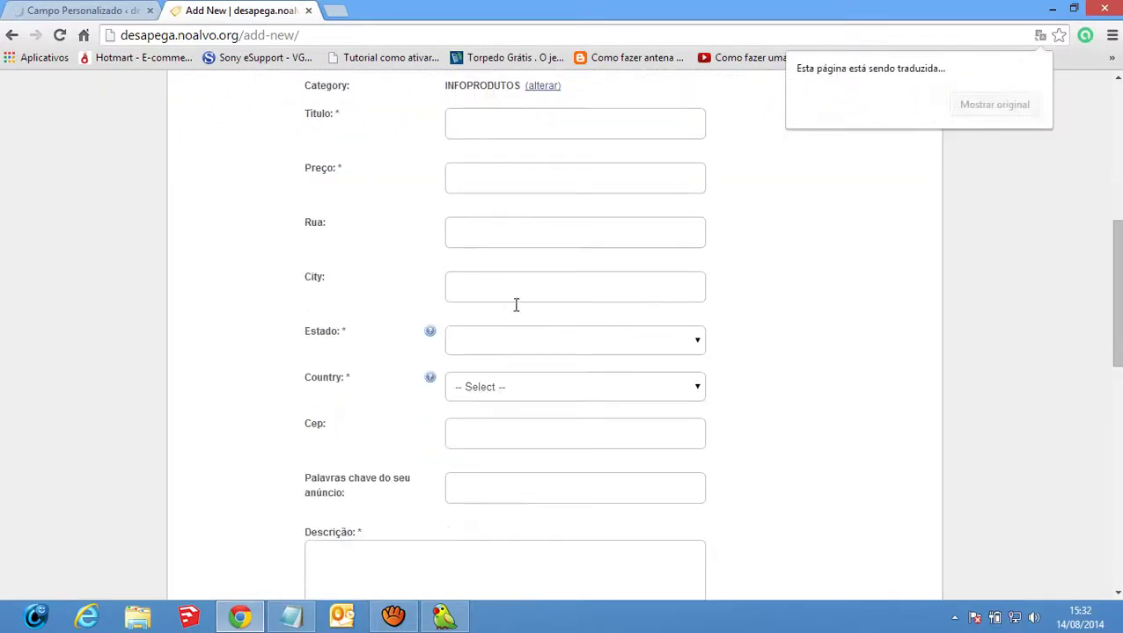
scroll(516, 304, "down", 4)
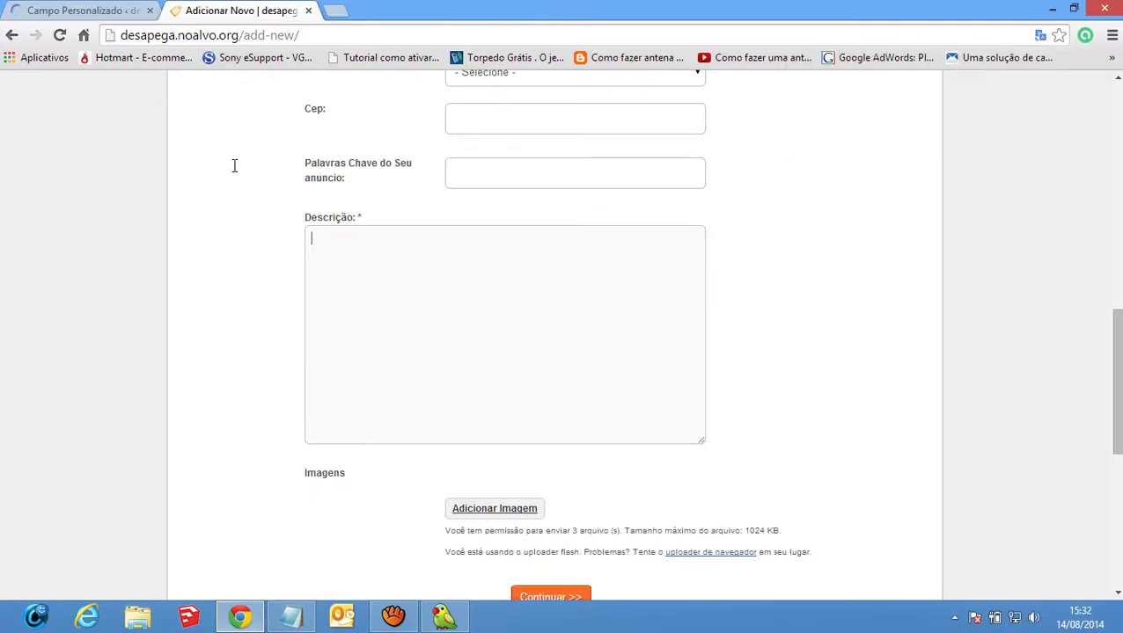
Return to the custom fields list, copy the Size field's name and translate it from English to Portuguese in Lingoes
key("ctrl+Tab")
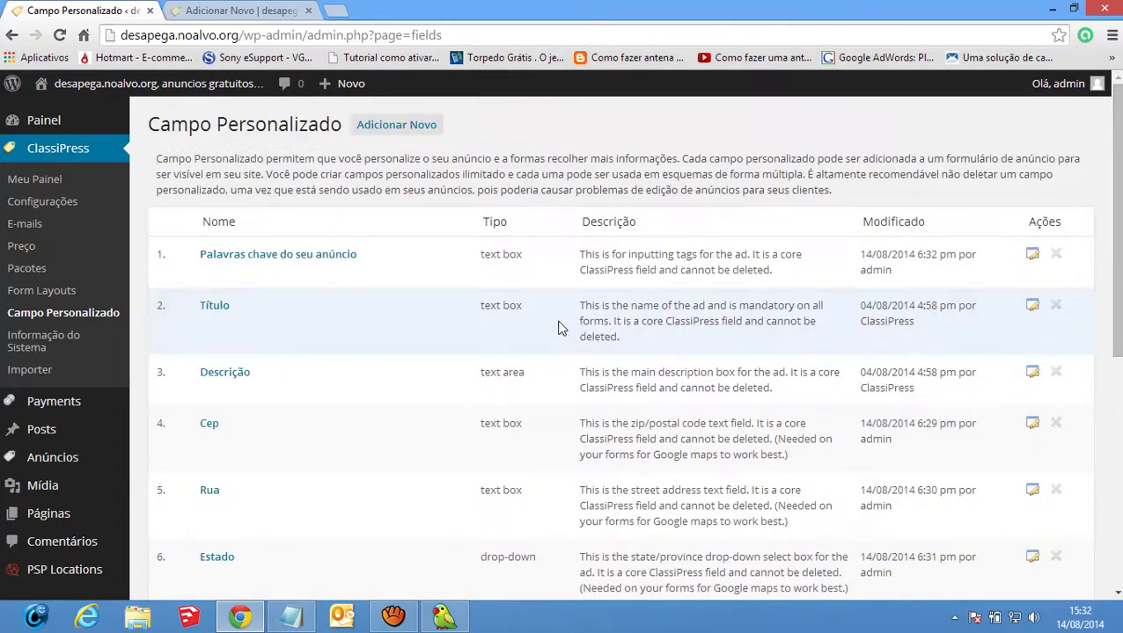
scroll(572, 330, "down", 4)
scroll(557, 329, "up", 2)
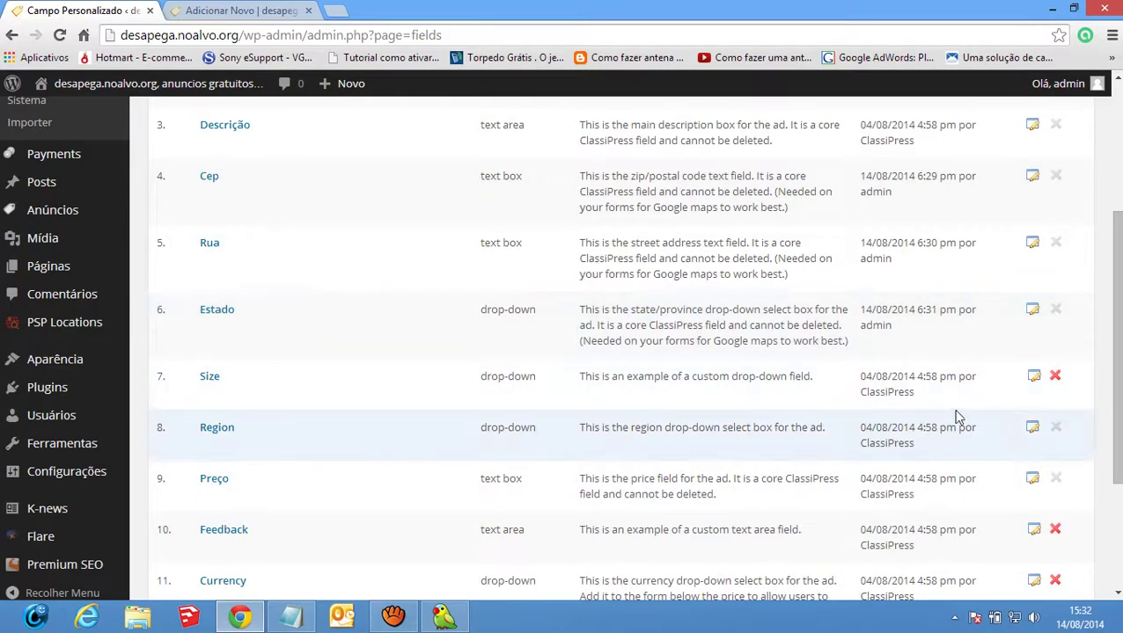
left_click_drag(224, 391, 195, 381)
key("ctrl+c")
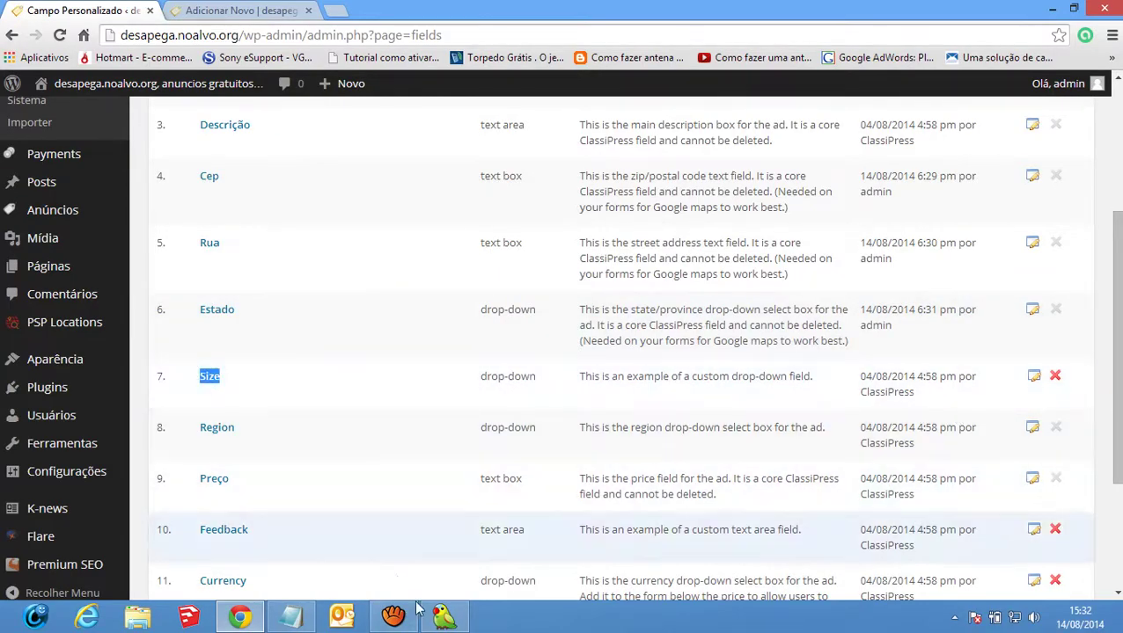
key("alt+z")
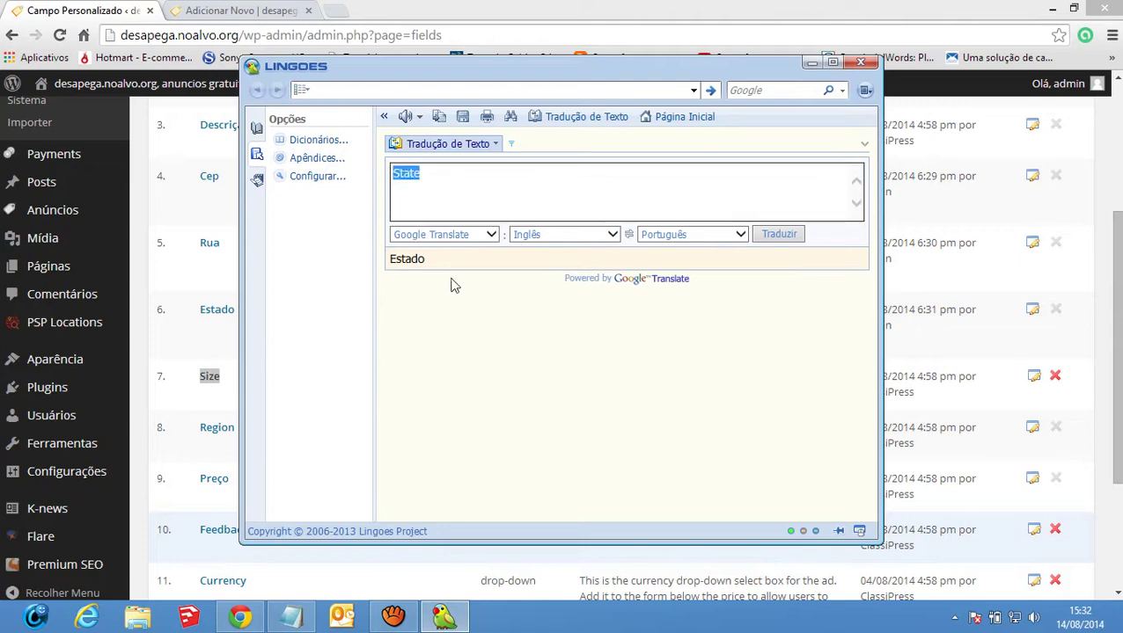
key("ctrl+v")
left_click(776, 235)
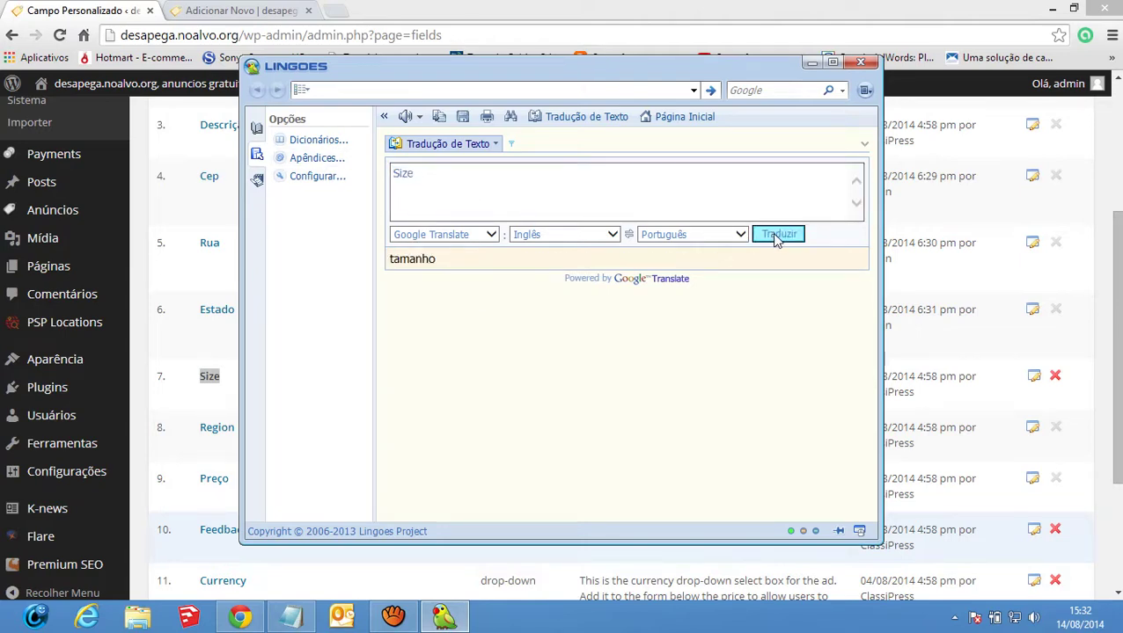
key("Escape")
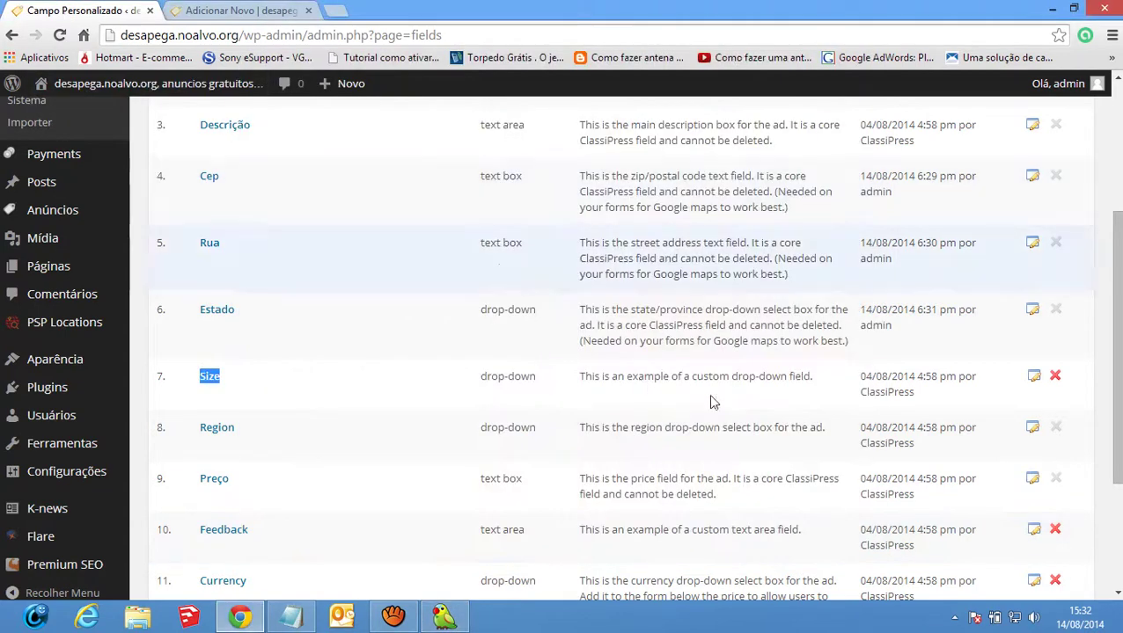
Open the Size custom field for editing and rename it as "Tamanho" using the translation from Lingoes
left_click(1033, 377)
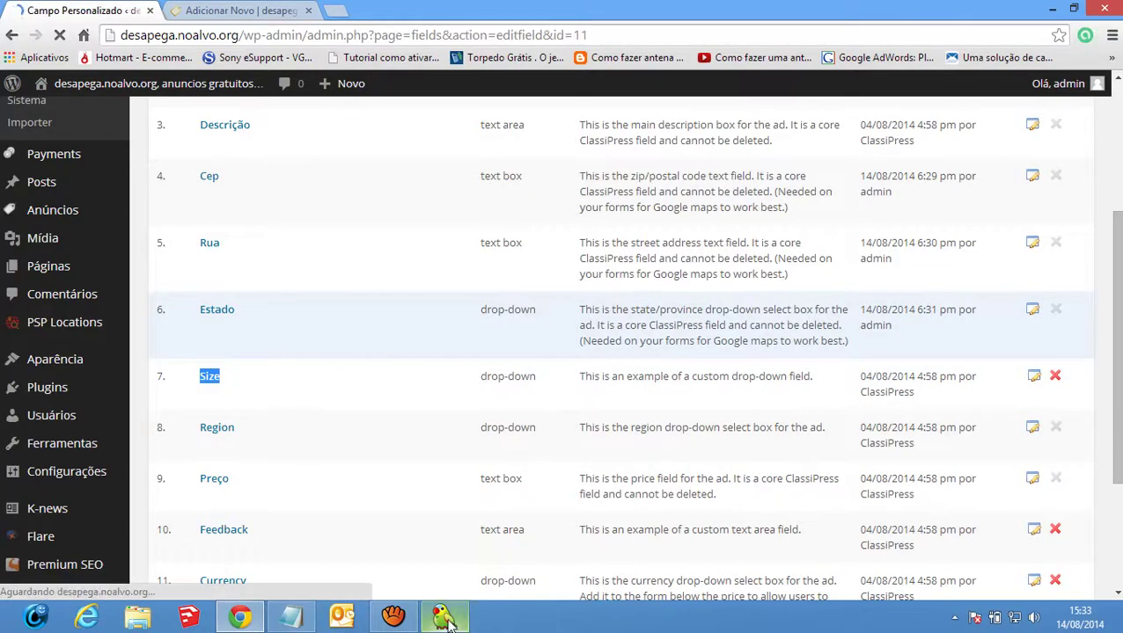
key("ctrl+c")
key("ctrl+c")
left_click_drag(437, 260, 371, 258)
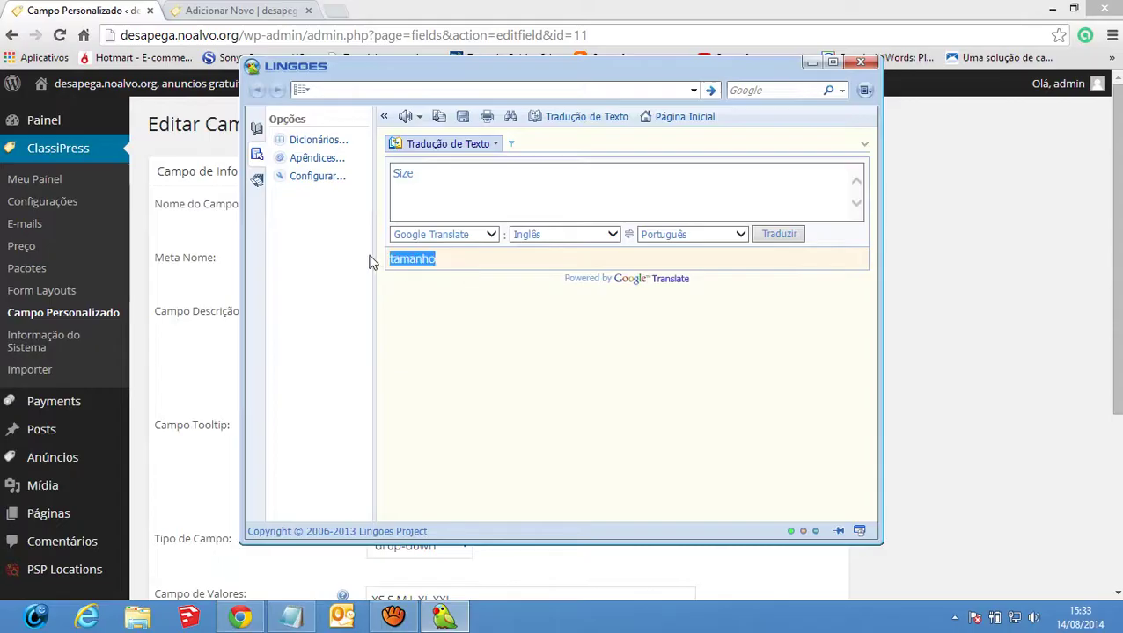
key("Escape")
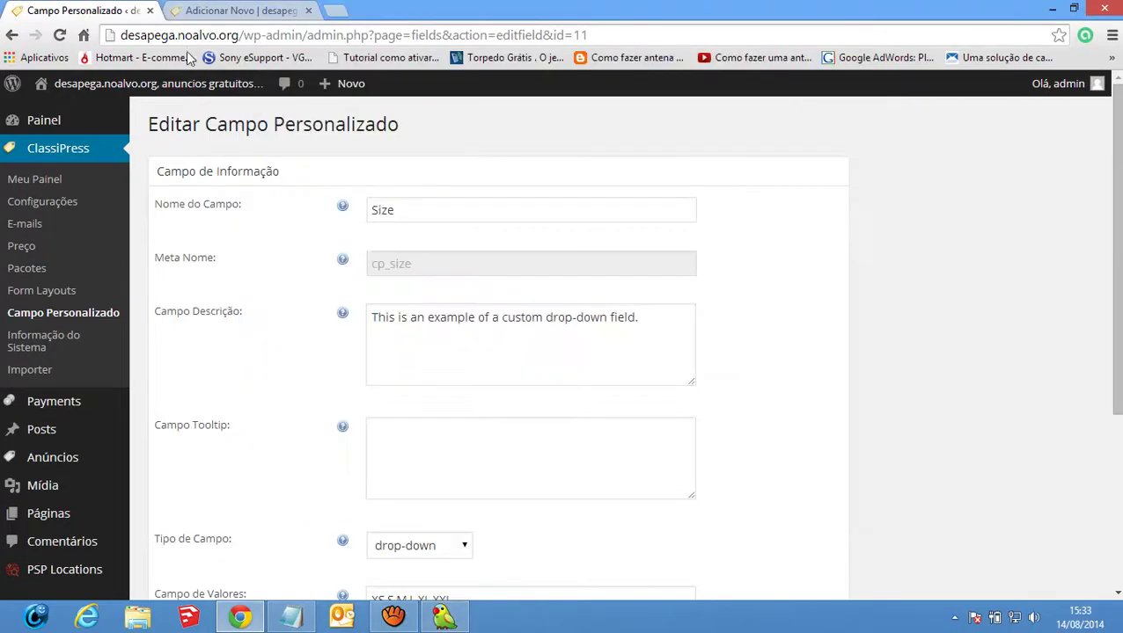
double_click(458, 218)
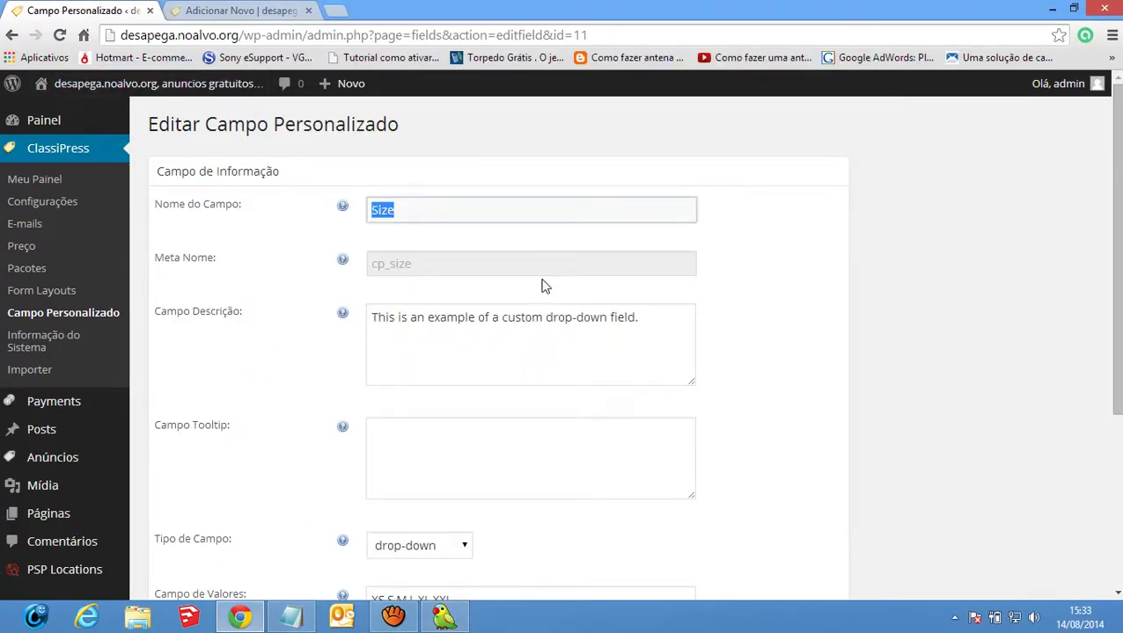
left_click(443, 613)
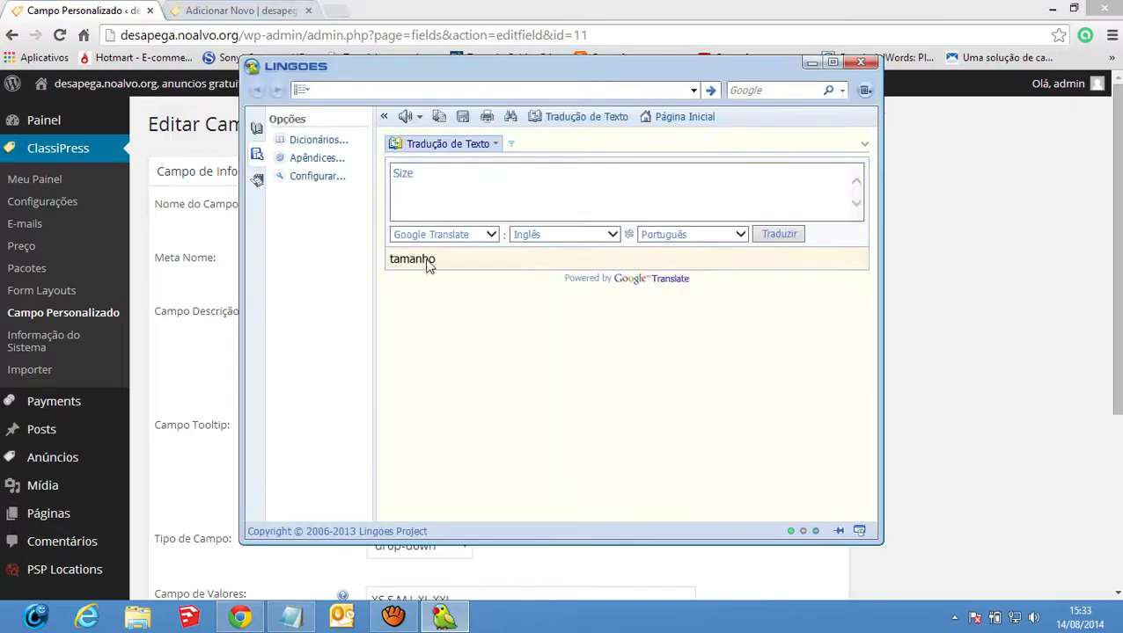
left_click_drag(437, 260, 389, 259)
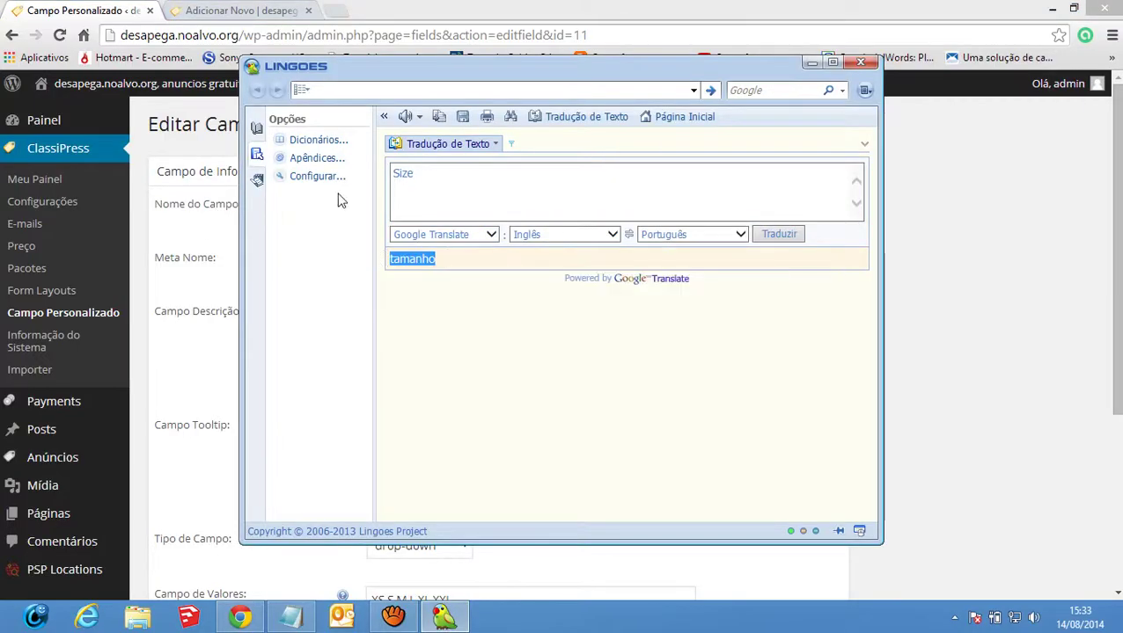
key("Escape")
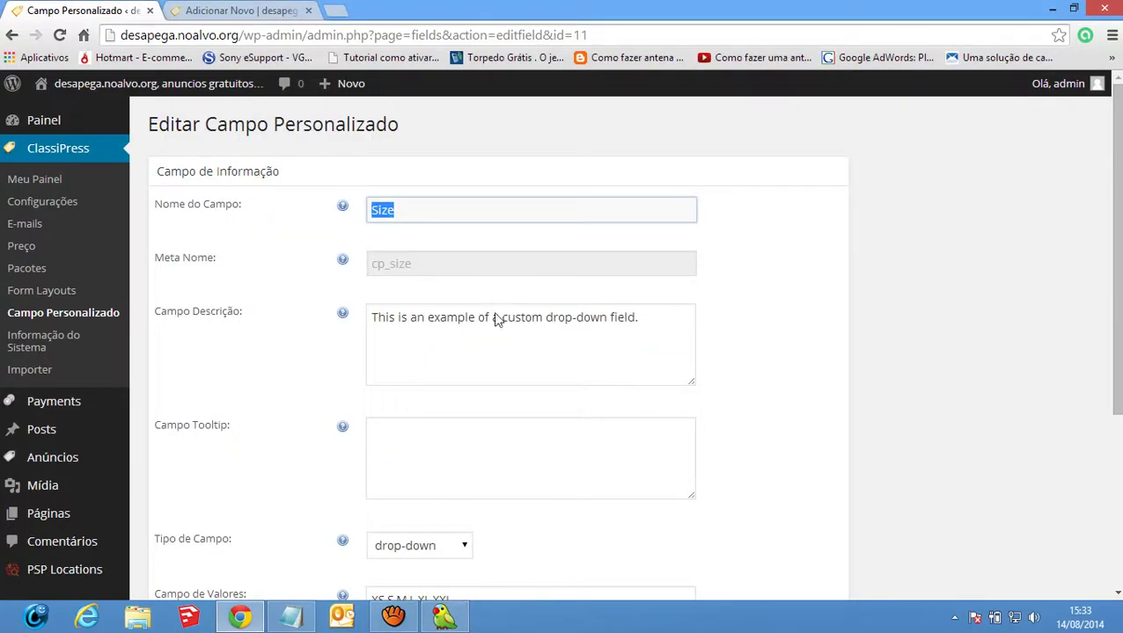
key("ctrl+v")
left_click_drag(383, 212, 371, 211)
type("Ta")
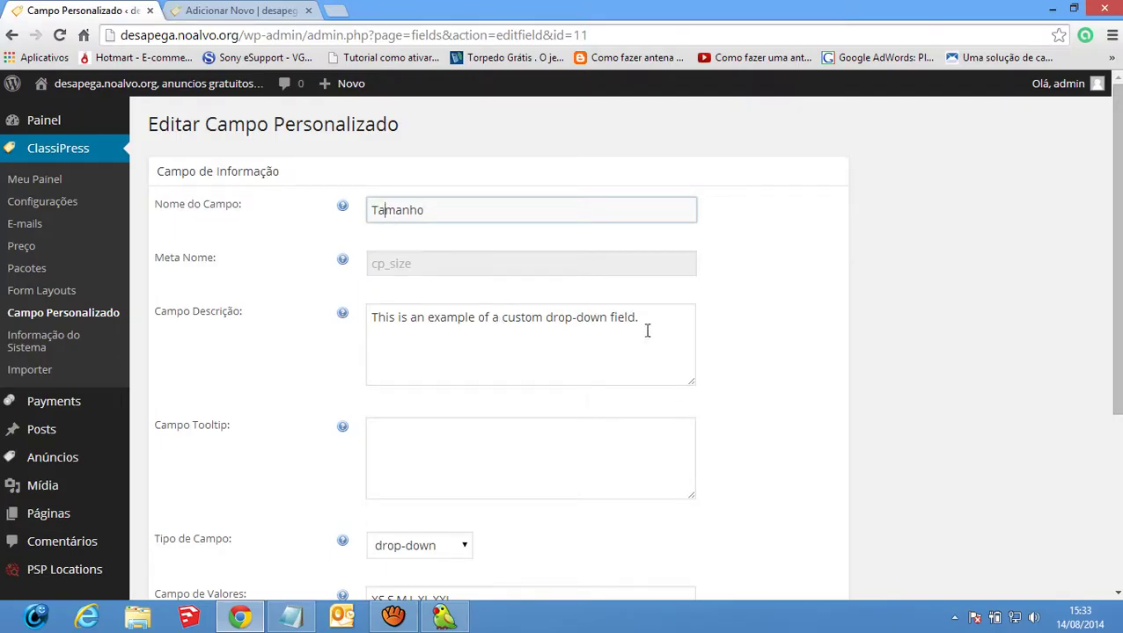
Translate the field's description "This is an example of a custom drop-down field." into Portuguese in Lingoes, then close the translator
left_click(413, 318)
key("ctrl+a")
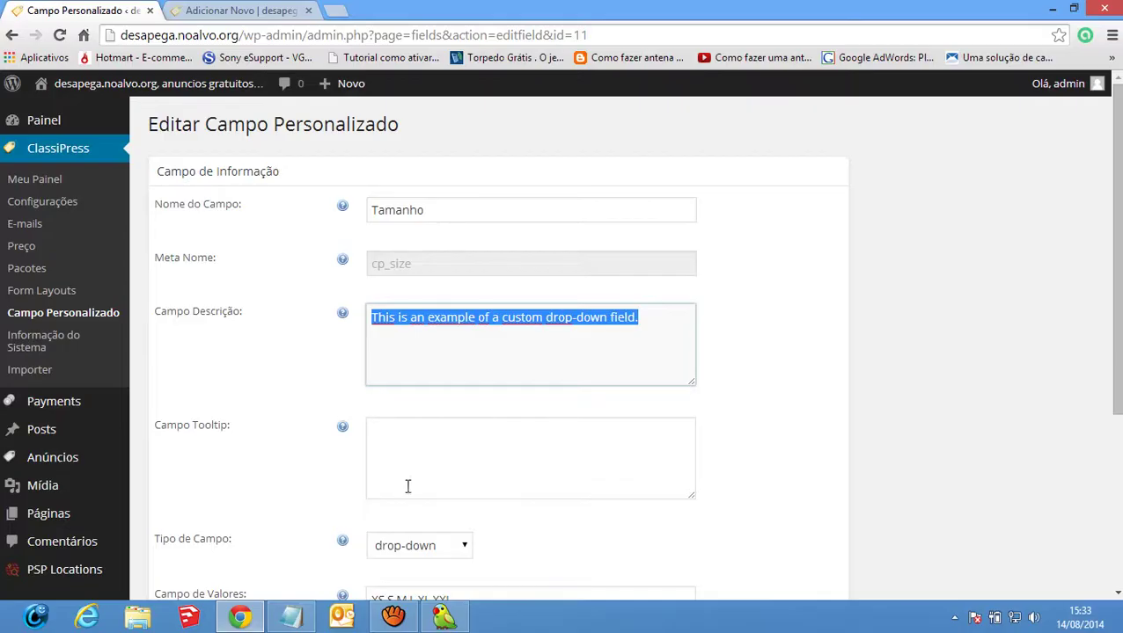
left_click(444, 616)
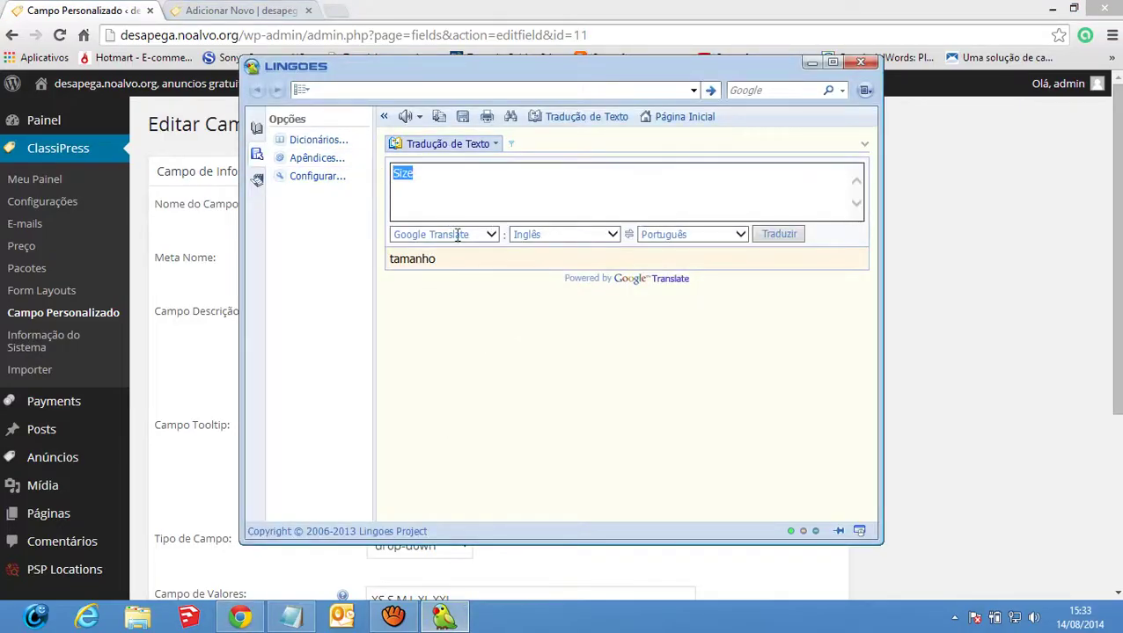
key("ctrl+v")
left_click(779, 234)
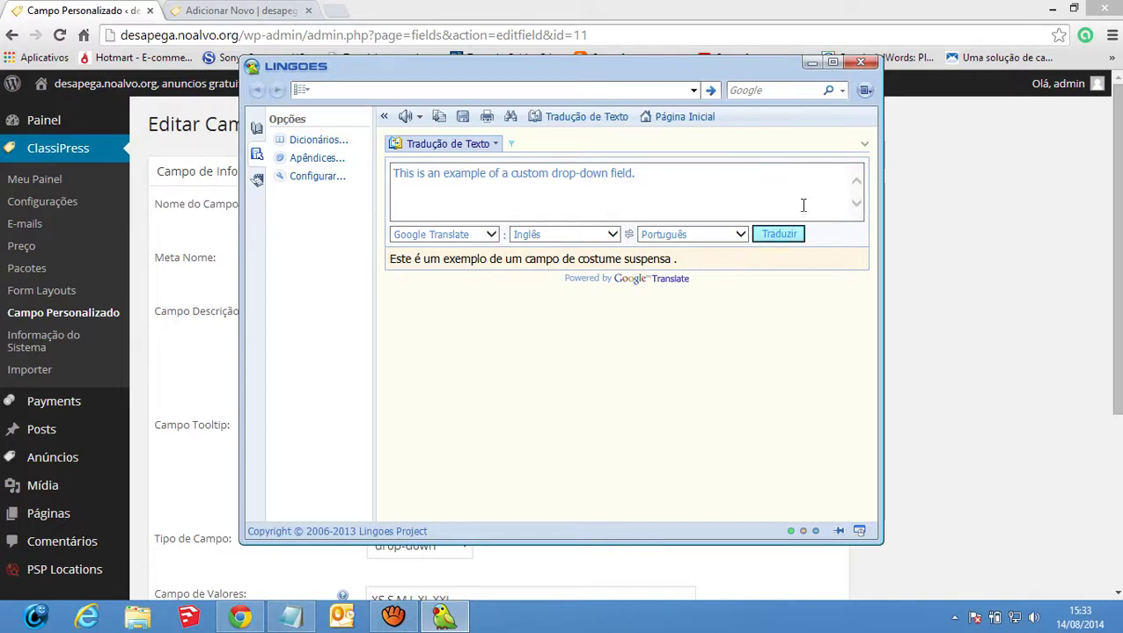
left_click(859, 61)
Review the available field types, keep drop-down and save the changes to the Tamanho field
scroll(674, 317, "down", 1)
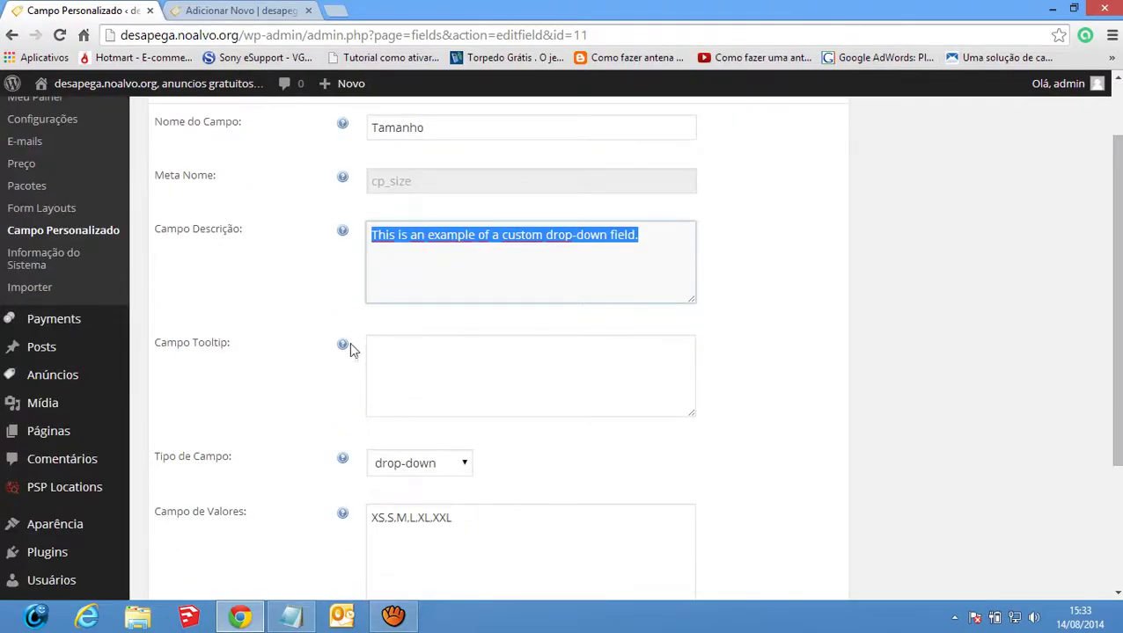
scroll(481, 352, "down", 1)
left_click(466, 382)
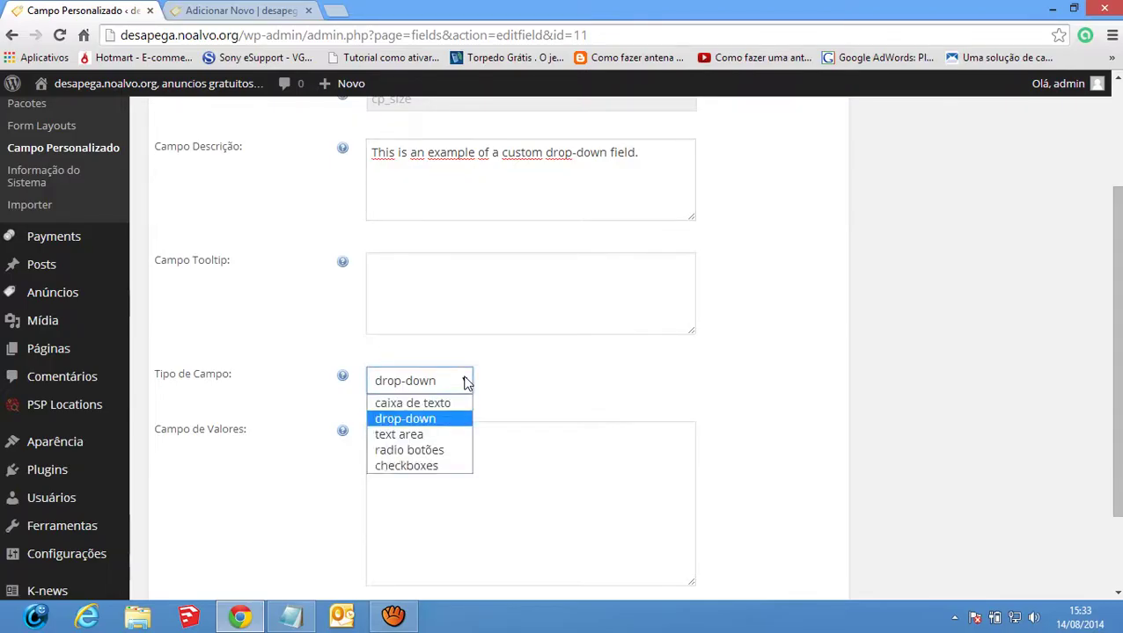
left_click(466, 382)
scroll(571, 383, "down", 2)
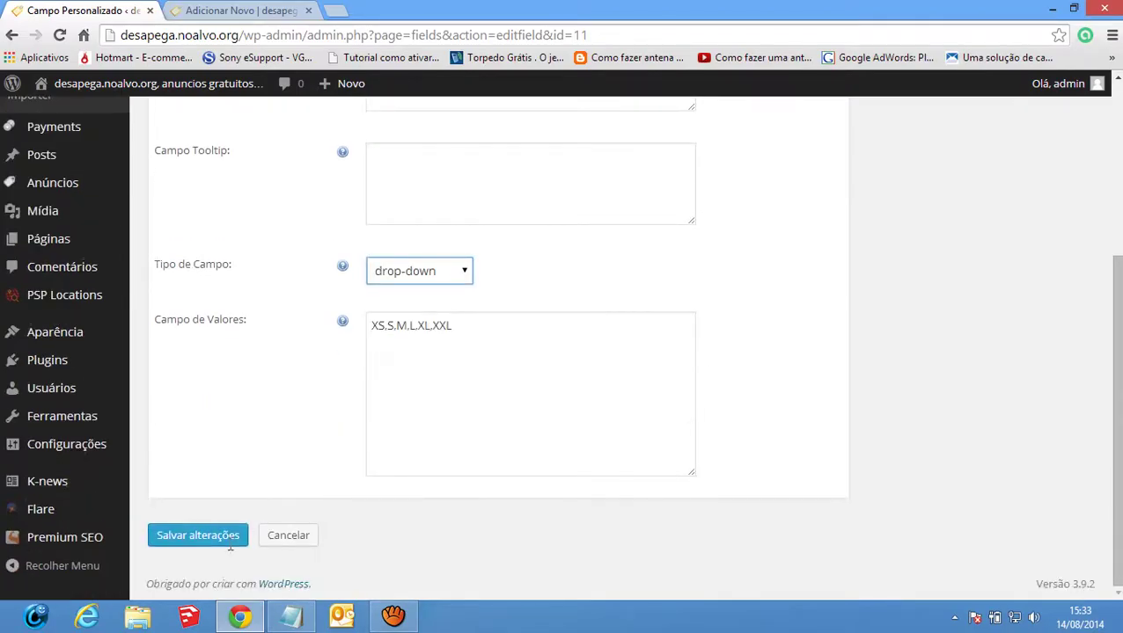
left_click(216, 535)
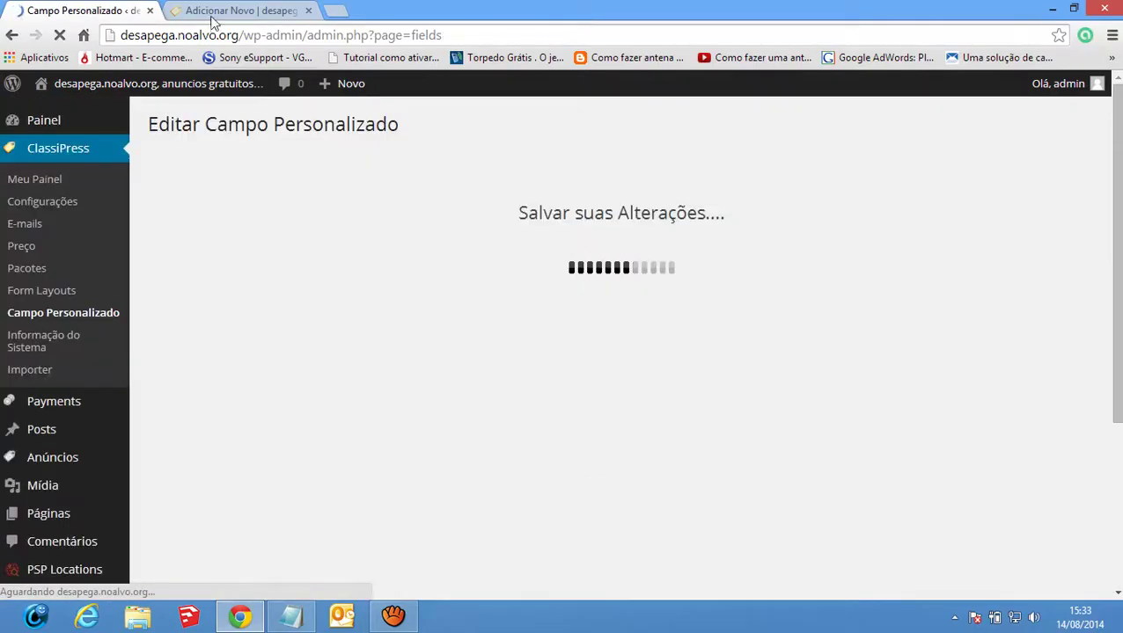
Look through the ad form's fields and compare them with the custom fields list
left_click(213, 12)
scroll(532, 318, "down", 3)
scroll(556, 370, "up", 4)
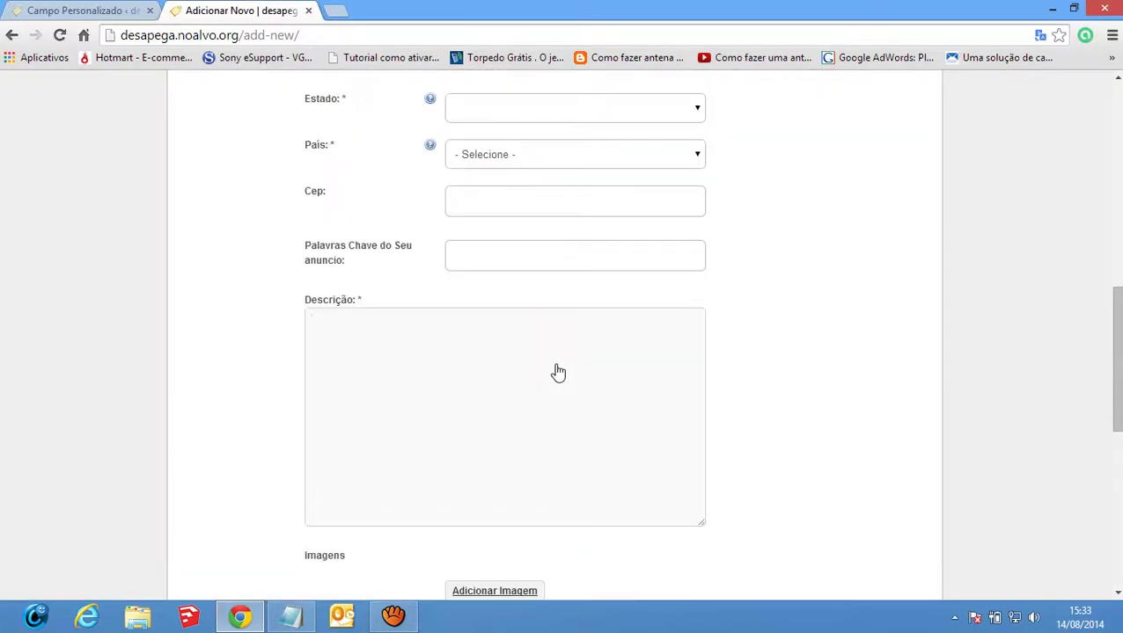
scroll(558, 370, "up", 4)
left_click(121, 9)
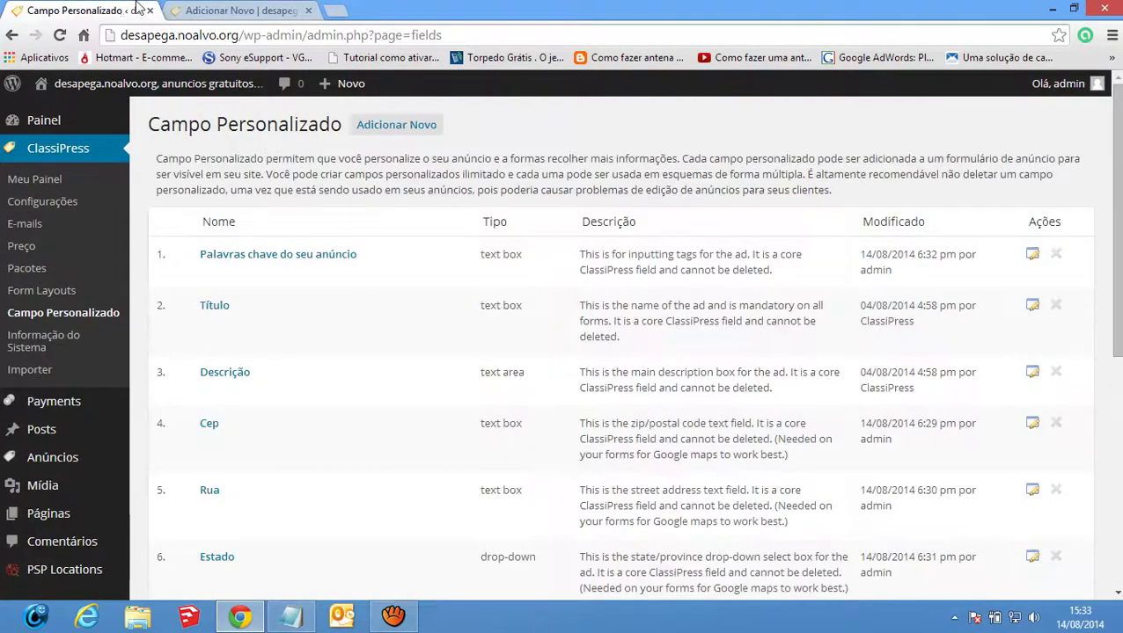
left_click(204, 10)
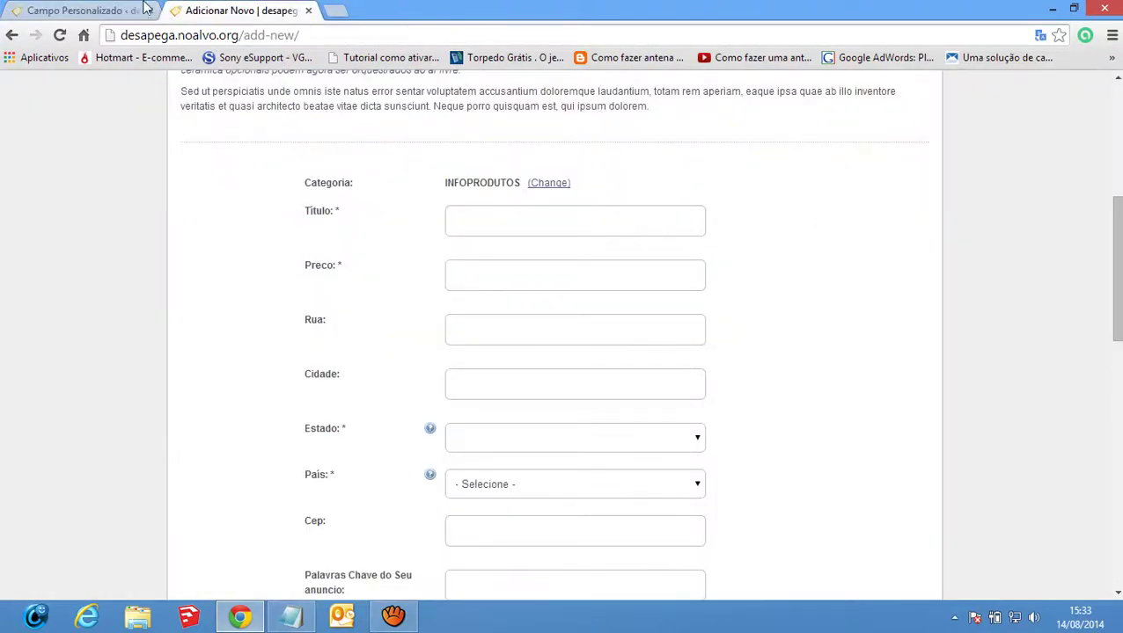
Open the Region custom field for editing and translate its name from English to Portuguese in Lingoes
left_click(144, 10)
scroll(628, 398, "down", 3)
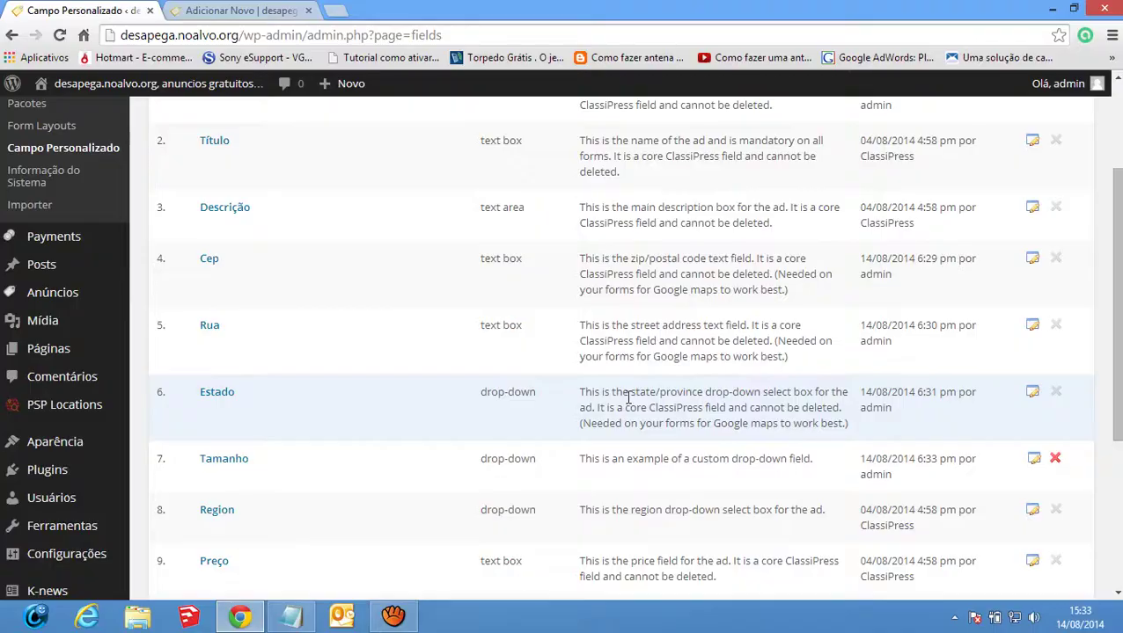
scroll(628, 397, "down", 1)
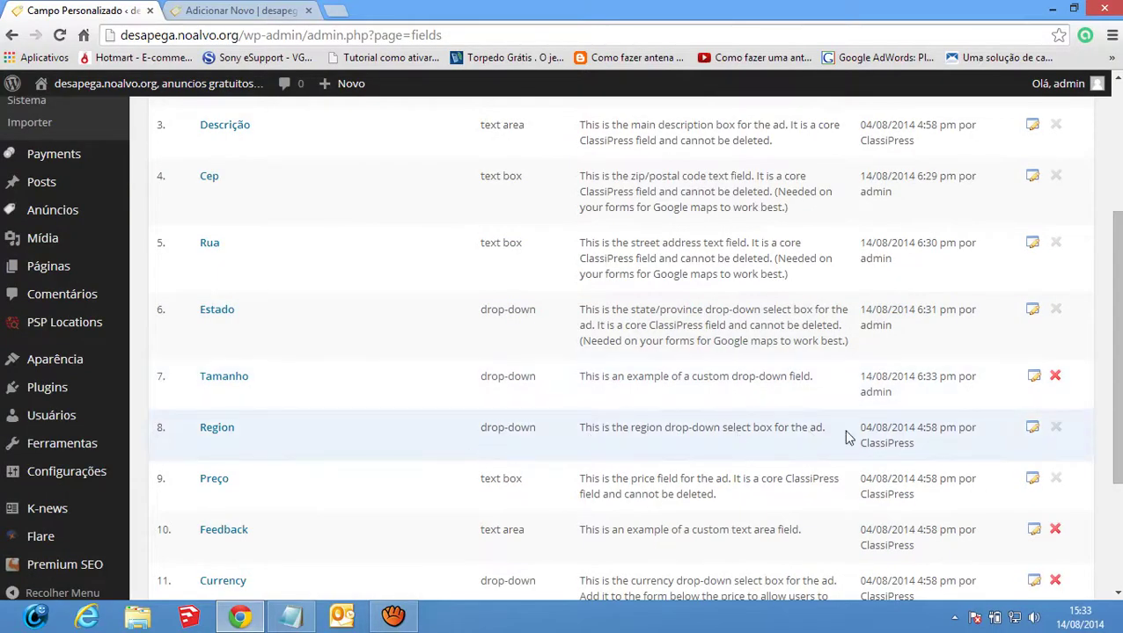
left_click(1032, 428)
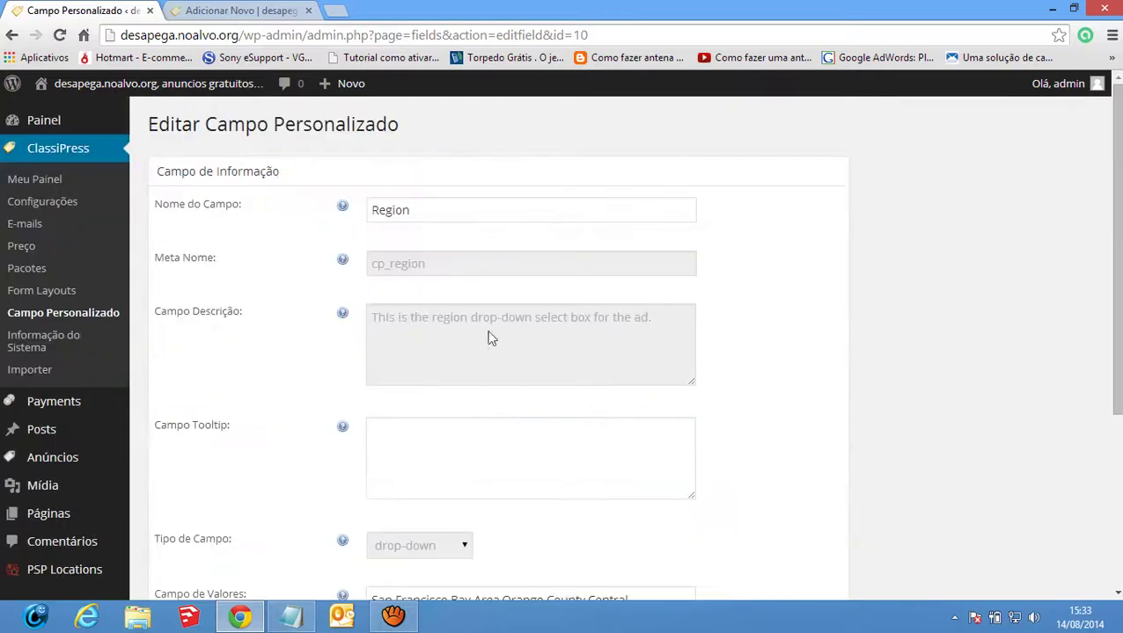
double_click(440, 216)
key("ctrl+c")
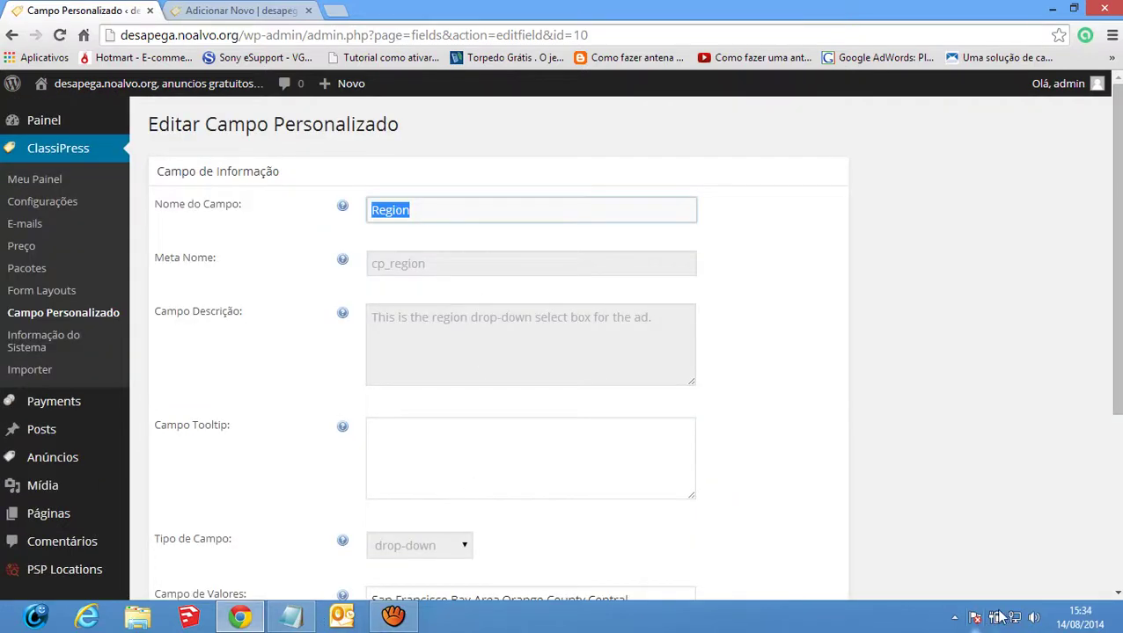
left_click(953, 619)
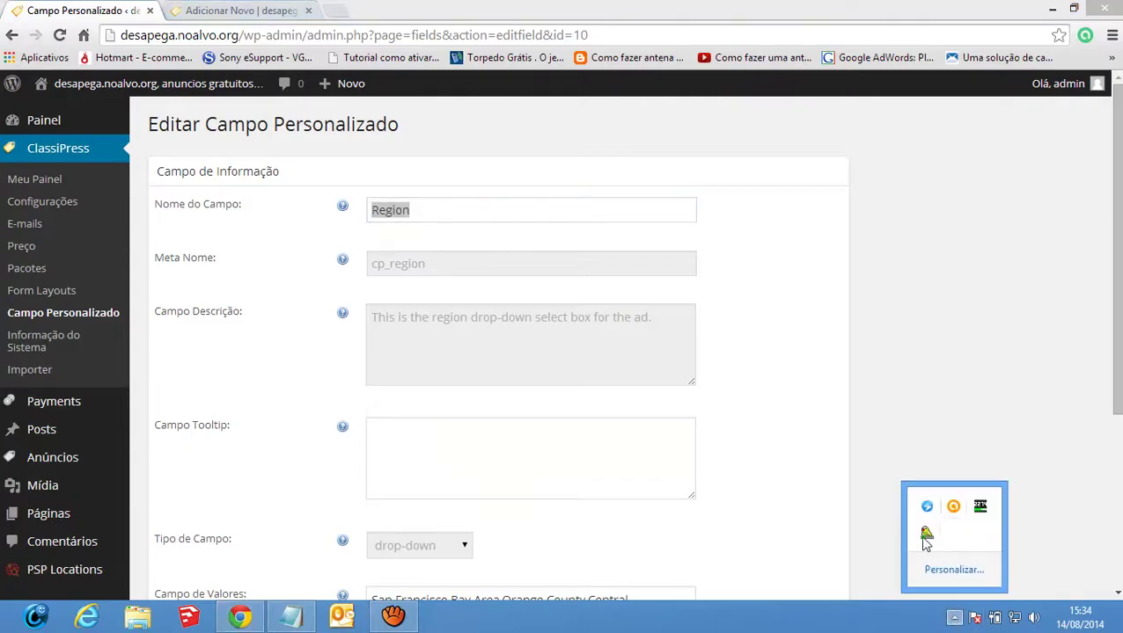
left_click(926, 533)
left_click_drag(639, 174, 391, 181)
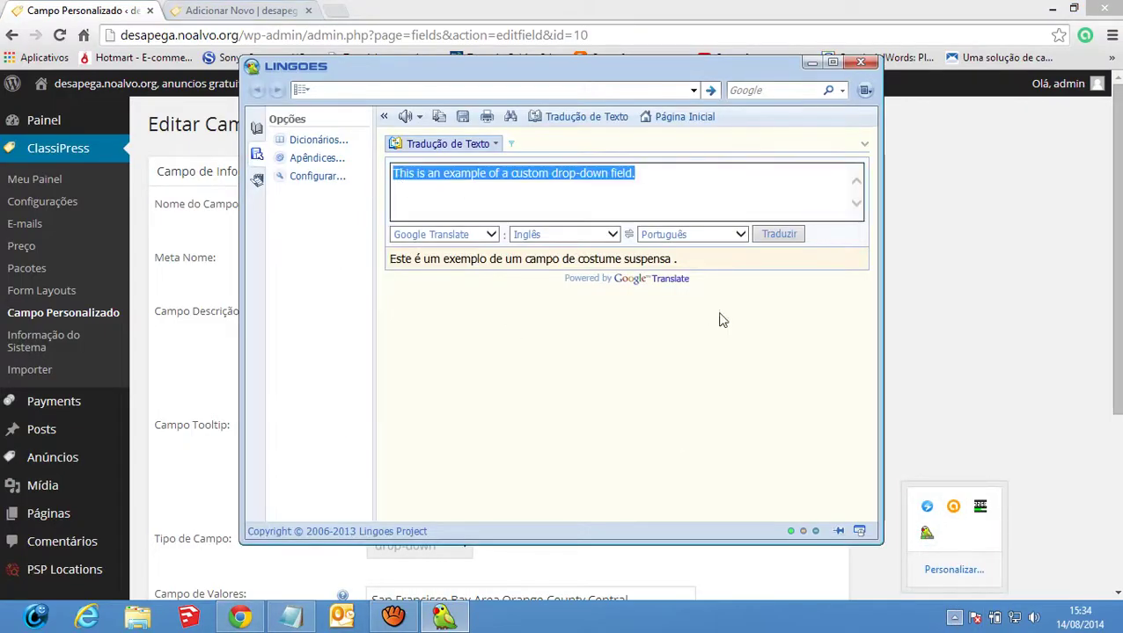
key("ctrl+v")
left_click(778, 236)
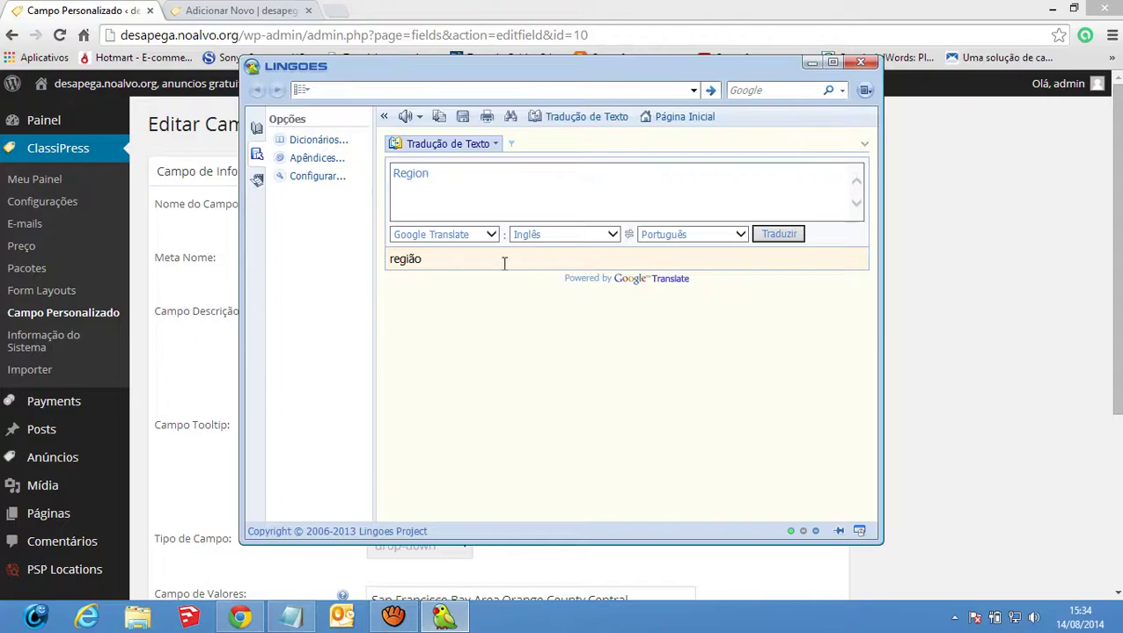
Rename the Region field as "Região", save the changes and check its entry in the custom fields list
left_click(196, 246)
mouse_move(401, 213)
left_mouse_down()
mouse_move(422, 212)
mouse_move(394, 212)
left_mouse_up()
type("ão")
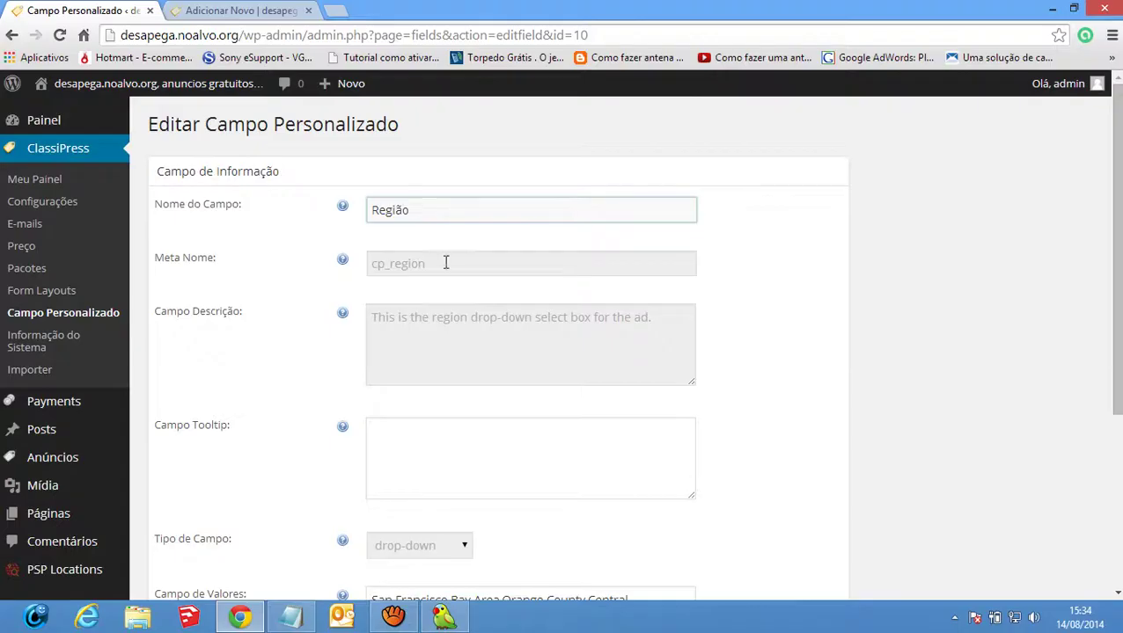
scroll(286, 528, "down", 3)
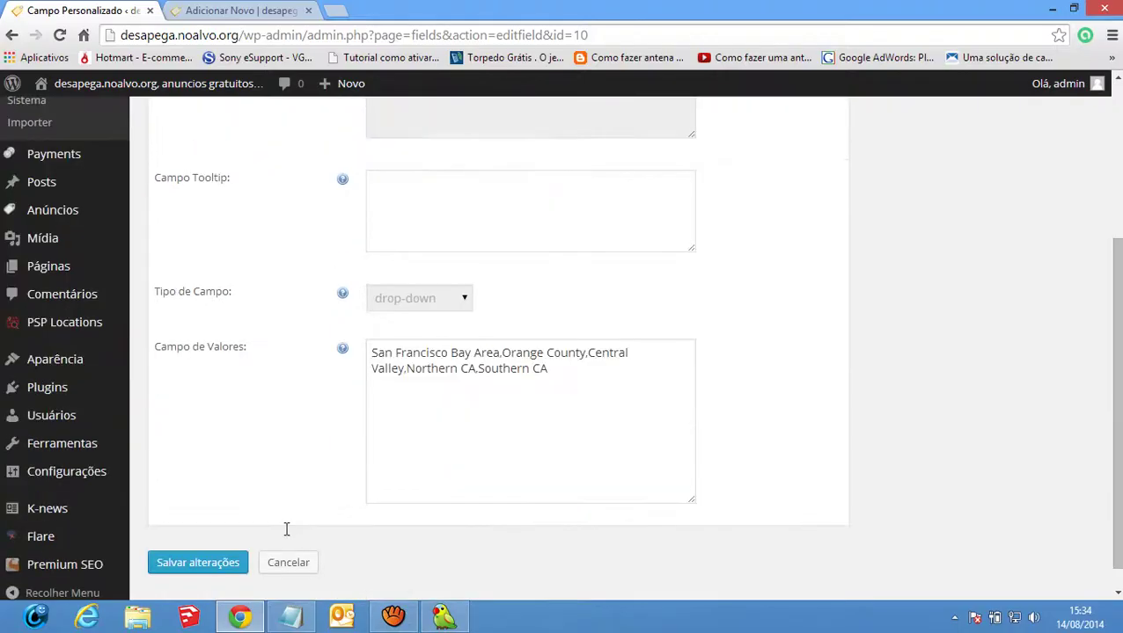
left_click(196, 563)
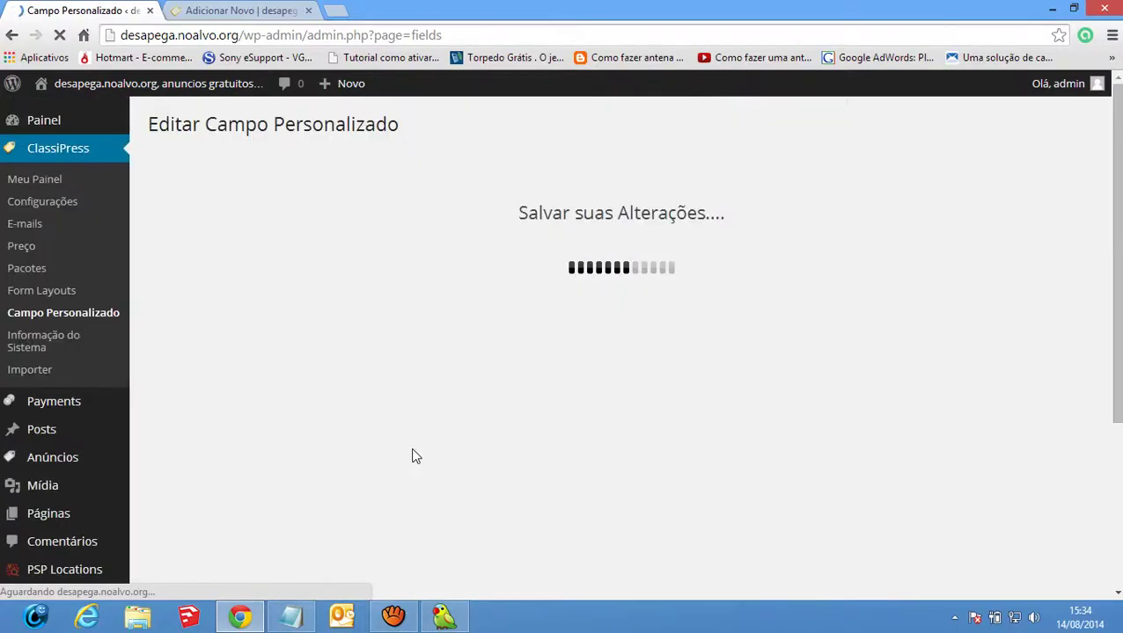
scroll(414, 453, "down", 3)
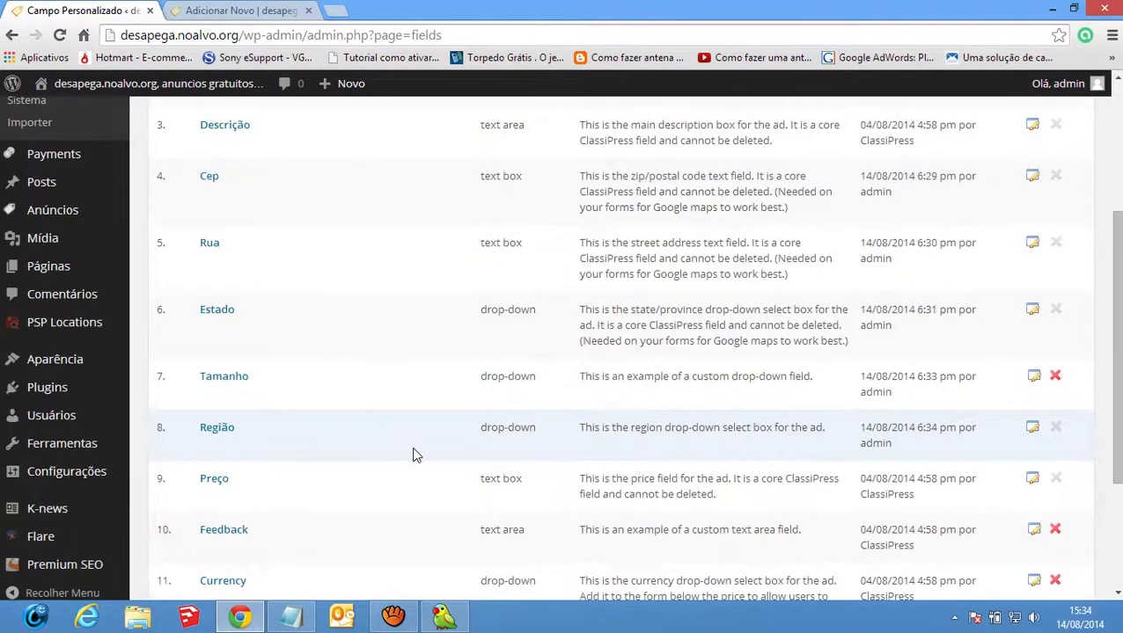
Open the Região custom field for editing, open a blank Notepad window and go back to the field's list of values
left_click(1033, 428)
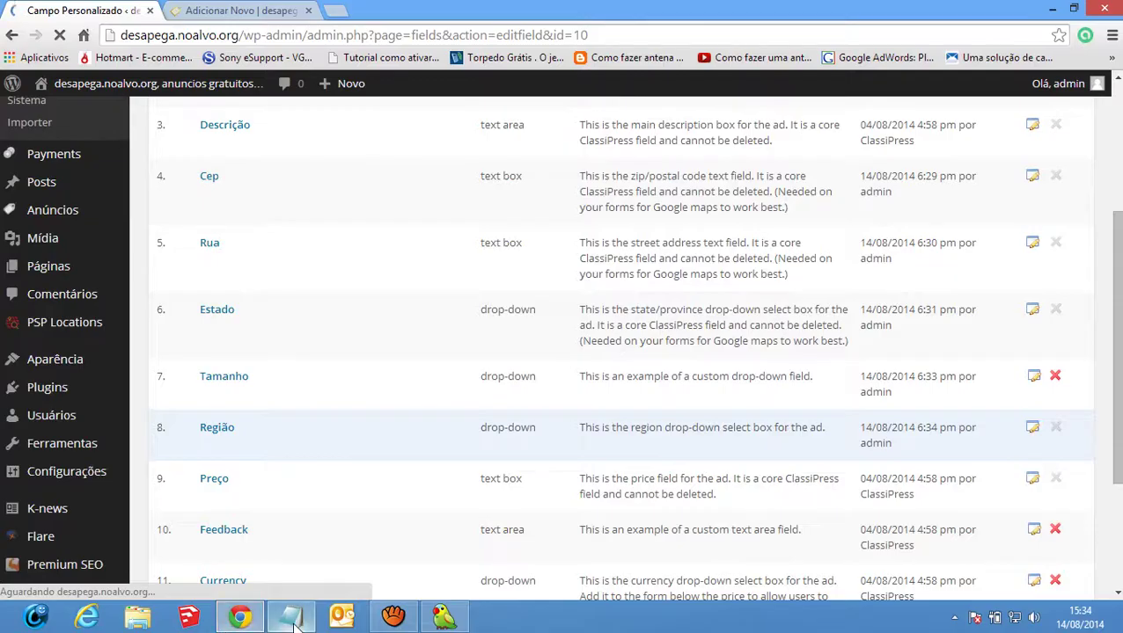
mouse_move(295, 623)
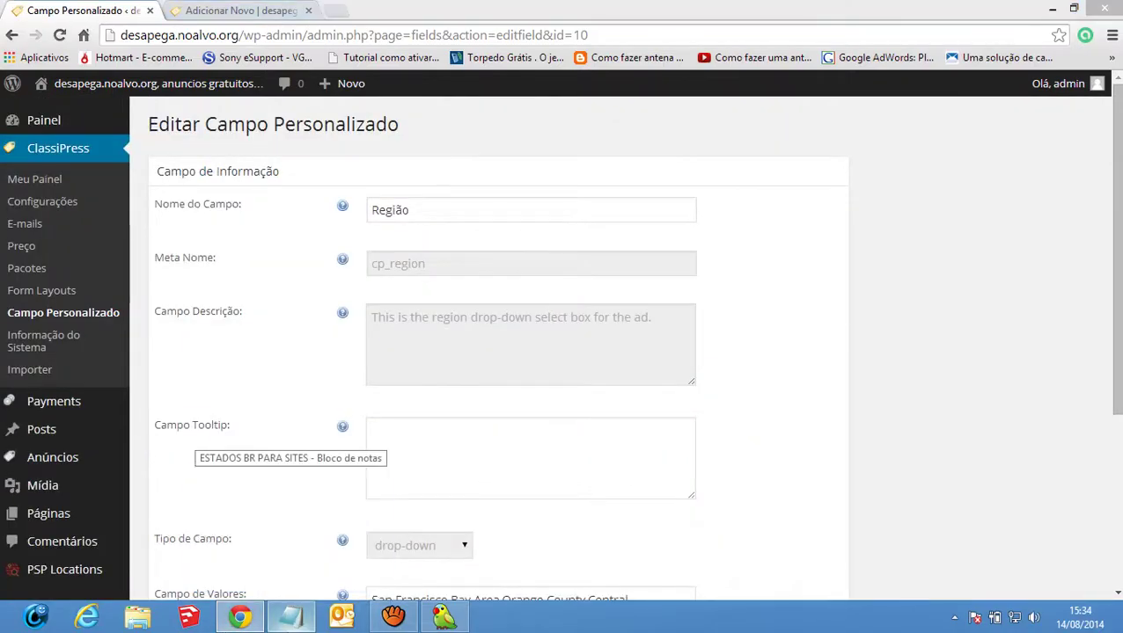
right_click(294, 622)
left_click(242, 536)
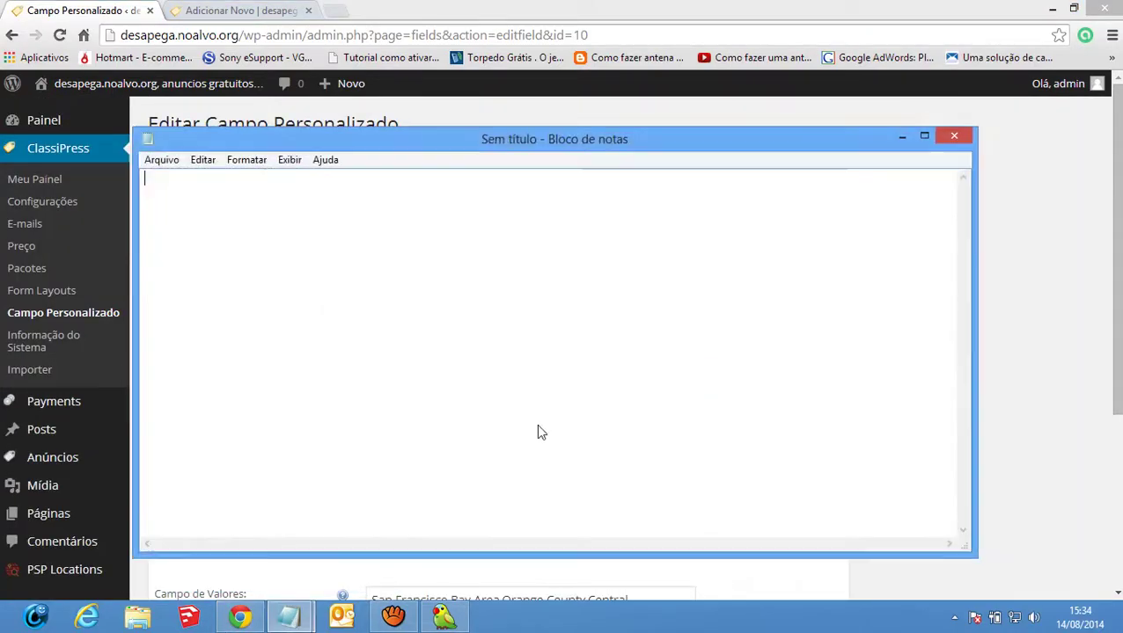
left_click(255, 19)
scroll(552, 357, "down", 3)
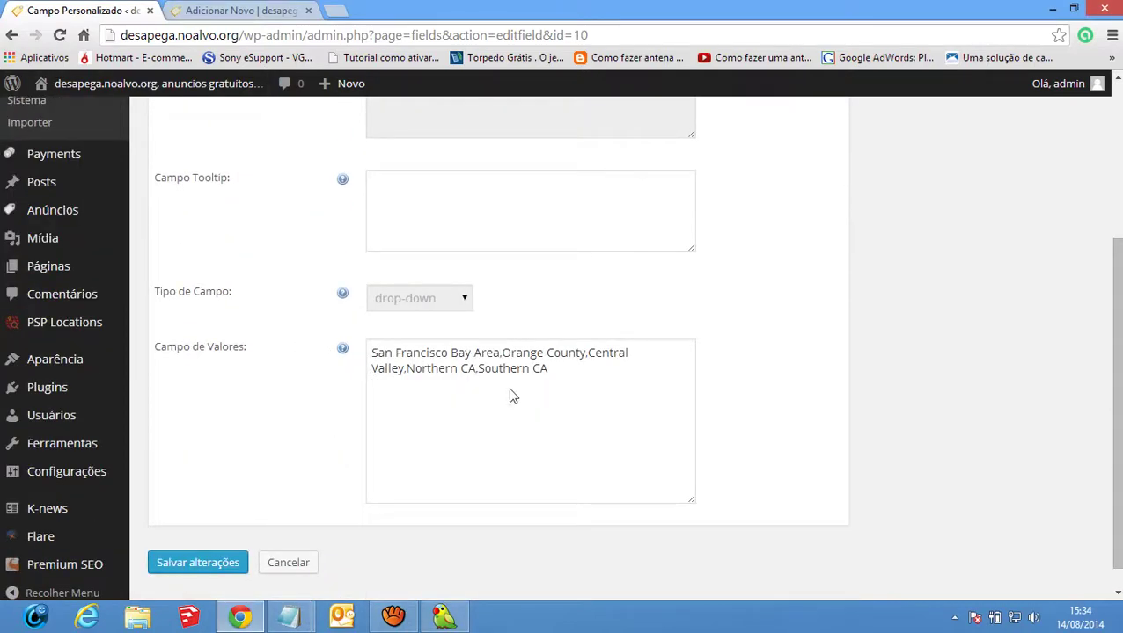
Open a new browser tab and look through the fields of the site's new ad form
left_click(336, 10)
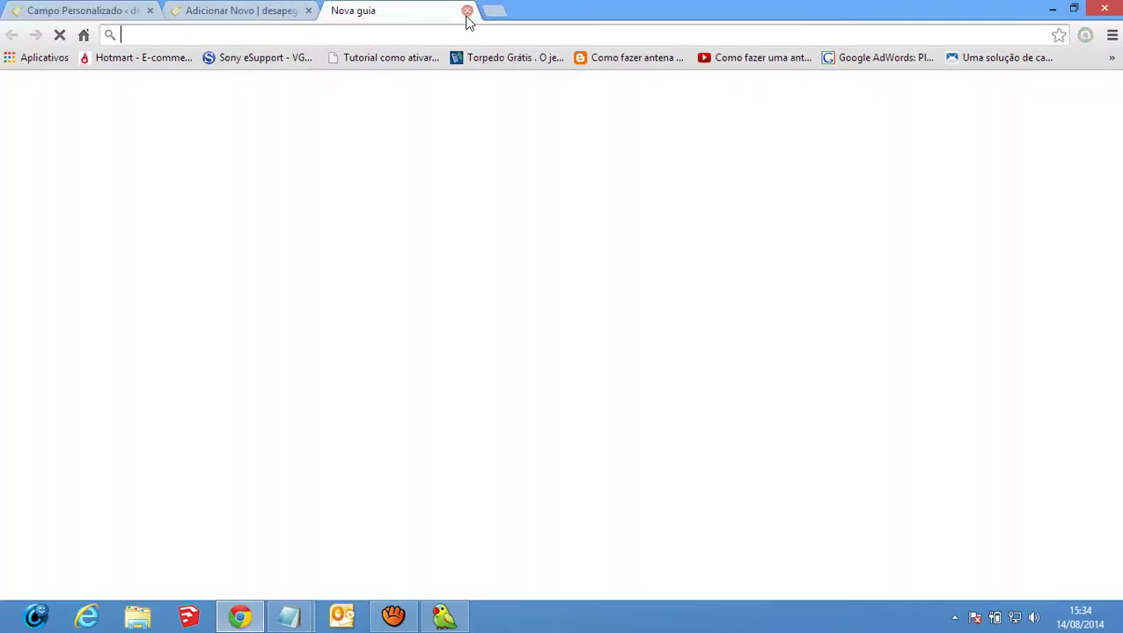
left_click(220, 11)
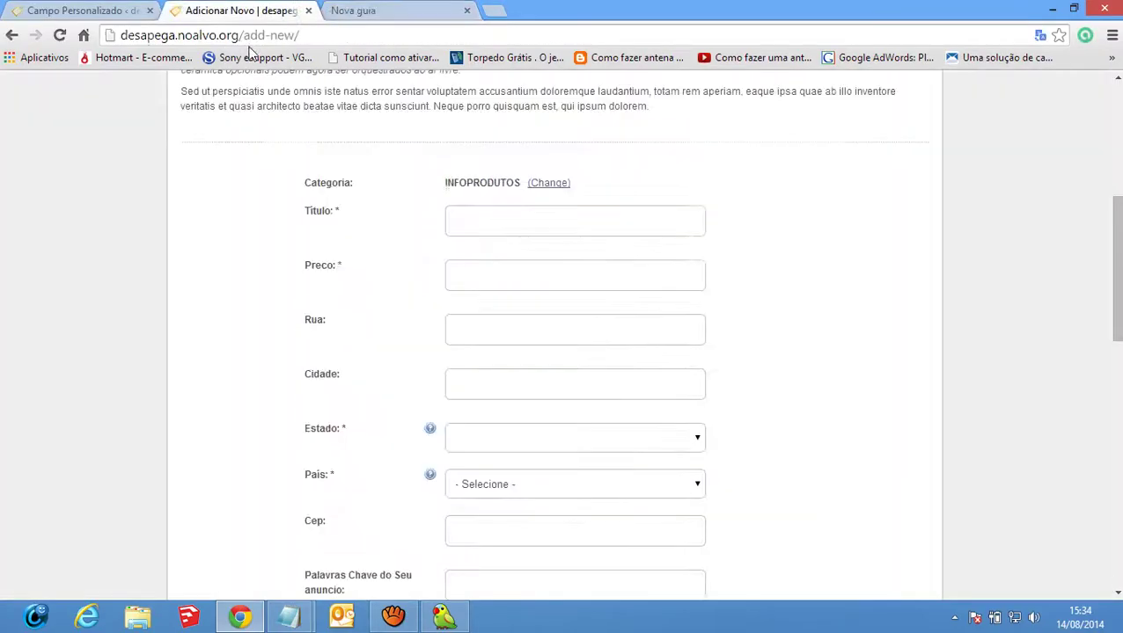
scroll(466, 340, "down", 1)
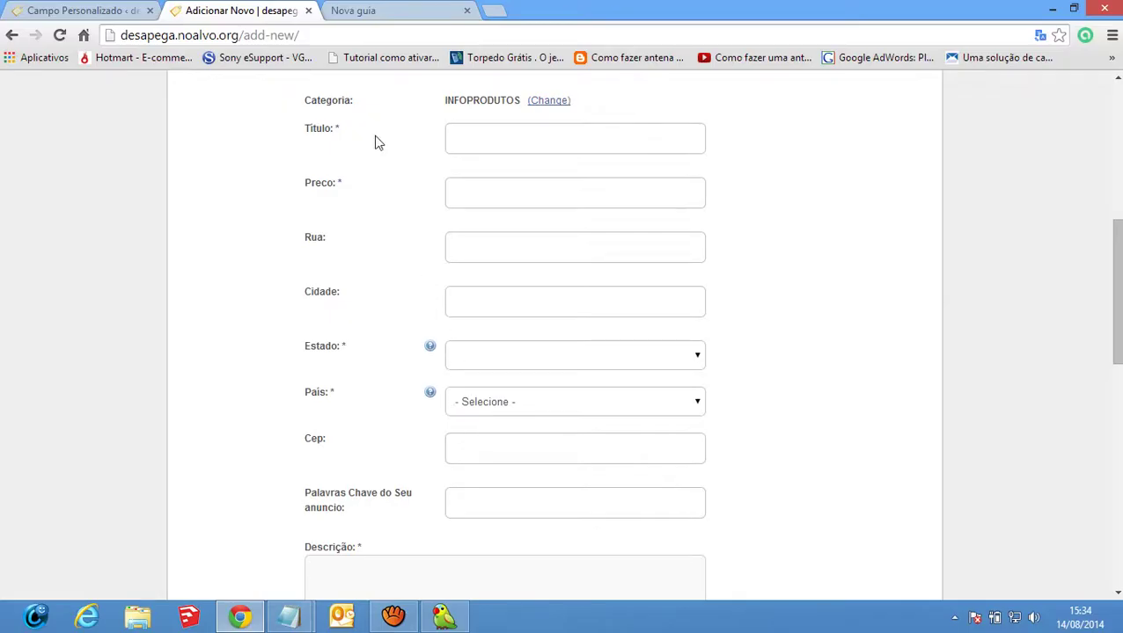
scroll(429, 359, "down", 1)
scroll(429, 366, "down", 3)
left_click(427, 361)
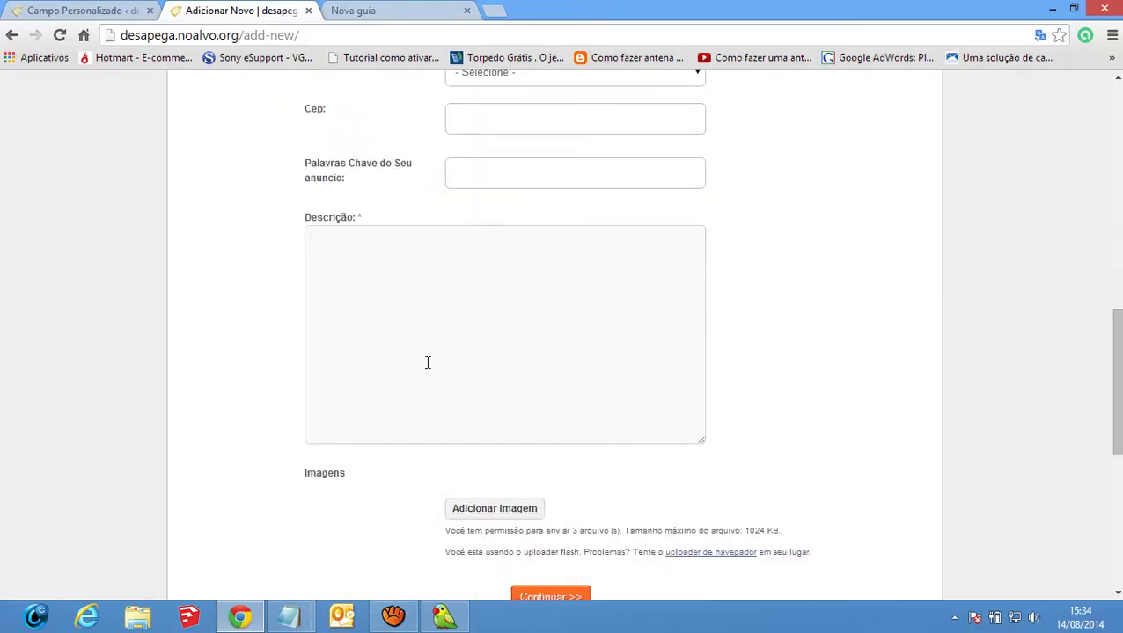
scroll(428, 362, "up", 3)
left_click(353, 10)
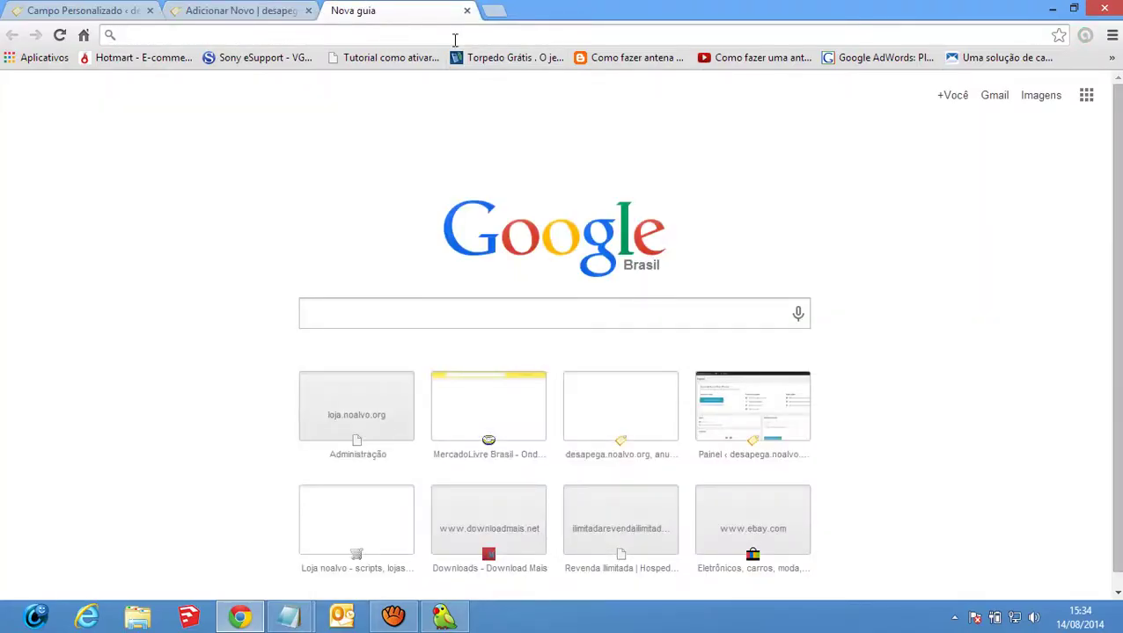
type("bom")
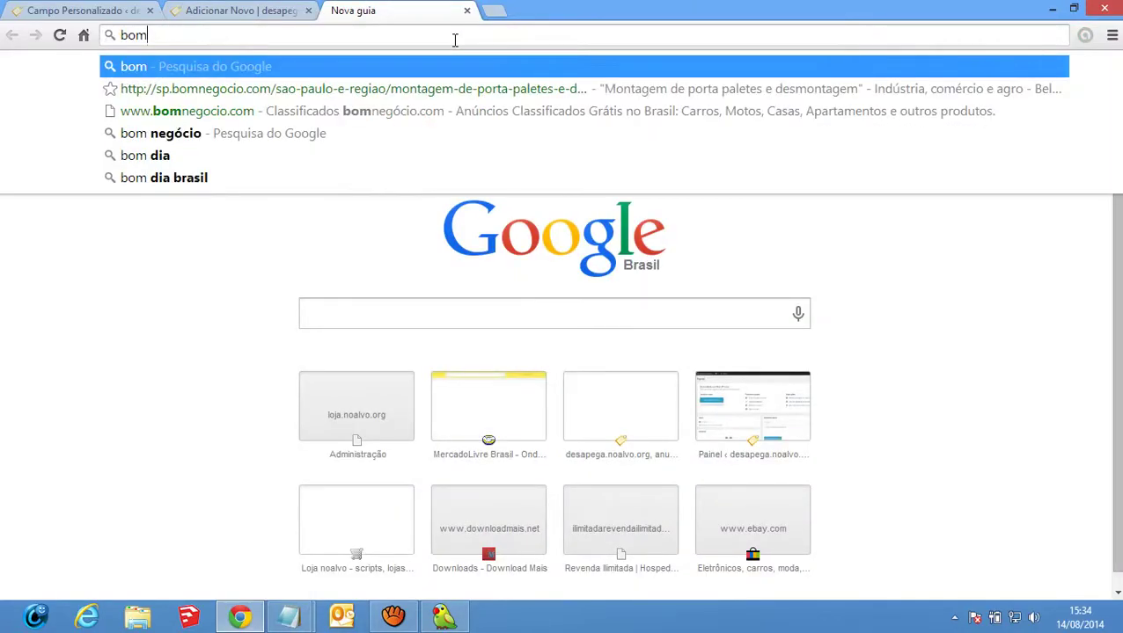
left_click(247, 110)
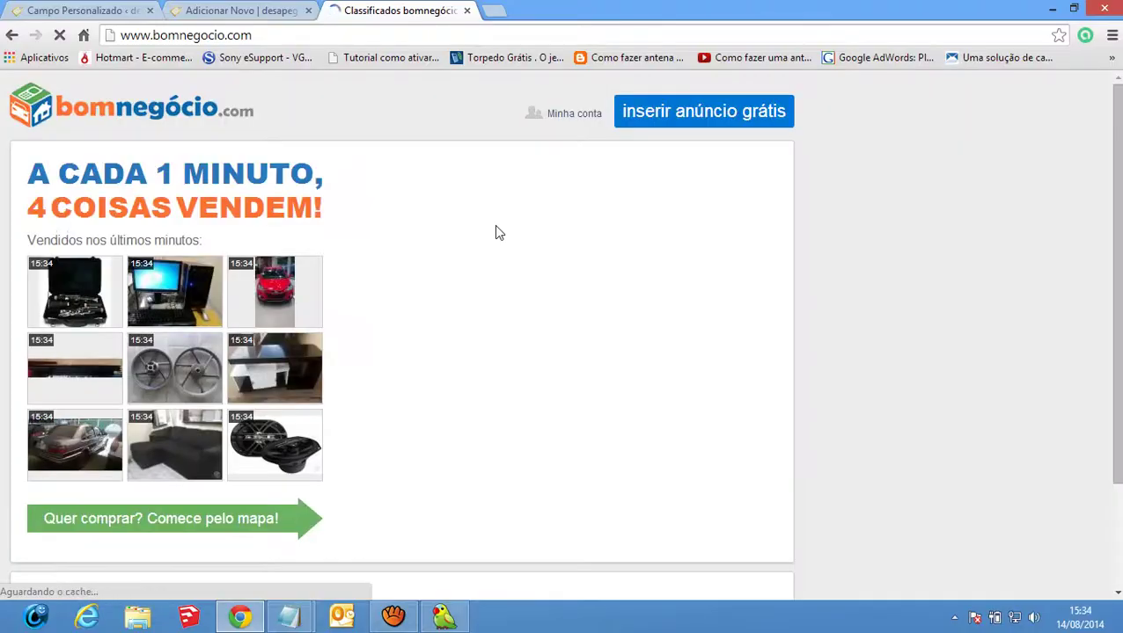
left_click(721, 126)
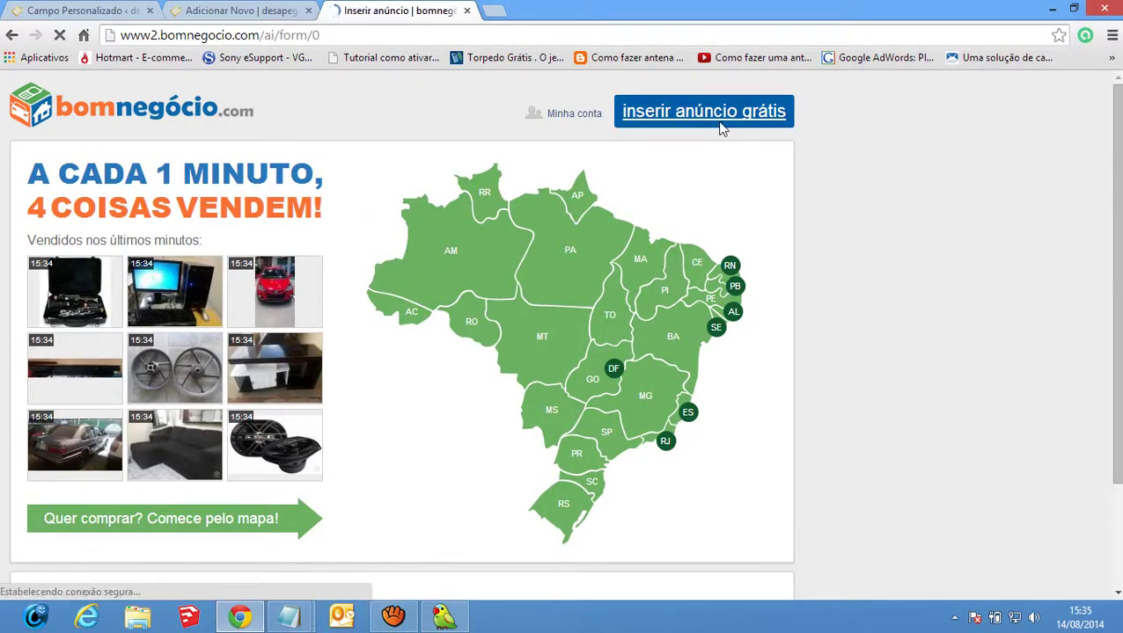
Examine the Estado and Região drop-down lists in the bomnegócio ad form
scroll(545, 224, "down", 4)
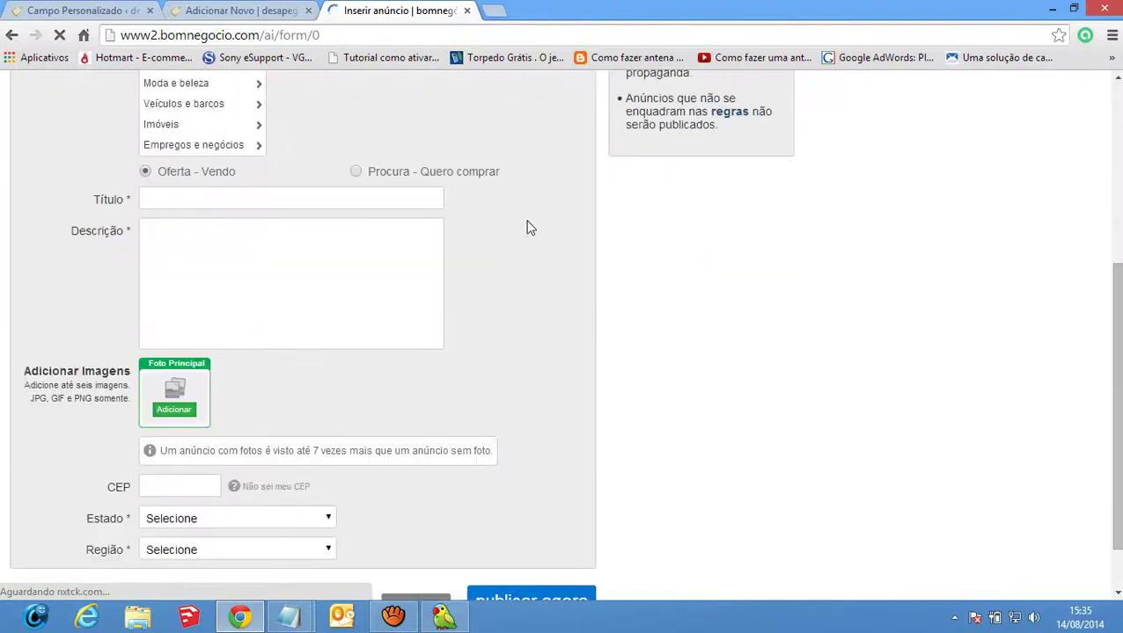
scroll(528, 227, "down", 2)
left_click(301, 470)
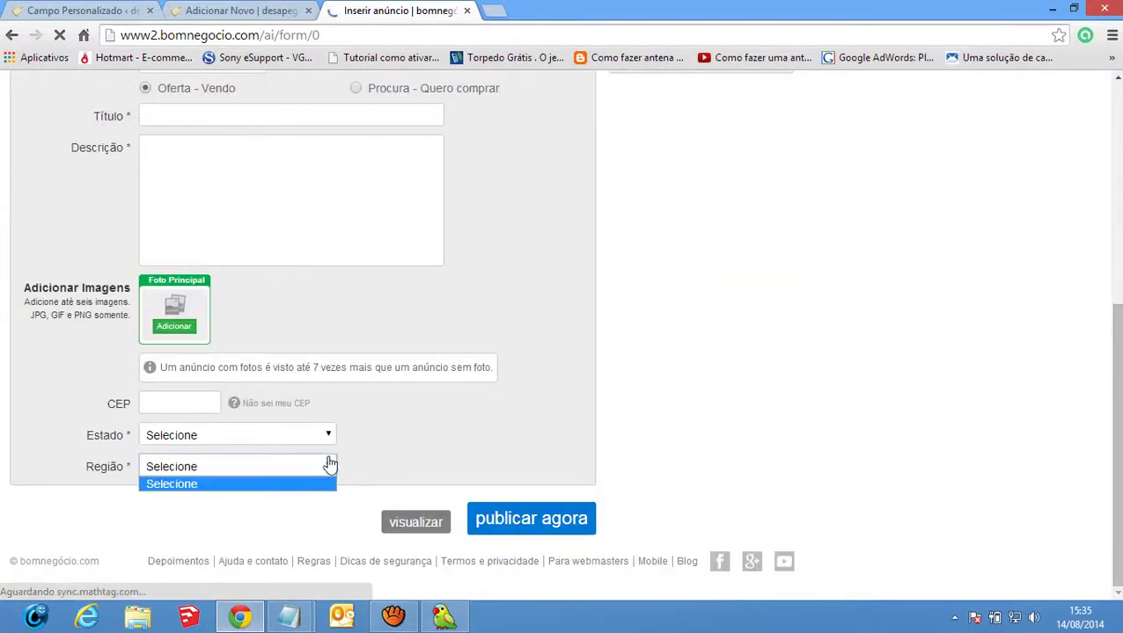
scroll(328, 461, "down", 3)
left_click(246, 187)
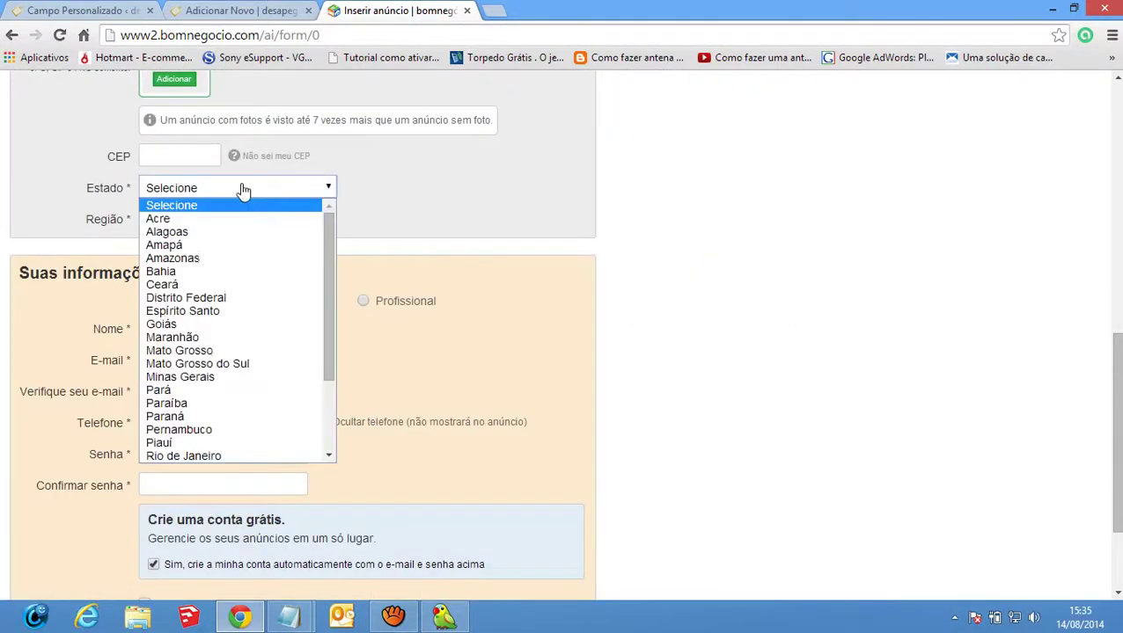
left_click(244, 188)
left_click(291, 229)
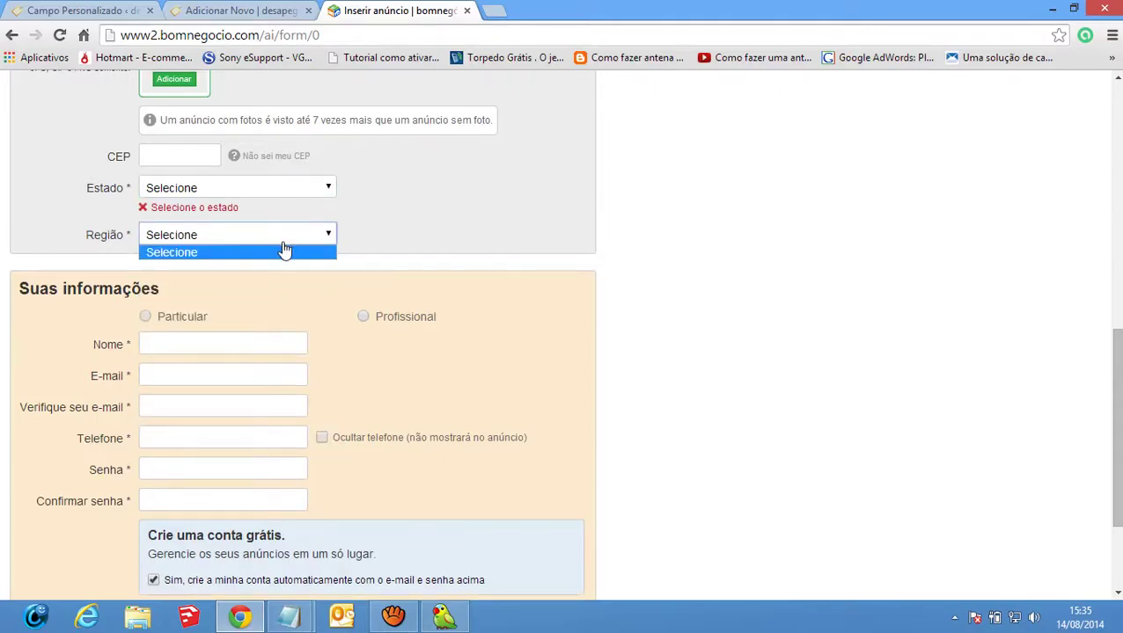
left_click(299, 236)
left_click(296, 241)
left_click(298, 249)
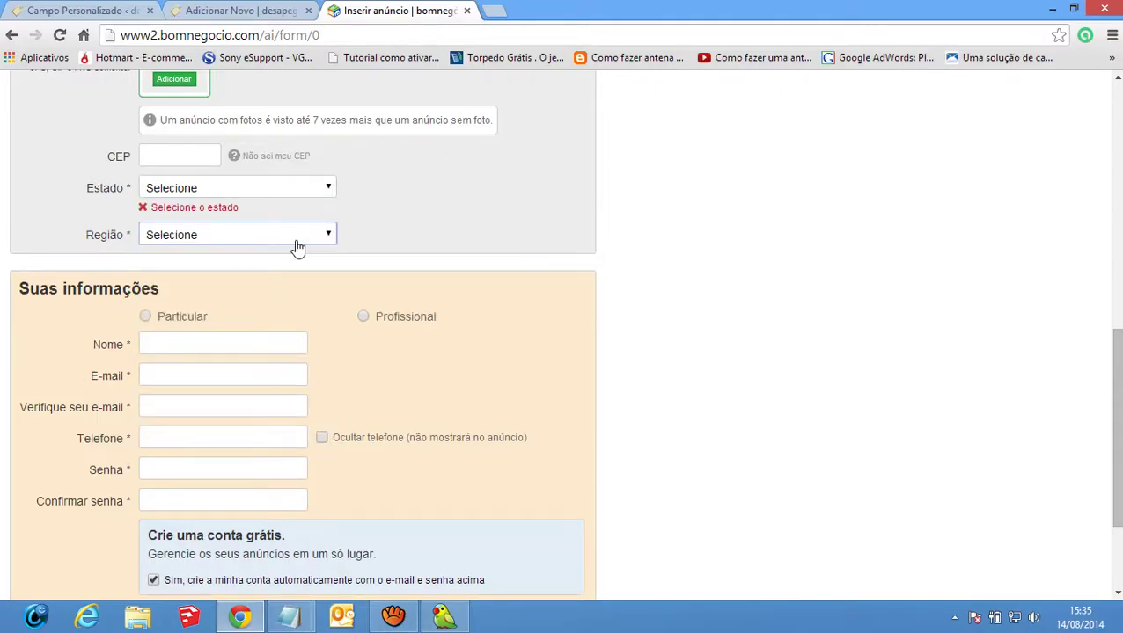
Select São Paulo as the state in the bomnegócio form and look through the region options offered for it
left_click(306, 189)
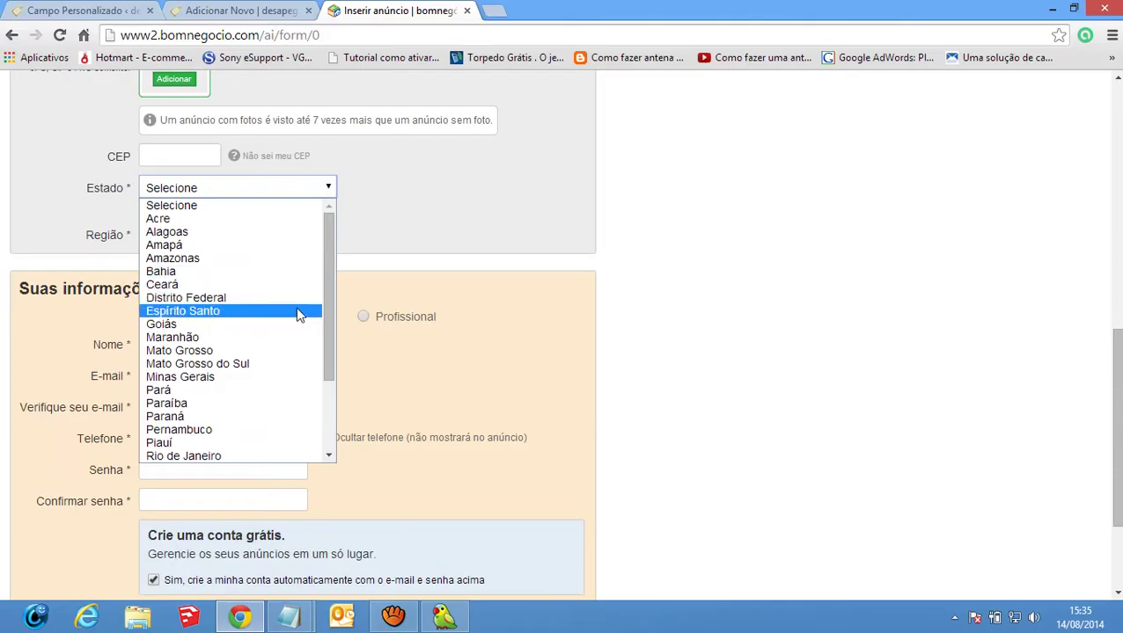
left_click_drag(334, 377, 334, 380)
scroll(321, 401, "down", 2)
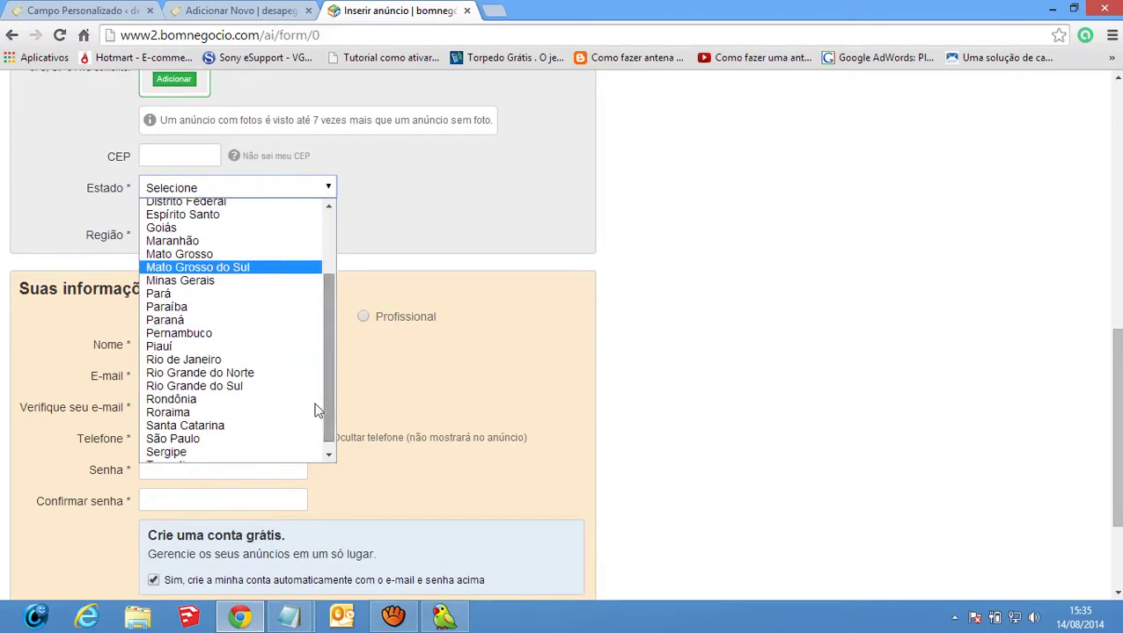
left_click(216, 439)
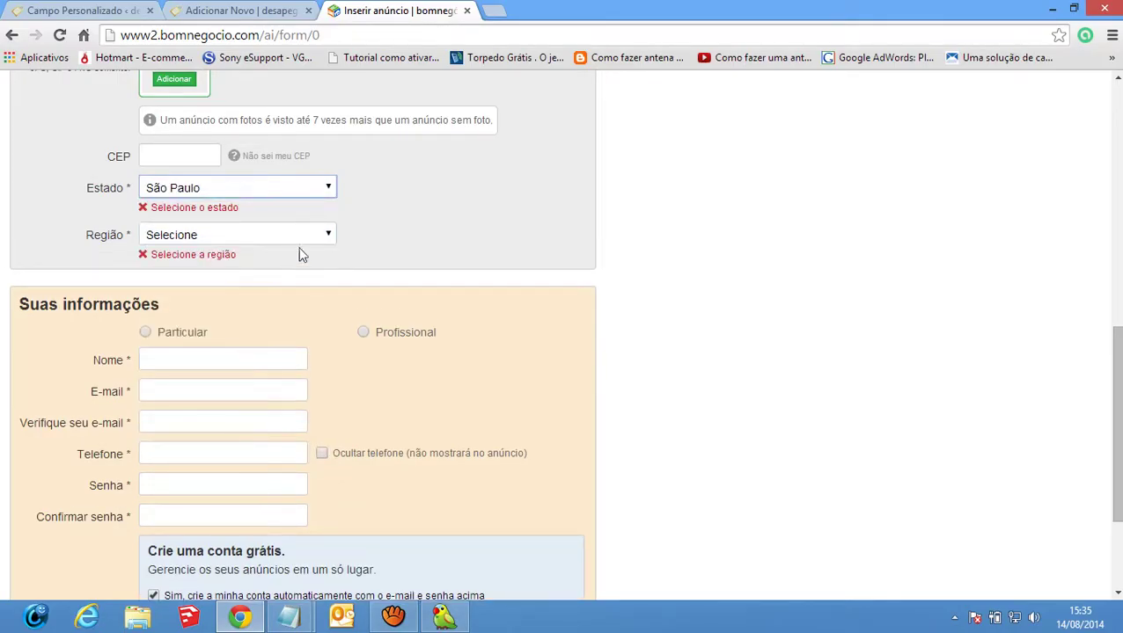
left_click(312, 240)
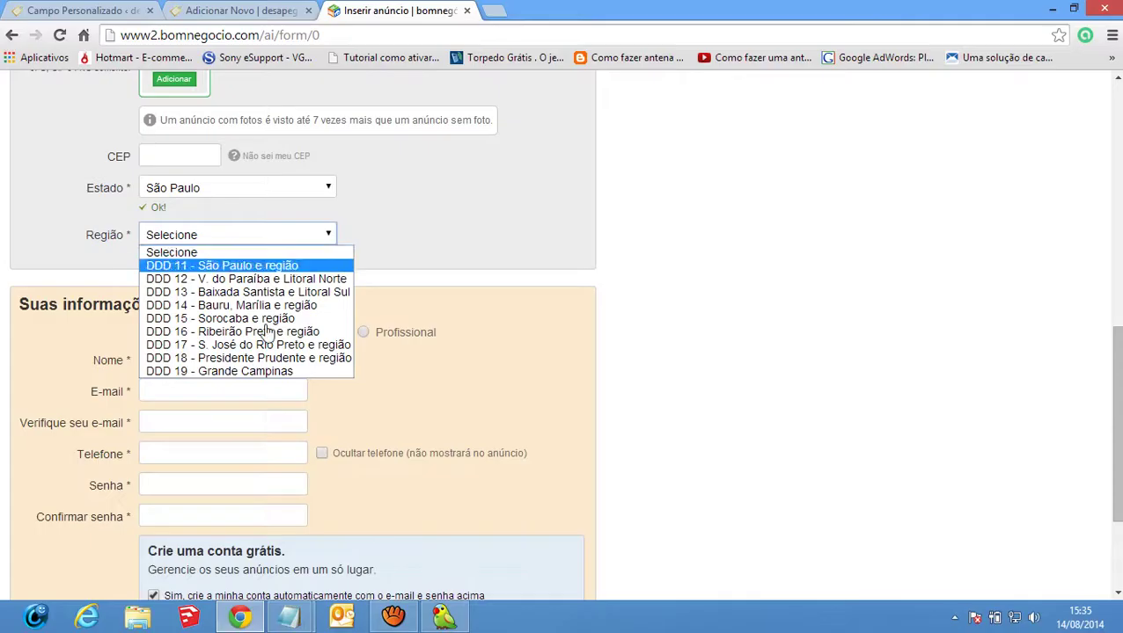
left_click(255, 248)
Look through the state list again and the rest of the bomnegócio form, then close that page
left_click(260, 191)
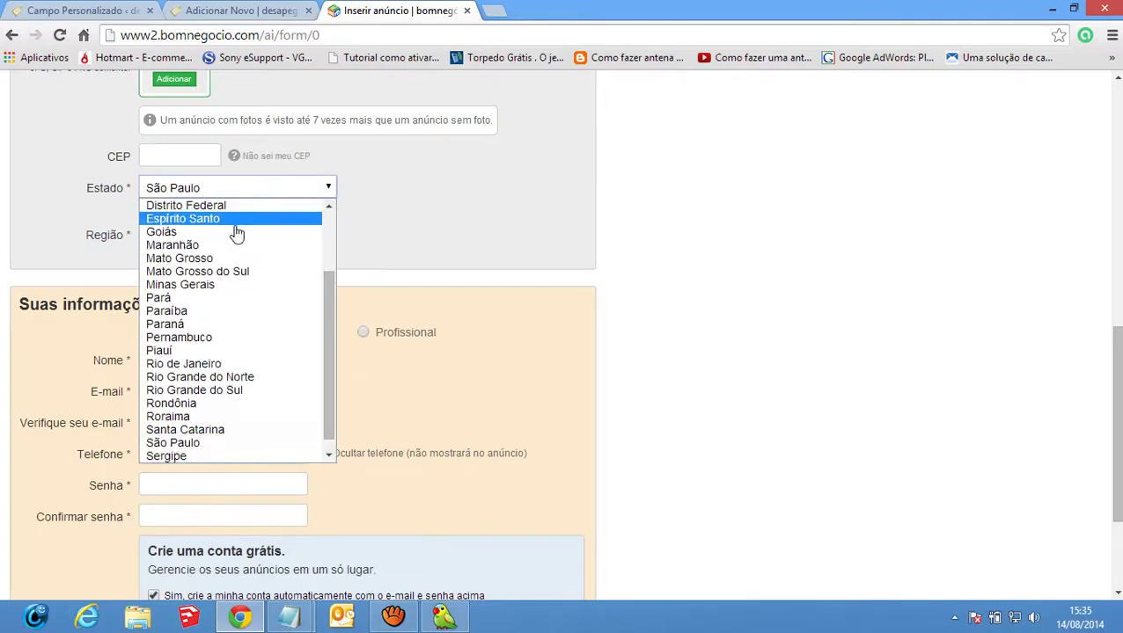
left_click(419, 227)
scroll(440, 149, "down", 3)
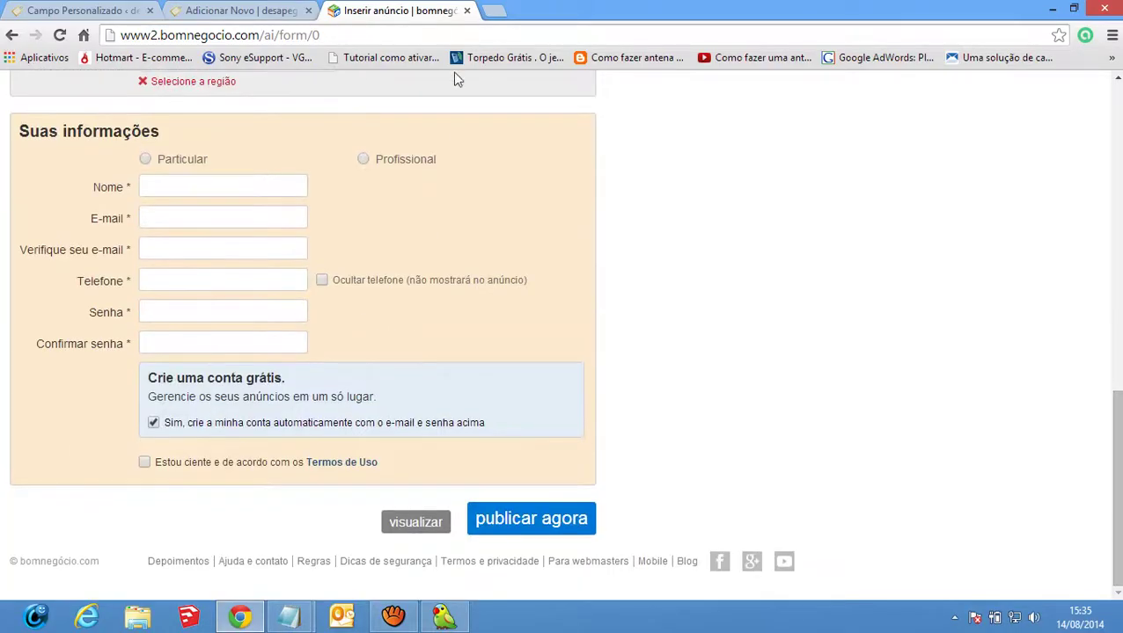
left_click(466, 10)
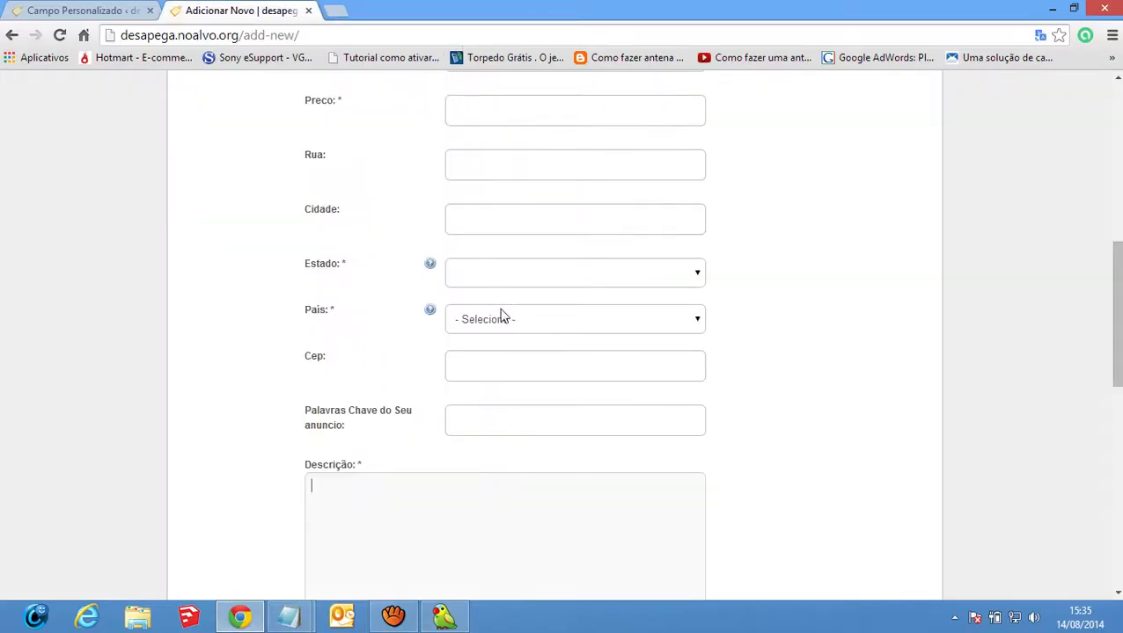
Delete all the California region values from the Região custom field and save the changes
left_click(110, 10)
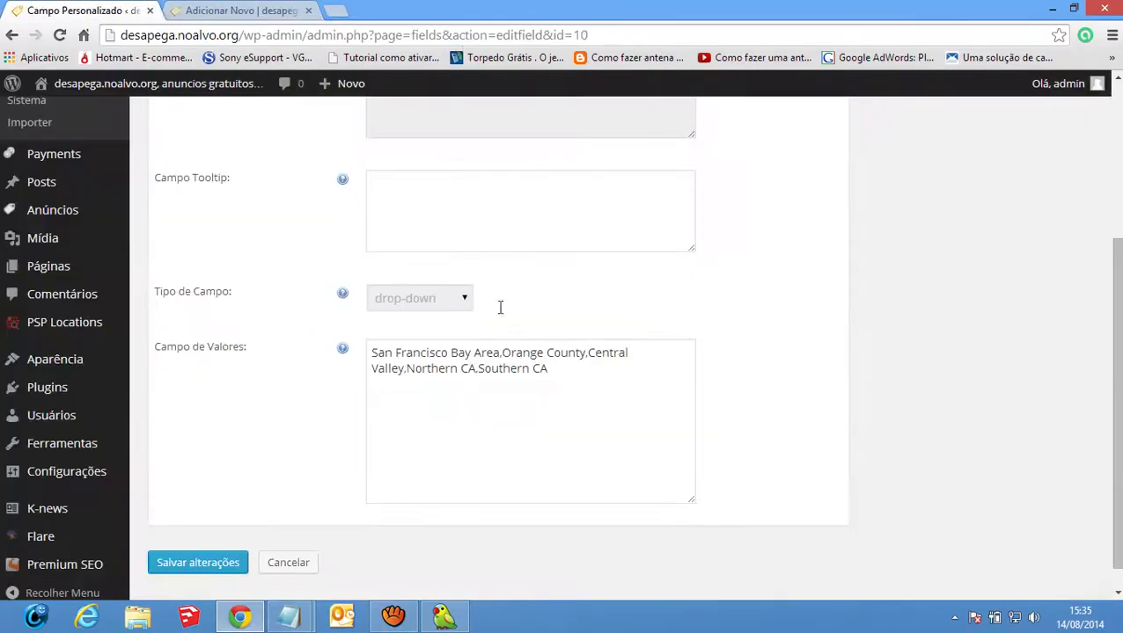
scroll(443, 419, "up", 2)
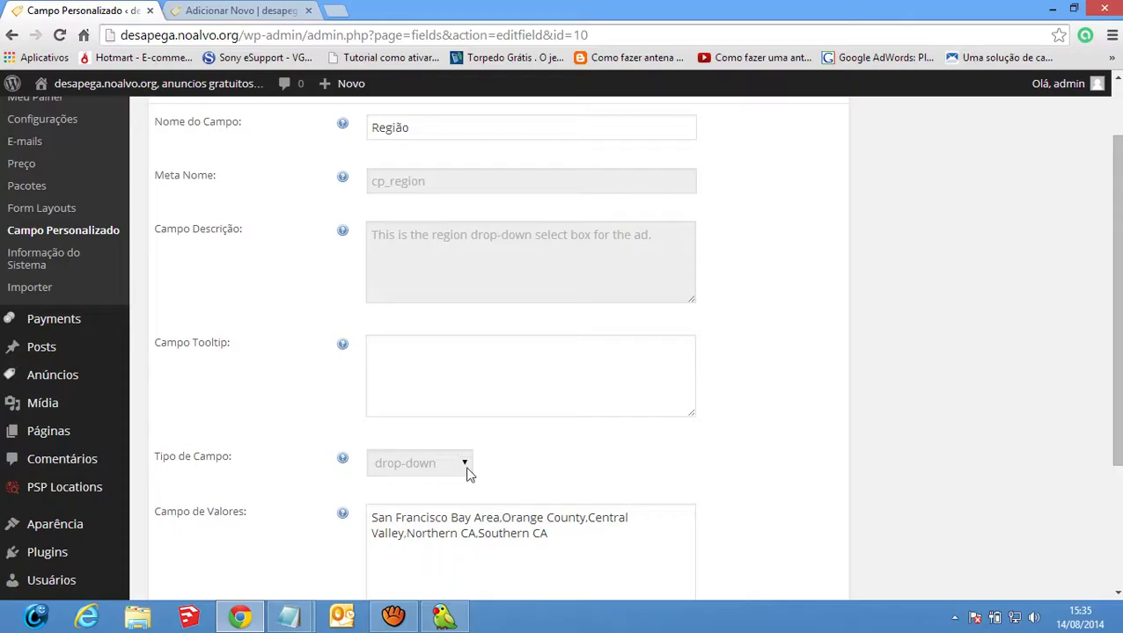
scroll(346, 444, "up", 1)
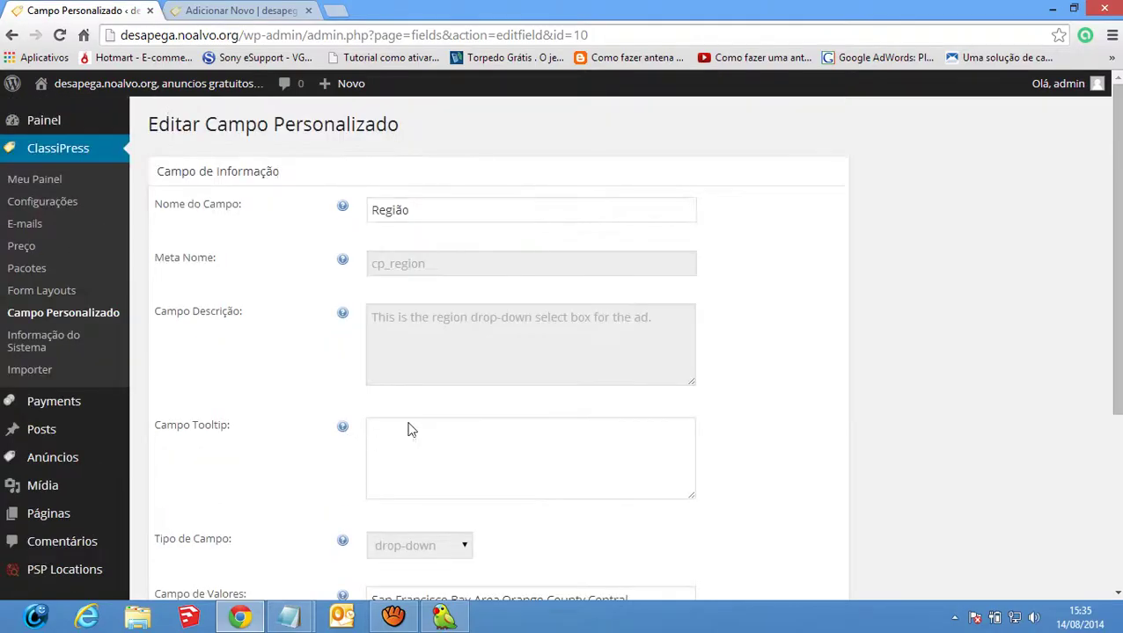
scroll(412, 341, "down", 3)
scroll(363, 441, "down", 1)
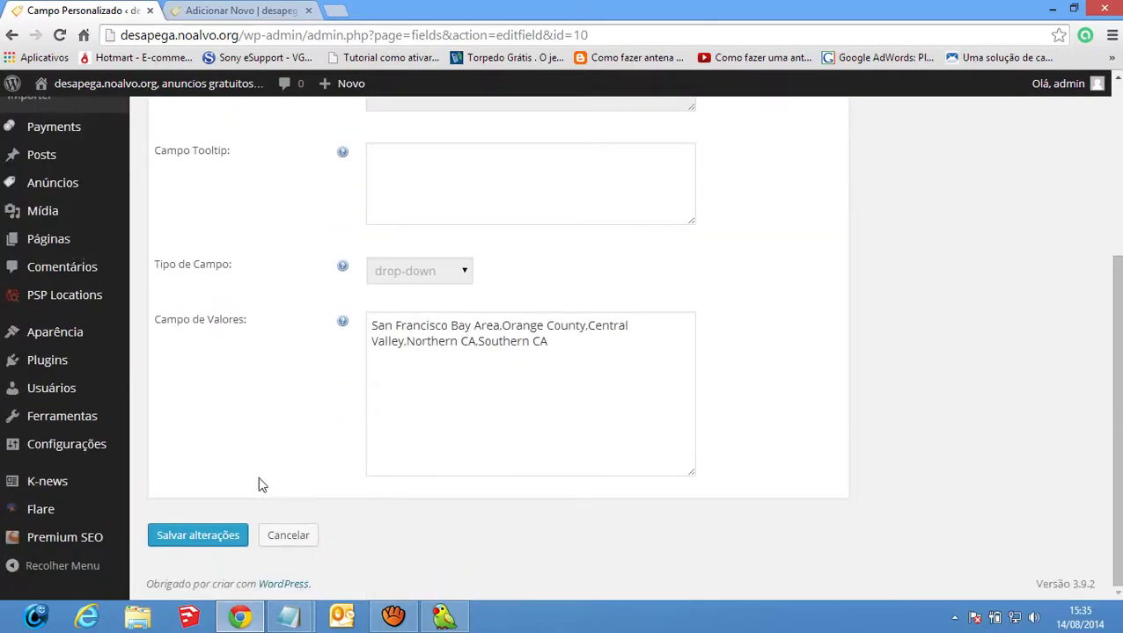
left_click_drag(558, 361, 298, 293)
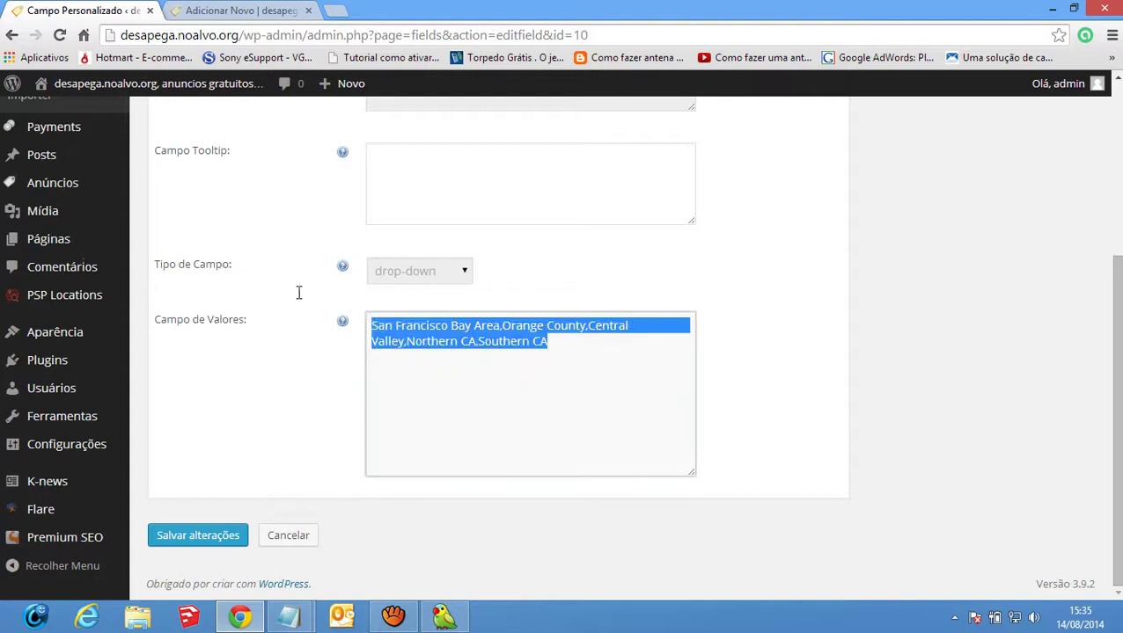
key("BackSpace")
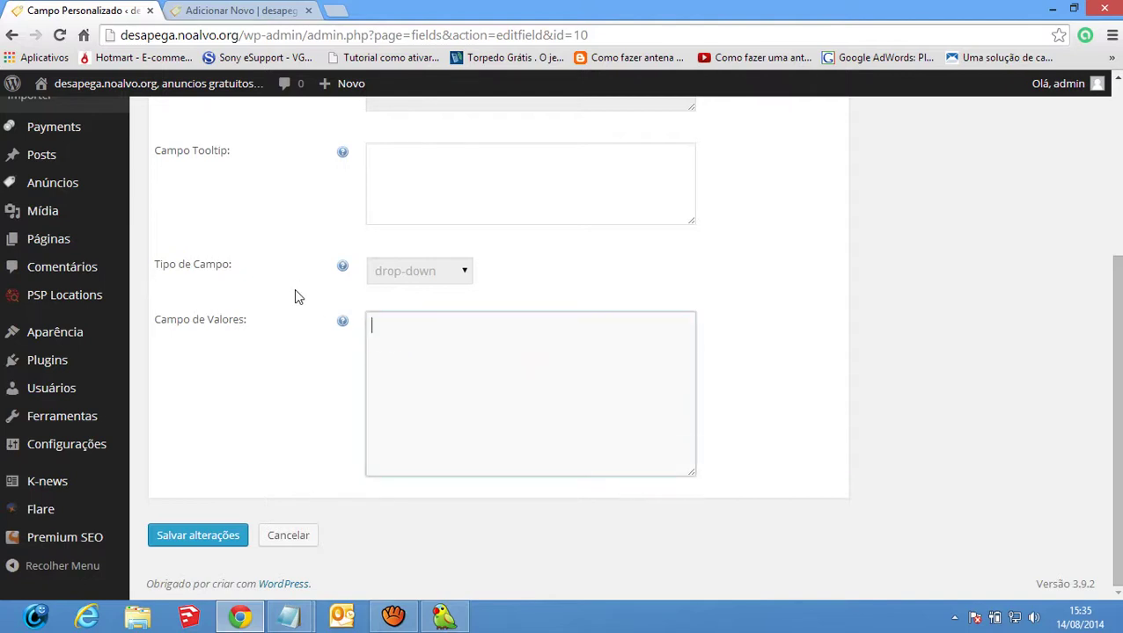
left_click(218, 532)
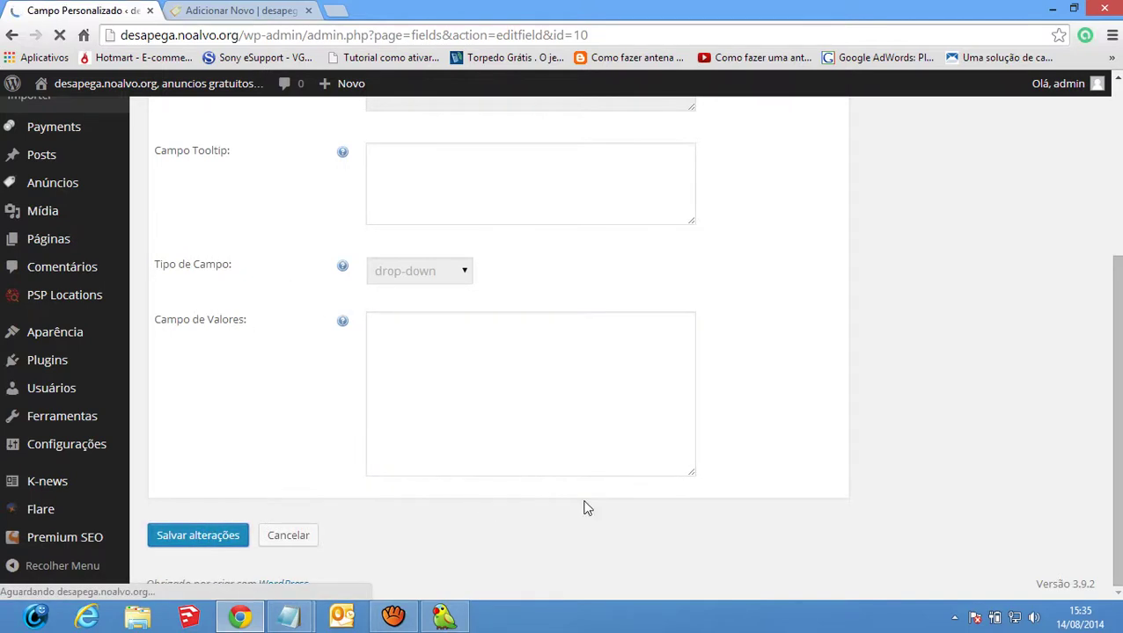
Compare the fields on the new ad form with the entries in the custom fields list
key("ctrl+Tab")
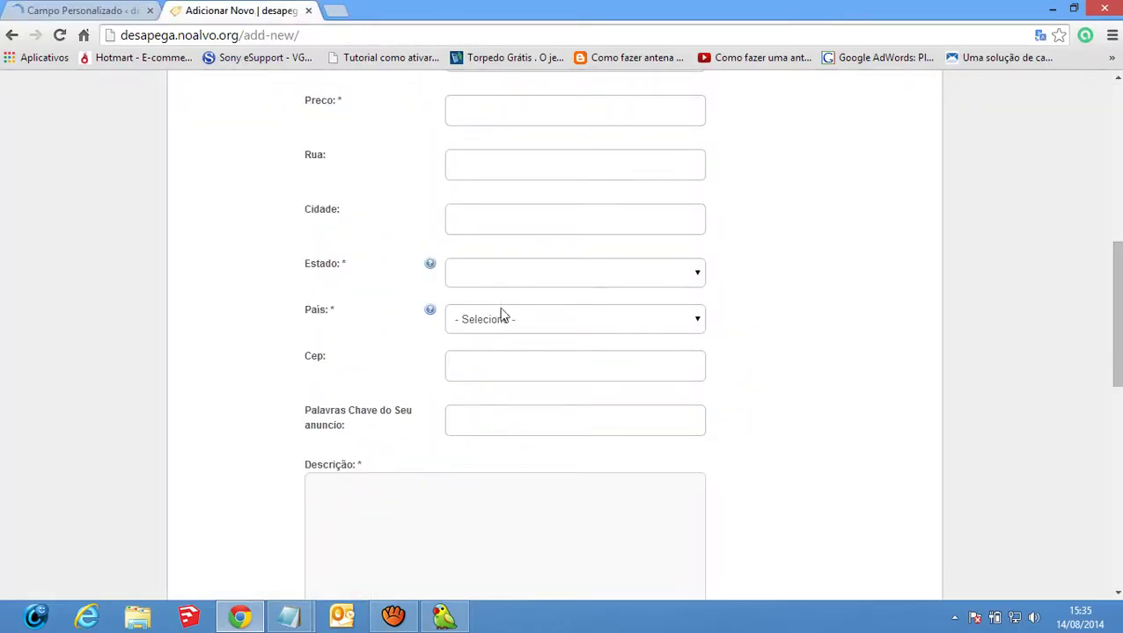
left_click(98, 9)
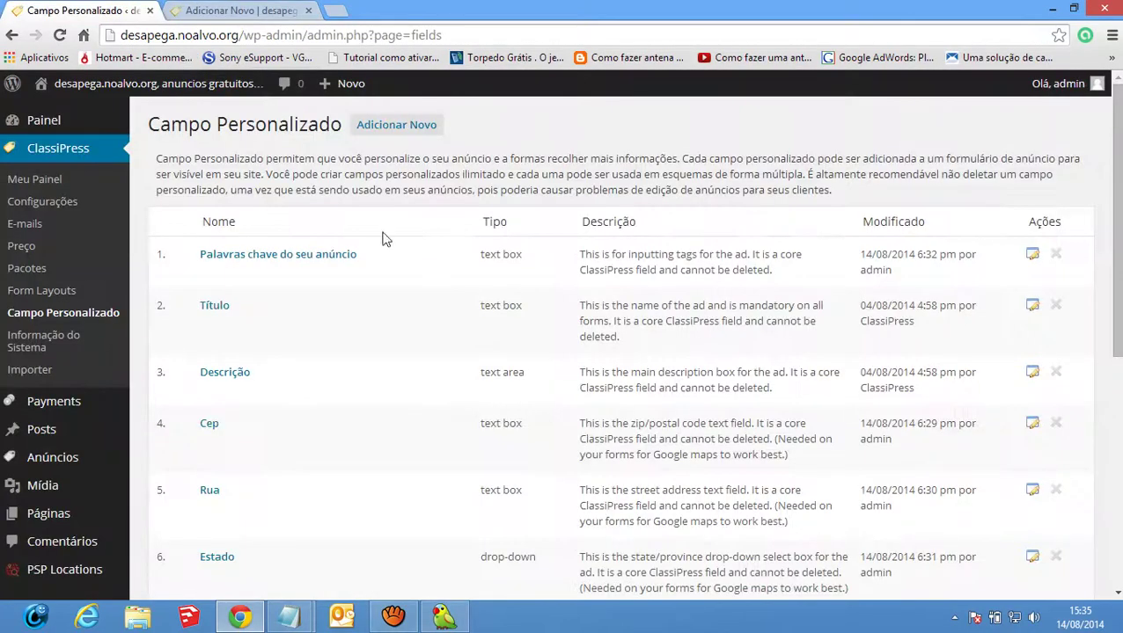
key("ctrl+Tab")
scroll(597, 407, "down", 1)
left_click(597, 408)
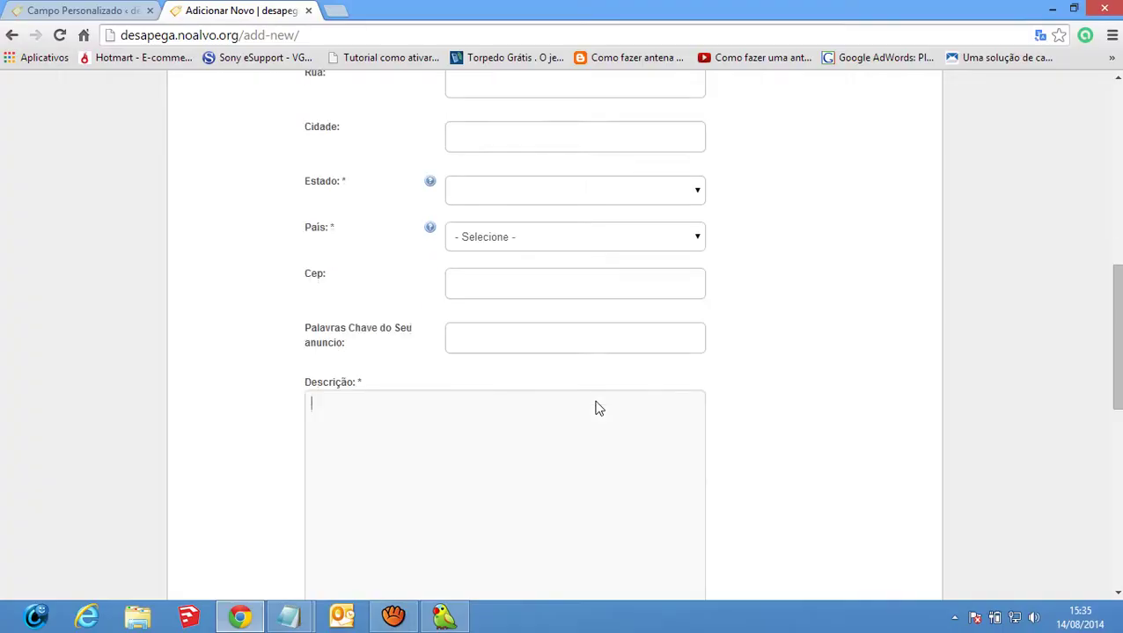
left_click(79, 5)
scroll(555, 401, "down", 3)
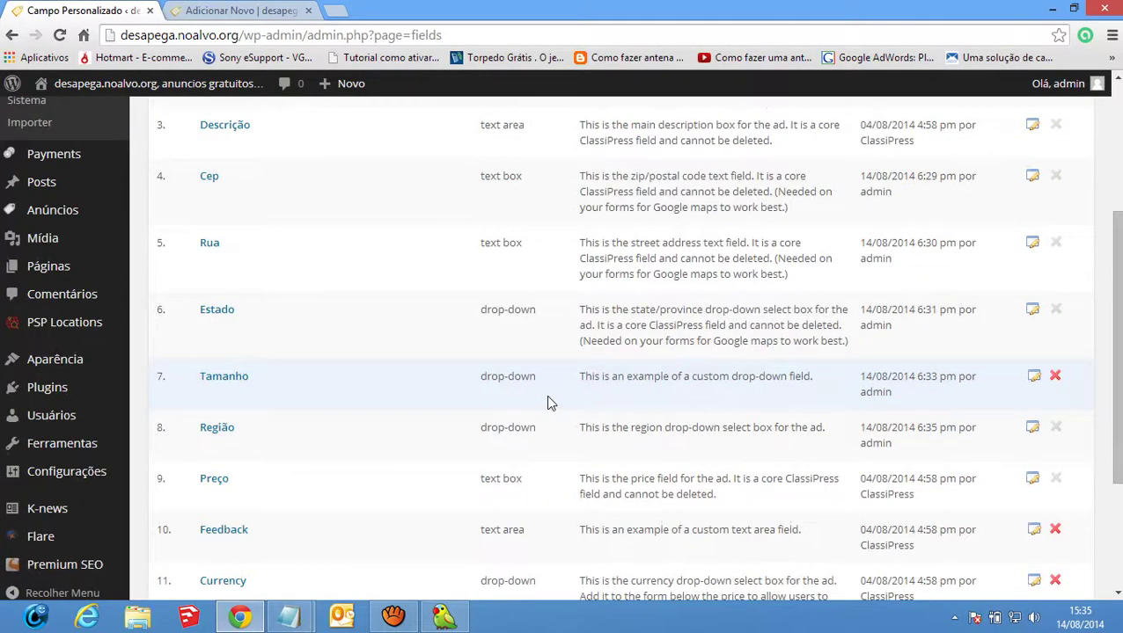
Copy the field name Currency from the custom fields list and translate it from English to Portuguese in Lingoes
scroll(547, 402, "down", 1)
scroll(548, 407, "down", 2)
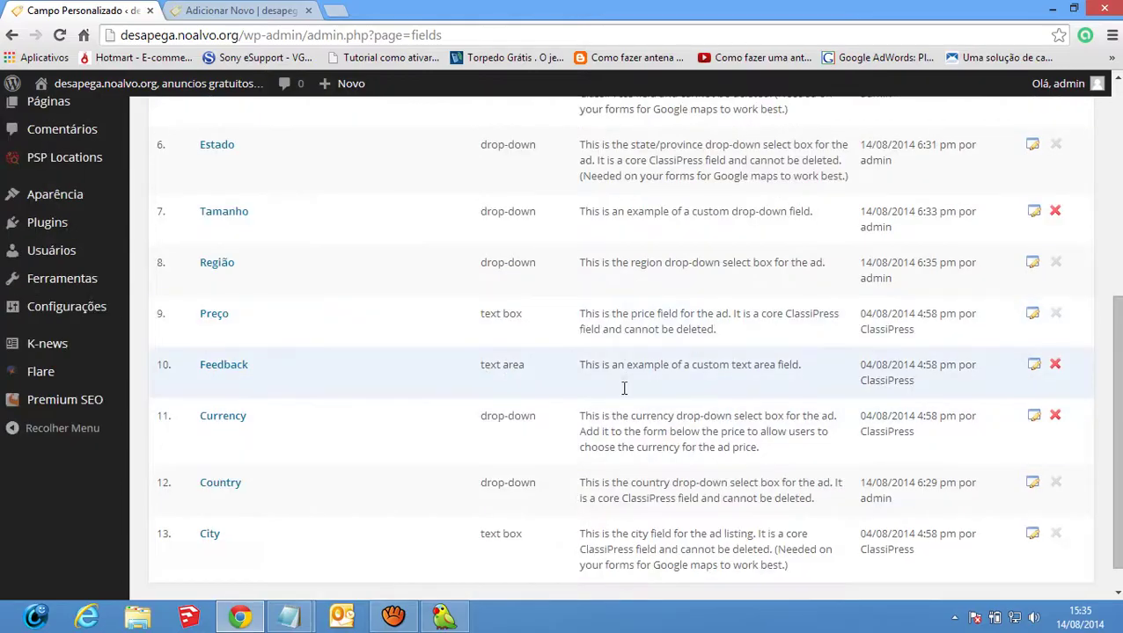
left_click_drag(282, 383, 200, 382)
key("ctrl+c")
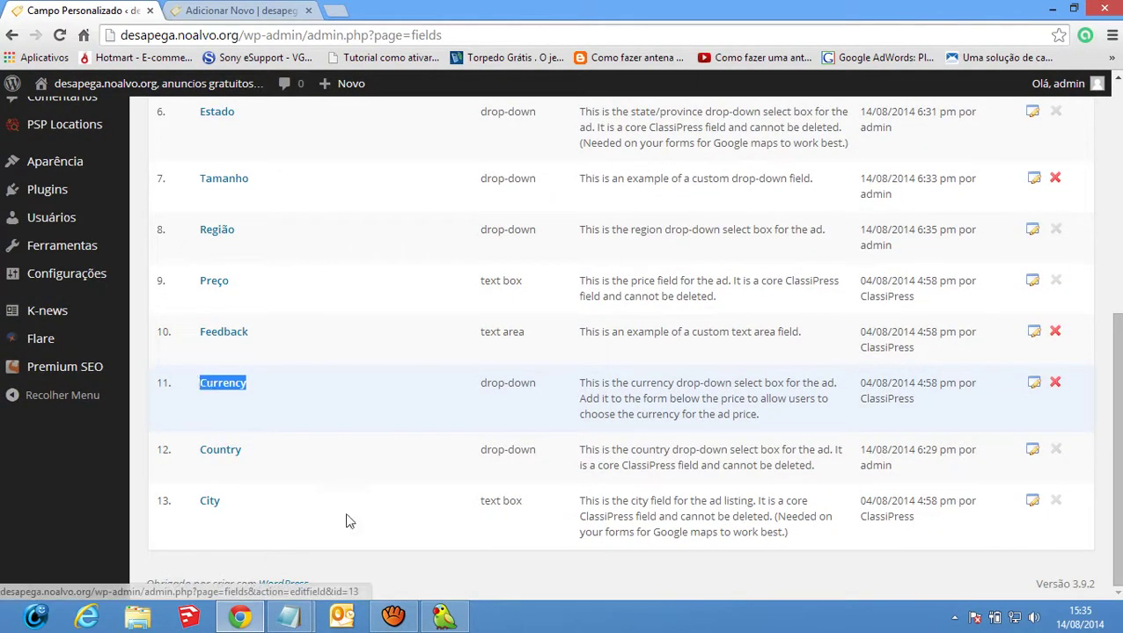
left_click(445, 614)
left_click_drag(491, 208, 366, 155)
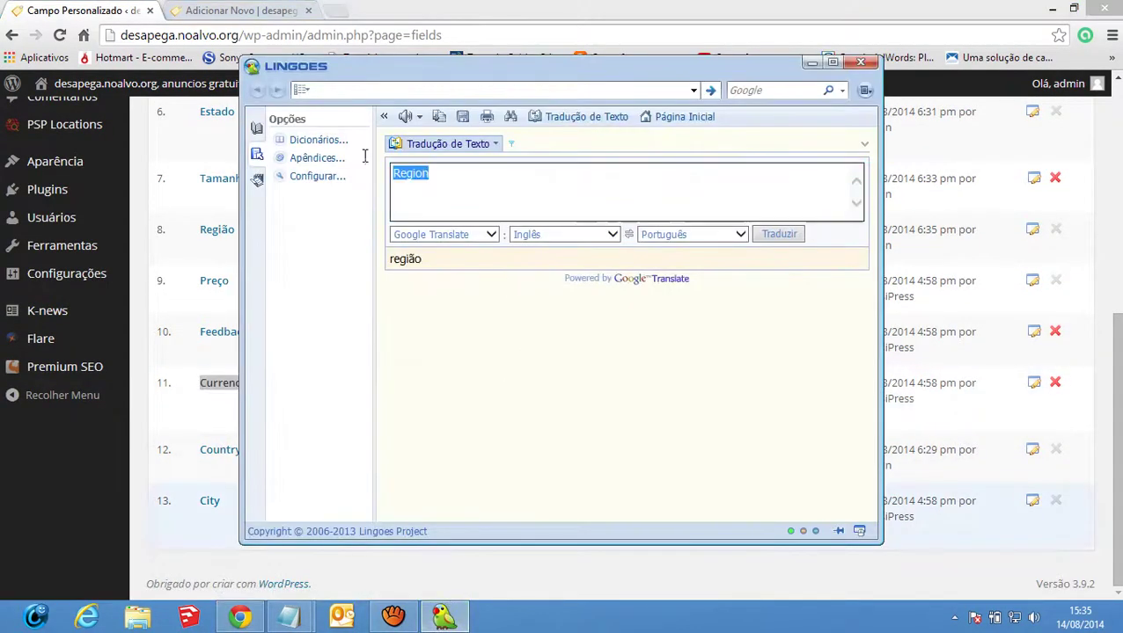
key("ctrl+v")
left_click(777, 235)
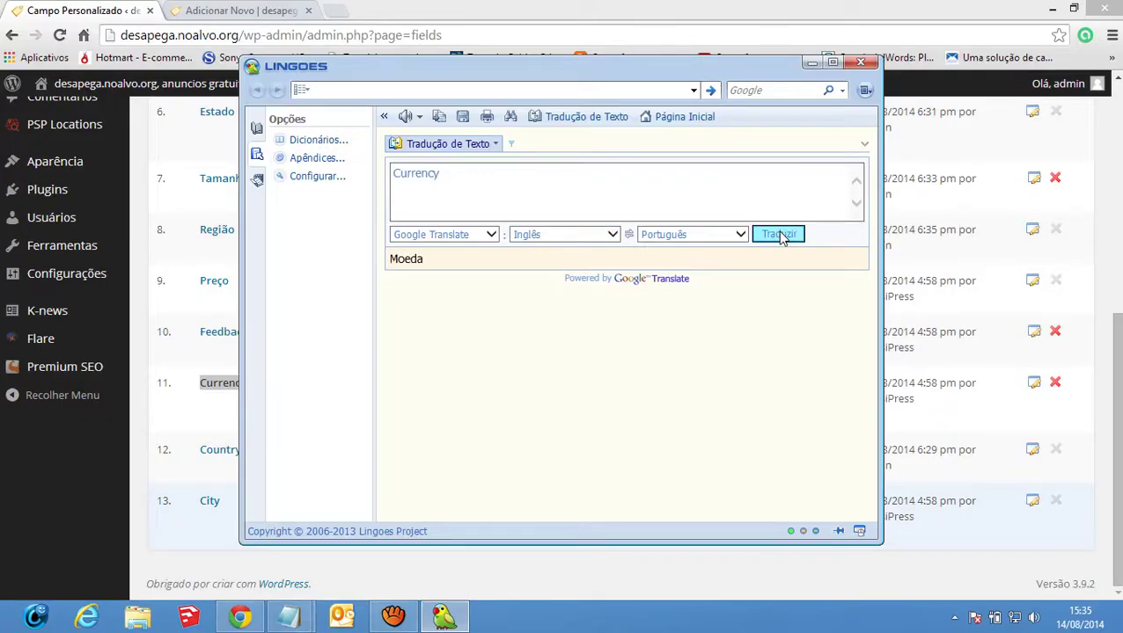
Return to the browser, open the Currency custom field for editing and rename it as Moeda
left_click(123, 9)
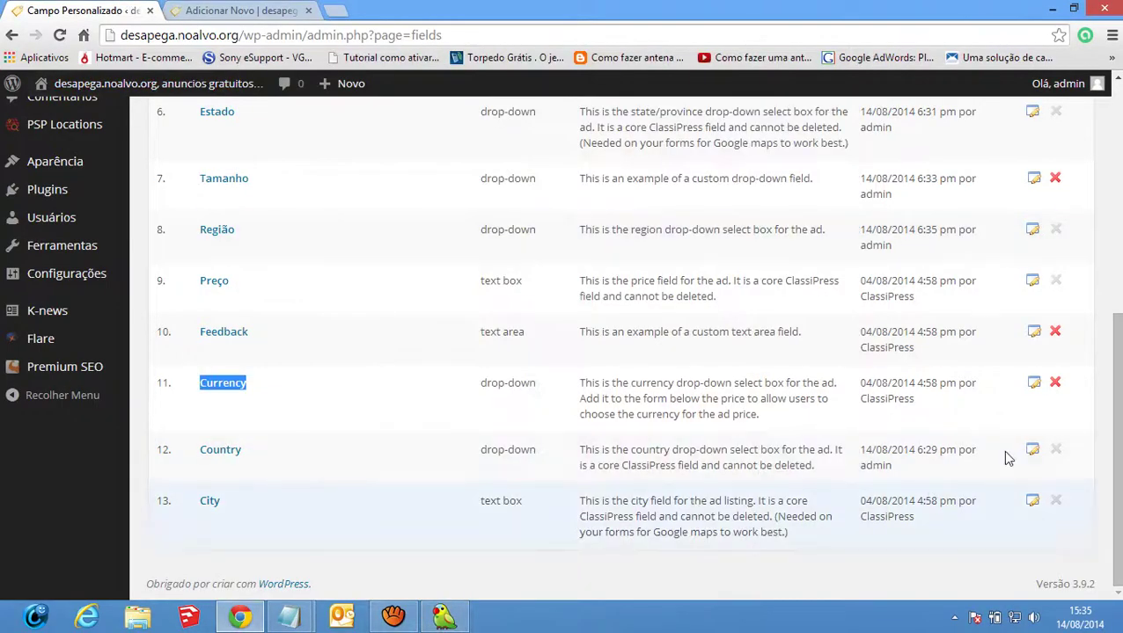
left_click(1034, 382)
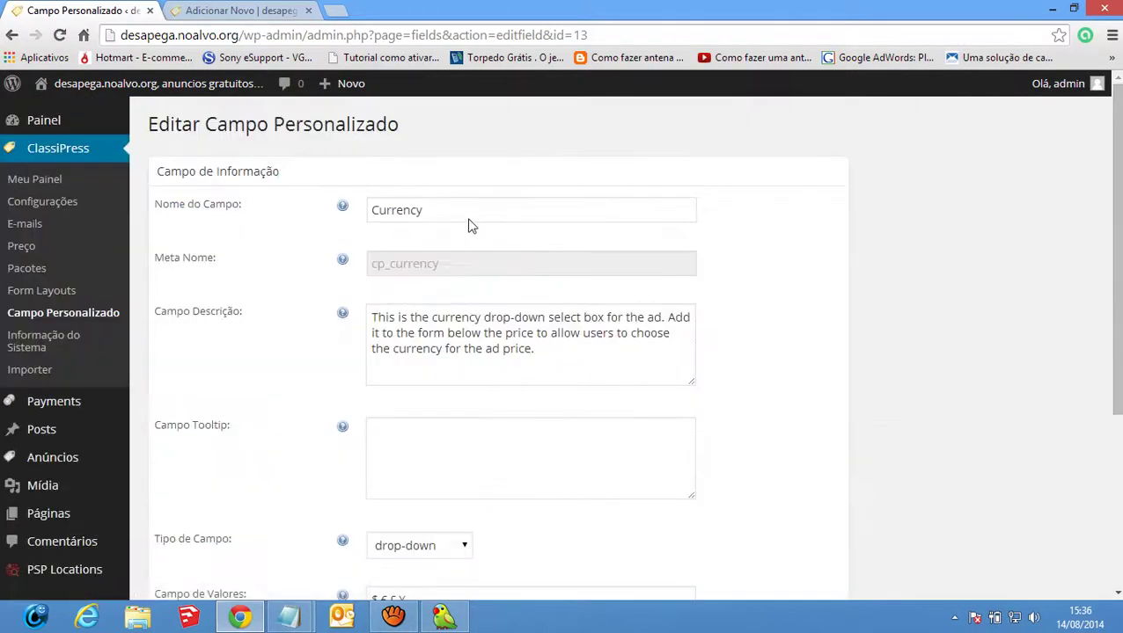
double_click(378, 211)
type("Moeda")
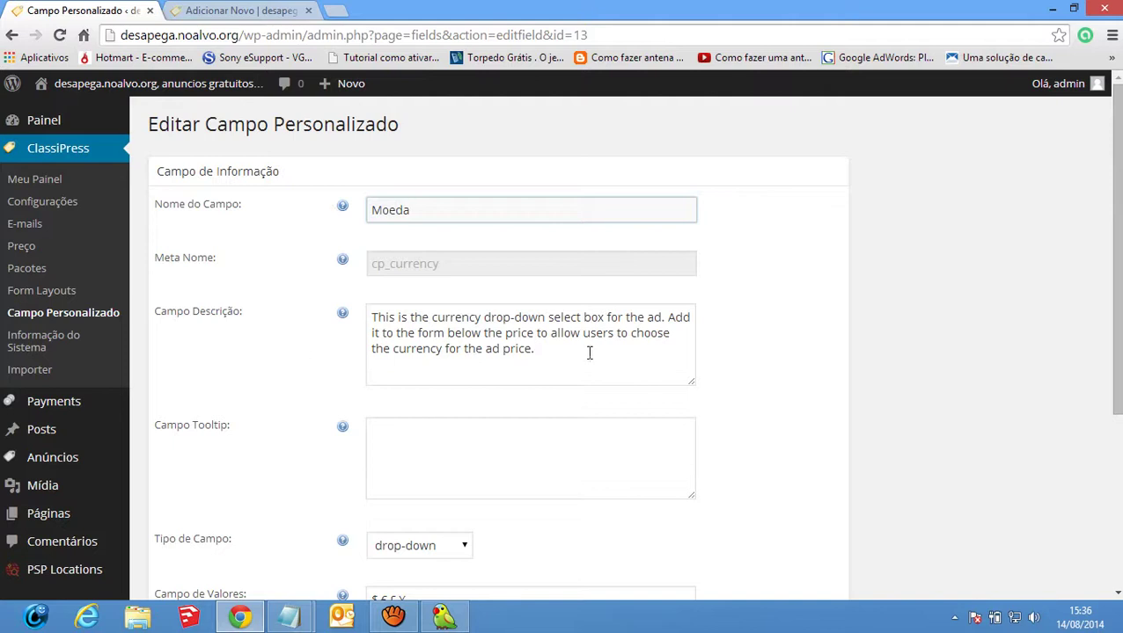
Translate the currency field's English description into Portuguese in Lingoes and copy the translated text
left_click_drag(589, 353, 356, 309)
key("ctrl+c")
left_click(444, 616)
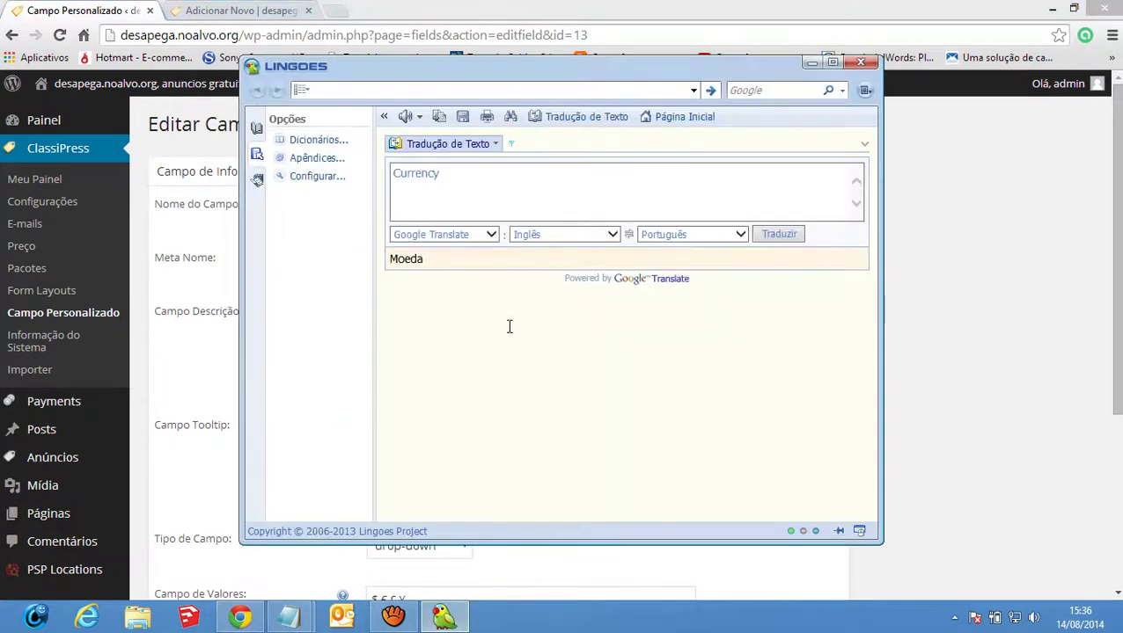
left_click(501, 195)
key("ctrl+v")
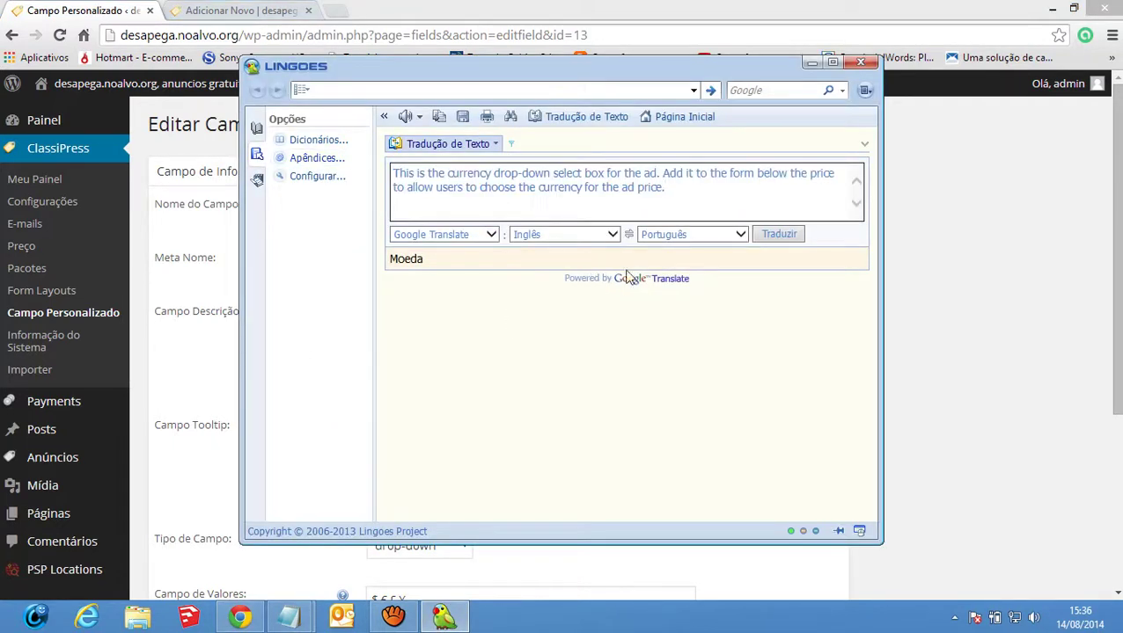
left_click(778, 234)
left_click_drag(791, 274, 351, 265)
key("ctrl+c")
Back in the browser, replace the whole description of the Moeda field with the copied Portuguese translation
left_click(195, 431)
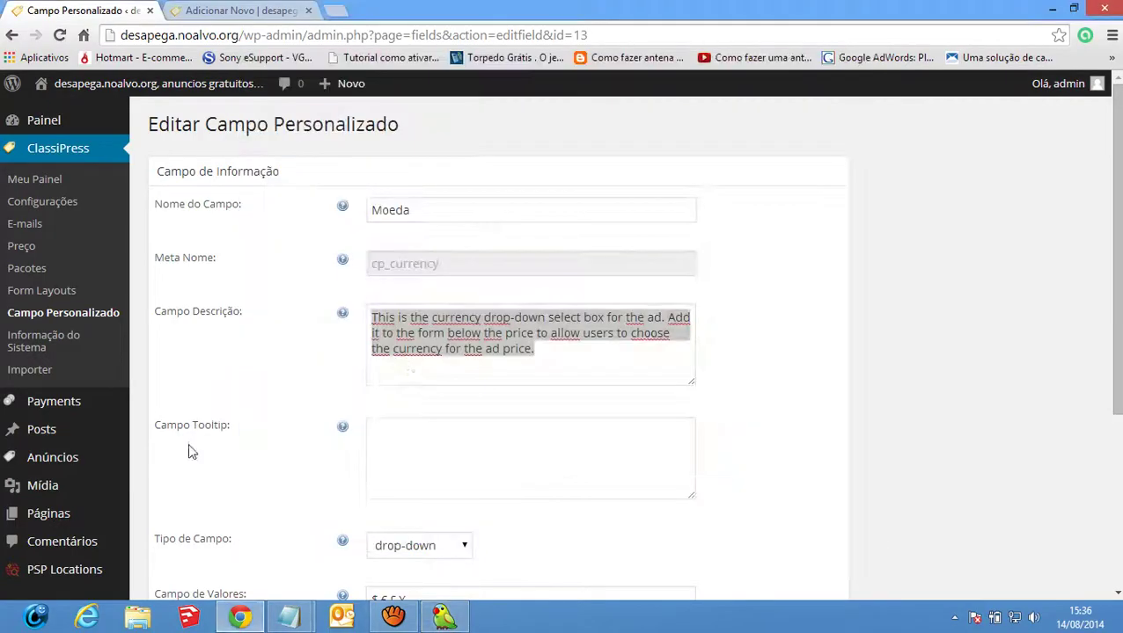
left_click(486, 323)
key("ctrl+a")
key("ctrl+v")
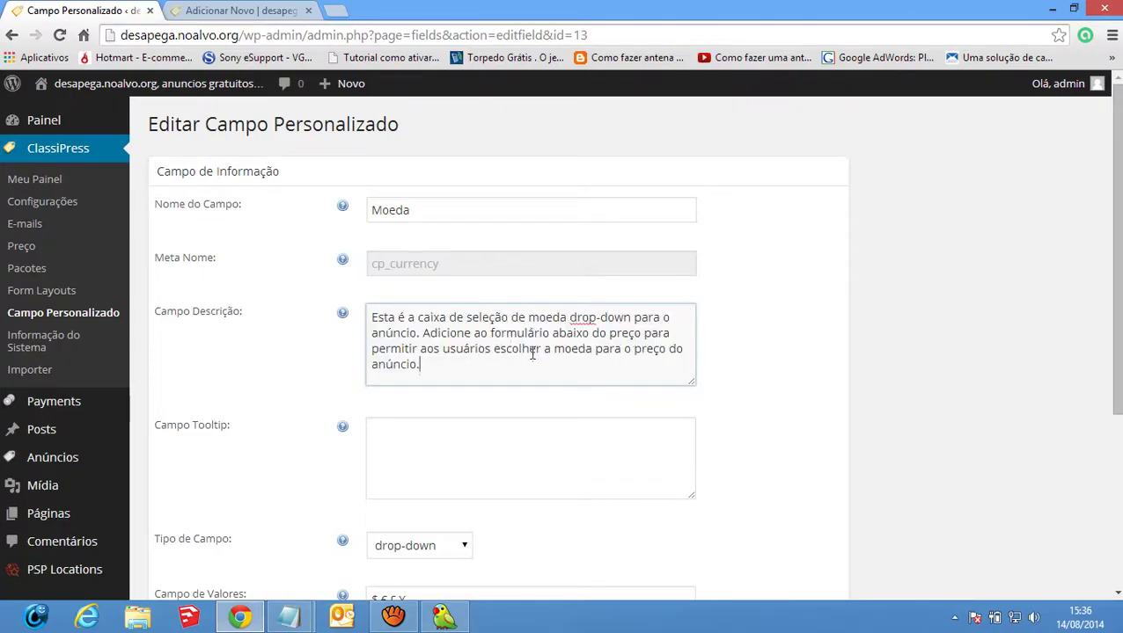
Add R$ followed by a comma at the start of the Moeda field's values and save the changes
scroll(505, 372, "down", 2)
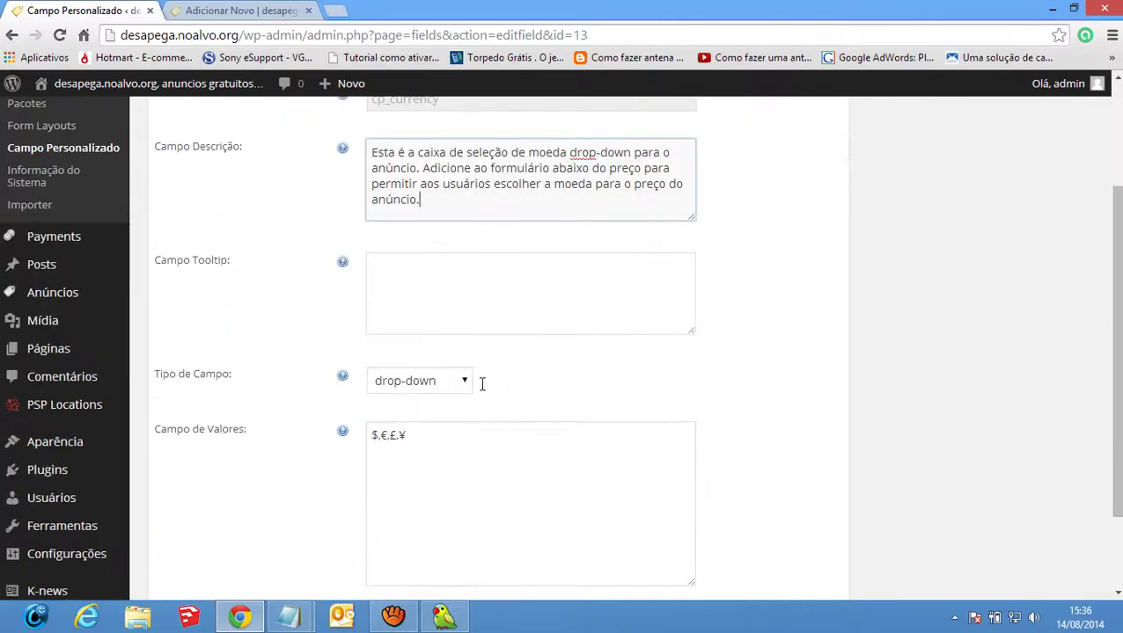
scroll(290, 452, "down", 2)
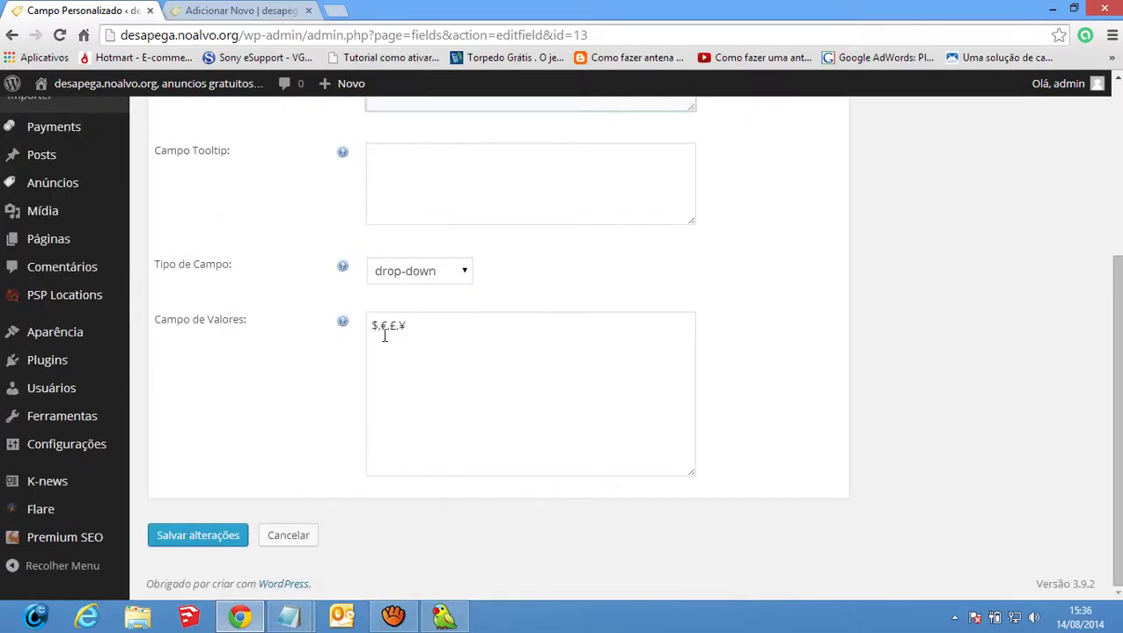
left_click(443, 334)
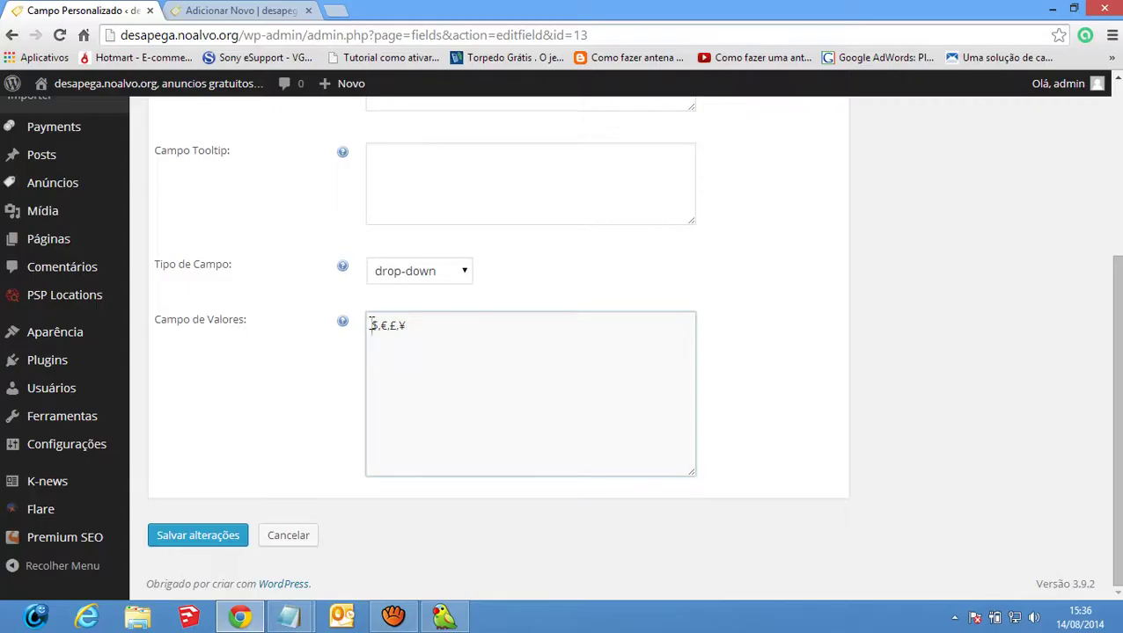
type("R$")
type(",")
left_click(196, 534)
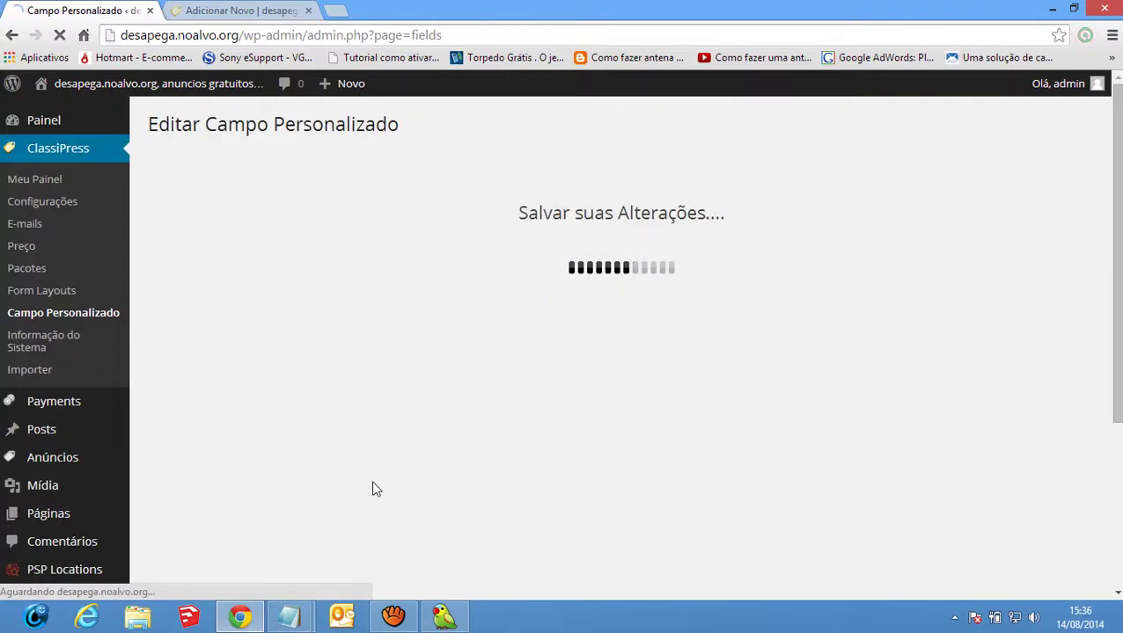
Look over the rest of the new ad form once more, then close that page
left_click(236, 9)
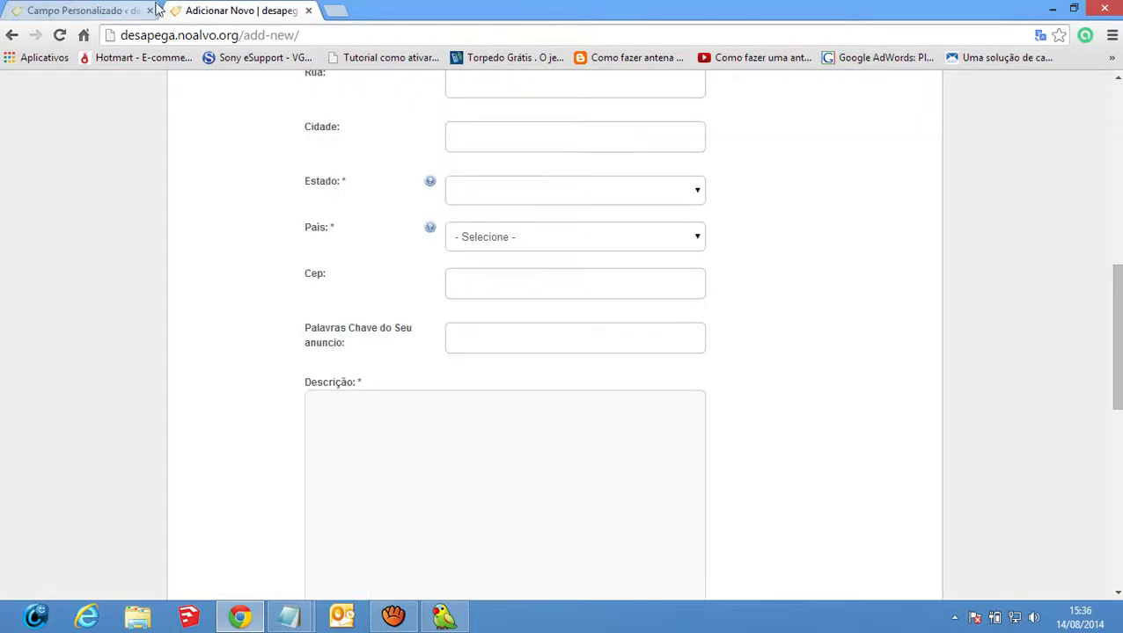
left_click(139, 11)
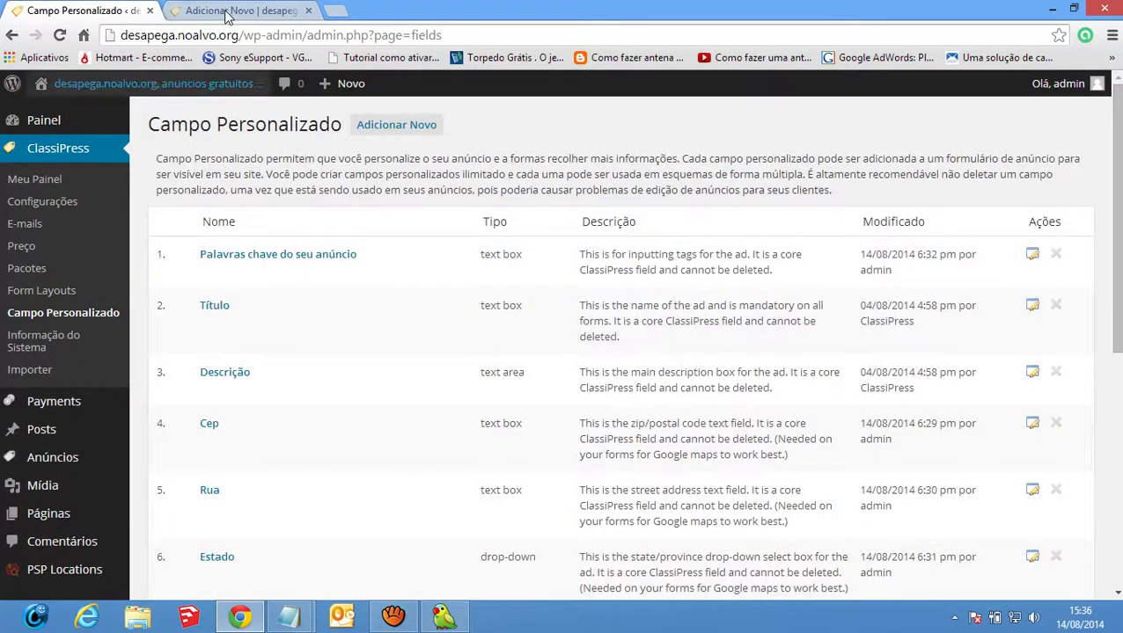
left_click(226, 11)
scroll(423, 335, "down", 5)
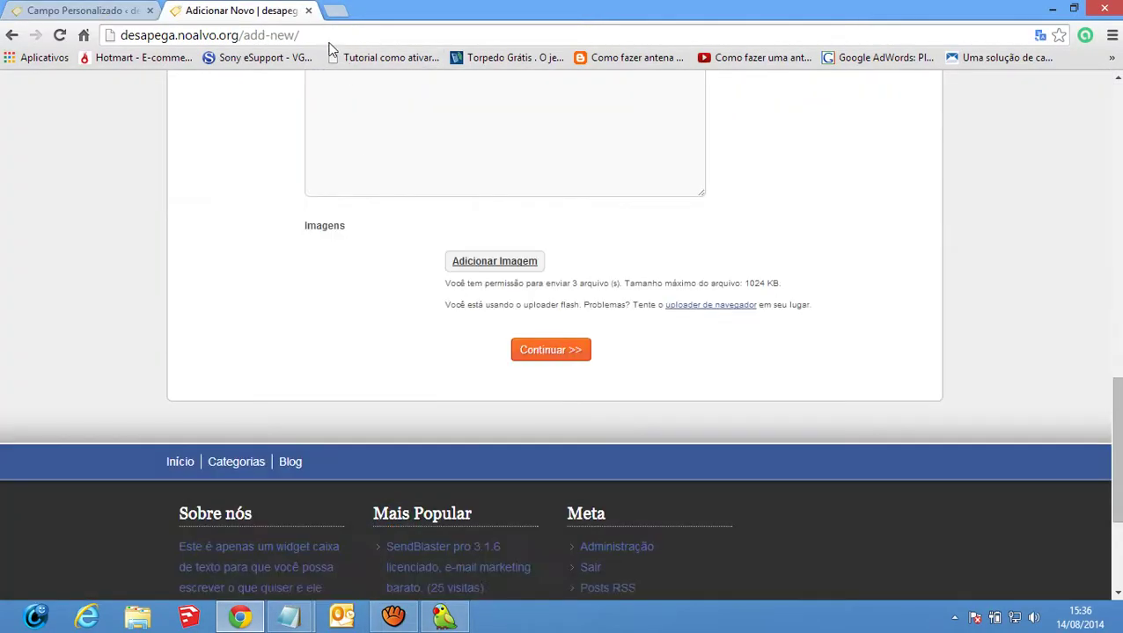
left_click(308, 11)
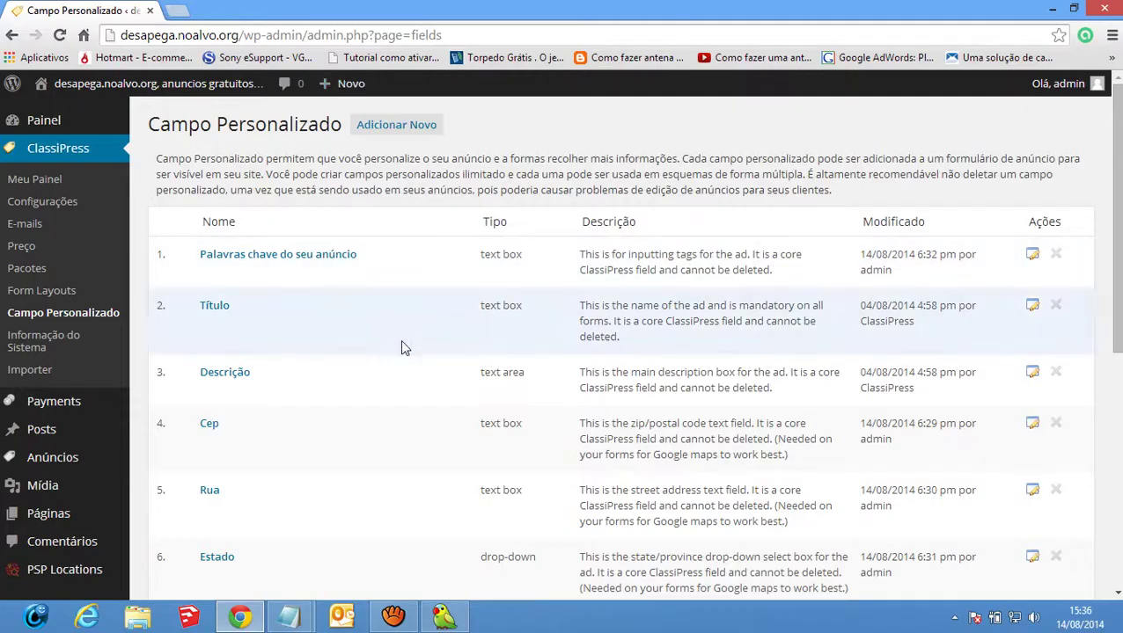
Open the Country custom field for editing and translate its name from English to Portuguese in Lingoes
scroll(404, 348, "down", 4)
scroll(405, 349, "down", 1)
scroll(406, 370, "down", 1)
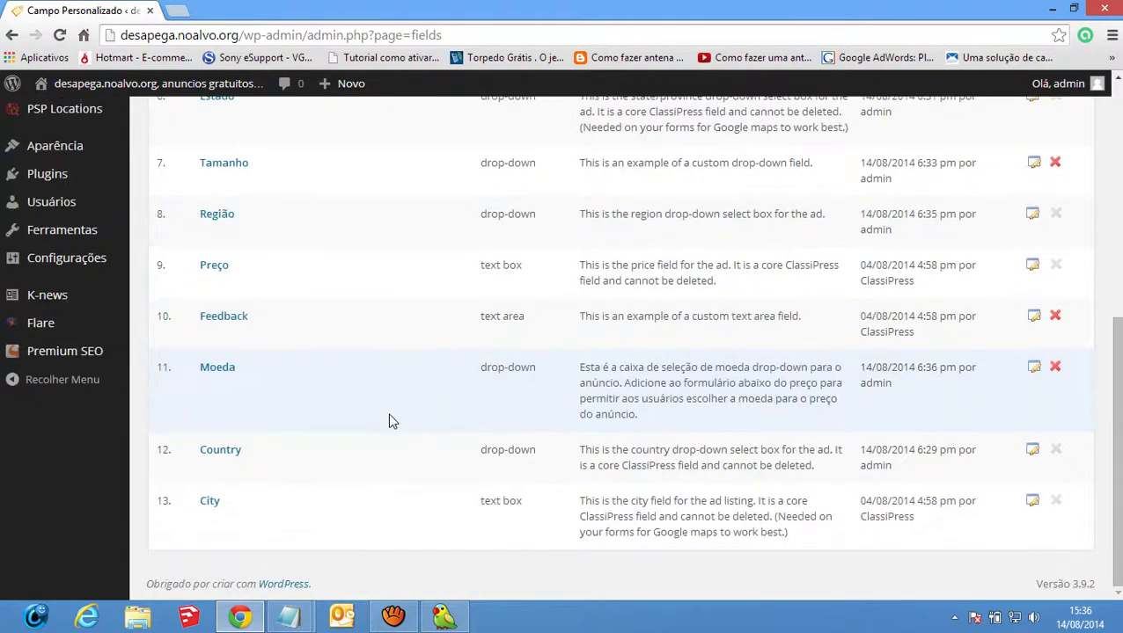
left_click(1031, 450)
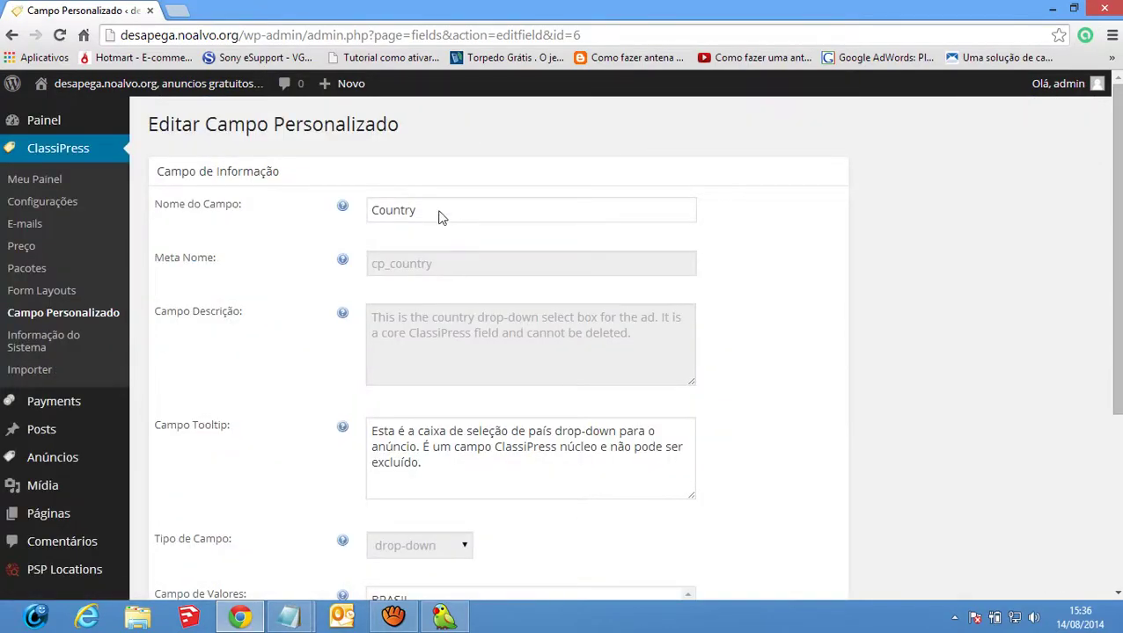
double_click(372, 211)
key("ctrl+c")
left_click(443, 616)
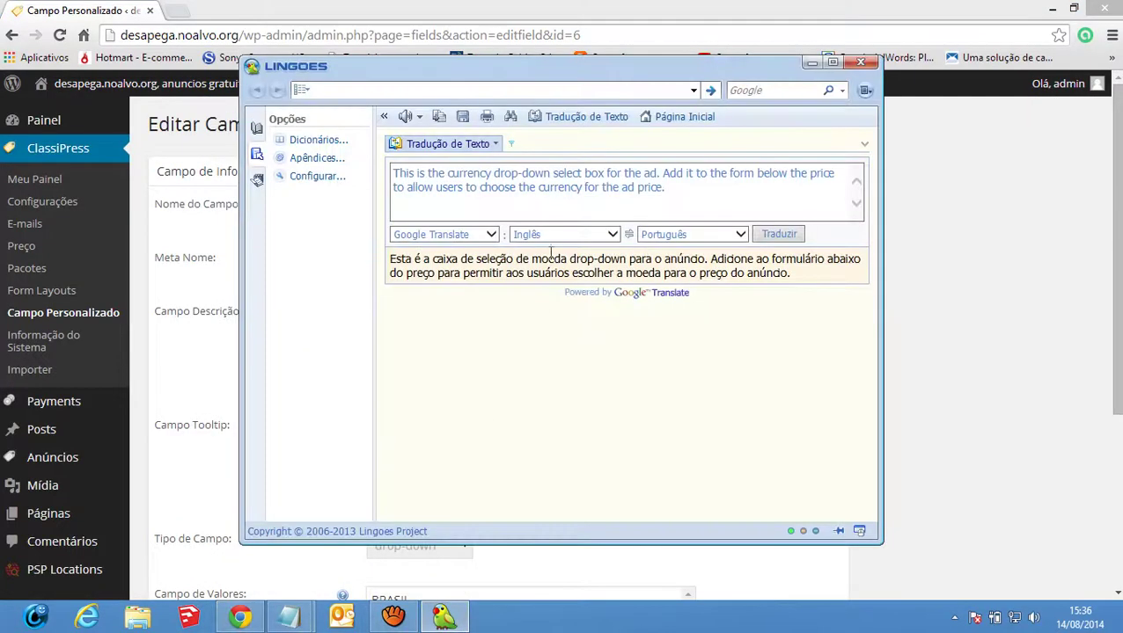
triple_click(536, 196)
key("ctrl+v")
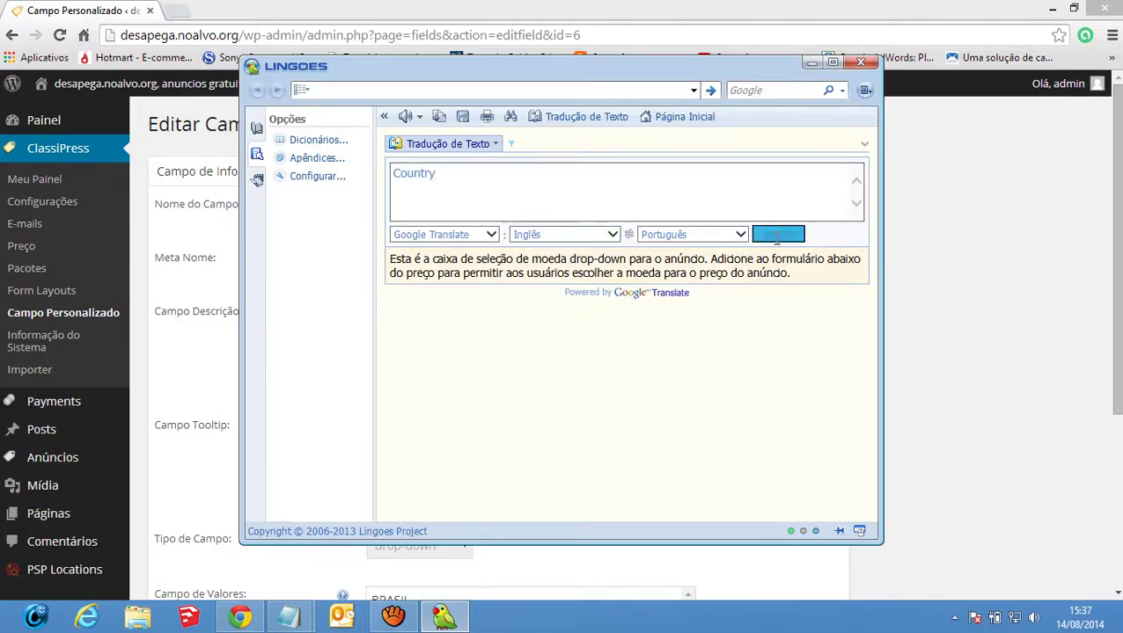
left_click(779, 234)
Return to the browser, rename the Country field as País and save the changes
left_click(221, 381)
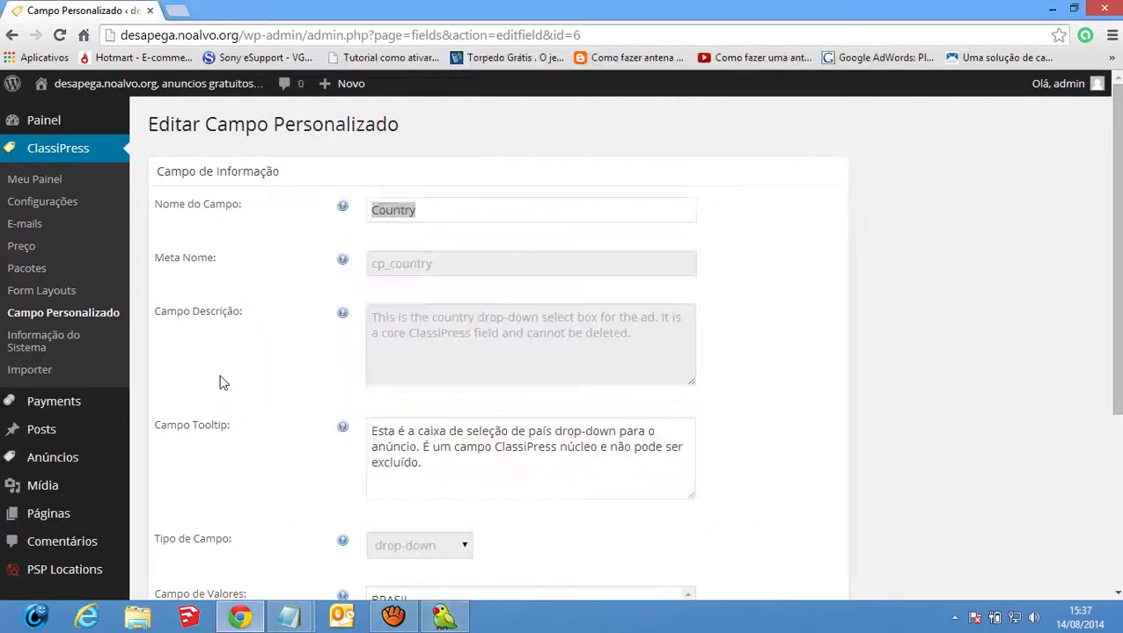
left_click(438, 216)
key("ctrl+a")
type("Pa")
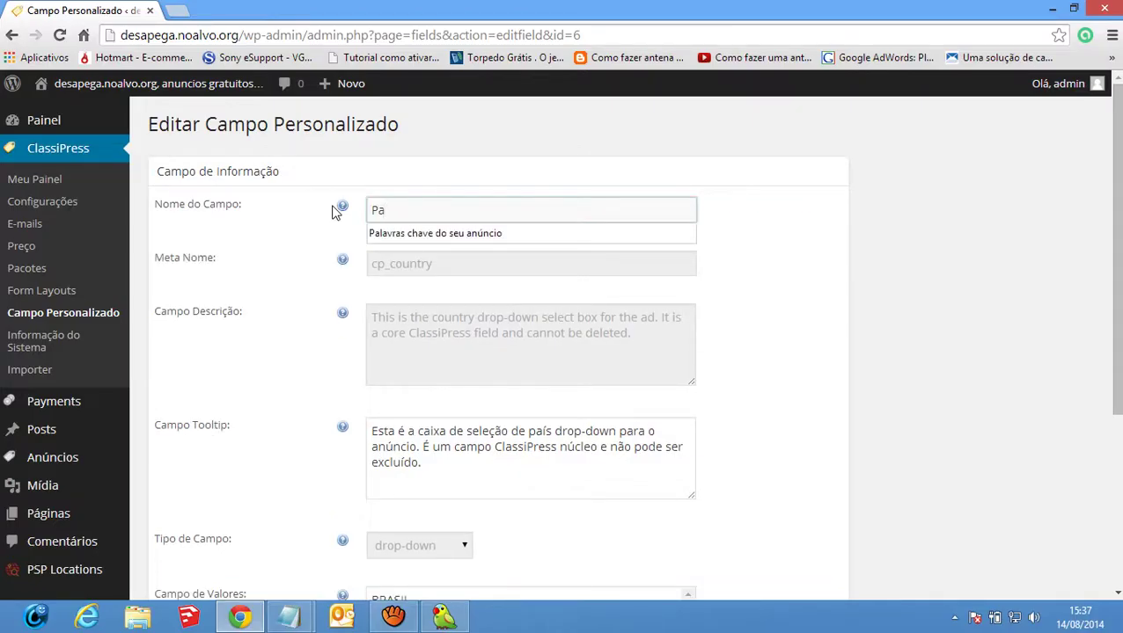
type("i")
key("BackSpace")
type("íz")
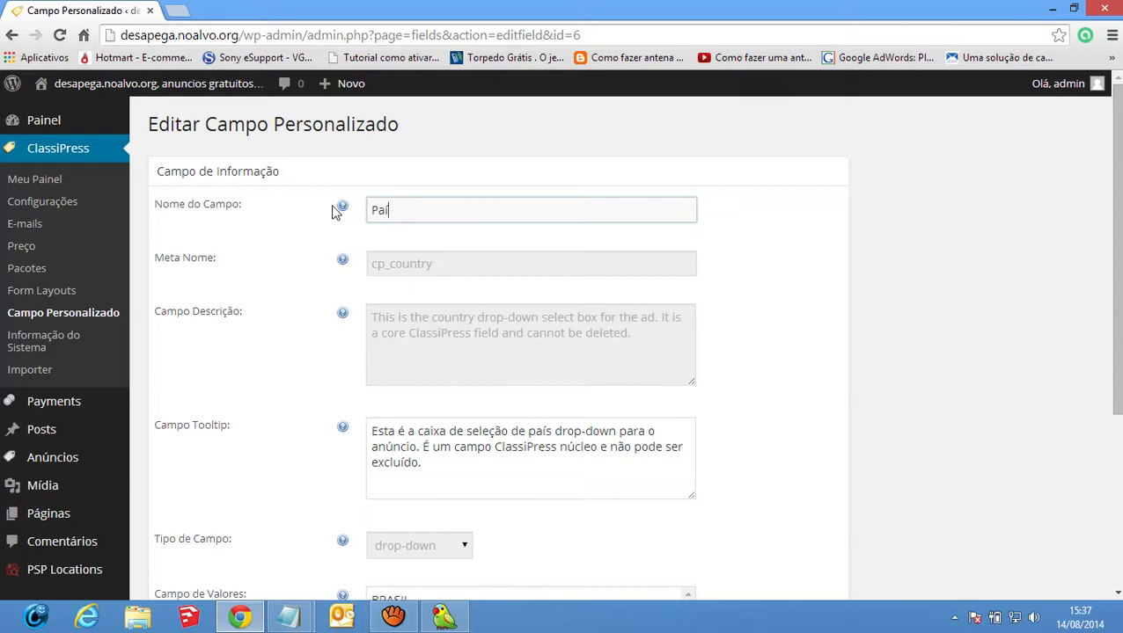
left_click(295, 290)
scroll(301, 298, "down", 3)
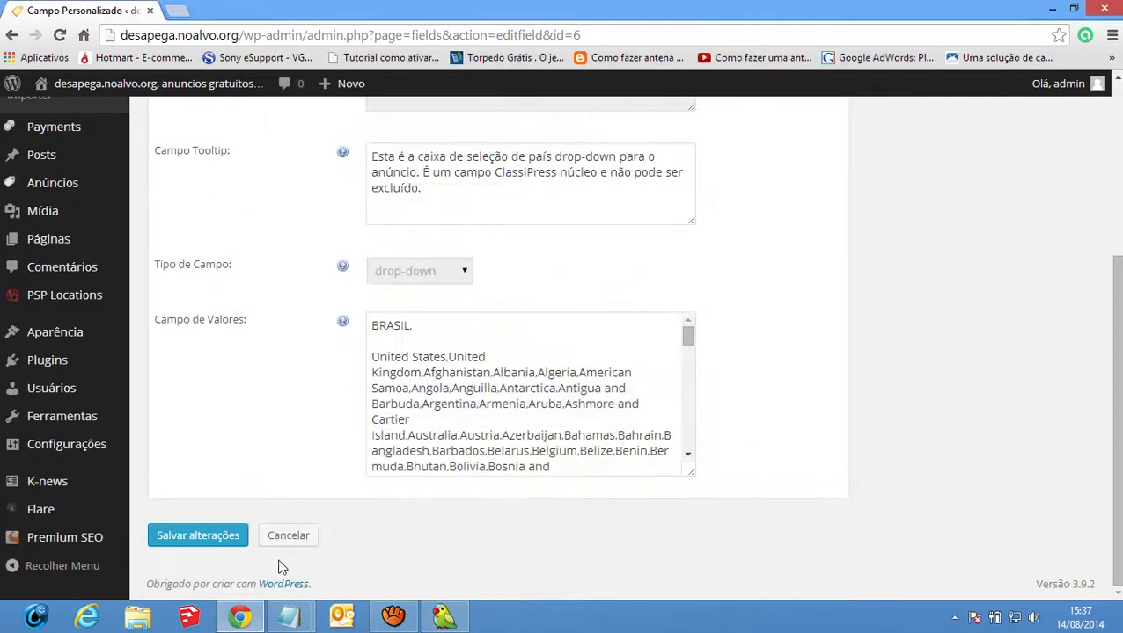
left_click(220, 536)
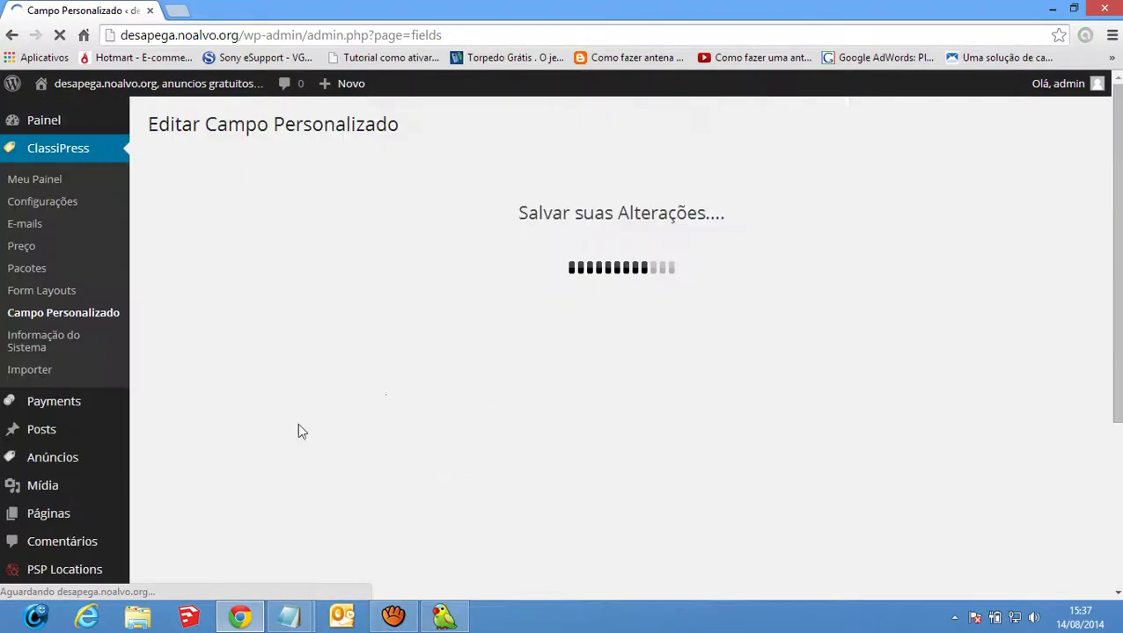
Open the City custom field for editing and translate the word City into Portuguese in Lingoes
scroll(432, 379, "down", 6)
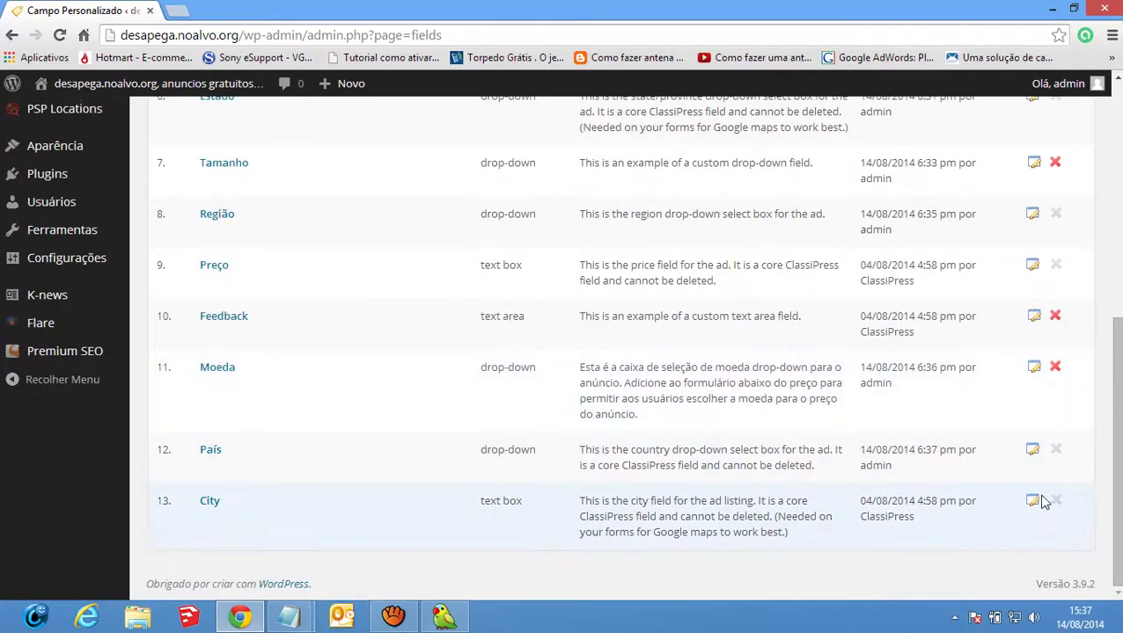
left_click(1034, 506)
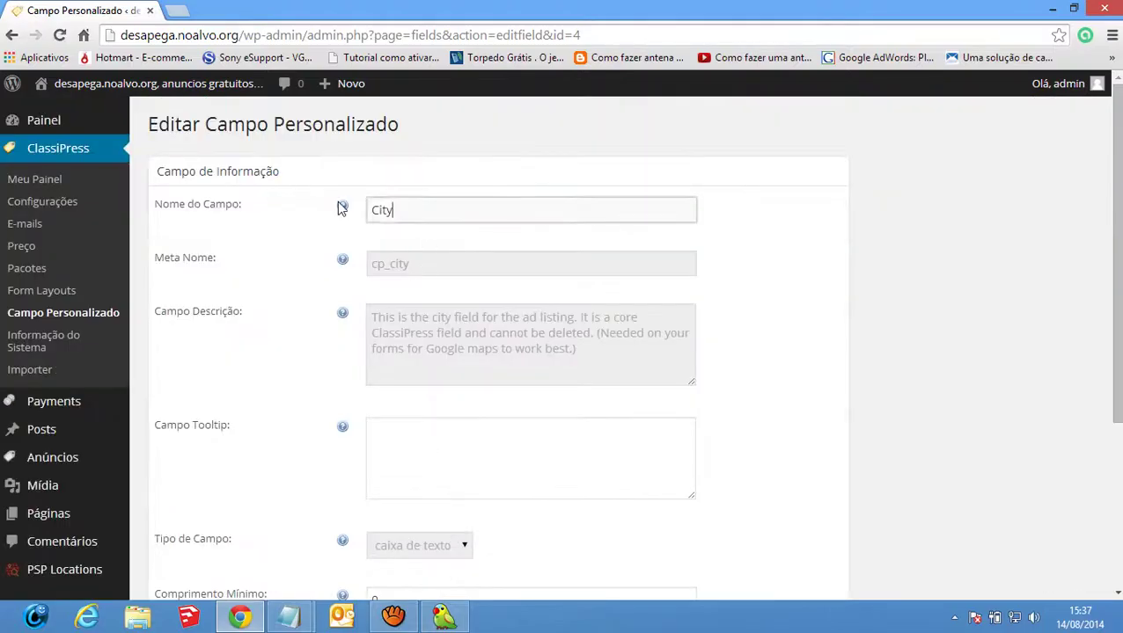
left_click(444, 616)
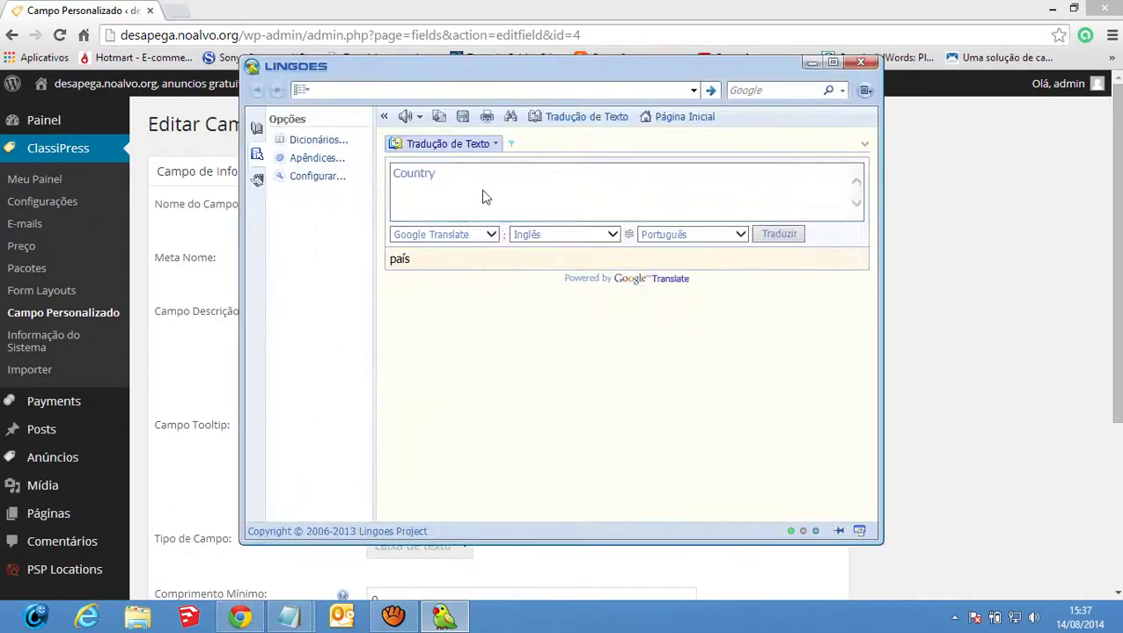
type("City")
left_click(778, 234)
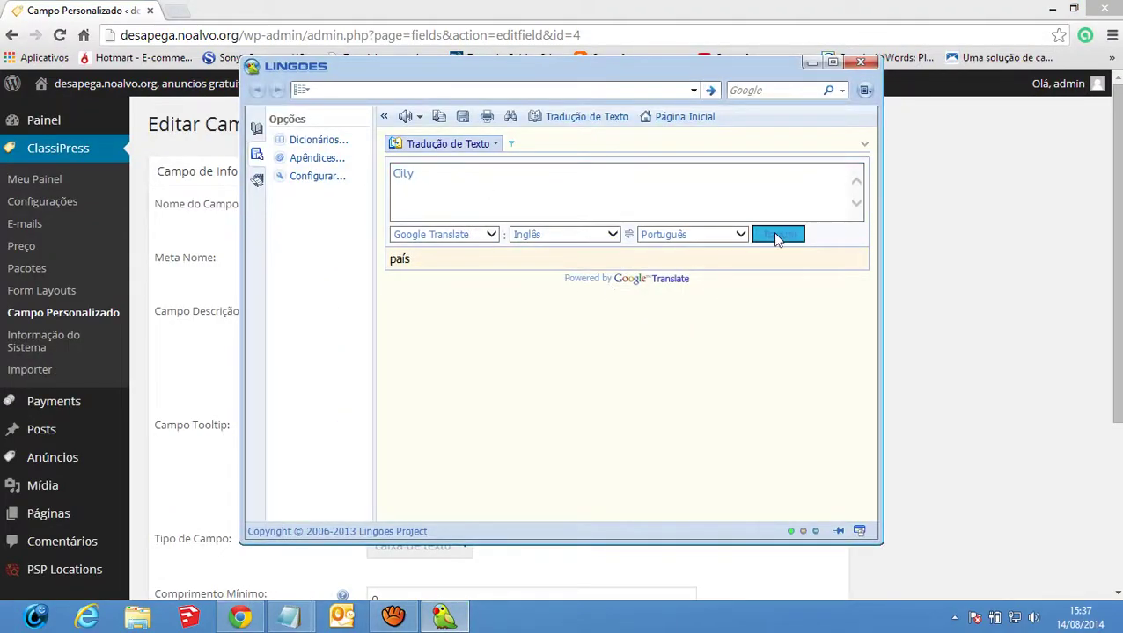
Return to the browser, rename the City field as Cidade and save the changes
left_click(160, 269)
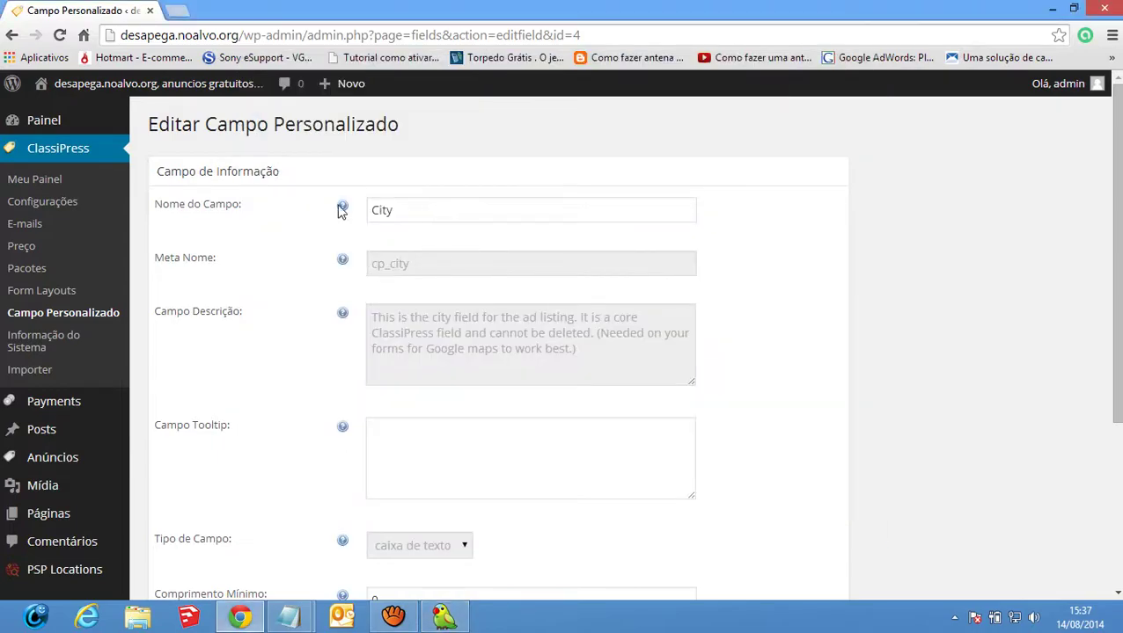
type("Cidade")
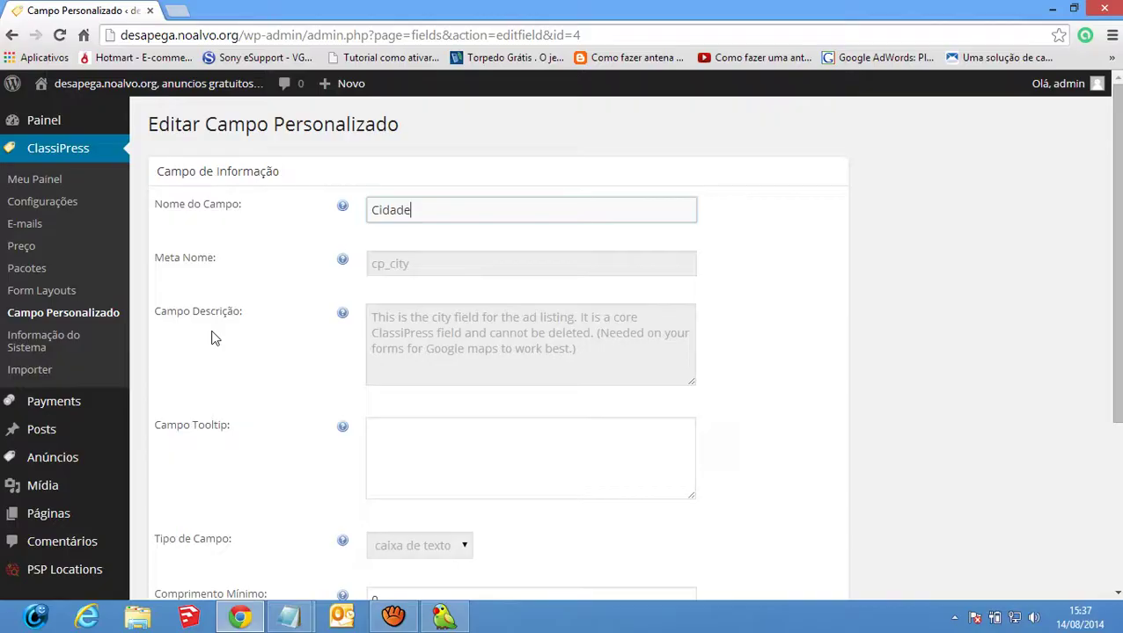
scroll(213, 338, "down", 2)
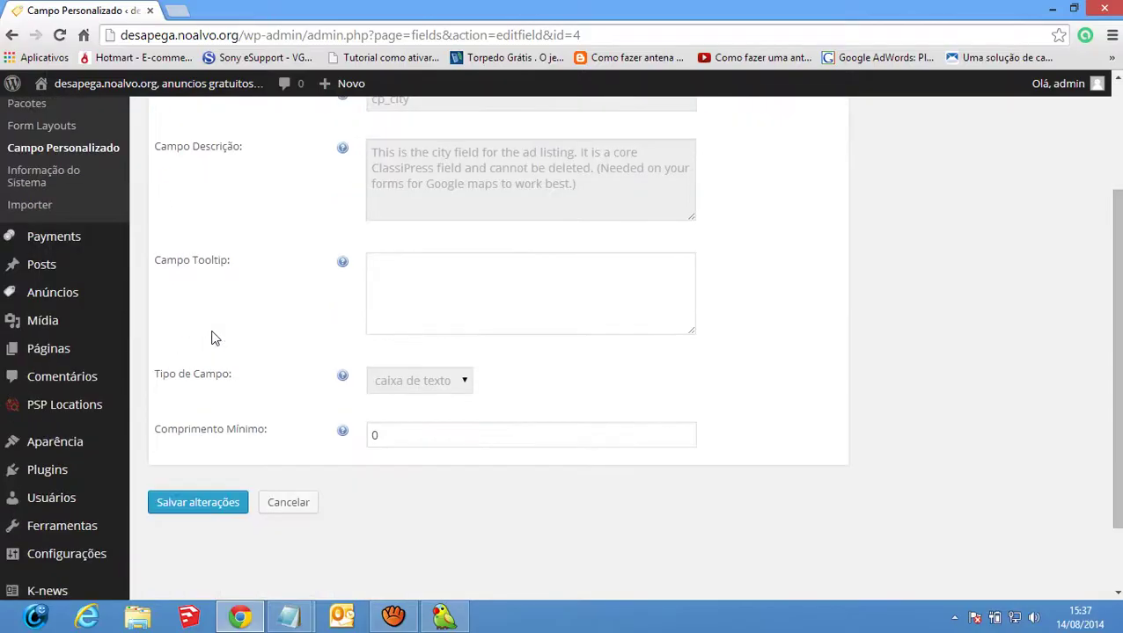
left_click(194, 501)
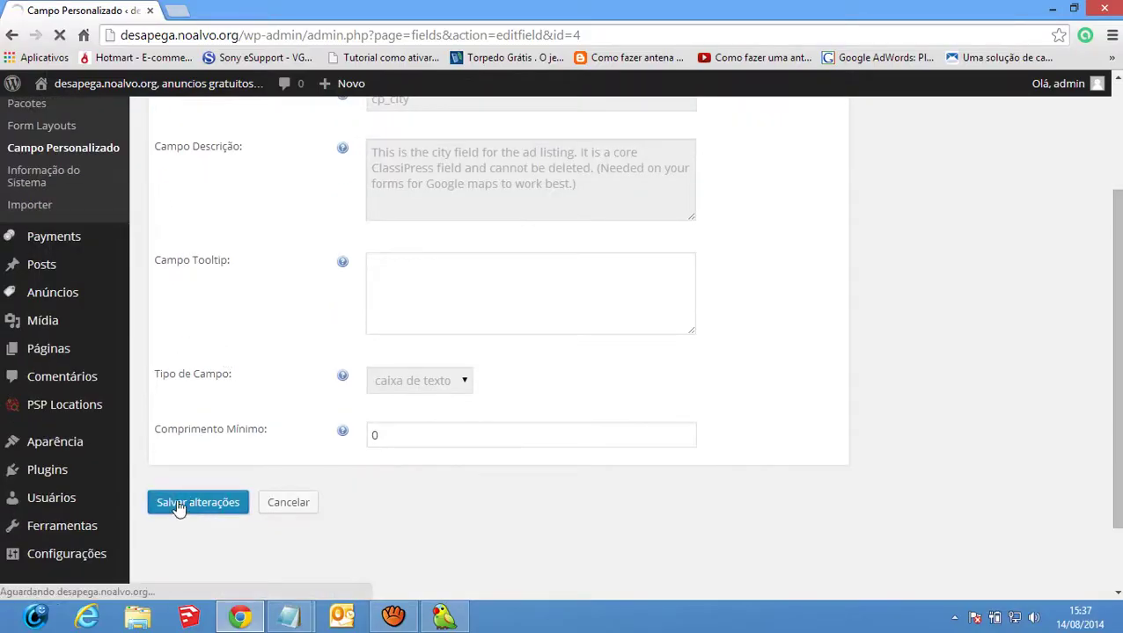
Open the ClassiPress settings and look through the general options as far as the home page message
left_click(393, 618)
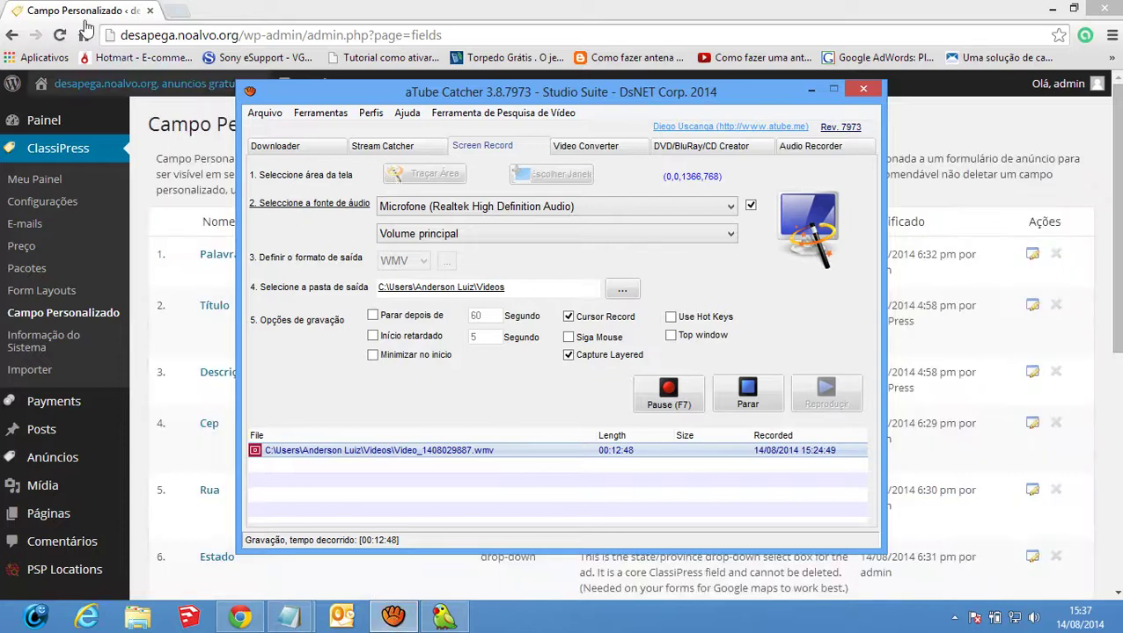
left_click(74, 8)
left_click(393, 618)
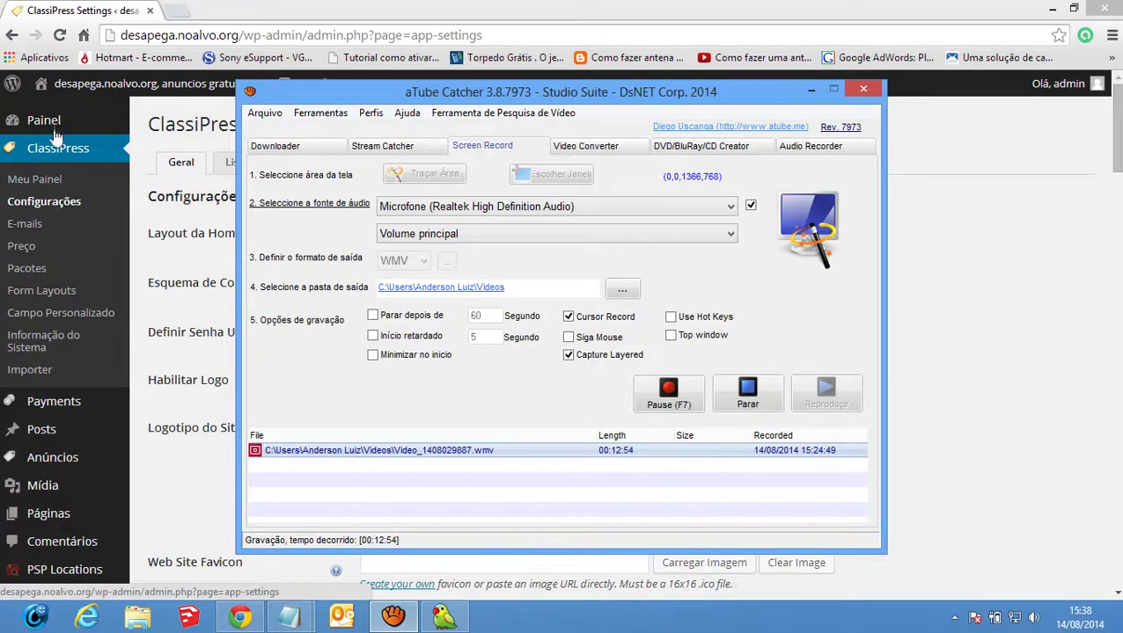
left_click(55, 18)
scroll(401, 252, "down", 4)
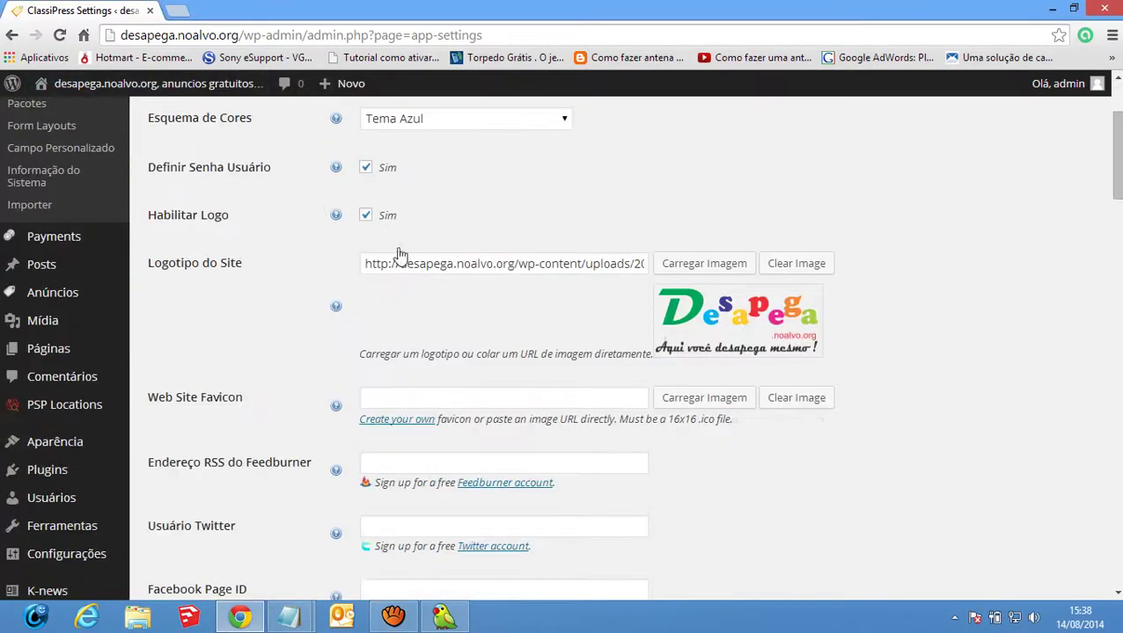
scroll(297, 290, "down", 6)
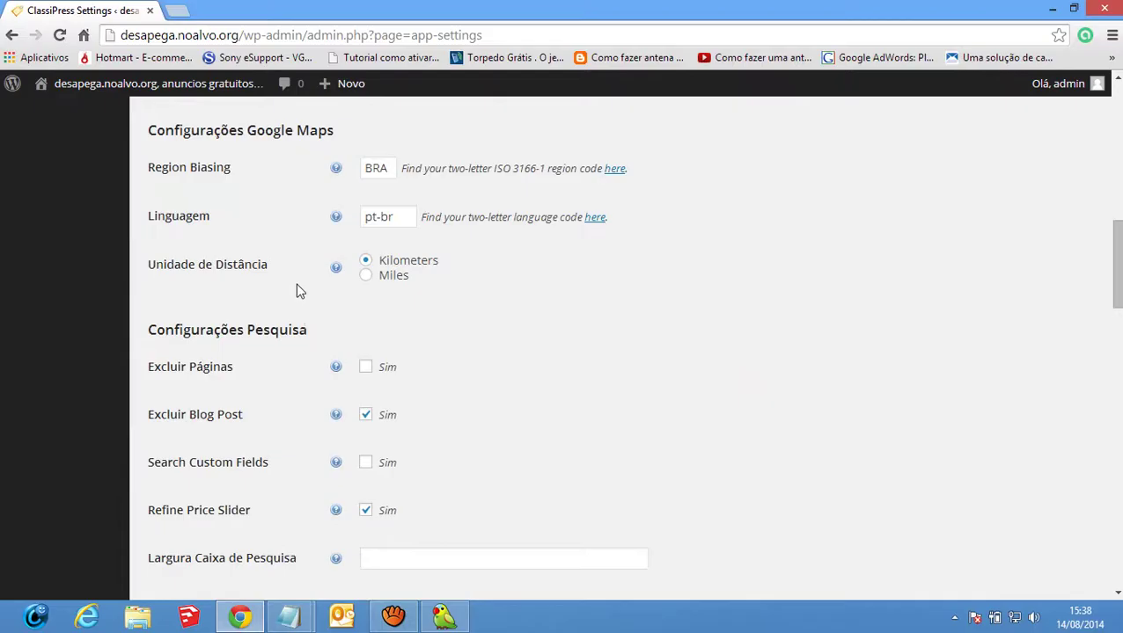
scroll(463, 313, "up", 4)
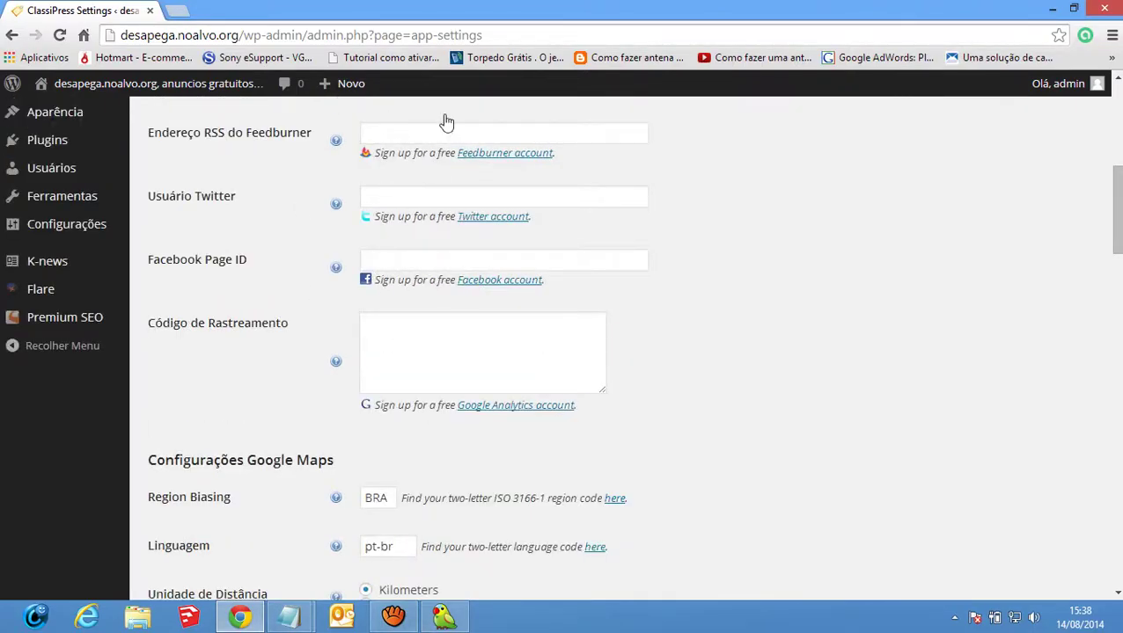
scroll(684, 328, "down", 8)
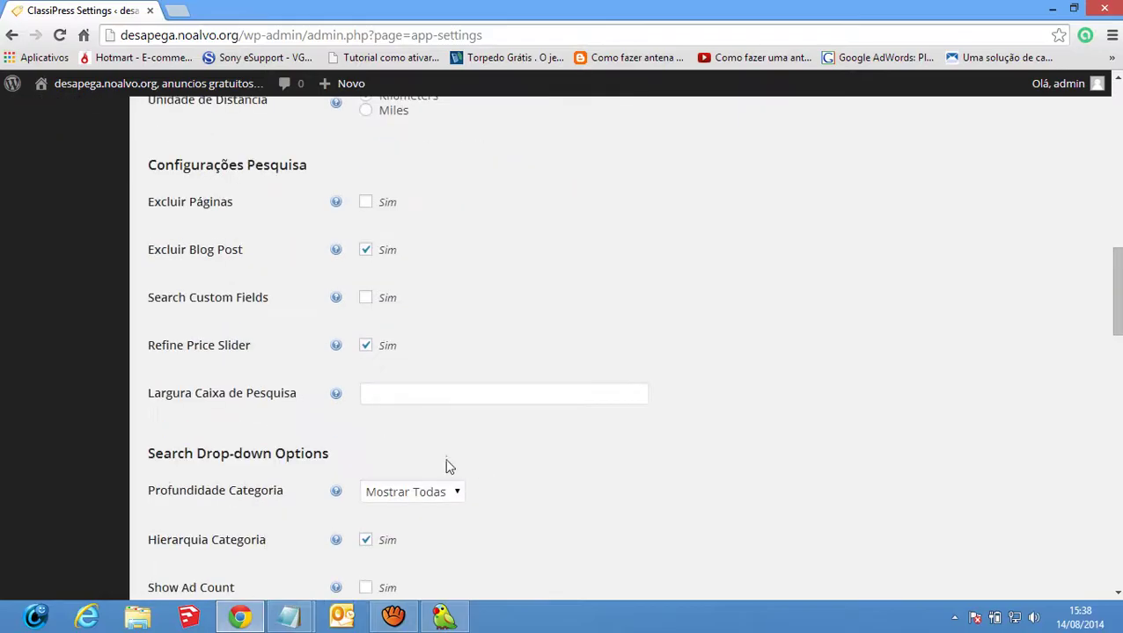
scroll(411, 557, "down", 6)
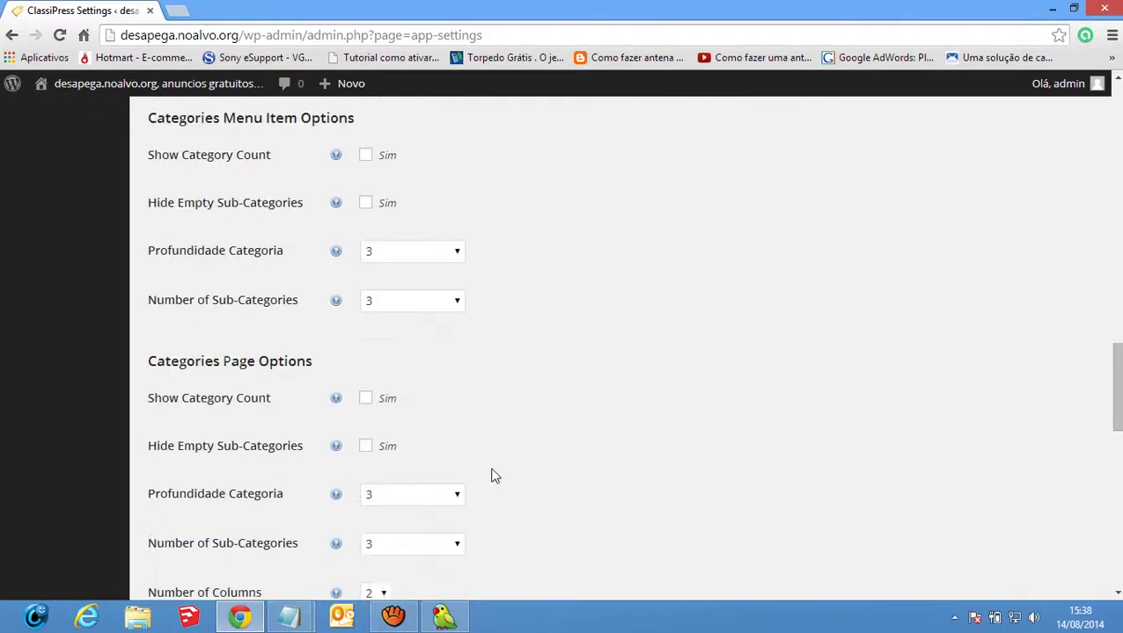
scroll(649, 425, "down", 3)
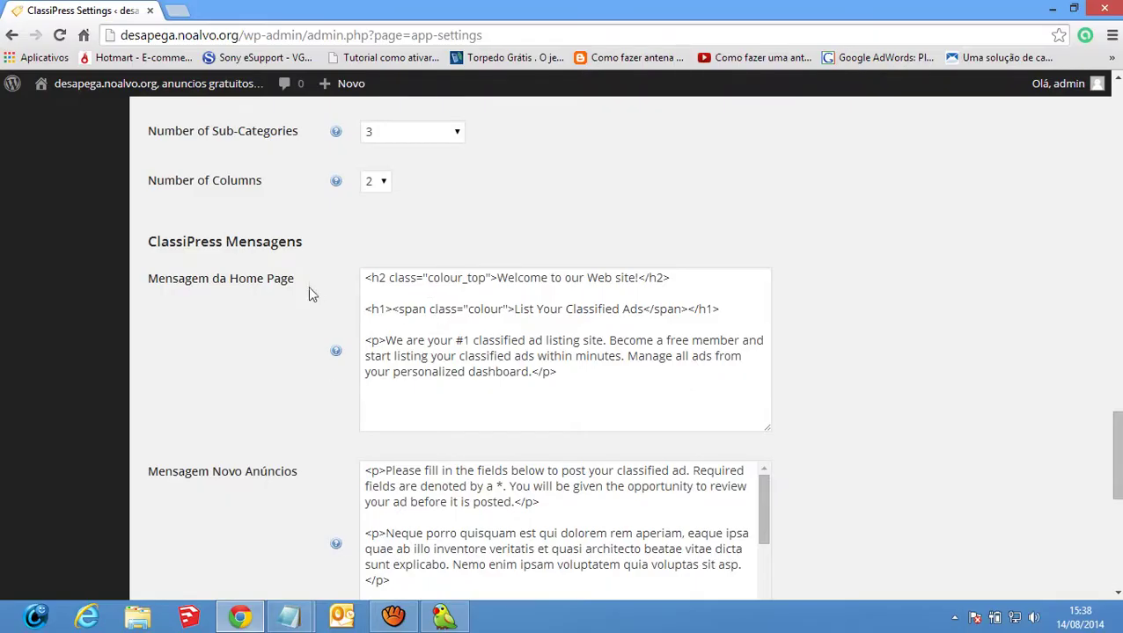
Open desapega.noalvo.org in a new browser tab and look over the home page for the welcome message
left_click(176, 11)
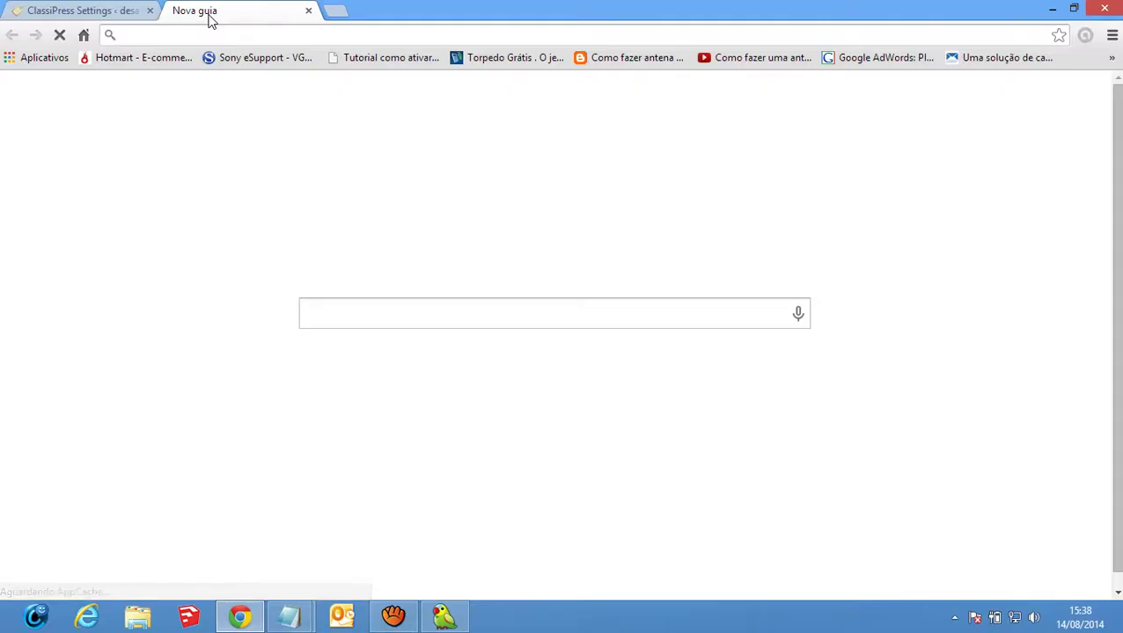
type("des")
key("Return")
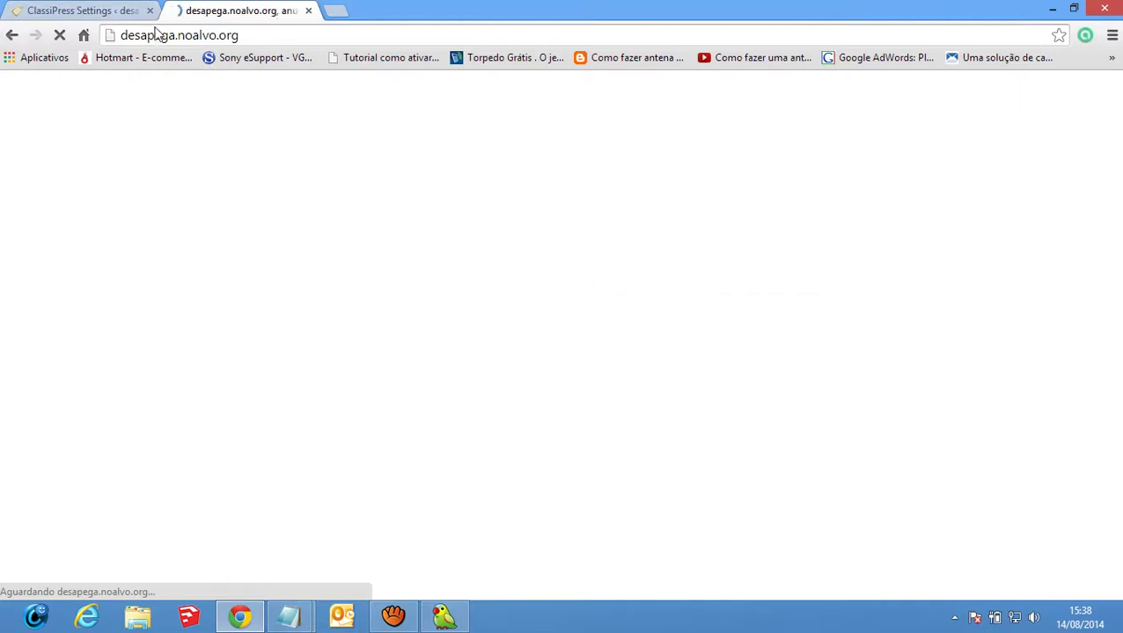
scroll(951, 335, "down", 2)
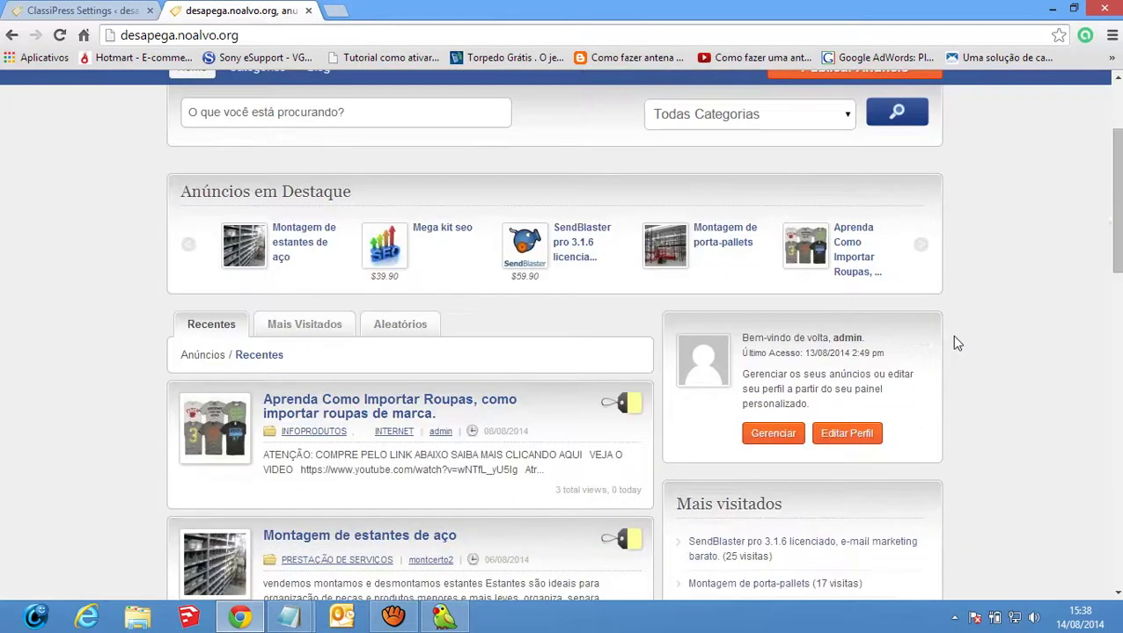
scroll(814, 353, "down", 1)
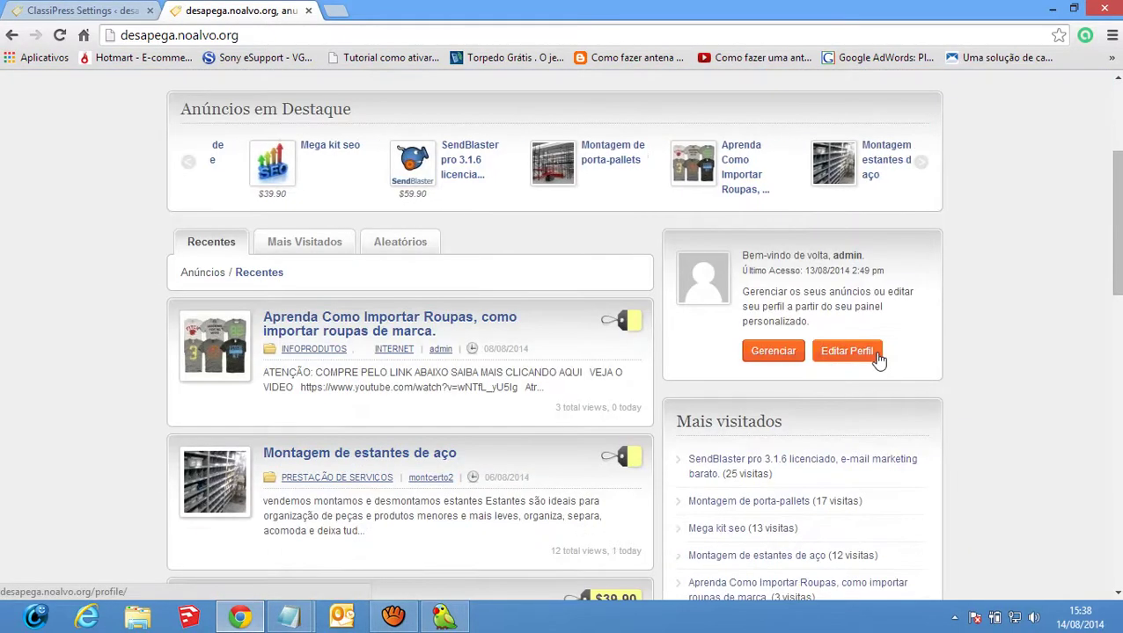
scroll(880, 361, "down", 2)
scroll(882, 363, "down", 2)
scroll(871, 387, "up", 2)
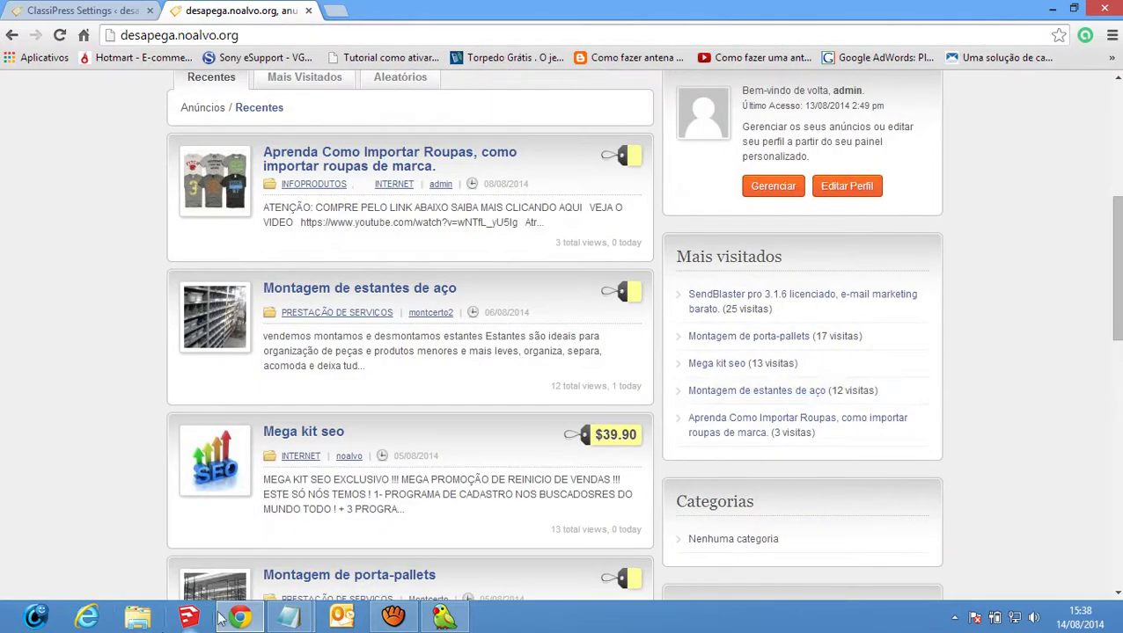
Close the site's tab and highlight the paragraph and the "Welcome to our Web site" heading in the home page message
left_click(307, 11)
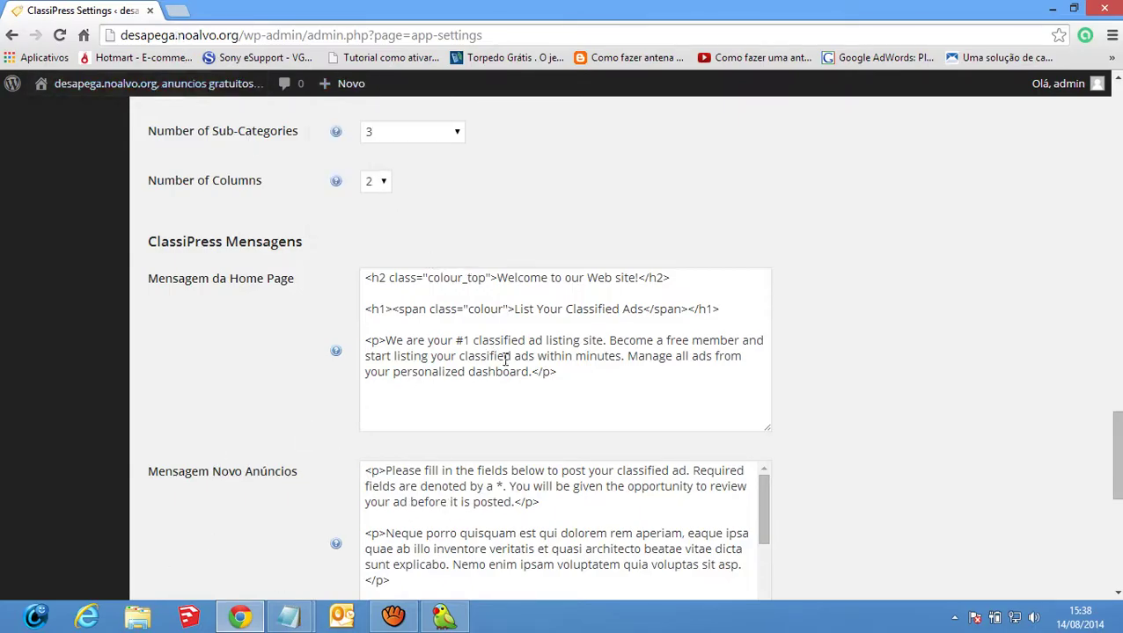
left_click_drag(531, 374, 385, 342)
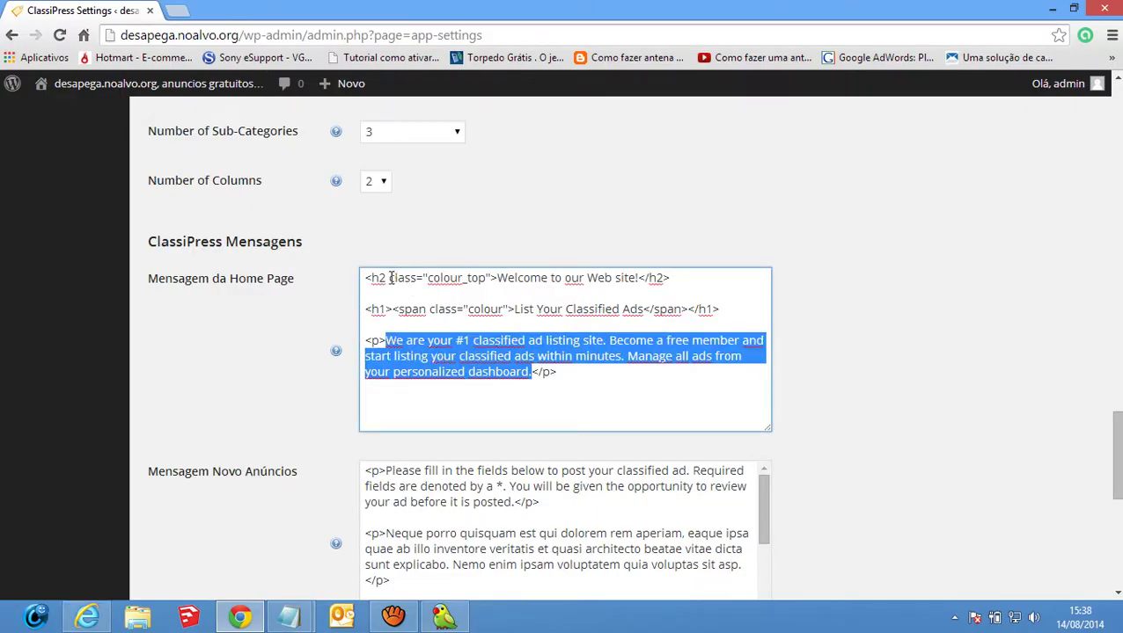
left_click_drag(499, 278, 637, 282)
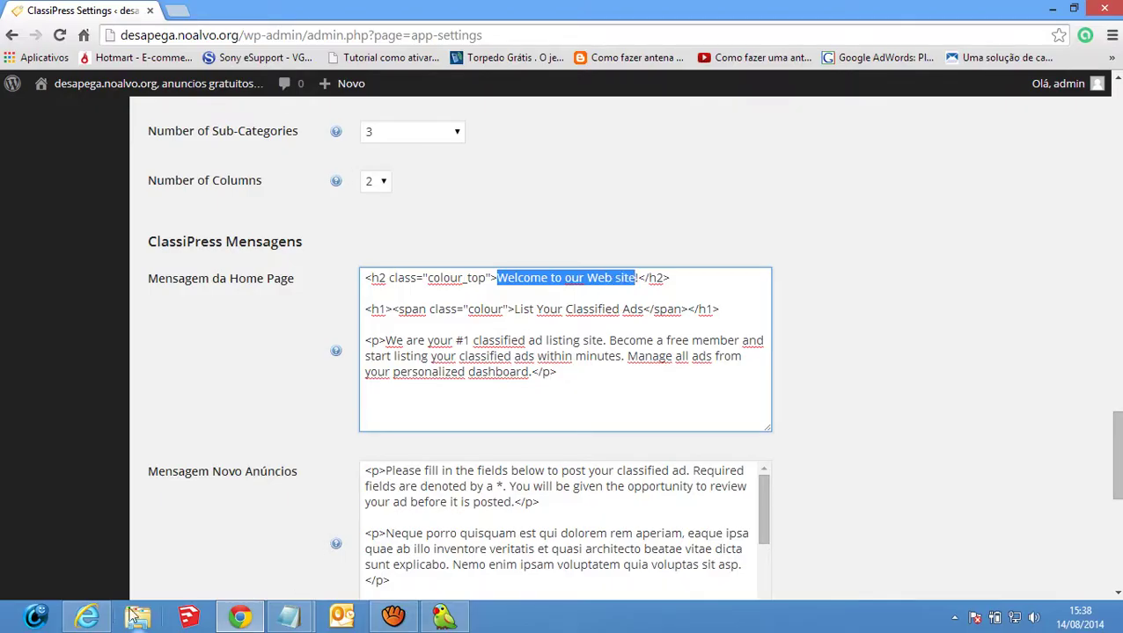
Switch to Internet Explorer, open desapega.noalvo.org in a maximized window and examine the welcome message shown to visitors
left_click(87, 617)
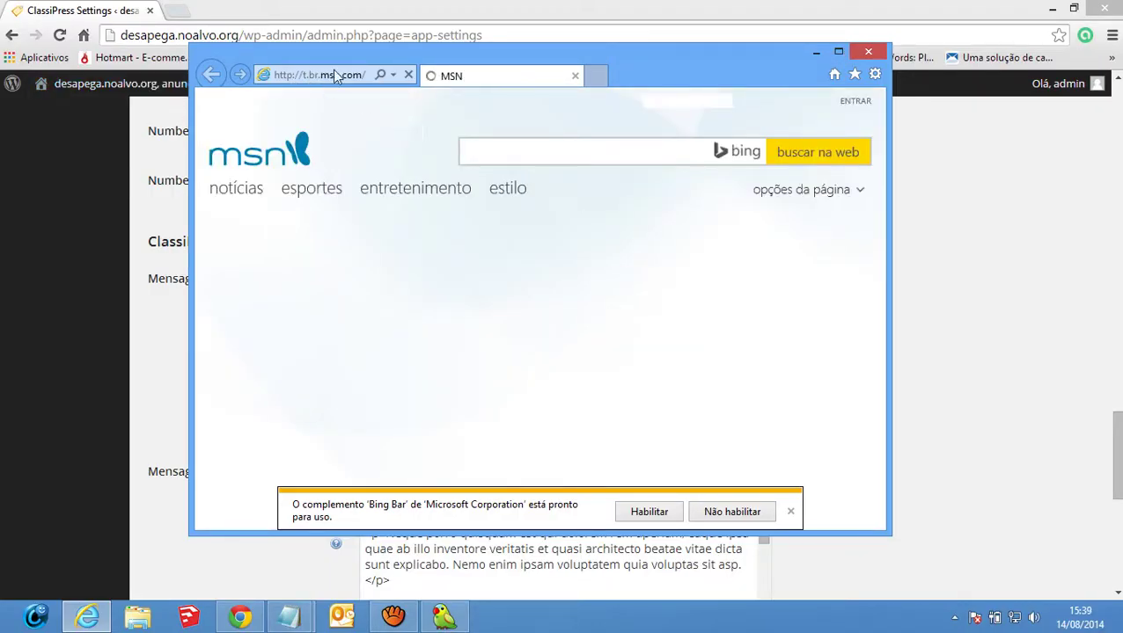
left_click(334, 74)
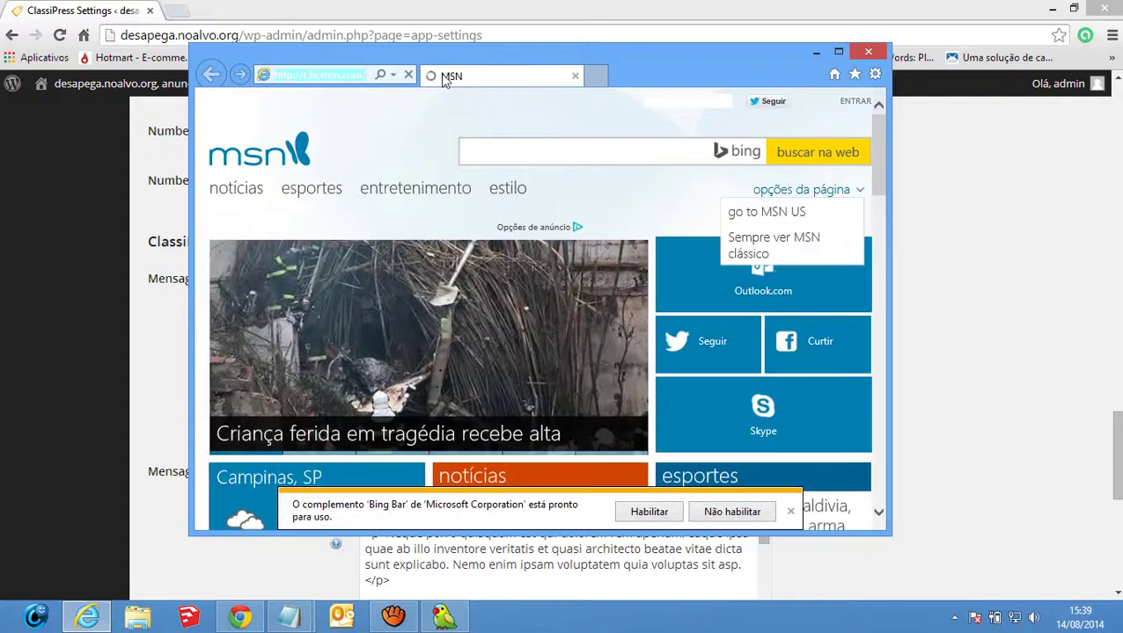
type("d")
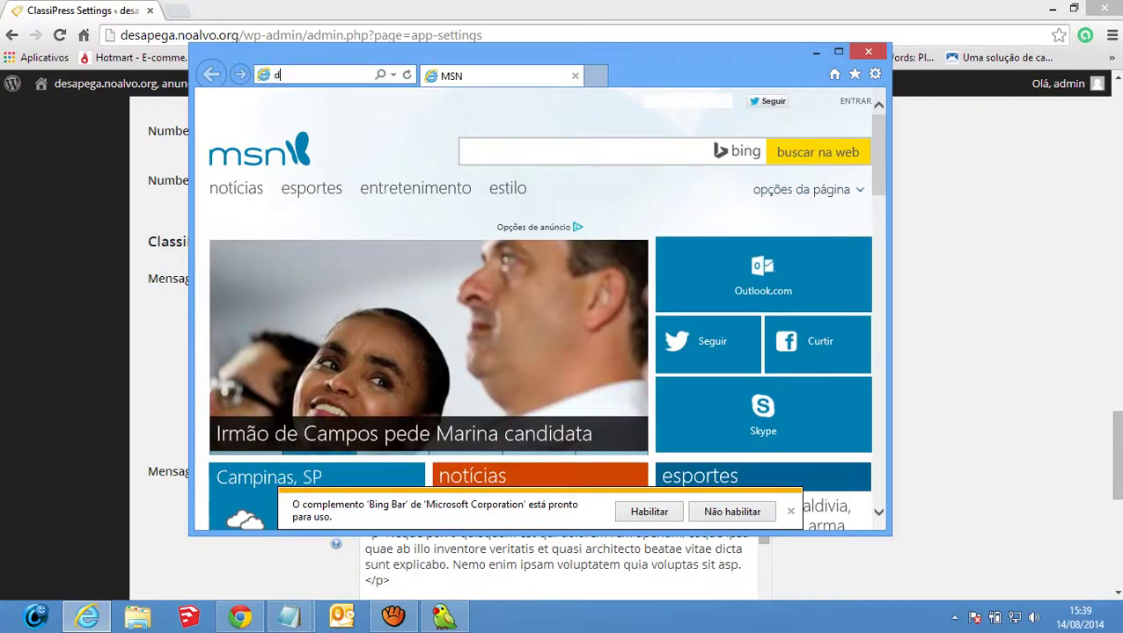
type("esape")
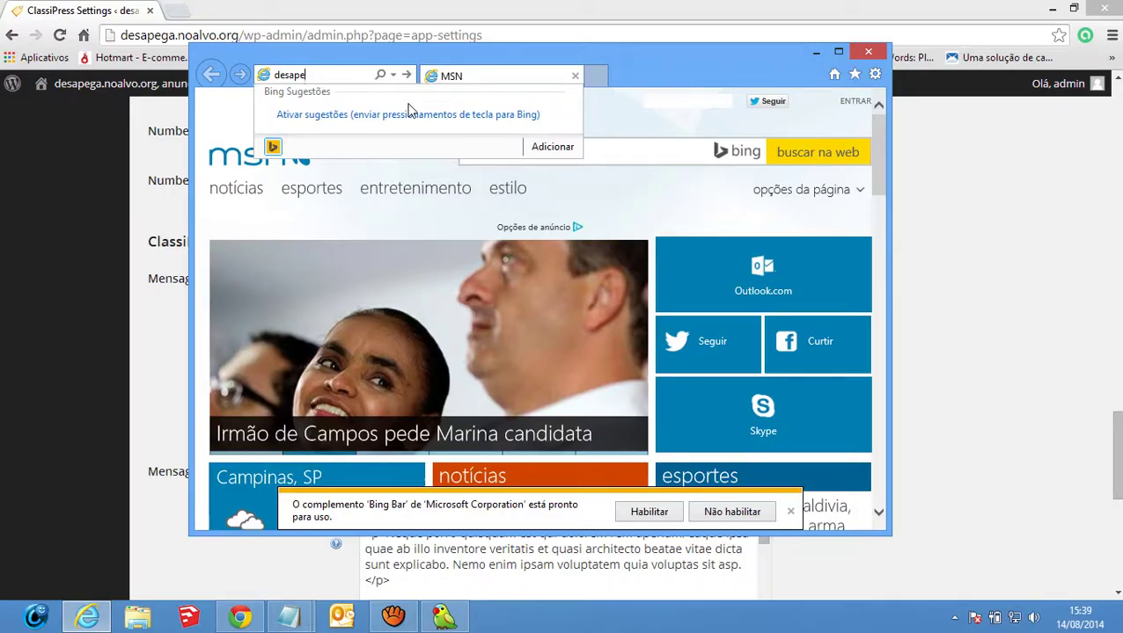
type("ga.noalvo")
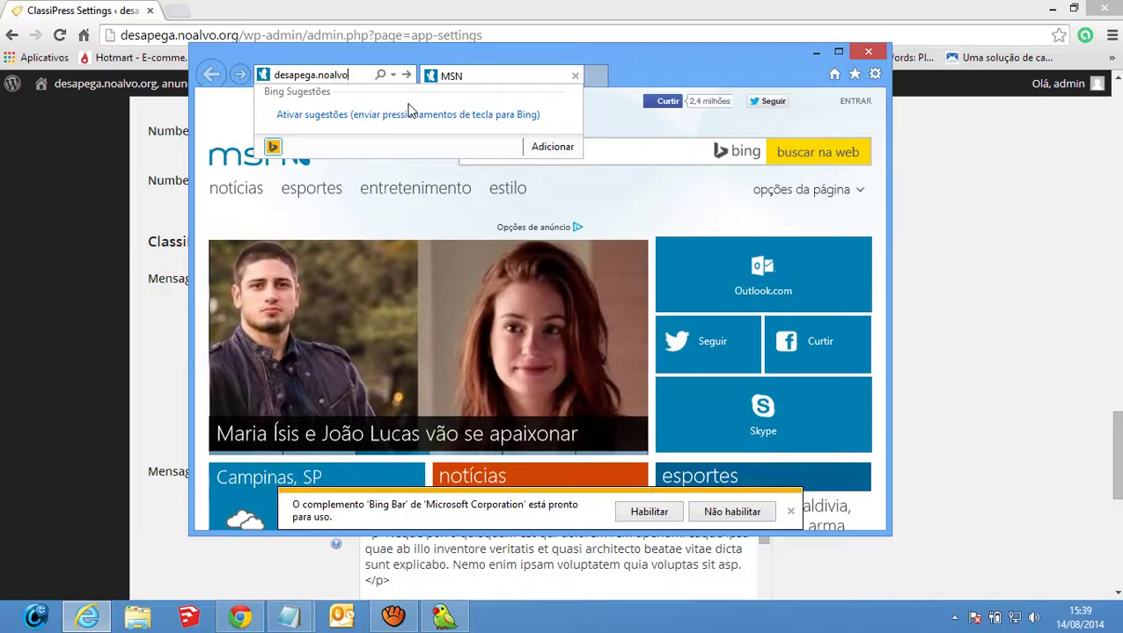
type(".org")
key("Return")
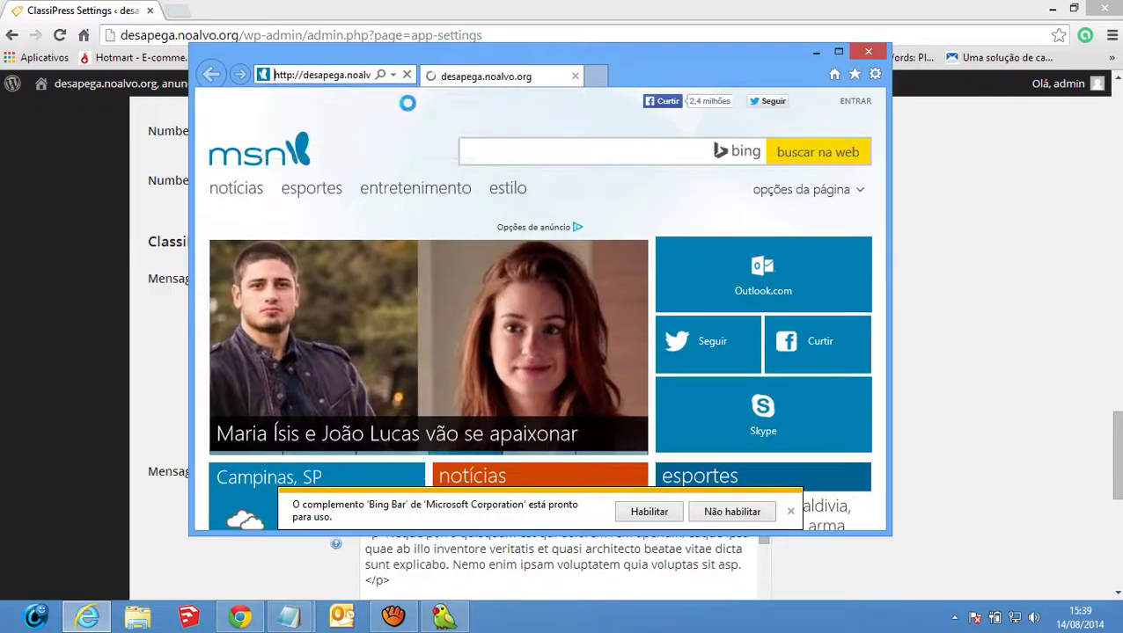
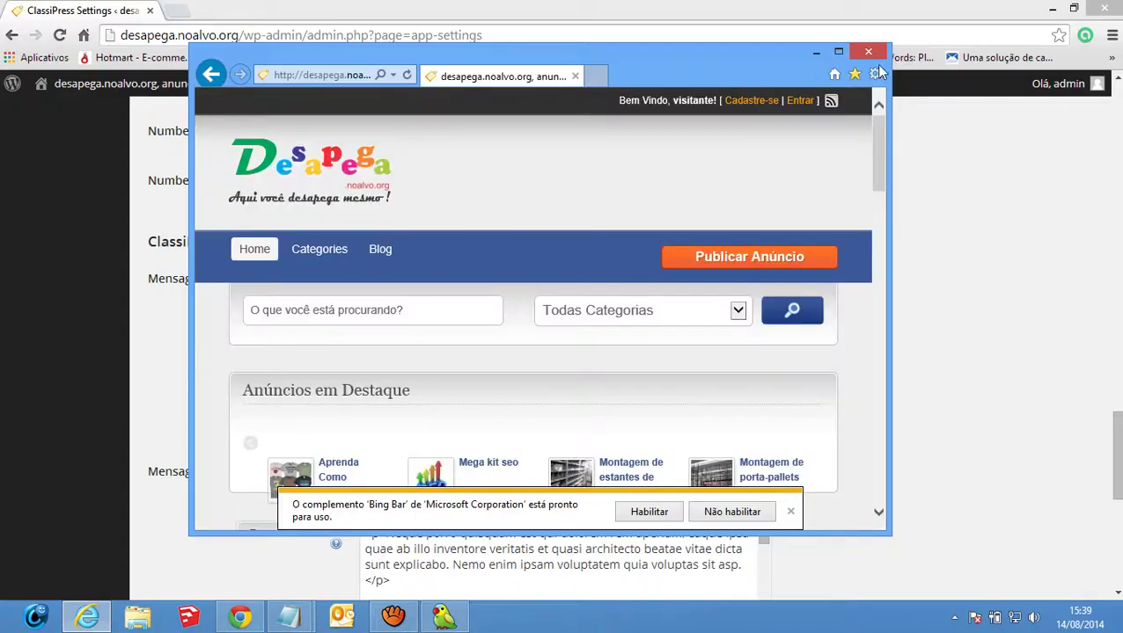
left_click(838, 51)
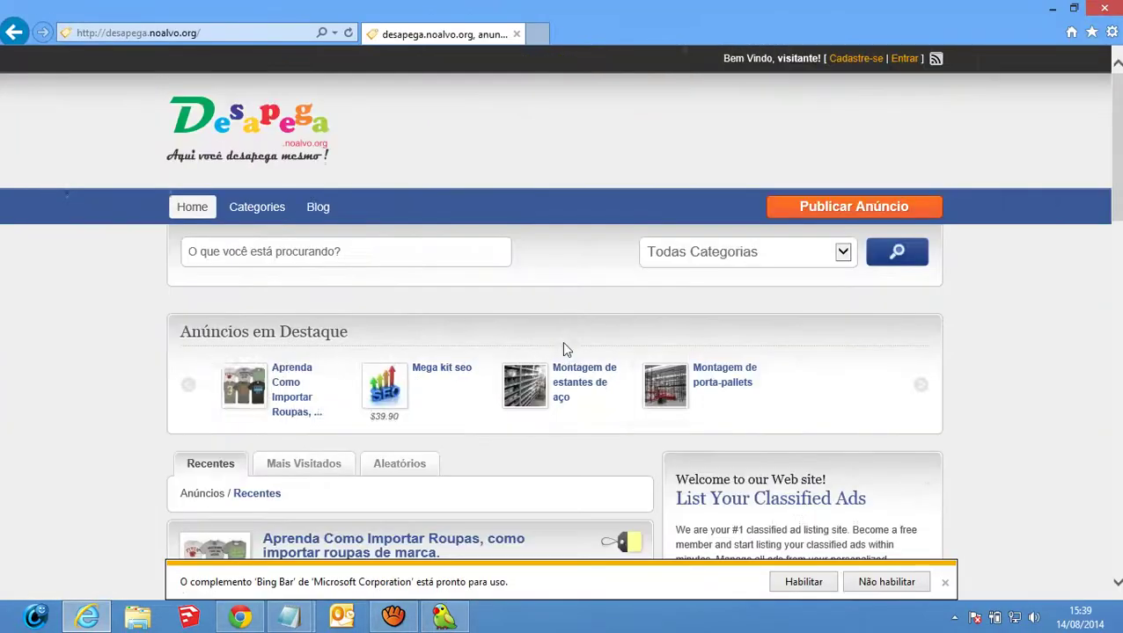
scroll(840, 381, "down", 3)
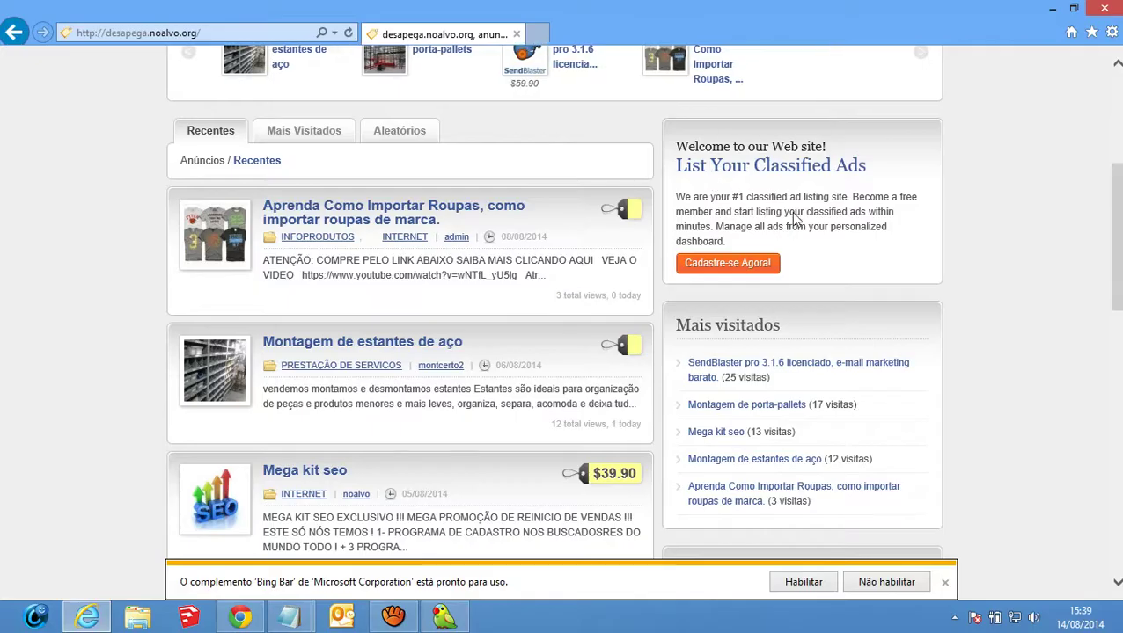
Look over the site's home page listings and welcome message, and switch to the ClassiPress settings in Chrome
scroll(798, 218, "down", 3)
scroll(798, 218, "down", 3)
scroll(580, 528, "up", 4)
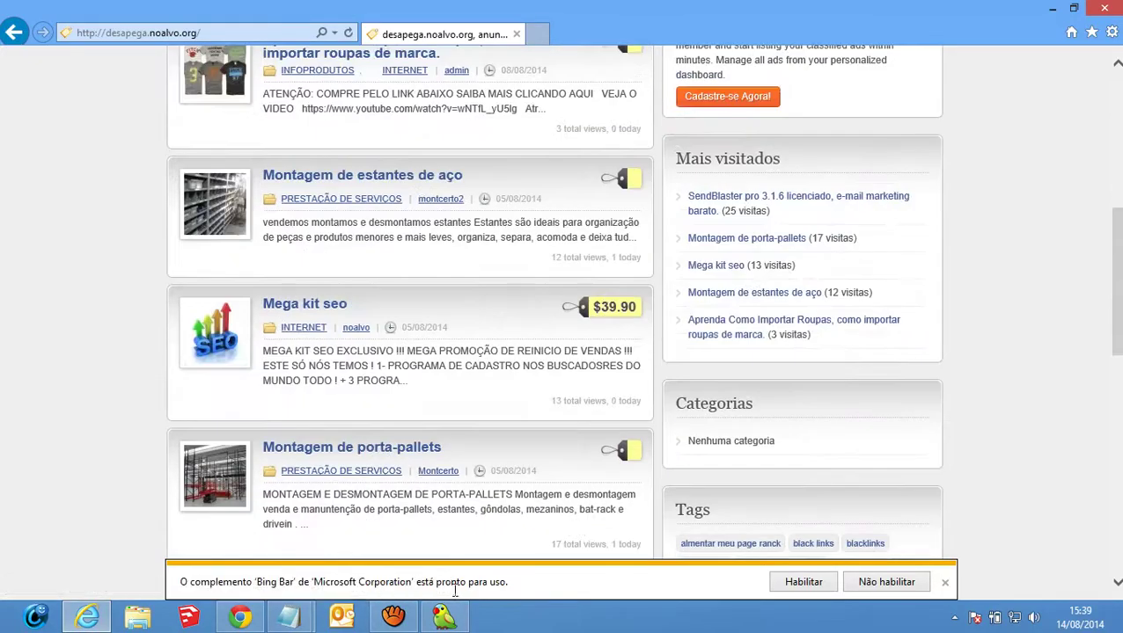
scroll(383, 546, "up", 3)
left_click(259, 620)
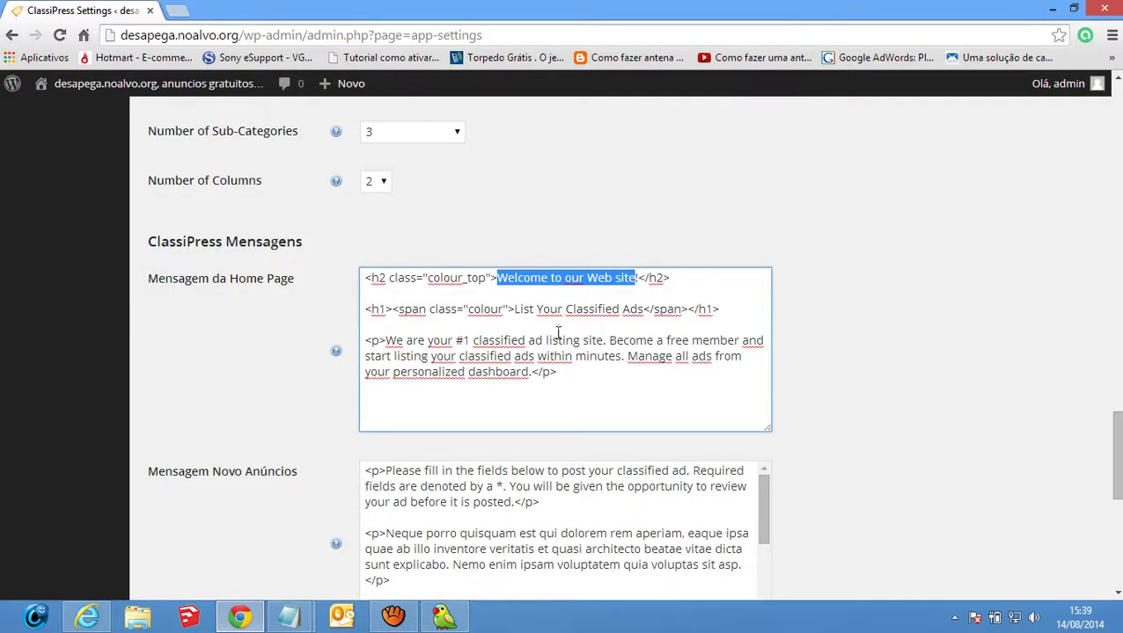
Translate "Welcome to our Web site" into Portuguese in Lingoes and replace the home page message's h2 text with "Bem-vindo ao nosso site"
left_click(444, 617)
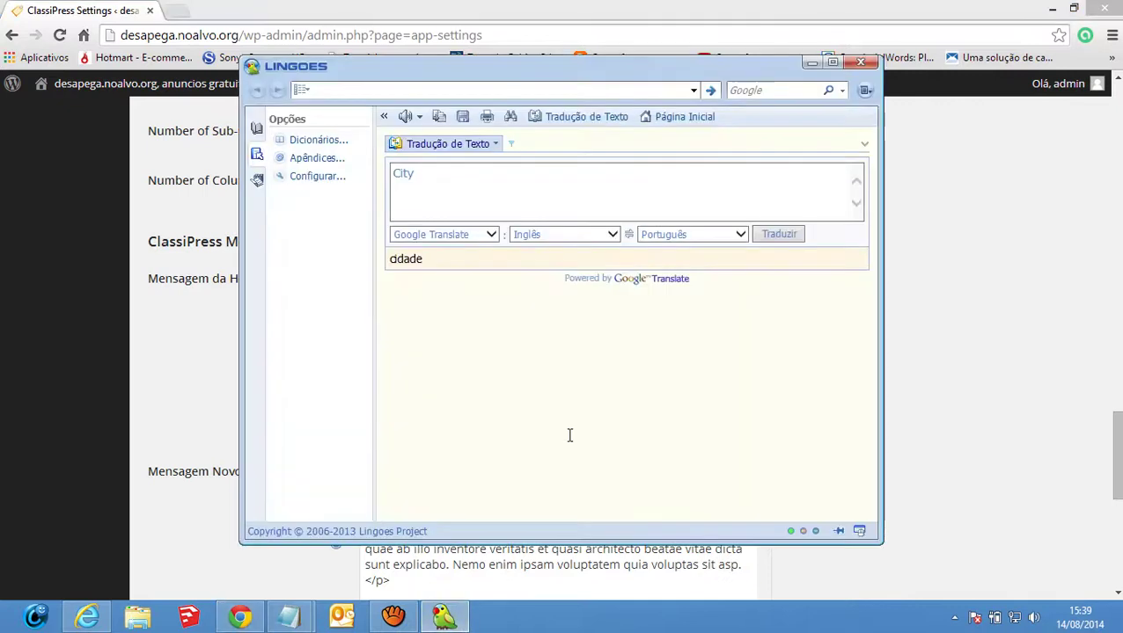
type("Welcome to our Web site")
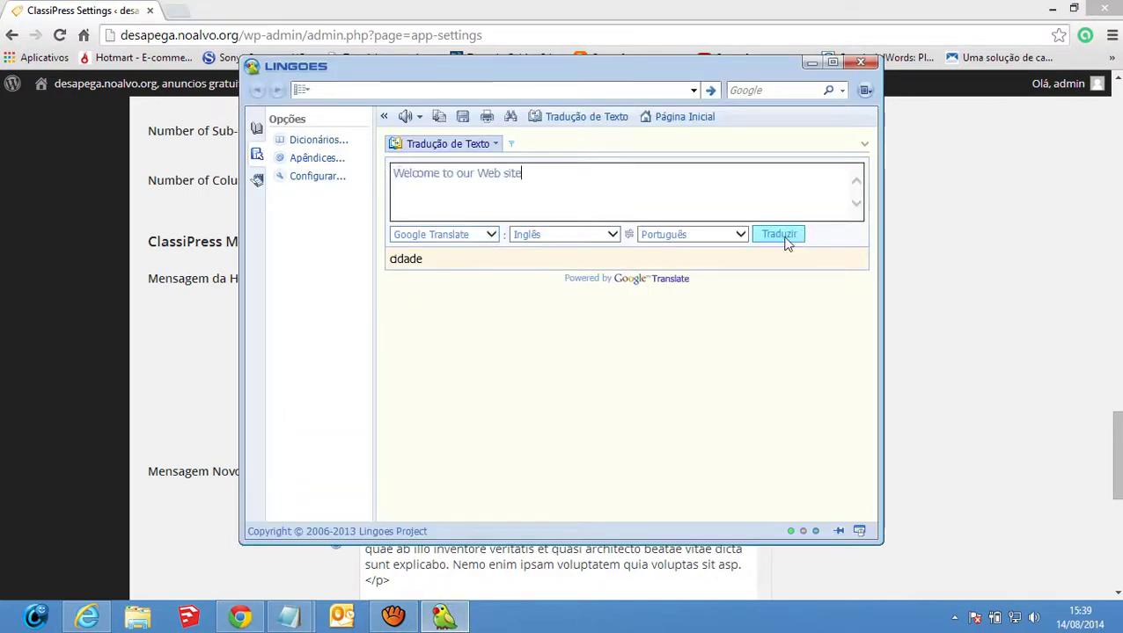
left_click(778, 234)
left_click_drag(529, 264, 380, 259)
key("ctrl+c")
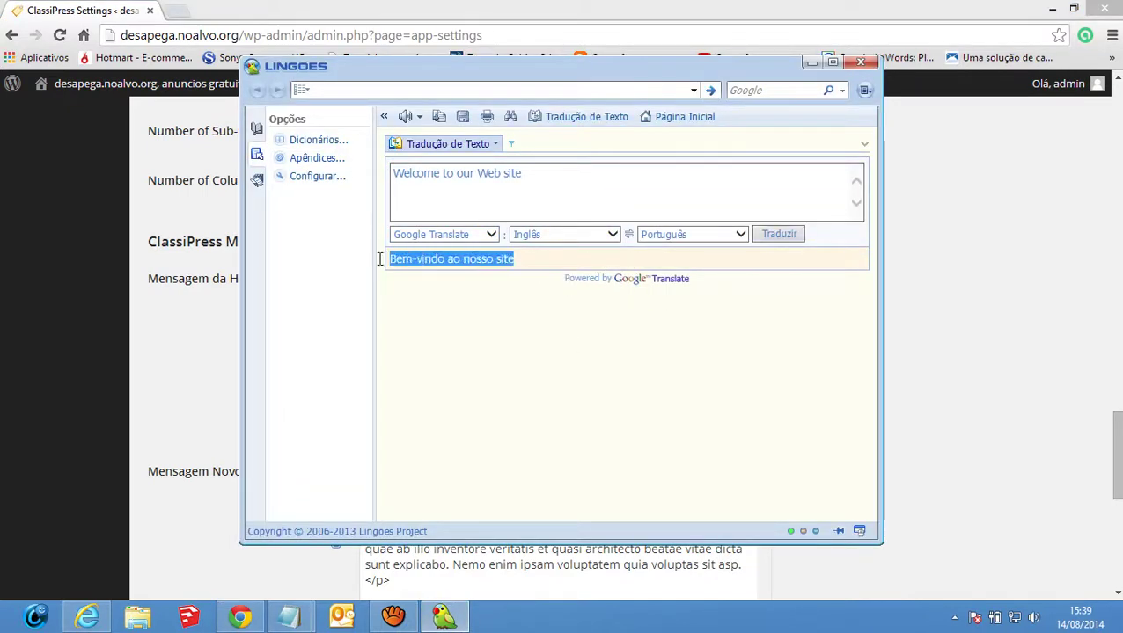
left_click(103, 7)
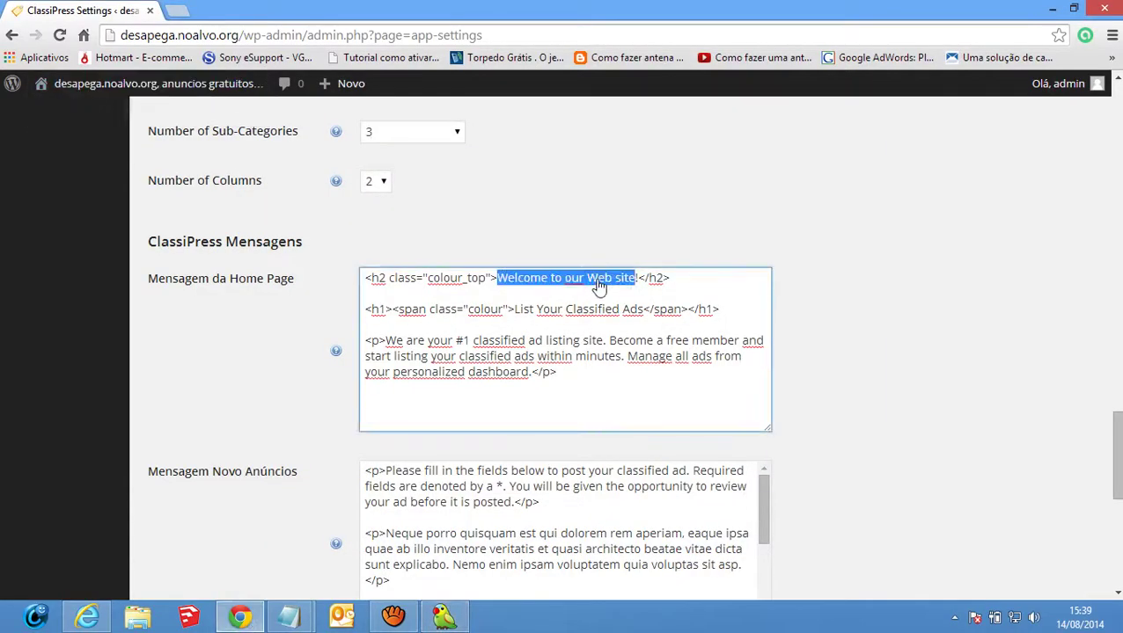
key("ctrl+v")
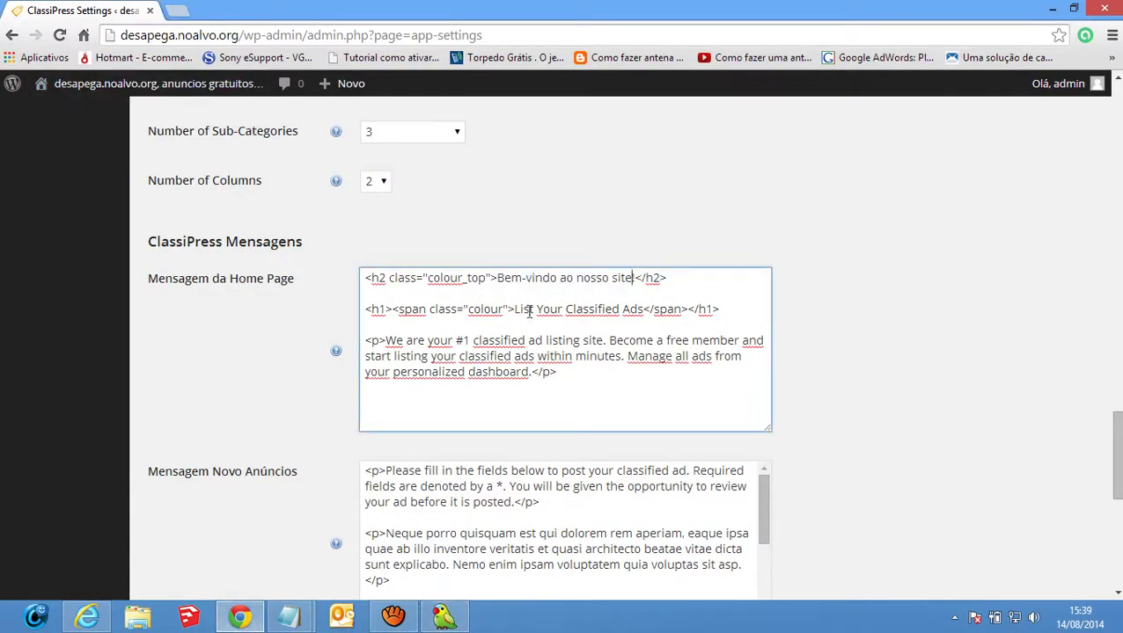
Copy the h1 text "List Your Classified Ads" and translate it from English to Portuguese in Lingoes
left_click_drag(515, 309, 643, 309)
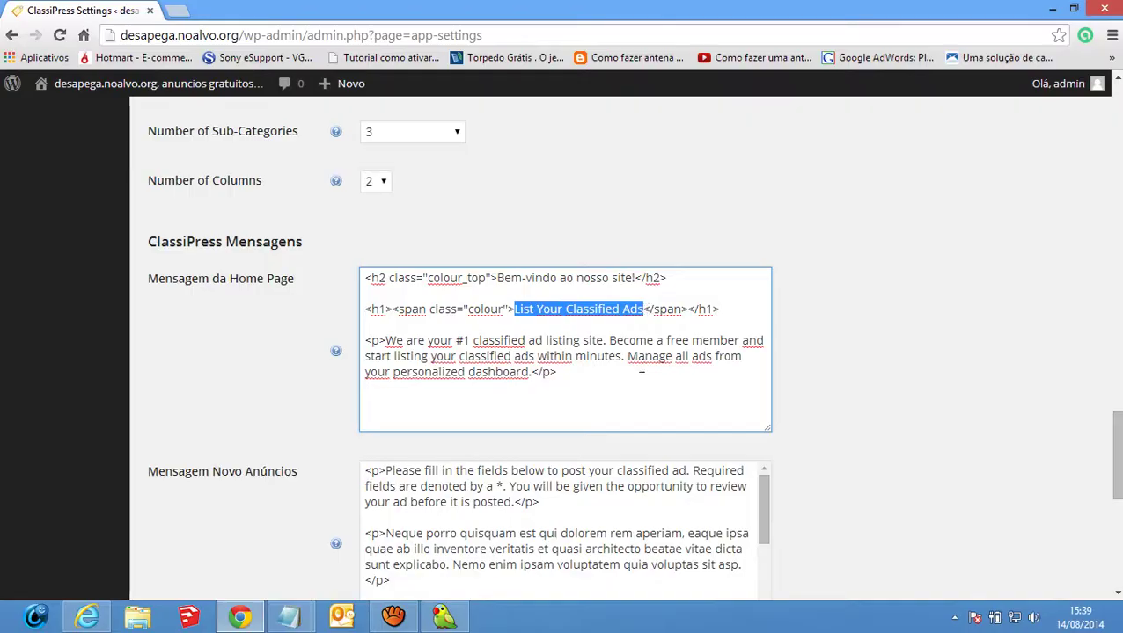
key("ctrl+c")
left_click(443, 616)
left_click(544, 175)
key("ctrl+a")
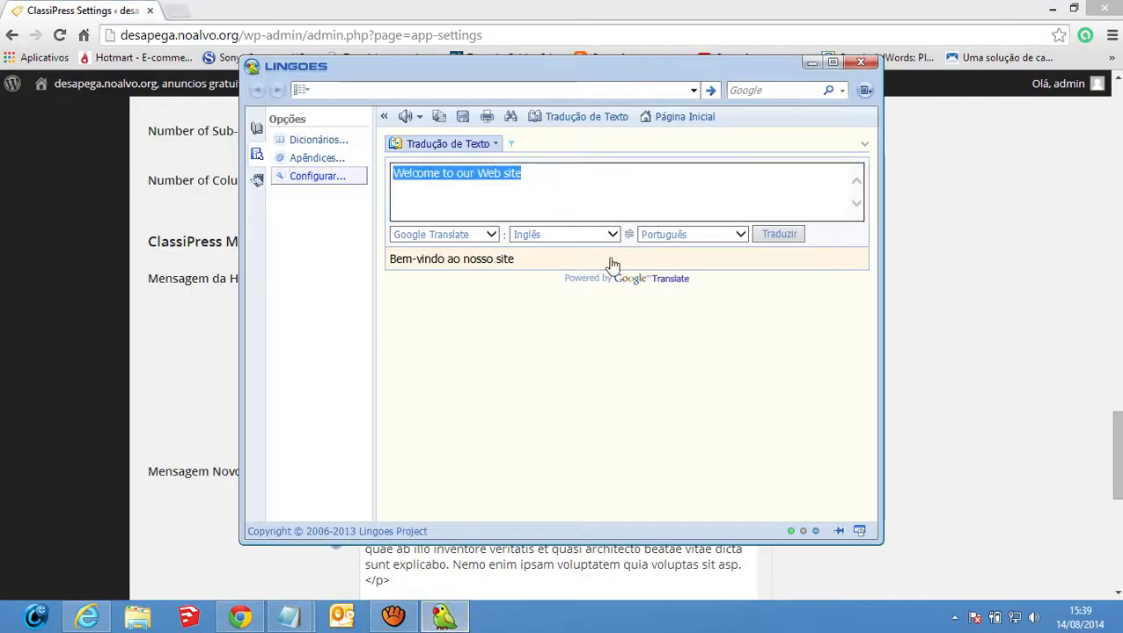
key("ctrl+v")
left_click(779, 234)
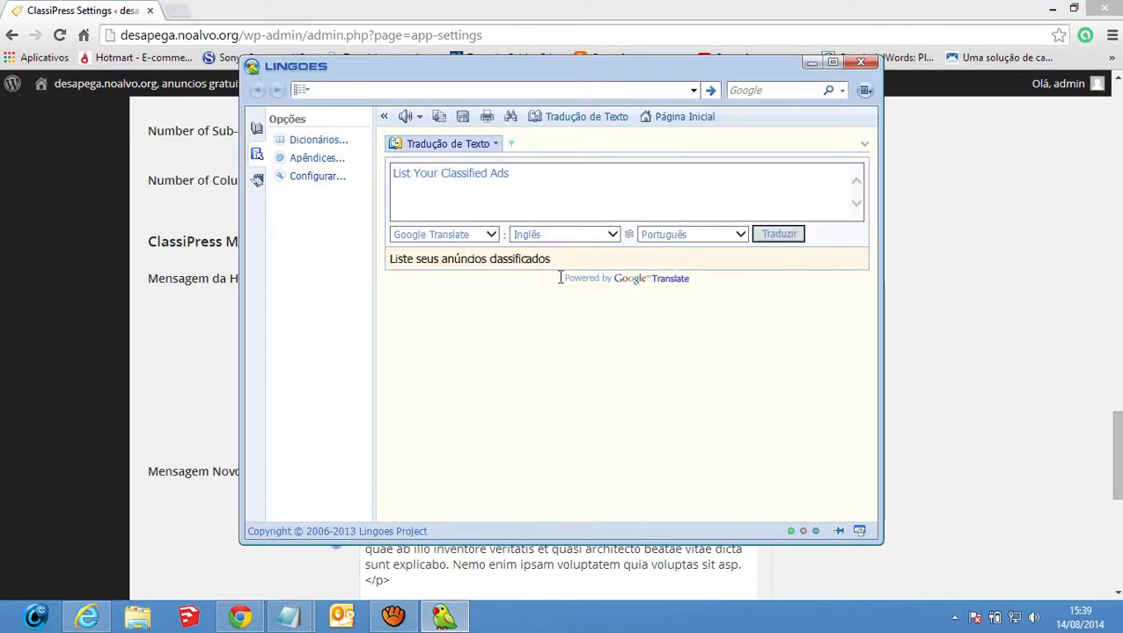
Replace the h1 text in the home page message with the translation "Liste seus anúncios classificados"
left_click_drag(551, 260, 366, 255)
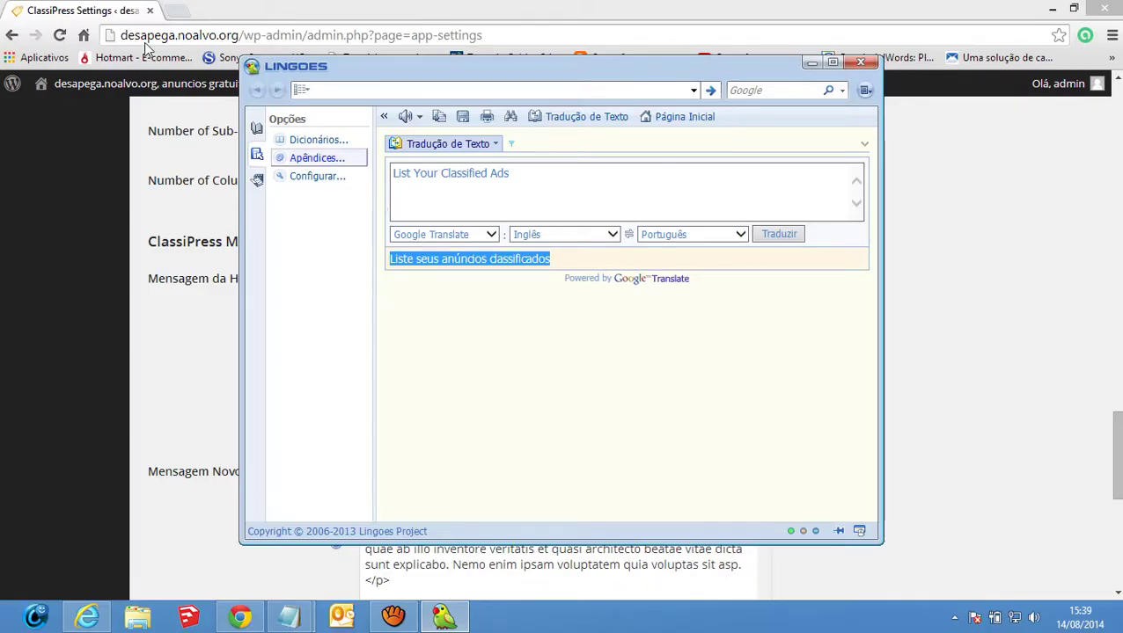
key("alt+Tab")
key("ctrl+v")
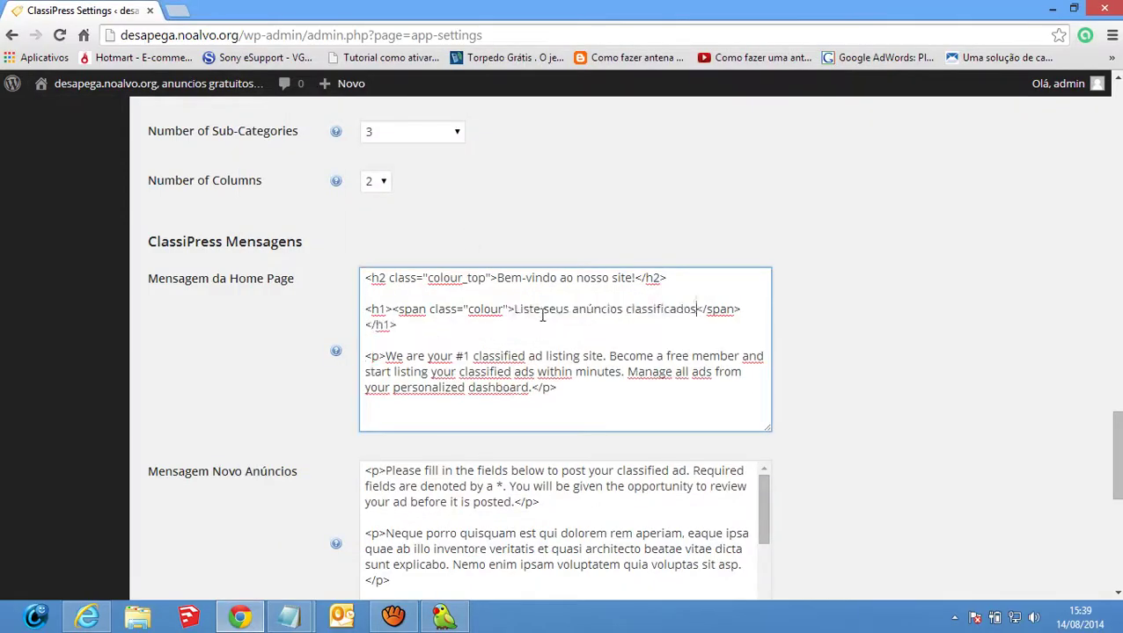
left_click_drag(523, 309, 539, 309)
Copy the home page message paragraph beginning "We are your #1 classified ad listing site" and translate it into Portuguese in Lingoes
left_click_drag(392, 355, 533, 388)
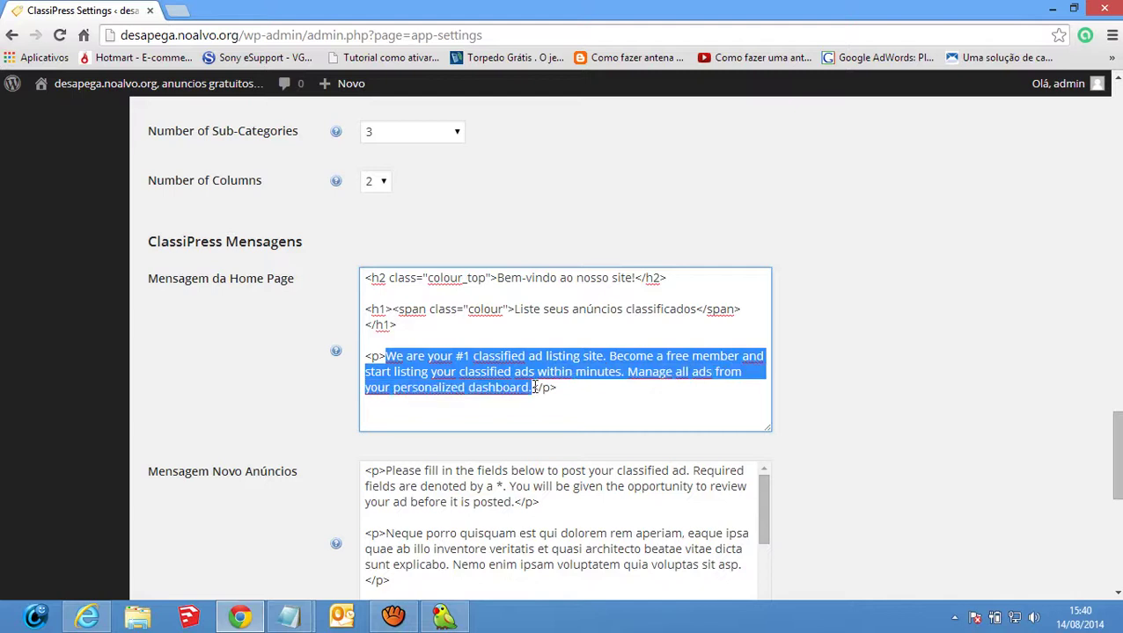
left_click(445, 615)
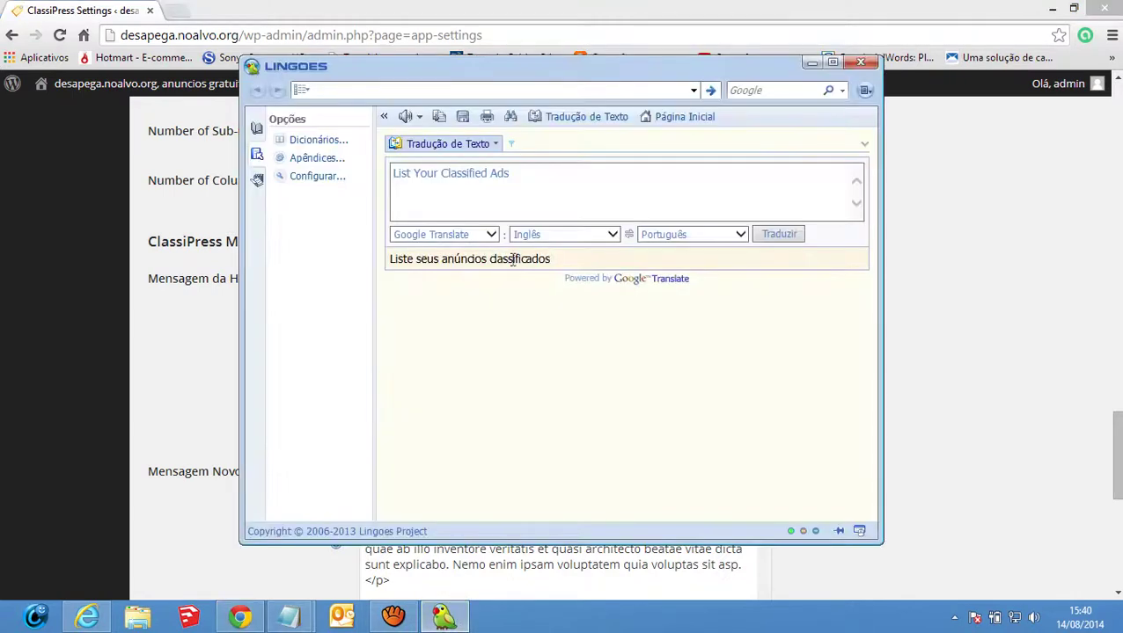
left_click(541, 194)
key("ctrl+v")
left_click(778, 233)
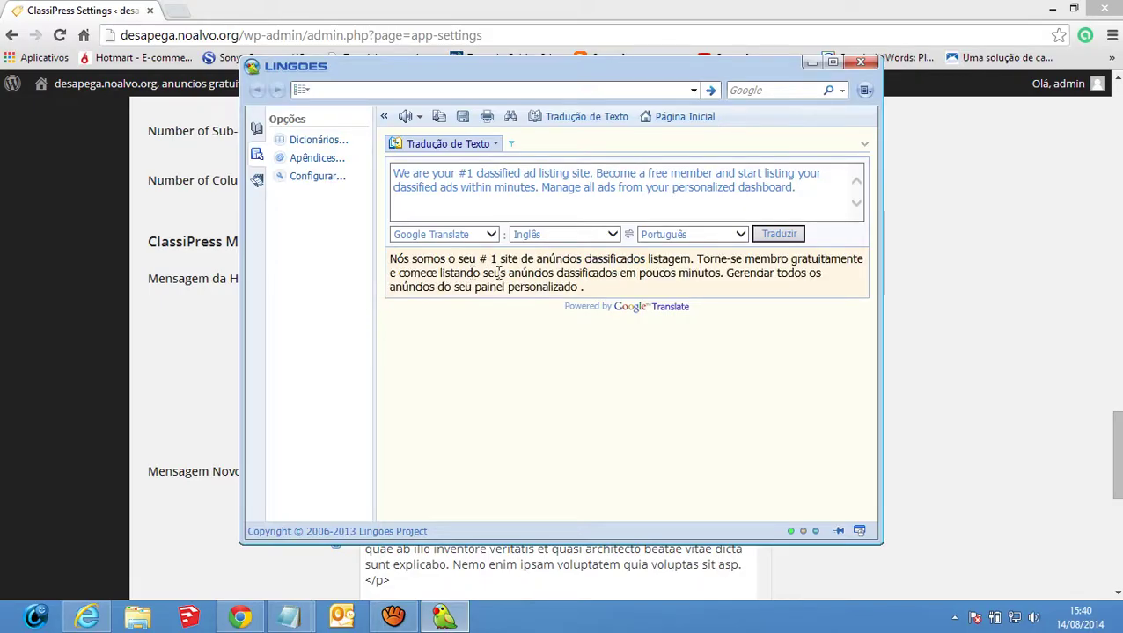
double_click(482, 260)
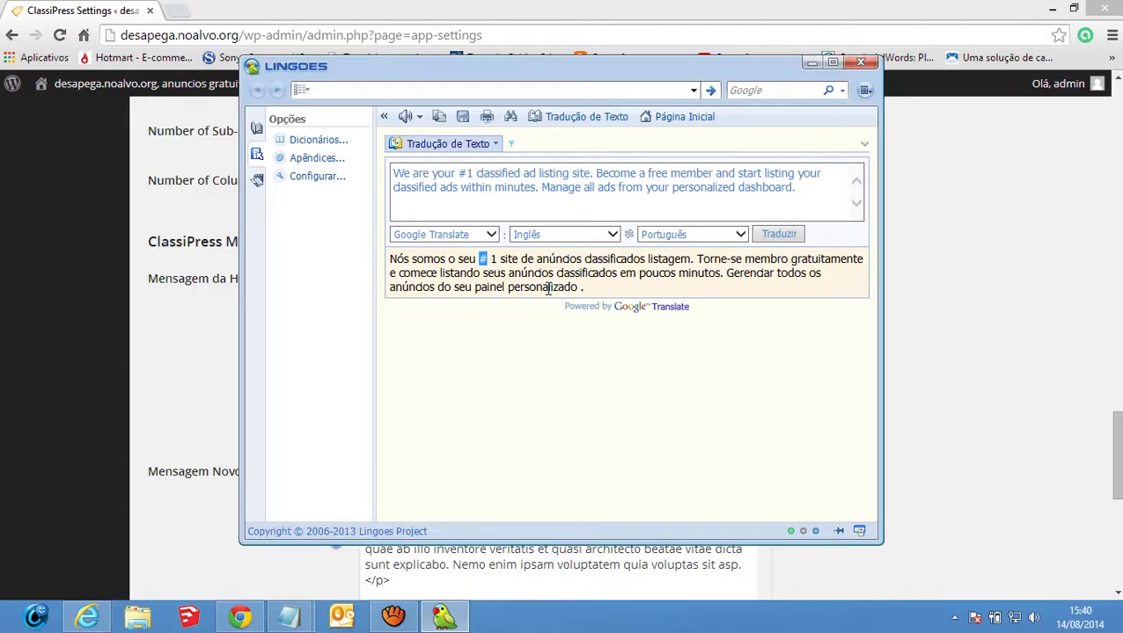
type("desa")
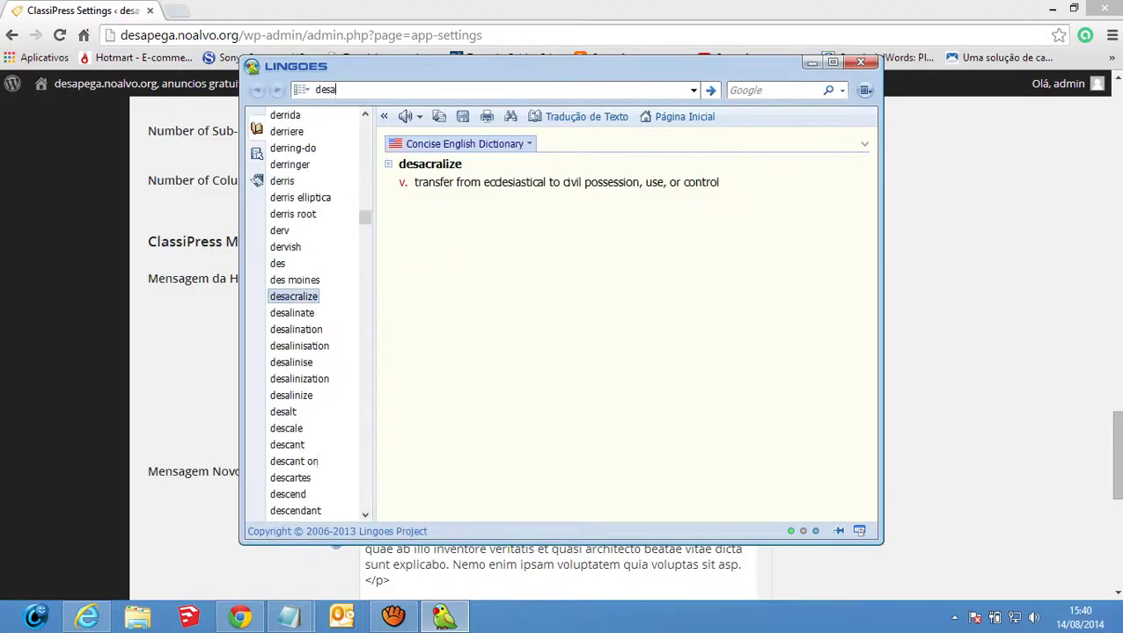
type("pega.noa")
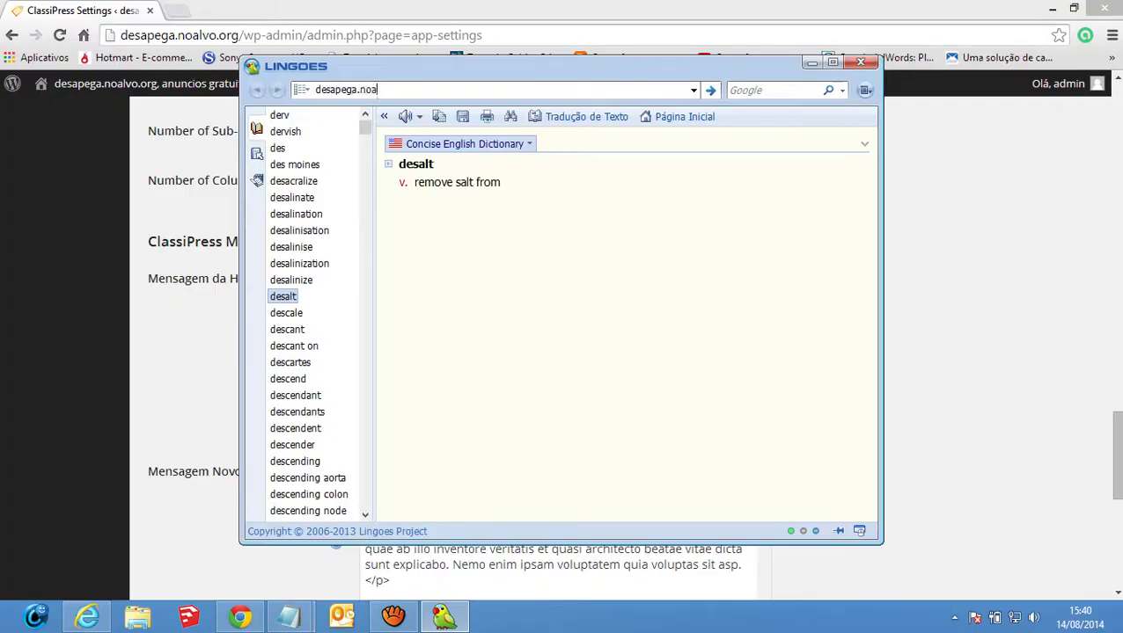
type("lvo.org")
key("ctrl+a")
key("BackSpace")
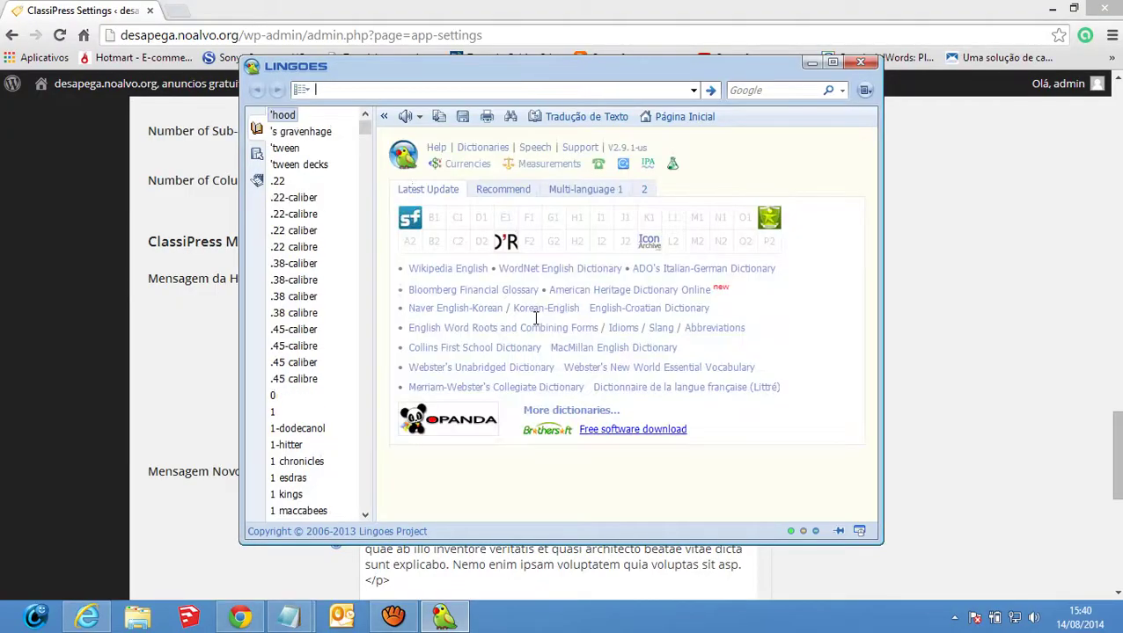
Reopen the text translation, run the copied English paragraph through it again, and copy the Portuguese text
left_click(560, 120)
key("ctrl+v")
left_click(779, 234)
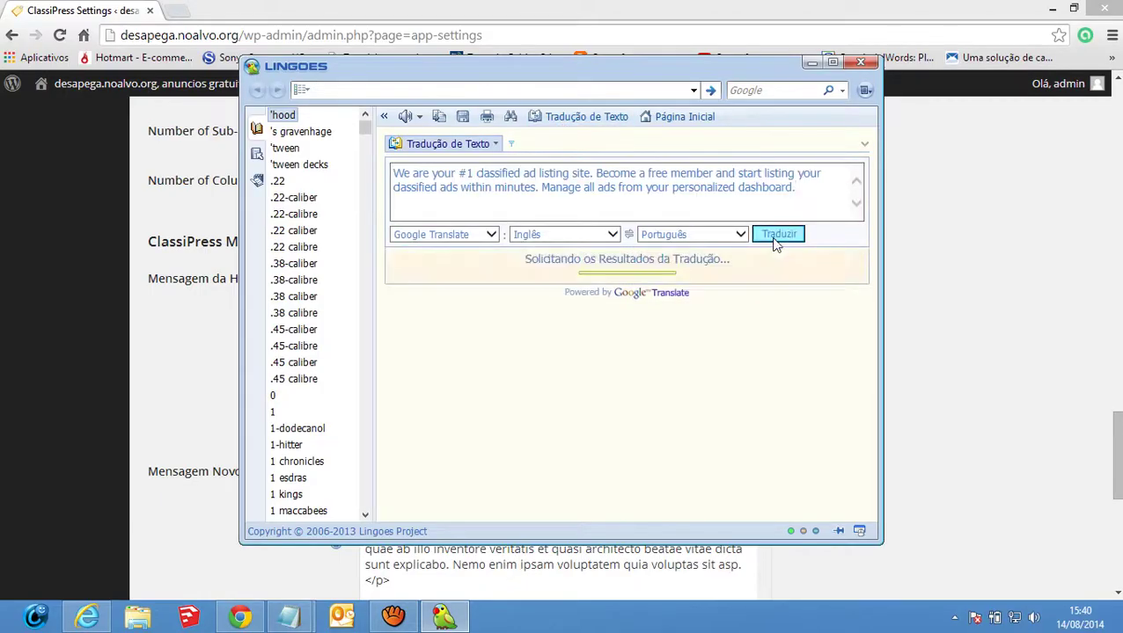
left_click_drag(592, 301, 381, 262)
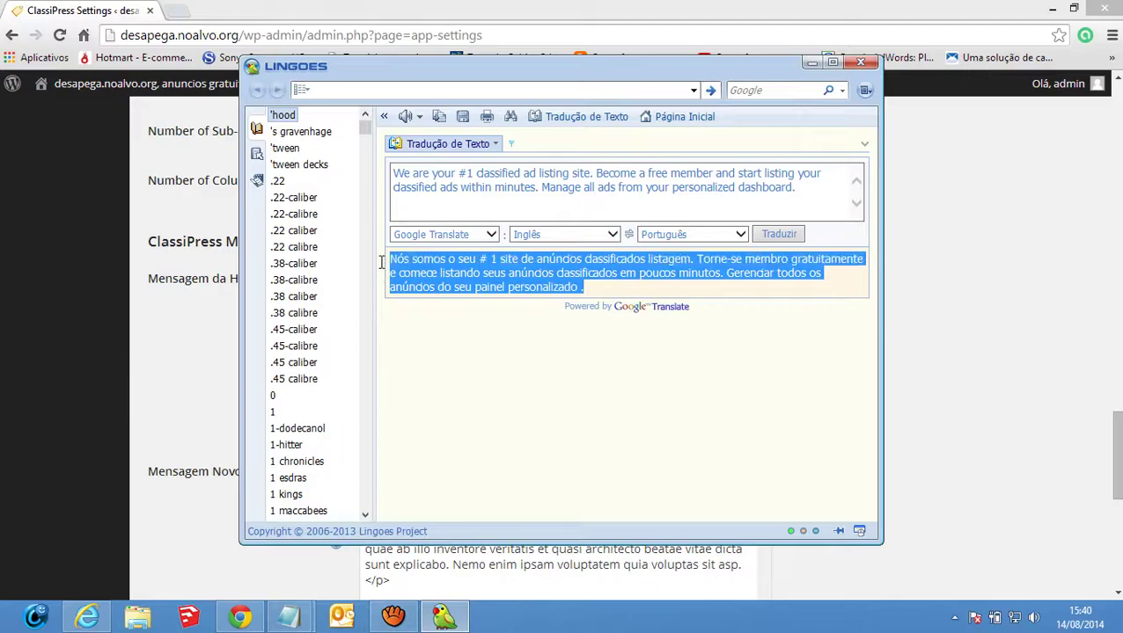
Replace the English paragraph in the Mensagem da Home Page field with the copied Portuguese translation
left_click(191, 355)
left_click(577, 377)
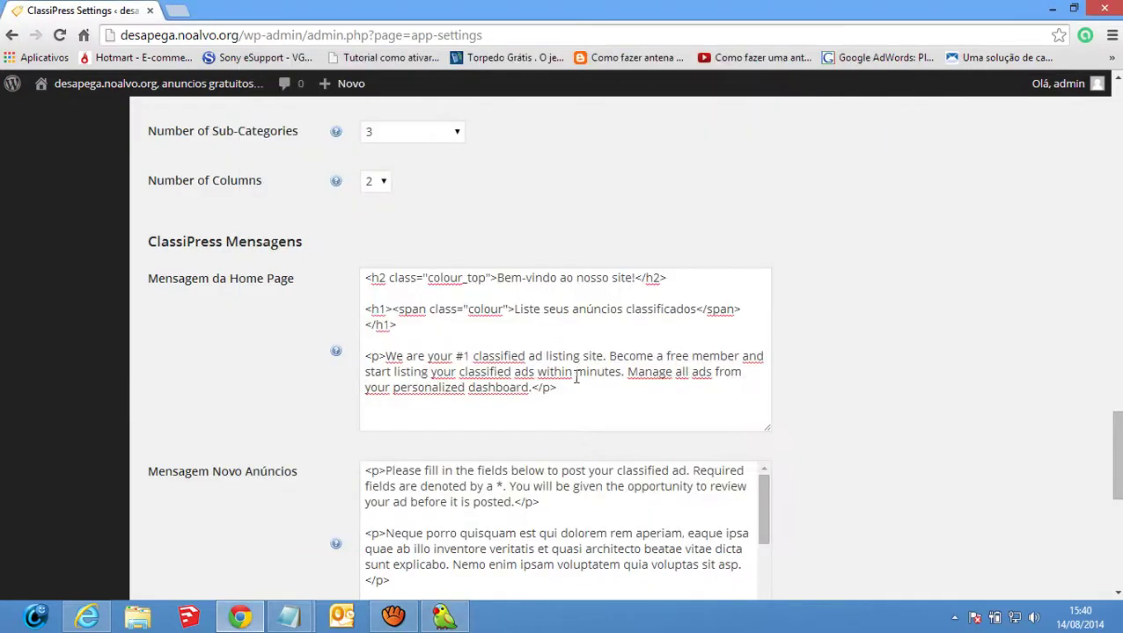
left_click_drag(531, 388, 387, 350)
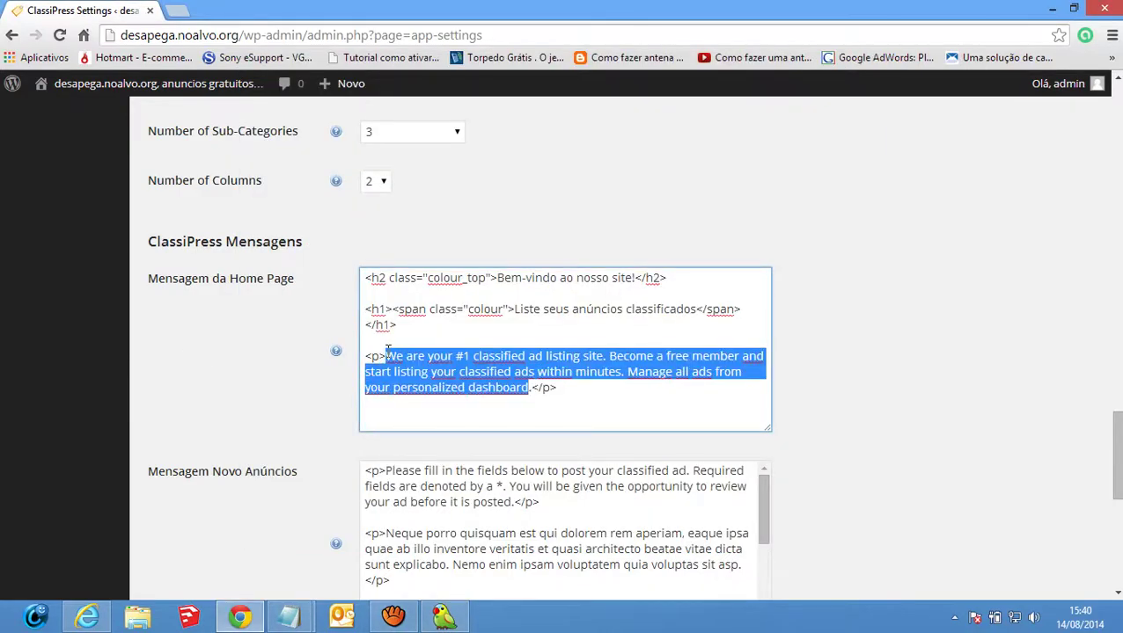
key("ctrl+v")
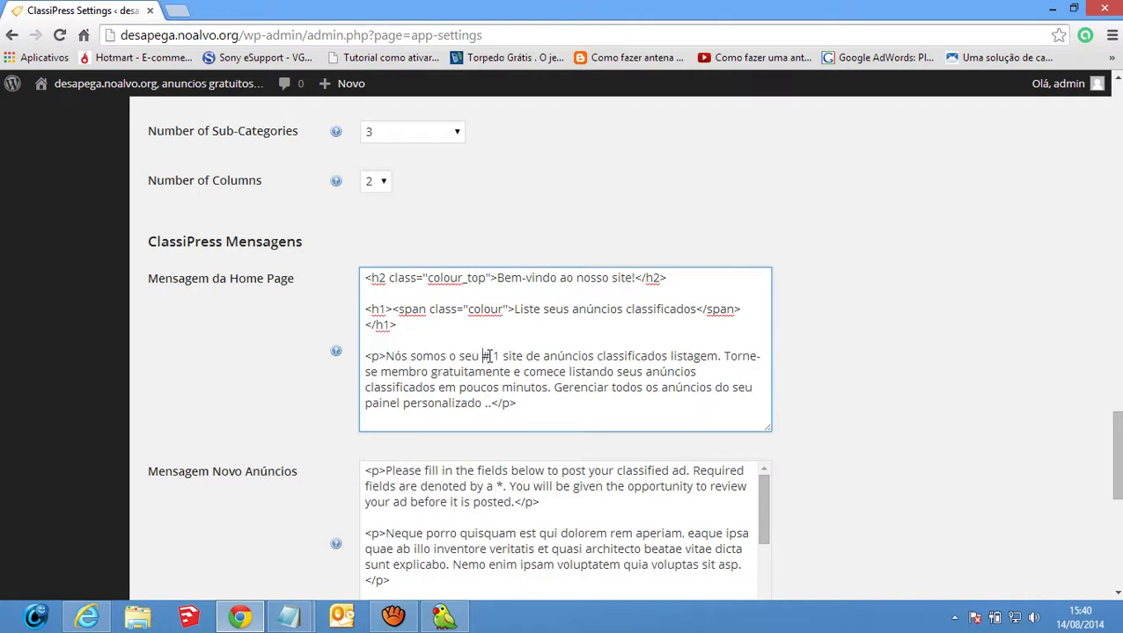
Replace the "#" after "Nós somos o seu" with the site address "desapega.noalvo.org"
double_click(486, 357)
type("desape")
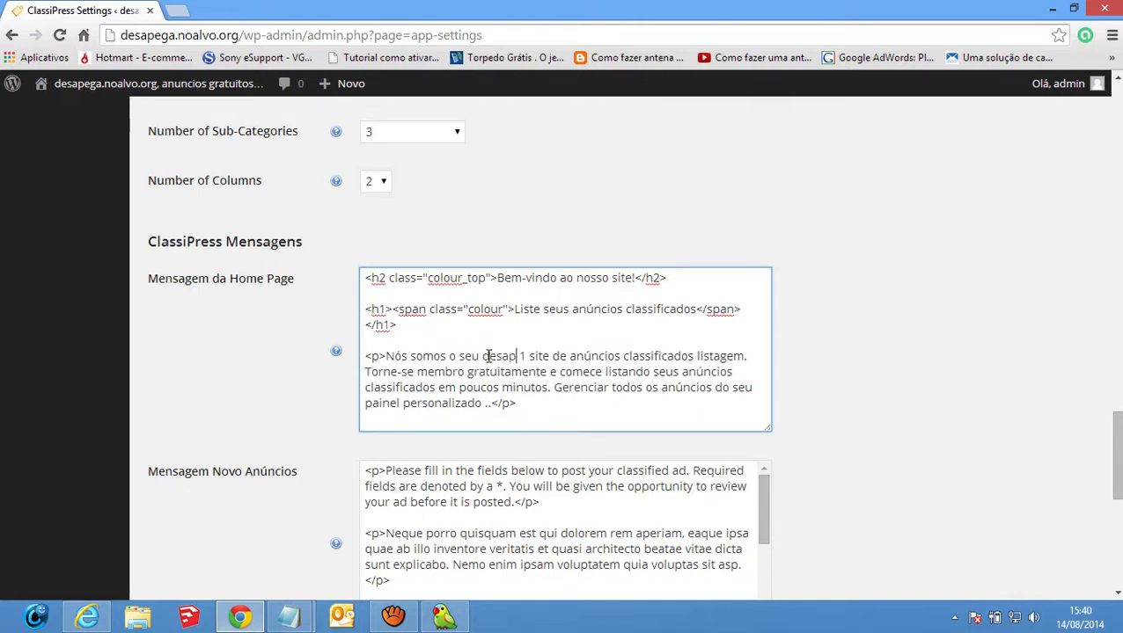
type("ga")
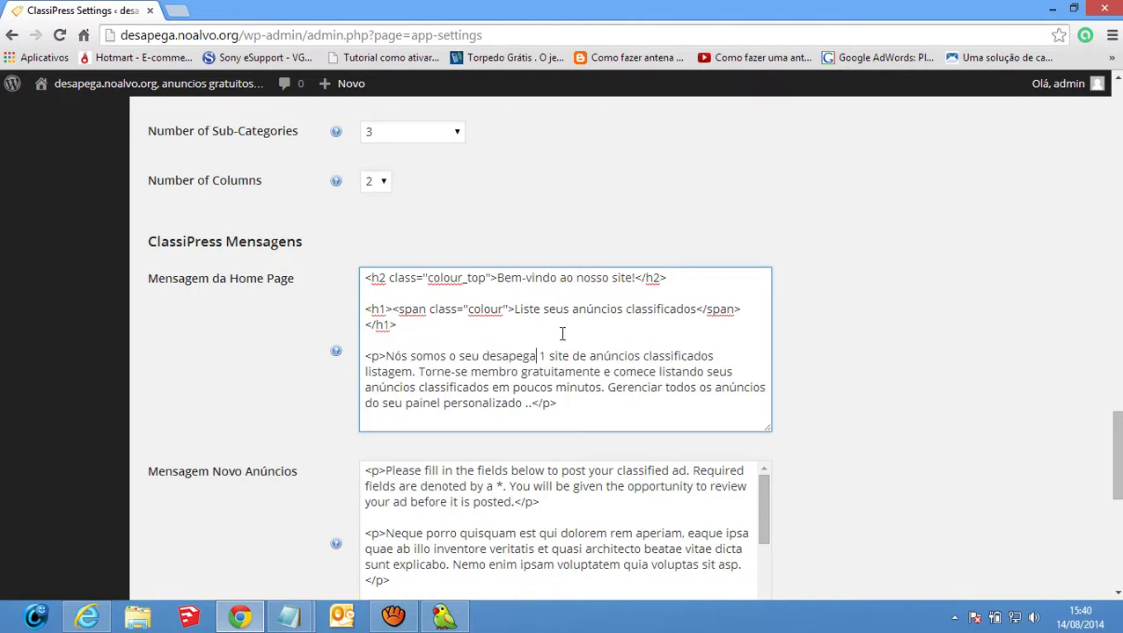
type(".naol")
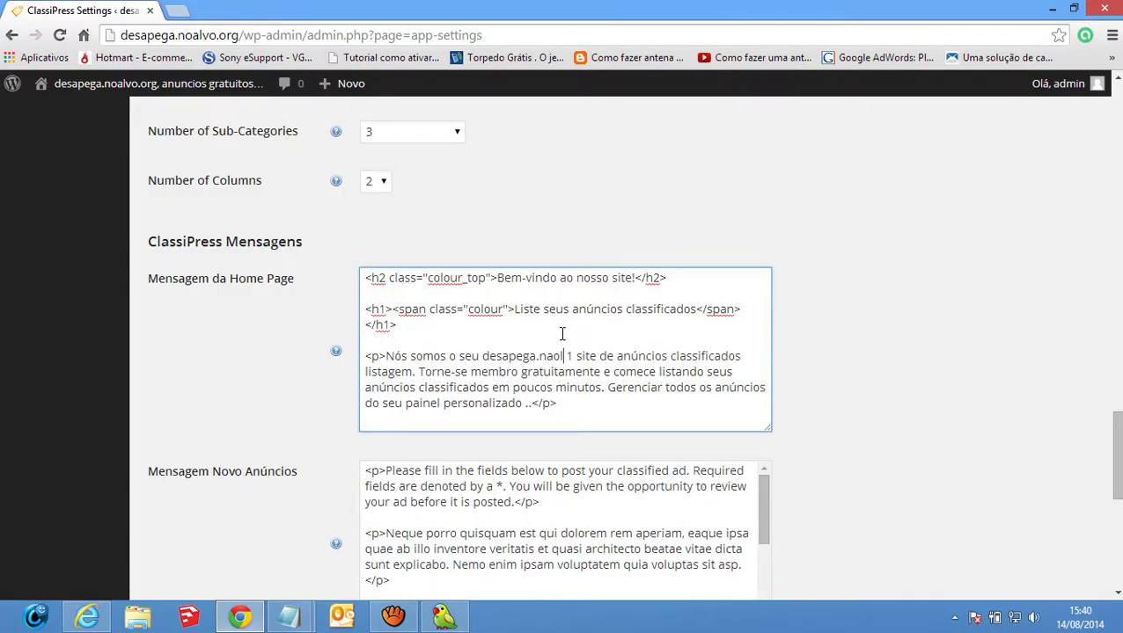
key("BackSpace")
key("BackSpace")
key("BackSpace")
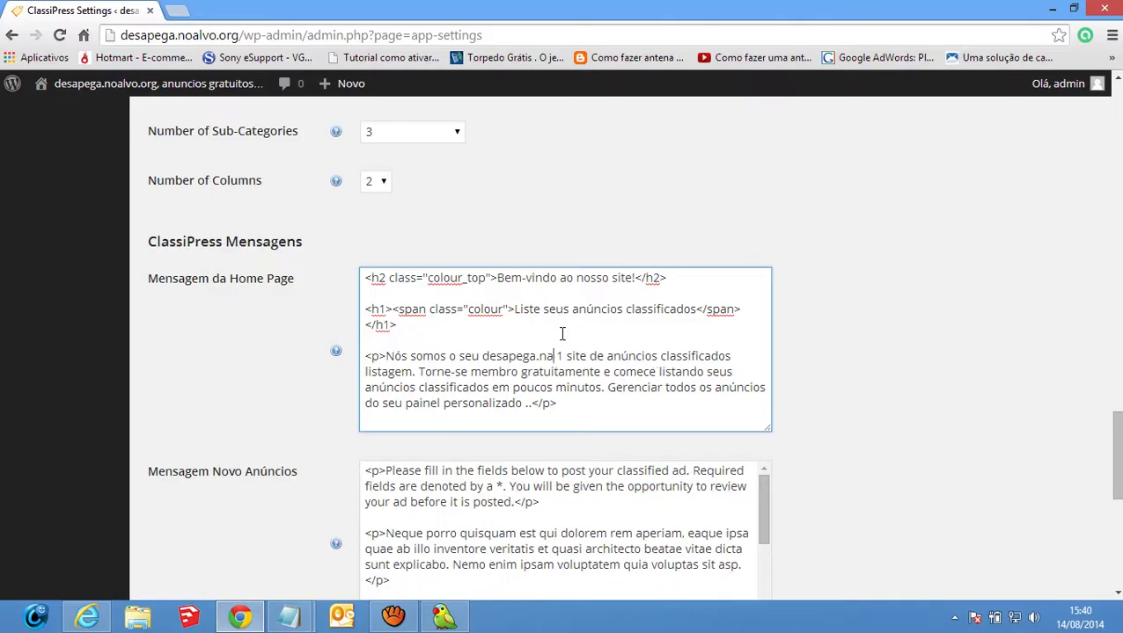
type("oalvo")
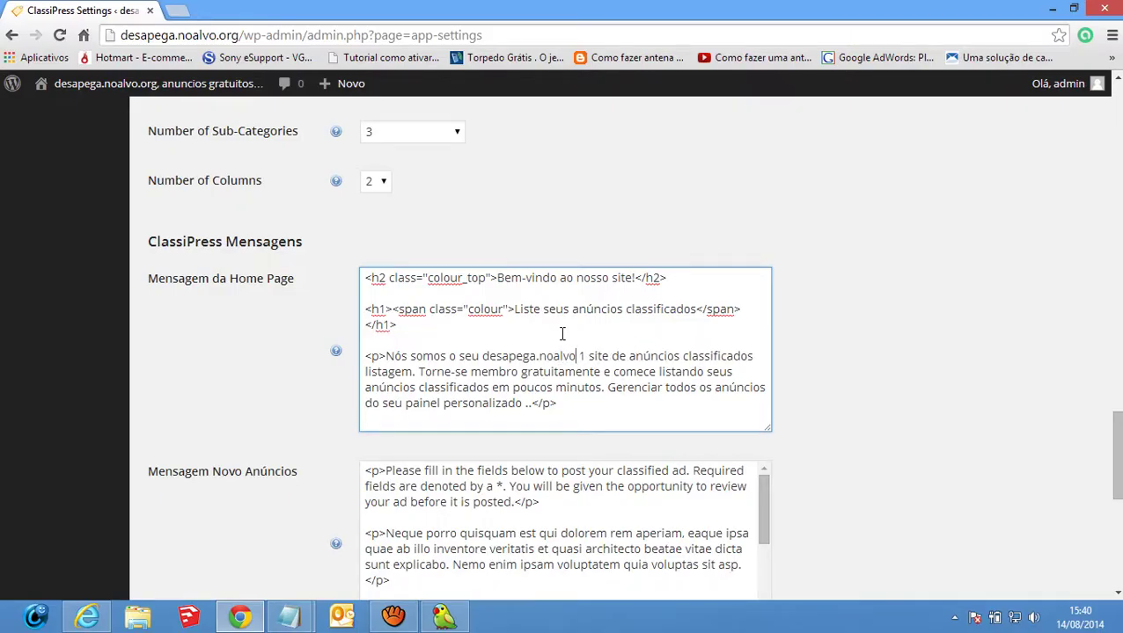
type(".po")
key("BackSpace")
key("BackSpace")
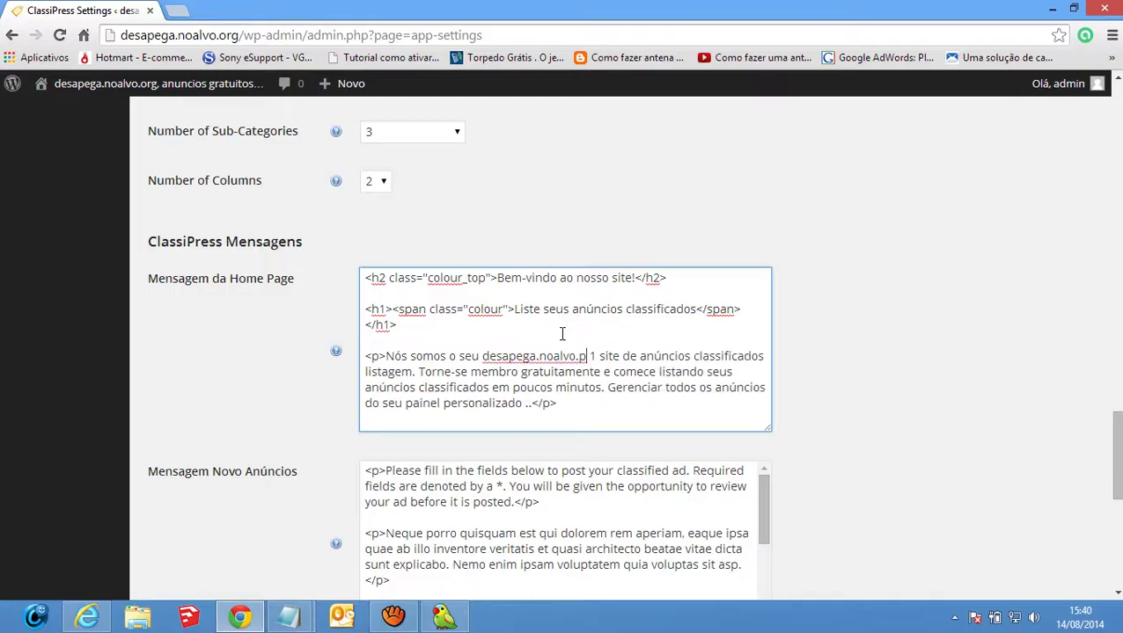
type("org")
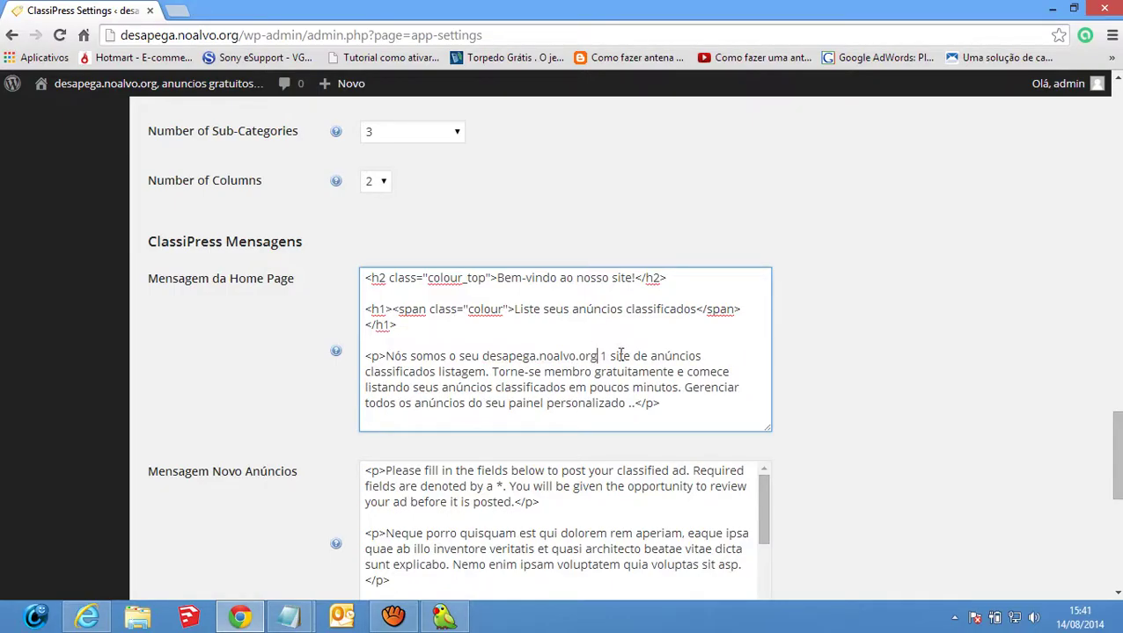
Add a hyphen after the site address and delete "1 site de anúncios classificados listagem." from the paragraph
type(" -")
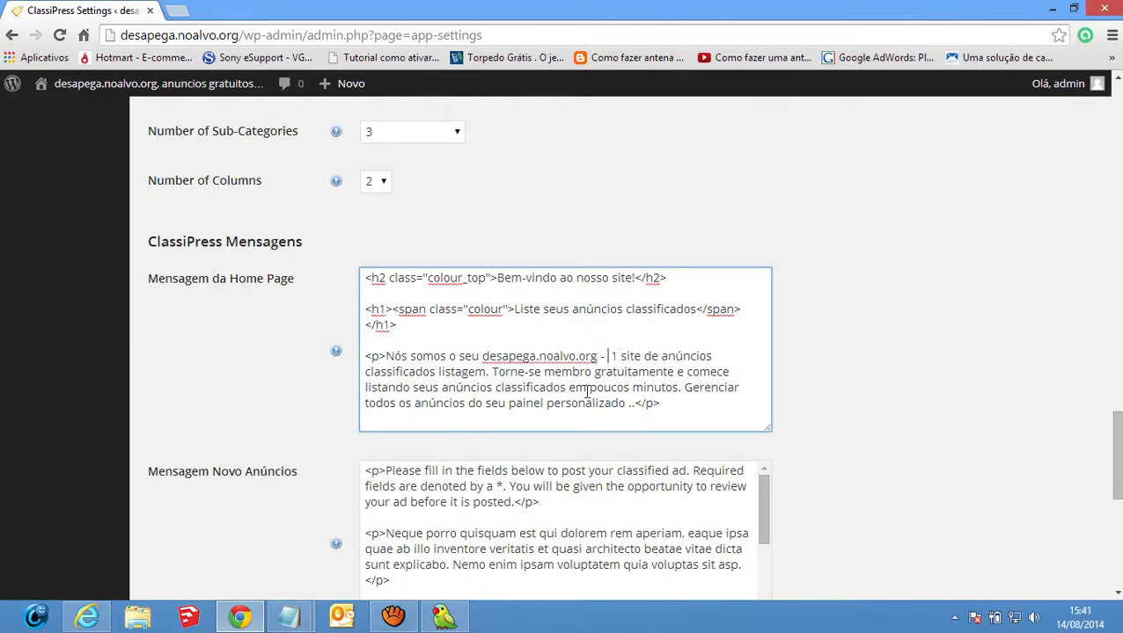
key("Delete")
left_click_drag(612, 356, 491, 374)
key("Delete")
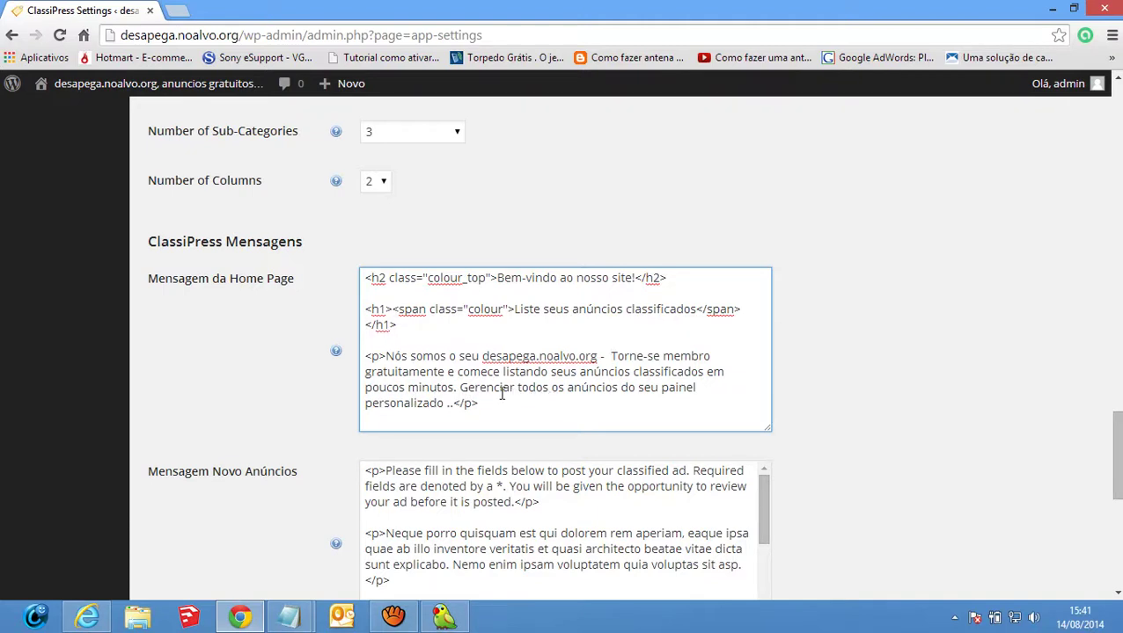
Change "Gerenciar" to "Gerencie" and insert "seus" before "anúncios" in the paragraph's last sentence
left_click_drag(503, 388, 508, 389)
type("e")
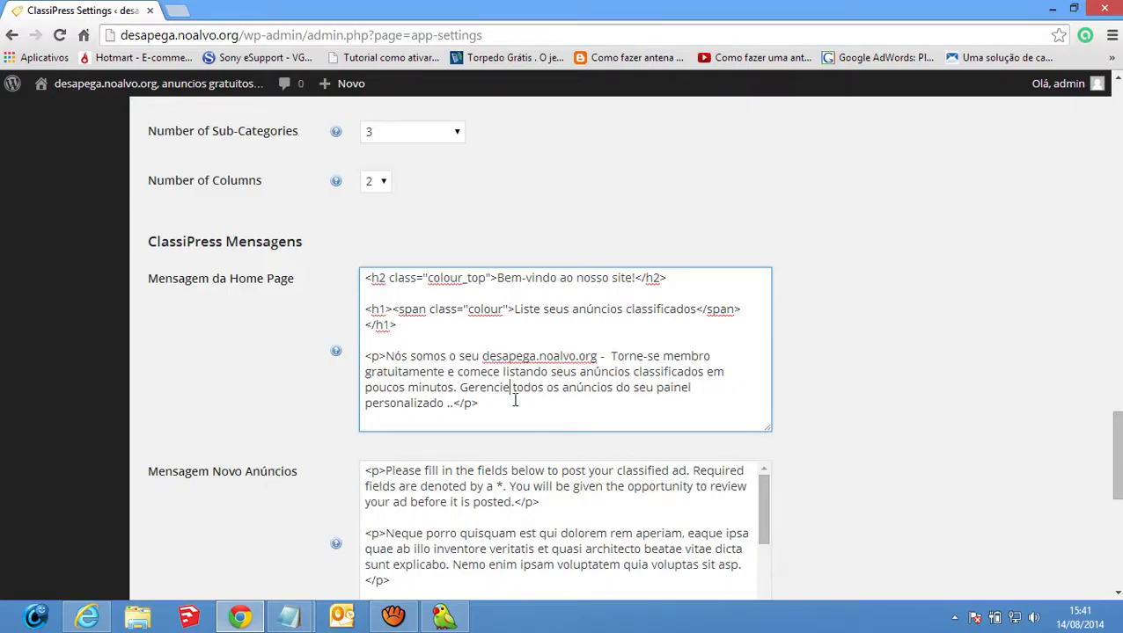
left_click(565, 394)
type("seus")
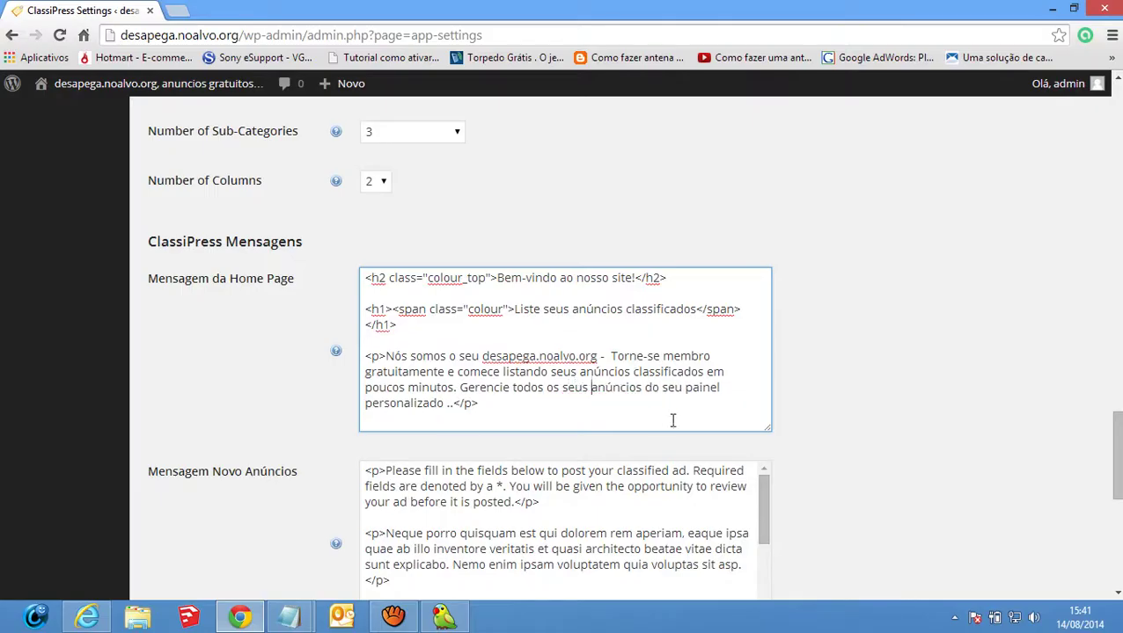
Delete "seus" before "anúncios" in the home page message's last sentence and save the ClassiPress settings
left_click_drag(564, 394, 590, 393)
key("BackSpace")
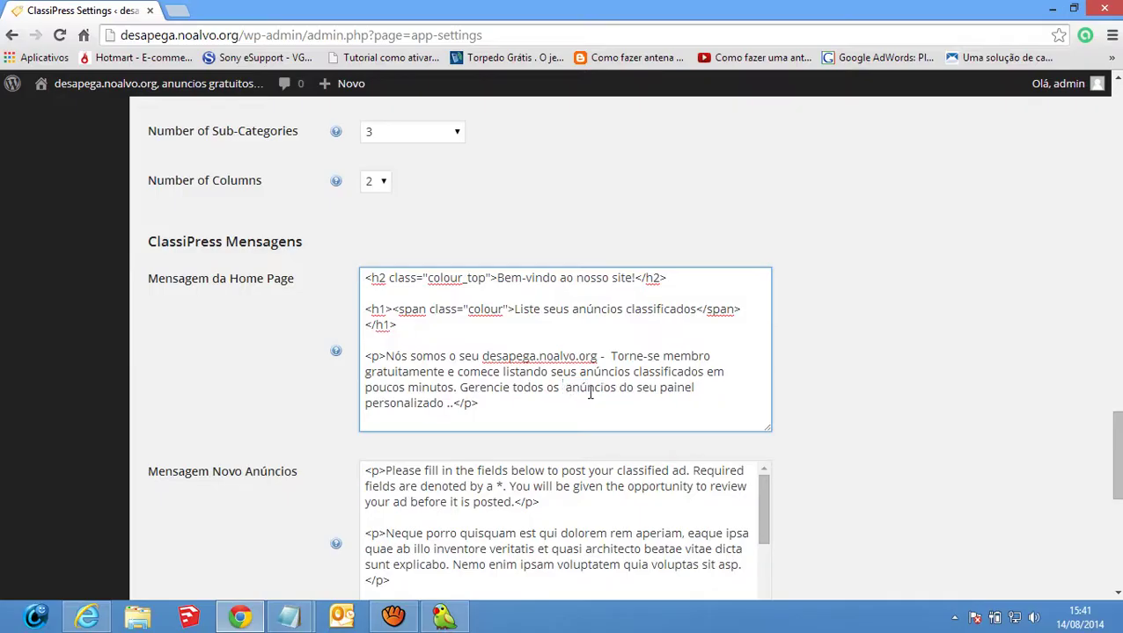
key("BackSpace")
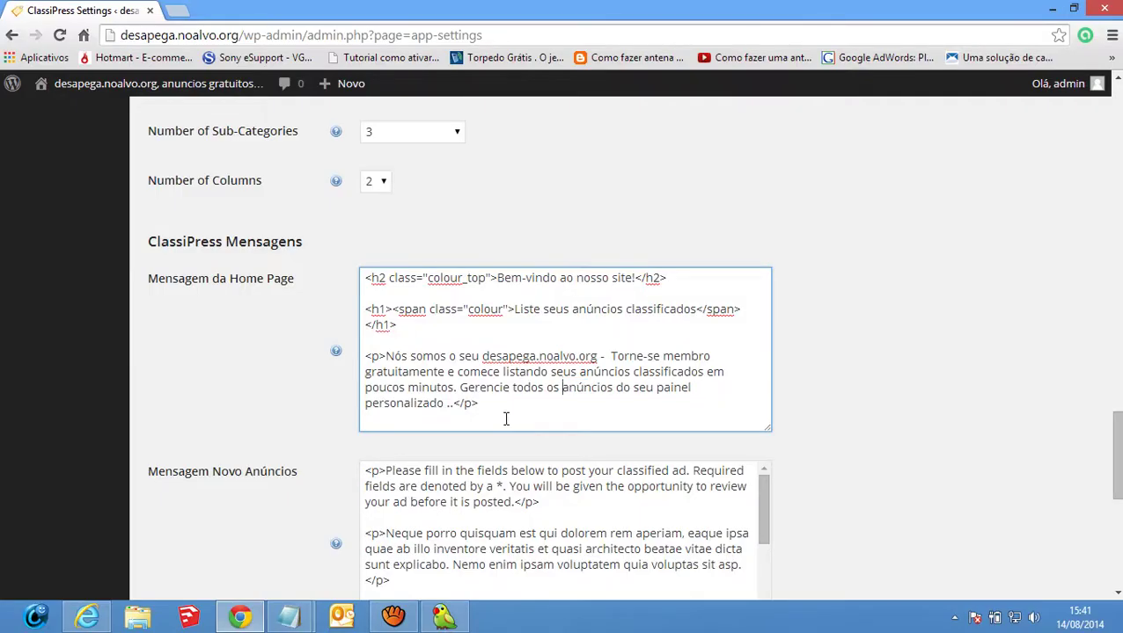
scroll(539, 417, "down", 1)
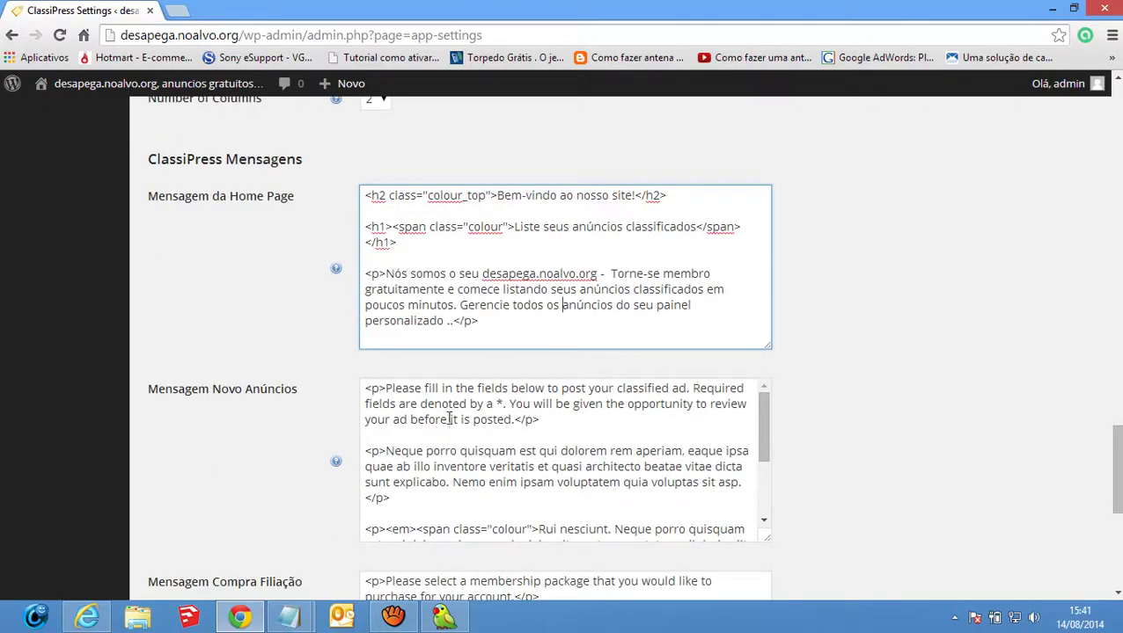
triple_click(406, 395)
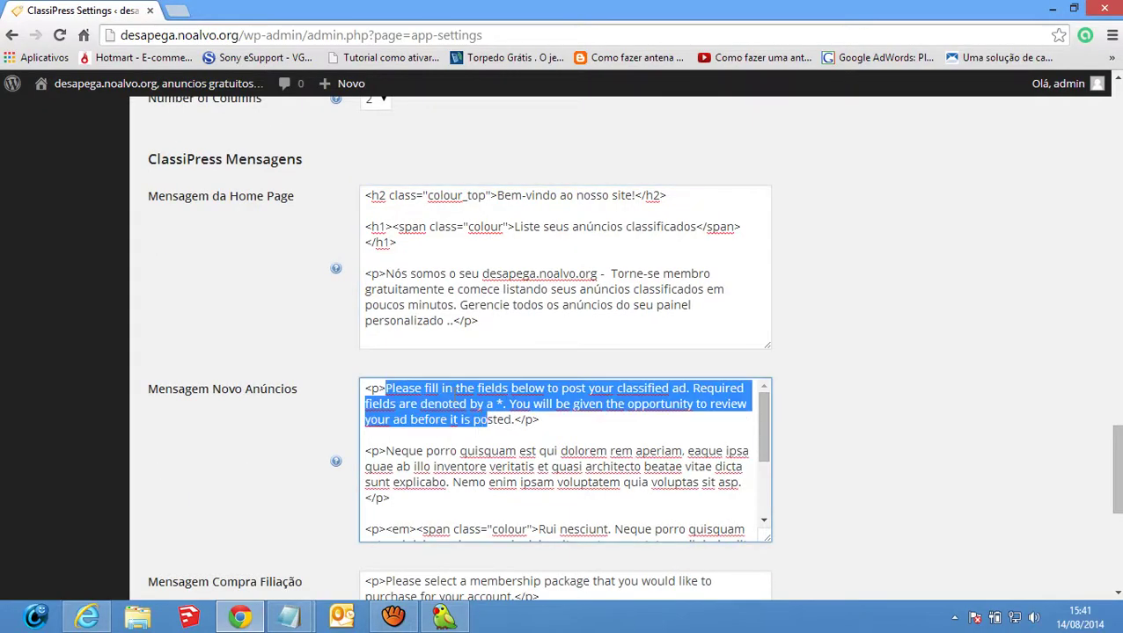
scroll(406, 413, "down", 8)
left_click(222, 534)
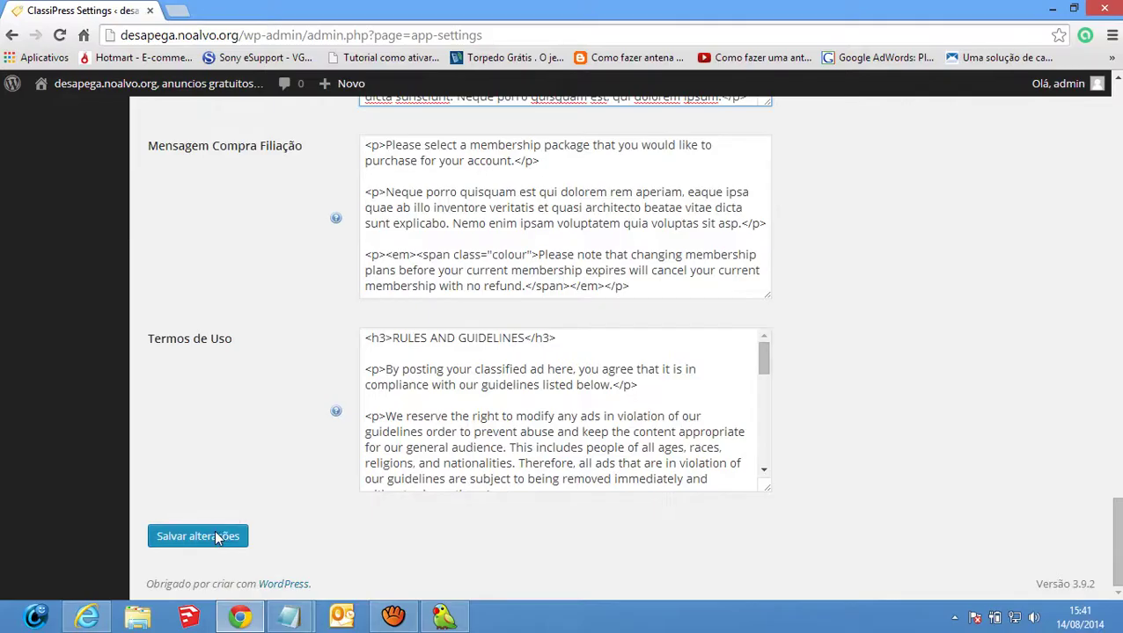
Reload the site's home page in Internet Explorer to check the welcome box, and return to Chrome
left_click(97, 617)
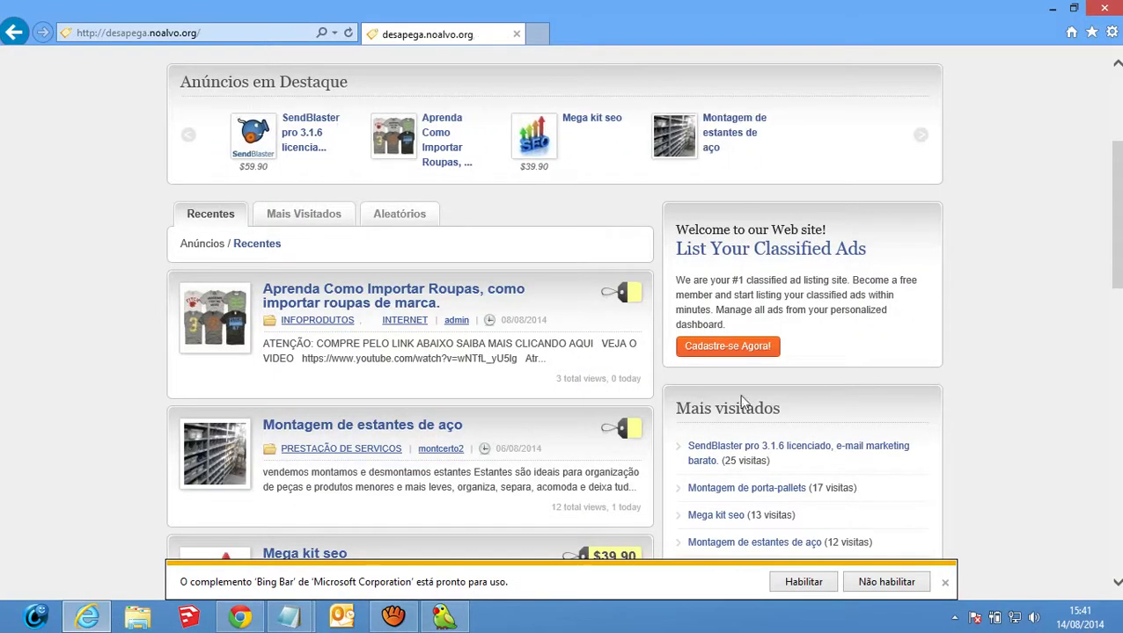
key("F5")
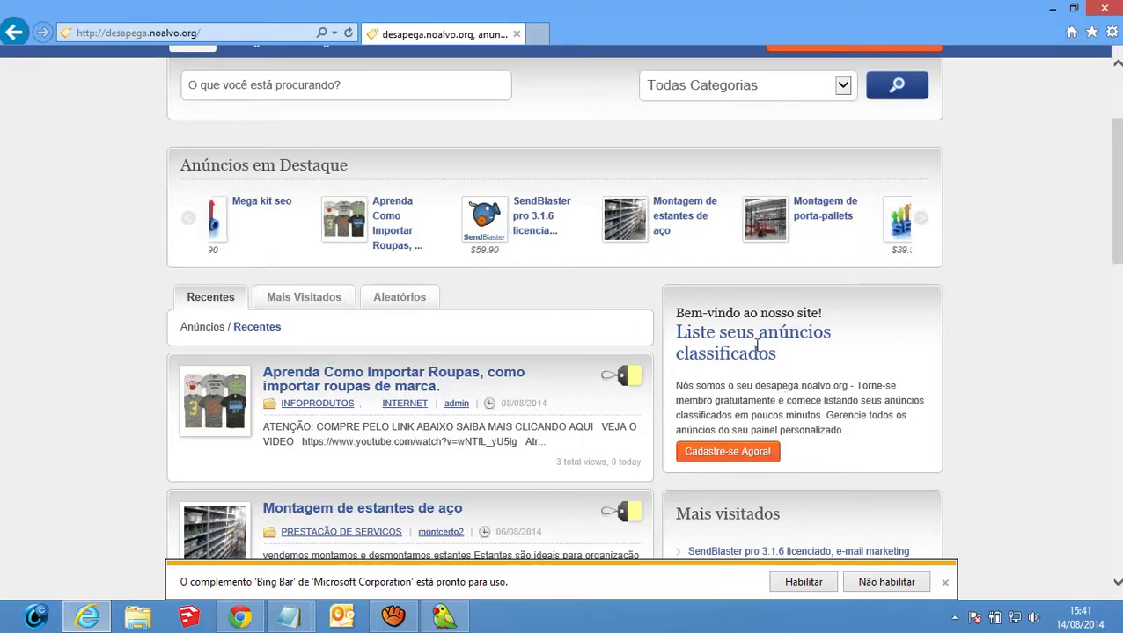
left_click(240, 617)
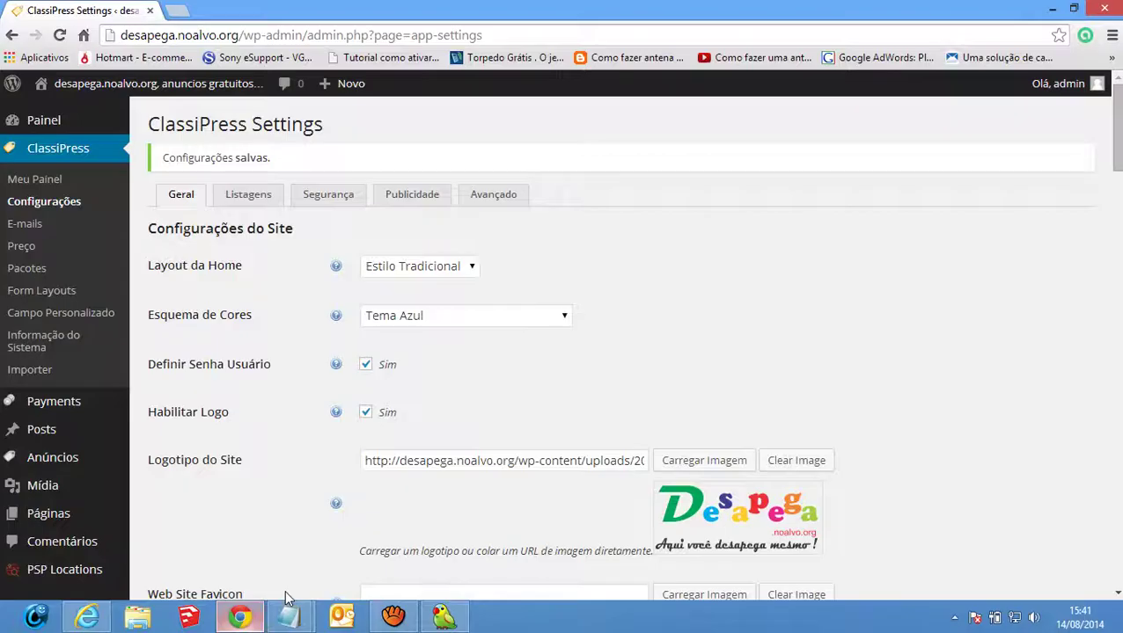
Replace the heading "Liste seus anúncios classificados" in the Mensagem da Home Page field with "Anuncie gratuitamente"
scroll(508, 396, "down", 4)
scroll(506, 391, "down", 3)
scroll(498, 383, "up", 5)
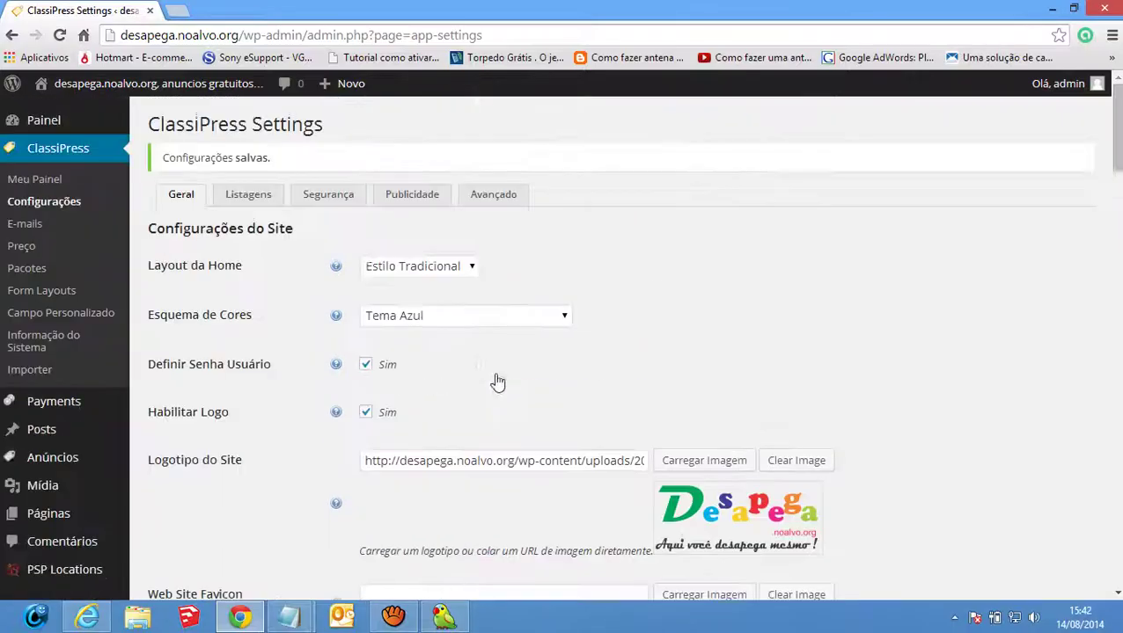
left_click(256, 202)
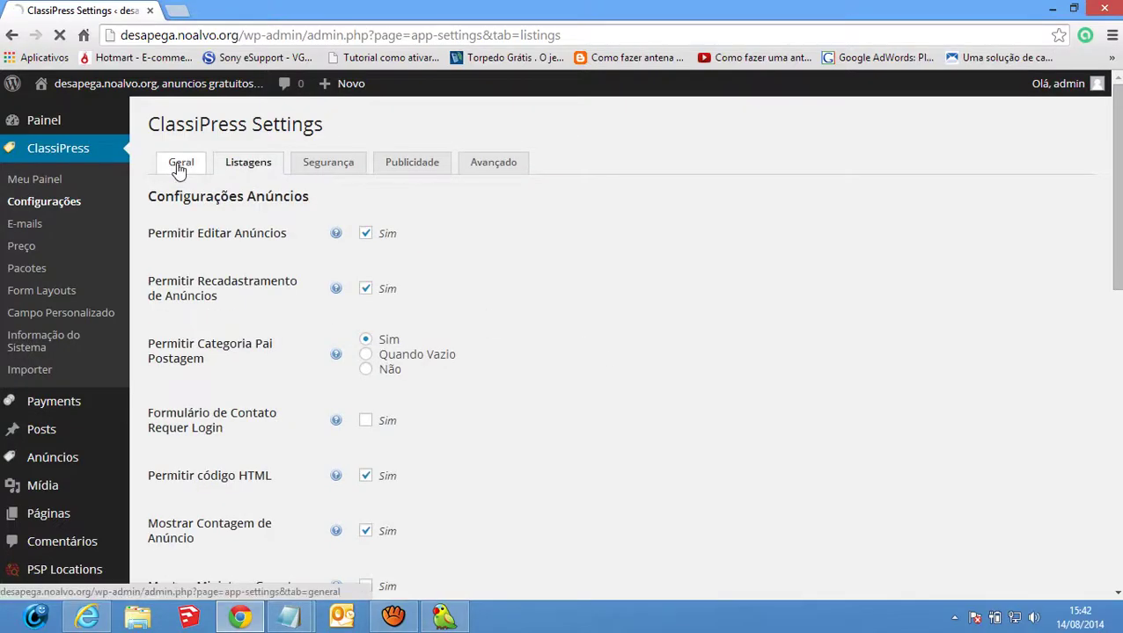
left_click(180, 166)
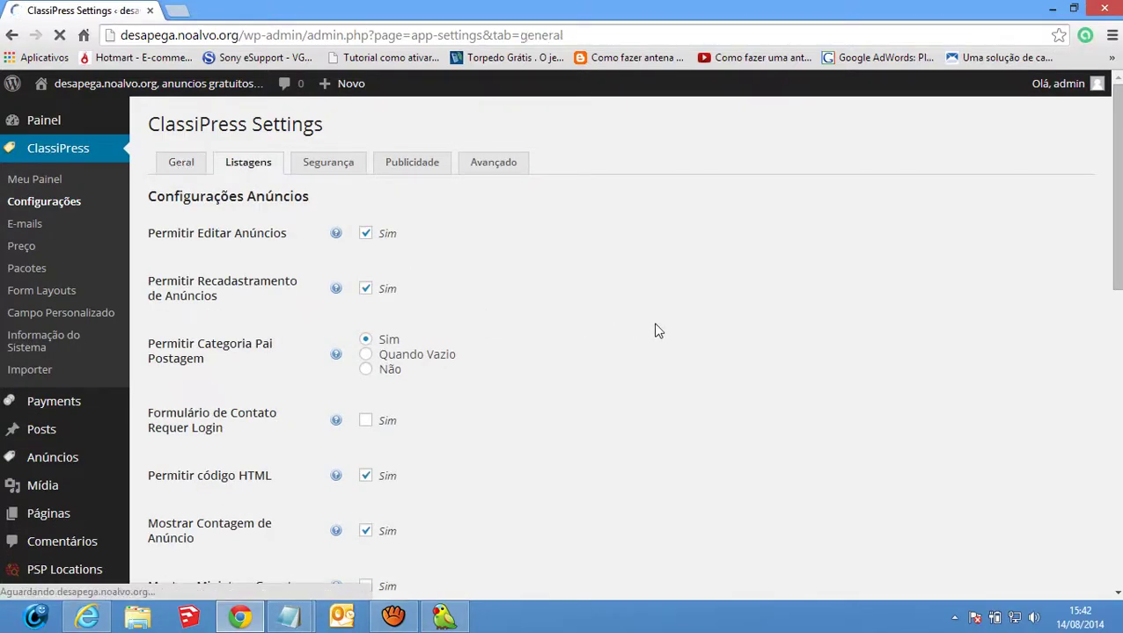
scroll(655, 330, "down", 20)
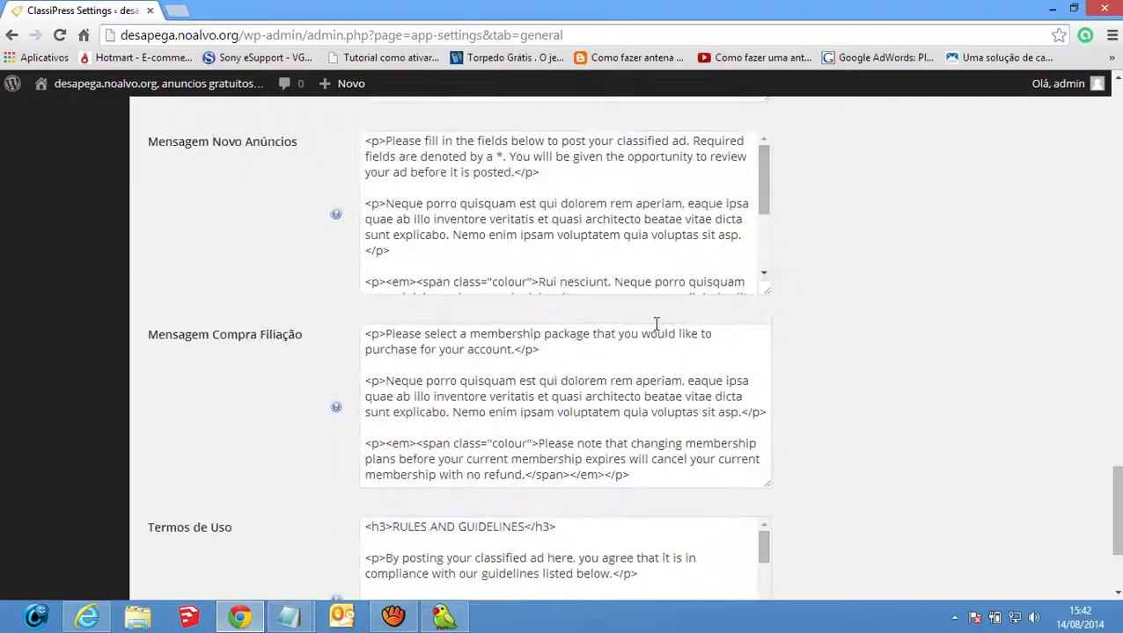
scroll(632, 315, "up", 1)
scroll(633, 309, "up", 2)
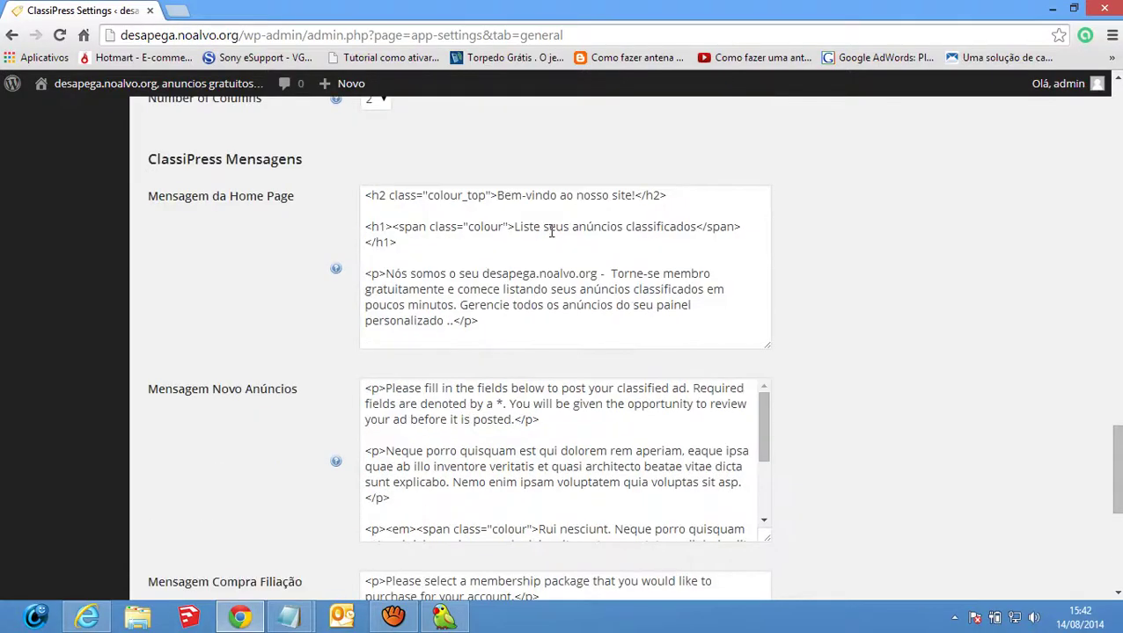
left_click_drag(516, 226, 695, 228)
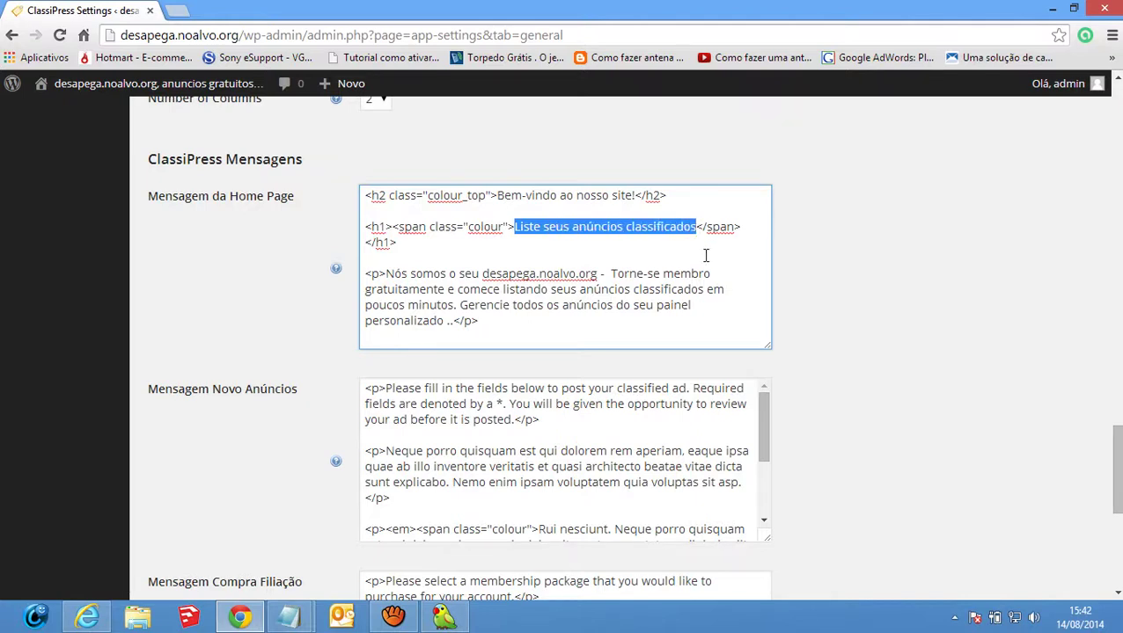
type("Anun")
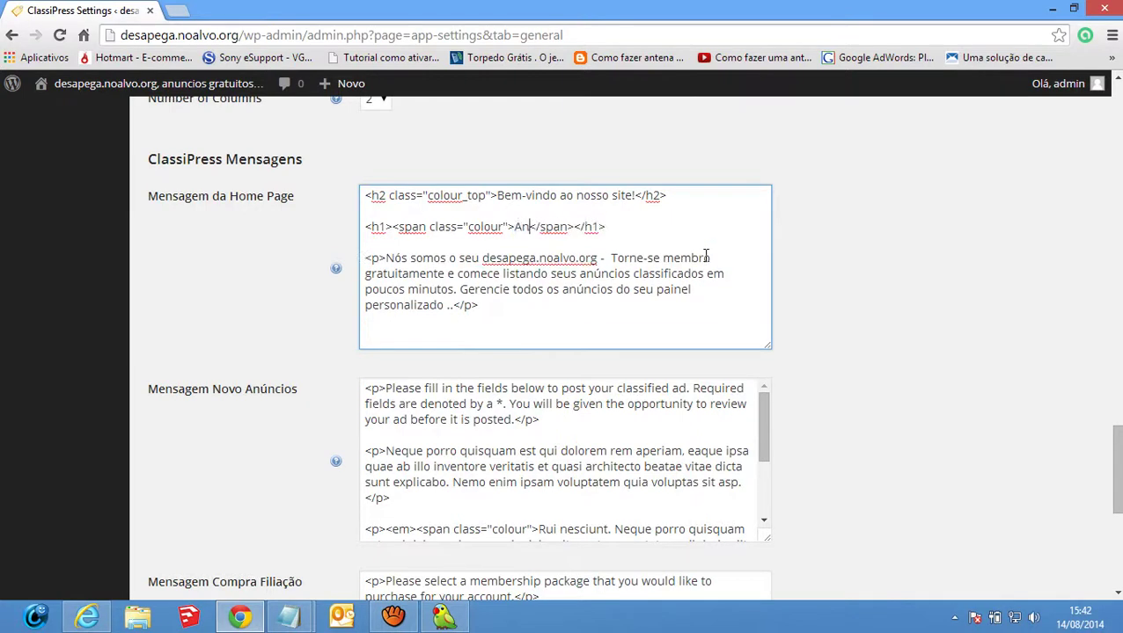
type("cie grat")
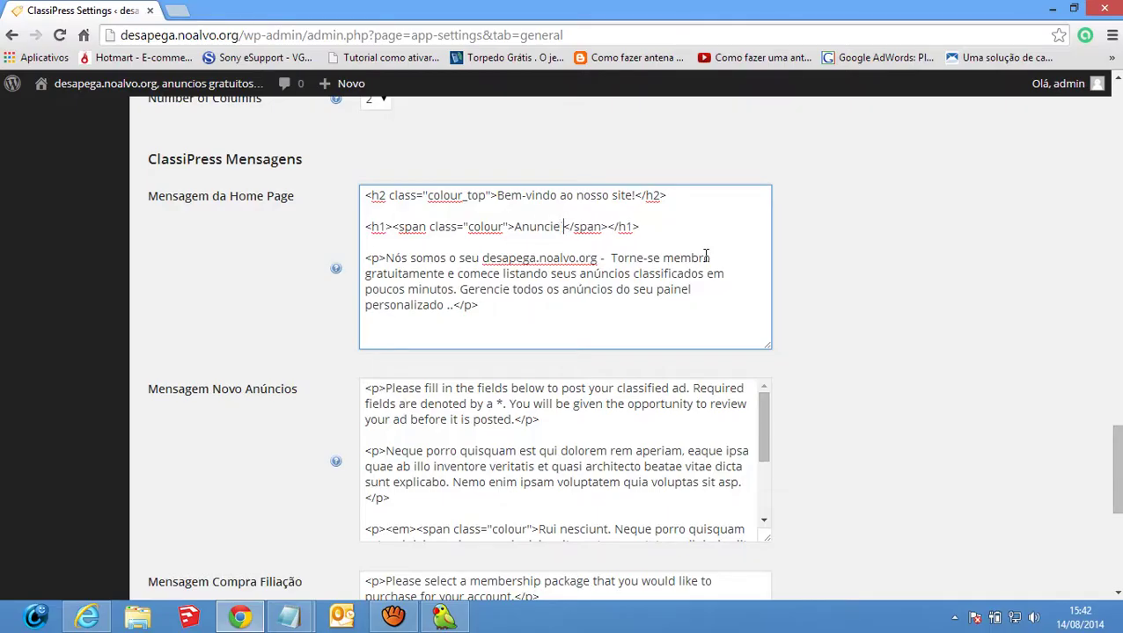
type("uitamente")
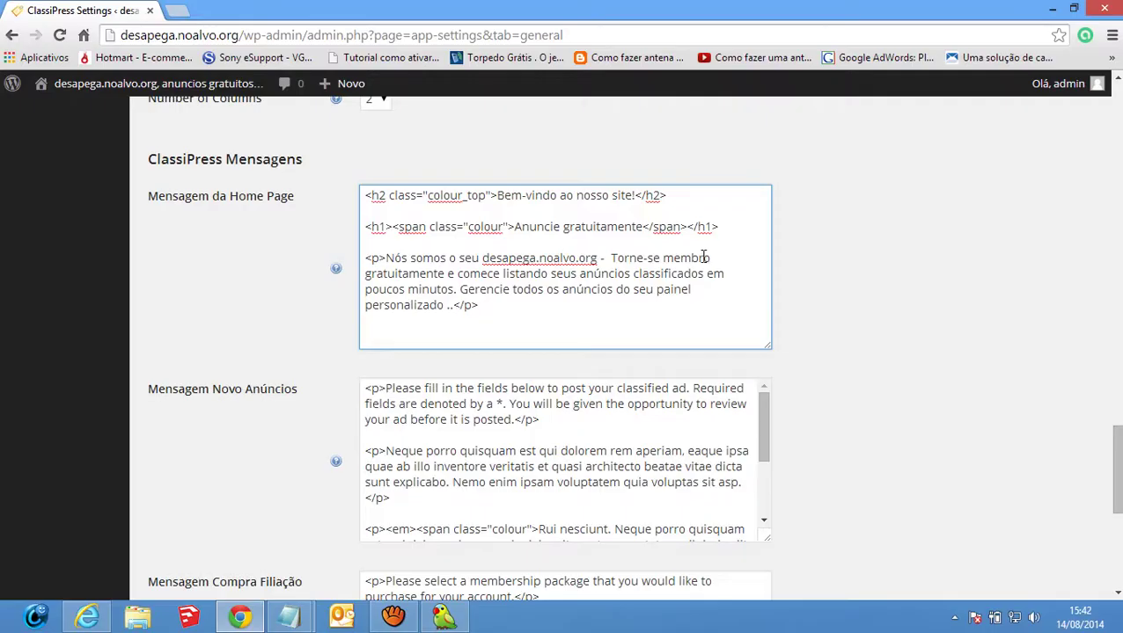
Copy the first paragraph of Mensagem Novo Anúncios into Lingoes and translate it from English to Portuguese
scroll(876, 335, "down", 3)
scroll(875, 345, "up", 2)
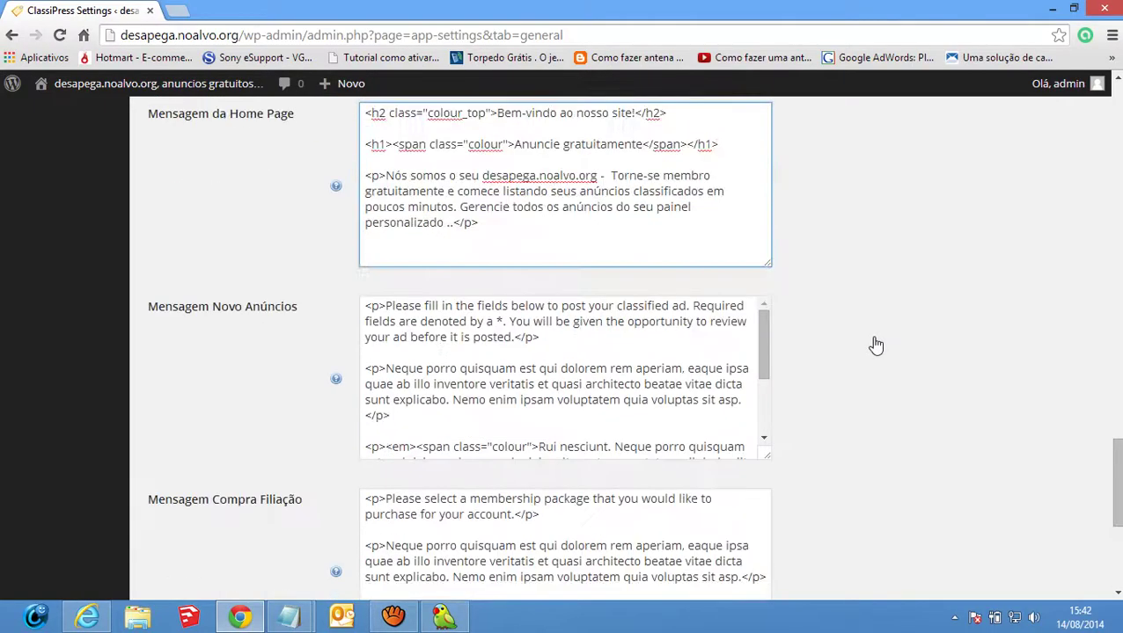
left_click_drag(385, 306, 513, 337)
key("ctrl+c")
left_click(443, 616)
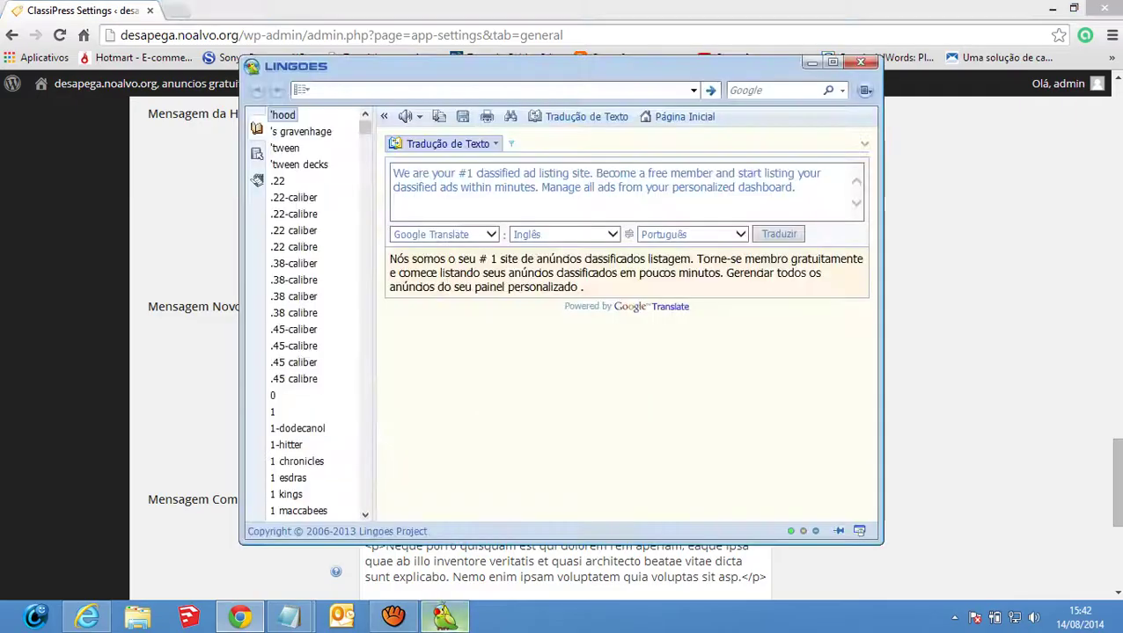
triple_click(496, 202)
key("ctrl+v")
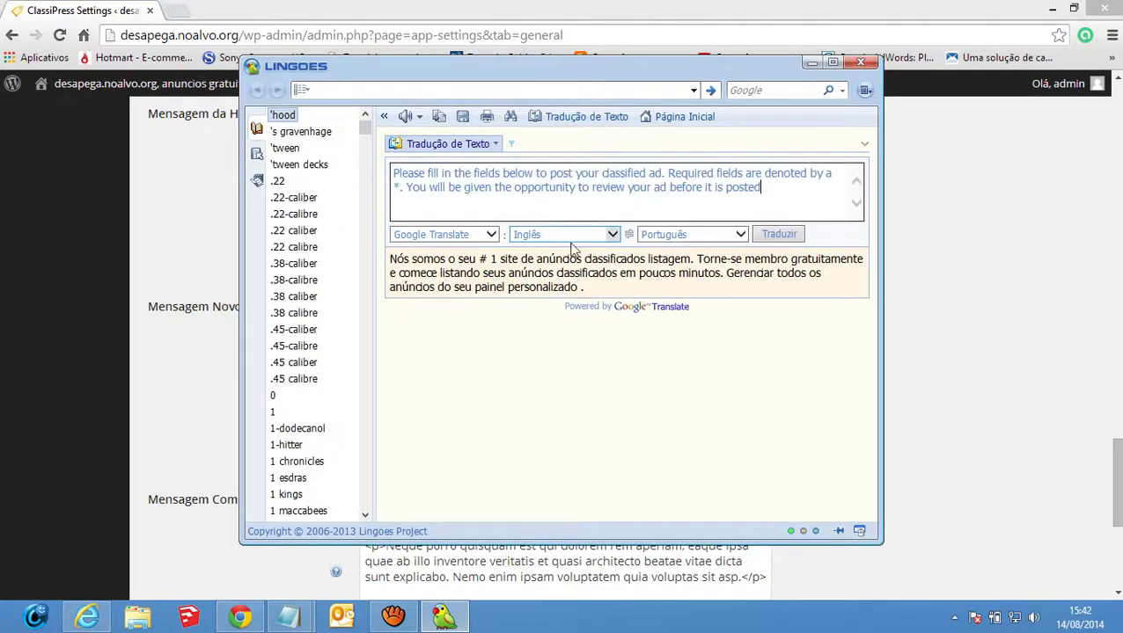
left_click(778, 234)
Copy the Portuguese translation from Lingoes and replace the English first paragraph of Mensagem Novo Anúncios in Chrome with it
key("ctrl+a")
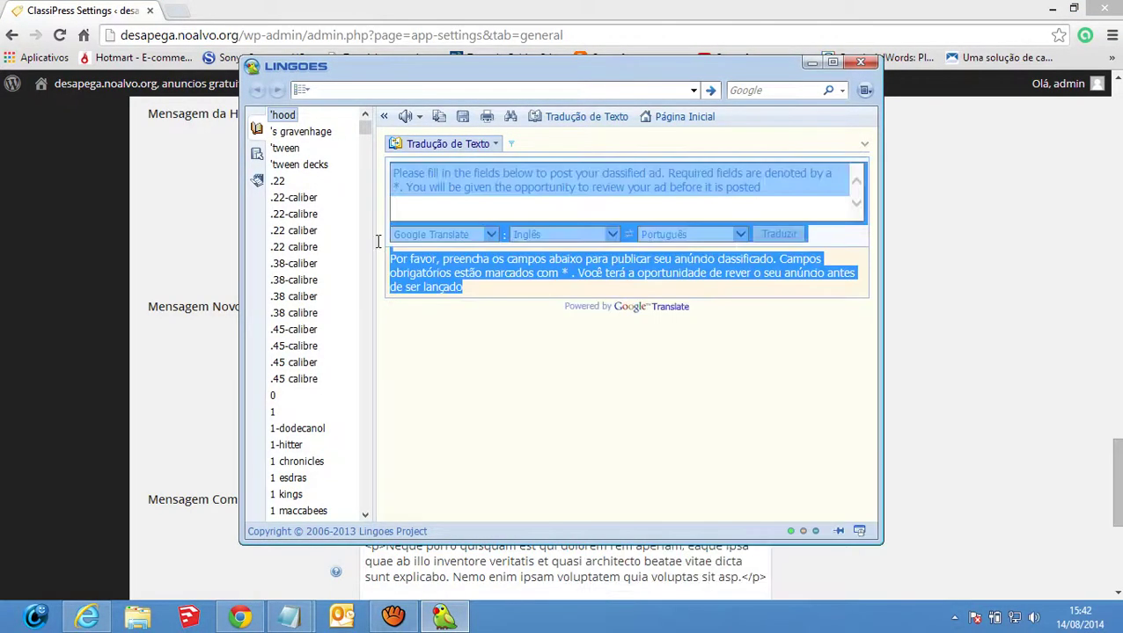
left_click_drag(469, 290, 391, 259)
key("ctrl+c")
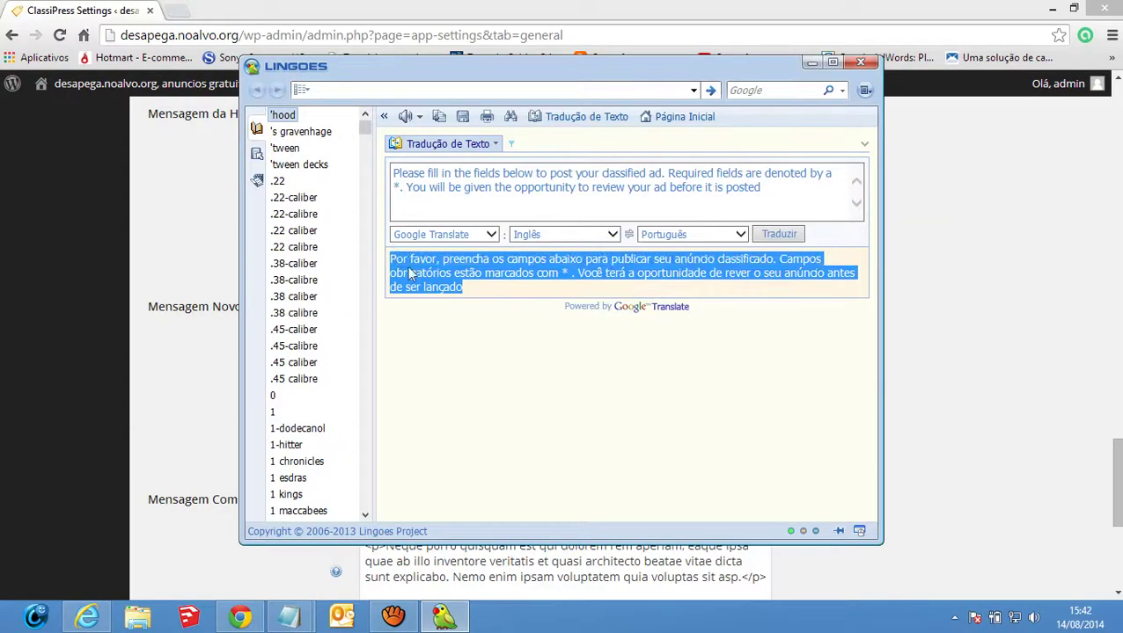
left_click(173, 404)
left_click(442, 352)
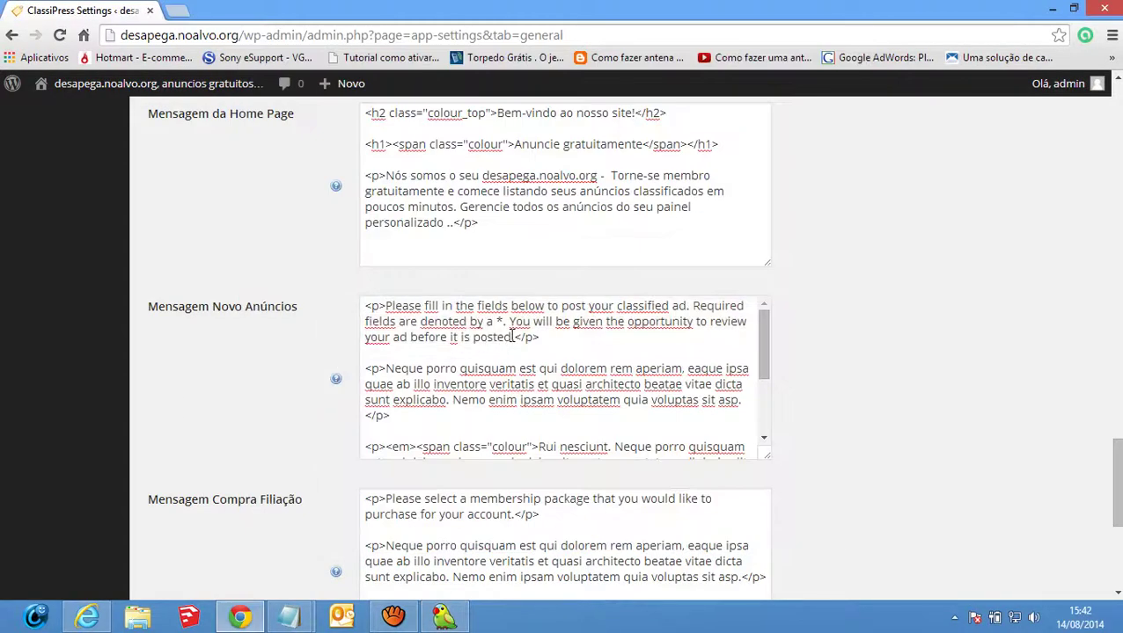
left_click_drag(512, 337, 381, 305)
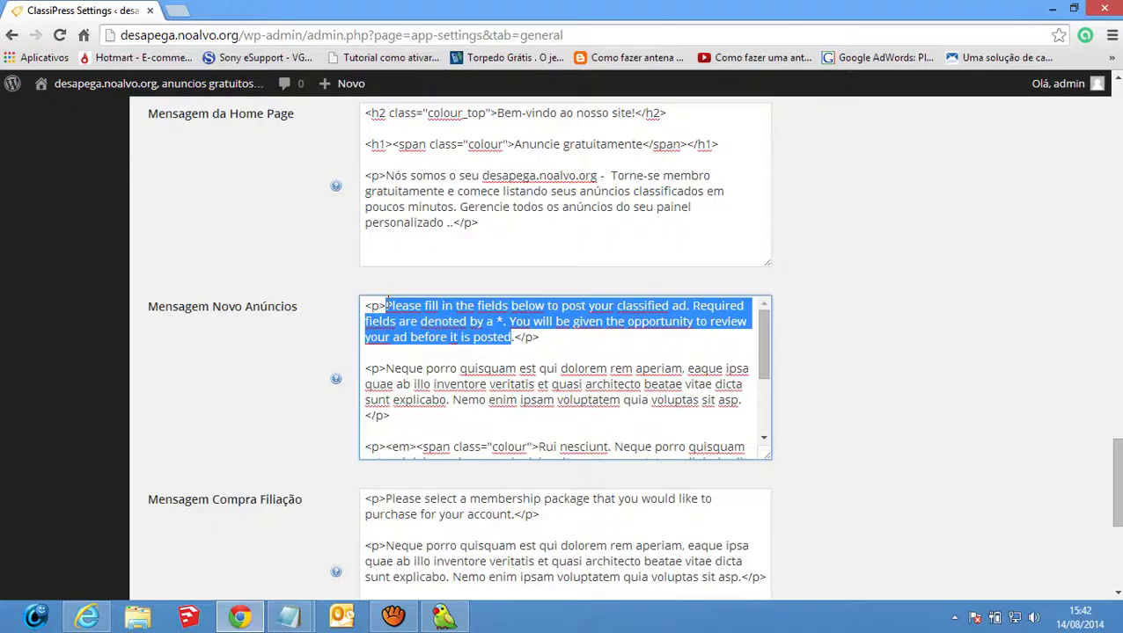
key("ctrl+v")
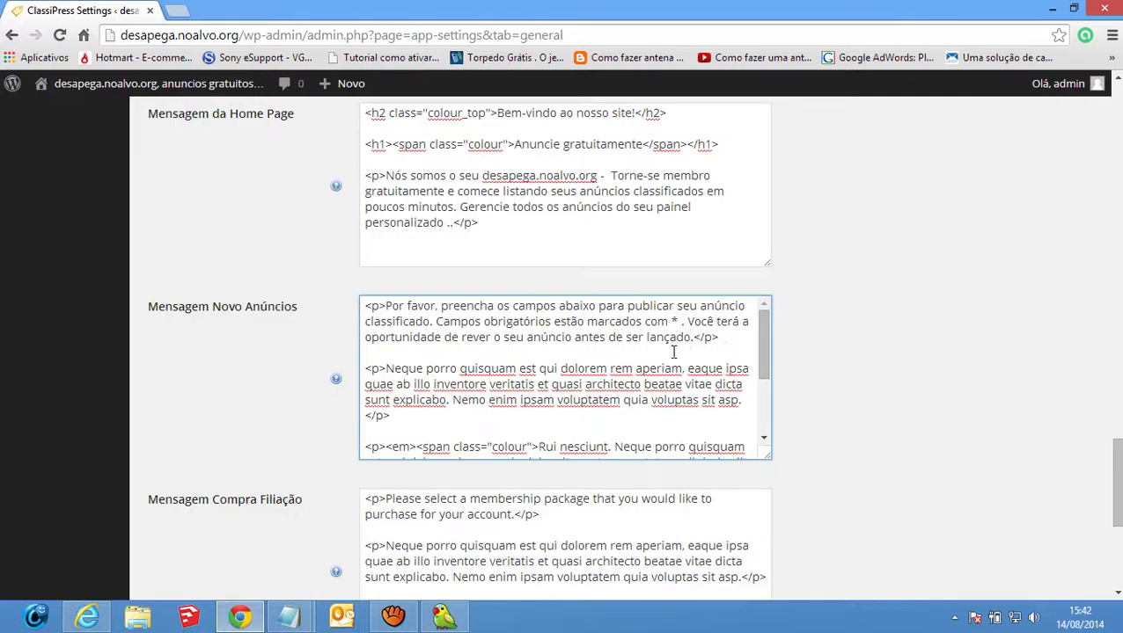
Replace "lançado" with "publicado" at the end of the first paragraph of Mensagem Novo Anúncios
scroll(675, 351, "down", 2)
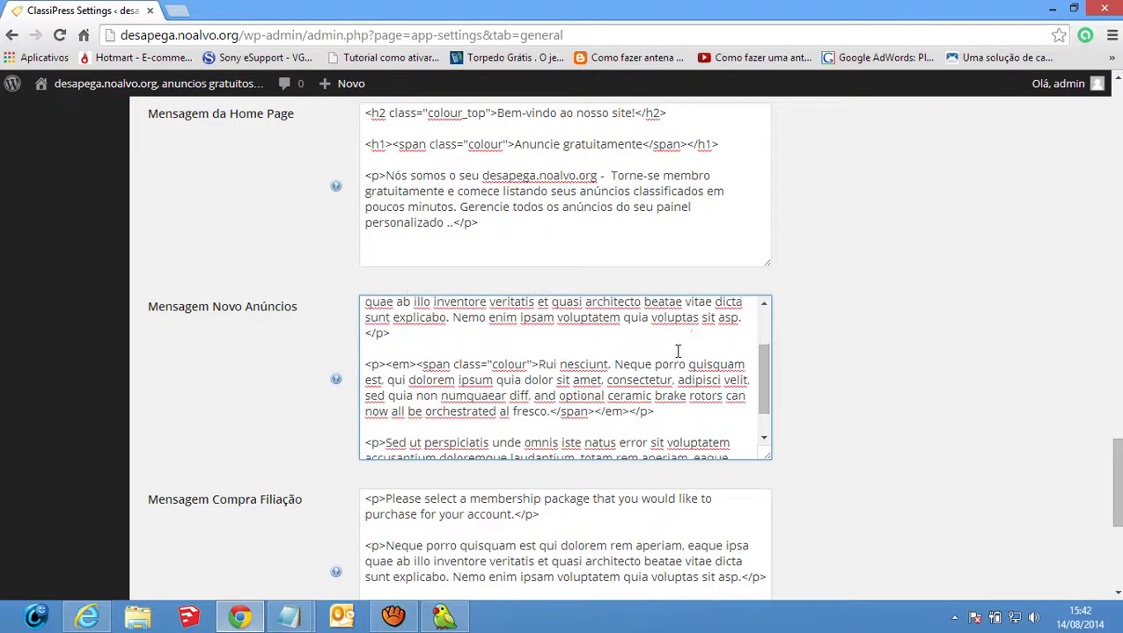
scroll(696, 347, "up", 2)
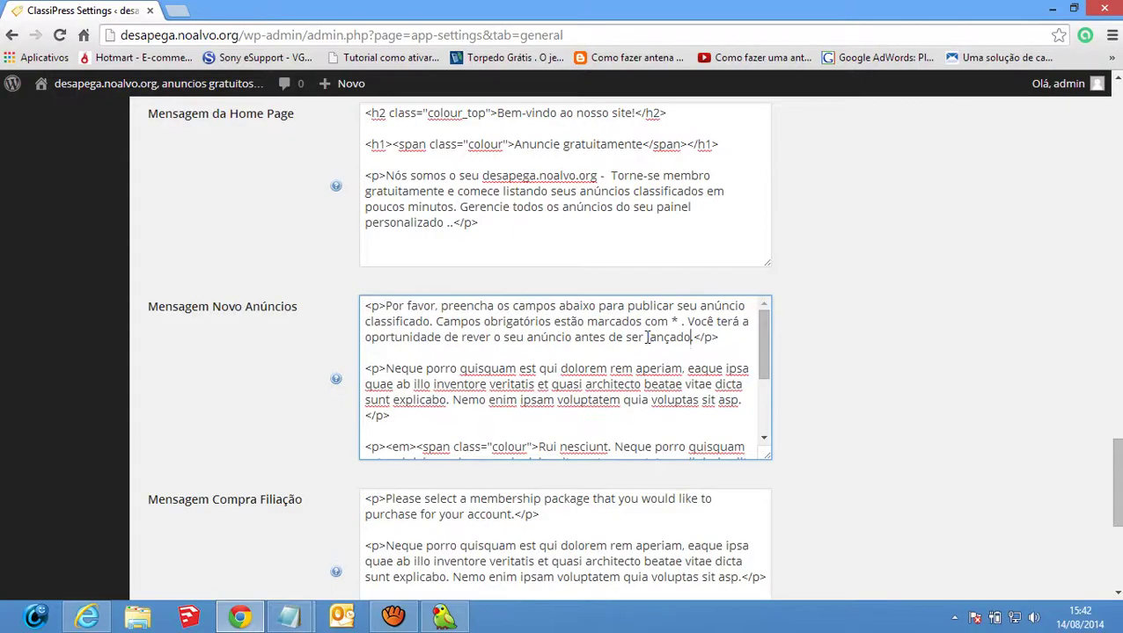
left_click_drag(647, 337, 692, 339)
type("publicado")
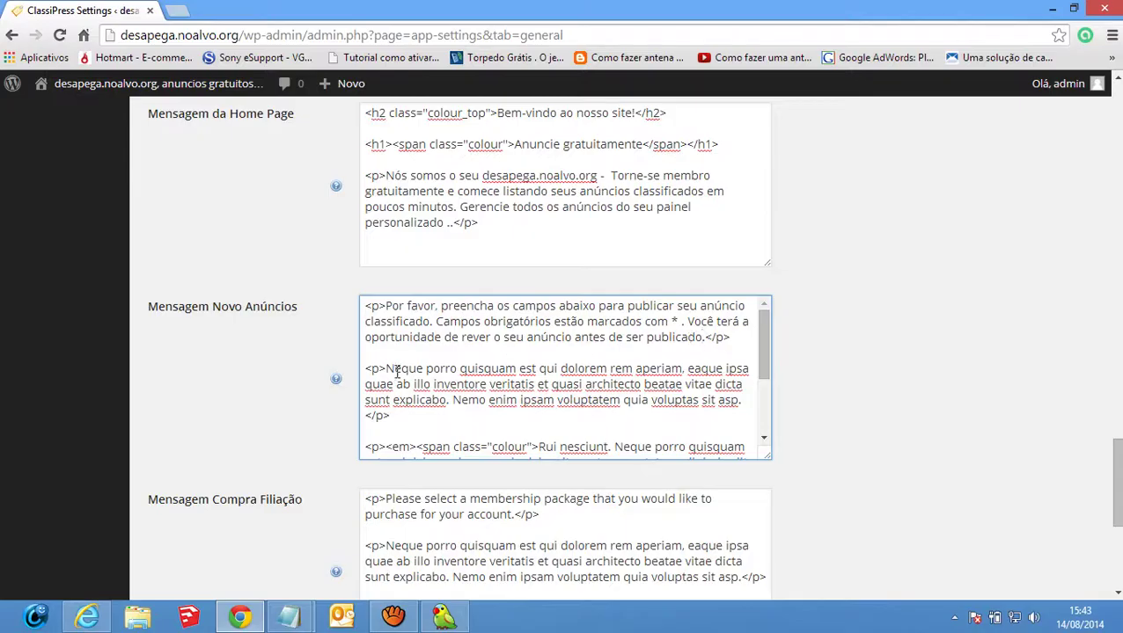
Copy the "Neque porro quisquam" paragraph of Mensagem Novo Anúncios into Lingoes and translate it from English to Portuguese
left_click_drag(386, 369, 750, 403)
key("ctrl+c")
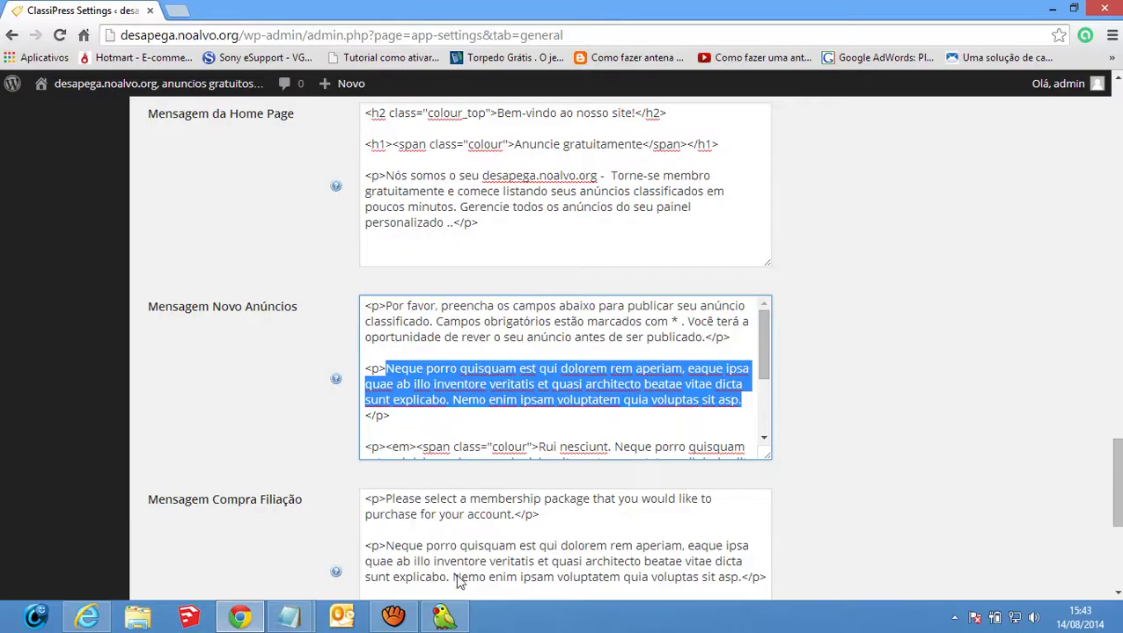
left_click(444, 615)
key("ctrl+a")
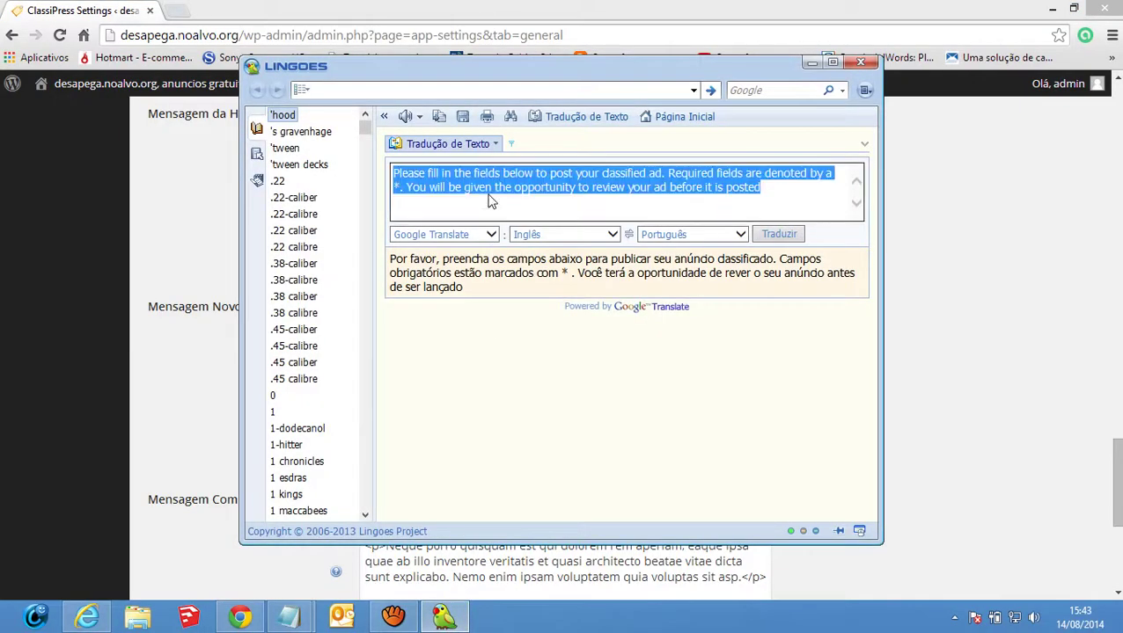
key("ctrl+v")
left_click(780, 235)
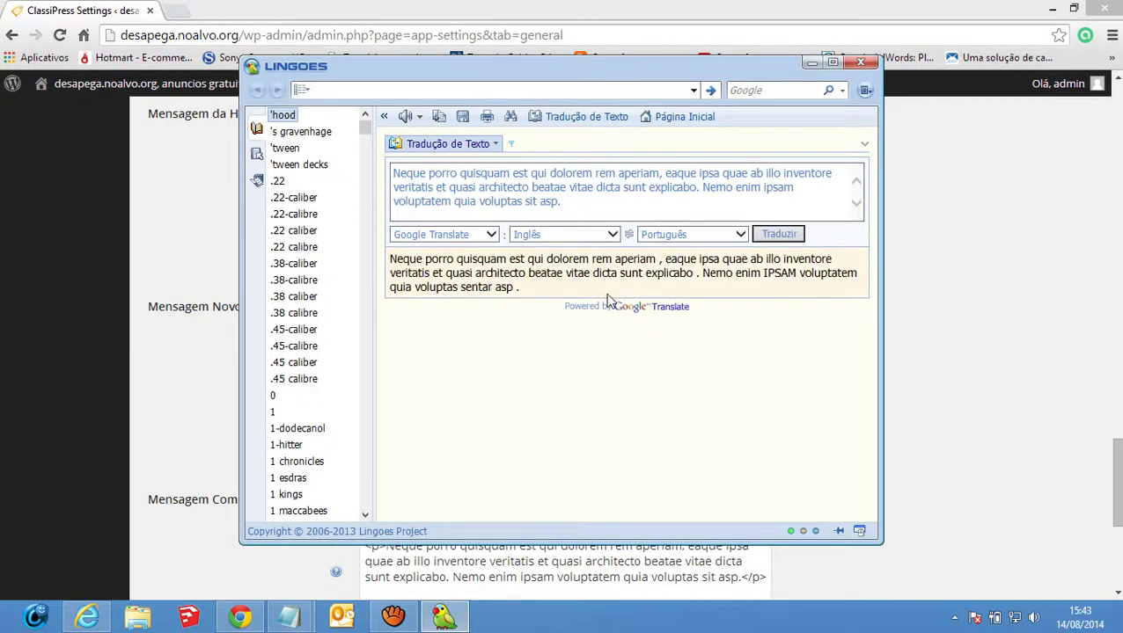
Copy the Lingoes output and replace the "Neque porro quisquam" paragraph of Mensagem Novo Anúncios in Chrome with it
left_click_drag(545, 297, 396, 260)
key("ctrl+c")
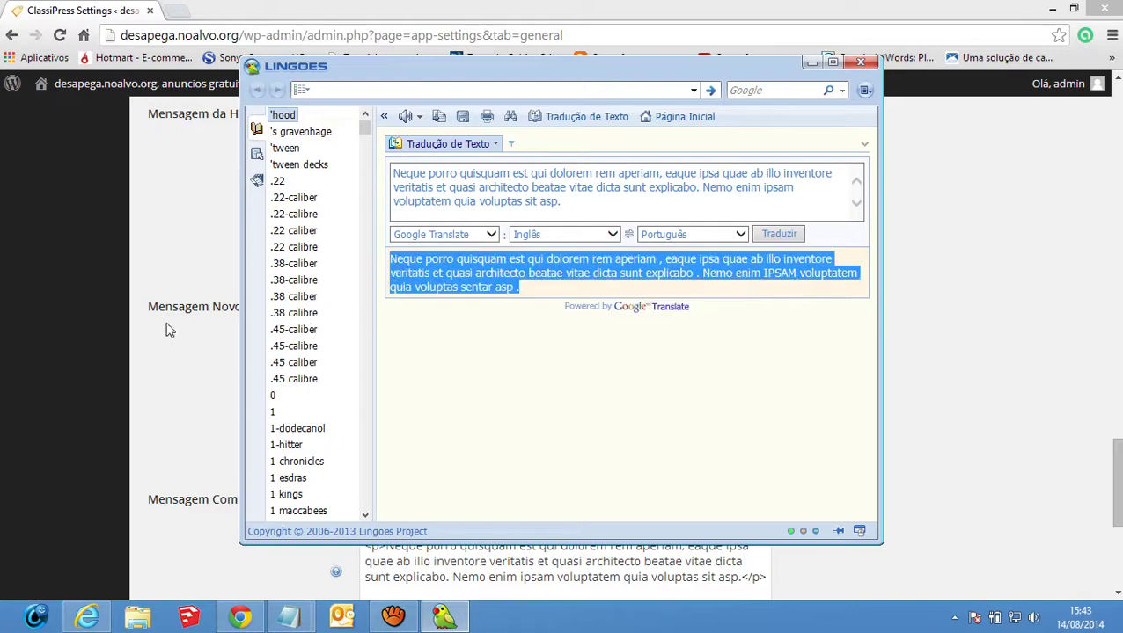
left_click(172, 350)
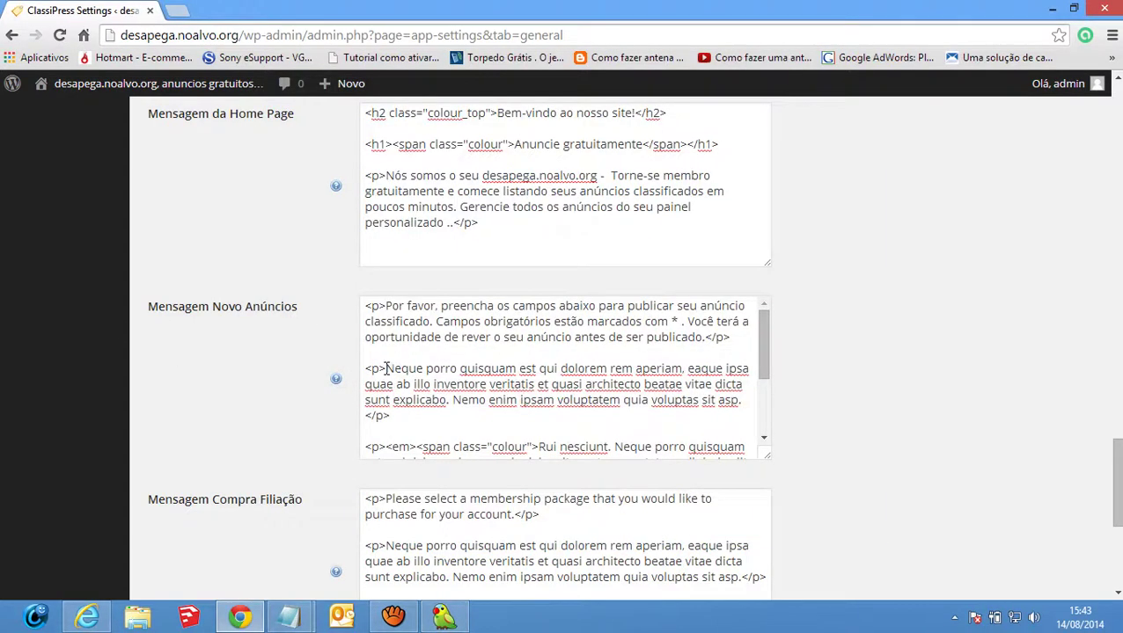
left_click_drag(385, 369, 744, 400)
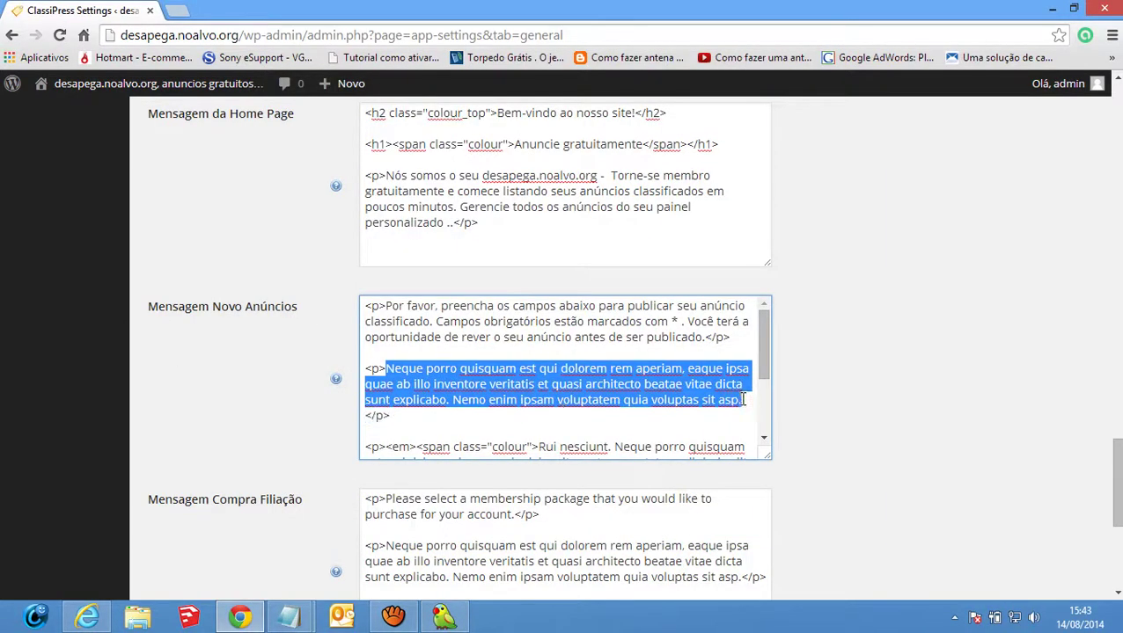
key("ctrl+v")
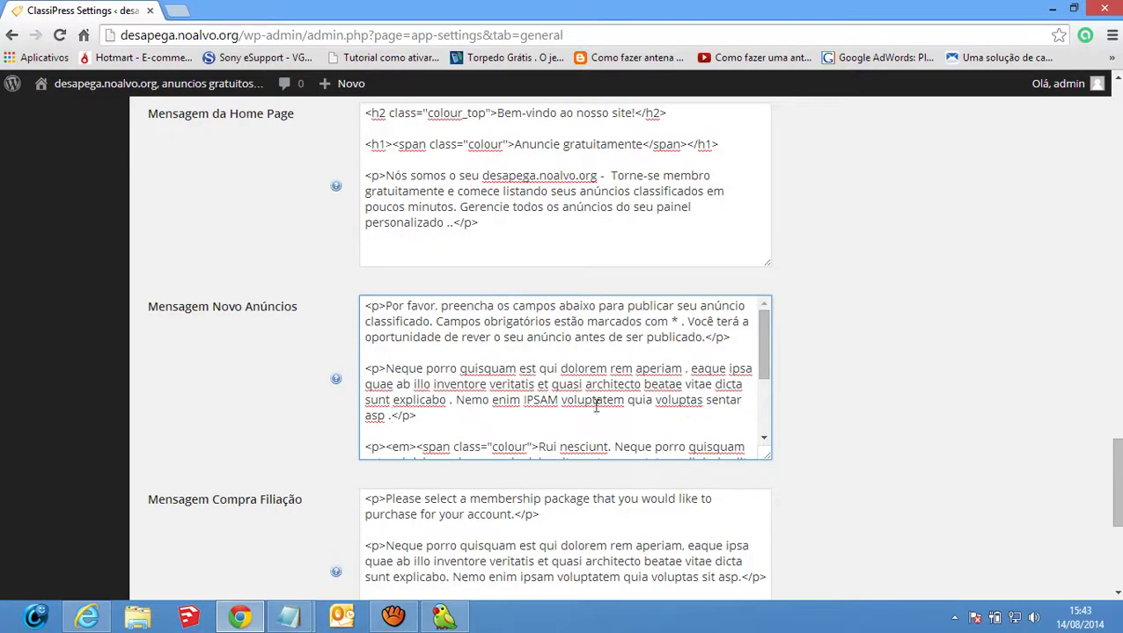
Delete all paragraphs after the first one in Mensagem Novo Anúncios, starting from "Neque porro quisquam"
left_click(444, 616)
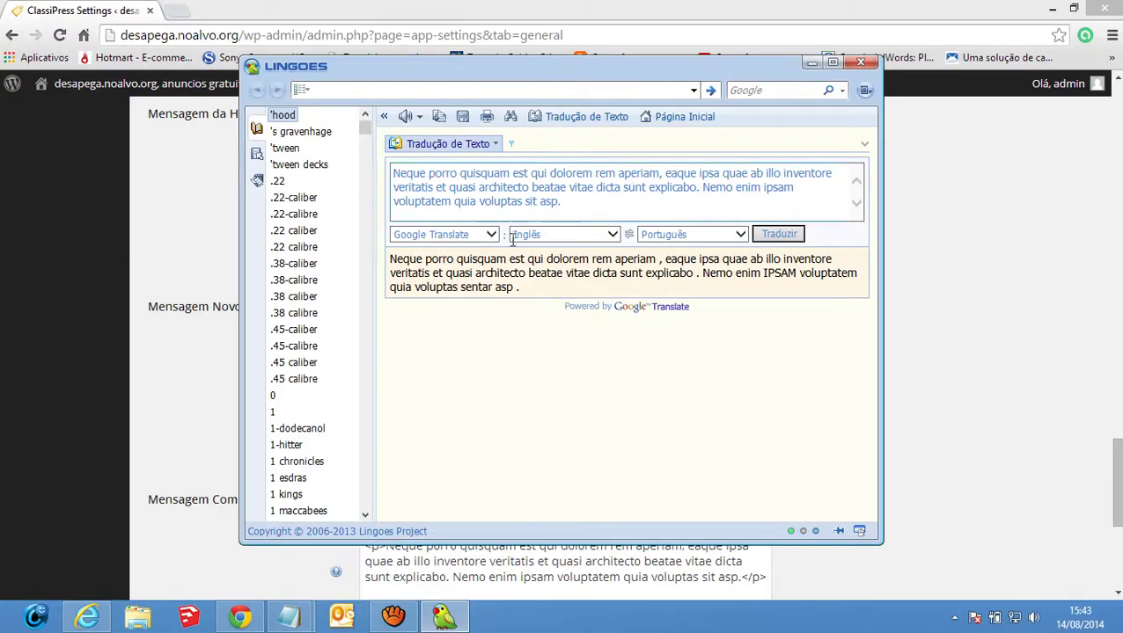
left_click(72, 7)
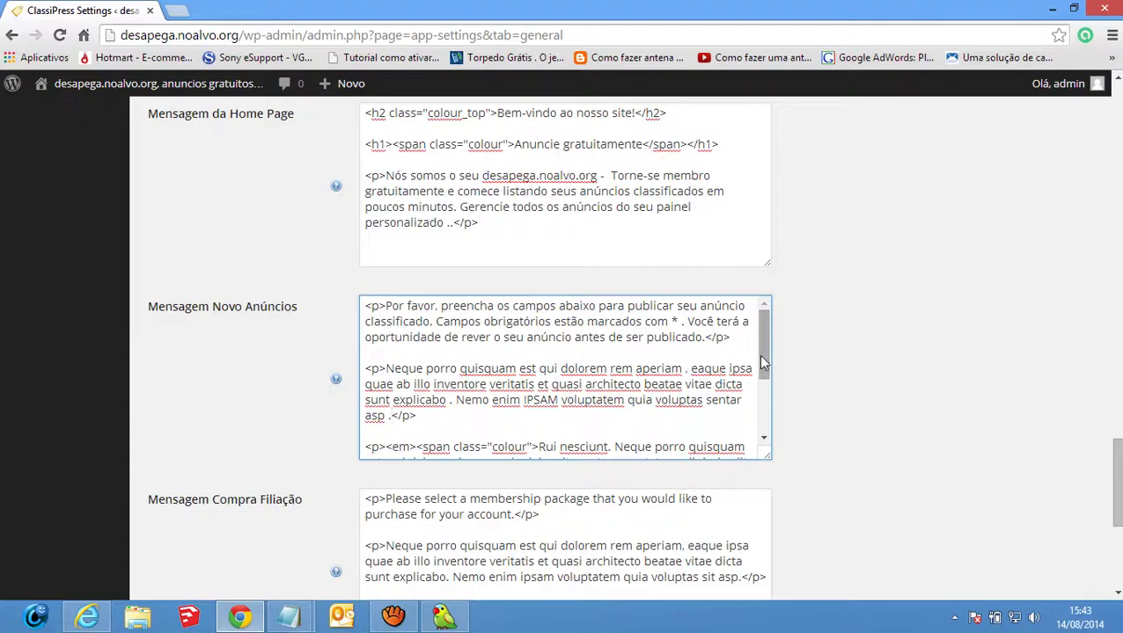
mouse_move(763, 359)
left_mouse_down()
mouse_move(765, 403)
mouse_move(770, 367)
left_mouse_up()
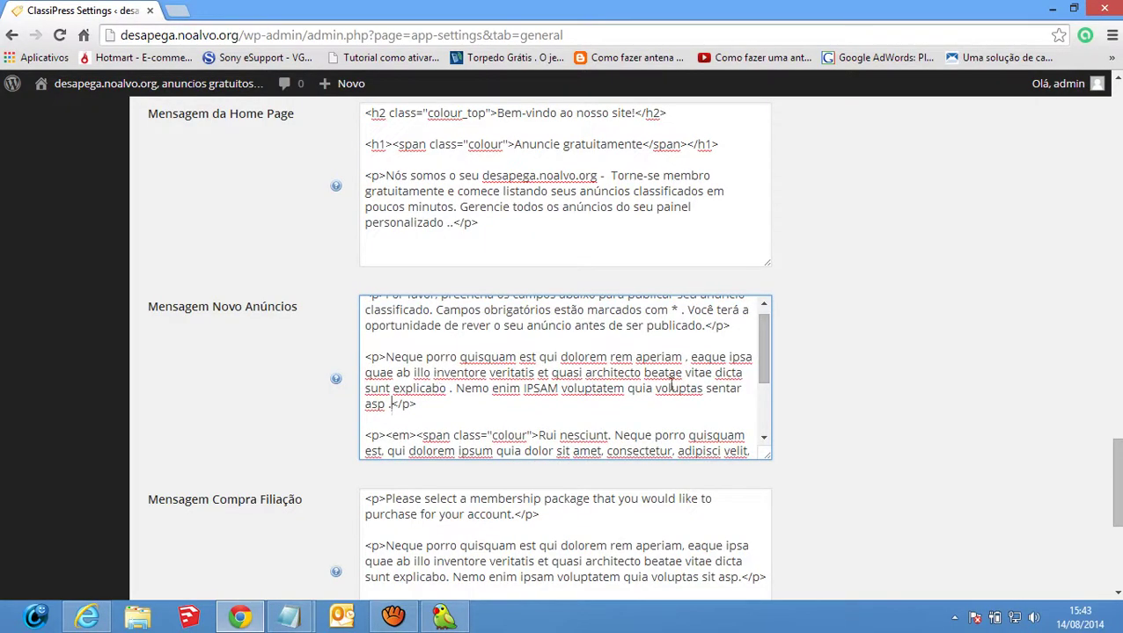
scroll(769, 384, "down", 2)
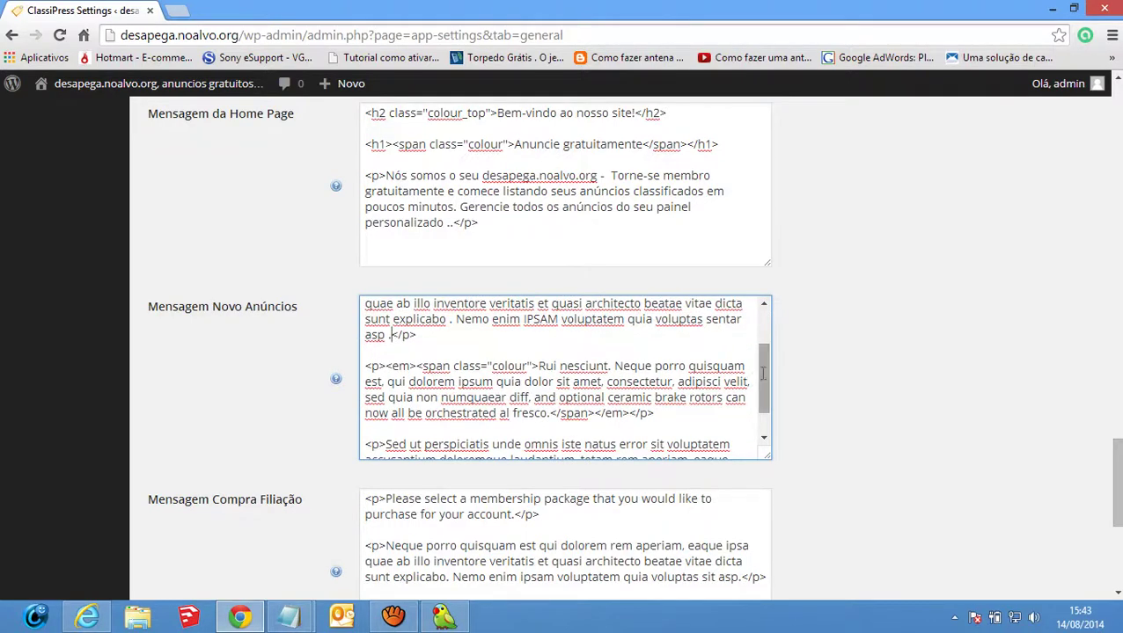
scroll(766, 413, "down", 1)
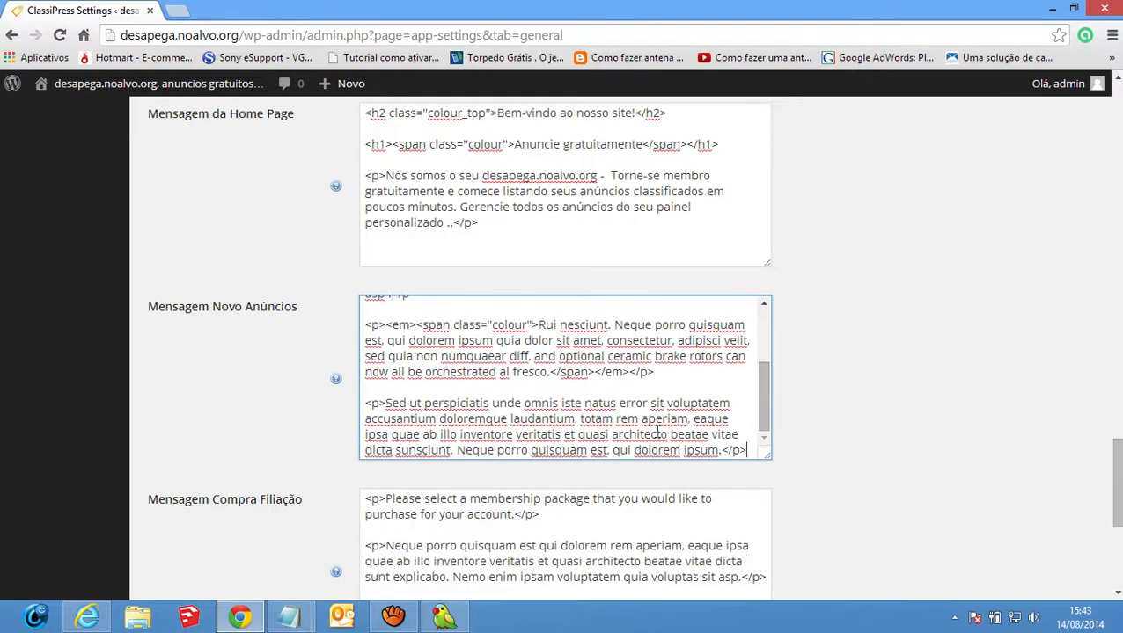
left_click_drag(657, 431, 357, 370)
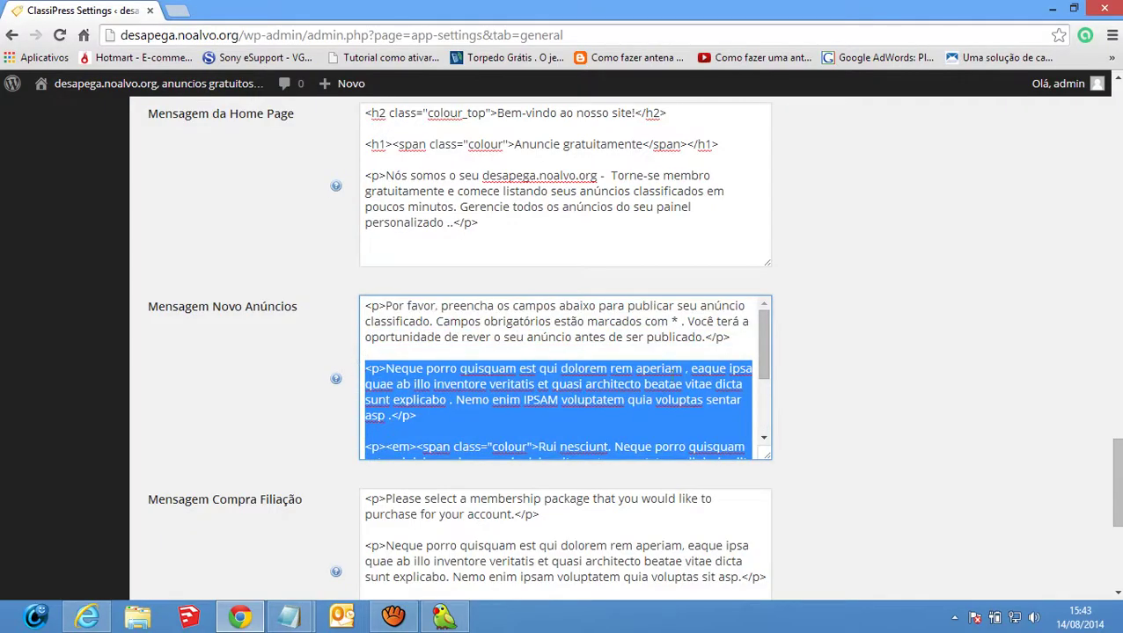
key("BackSpace")
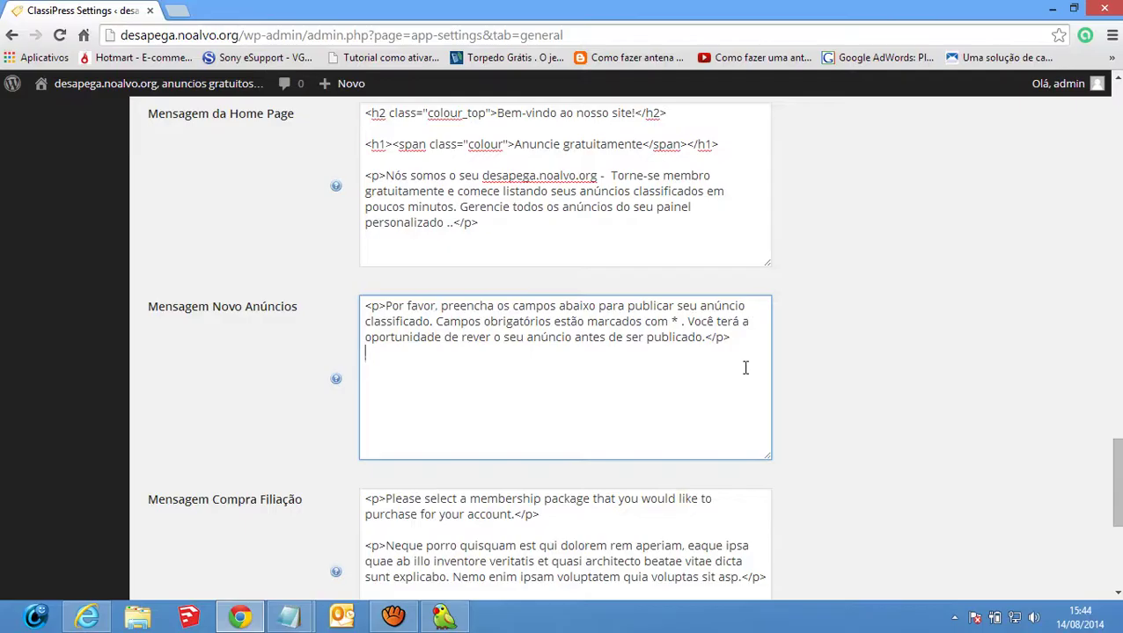
Copy the "Please select a membership package" sentence of Mensagem Compra Filiação into Lingoes and translate it from English to Portuguese
scroll(746, 368, "down", 3)
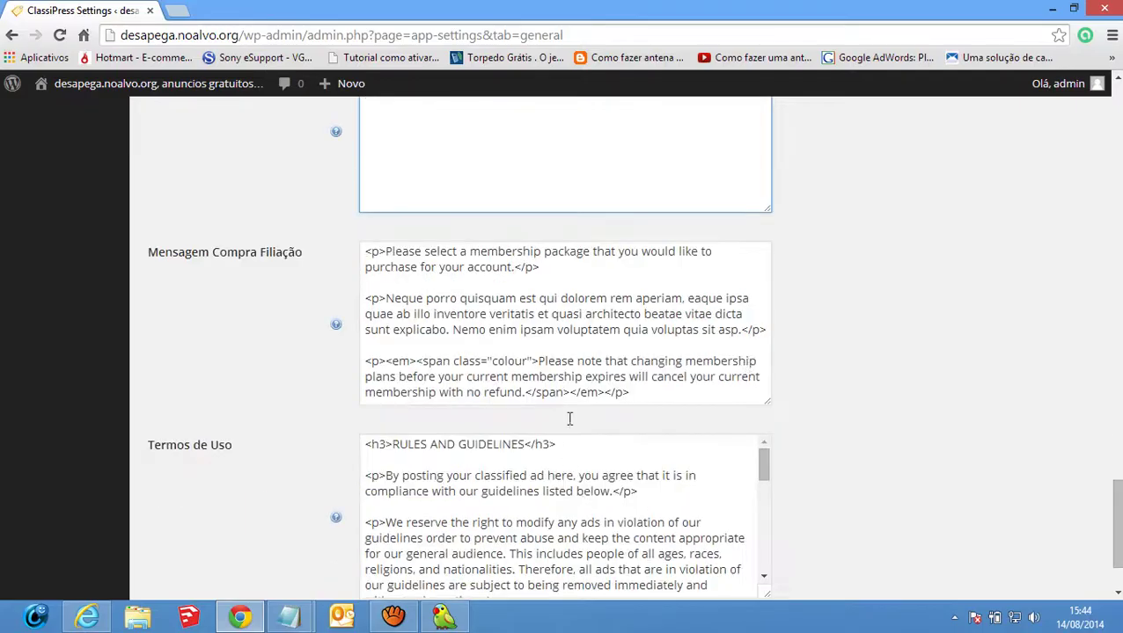
left_click_drag(386, 253, 510, 266)
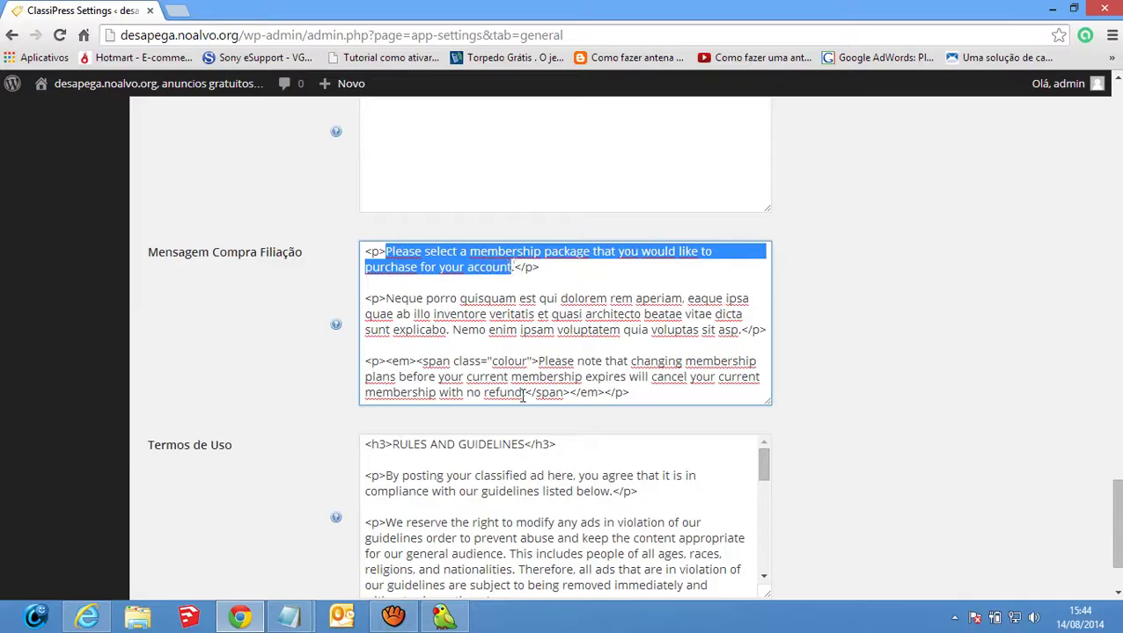
left_click(444, 615)
key("ctrl+a")
mouse_move(554, 194)
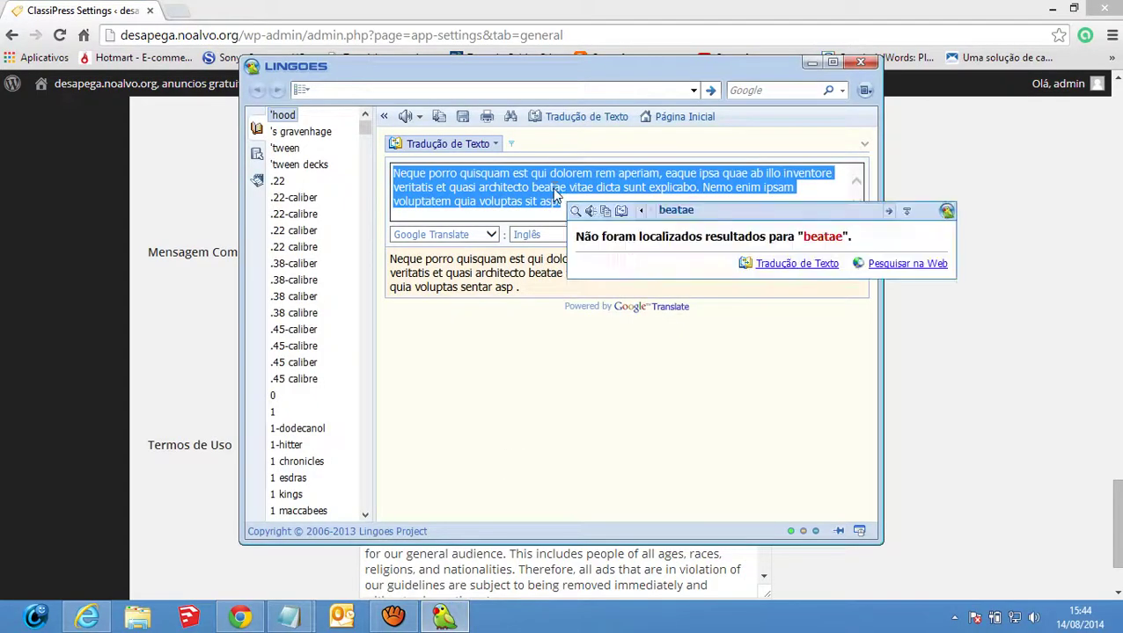
type("Please select a membership package that you would like to purchase for your account")
left_click(755, 238)
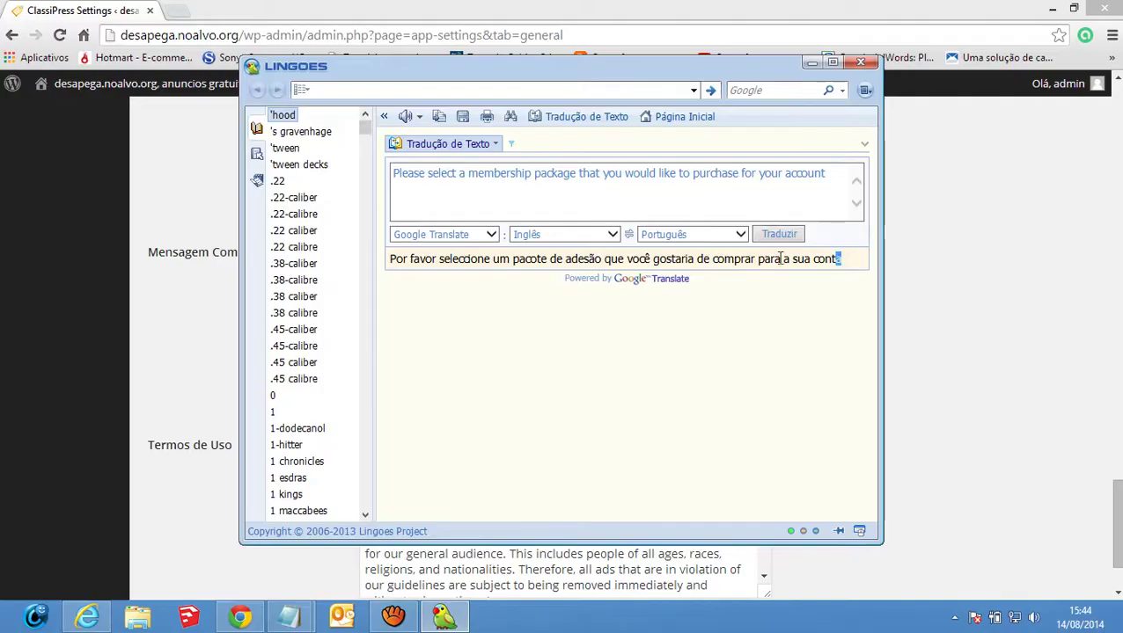
Replace the English first sentence of Mensagem Compra Filiação in Chrome with the Lingoes translation and delete the two paragraphs below it
left_click_drag(836, 259, 393, 258)
key("ctrl+c")
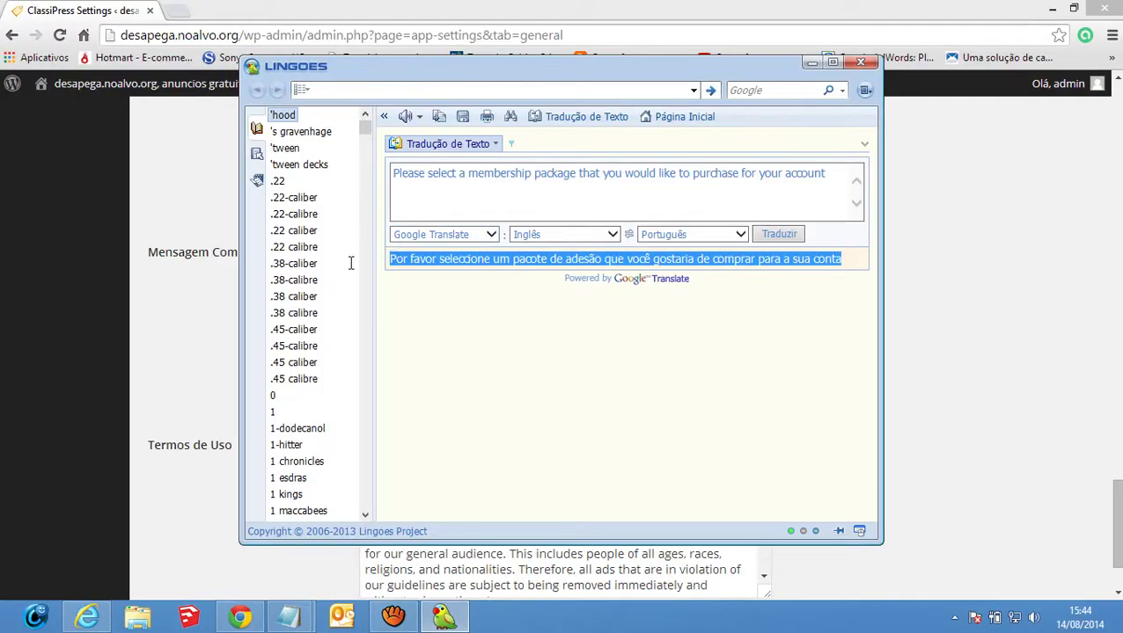
key("Escape")
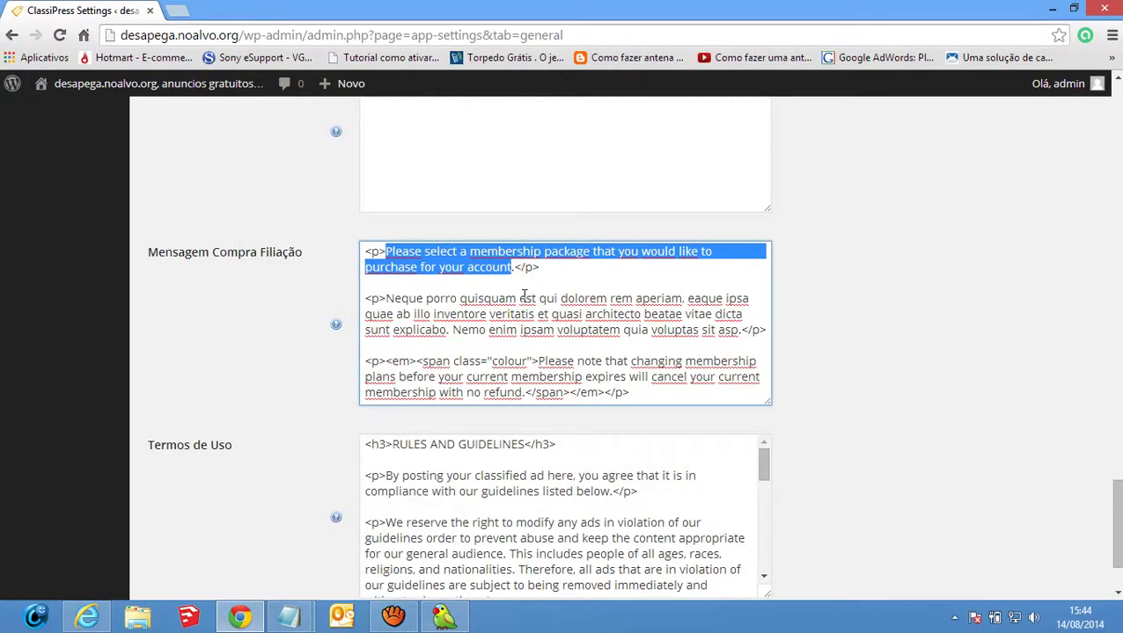
key("ctrl+v")
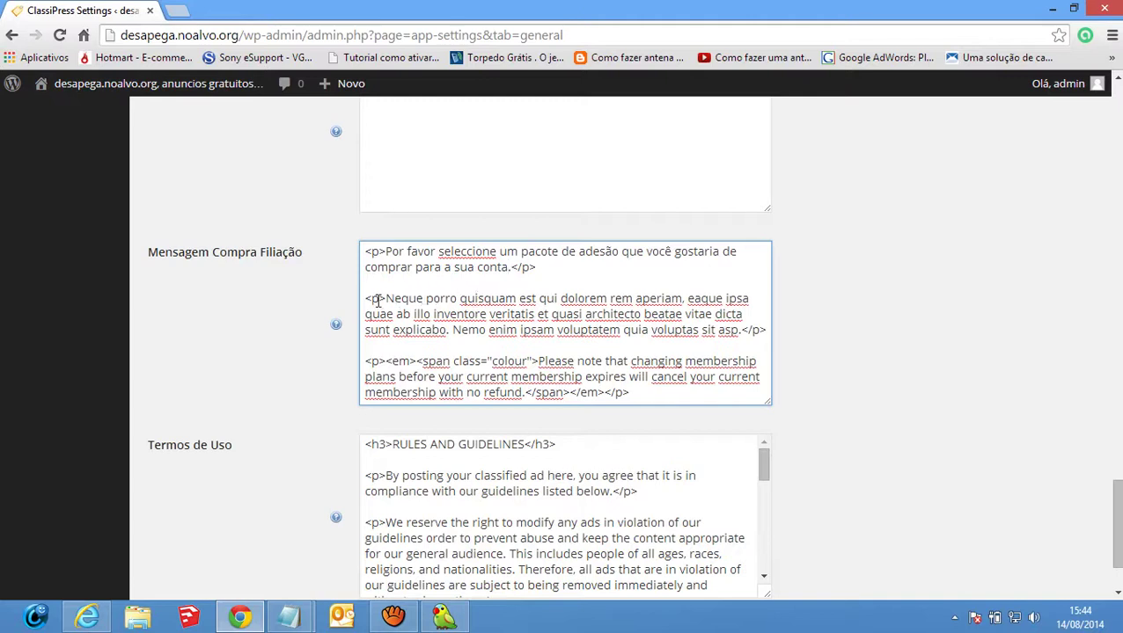
left_click_drag(366, 299, 702, 431)
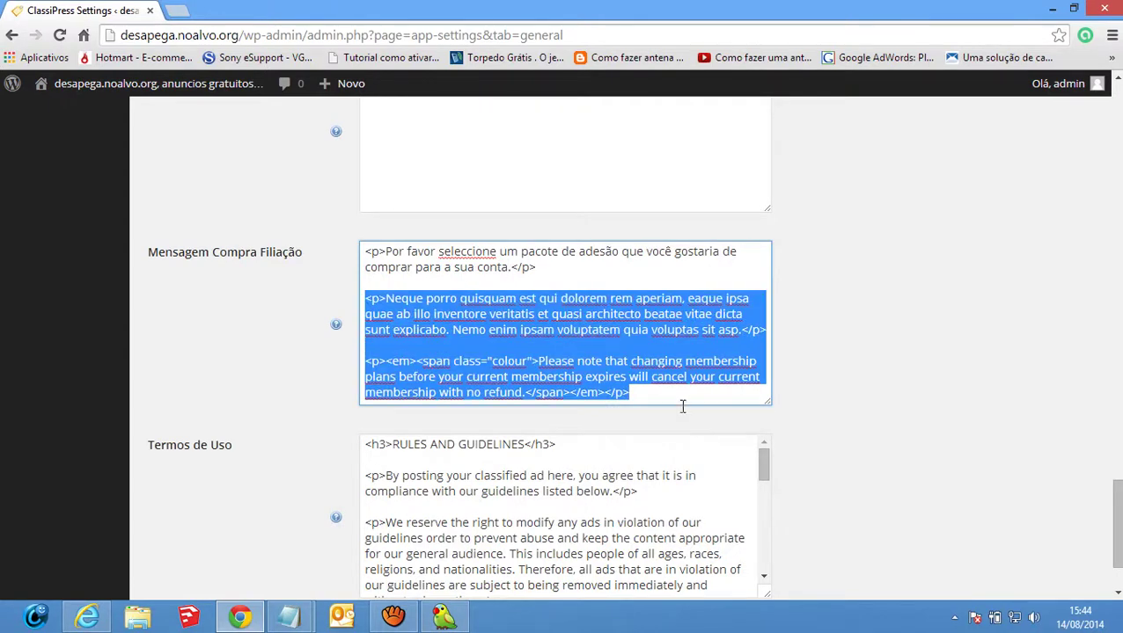
key("BackSpace")
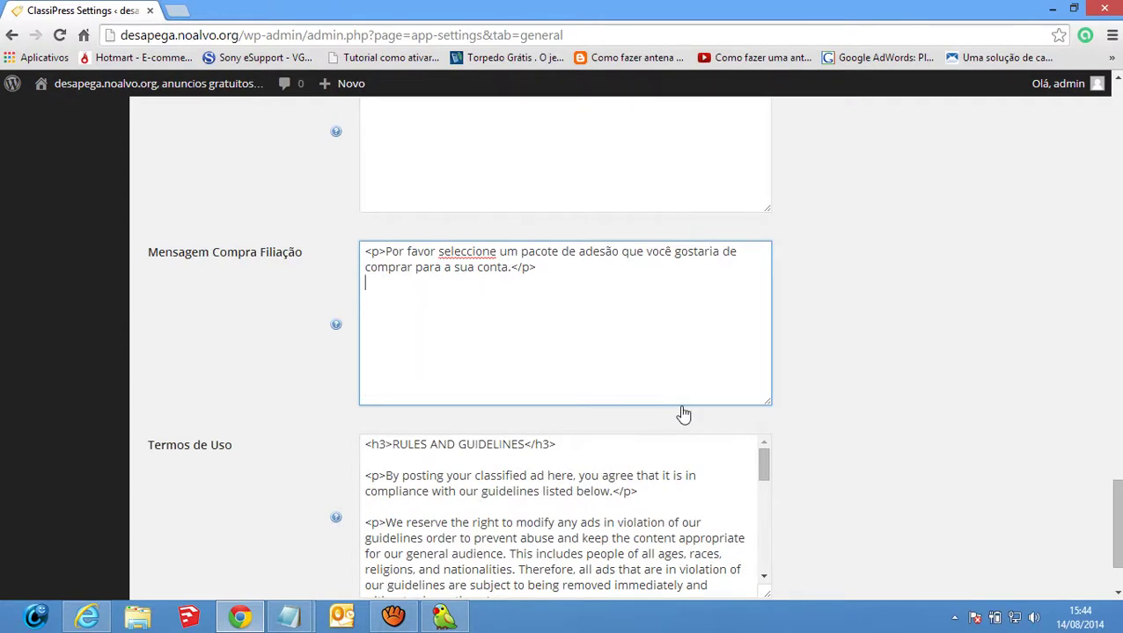
Copy the "RULES AND GUIDELINES" heading of Termos de Uso into Lingoes and translate it to Portuguese
scroll(616, 440, "down", 2)
scroll(440, 334, "down", 2)
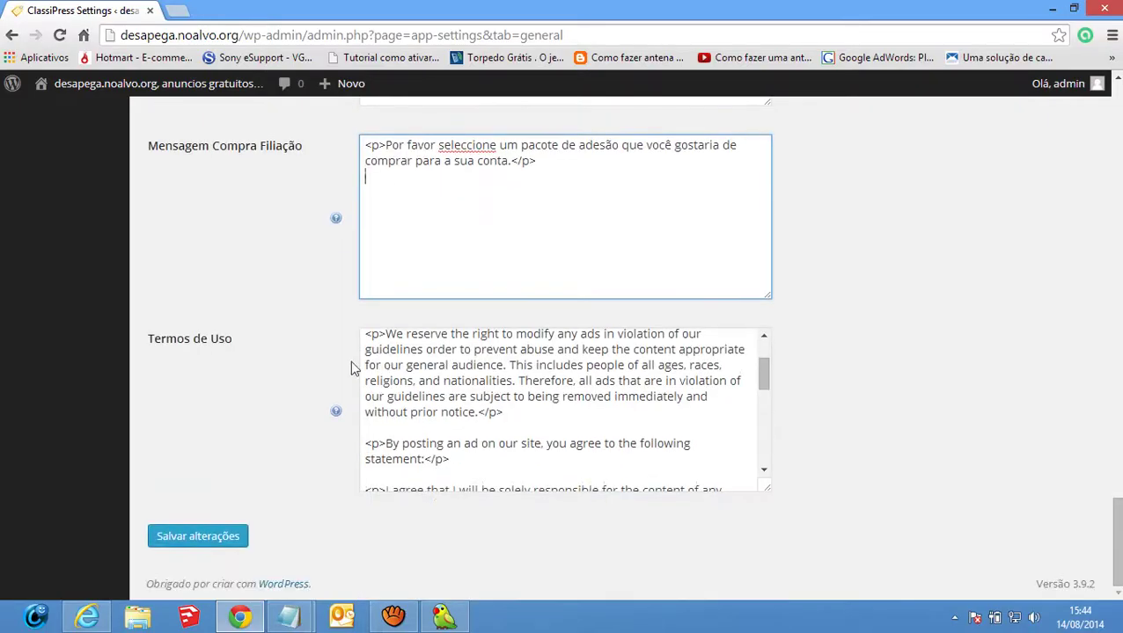
scroll(384, 352, "up", 2)
scroll(414, 352, "up", 2)
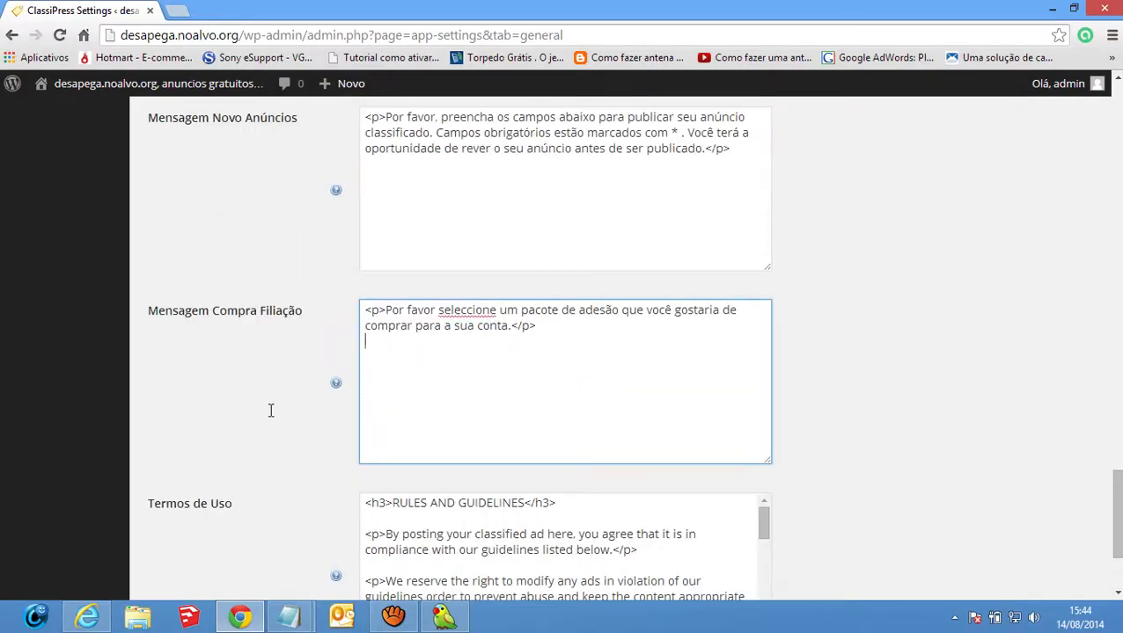
scroll(273, 418, "down", 2)
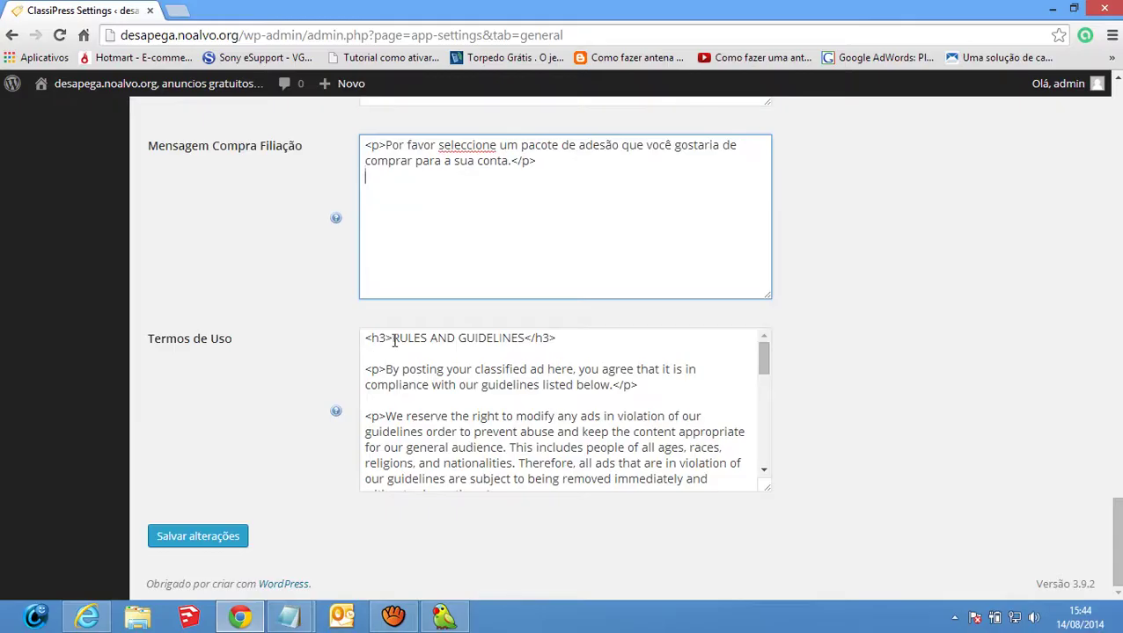
left_click_drag(394, 339, 528, 343)
key("ctrl+c")
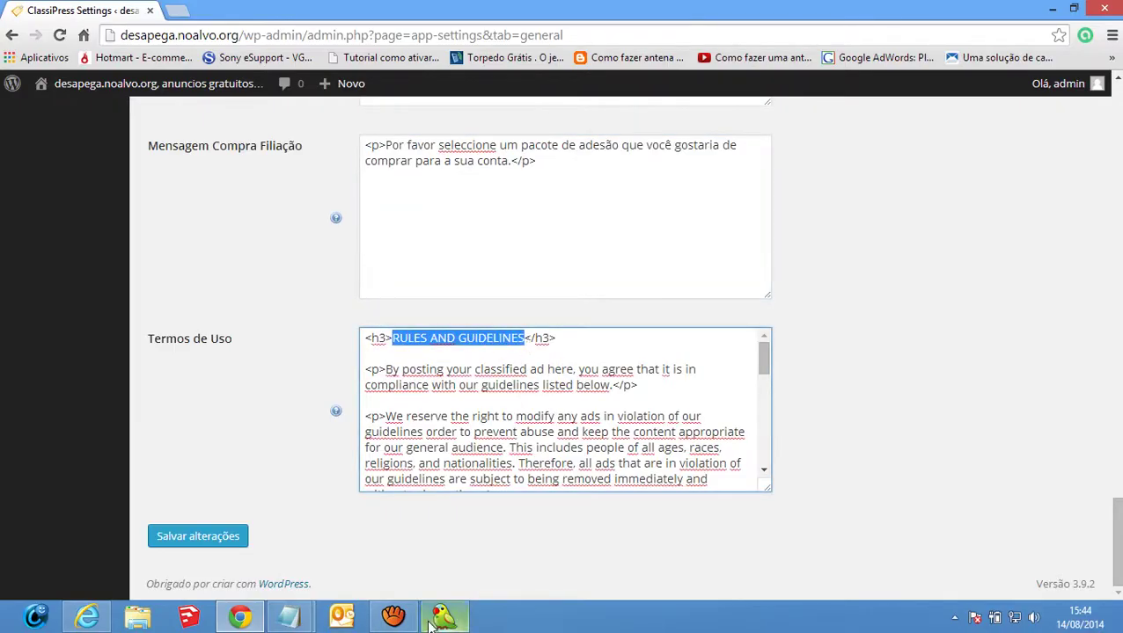
left_click(443, 616)
left_click(497, 199)
key("ctrl+v")
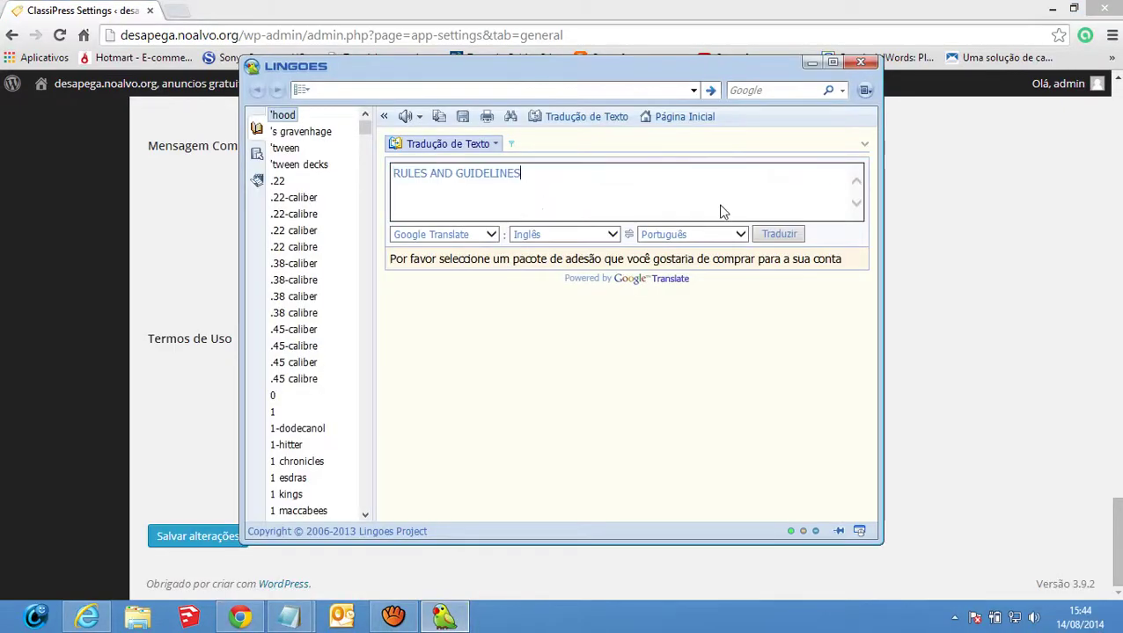
left_click(776, 236)
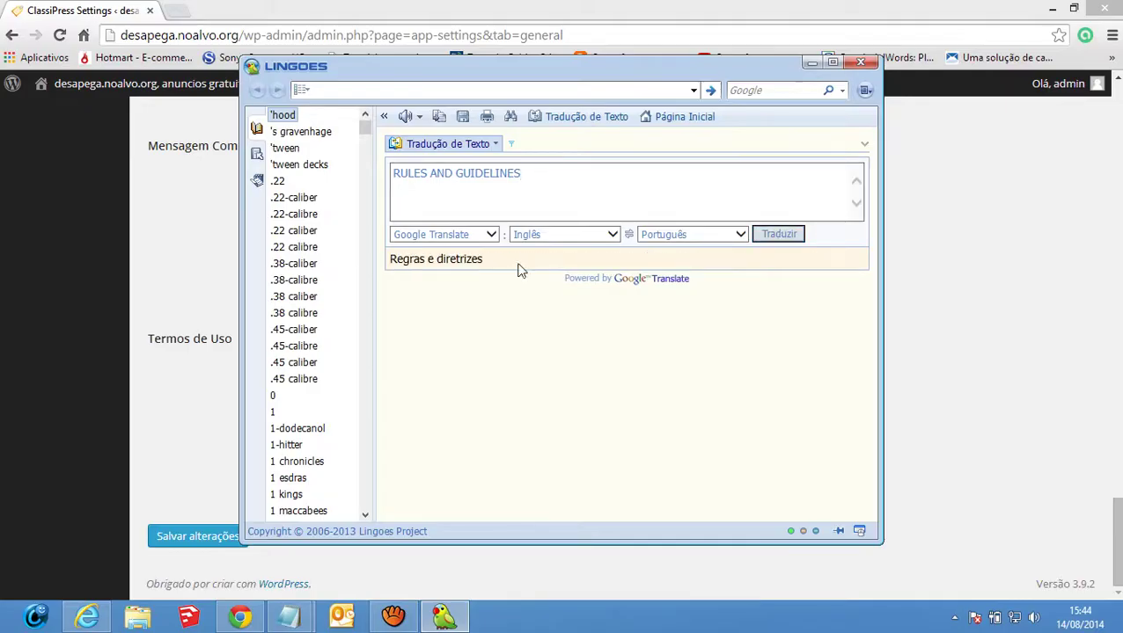
Copy "Regras e diretrizes" from Lingoes and replace the English heading of Termos de Uso in Chrome with it
left_click_drag(519, 262, 353, 264)
key("ctrl+c")
left_click(202, 295)
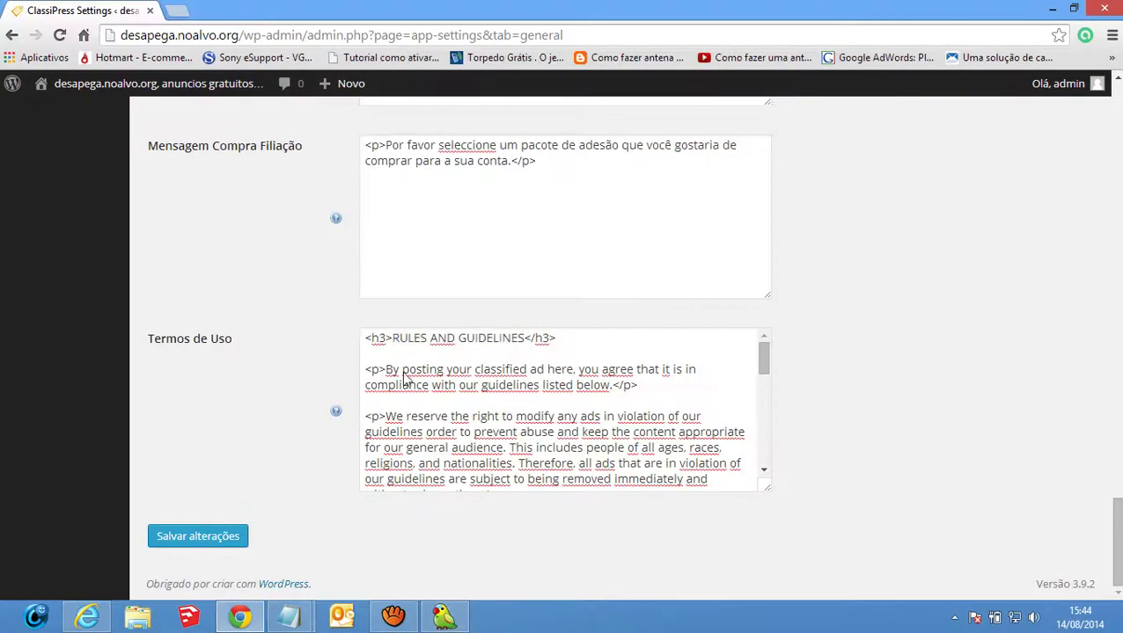
left_click_drag(392, 339, 530, 343)
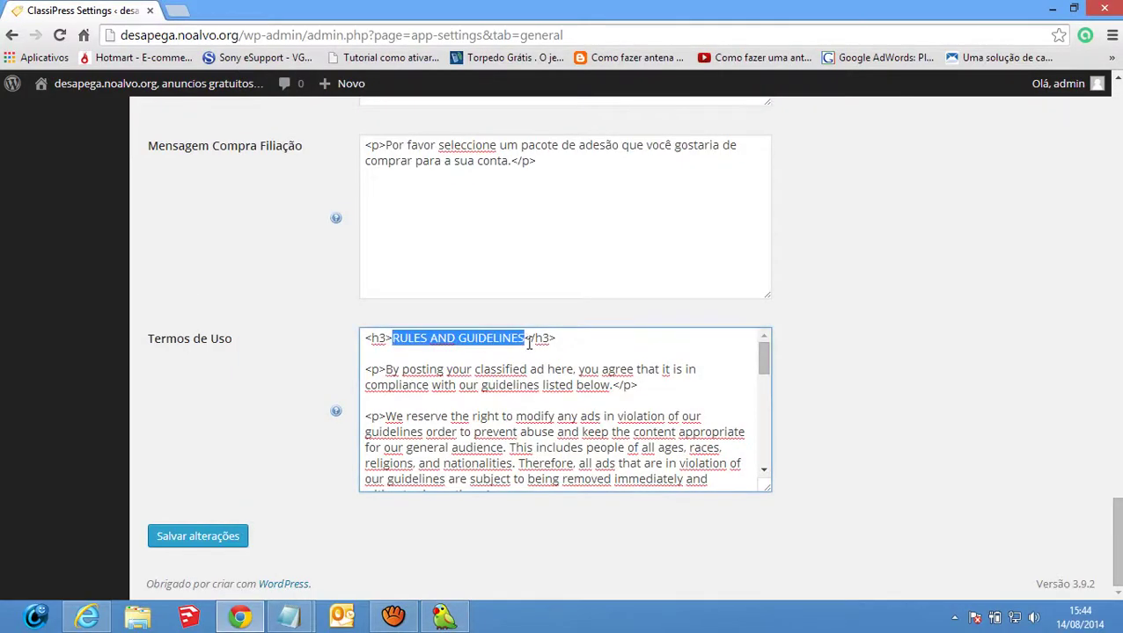
key("ctrl+v")
Copy the "By posting your classified ad here" sentence of Termos de Uso into Lingoes and translate it to Portuguese
left_click_drag(385, 370, 612, 388)
key("ctrl+c")
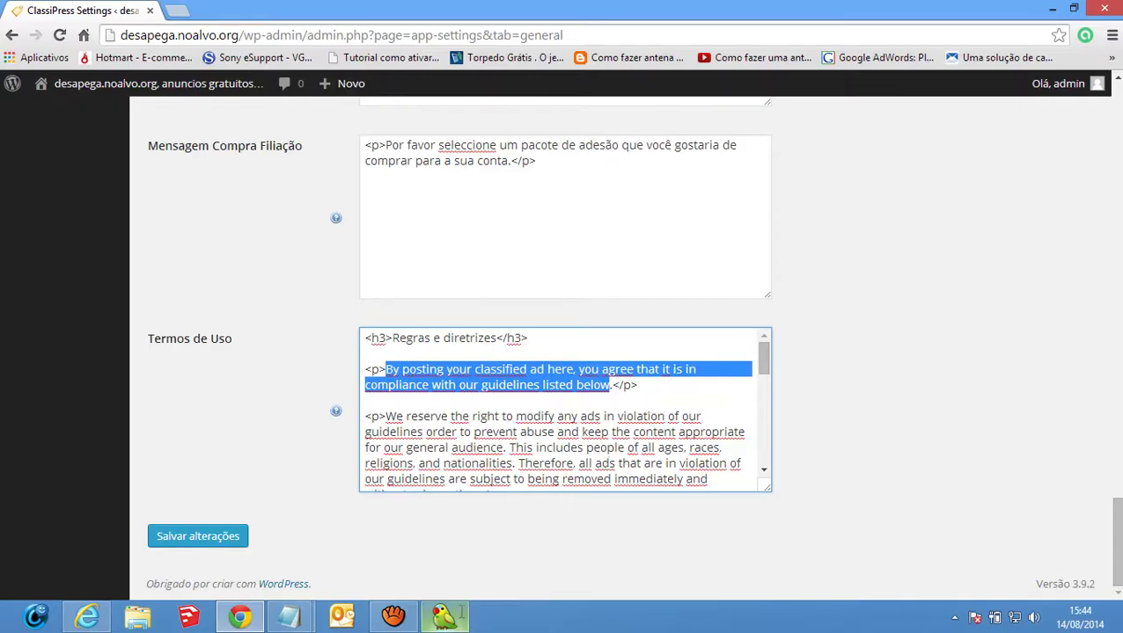
left_click(443, 617)
key("ctrl+v")
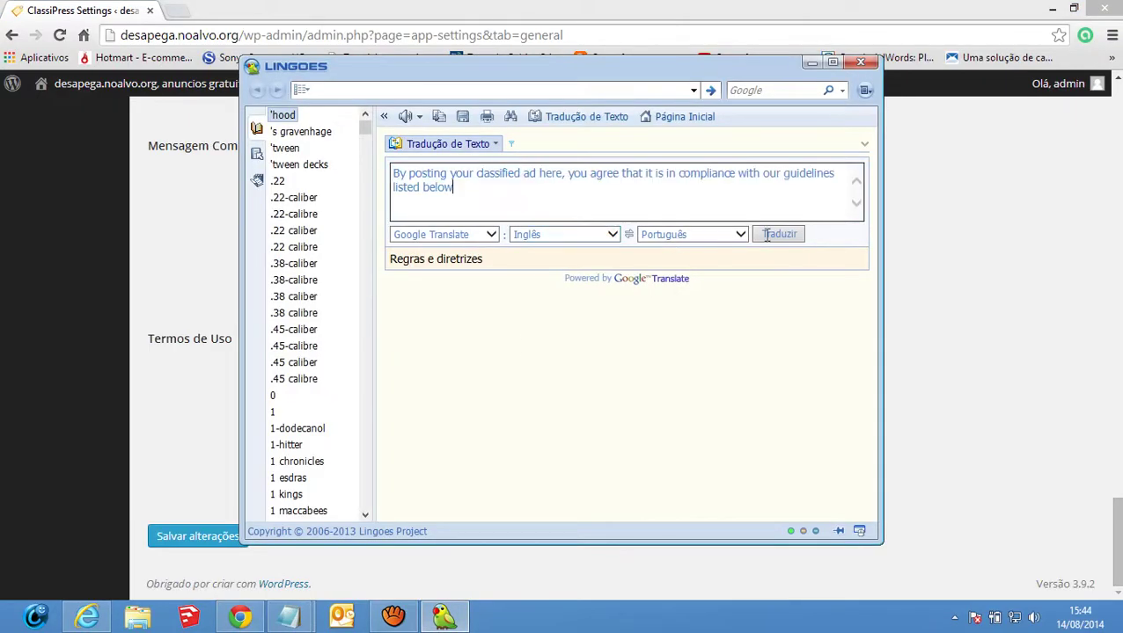
left_click(779, 234)
Copy the Lingoes translation and replace the "By posting your classified ad here" sentence of Termos de Uso in Chrome with it
left_click_drag(513, 274, 374, 261)
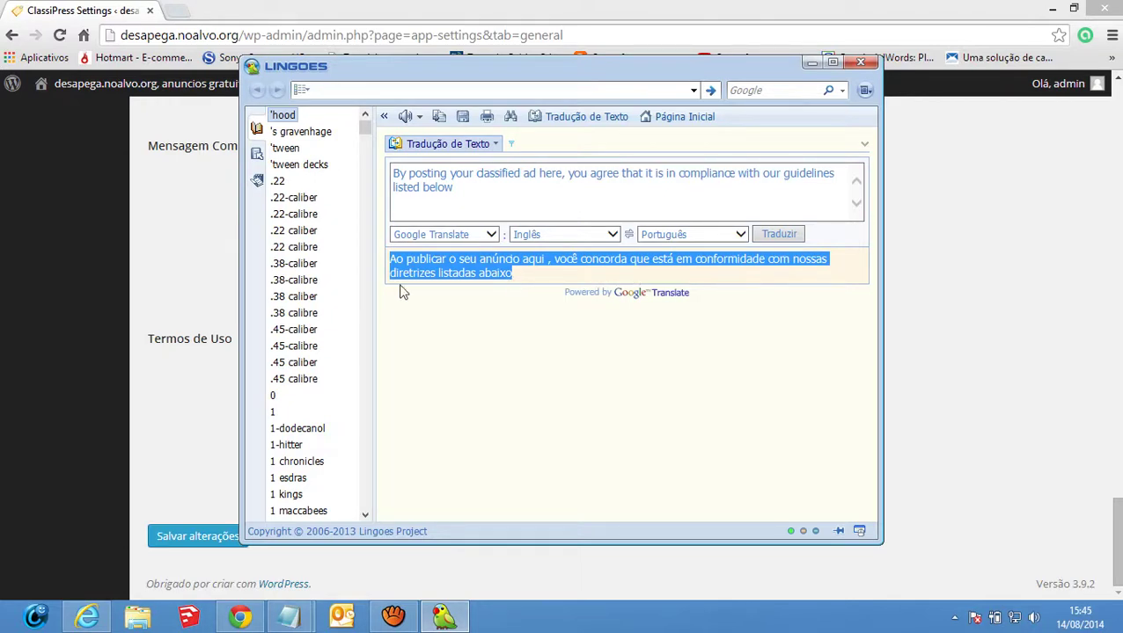
left_click(181, 244)
left_click(454, 432)
left_click_drag(387, 367, 610, 385)
type("Ao publicar o seu anúncio aqui, você concorda que está em conformidade com nossas diretrizes listadas abaixo.")
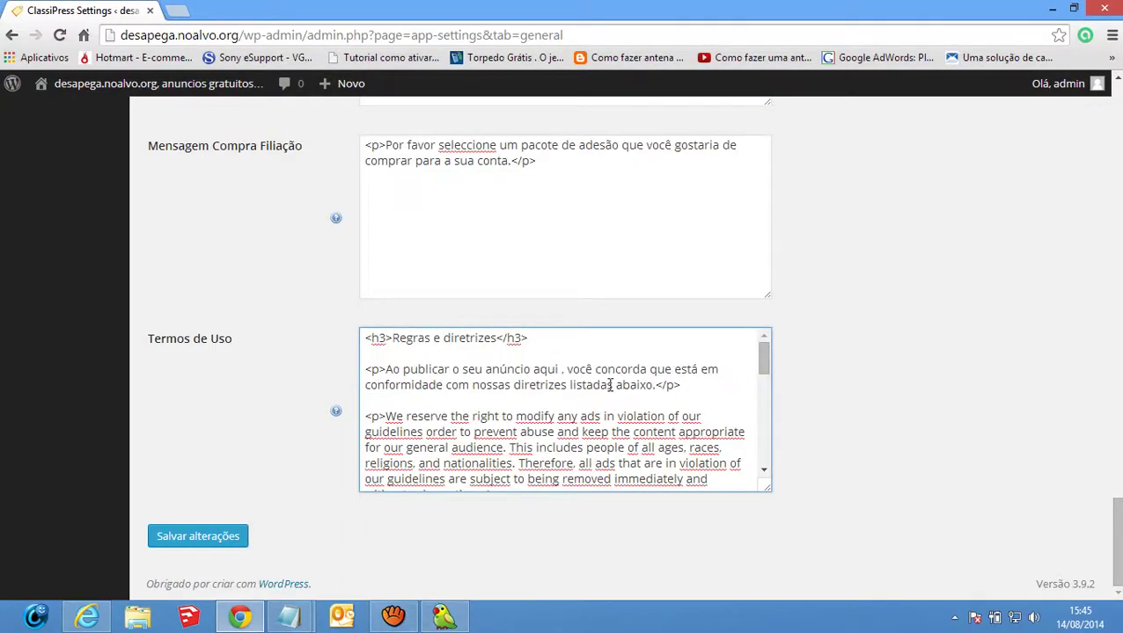
Copy the "We reserve the right to modify any ads" paragraph of Termos de Uso into Lingoes and translate it to Portuguese
scroll(499, 385, "down", 1)
left_click_drag(386, 334, 478, 414)
key("ctrl+c")
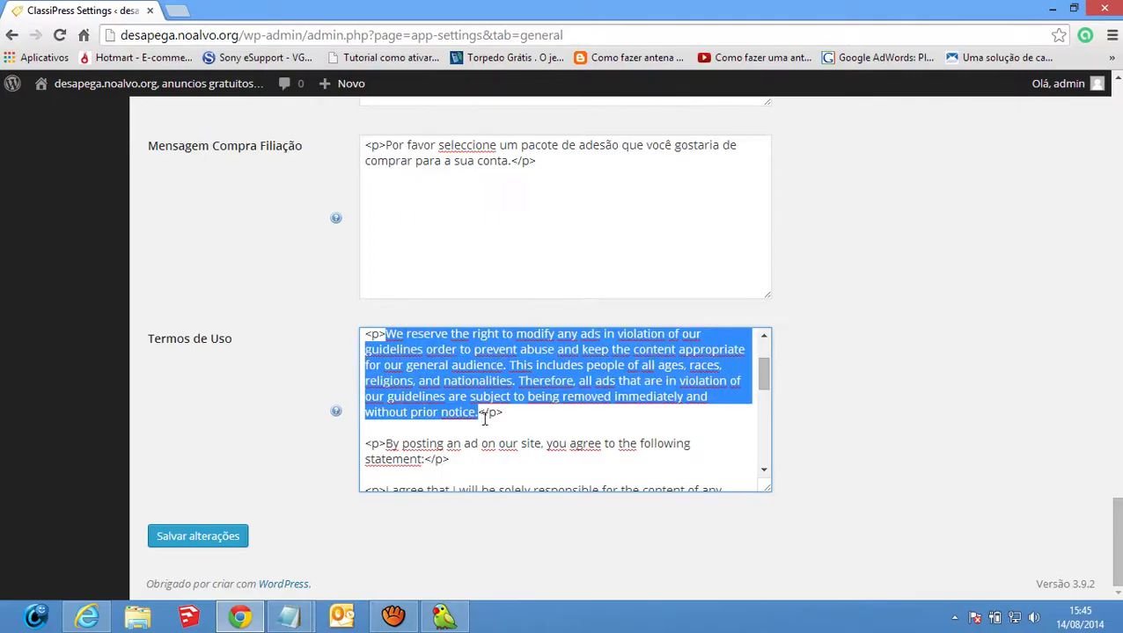
left_click(445, 617)
triple_click(502, 213)
key("ctrl+v")
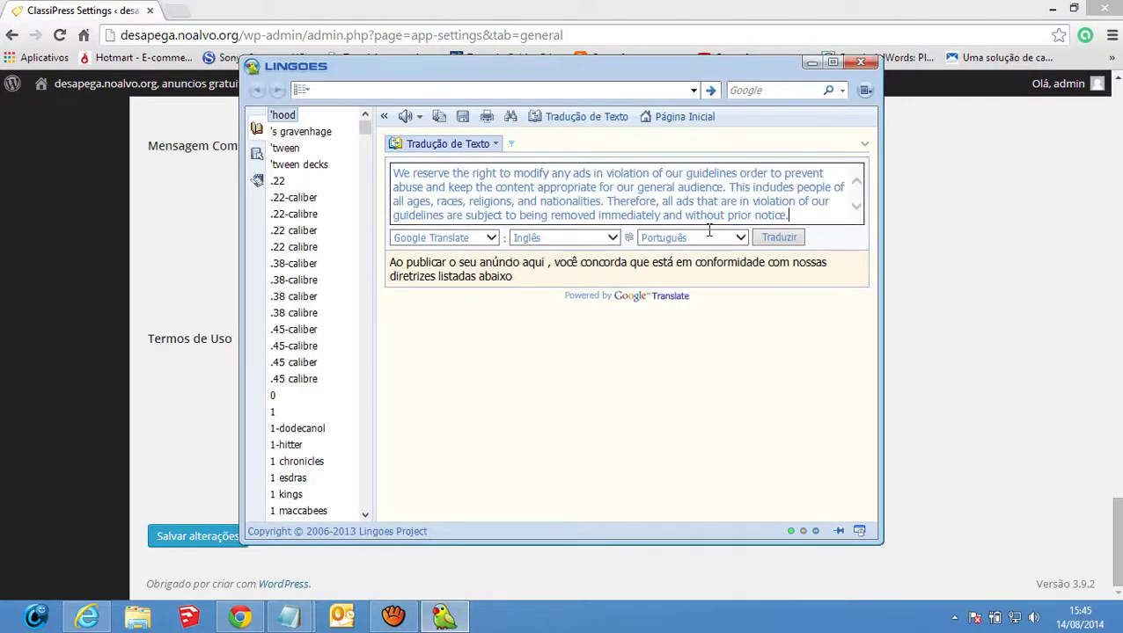
left_click(779, 237)
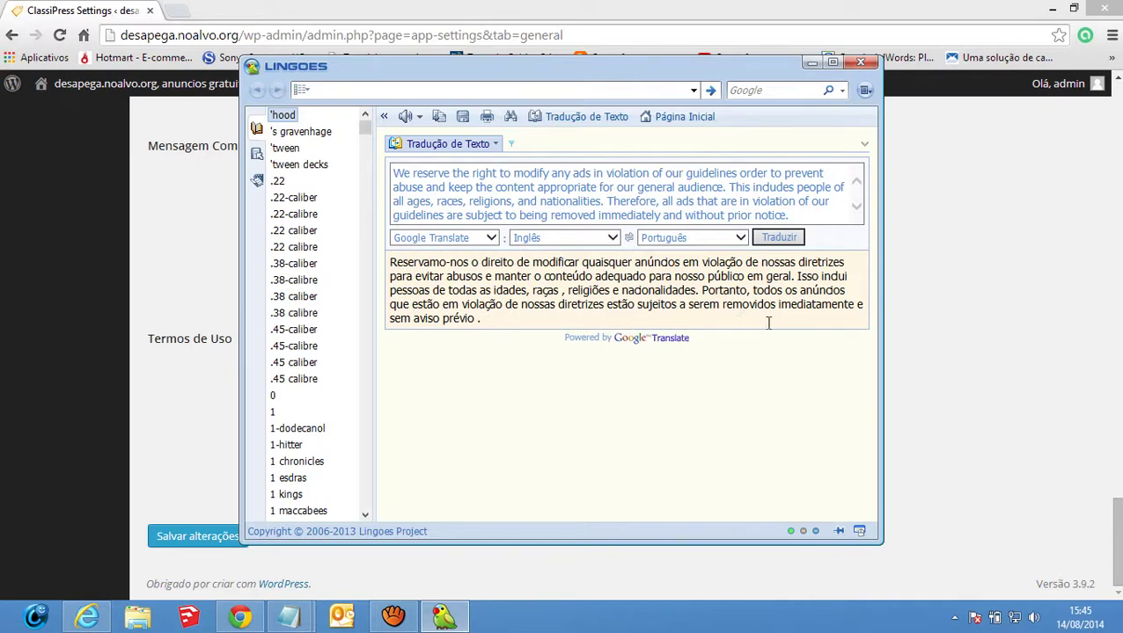
Copy the Lingoes translation and replace the "We reserve the right" paragraph of Termos de Uso in Chrome with it
left_click_drag(485, 320, 382, 254)
left_click(175, 372)
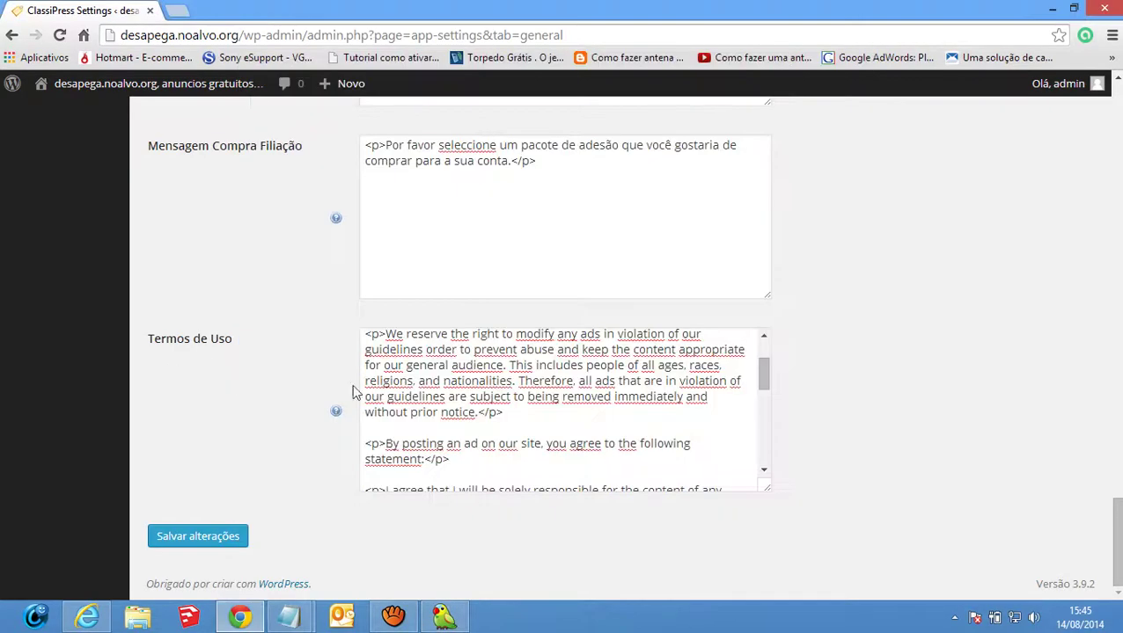
left_click_drag(478, 413, 388, 329)
key("ctrl+v")
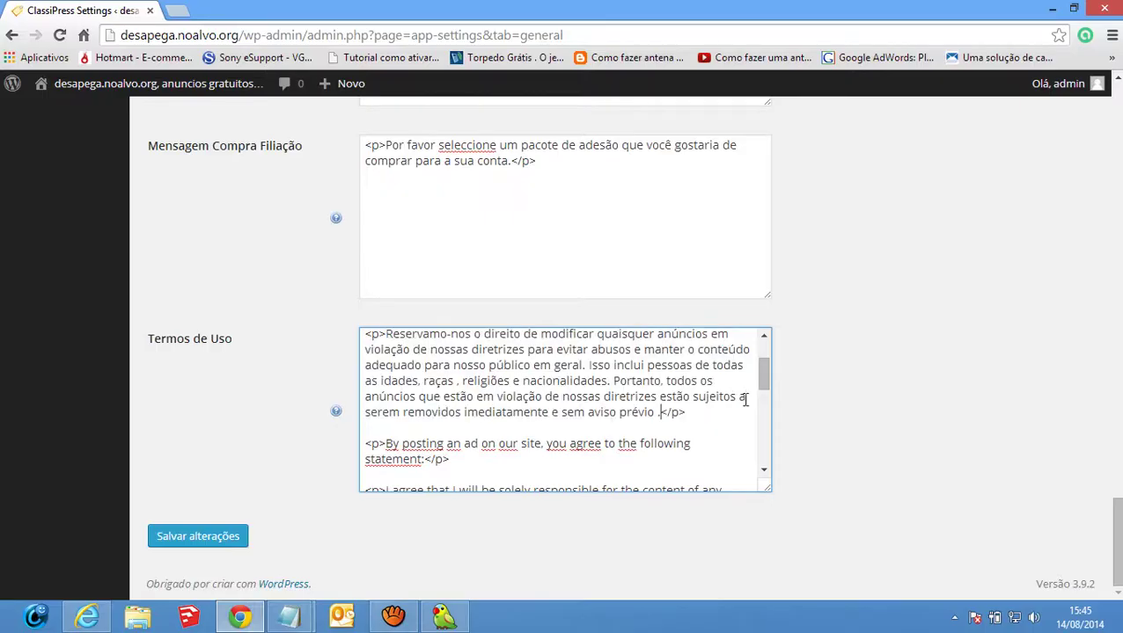
Copy the "By posting an ad on our site, you agree" sentence of Termos de Uso into Lingoes and translate it to Portuguese
scroll(702, 407, "down", 1)
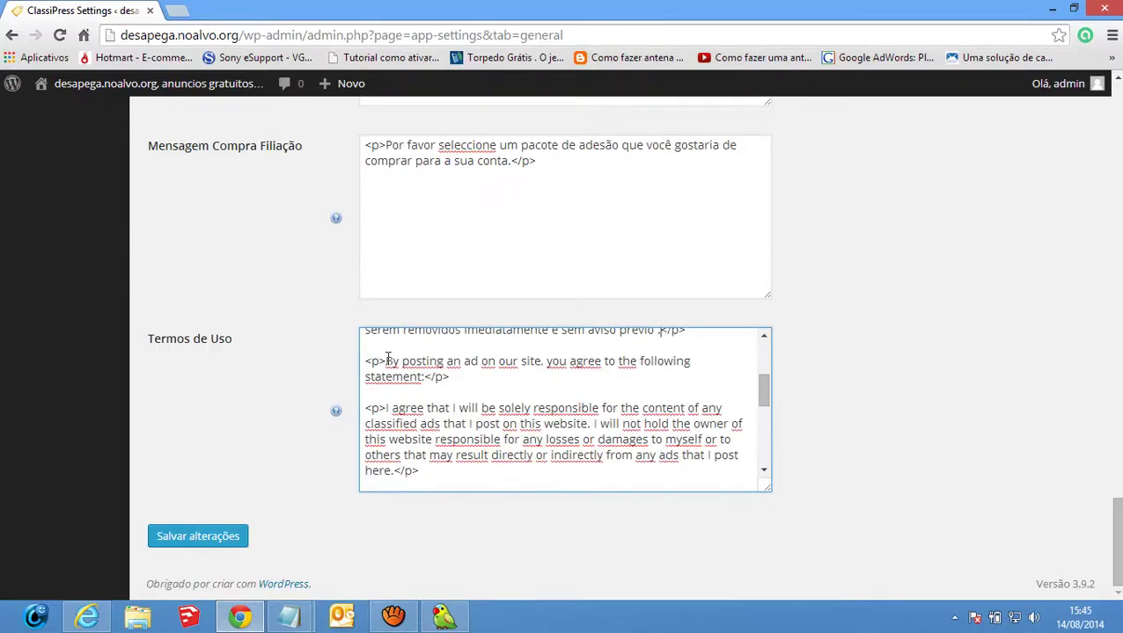
left_click_drag(385, 361, 426, 377)
key("ctrl+c")
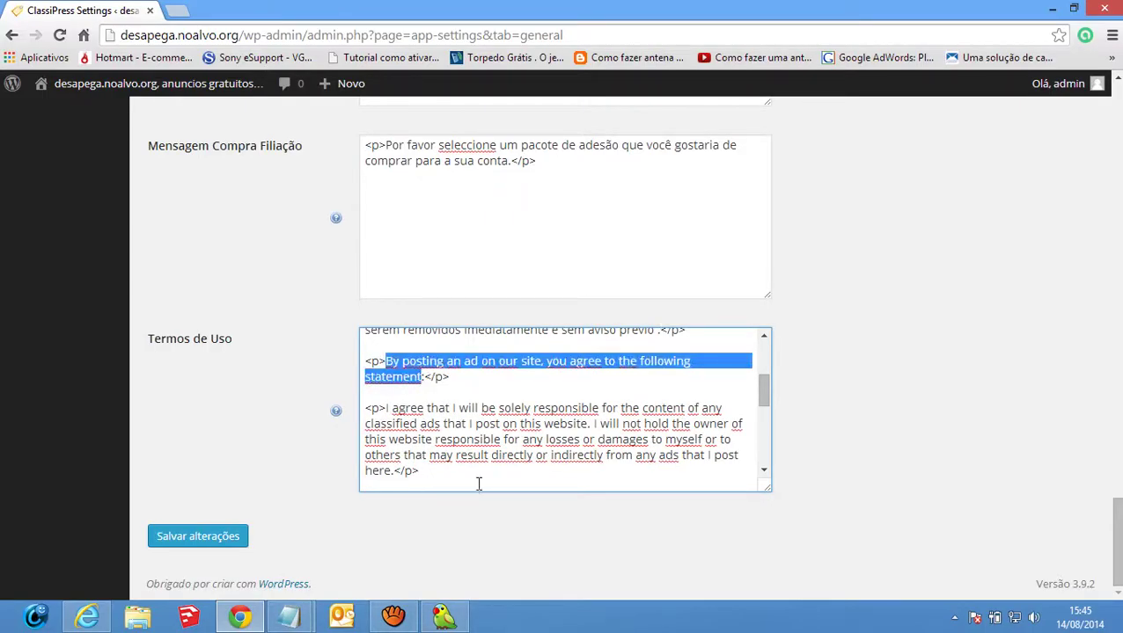
left_click(443, 615)
triple_click(489, 201)
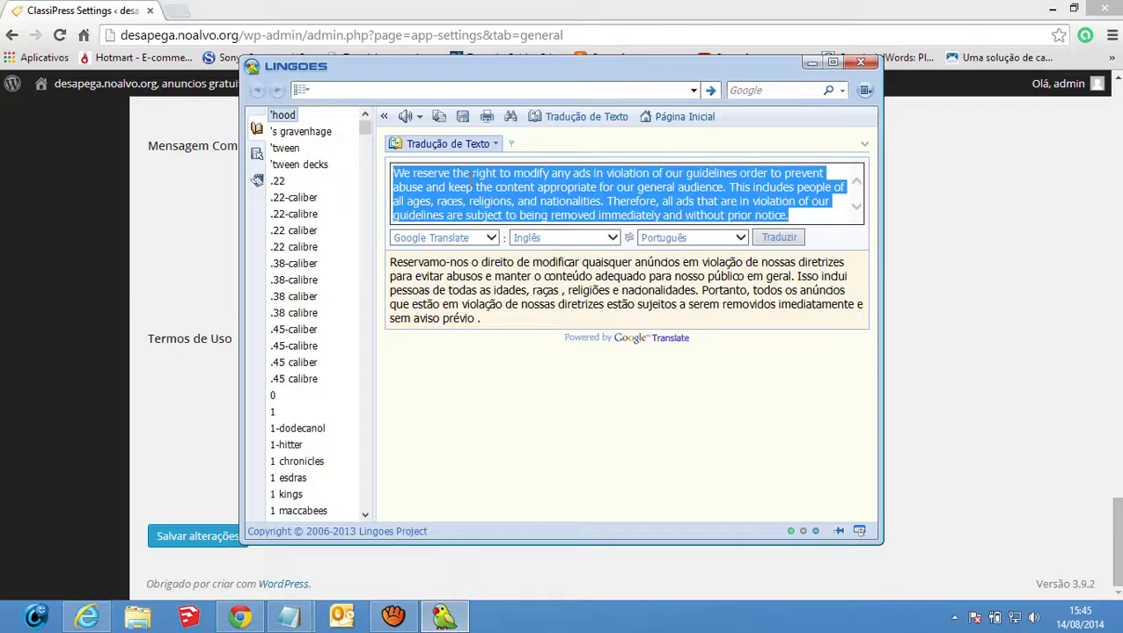
key("ctrl+v")
left_click(771, 236)
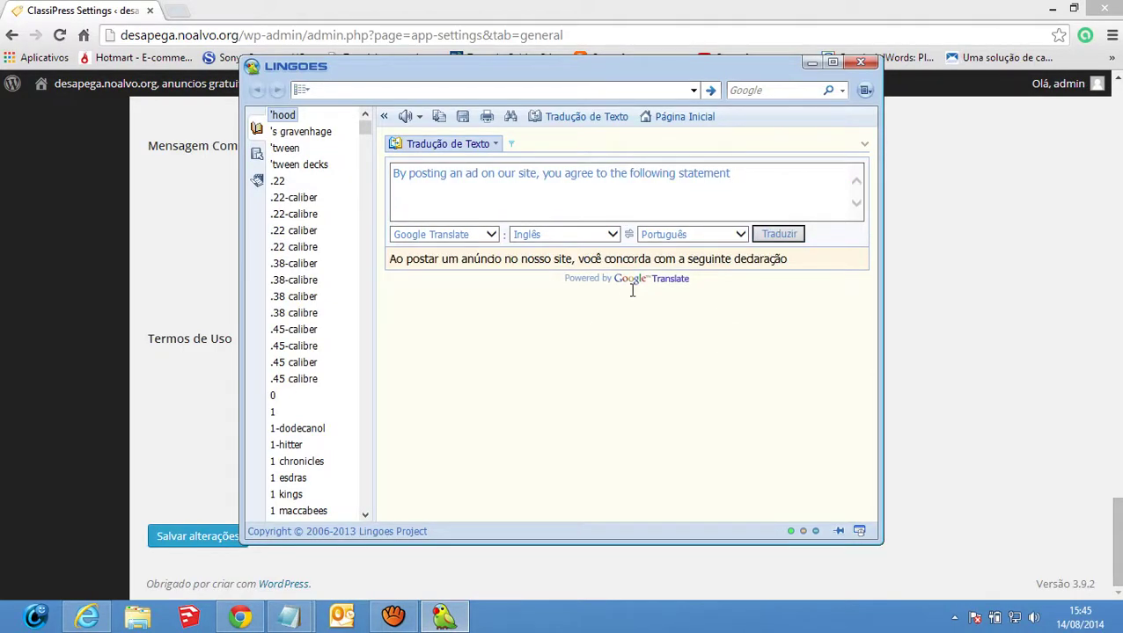
Copy the Lingoes translation and replace the "By posting an ad on our site, you agree" sentence of Termos de Uso in Chrome with it
left_click_drag(796, 264, 391, 264)
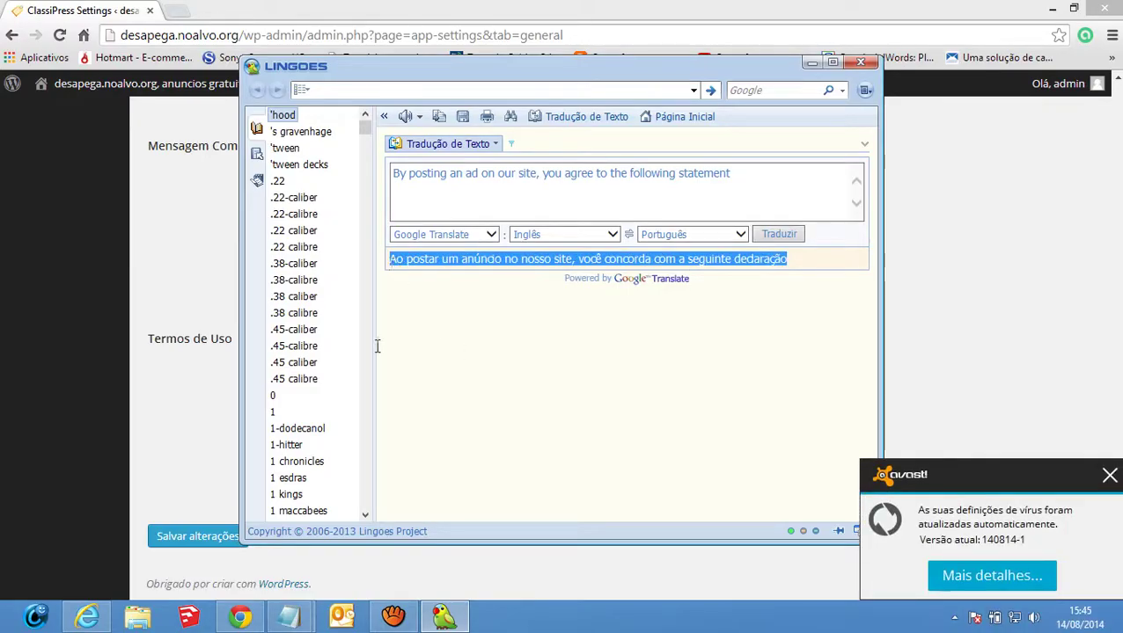
left_click(178, 266)
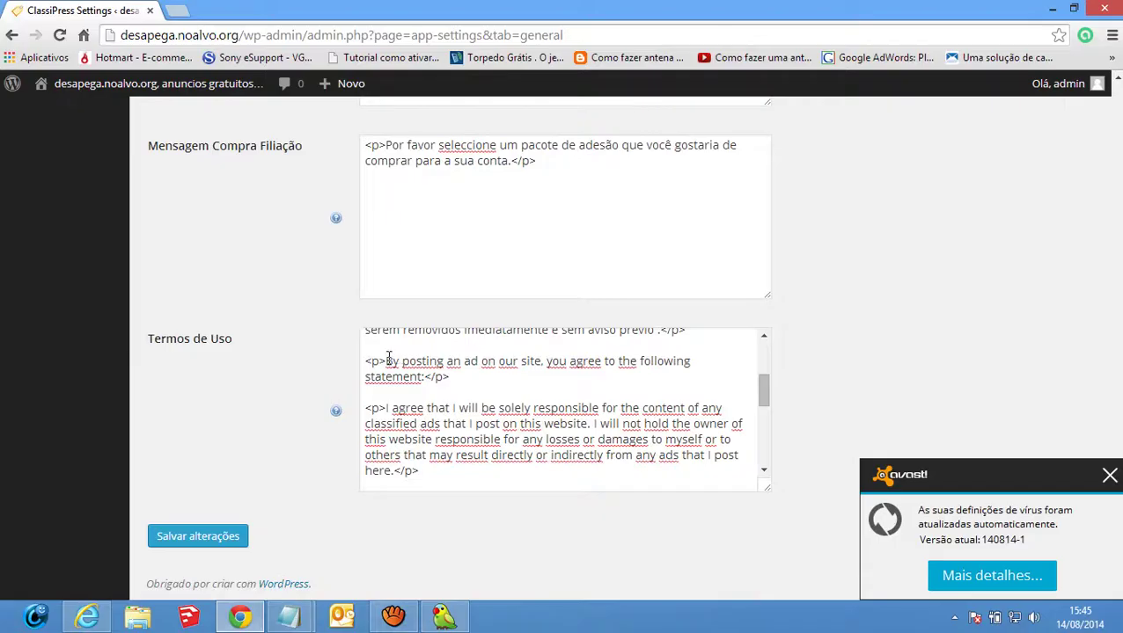
left_click_drag(387, 361, 425, 376)
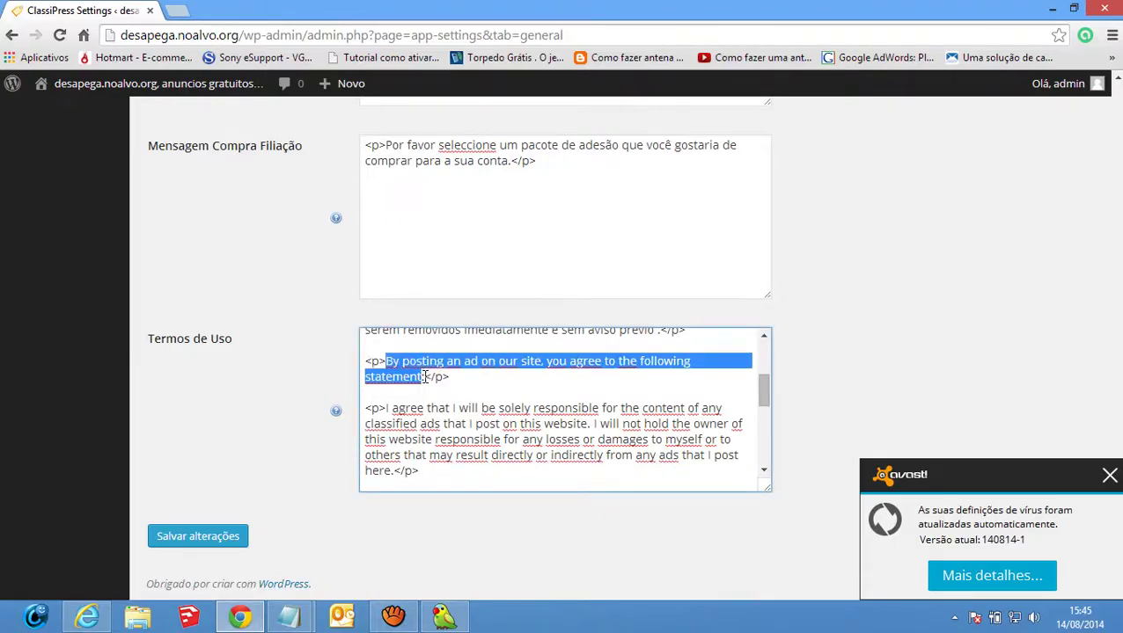
type("Ao postar um anúncio no nosso site, você concorda com a seguinte declaração:")
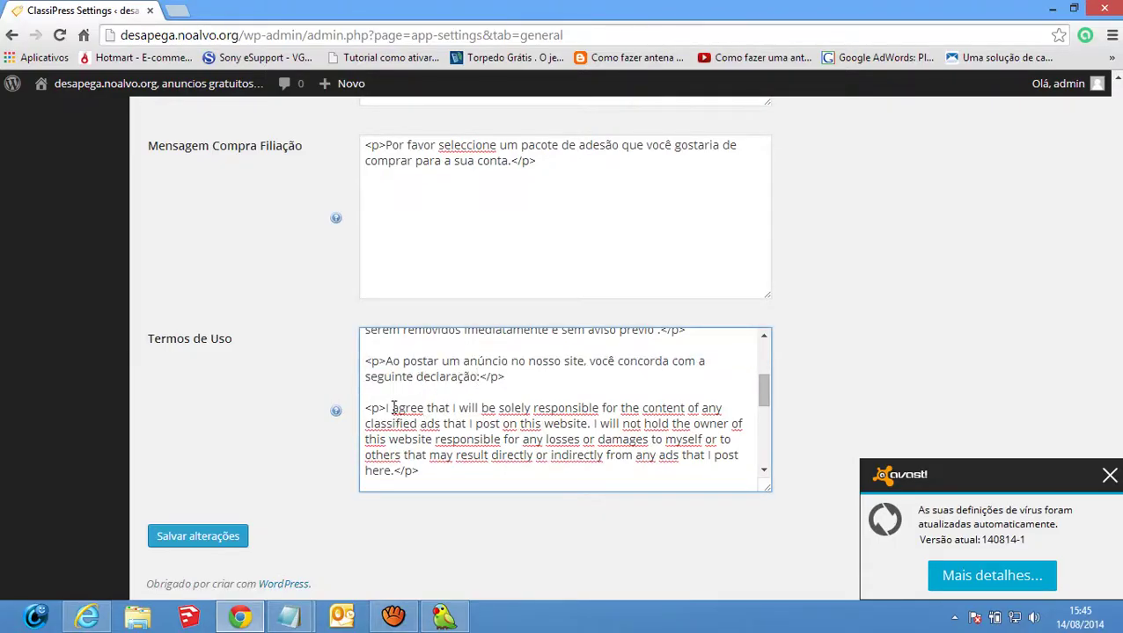
Copy the "I agree that I will be solely responsible" paragraph of Termos de Uso into Lingoes and translate it to Portuguese
left_click_drag(387, 409, 395, 472)
key("ctrl+c")
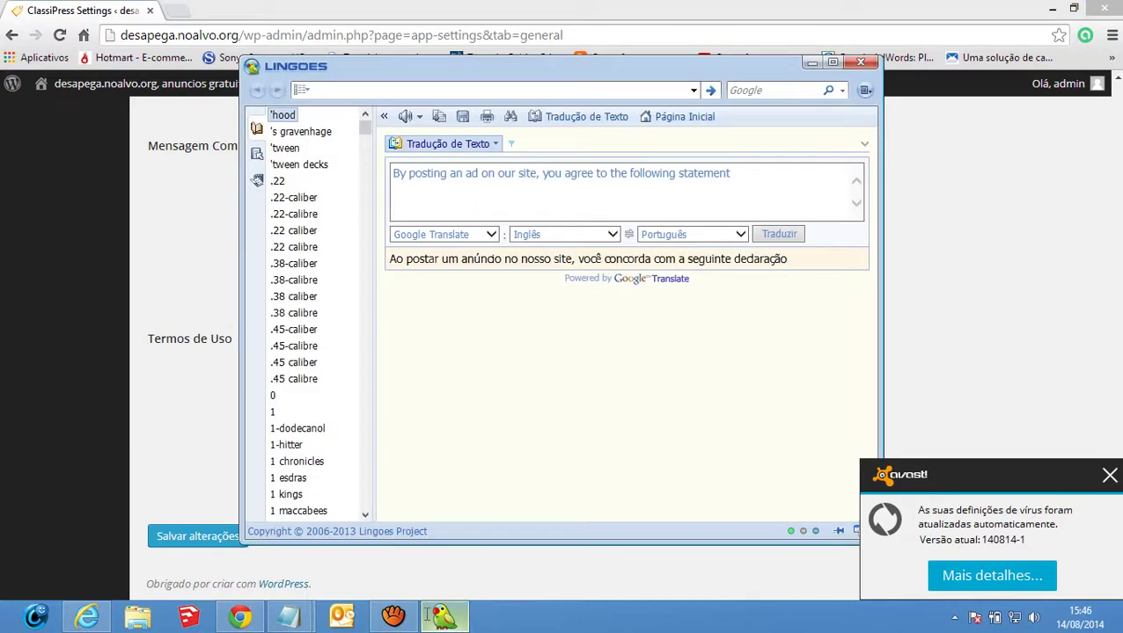
left_click(443, 616)
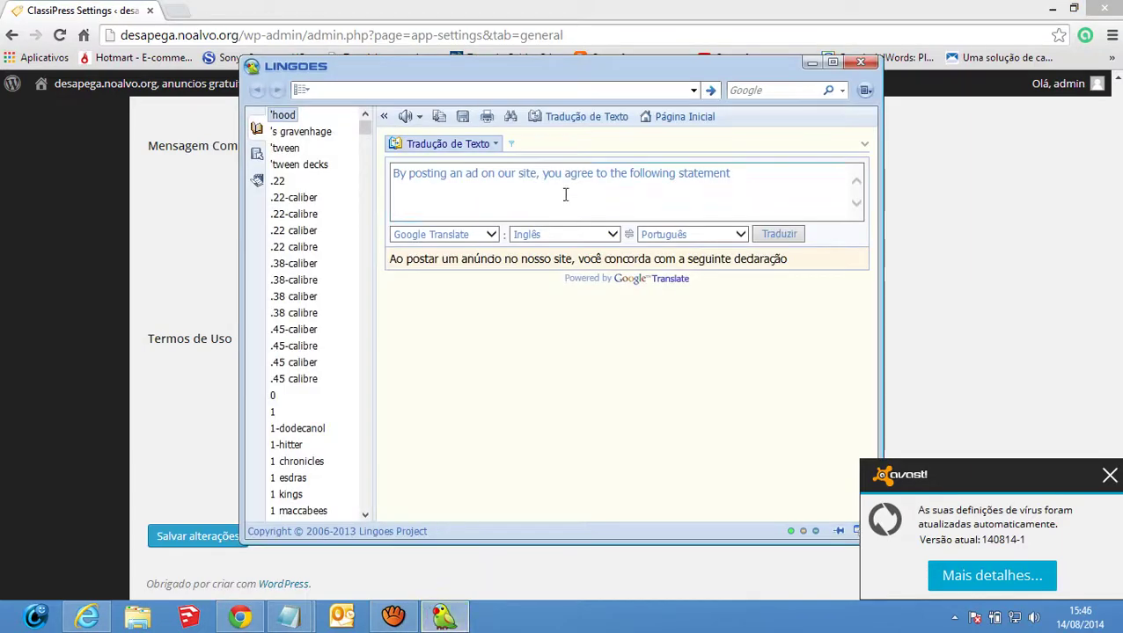
left_click(564, 192)
key("ctrl+v")
left_click(778, 237)
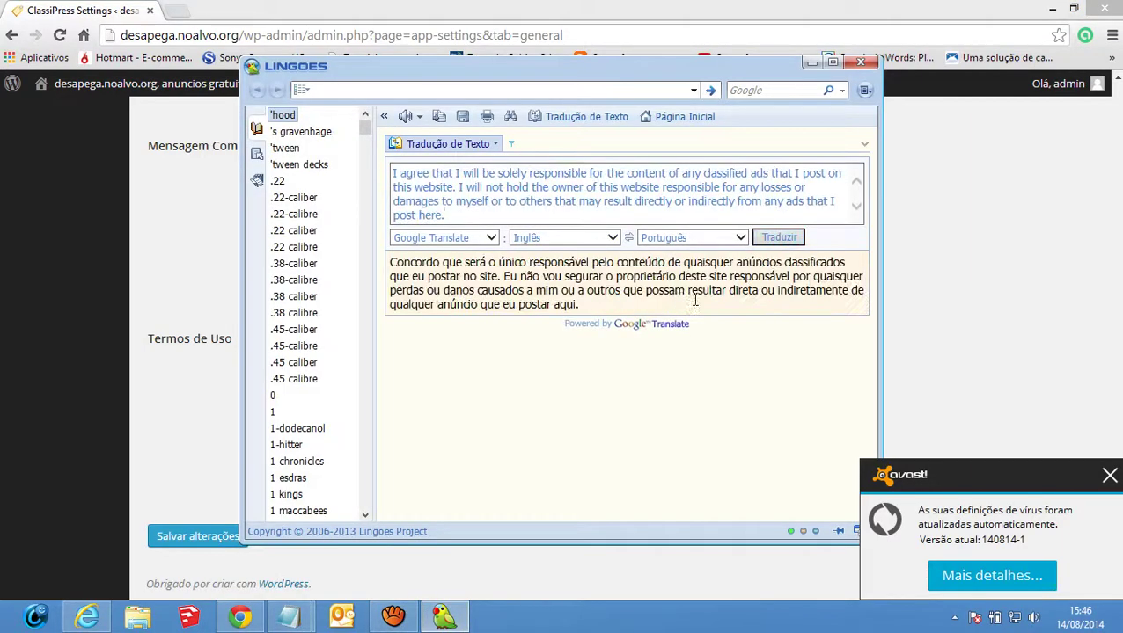
Copy the Lingoes translation and replace the "I agree that I will be solely responsible" paragraph of Termos de Uso in Chrome with it
left_click_drag(599, 302, 409, 257)
key("ctrl+c")
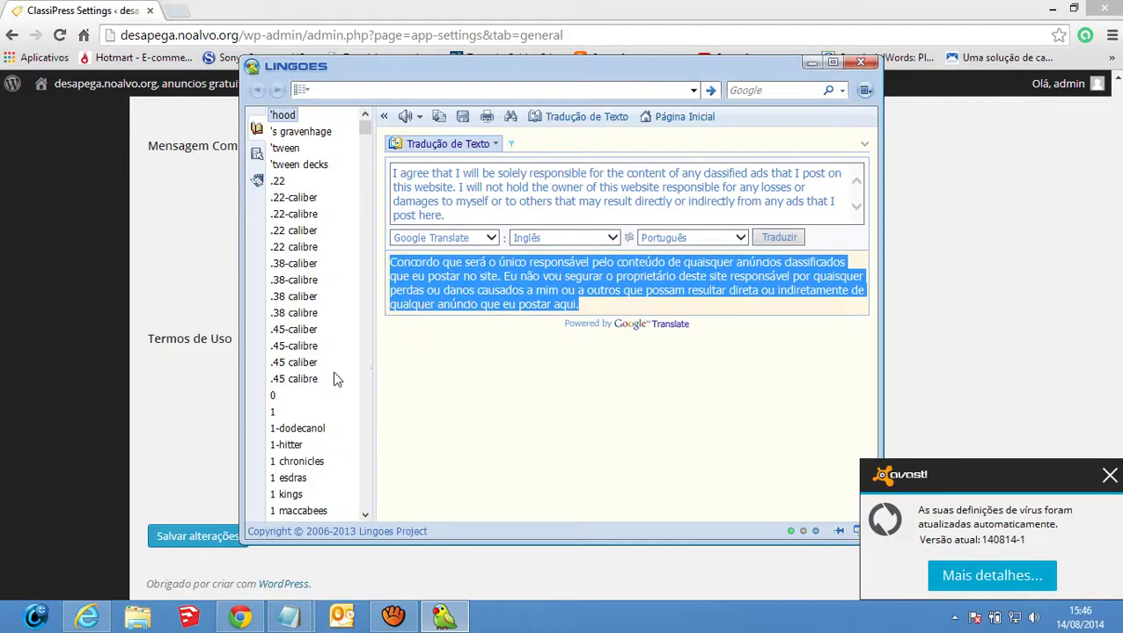
left_click(180, 290)
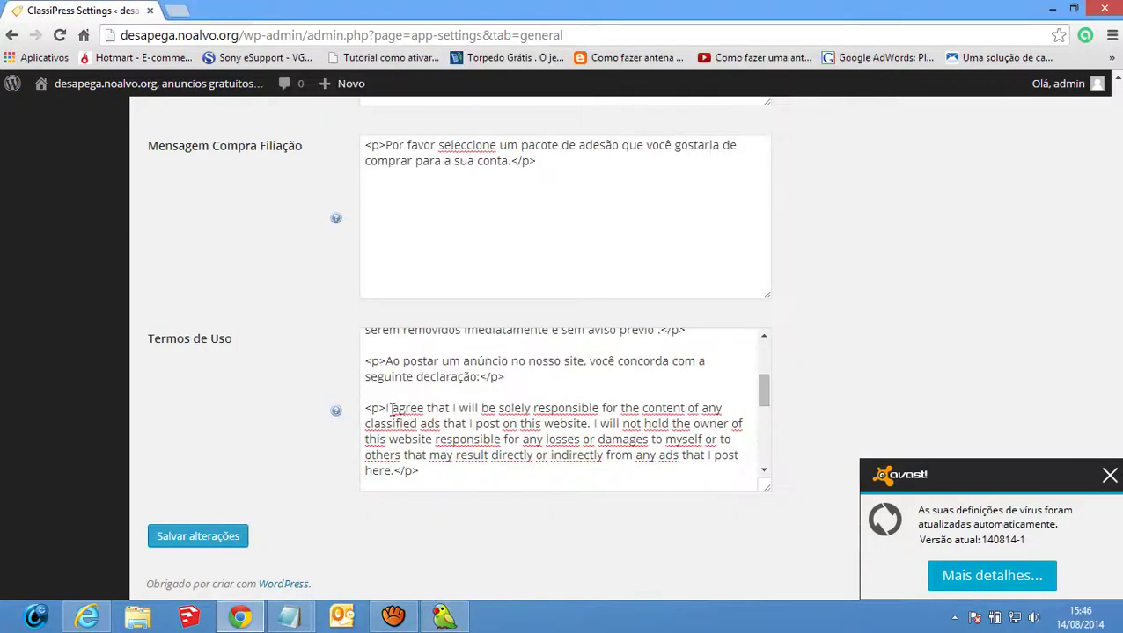
left_click_drag(386, 408, 395, 475)
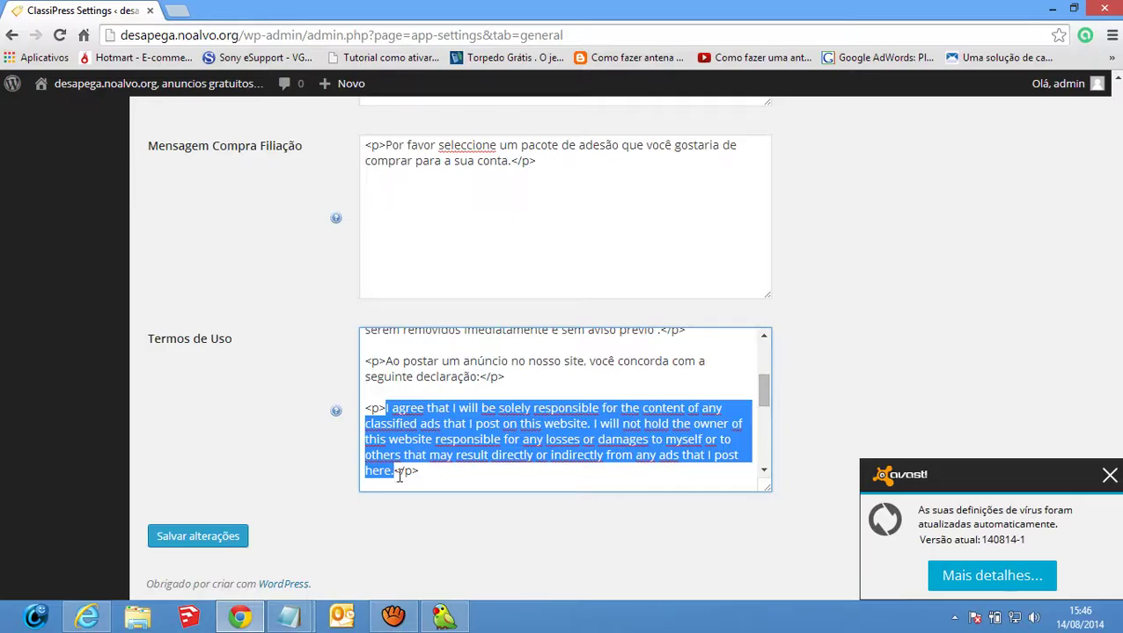
key("ctrl+v")
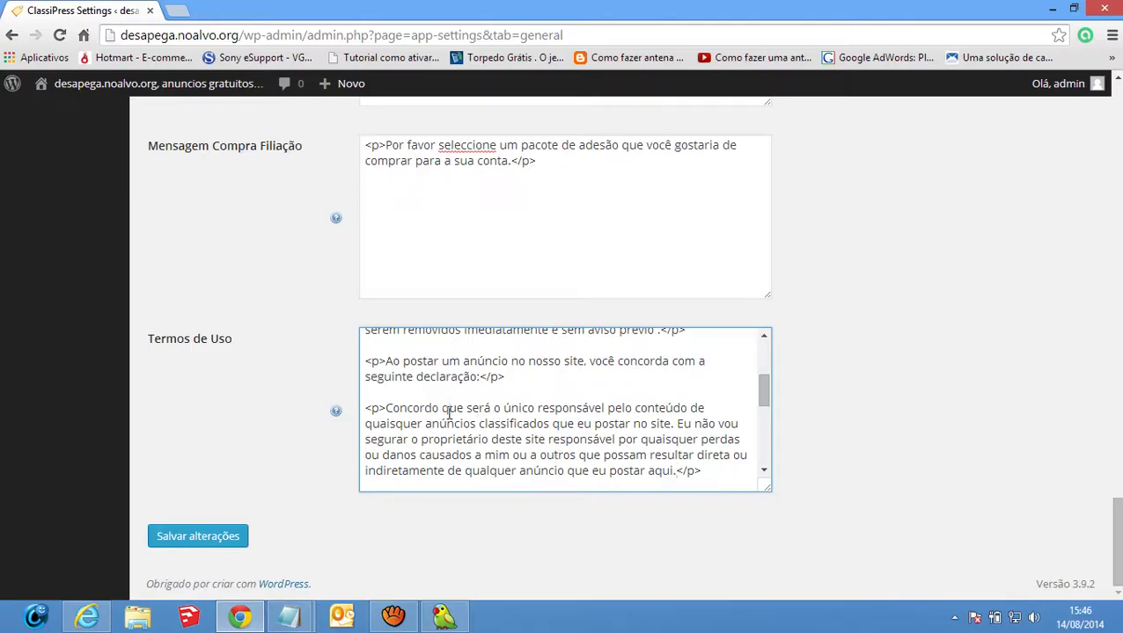
Correct the "Concordo que" paragraph of Termos de Uso, changing "será" to "serei" and "segurar" to "tornar"
left_click_drag(483, 410, 490, 411)
type("ei")
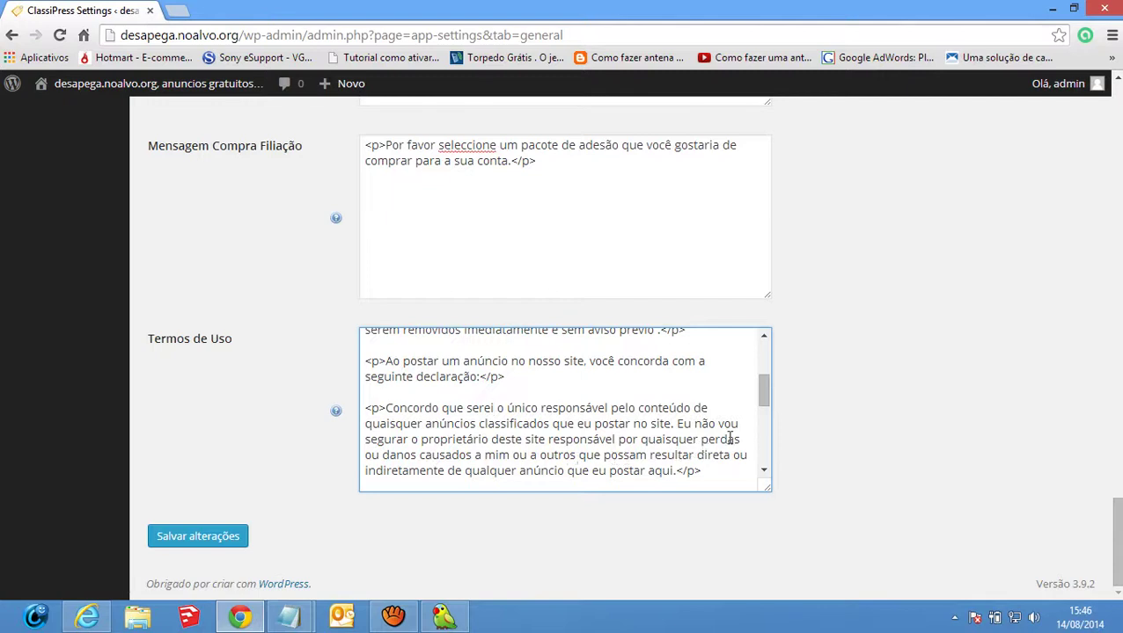
left_click_drag(409, 437, 364, 437)
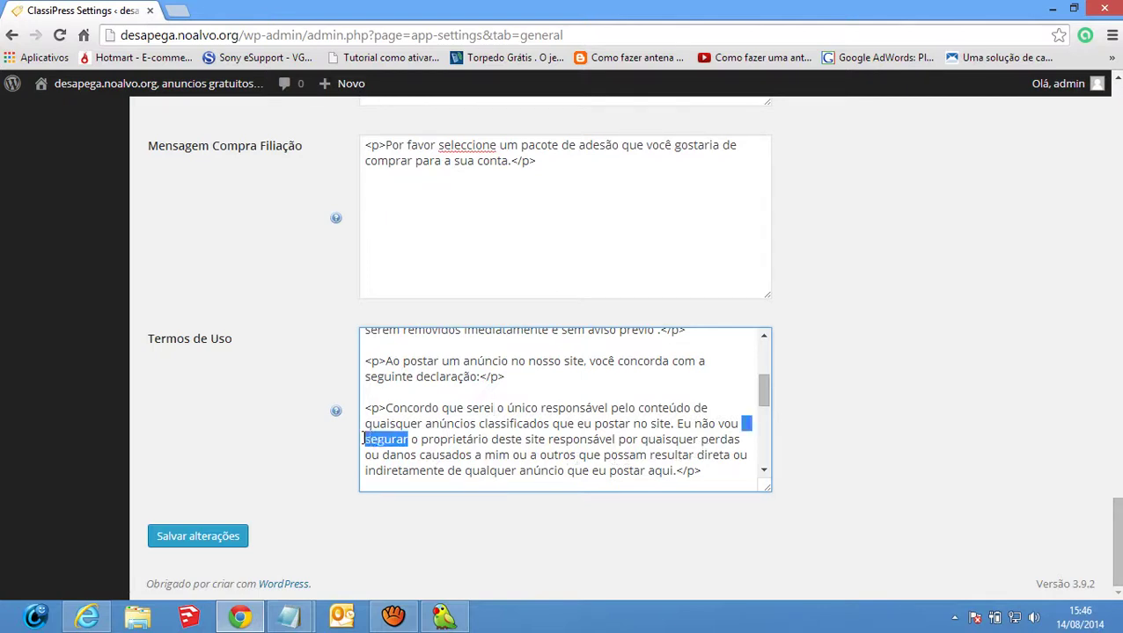
type("tornar")
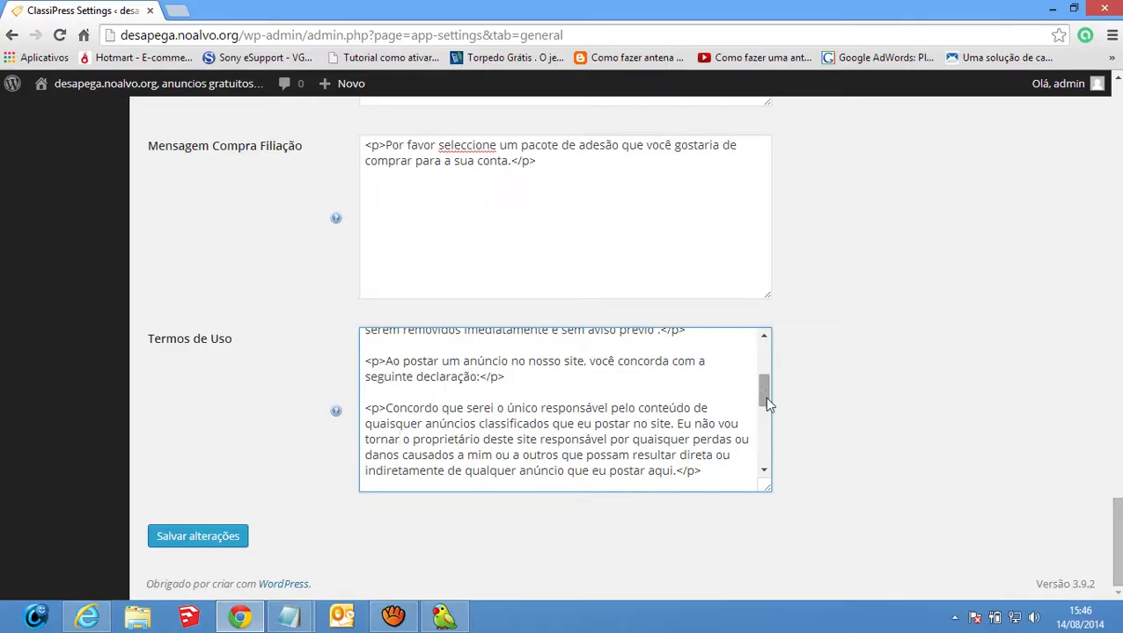
Copy the "By posting an ad on our site, you further agree" sentence of Termos de Uso into the Lingoes translation text
scroll(697, 401, "down", 3)
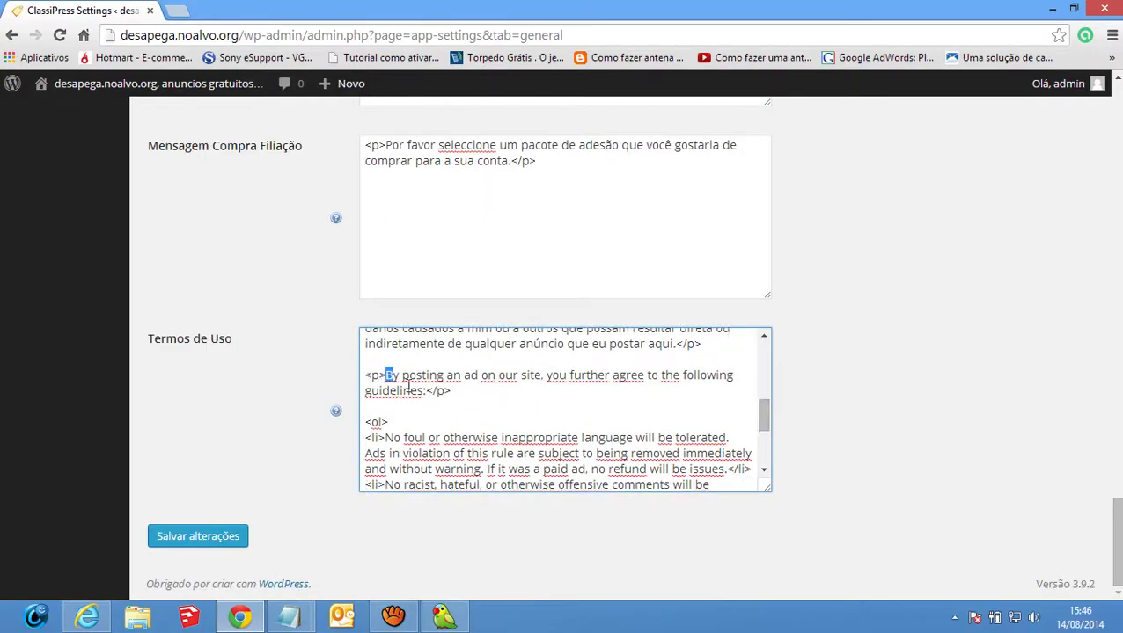
left_click_drag(386, 375, 426, 393)
key("ctrl+c")
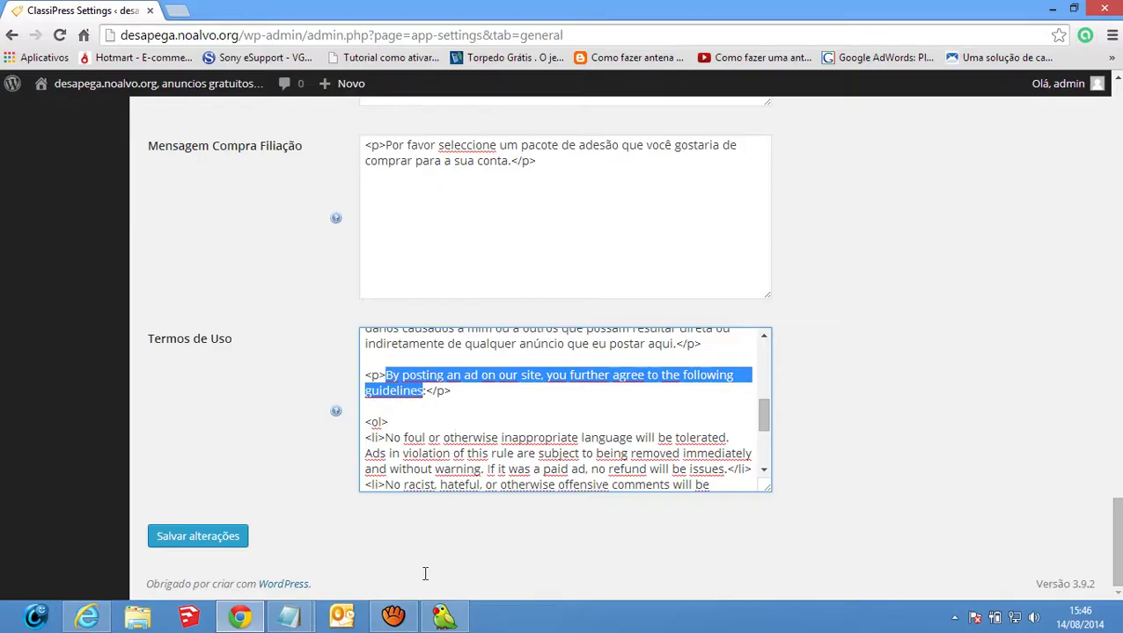
left_click(444, 616)
triple_click(501, 202)
mouse_move(504, 211)
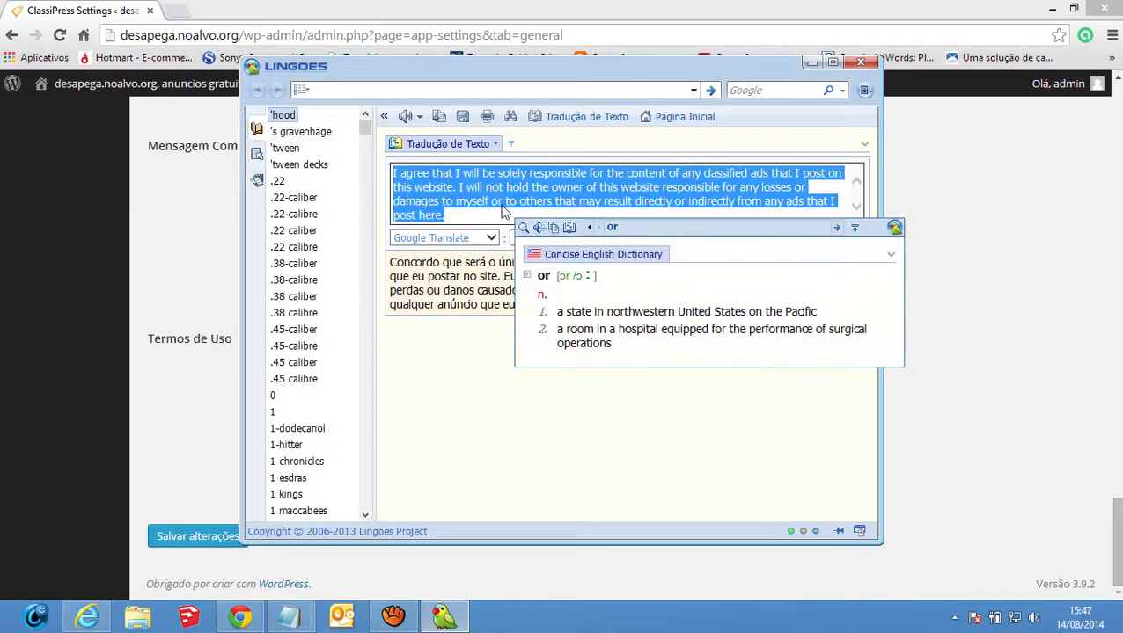
key("ctrl+v")
left_click(393, 616)
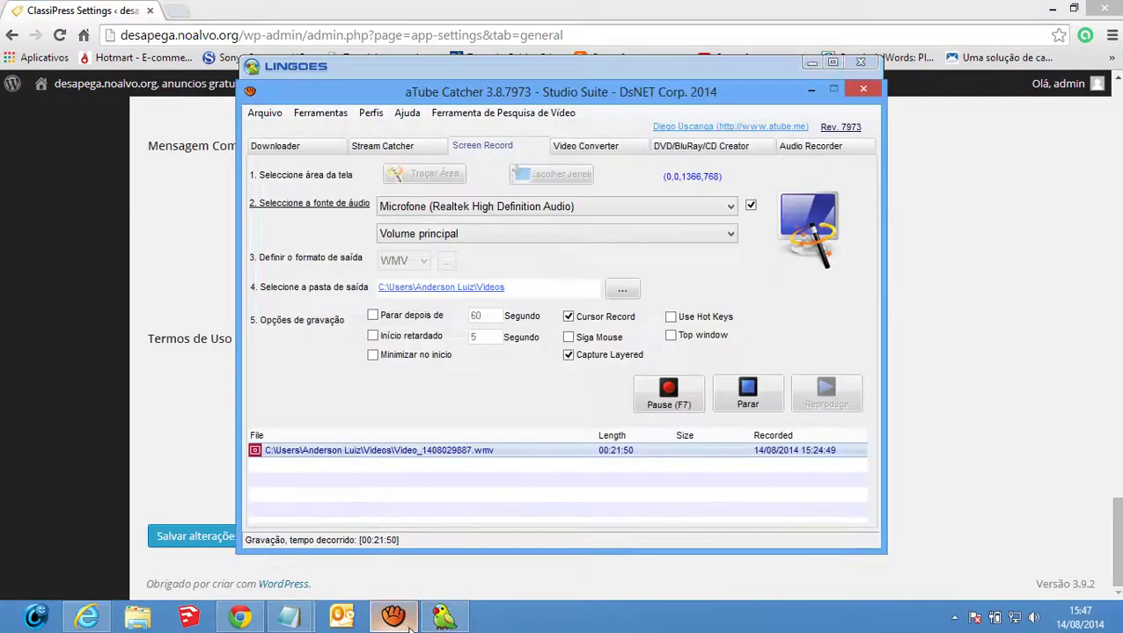
left_click(673, 392)
left_click(281, 7)
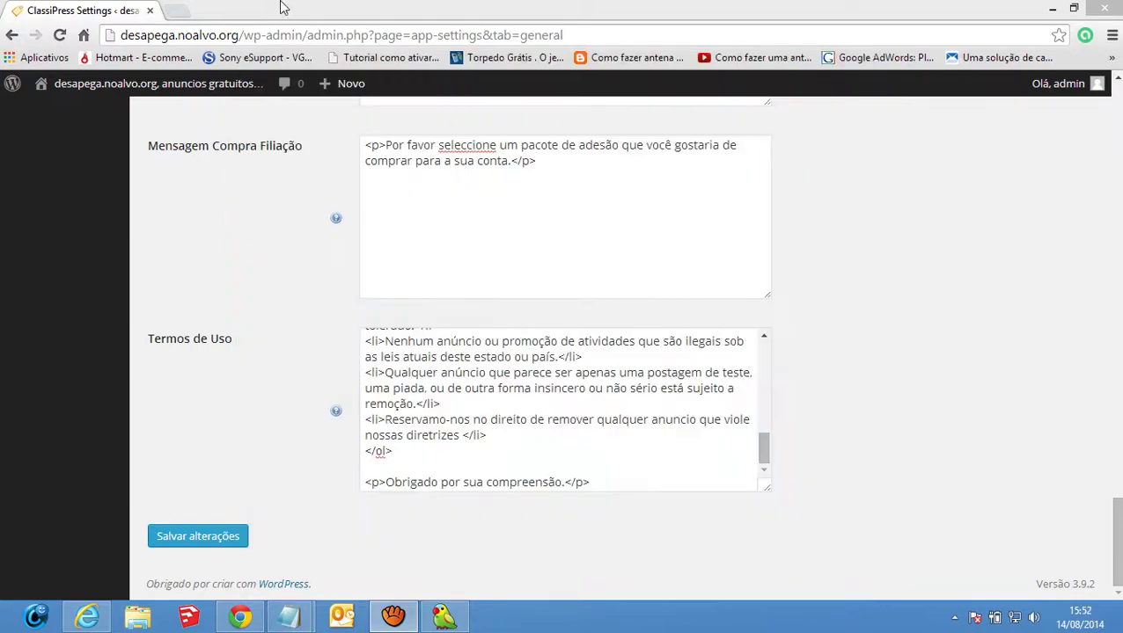
Copy the entire translated Termos de Uso text from Chrome and paste it into the empty Notepad document
left_click(619, 483)
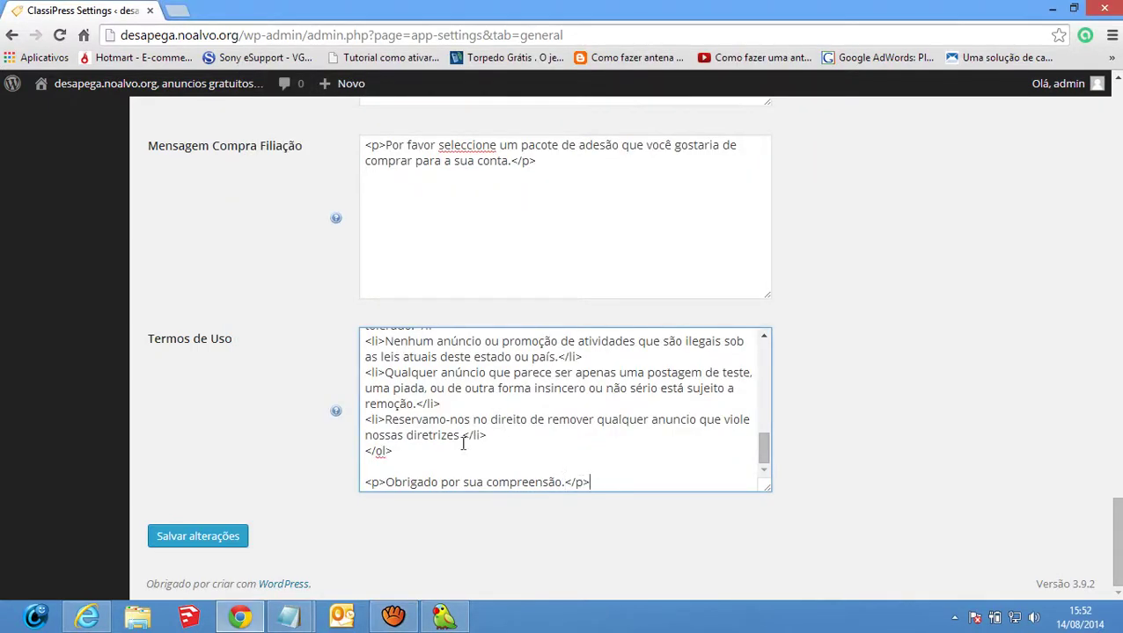
left_click_drag(589, 483, 332, 218)
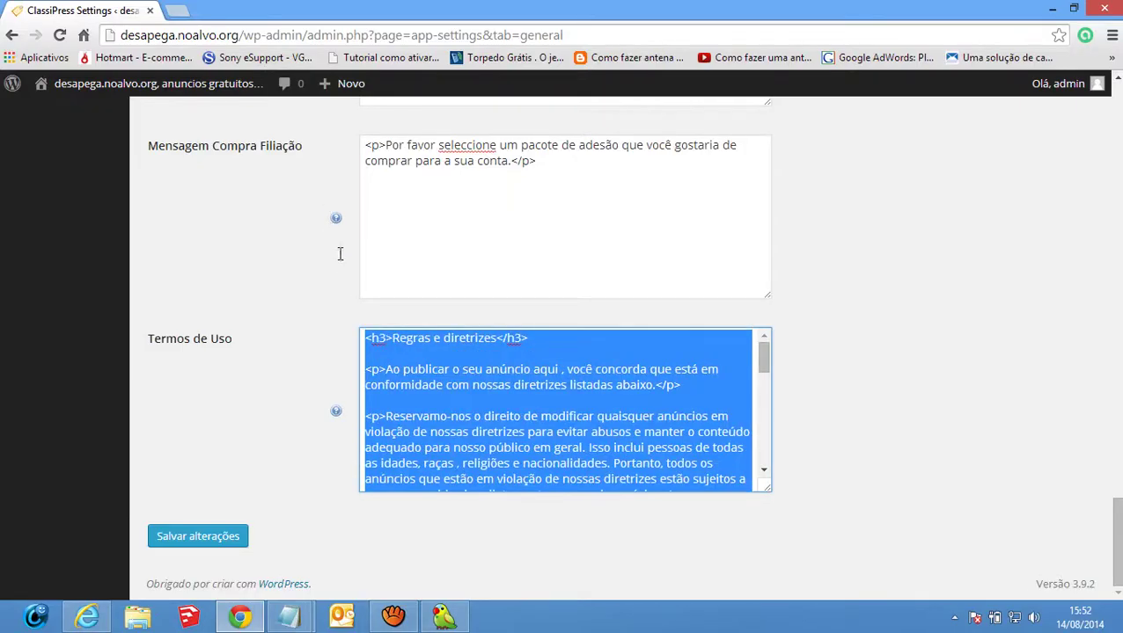
left_click(291, 615)
left_click(345, 554)
key("ctrl+v")
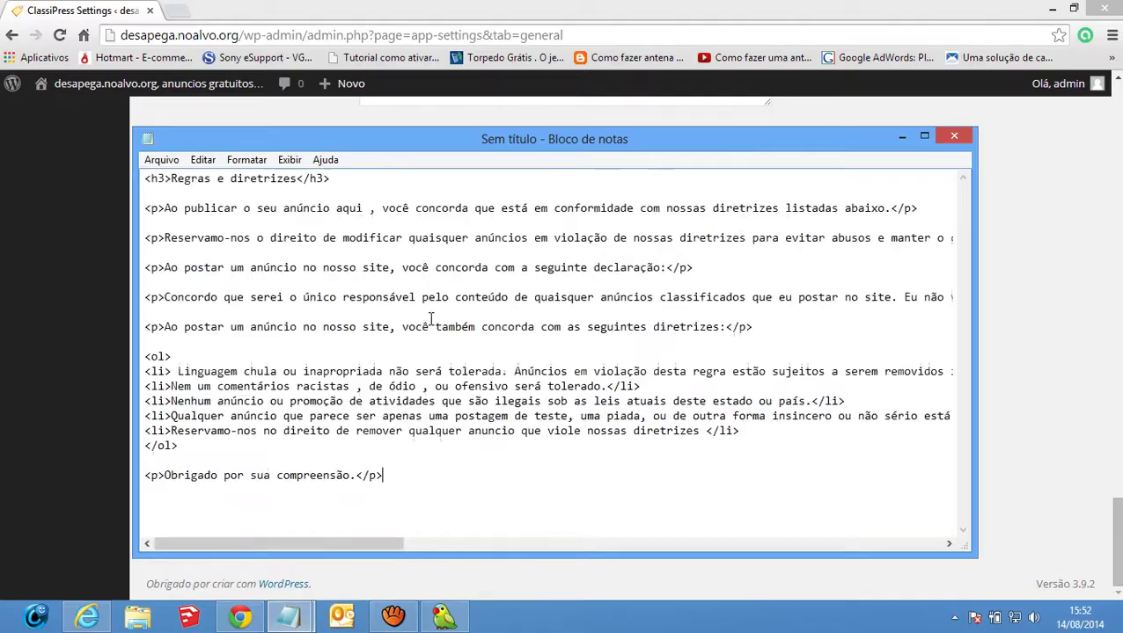
Try to save the Notepad text to Área de Trabalho as "regras e diretrises classipress" with ANSI encoding, accepting the loss of Unicode characters
left_click(162, 160)
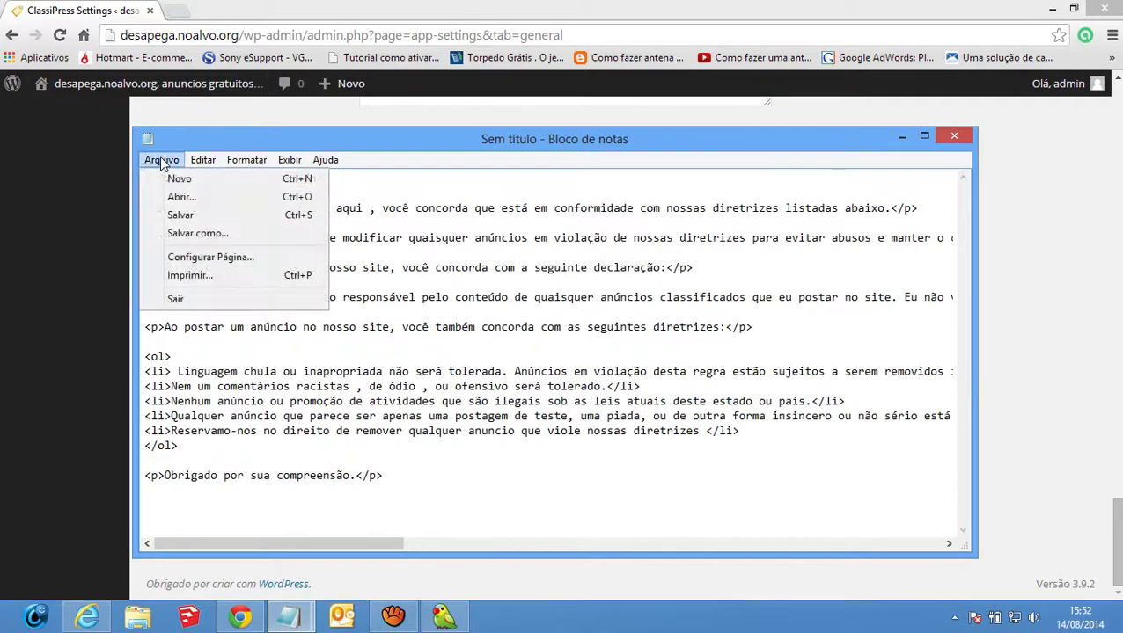
left_click(211, 232)
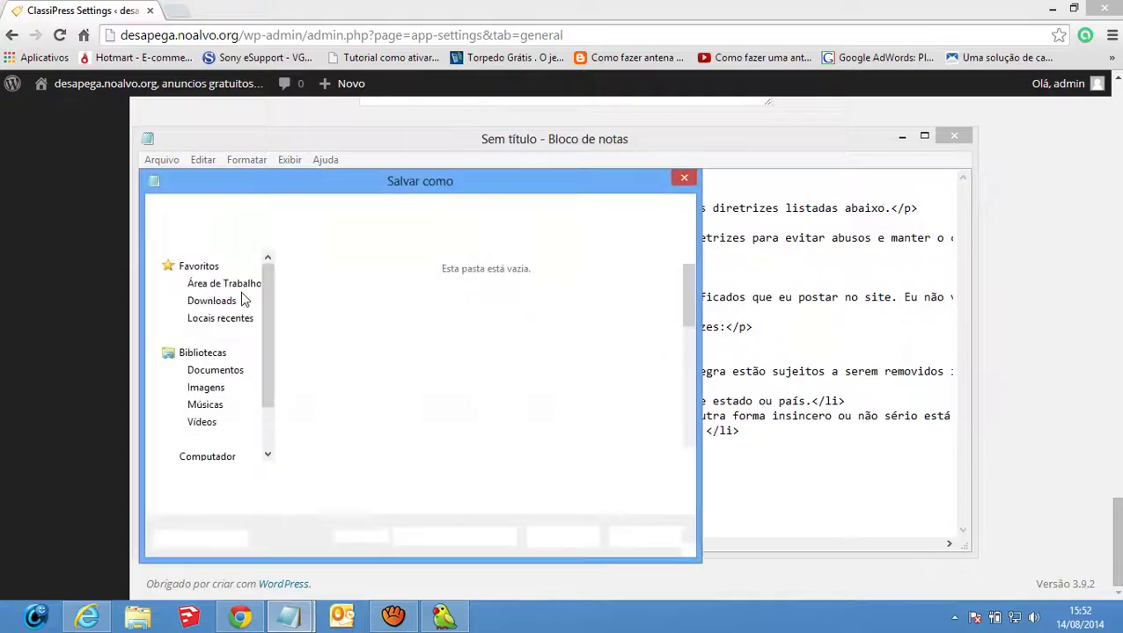
left_click(221, 286)
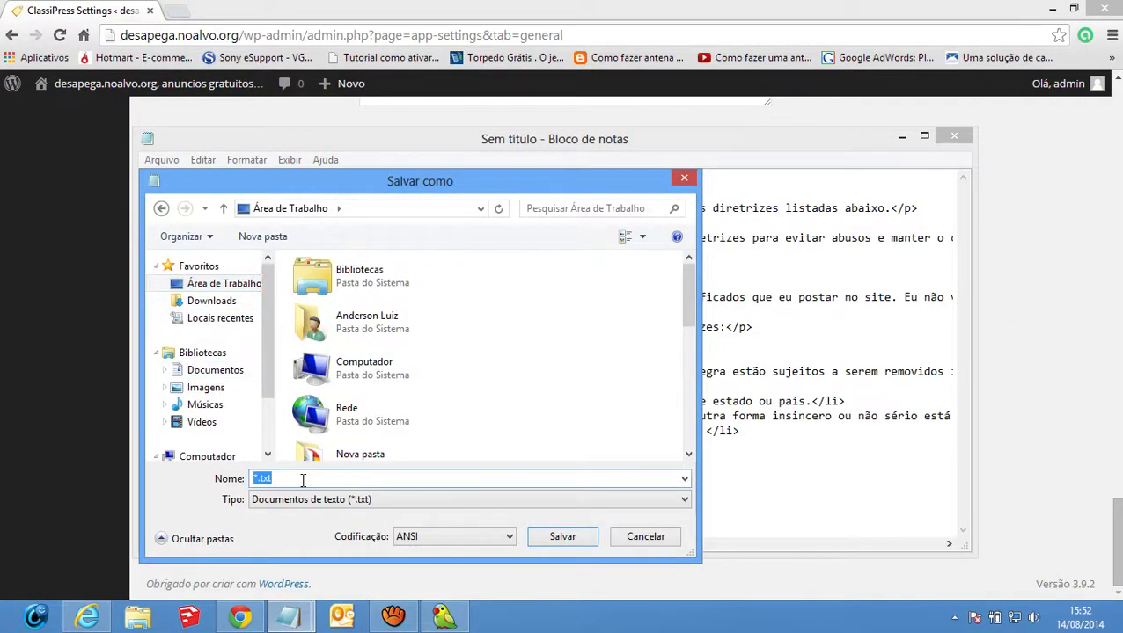
type("regras e diretrises classipress")
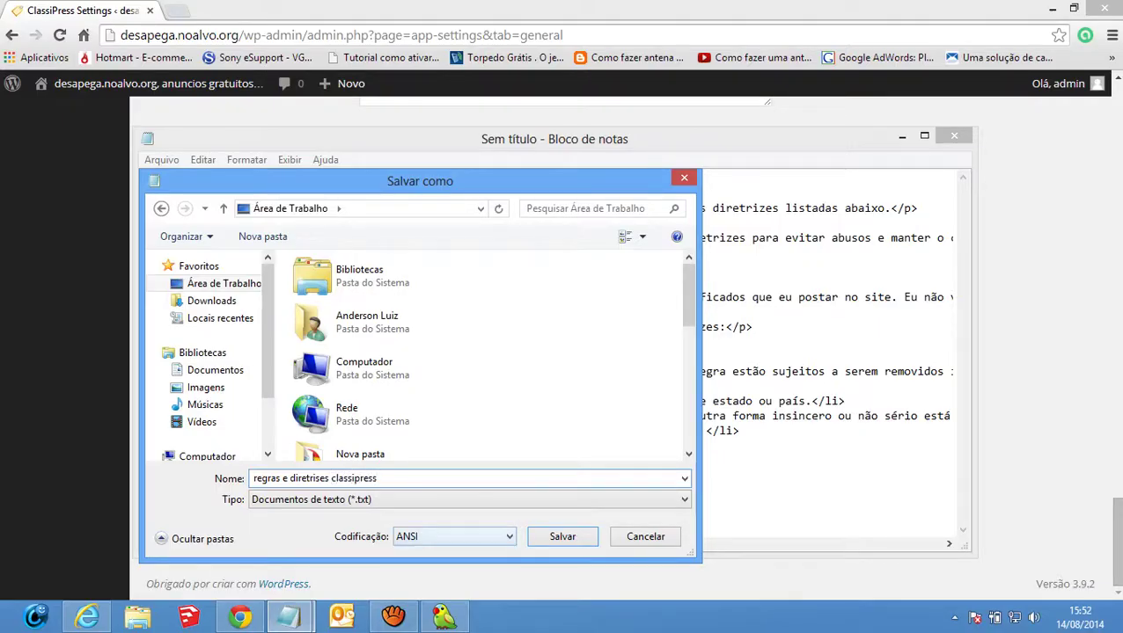
left_click(553, 536)
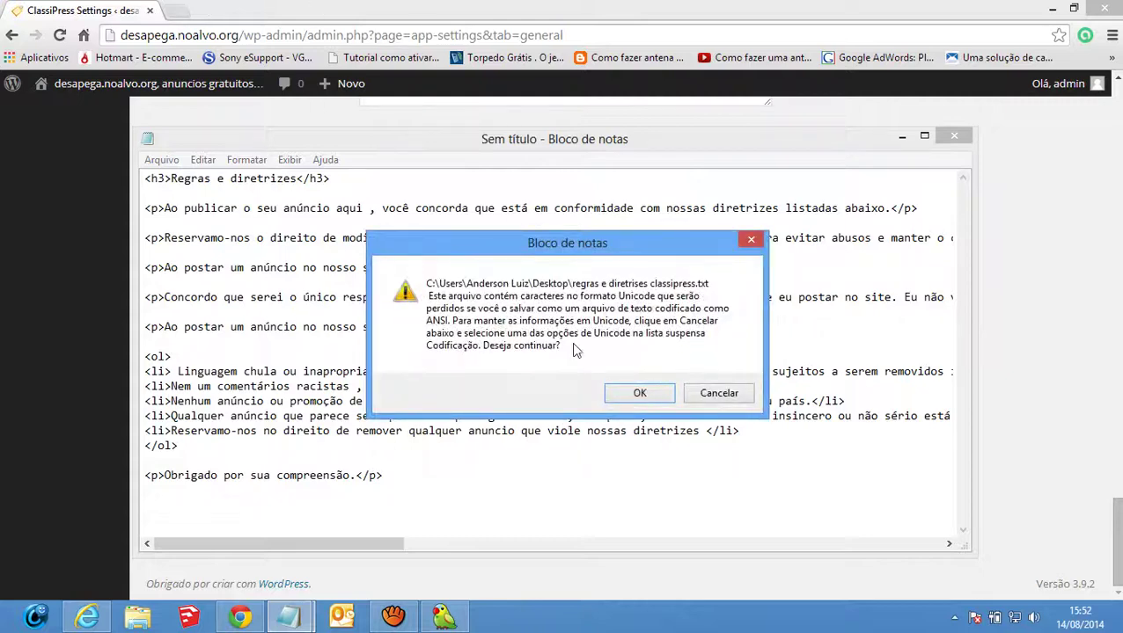
left_click(633, 395)
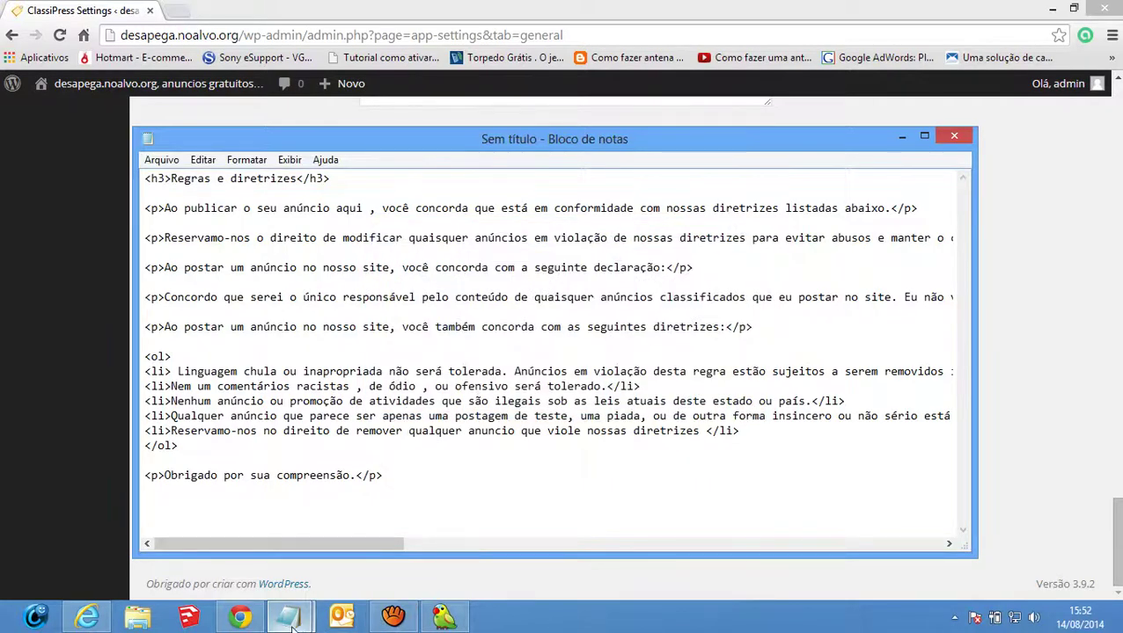
Save the Notepad text to Área de Trabalho as text document "regras e diretrizes classipres" with ANSI encoding, accepting the loss of Unicode characters
left_click(352, 527)
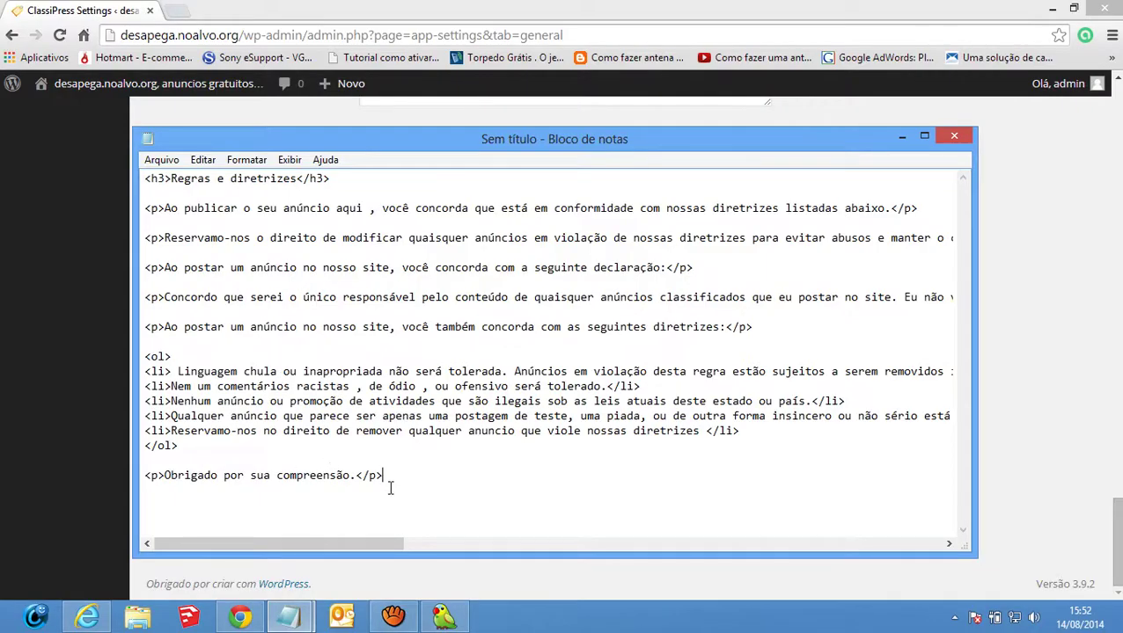
left_click(161, 159)
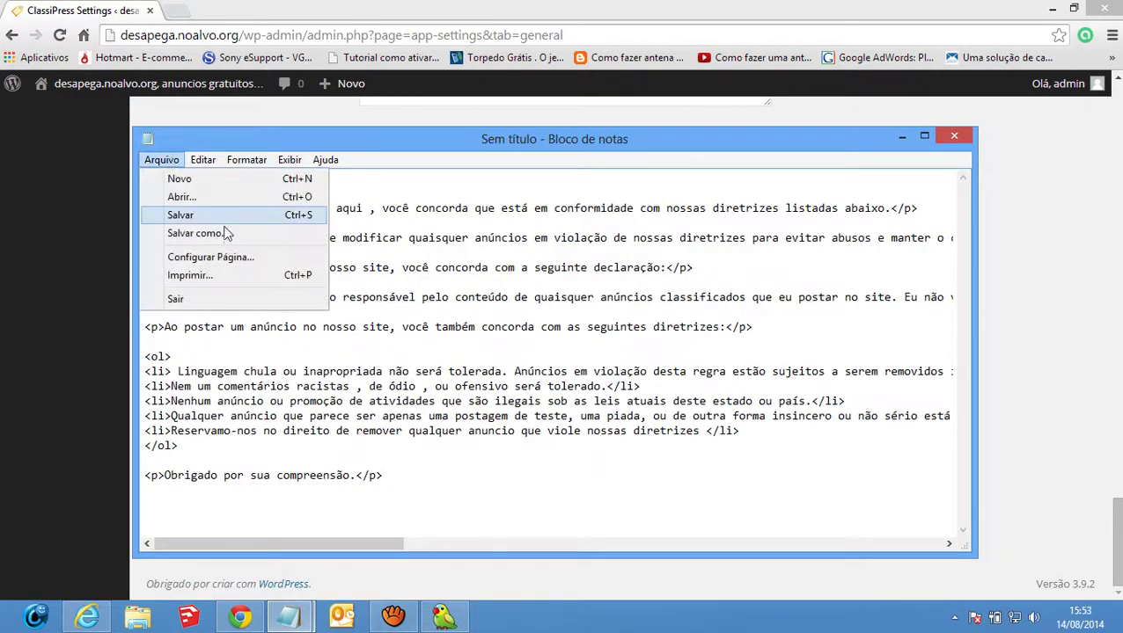
left_click(201, 233)
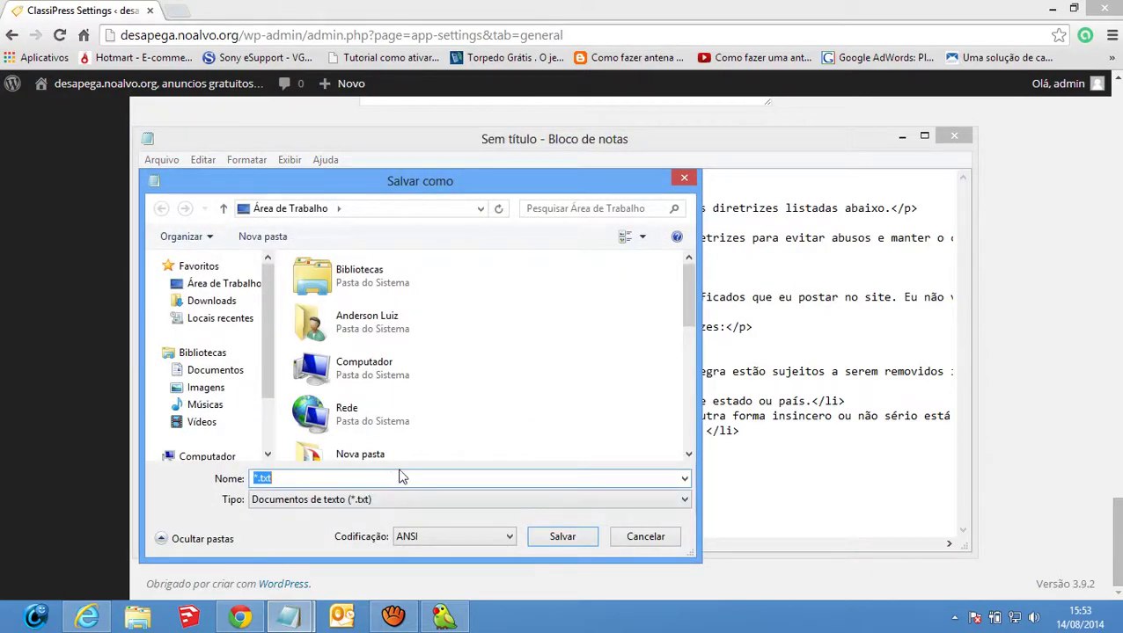
type("re")
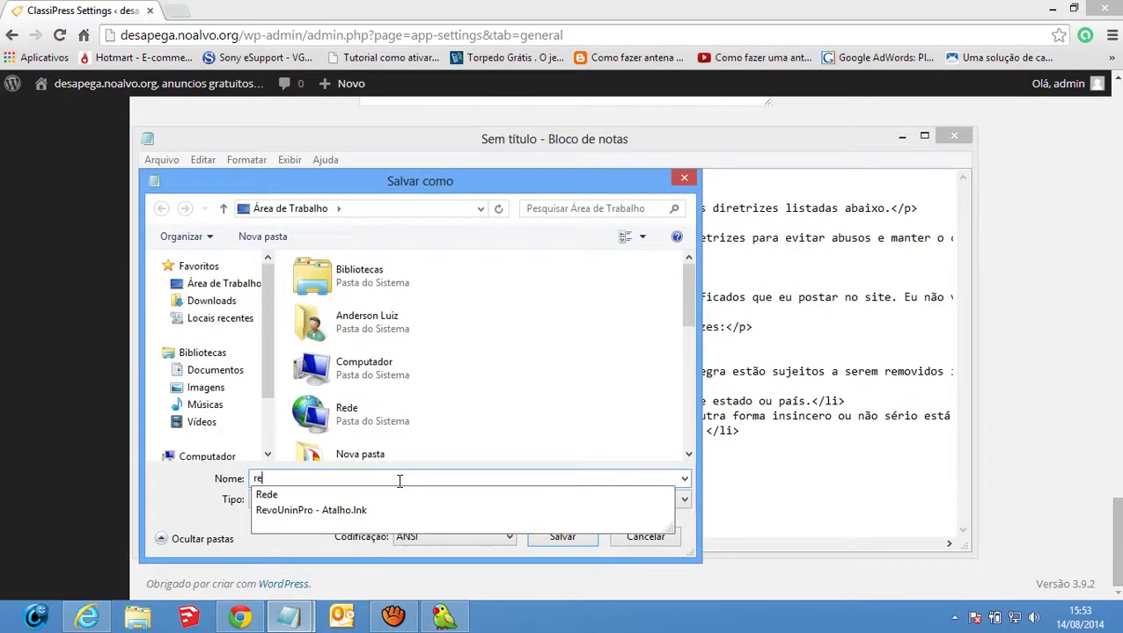
type("gra")
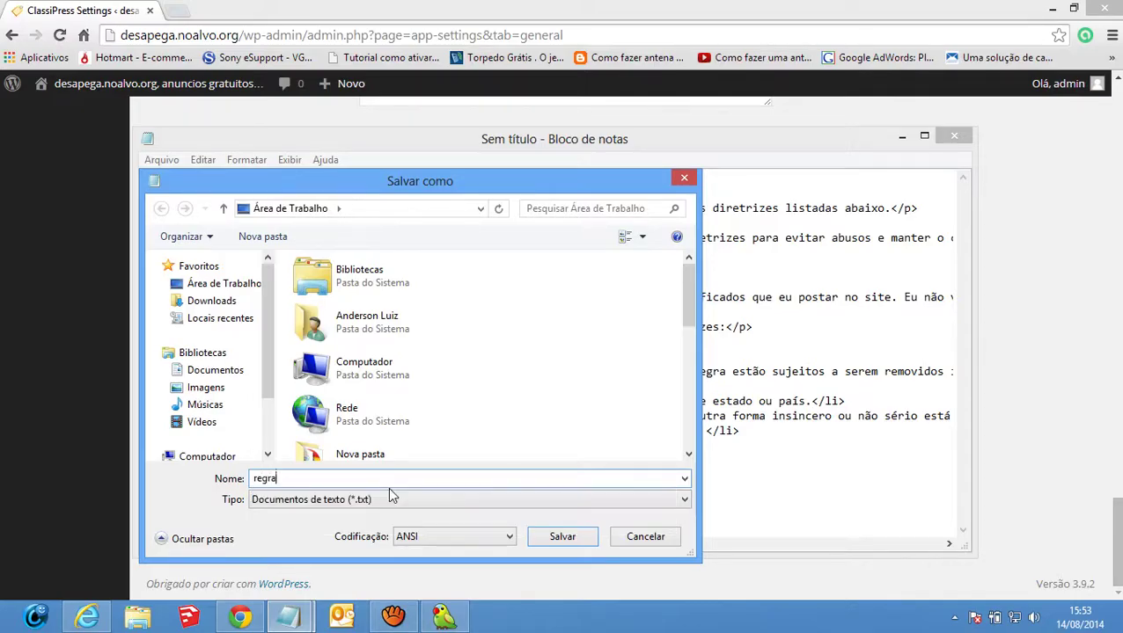
type("s e diretrizes classipres")
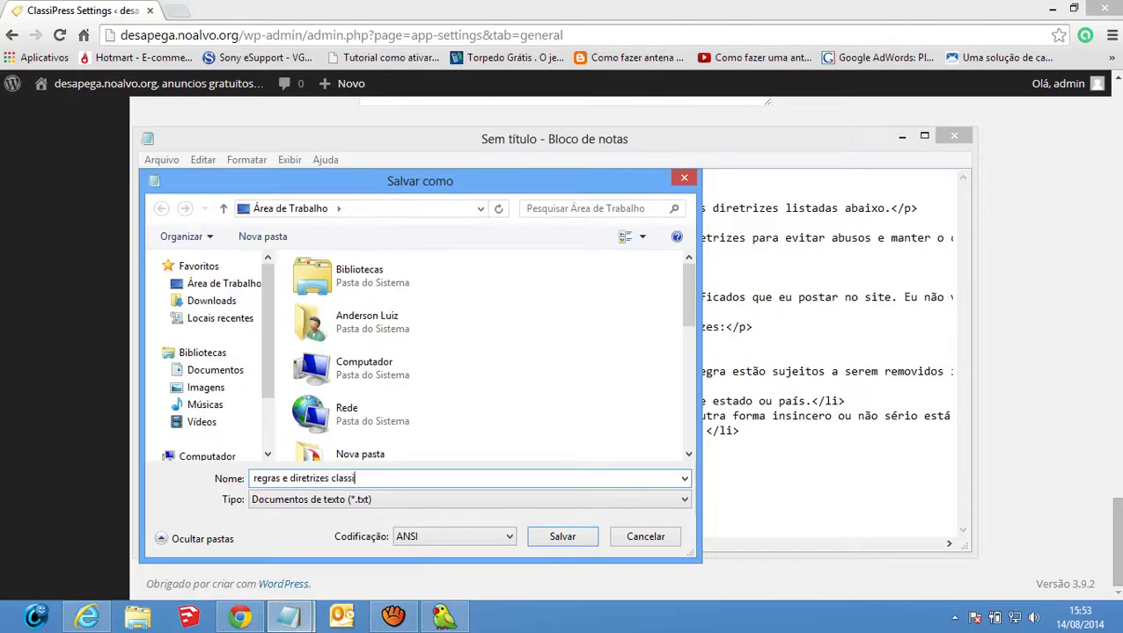
left_click(411, 502)
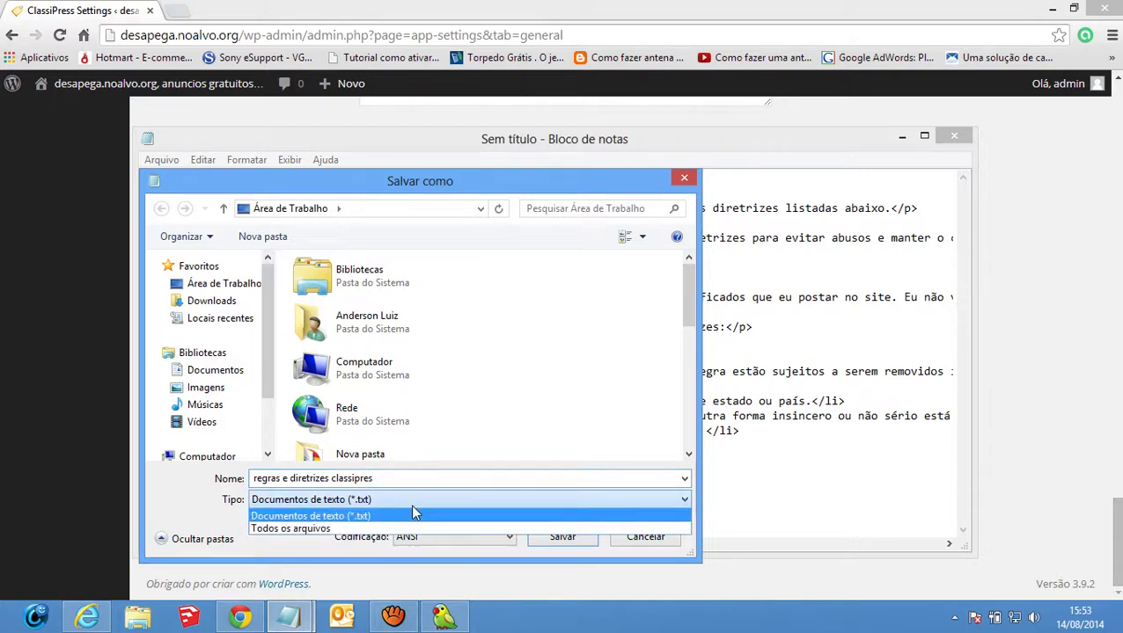
left_click(412, 510)
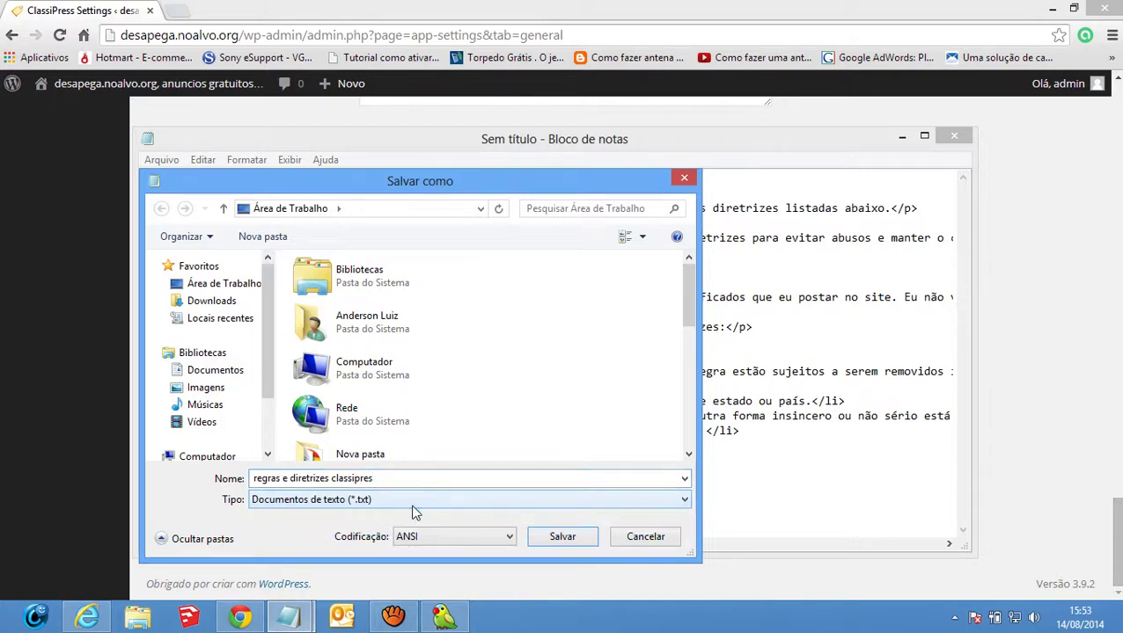
left_click(558, 539)
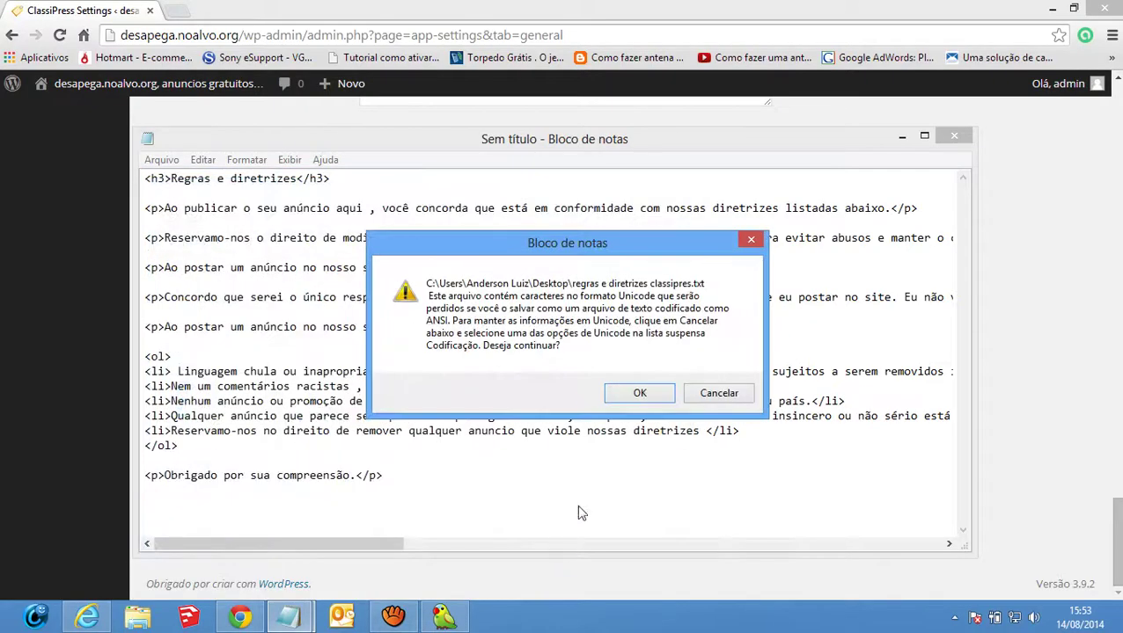
left_click(647, 393)
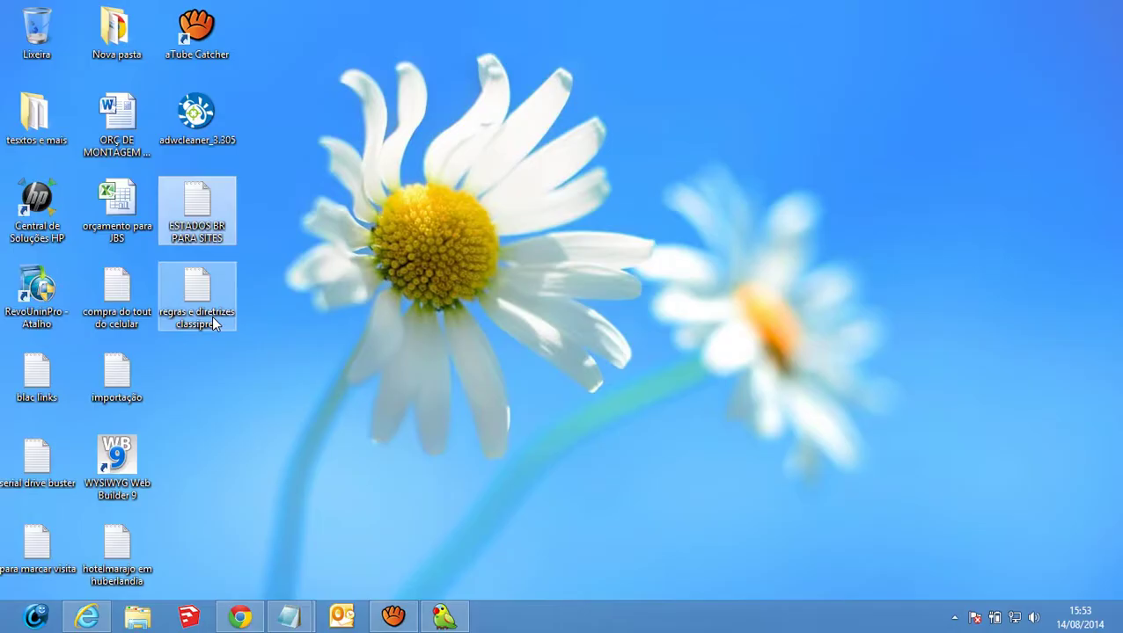
Open the saved "regras e diretrizes classipres" file from the desktop to check its text, and close both Notepad windows showing it
left_click(196, 290)
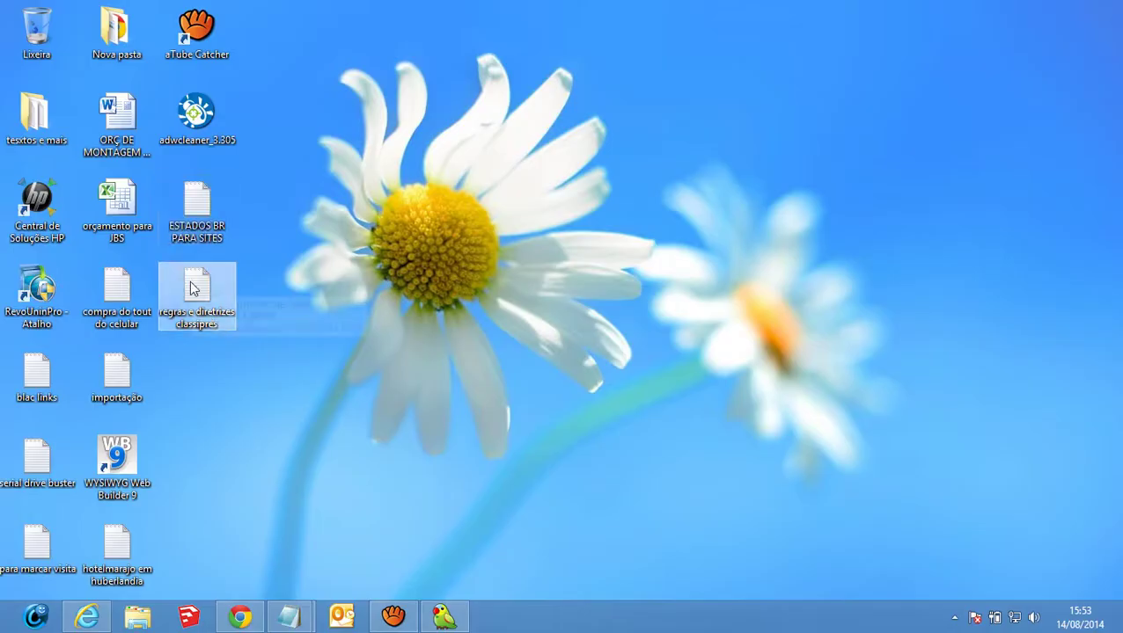
double_click(195, 290)
scroll(444, 473, "right", 3)
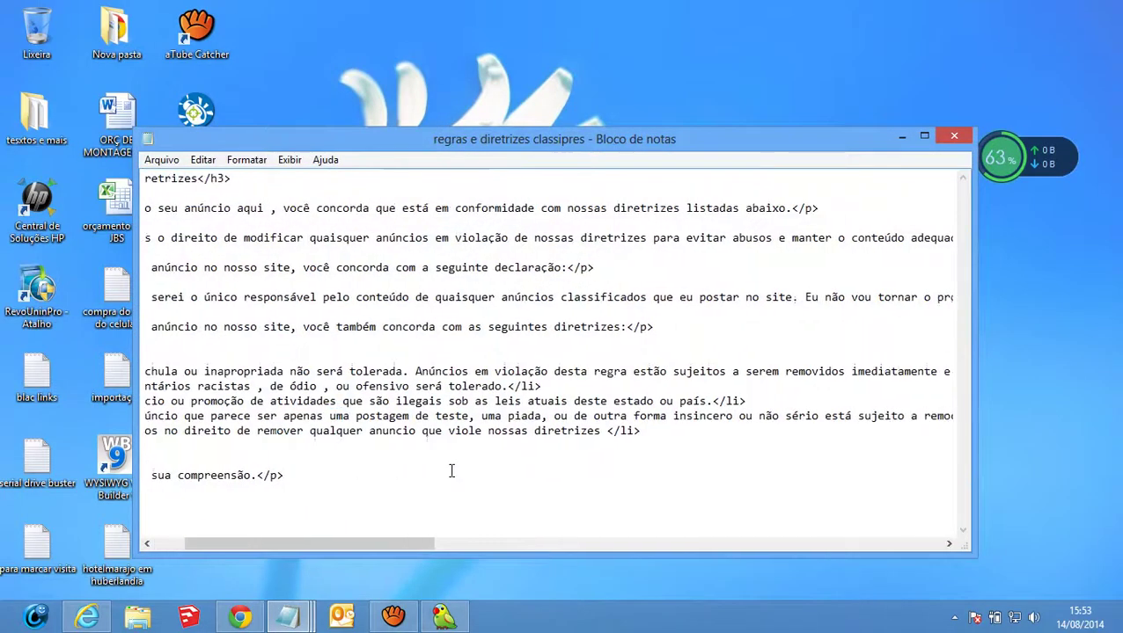
scroll(451, 472, "left", 3)
left_click(951, 137)
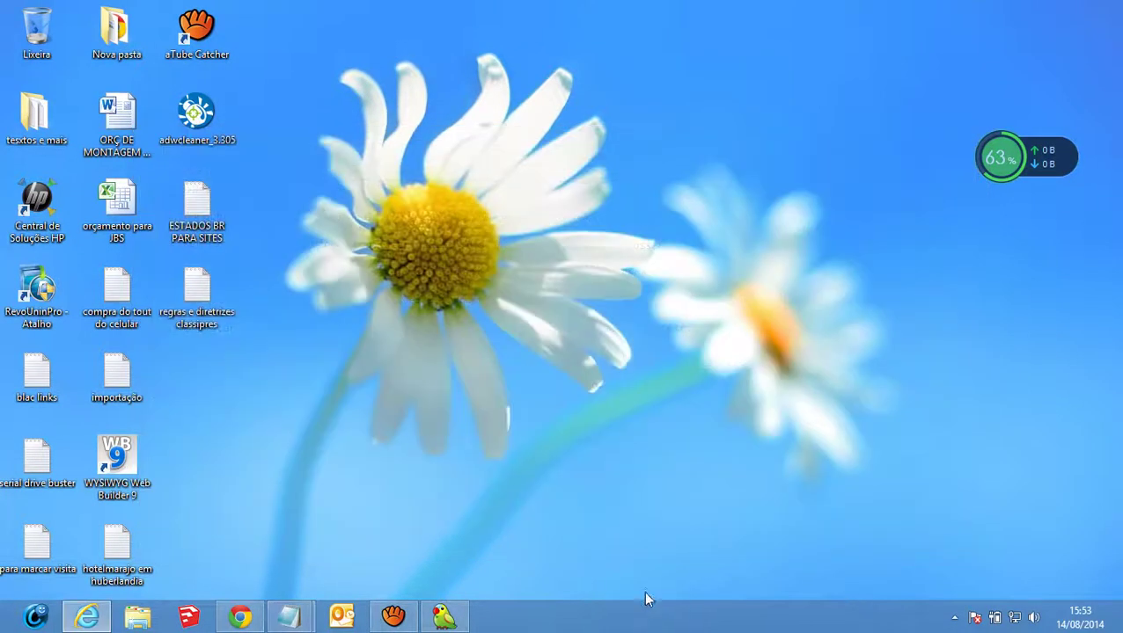
mouse_move(290, 614)
left_click(393, 544)
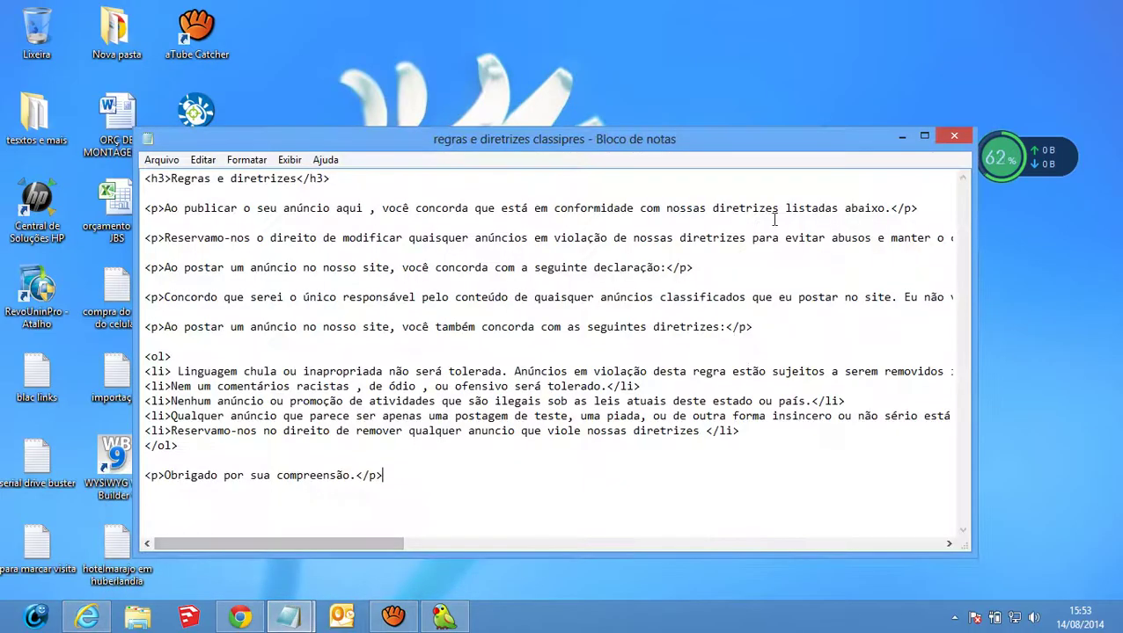
left_click(968, 137)
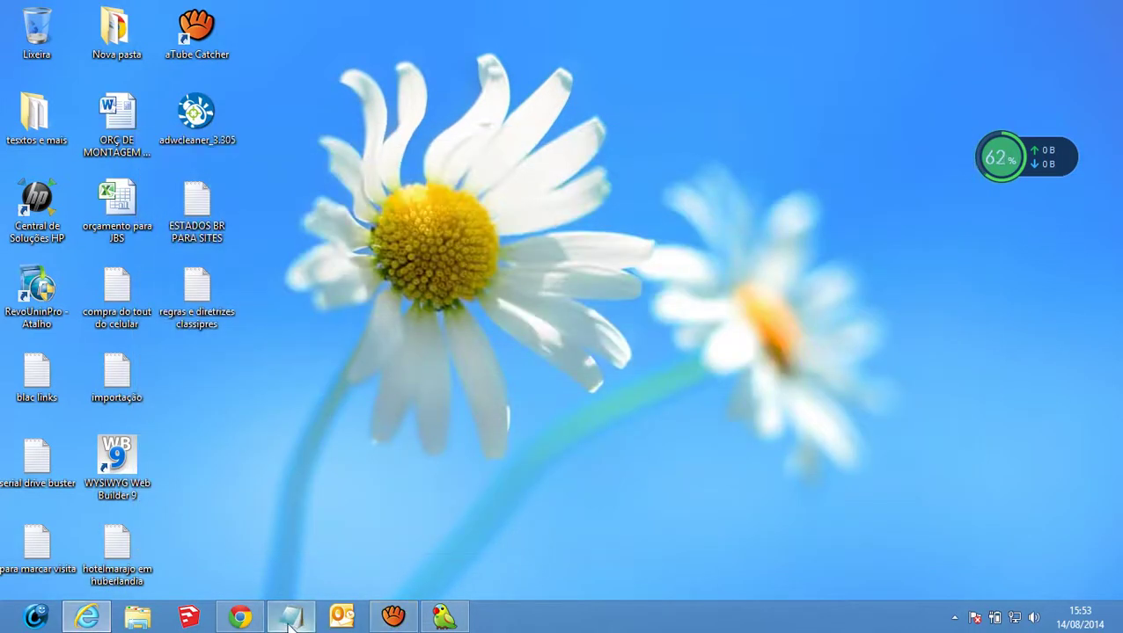
Switch to Chrome and review the translated Mensagem Novo Anúncios and Mensagem Compra Filiação texts, ending at the desktop
left_click(240, 616)
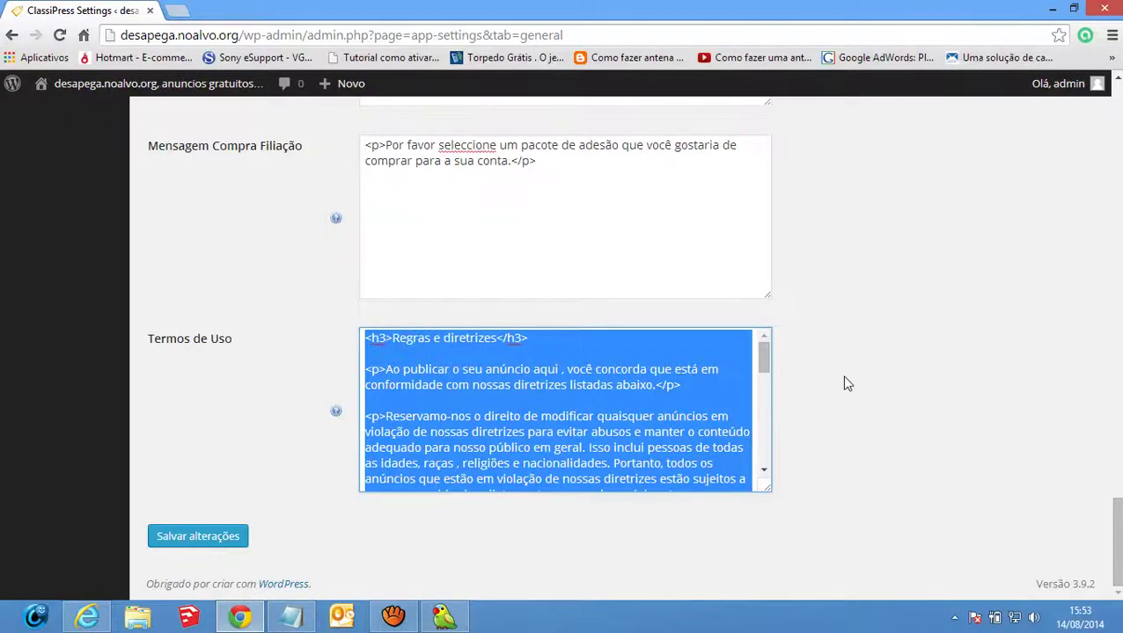
scroll(843, 384, "up", 2)
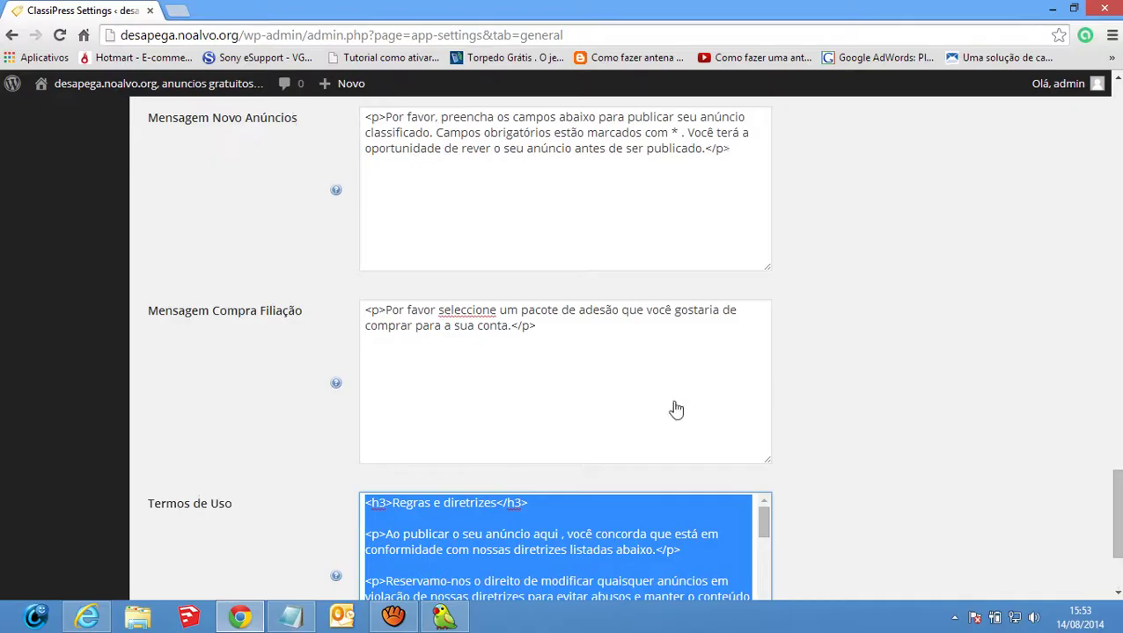
left_click(551, 395)
scroll(557, 388, "up", 2)
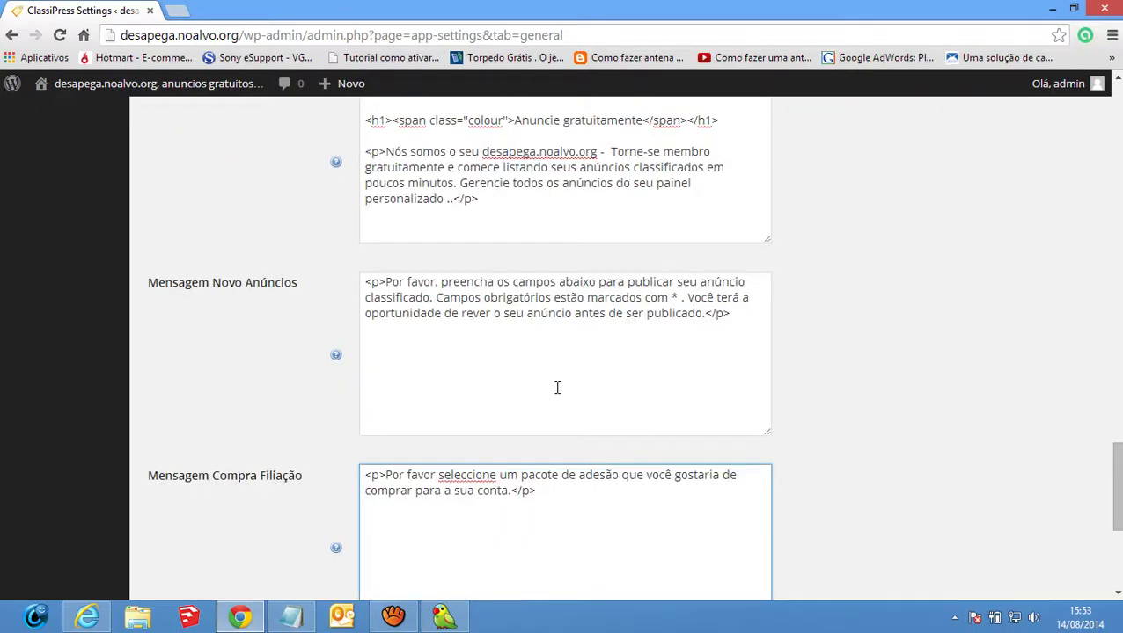
scroll(557, 388, "down", 1)
left_click(240, 615)
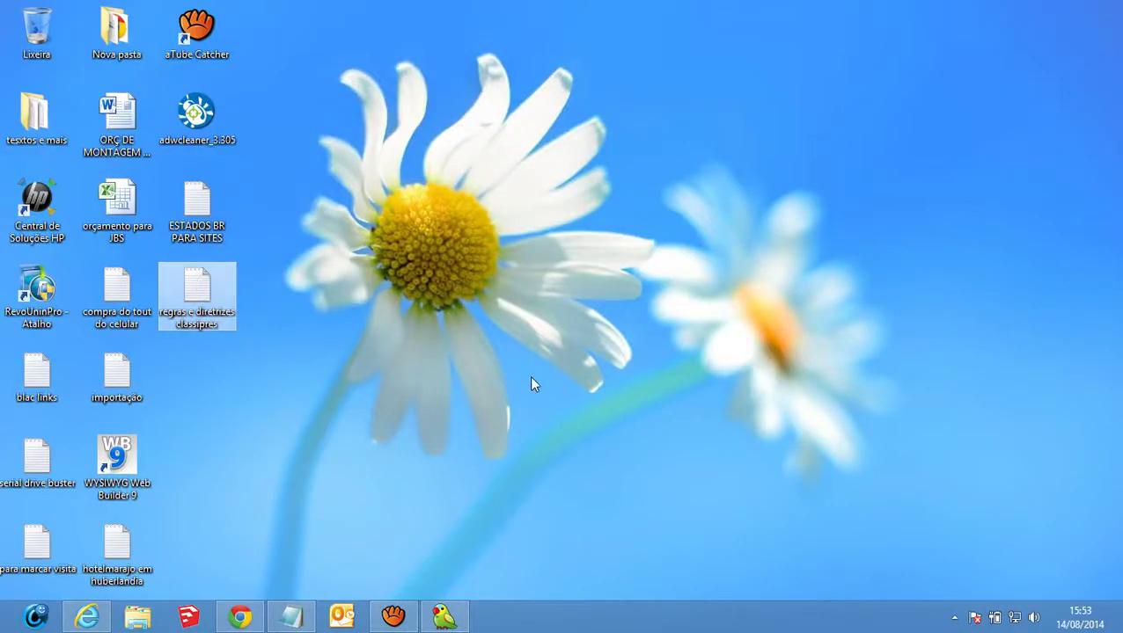
Reopen the "regras e diretrizes classipres" file from the desktop and show the beginning of its text
double_click(197, 290)
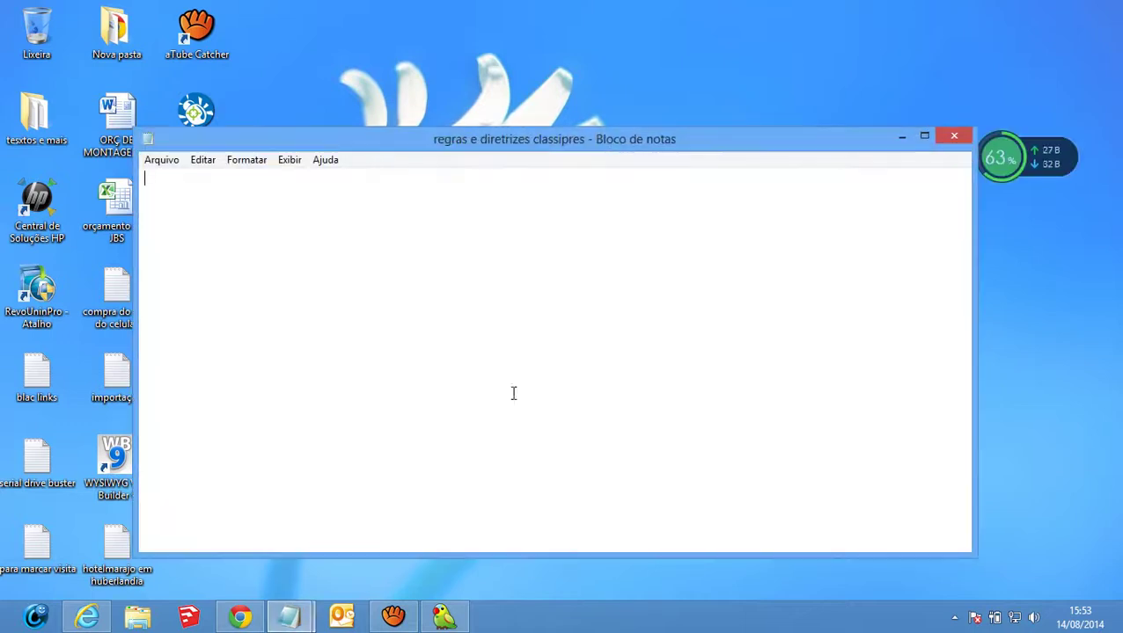
scroll(523, 260, "right", 5)
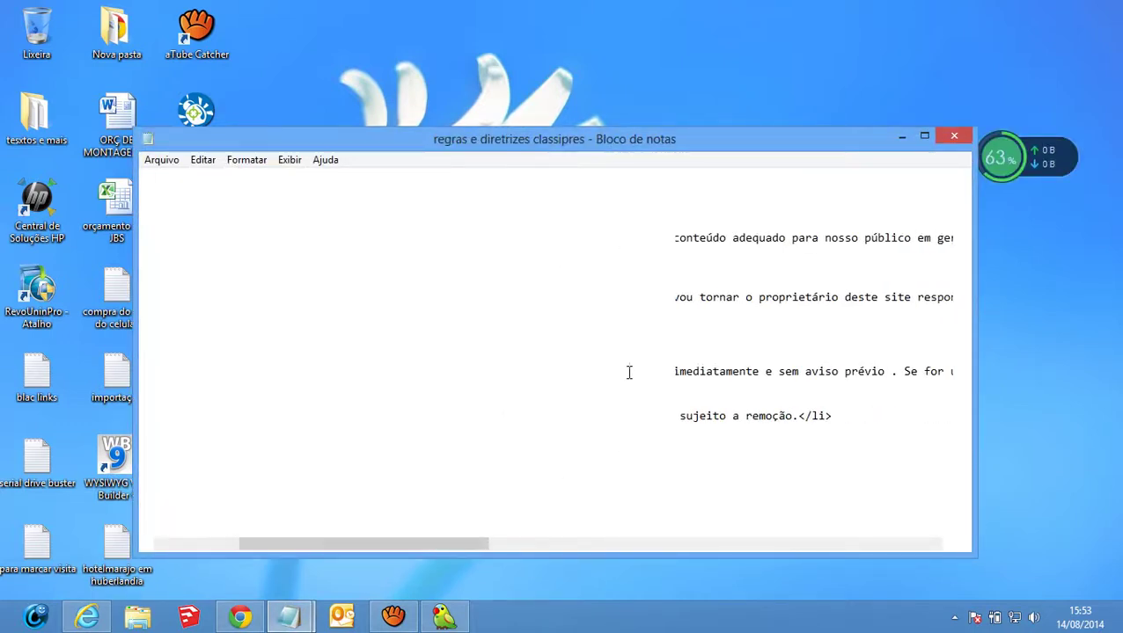
left_click(901, 137)
mouse_move(293, 621)
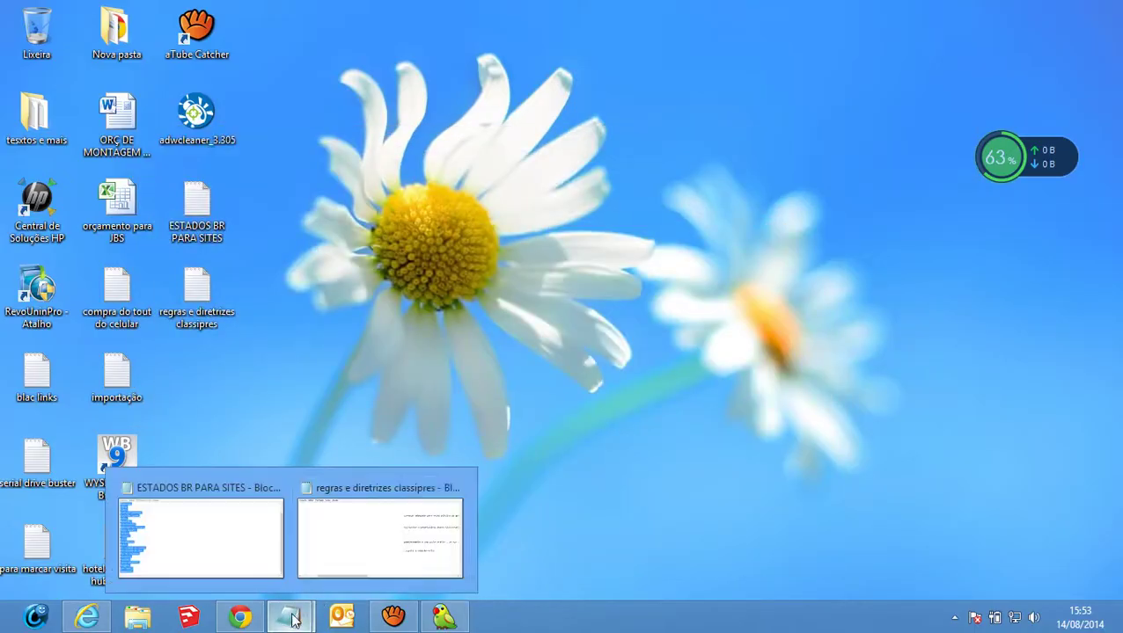
left_click(398, 535)
scroll(622, 371, "left", 2)
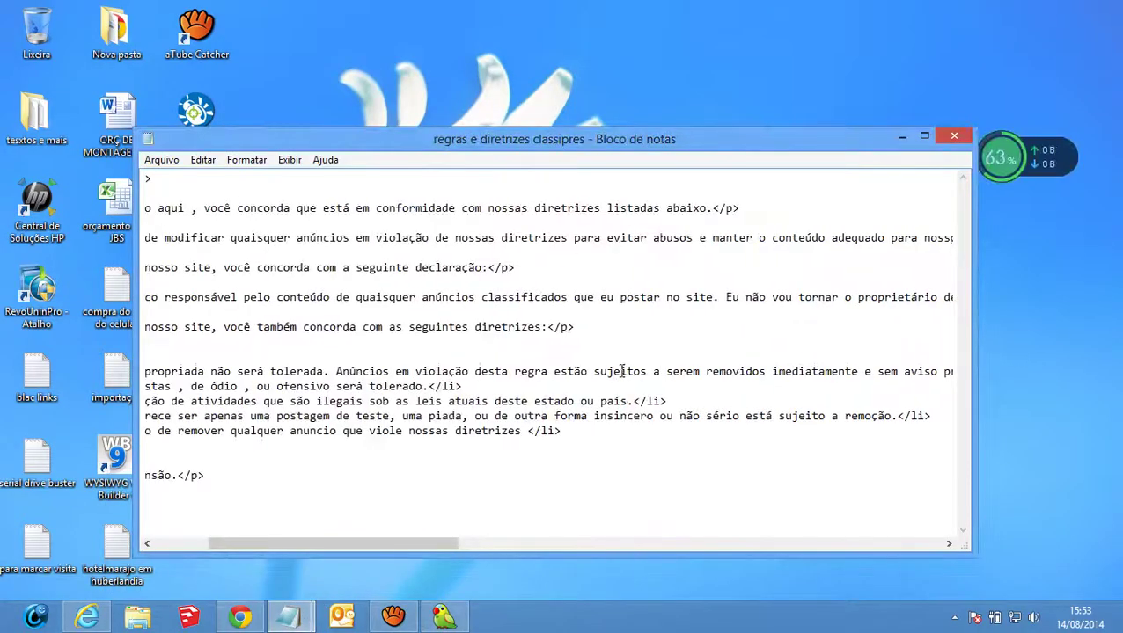
scroll(622, 371, "left", 3)
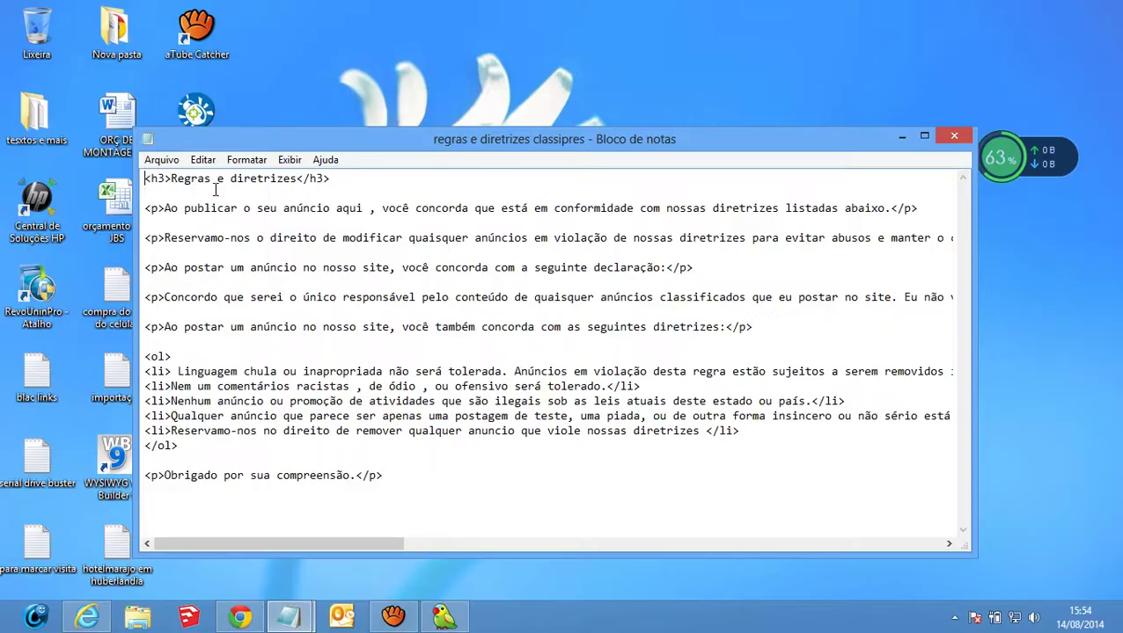
Insert five lines above the "Regras e diretrizes" heading and add a long dashed separator line directly above it
key("Return")
key("Return")
key("Return")
key("Return")
key("Return")
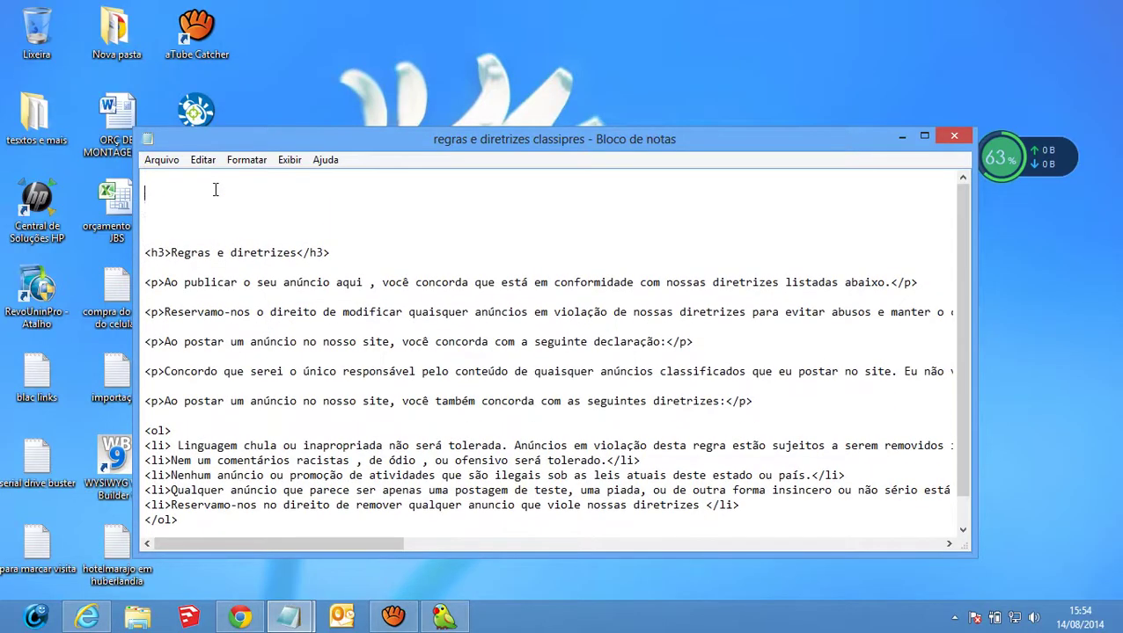
key("Down")
type("<")
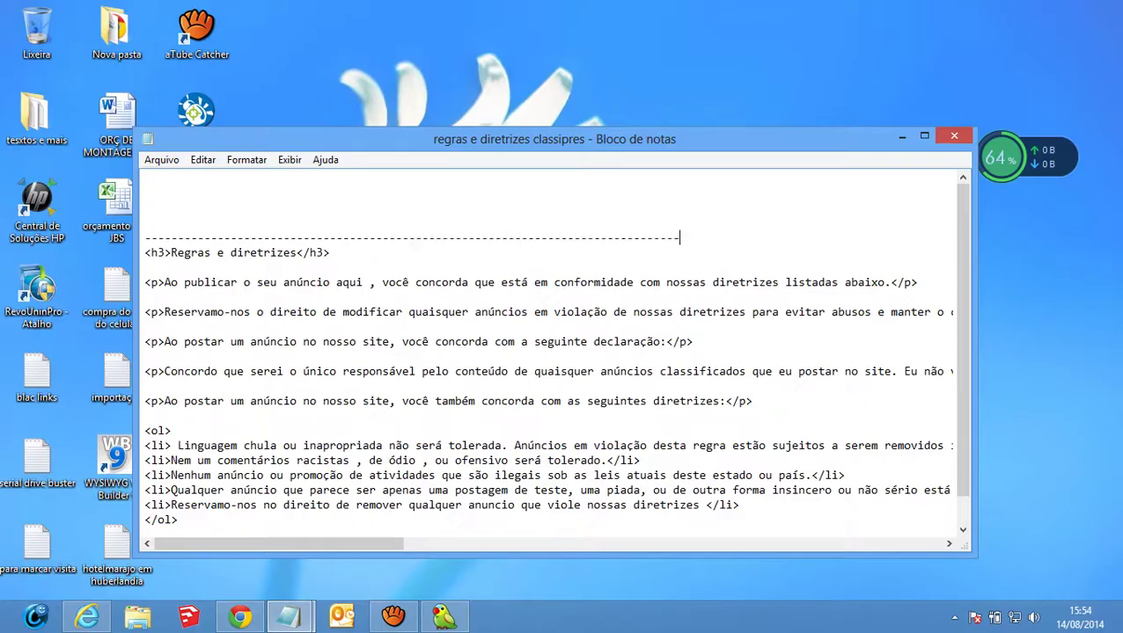
type("-------------------------")
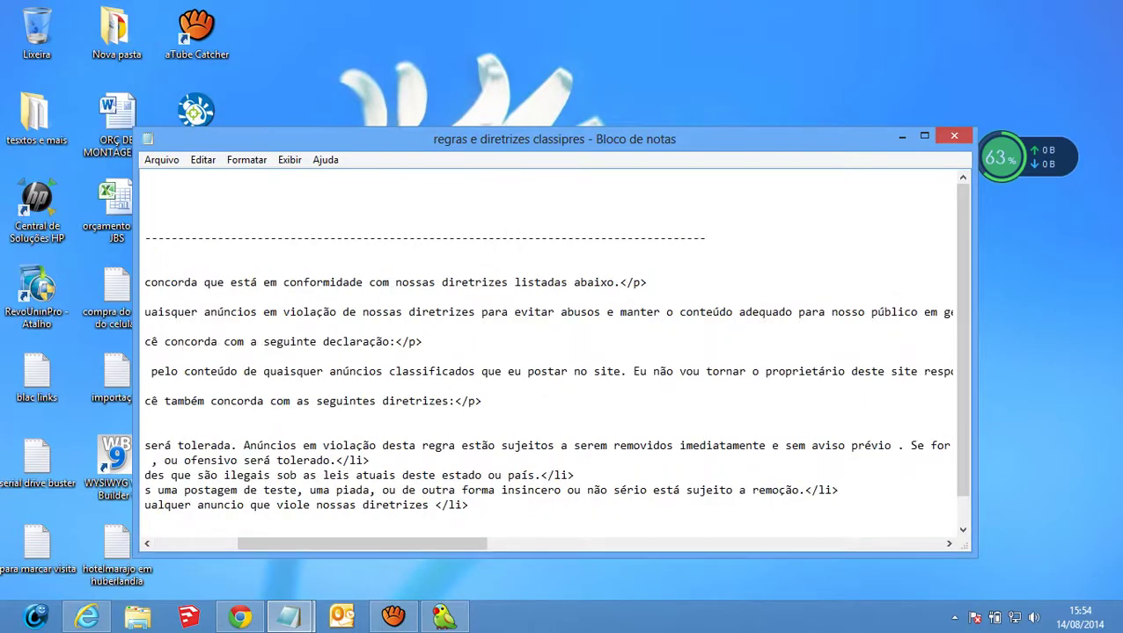
key("Home")
Select the entire Mensagem Compra Filiação text in the ClassiPress settings in Chrome
left_click(240, 616)
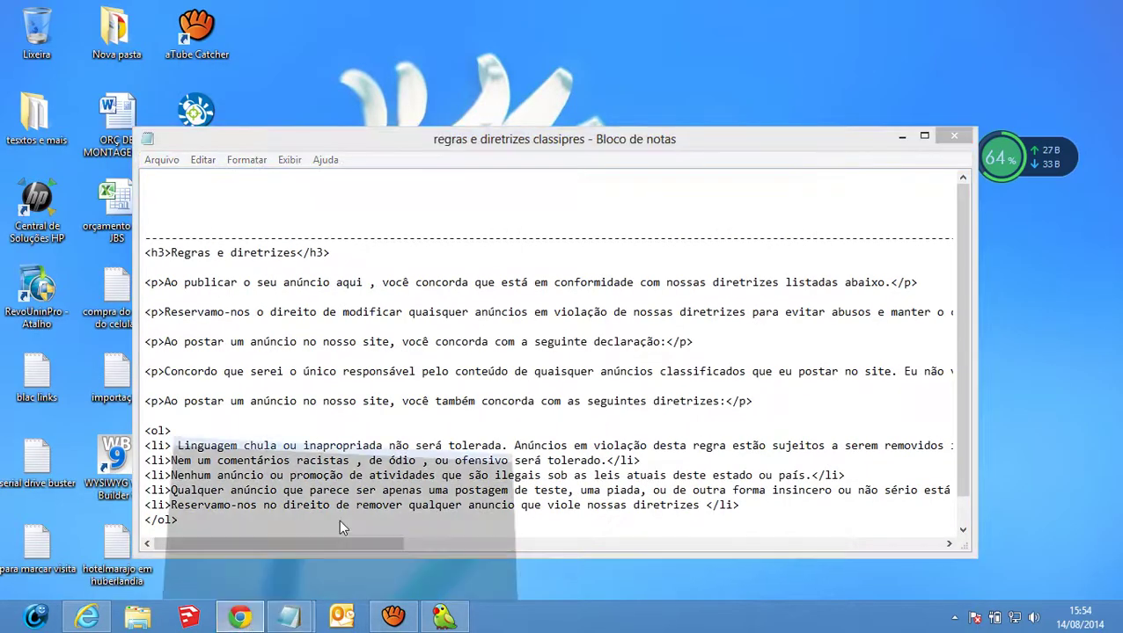
key("ctrl+a")
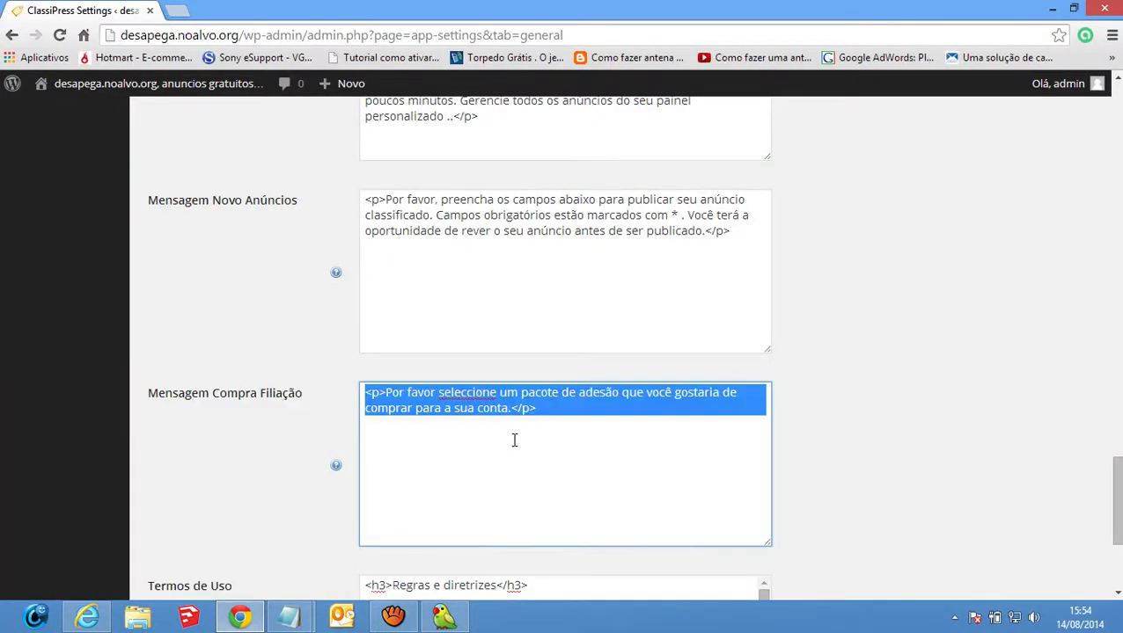
mouse_move(444, 616)
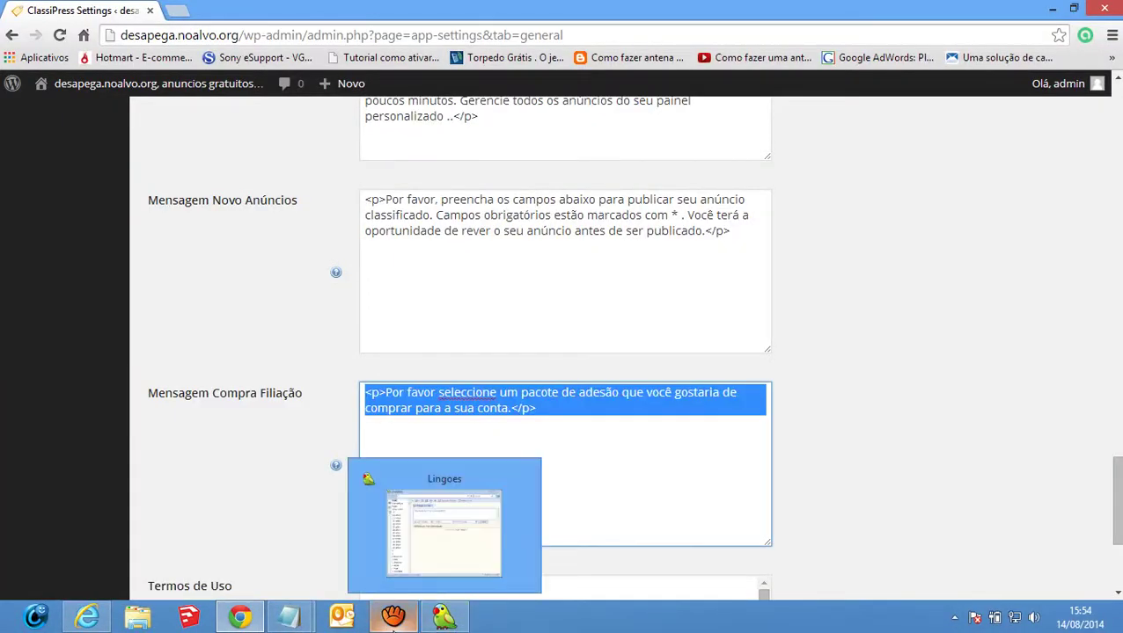
left_click(530, 508)
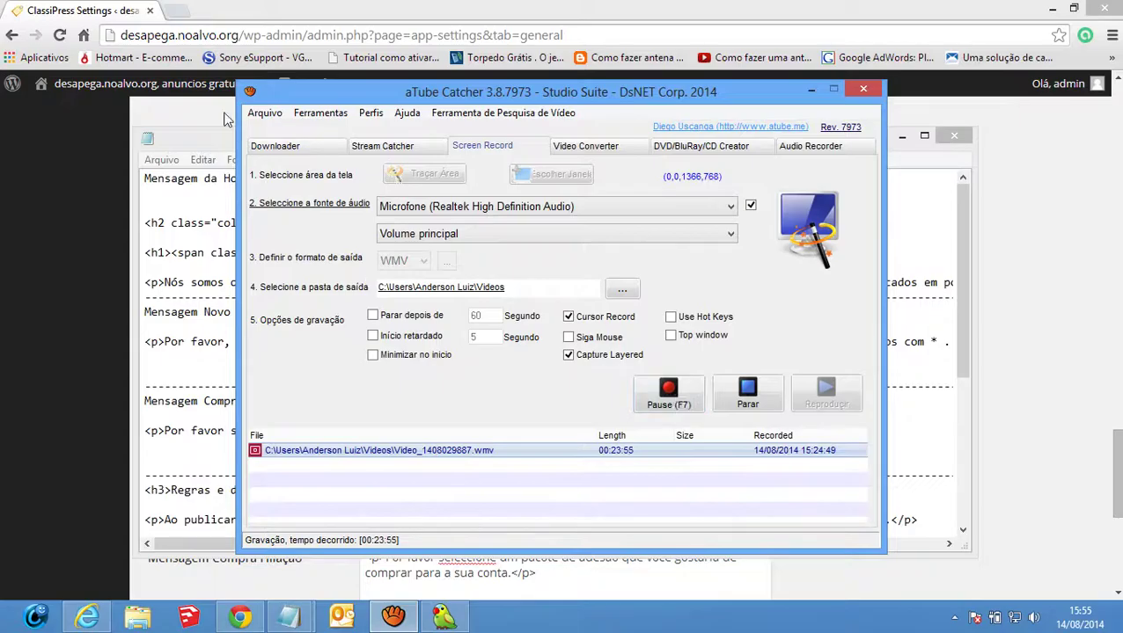
Return to the WordPress admin in Chrome and open the public desapega.noalvo.org site
left_click(202, 119)
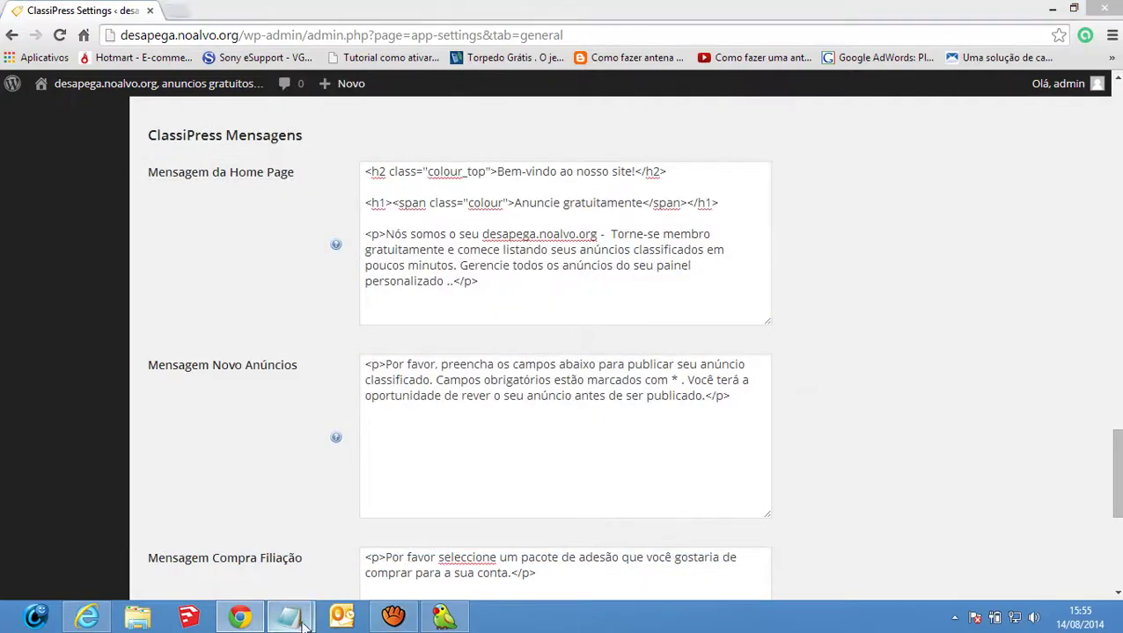
mouse_move(288, 613)
left_click(401, 549)
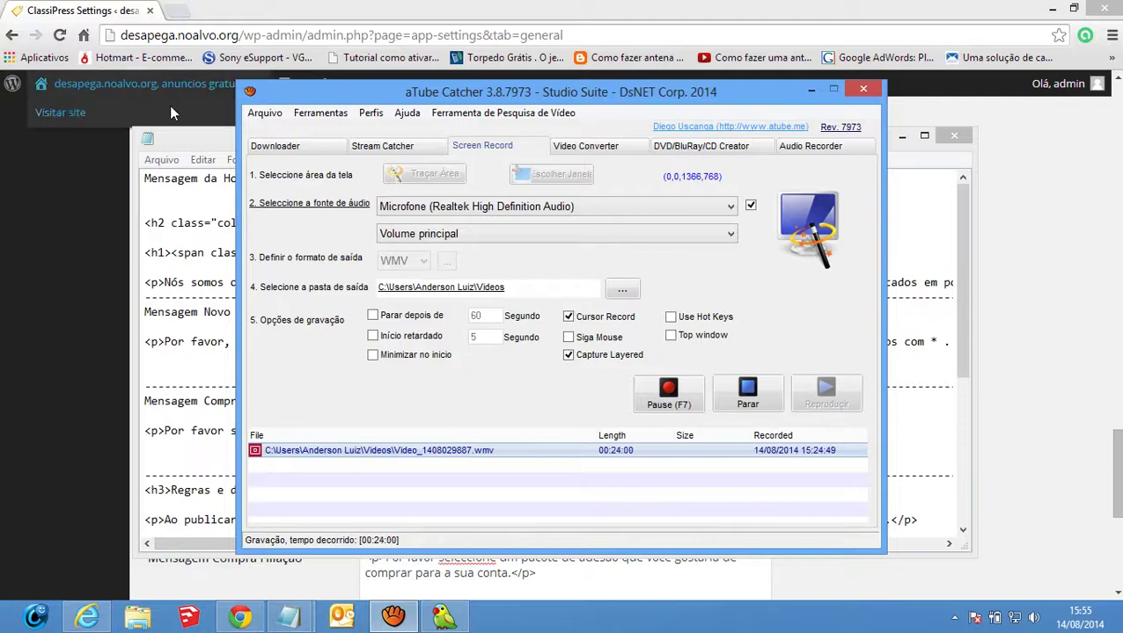
left_click(169, 105)
Switch to the "regras e diretrizes classipres" Notepad document and look through the collected ClassiPress messages and rules
mouse_move(288, 616)
left_click(379, 528)
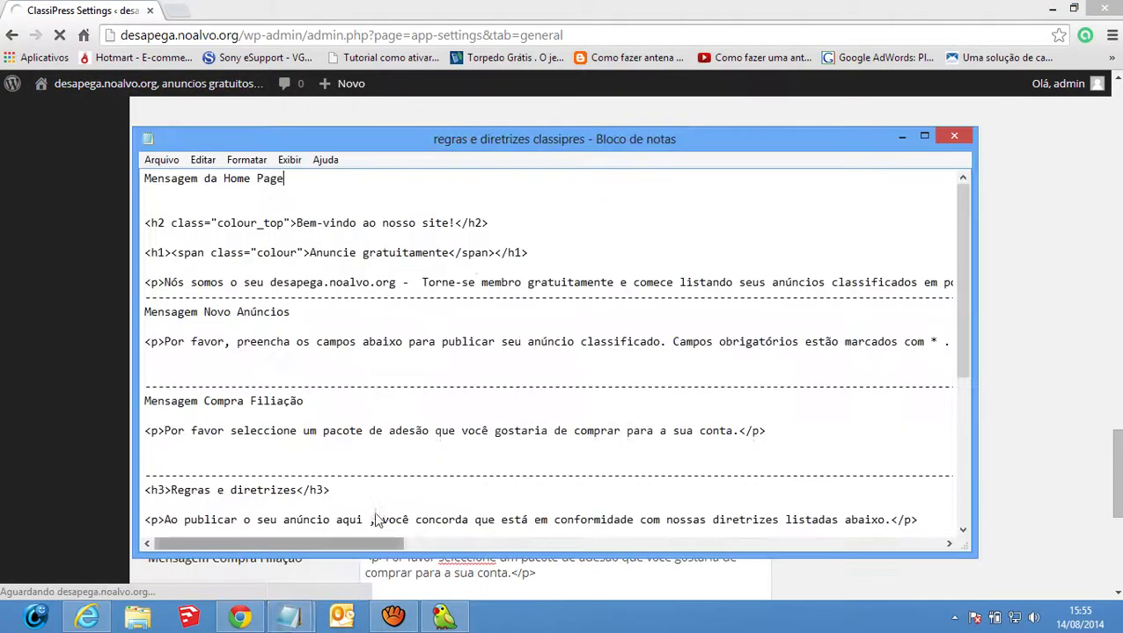
scroll(373, 326, "down", 4)
scroll(382, 323, "up", 6)
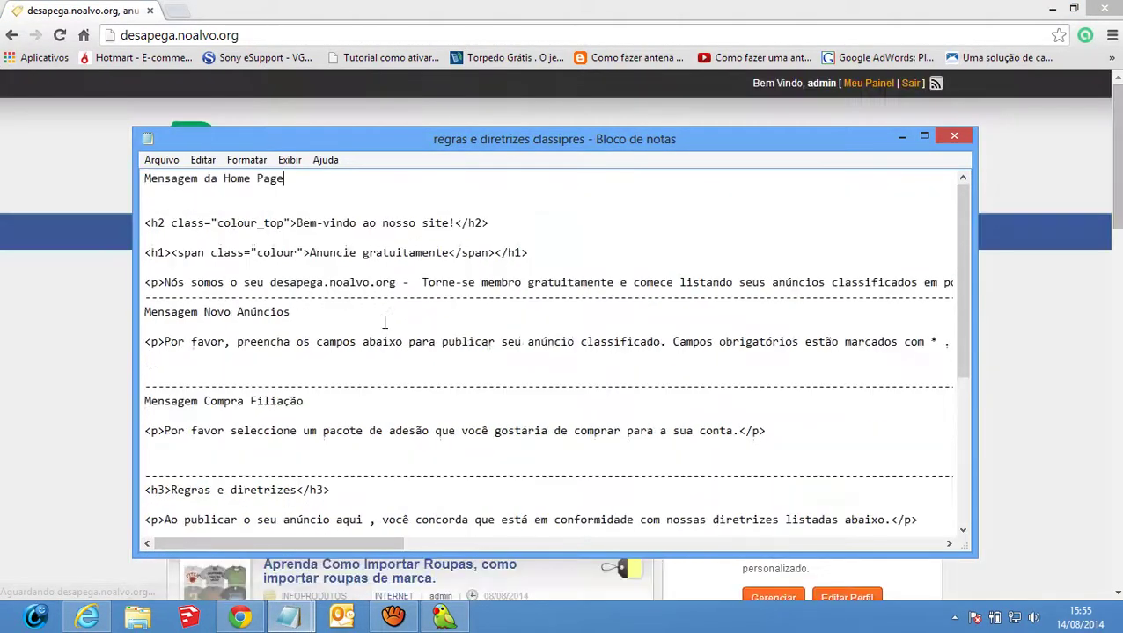
Return to the desapega.noalvo.org site in Chrome and go through the Meu Painel page to the WordPress admin
left_click(75, 7)
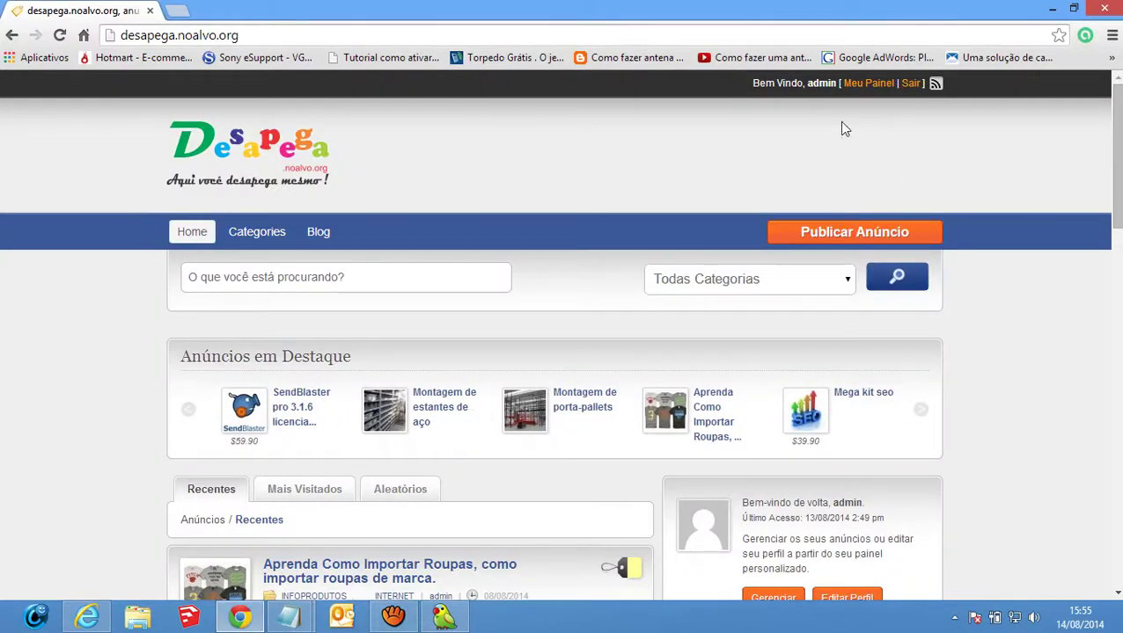
left_click(868, 82)
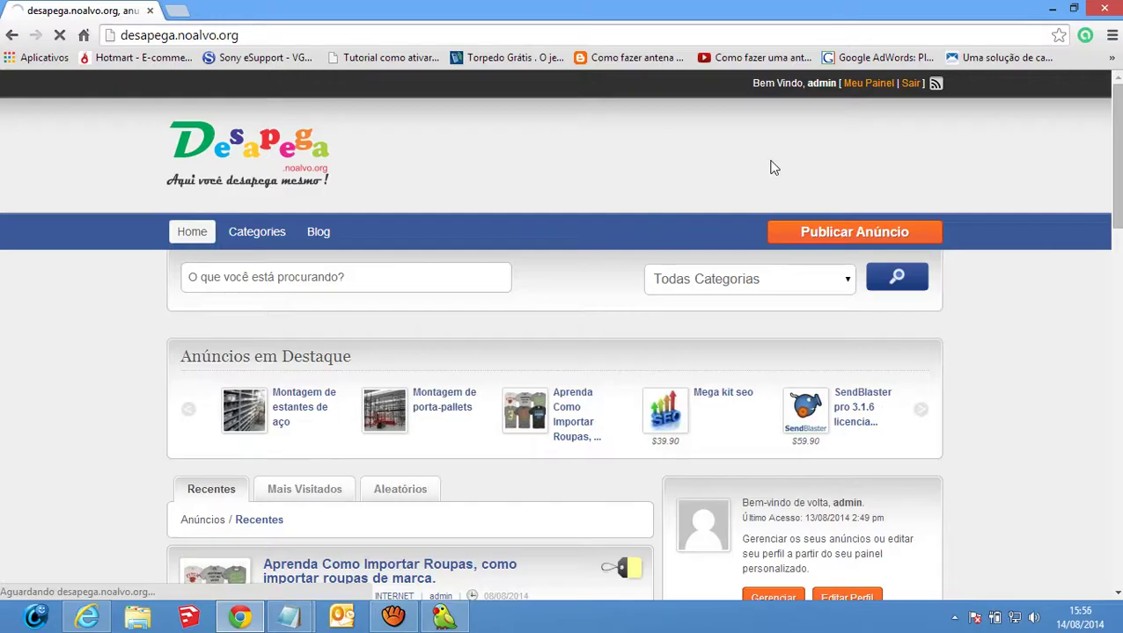
mouse_move(241, 614)
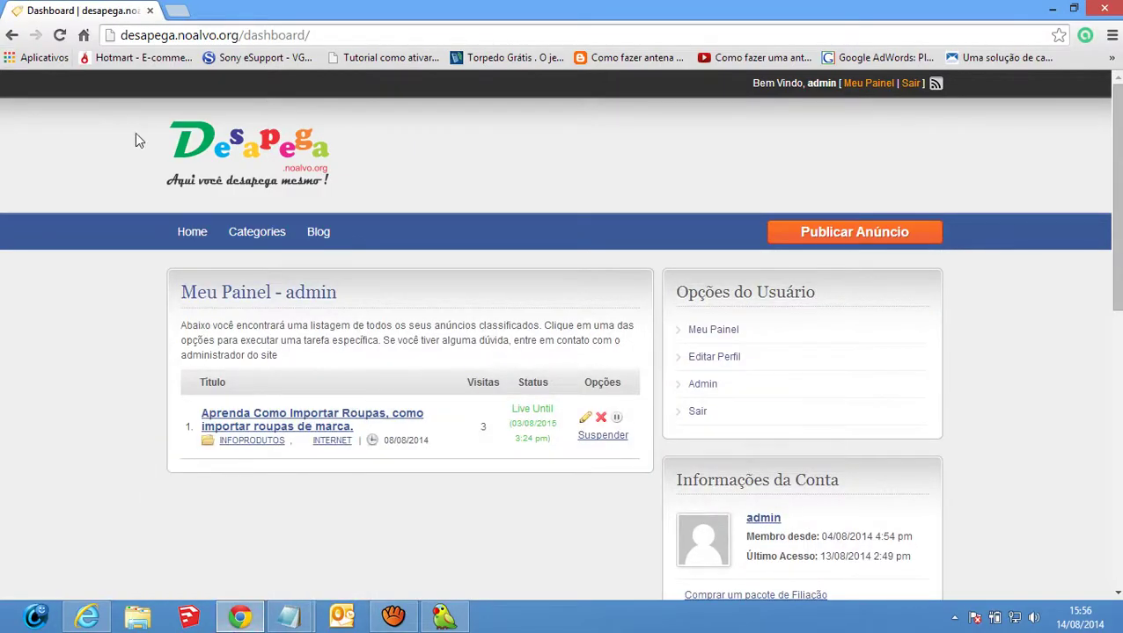
left_click(877, 83)
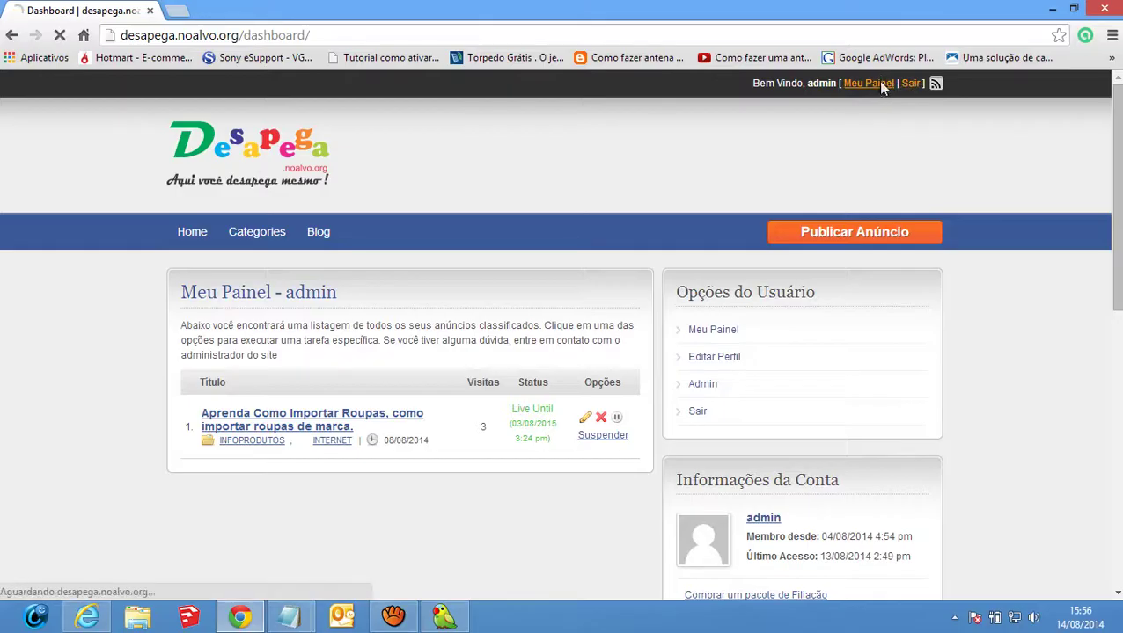
left_click(704, 391)
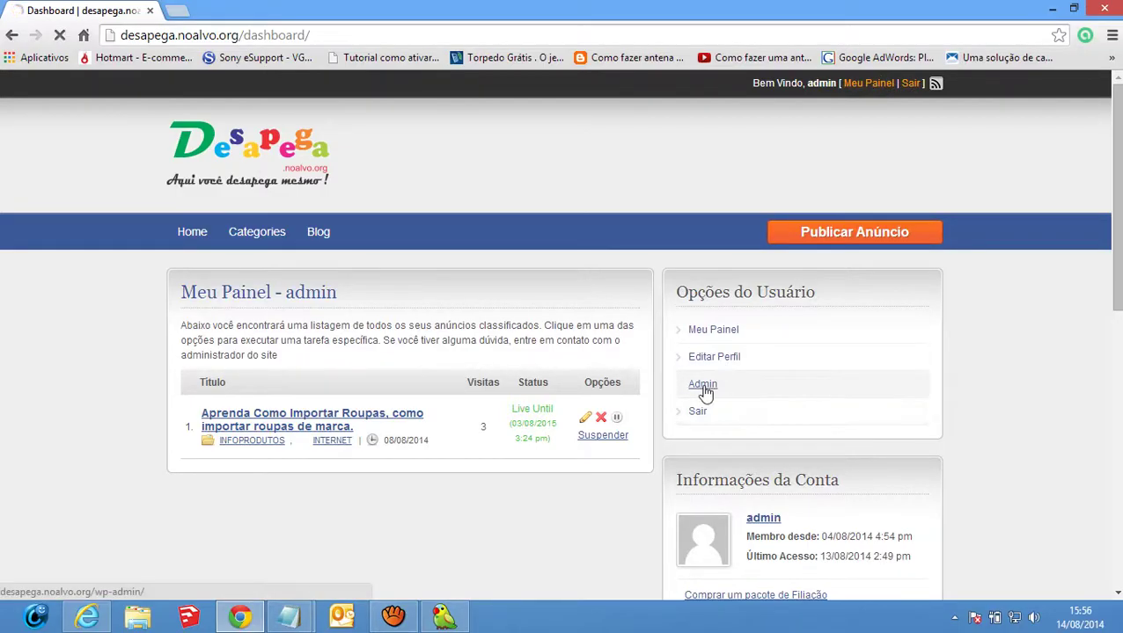
left_click(446, 618)
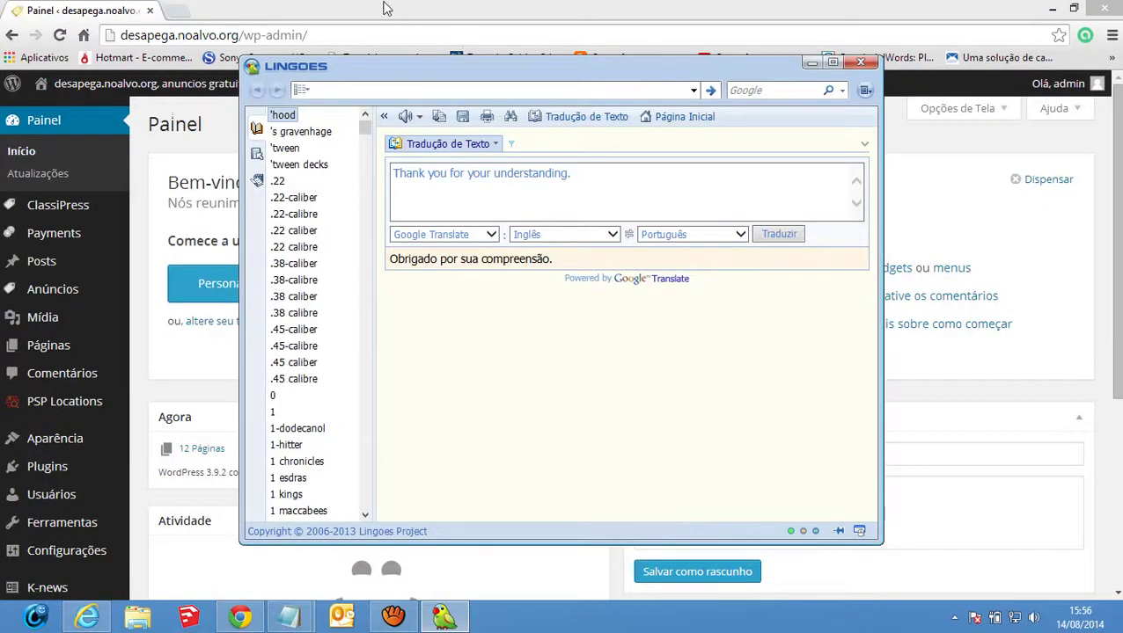
left_click(811, 62)
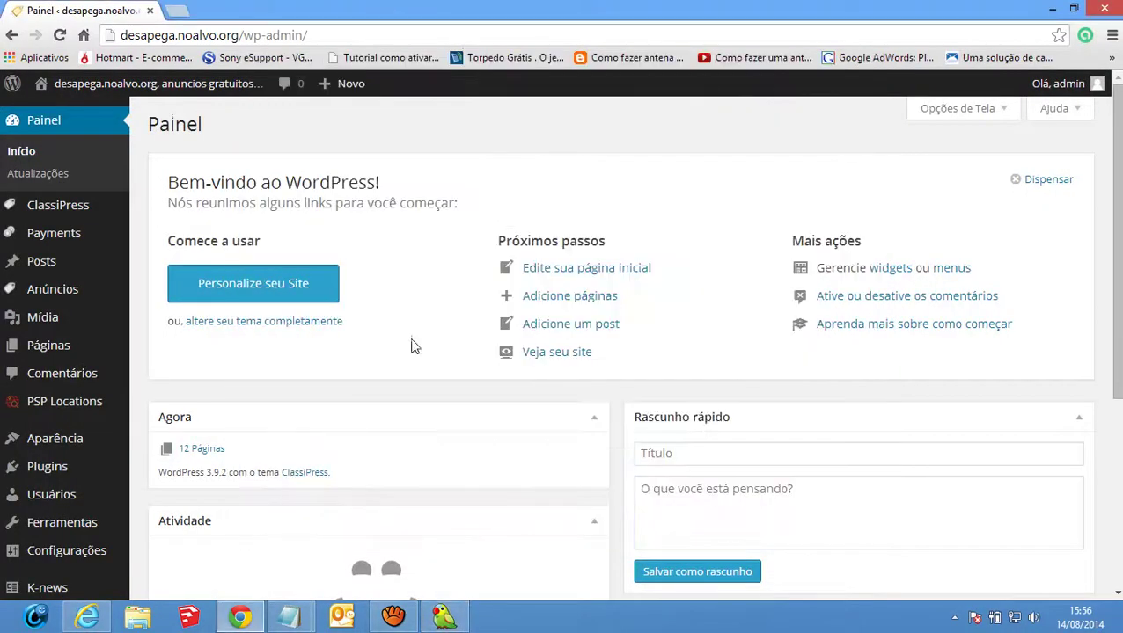
Open the ClassiPress Configurações page and bring up the ClassiPress Mensagens section
mouse_move(56, 199)
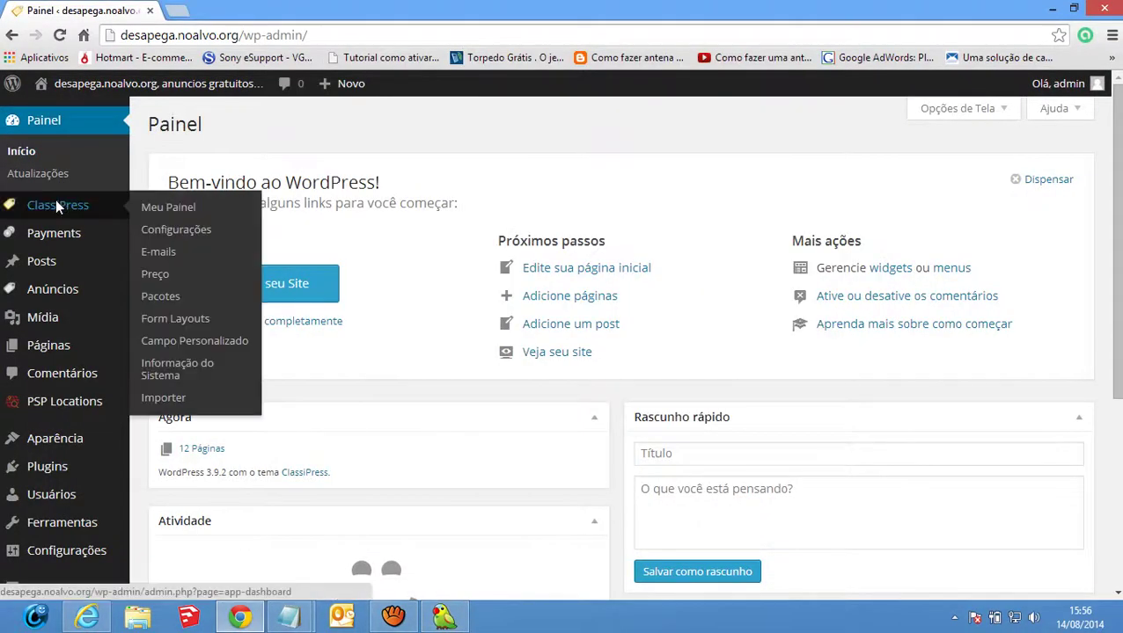
left_click(175, 233)
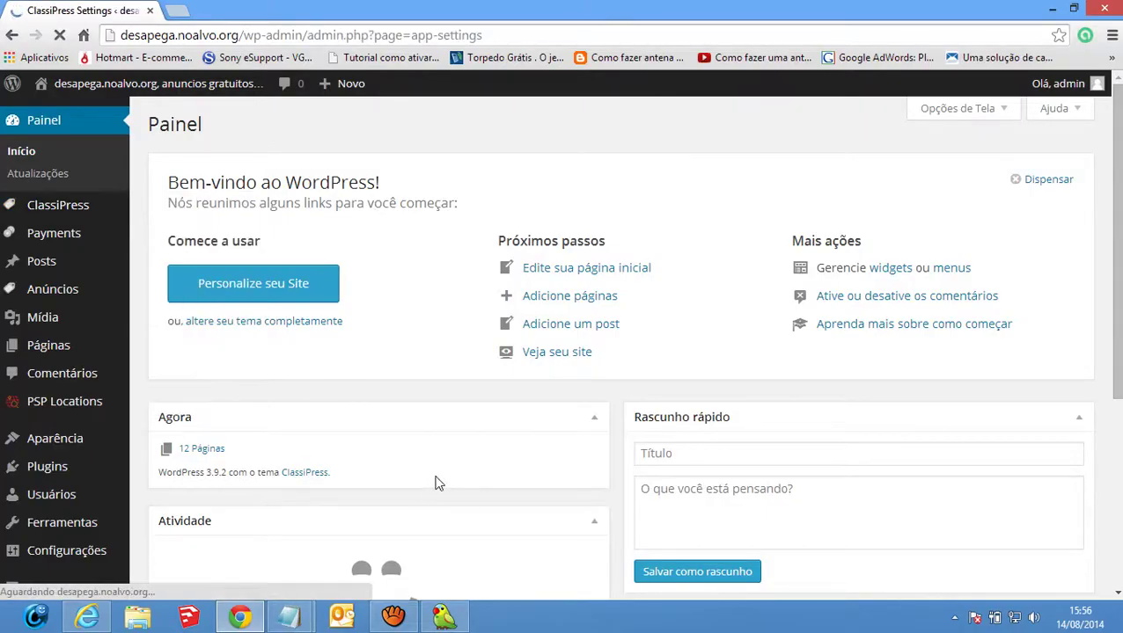
scroll(437, 484, "down", 15)
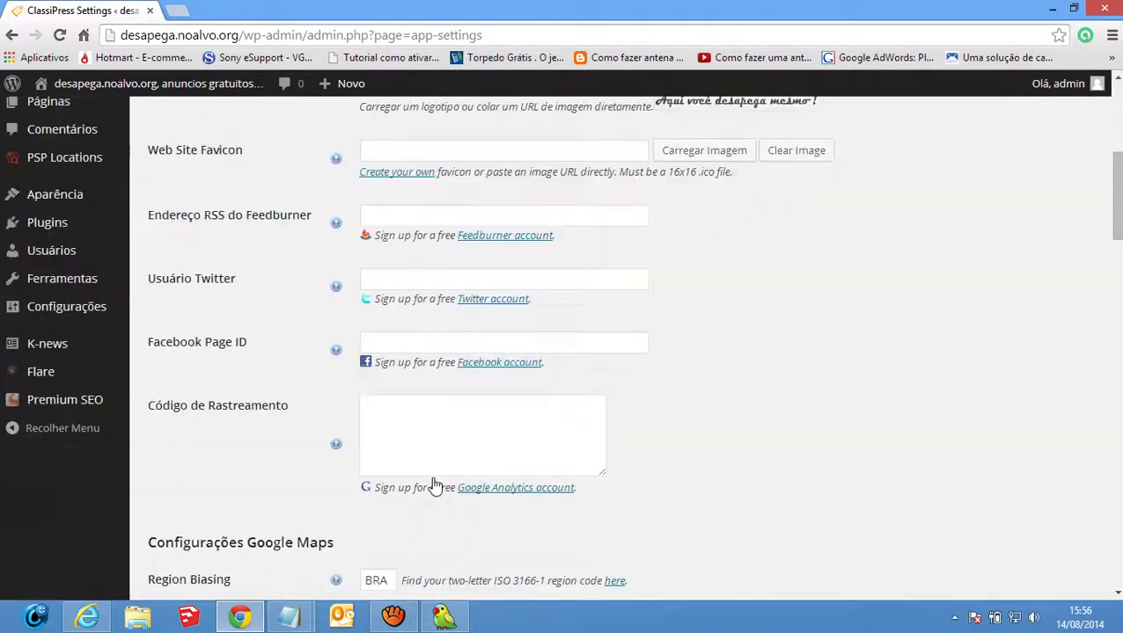
scroll(434, 485, "down", 15)
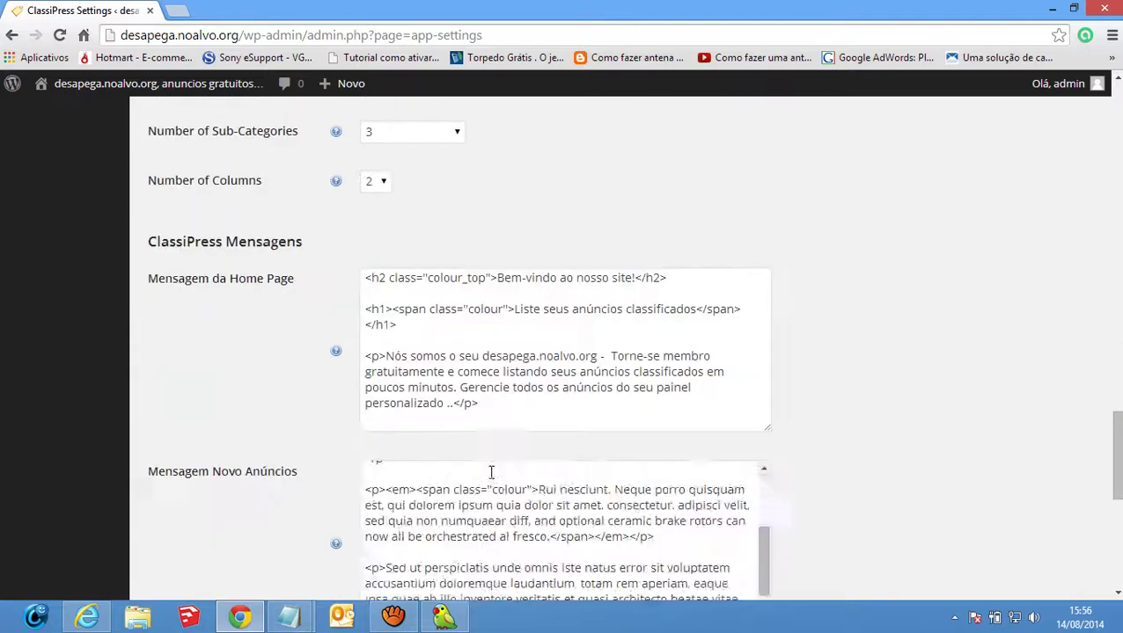
scroll(491, 475, "up", 2)
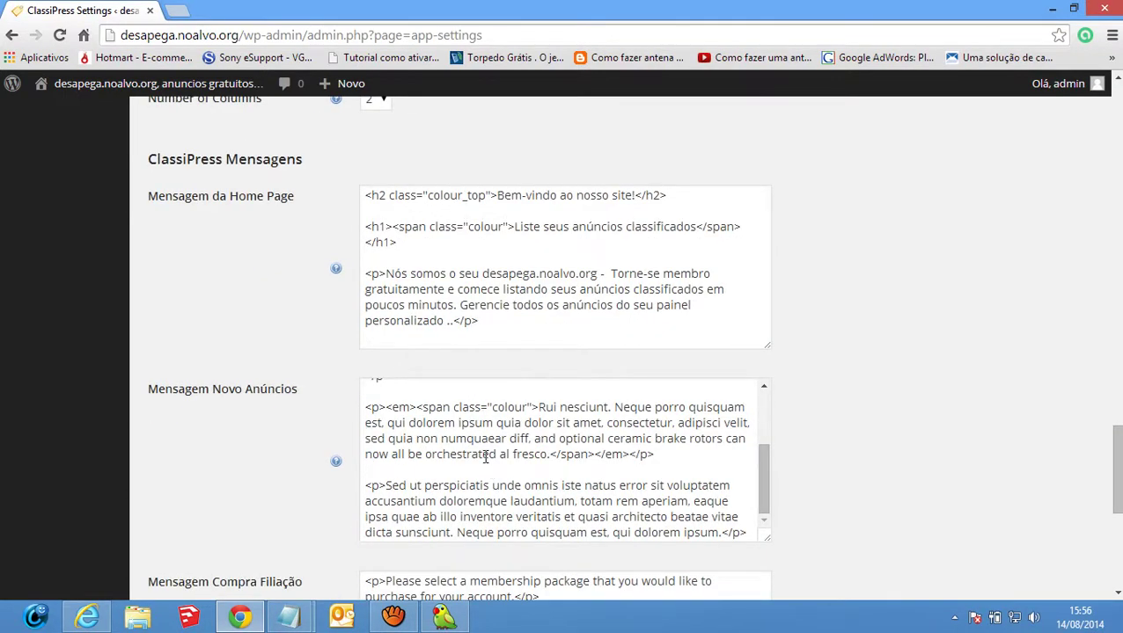
Switch to the "regras e diretrizes classipres" Notepad document and save it
mouse_move(288, 615)
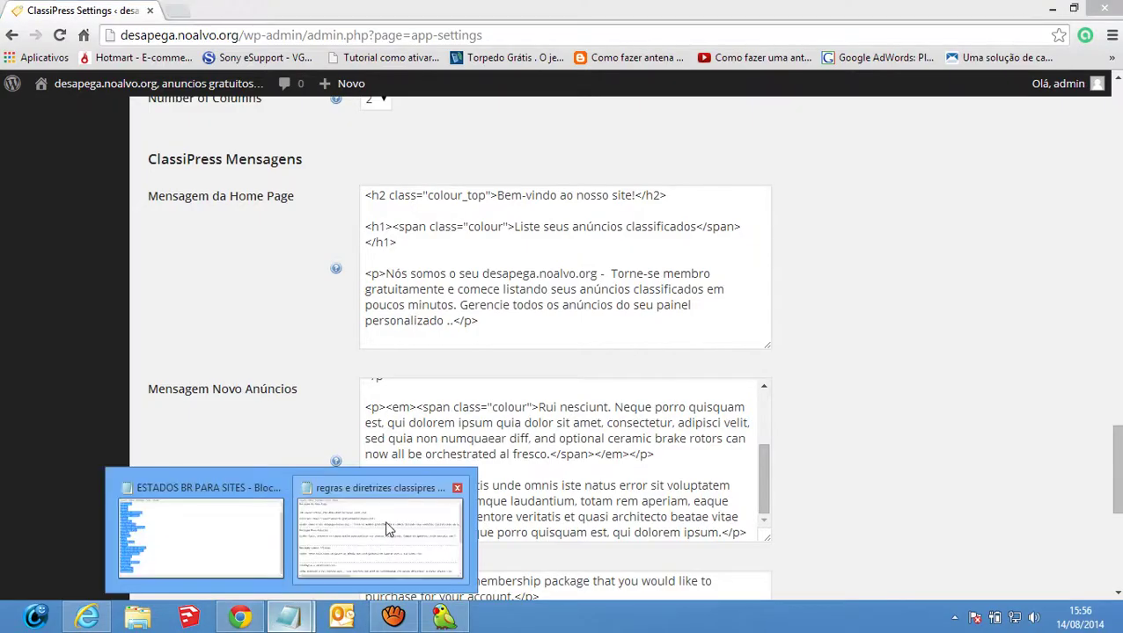
left_click(378, 532)
left_click(161, 158)
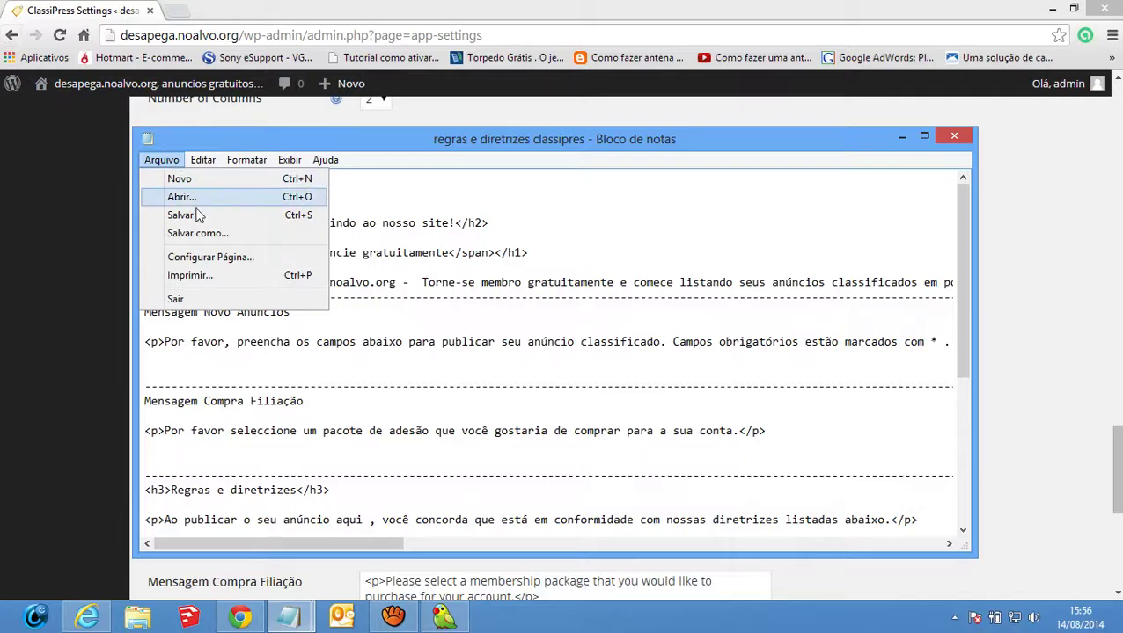
left_click(192, 218)
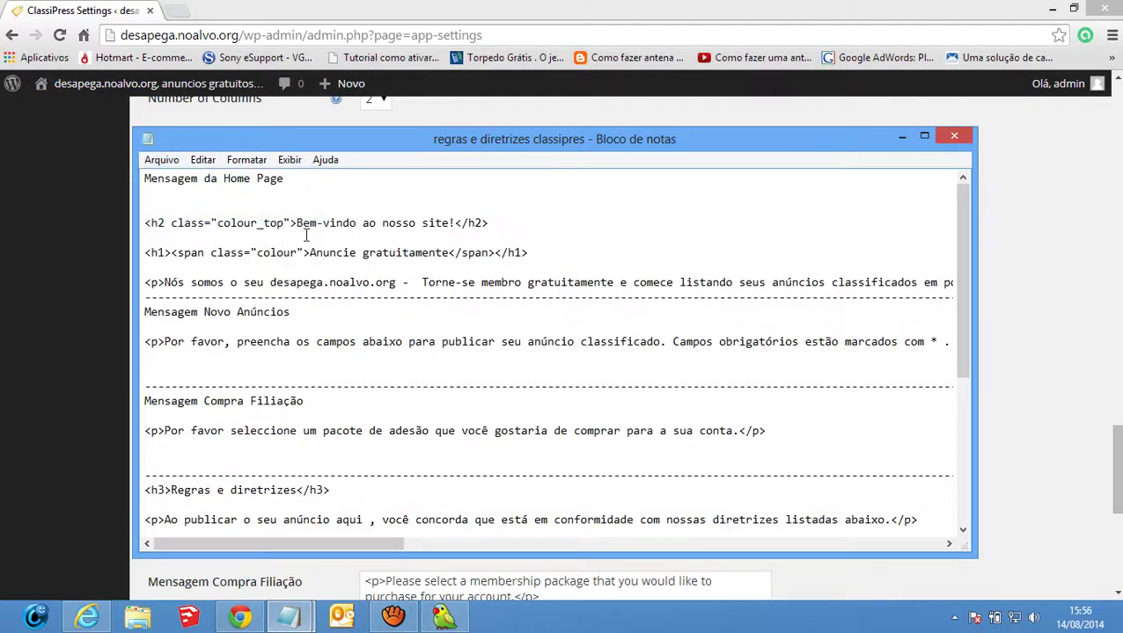
Return to the ClassiPress settings in Chrome and clear all text from the Mensagem Novo Anúncios field
left_click(100, 12)
scroll(466, 337, "down", 2)
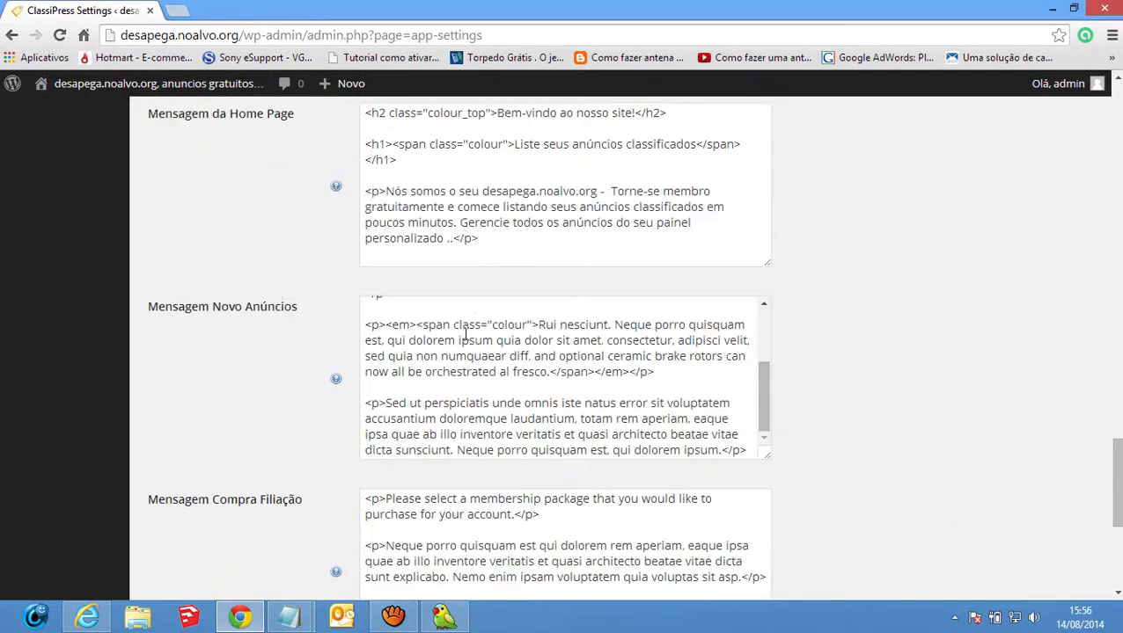
left_click(473, 321)
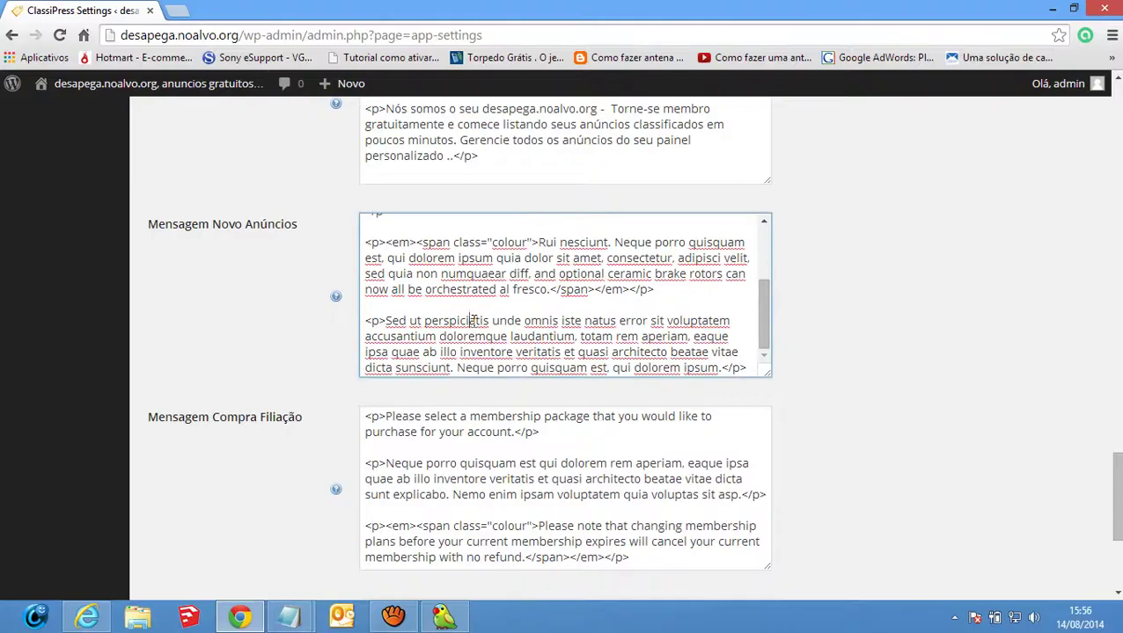
key("ctrl+a")
key("Delete")
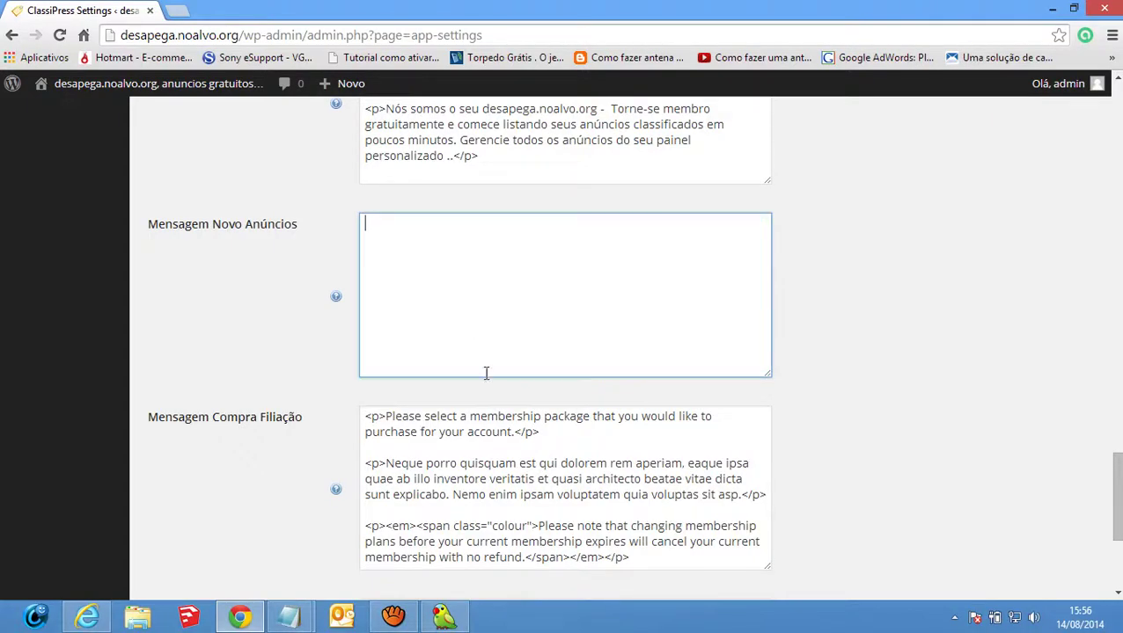
Copy the Mensagem Novo Anúncios heading and its translated paragraph from the Notepad document into the Mensagem Novo Anúncios field
mouse_move(289, 616)
left_click(361, 538)
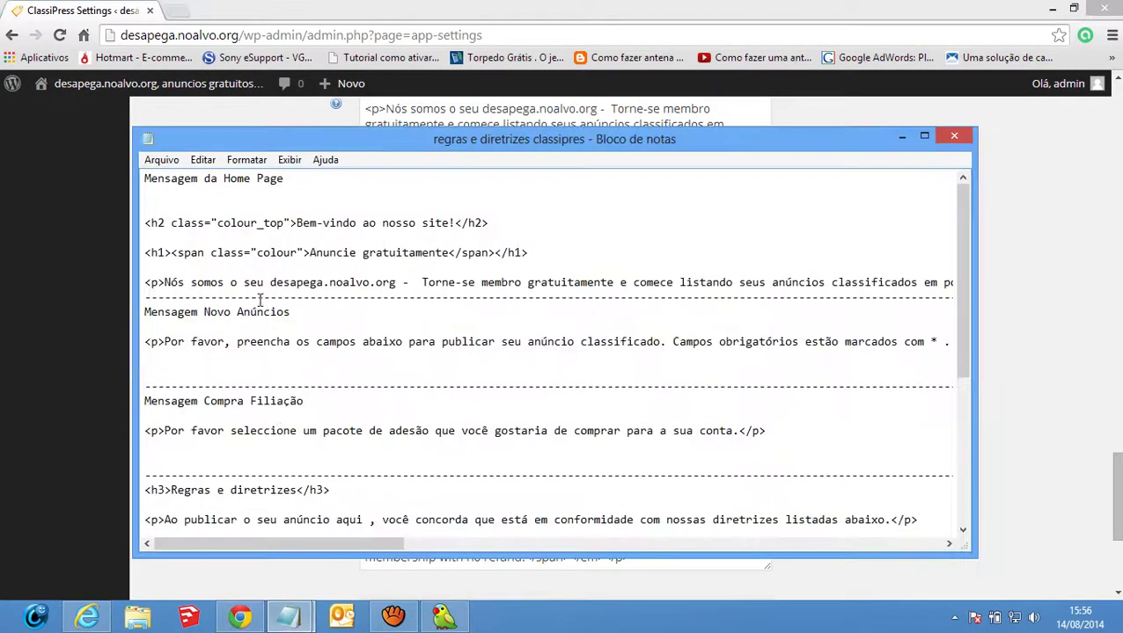
left_click(157, 327)
left_click_drag(144, 311, 450, 365)
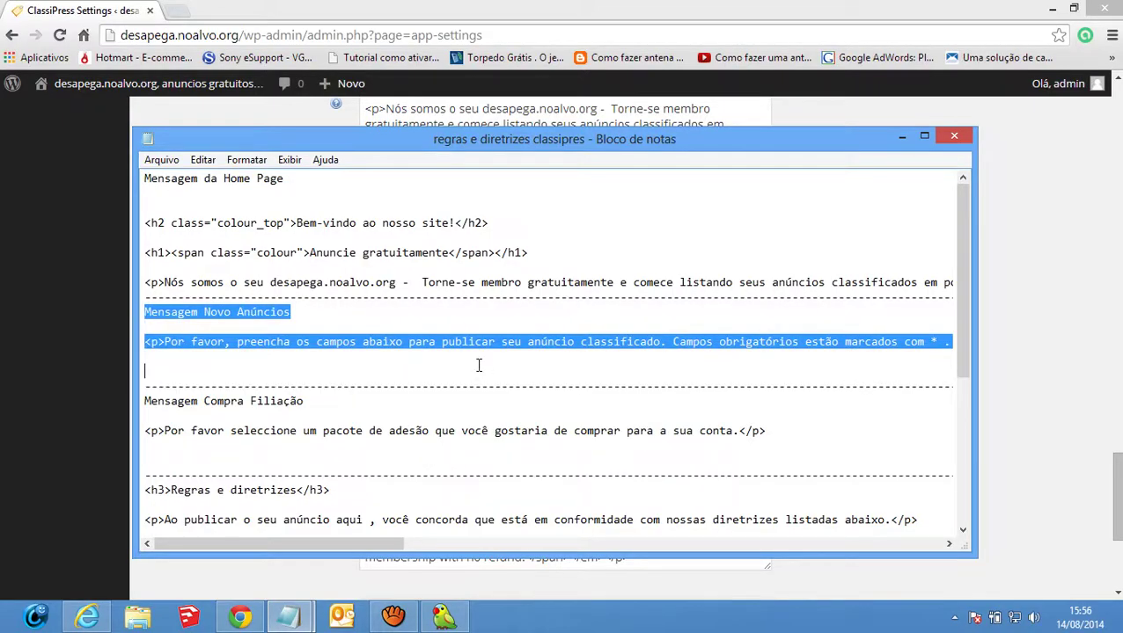
left_click(99, 309)
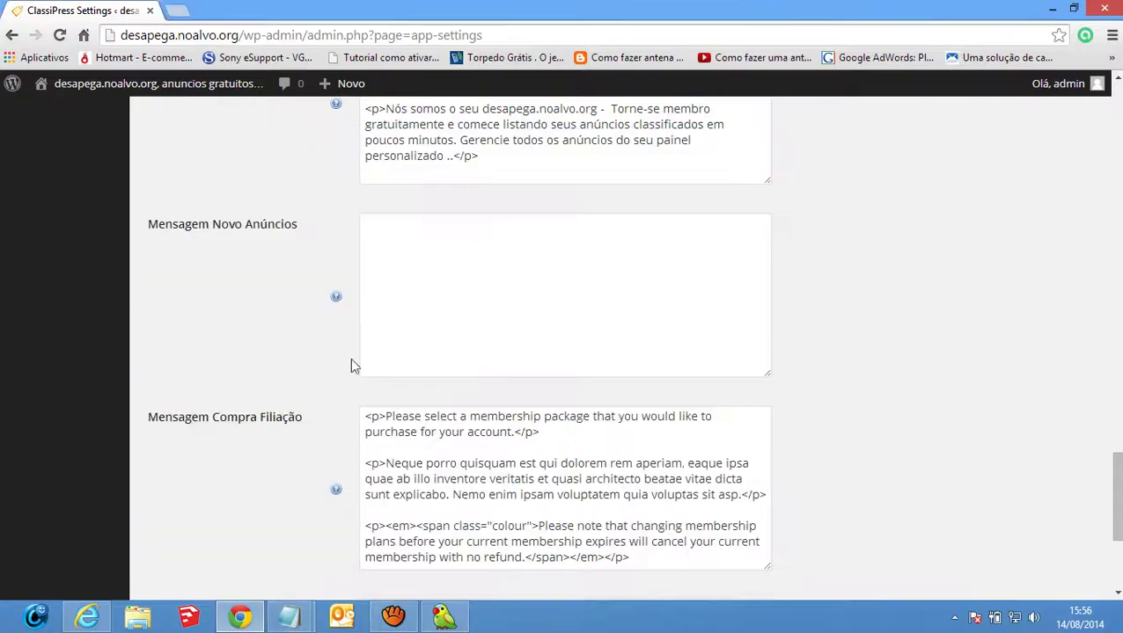
left_click(481, 331)
type("Mensagem Novo Anúncios  <p>Por favor, preencha os campos abaixo para publicar seu anúncio classificado. Campos obrigatórios estão marcados com * . Você terá a oportunidade de rever o seu anúncio antes de ser publicado.</p>")
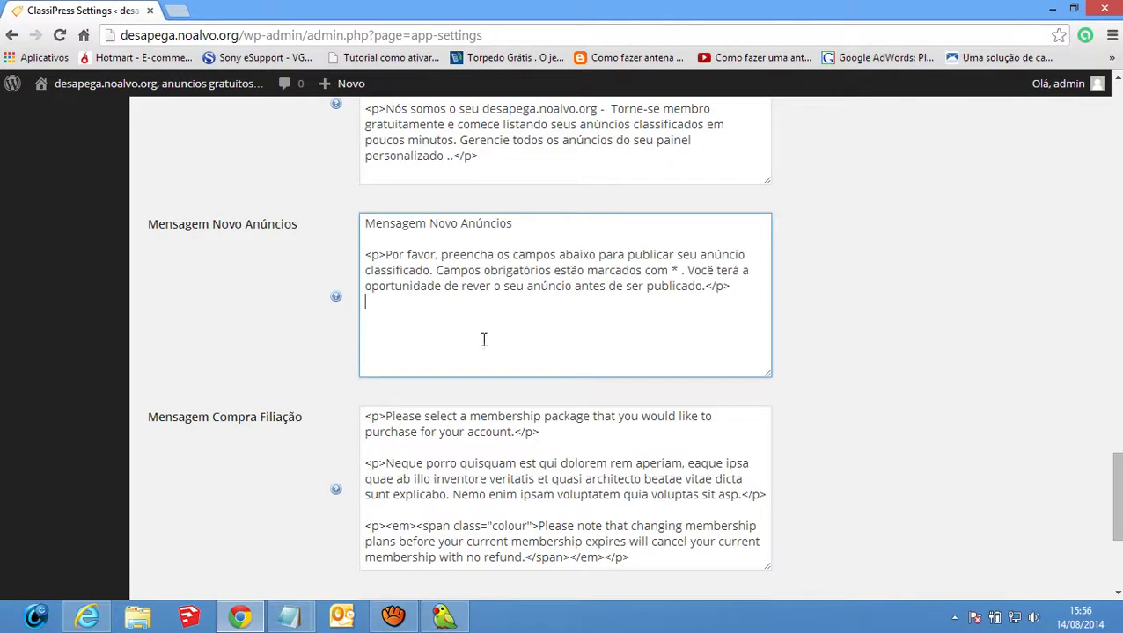
Clear all English text from the Mensagem Compra Filiação field
left_click(387, 442)
key("ctrl+a")
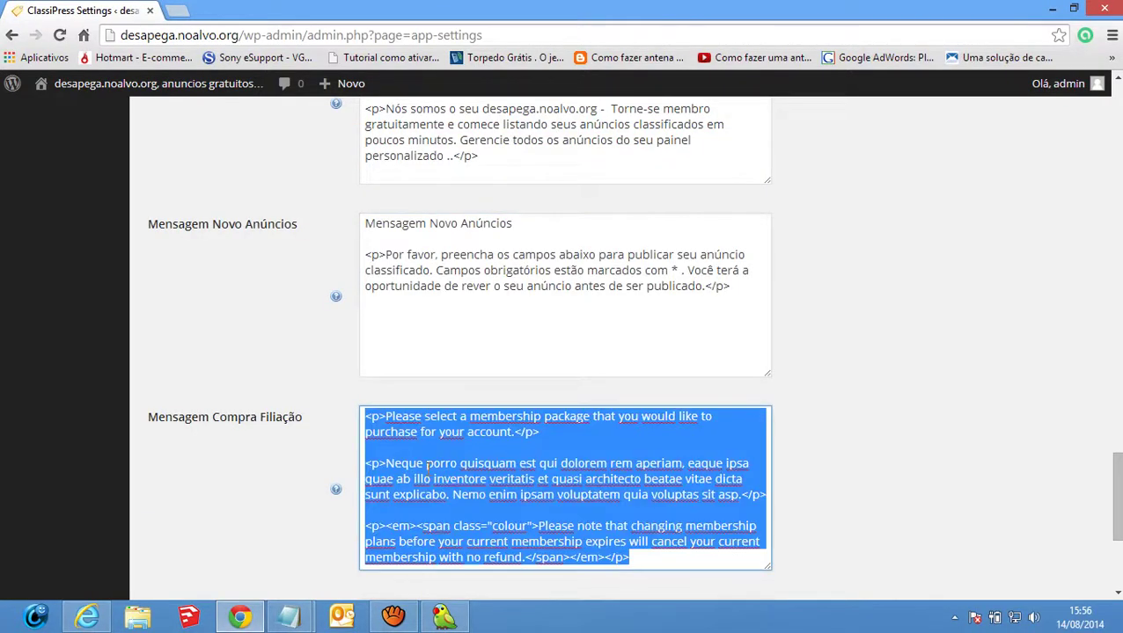
key("Delete")
Copy the translated paragraph "Por favor seleccione um pacote de adesão..." with its p tags from Notepad into the Mensagem Compra Filiação field
mouse_move(290, 616)
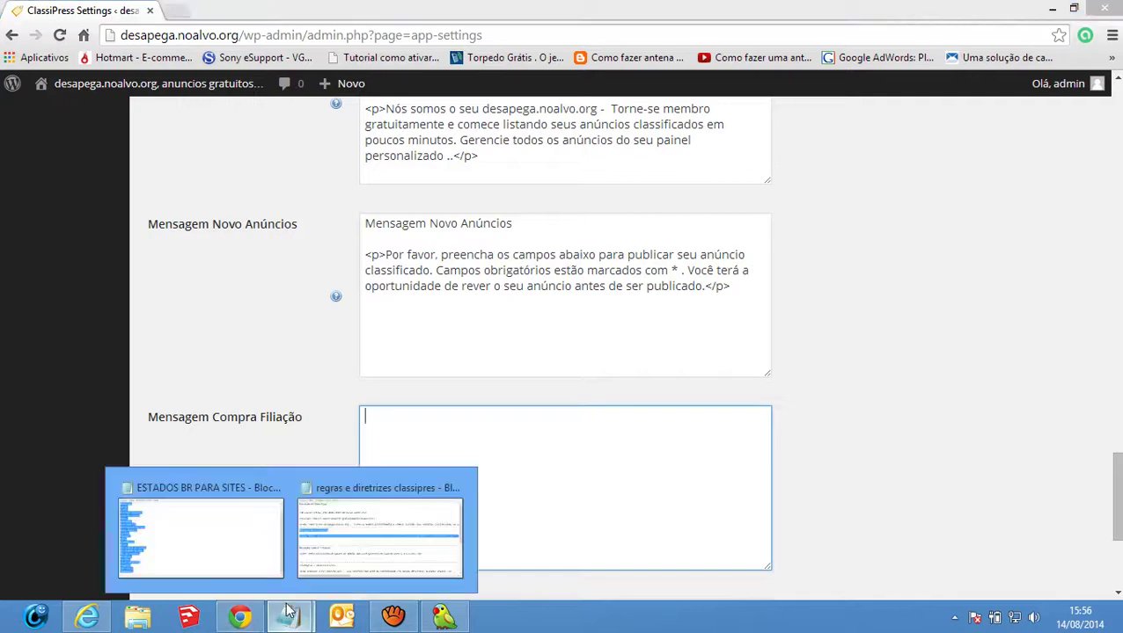
left_click(334, 561)
scroll(258, 375, "down", 1)
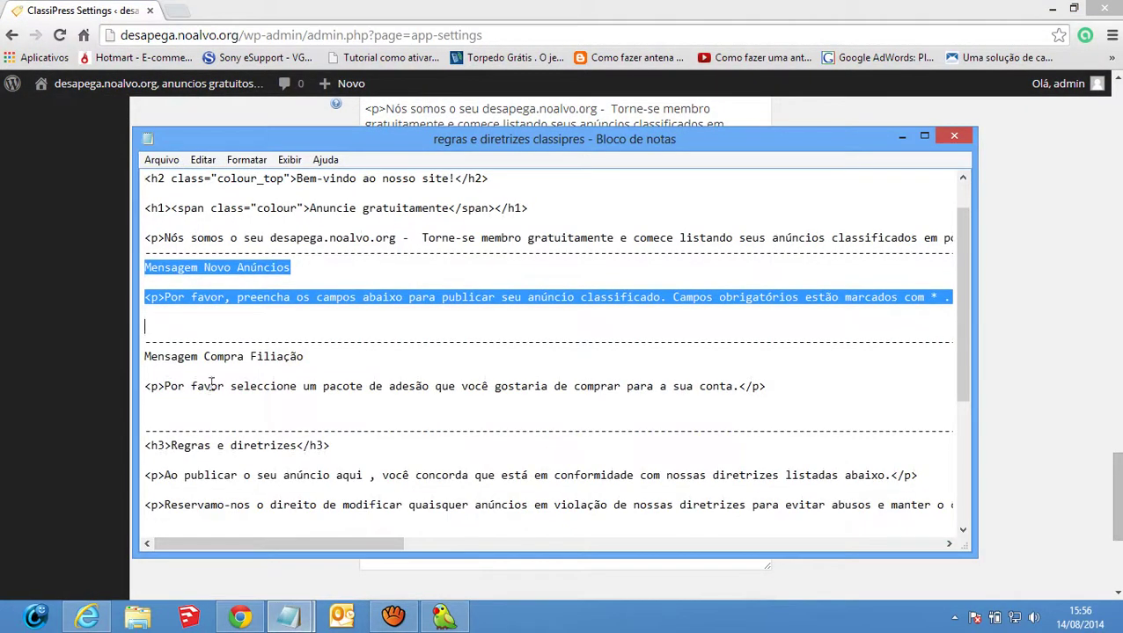
left_click_drag(149, 386, 816, 392)
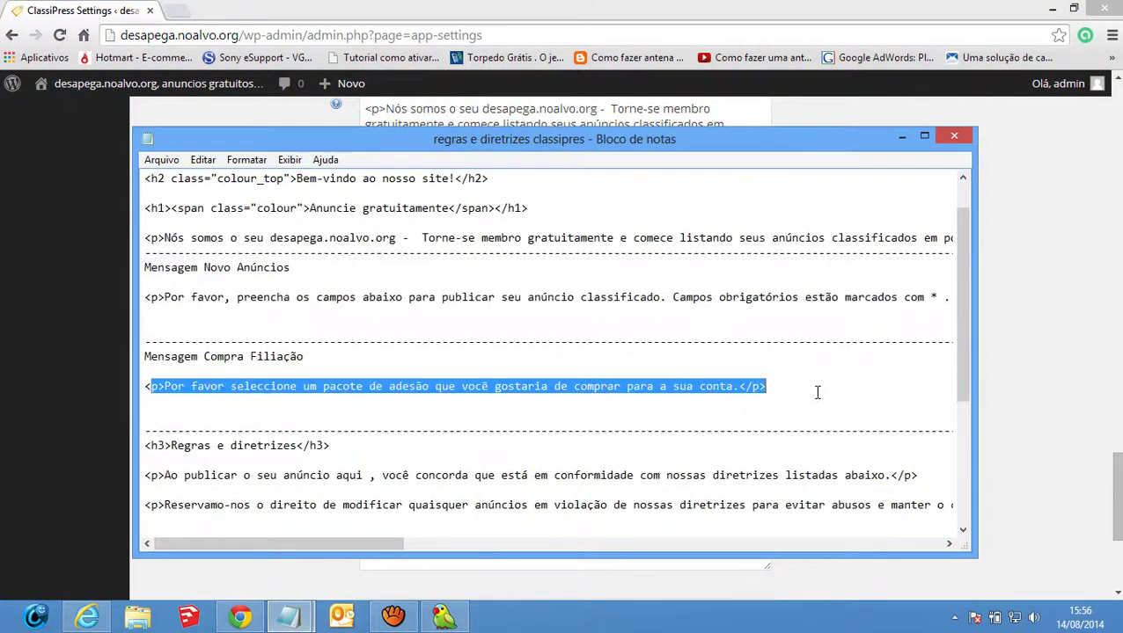
left_click(172, 402)
left_click_drag(145, 386, 773, 387)
key("ctrl+c")
left_click(124, 384)
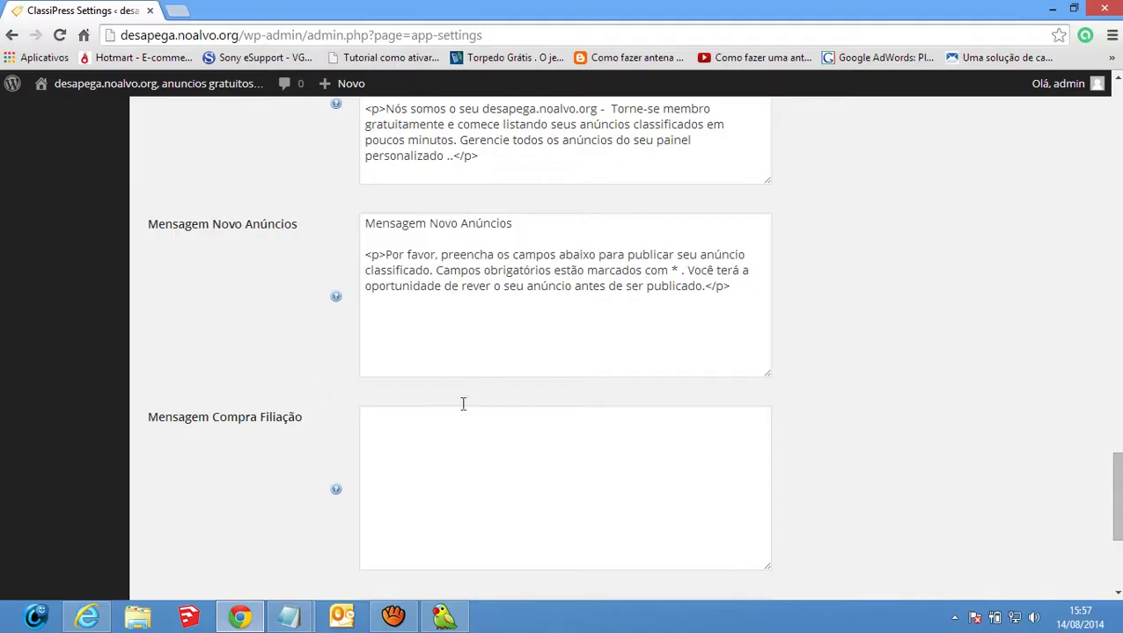
left_click(447, 455)
key("ctrl+v")
Clear all English rules and guidelines from the Termos de Uso field
scroll(447, 458, "down", 5)
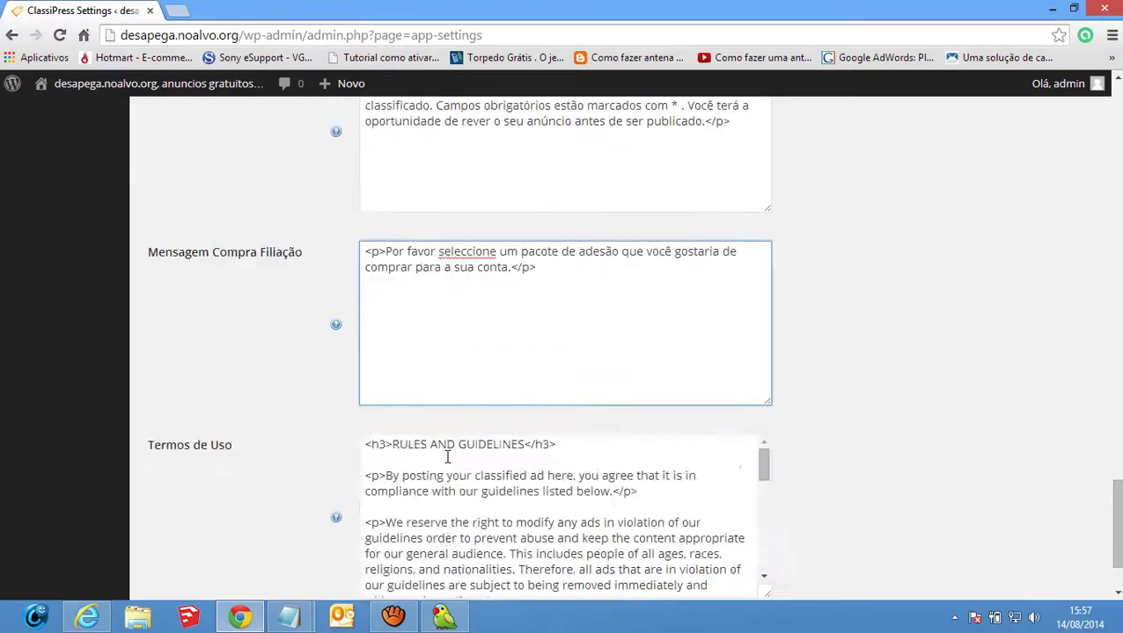
left_click(454, 493)
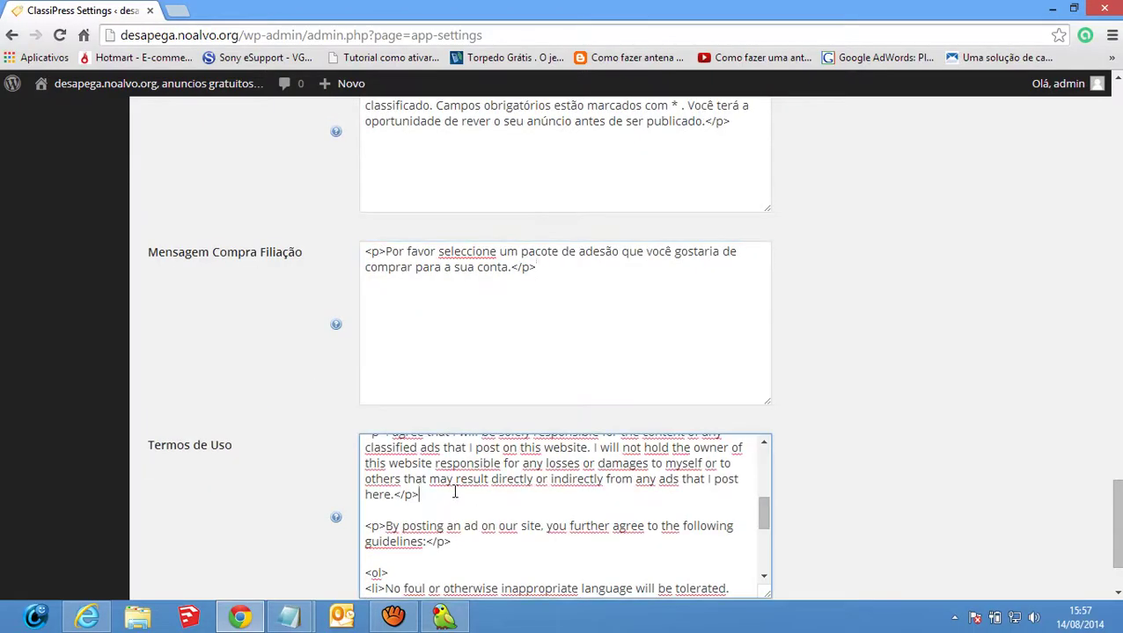
key("ctrl+a")
scroll(822, 457, "down", 2)
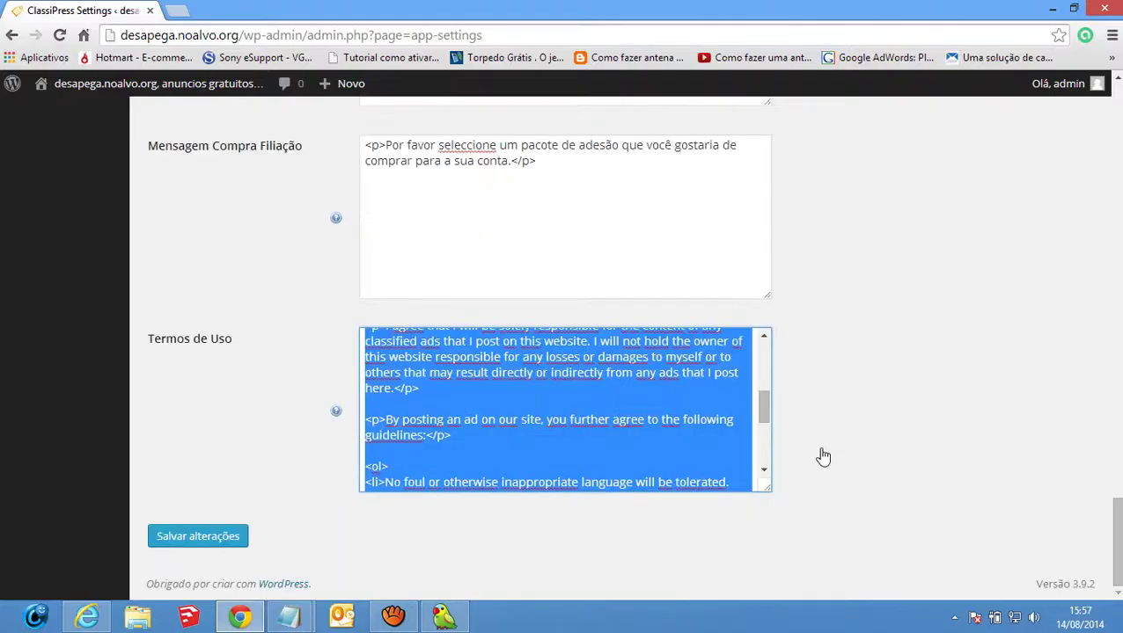
key("Delete")
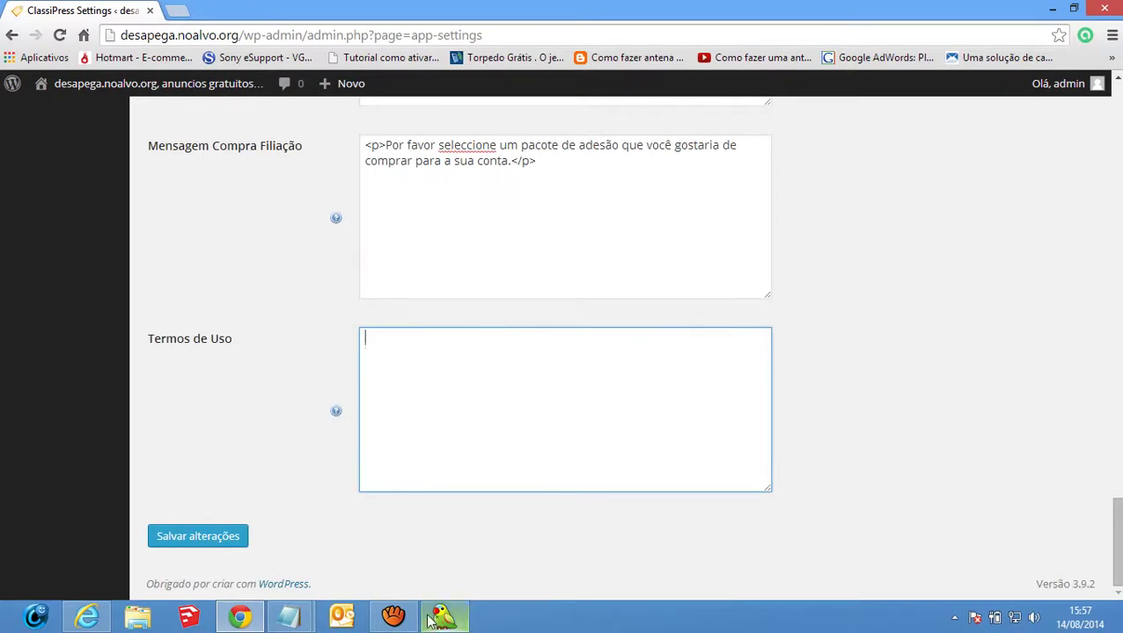
Copy everything from the "Regras e diretrizes" heading through "Obrigado por sua compreensão." from Notepad into the Termos de Uso field
mouse_move(289, 618)
left_click(358, 564)
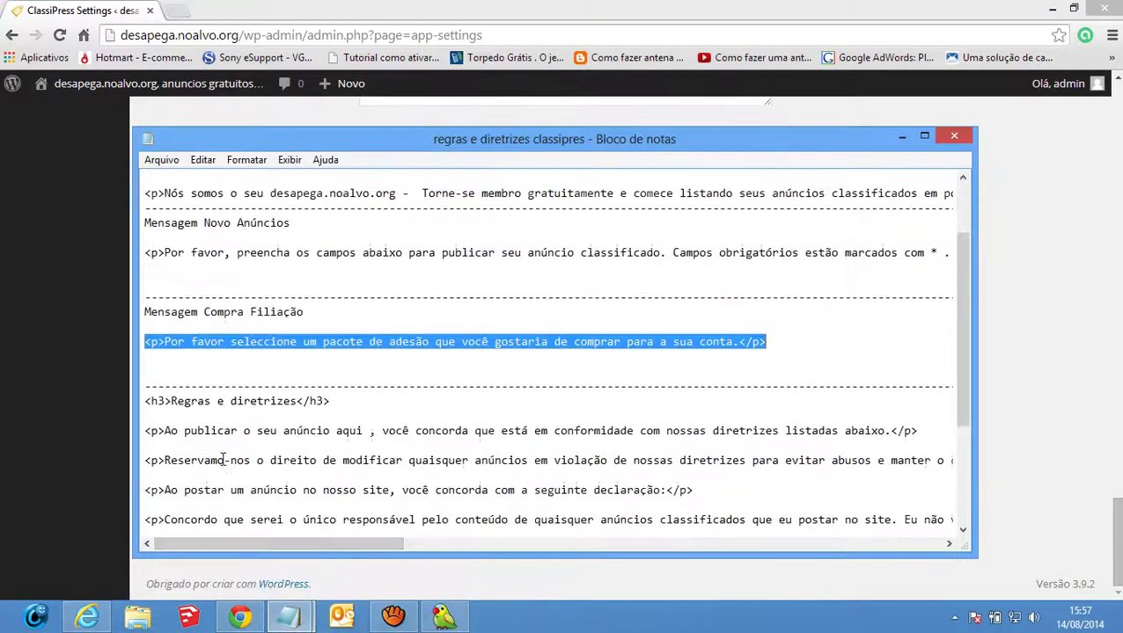
scroll(227, 458, "down", 1)
left_click_drag(146, 401, 496, 595)
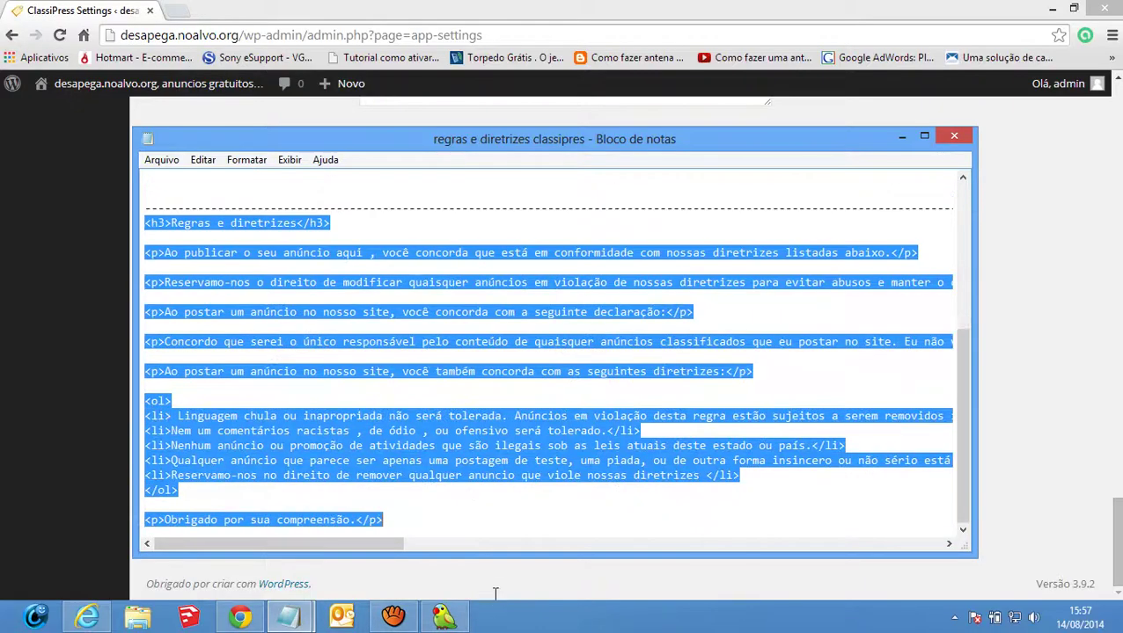
left_click(8, 393)
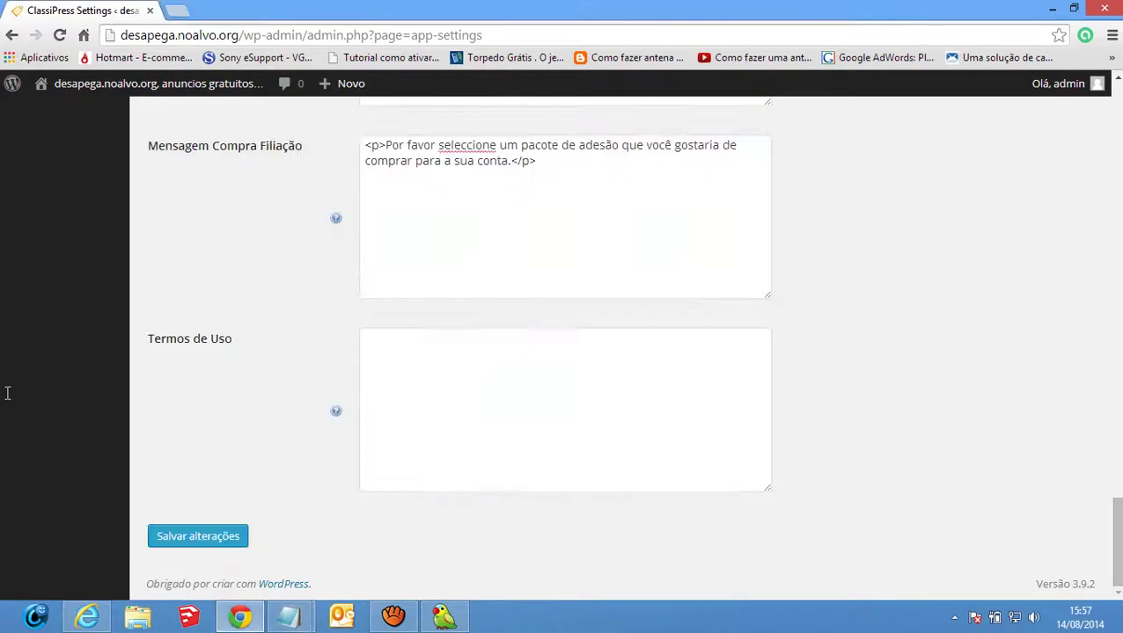
left_click(438, 455)
key("ctrl+v")
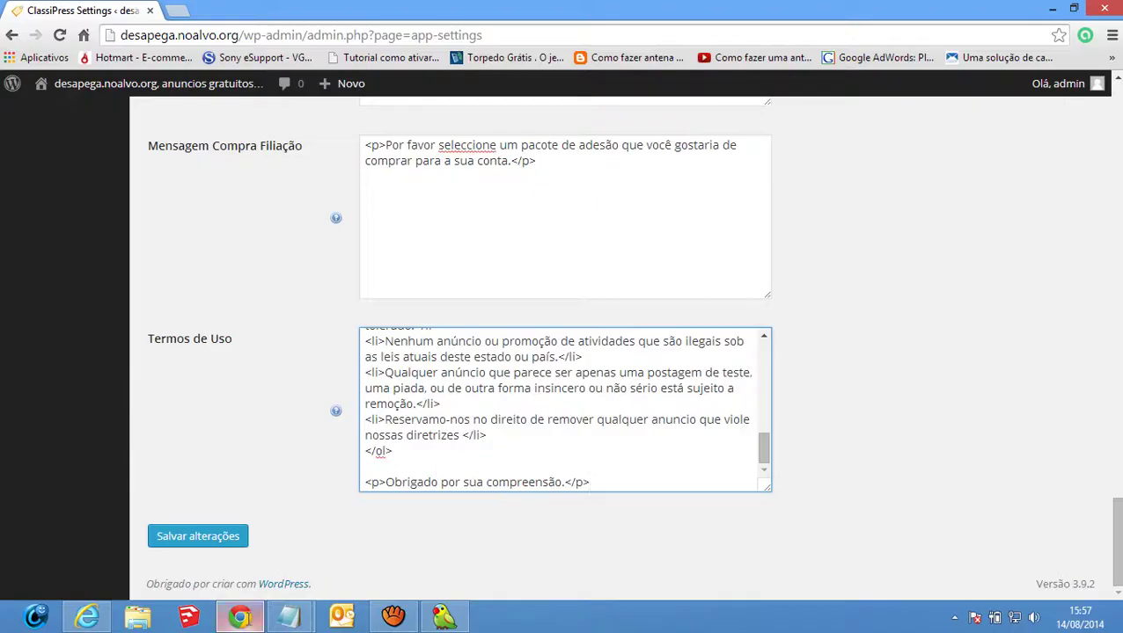
Save the "regras e diretrizes classipres" text file in Notepad and save the changed ClassiPress settings in Chrome
mouse_move(290, 617)
left_click(371, 573)
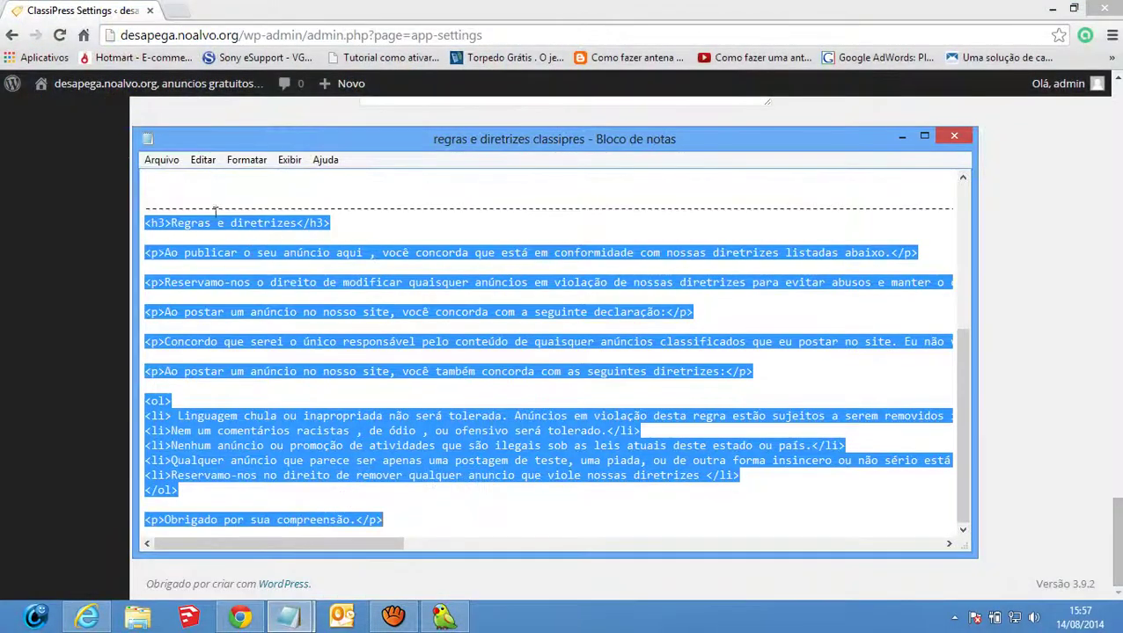
left_click(161, 159)
left_click(186, 217)
left_click(146, 9)
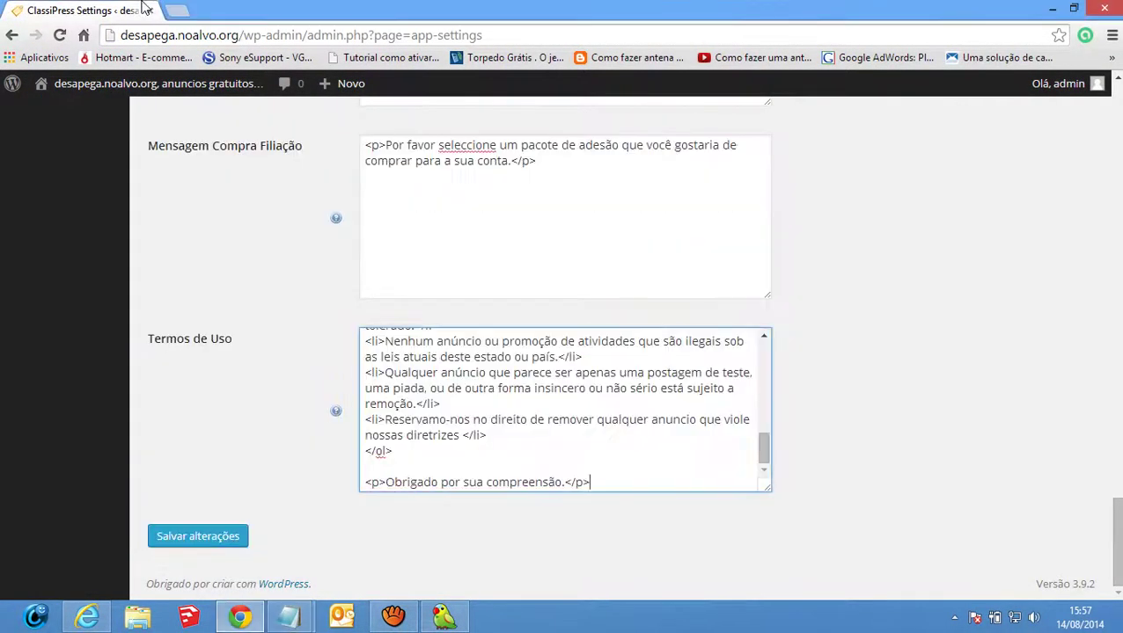
left_click(227, 537)
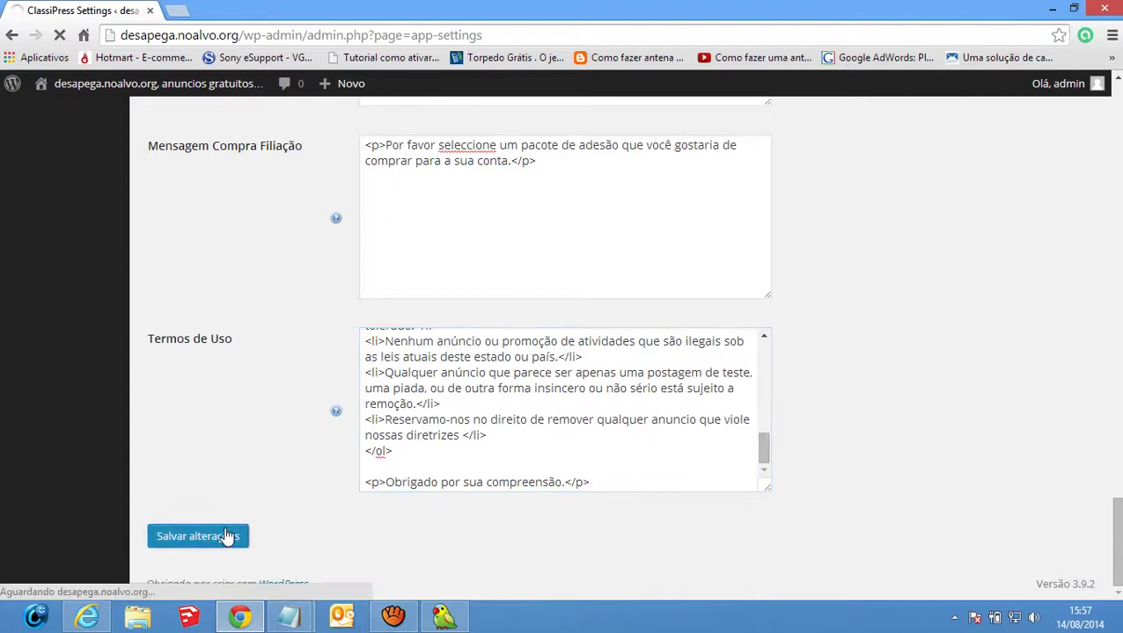
Reload desapega.noalvo.org in Internet Explorer and check the page a visitor gets when publishing an ad
left_click(87, 617)
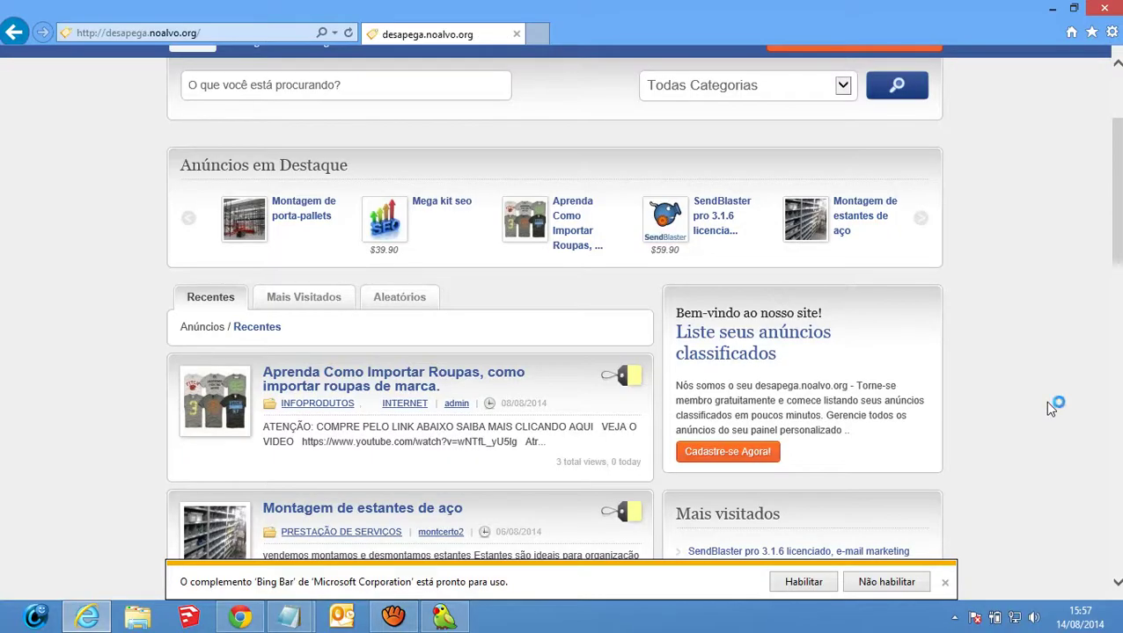
key("F5")
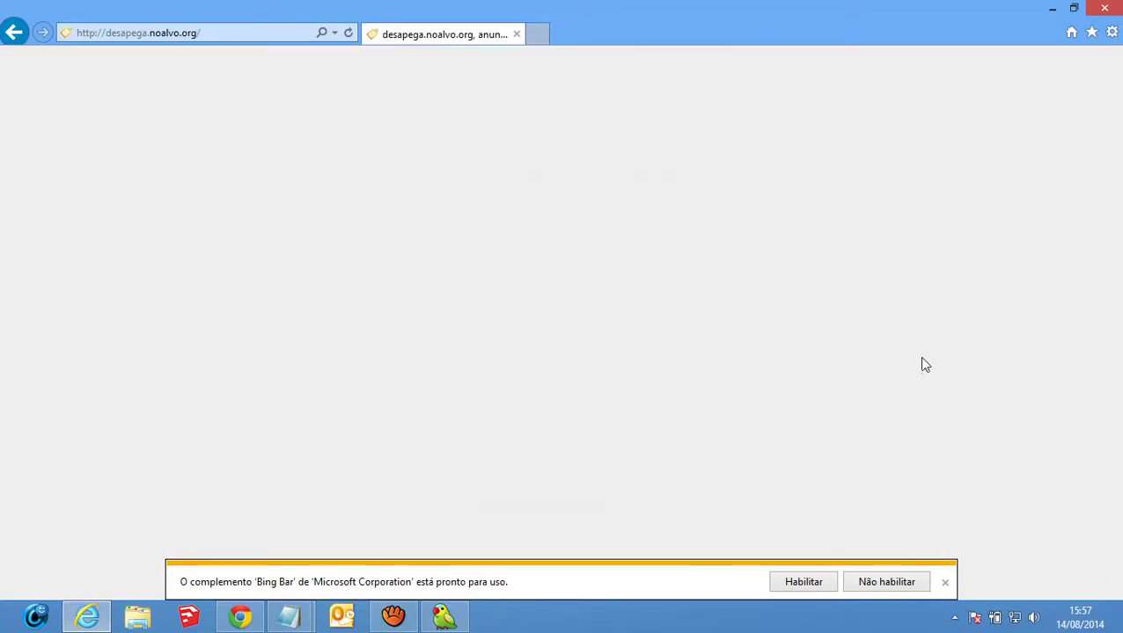
scroll(865, 264, "down", 2)
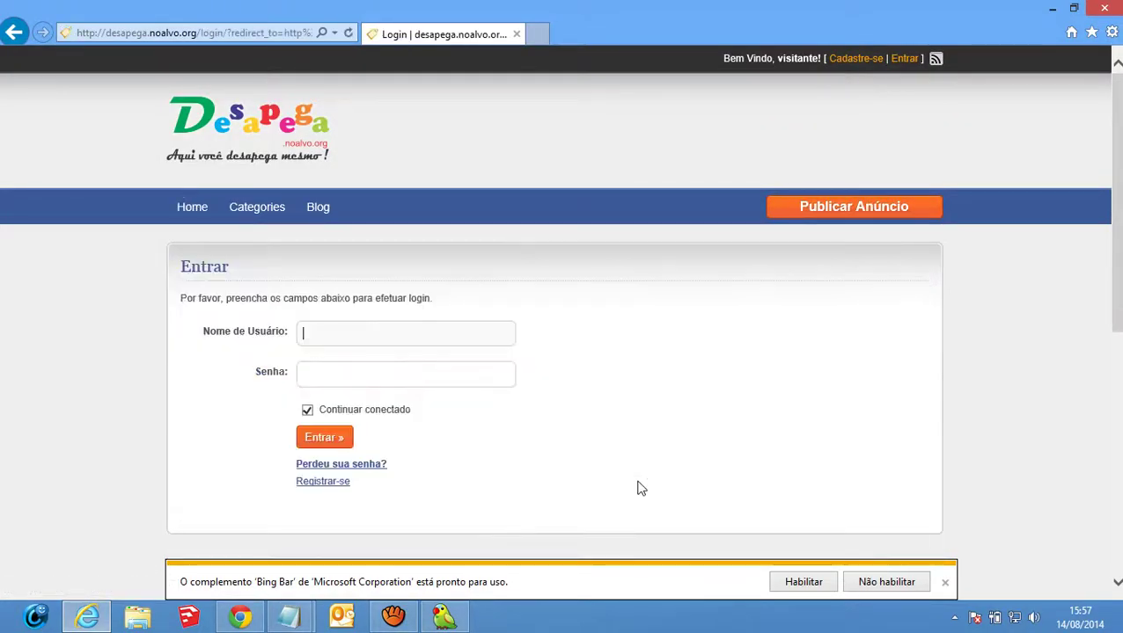
scroll(334, 378, "down", 1)
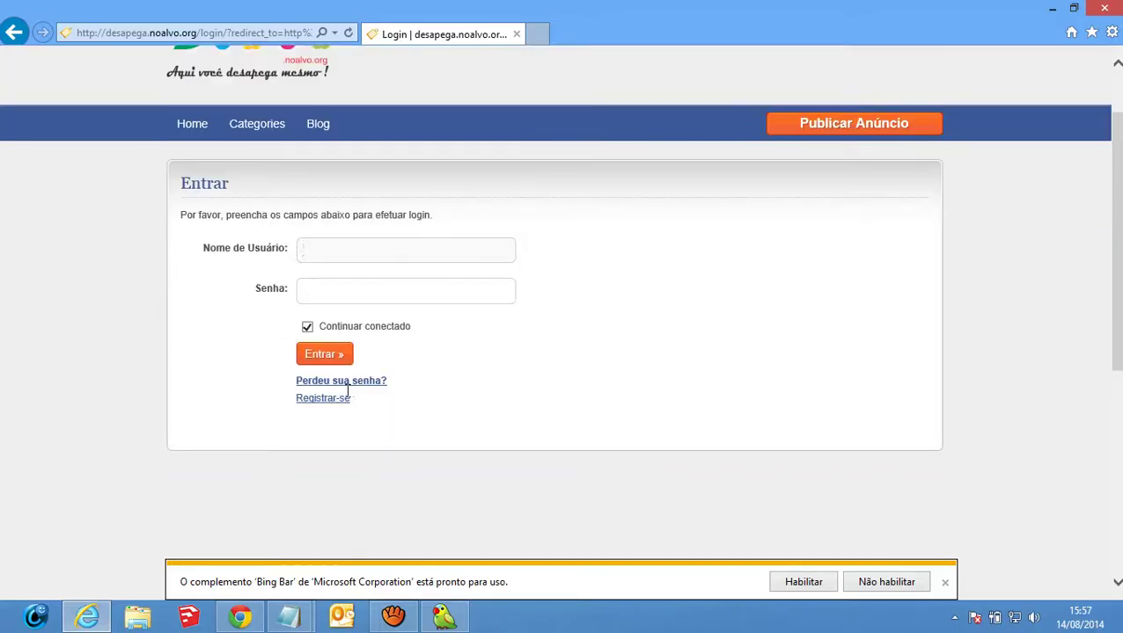
scroll(494, 376, "down", 2)
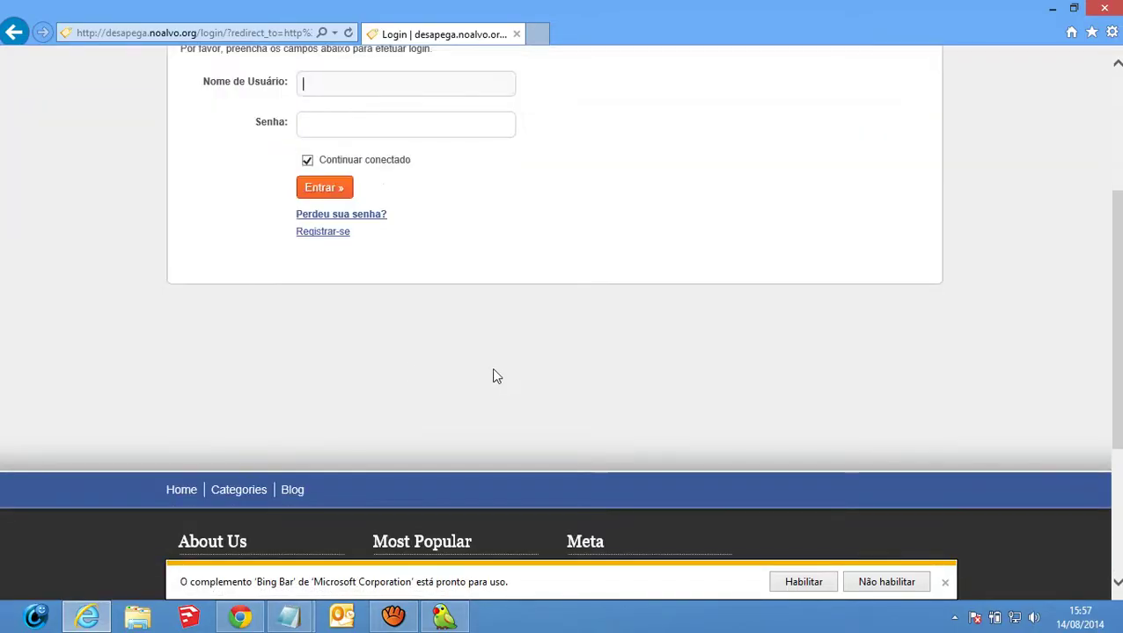
scroll(503, 378, "up", 3)
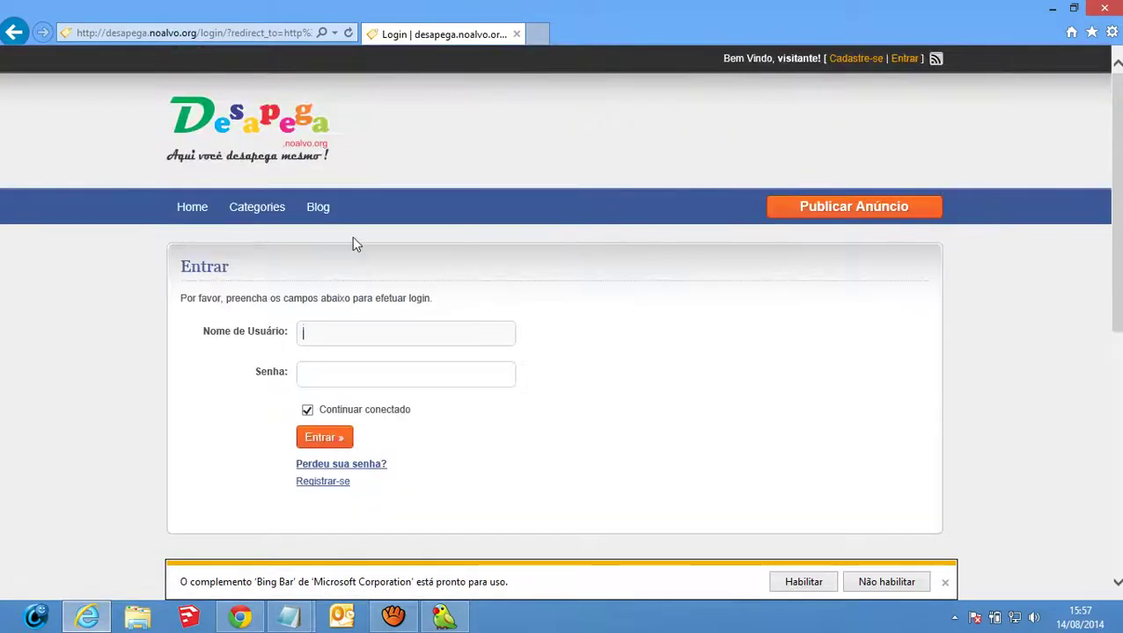
Open desapega.noalvo.org in a new Chrome tab and close the site's page in Internet Explorer
left_click(239, 616)
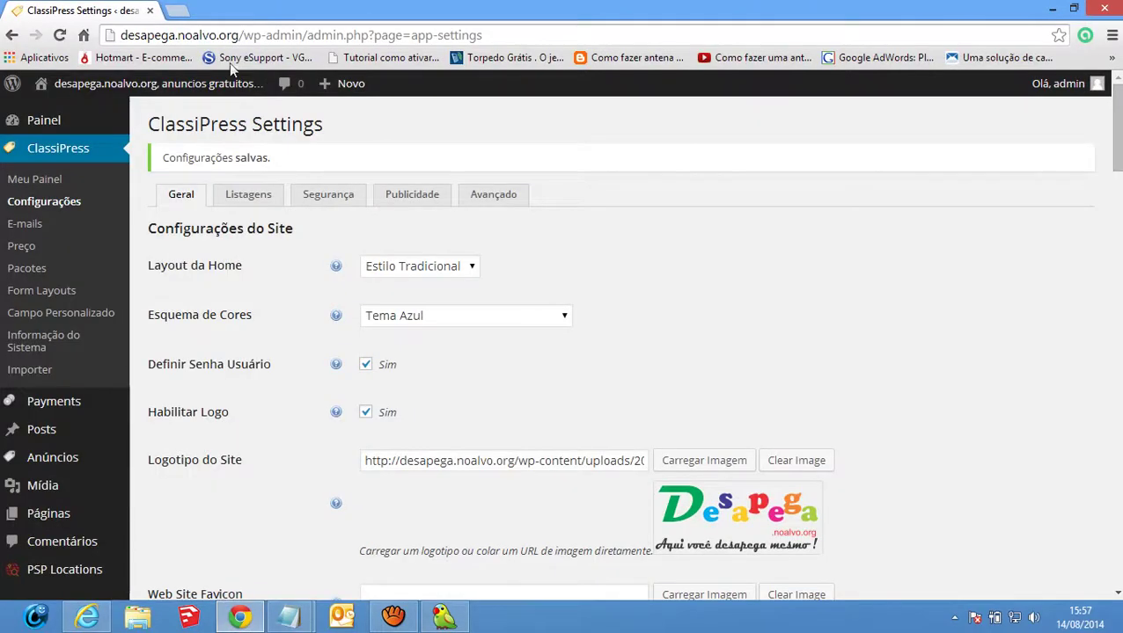
left_click(187, 12)
type("de")
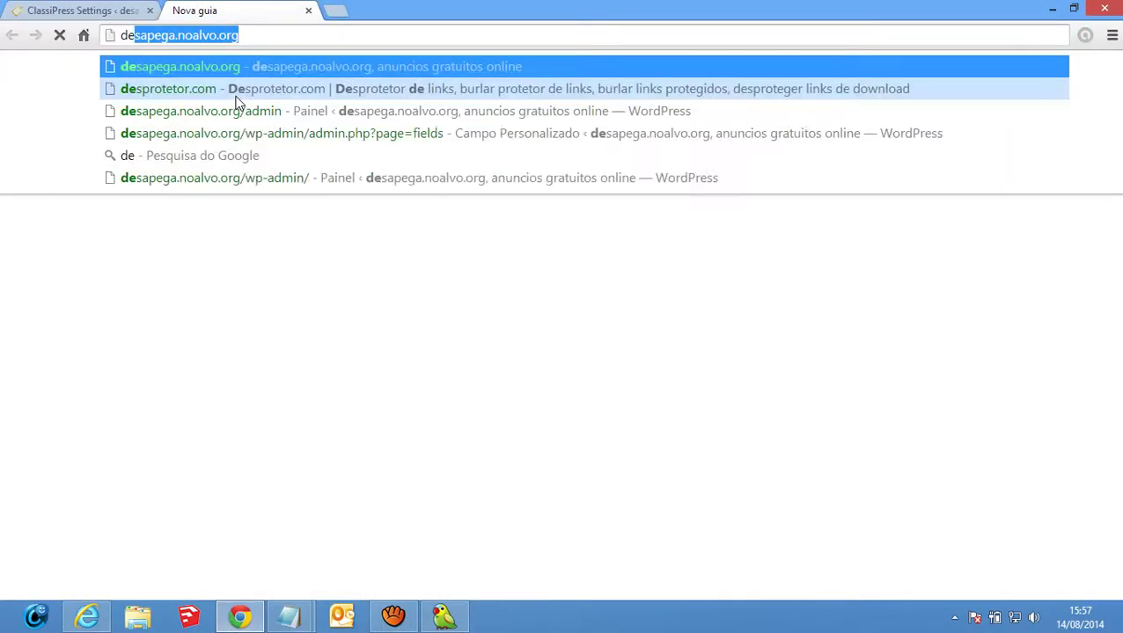
key("Return")
left_click(87, 617)
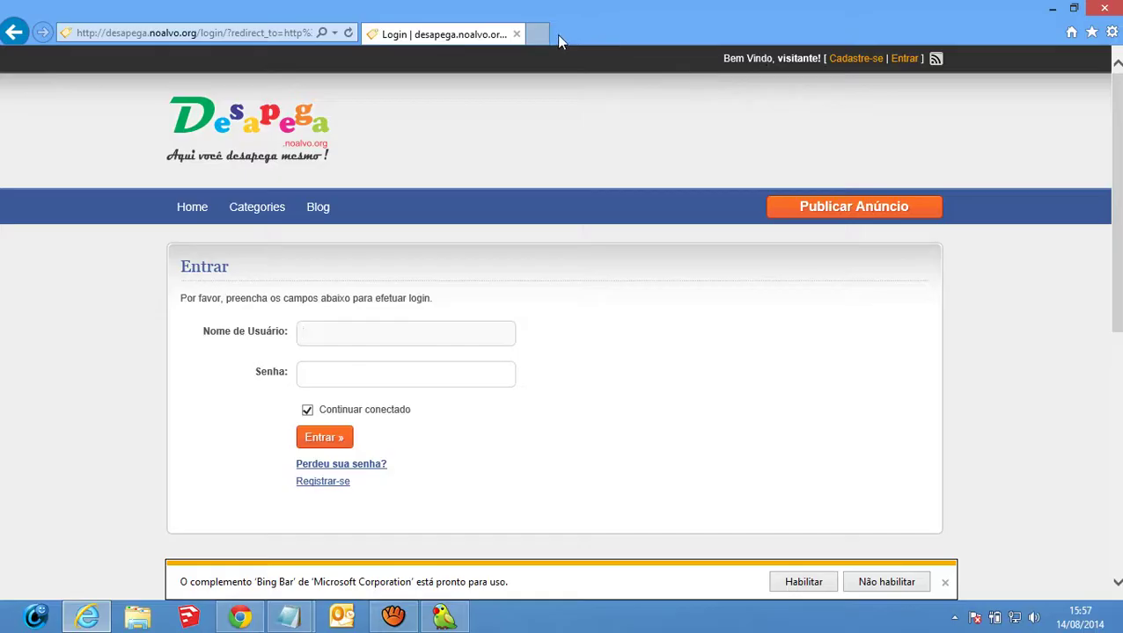
left_click(516, 35)
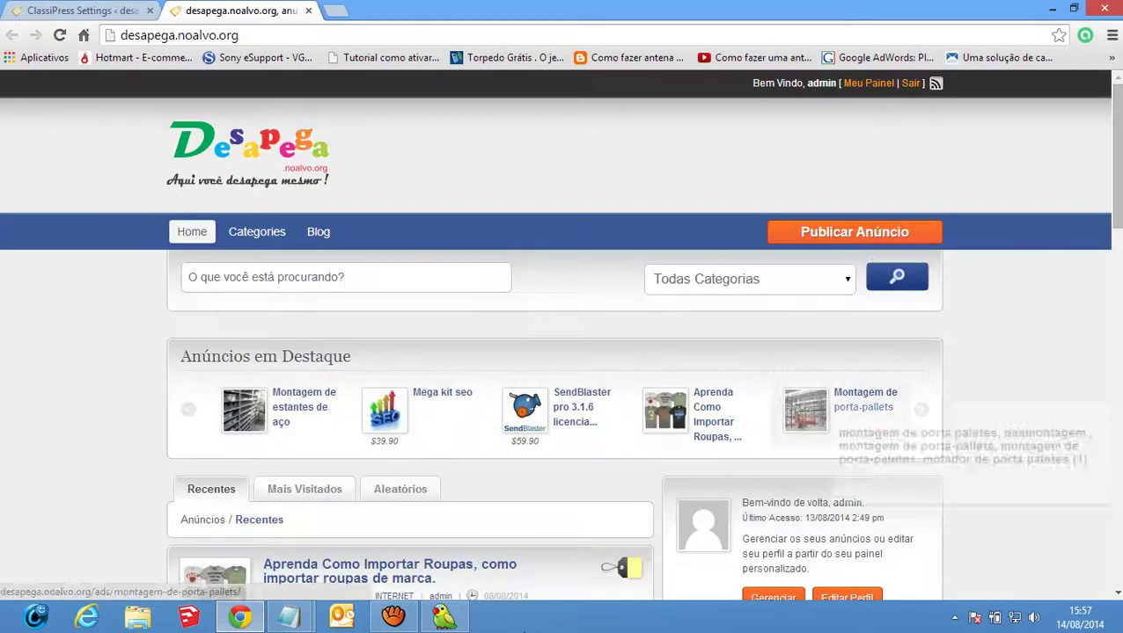
Start publishing a new ad on the site and continue with the INTERNET category
left_click(848, 231)
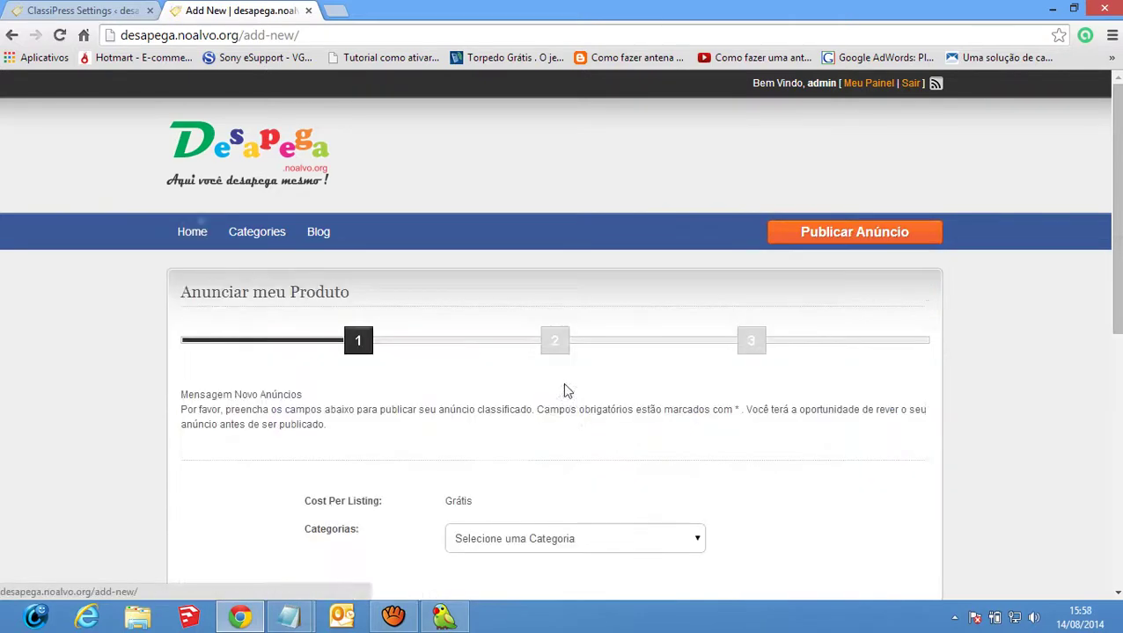
scroll(502, 427, "down", 3)
left_click(585, 300)
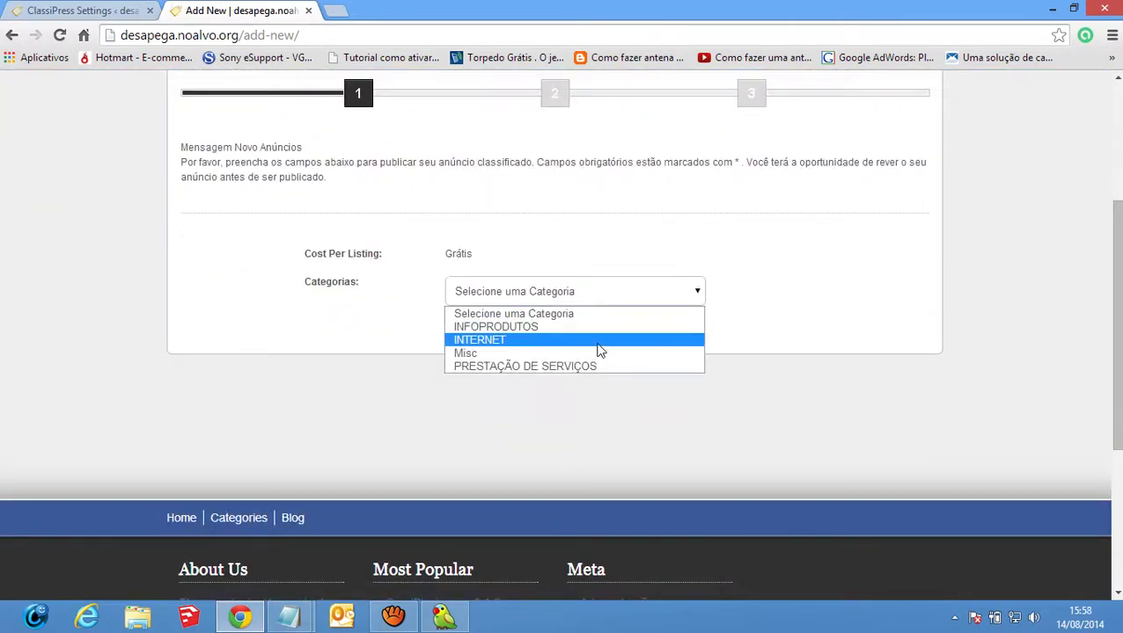
left_click(598, 339)
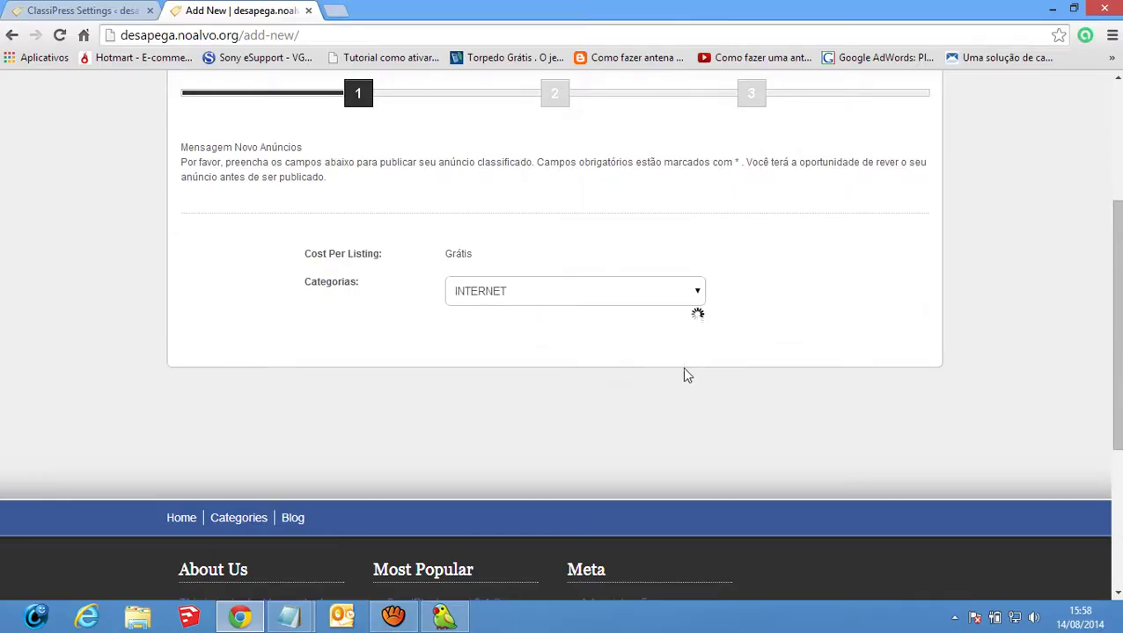
left_click(683, 324)
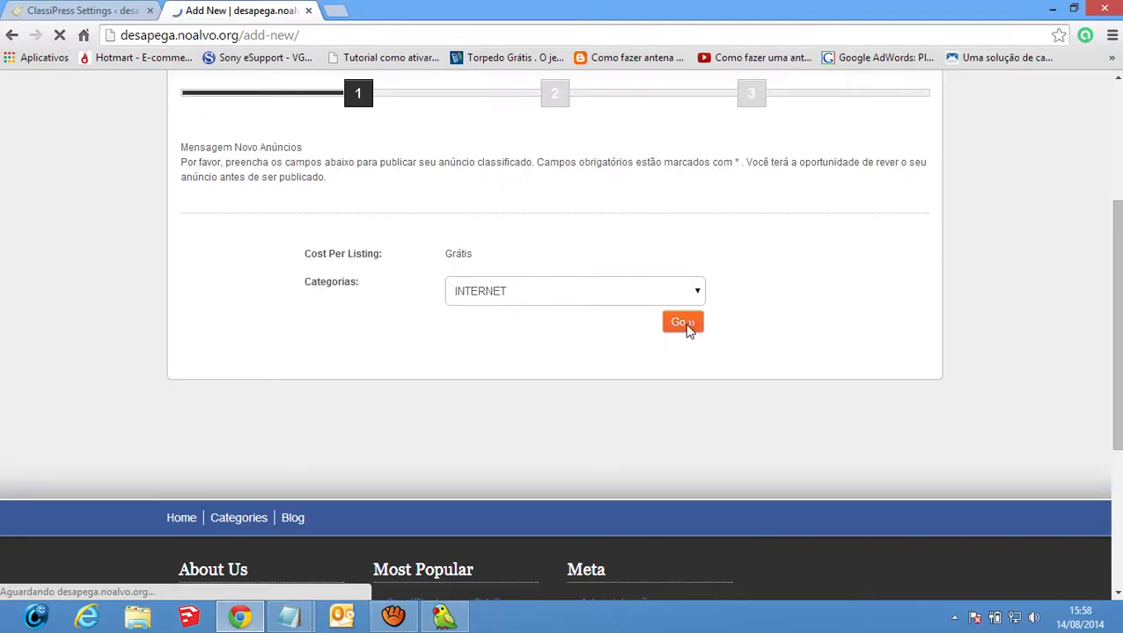
Examine the new-ad form from the introductory message to the image section, including the Estado and País options
scroll(686, 332, "down", 3)
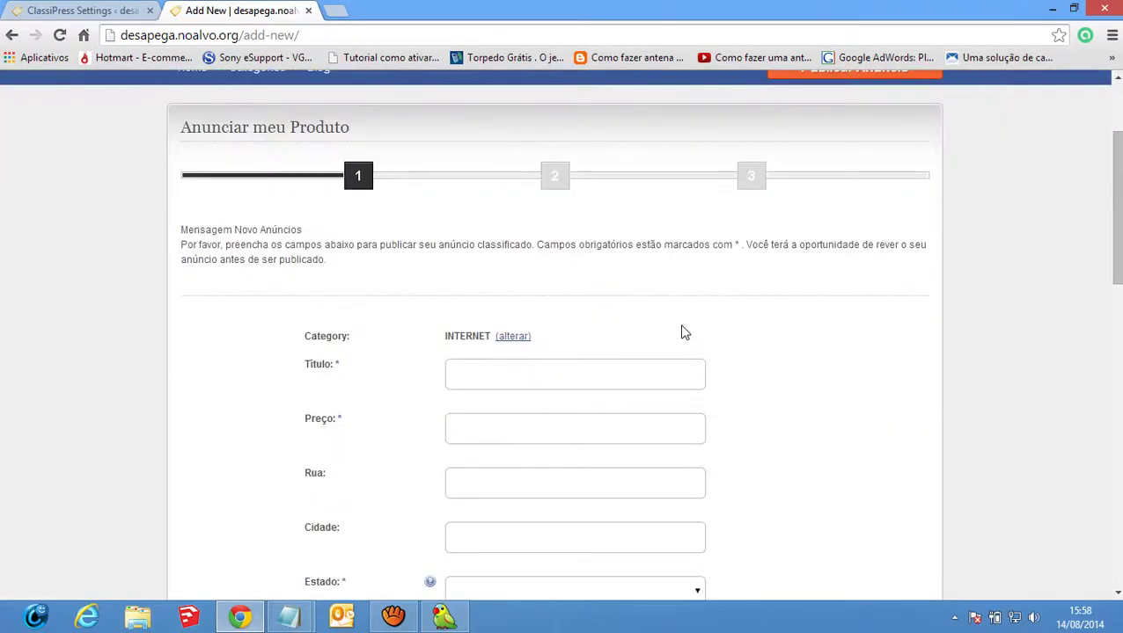
scroll(308, 405, "down", 4)
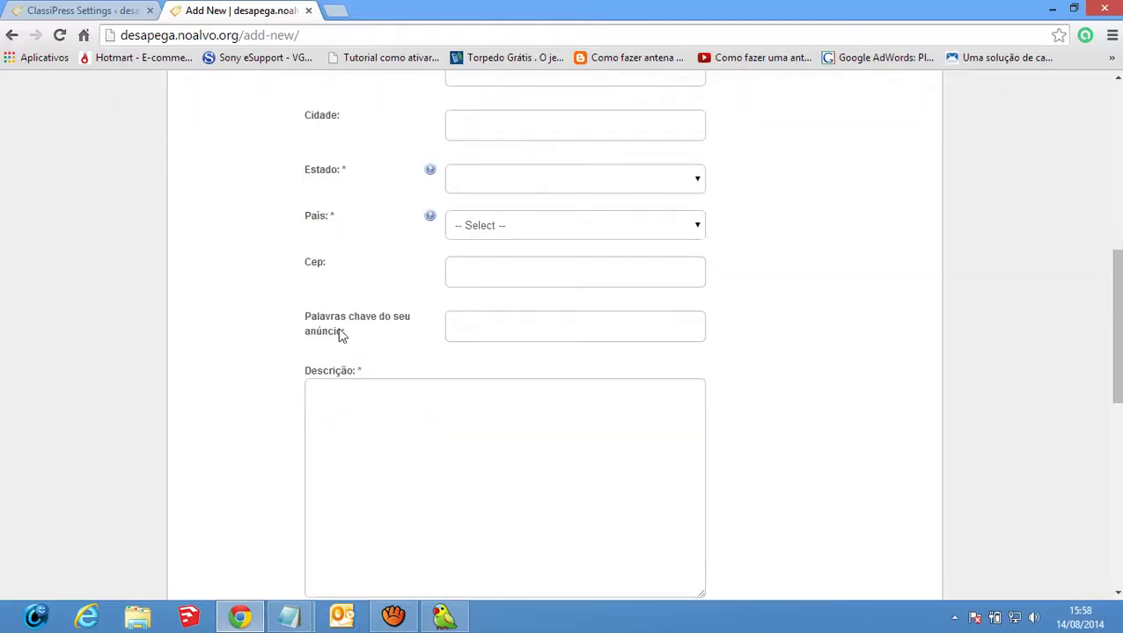
scroll(419, 449, "down", 6)
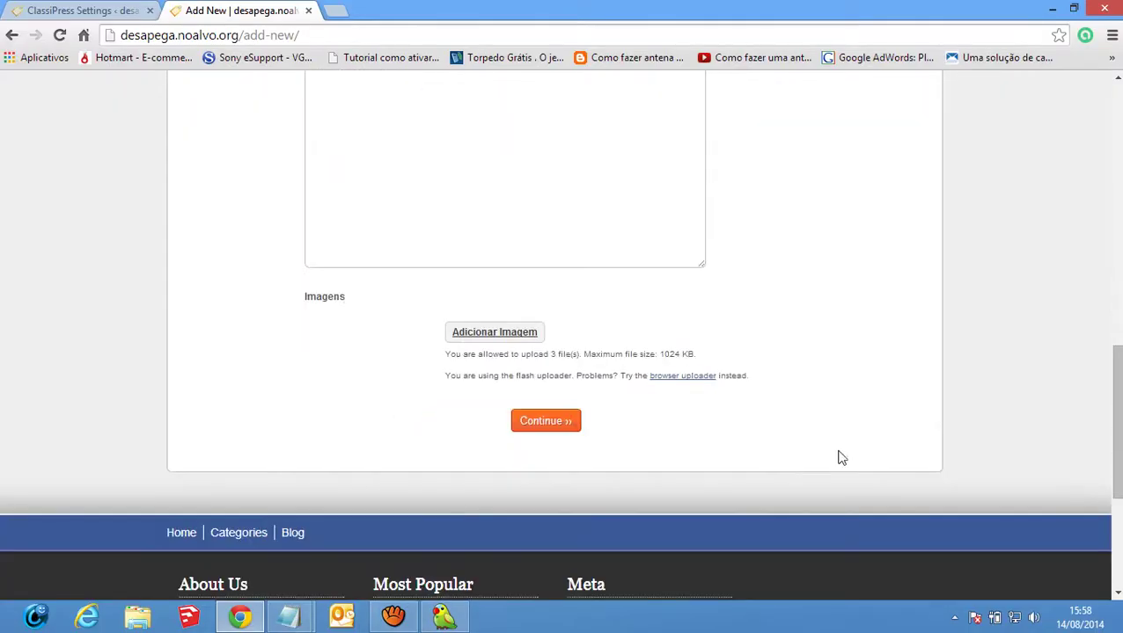
scroll(904, 426, "up", 12)
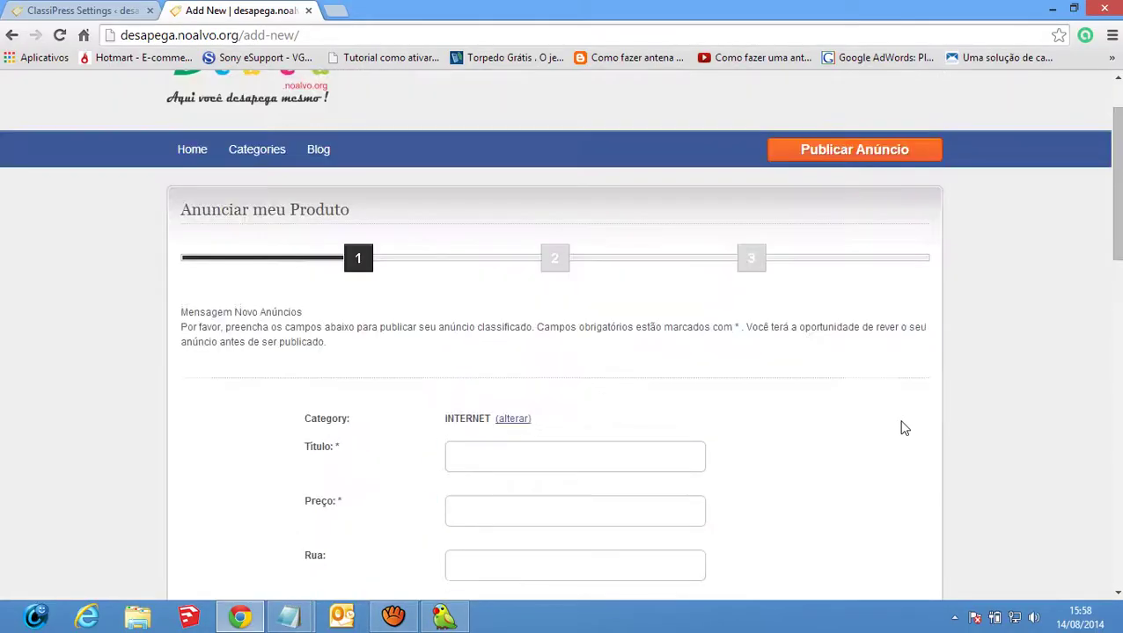
scroll(792, 455, "down", 3)
left_click(697, 429)
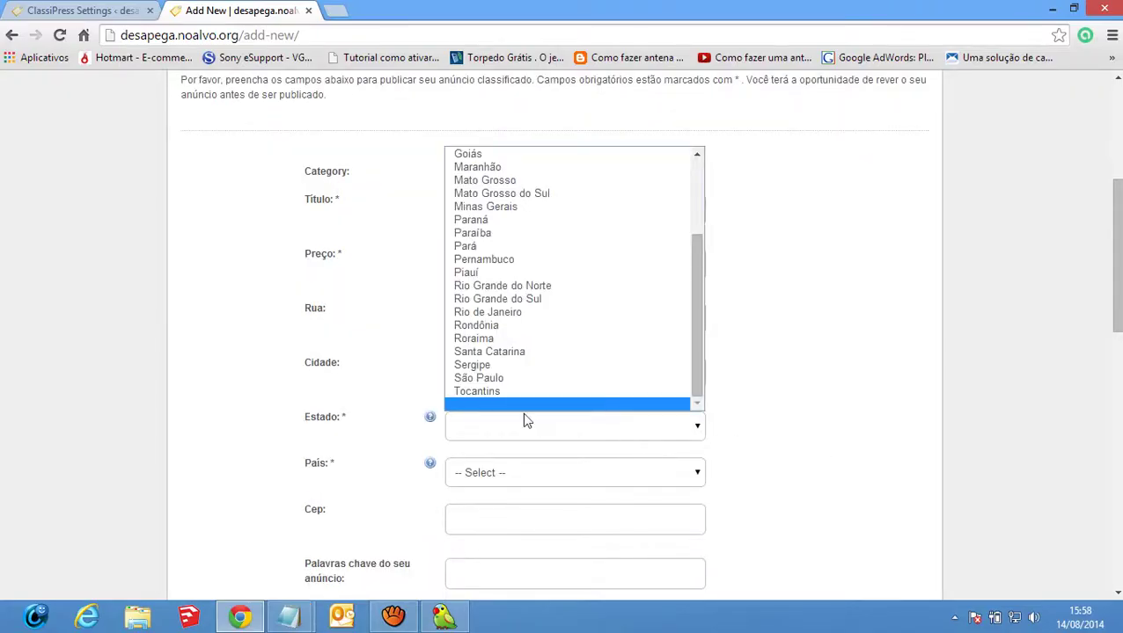
left_click(861, 399)
left_click(697, 472)
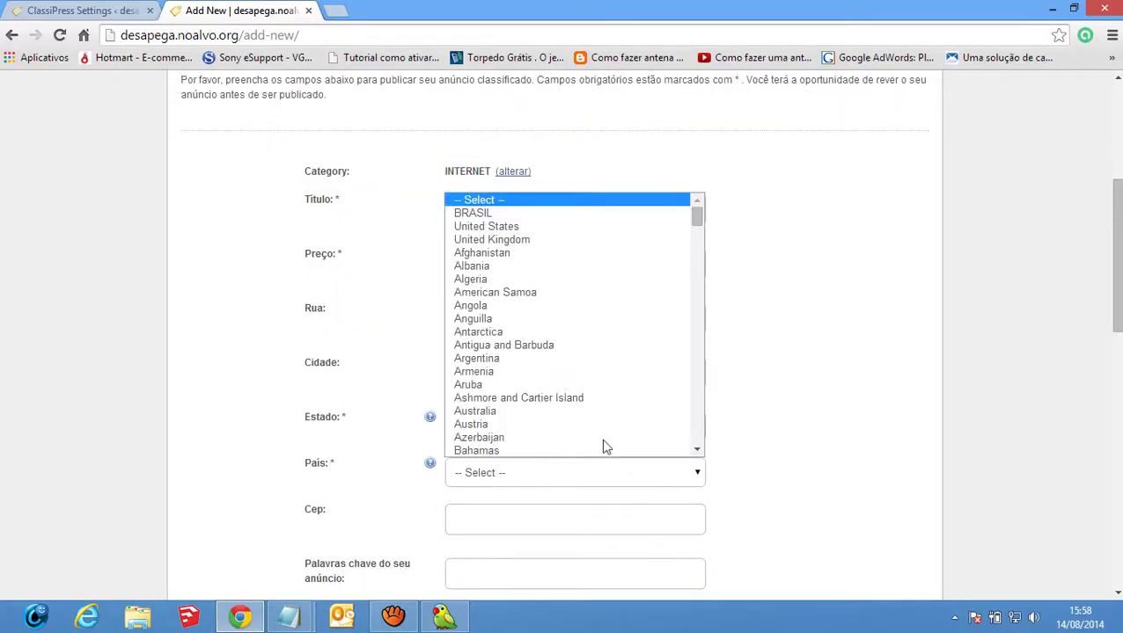
left_click(858, 445)
scroll(564, 410, "up", 4)
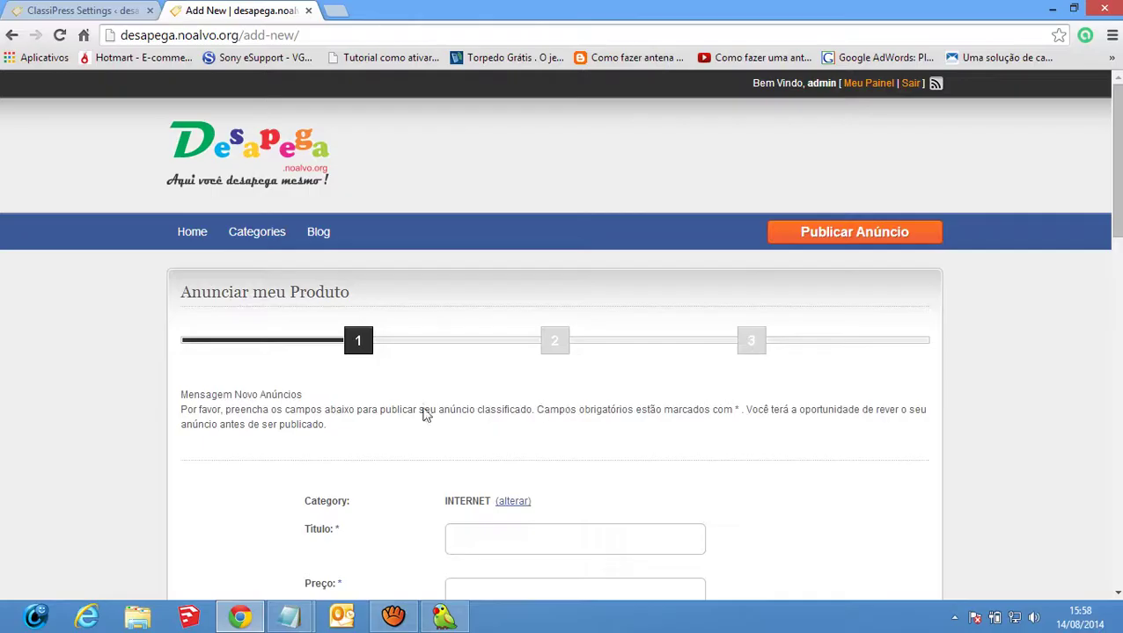
Close the new-ad page and open the installed plugins list in the WordPress admin
left_click(83, 10)
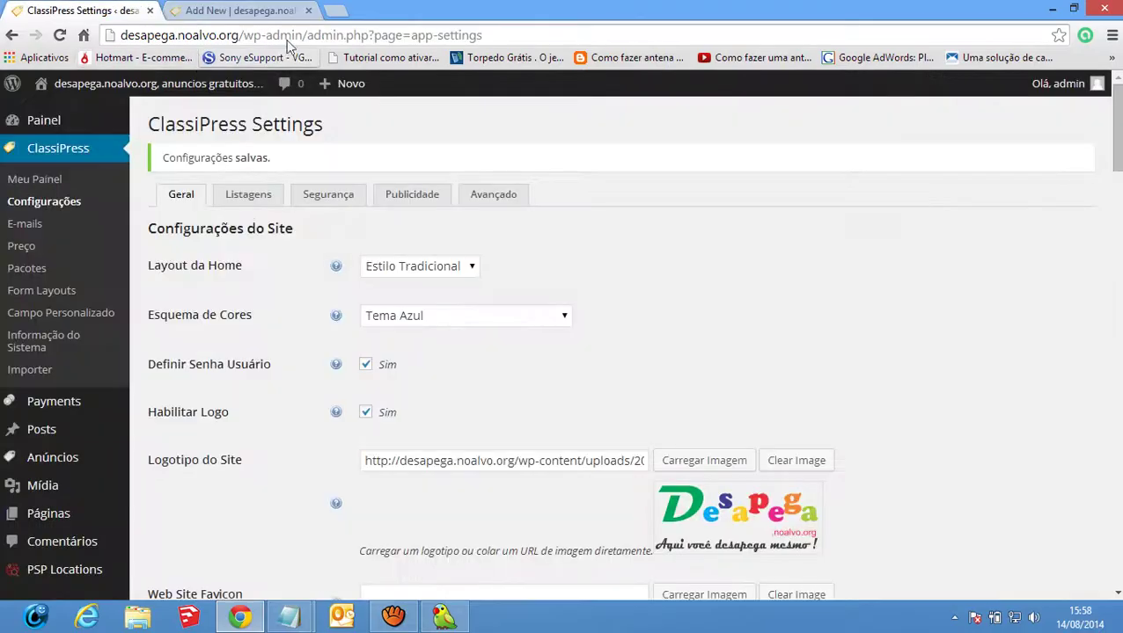
left_click(308, 11)
scroll(142, 359, "down", 3)
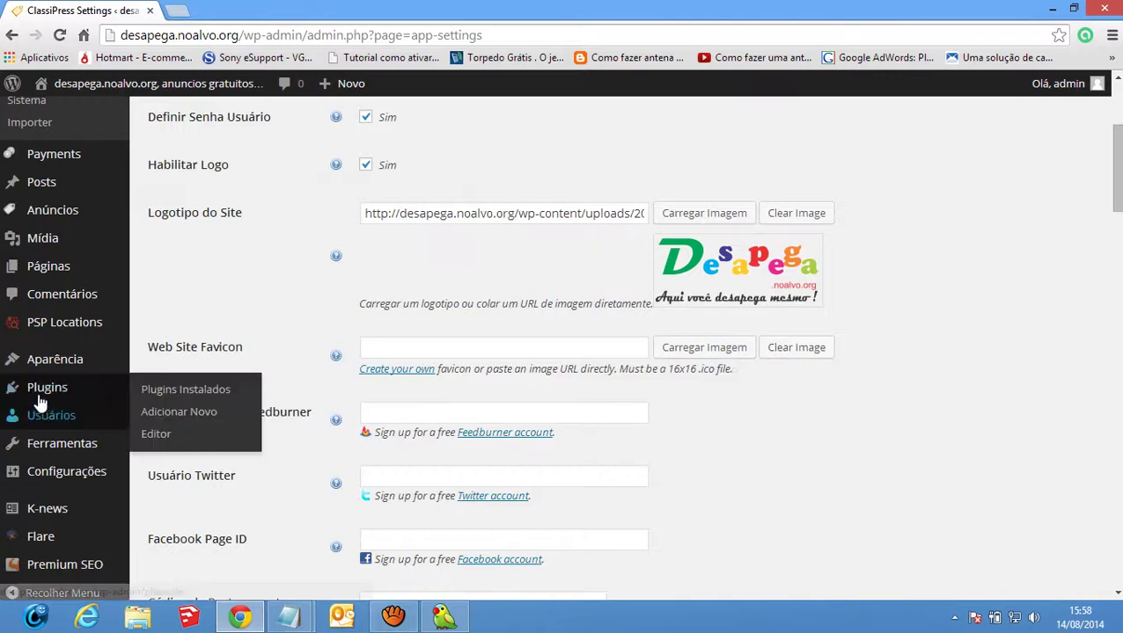
left_click(38, 391)
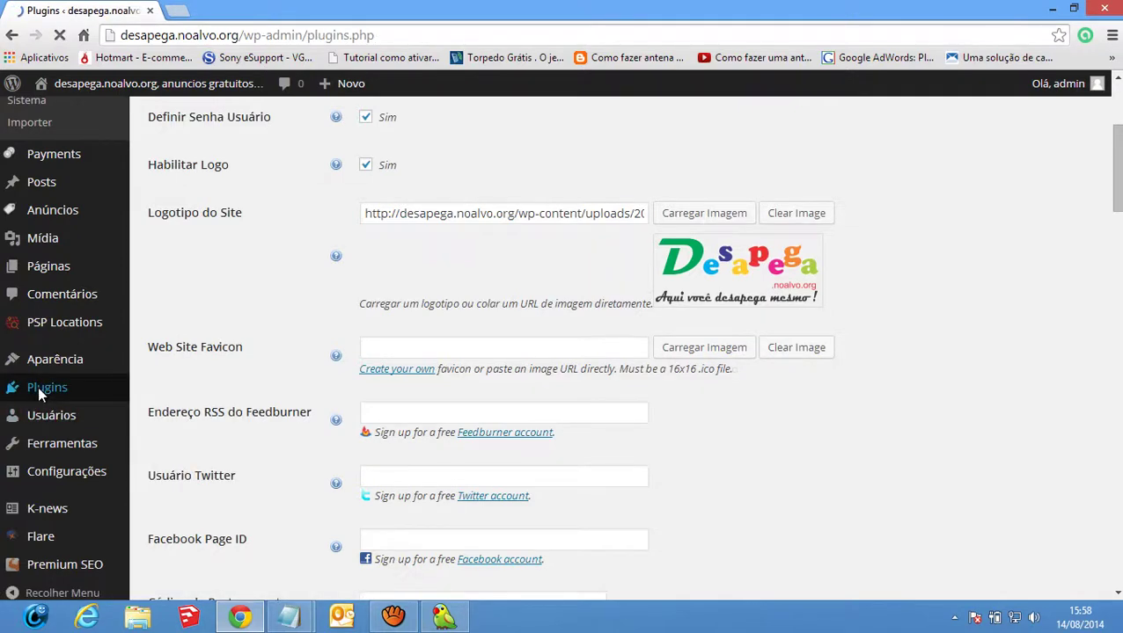
Examine the installed plugins, from Adsense Explosion through Flare, Google XML Sitemaps and K-news
scroll(356, 408, "down", 1)
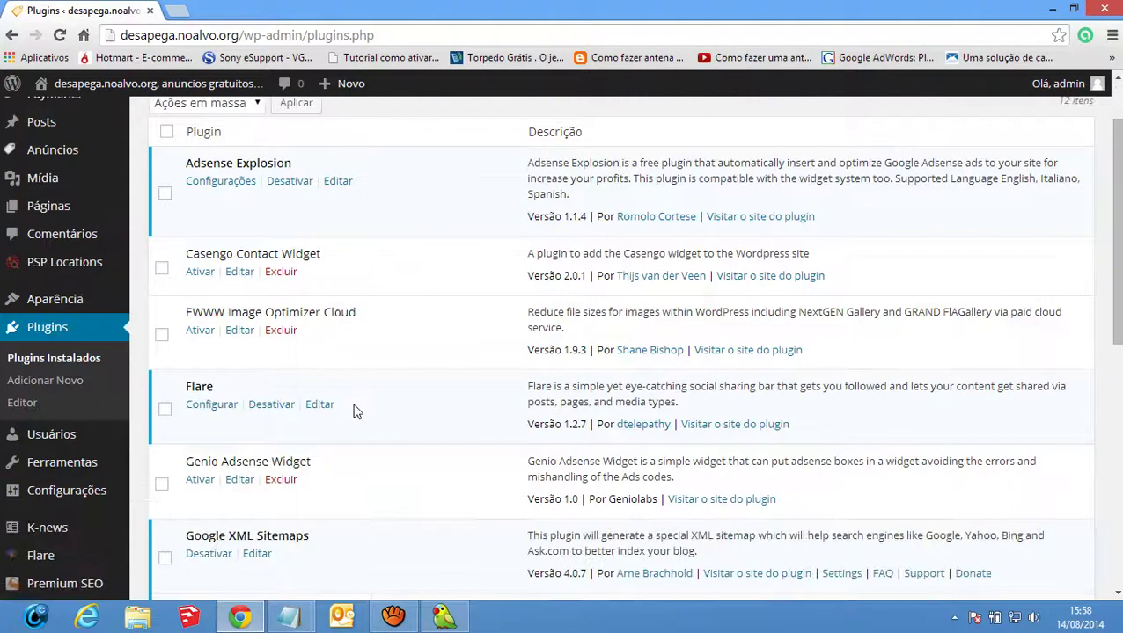
scroll(359, 411, "up", 1)
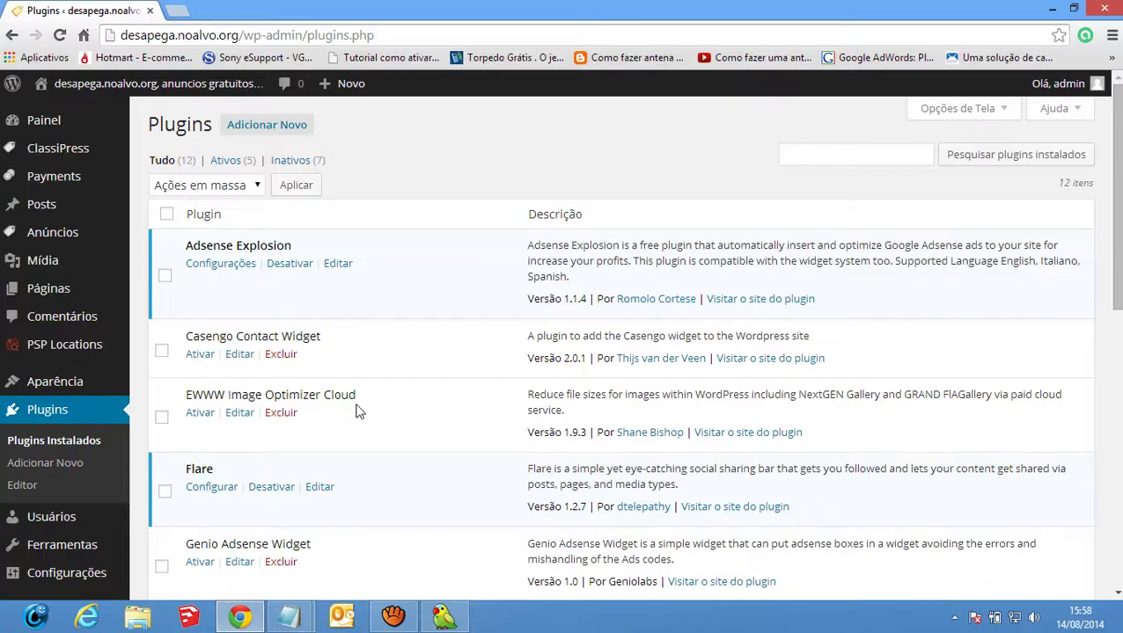
scroll(358, 406, "down", 1)
scroll(358, 405, "up", 1)
scroll(208, 268, "down", 1)
scroll(193, 269, "up", 1)
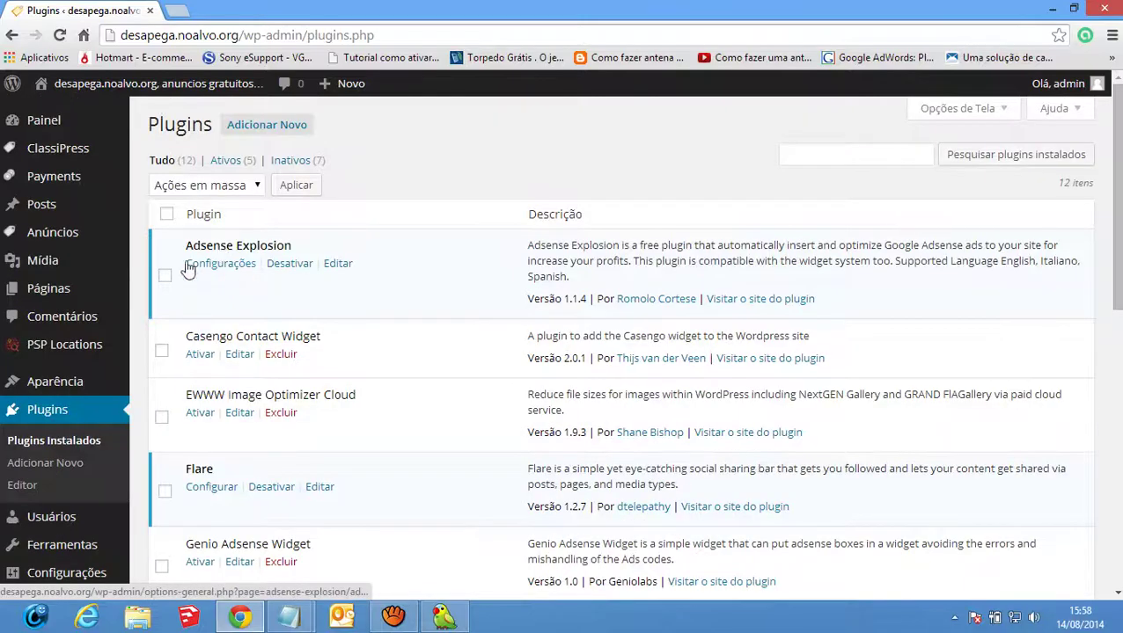
scroll(240, 274, "down", 1)
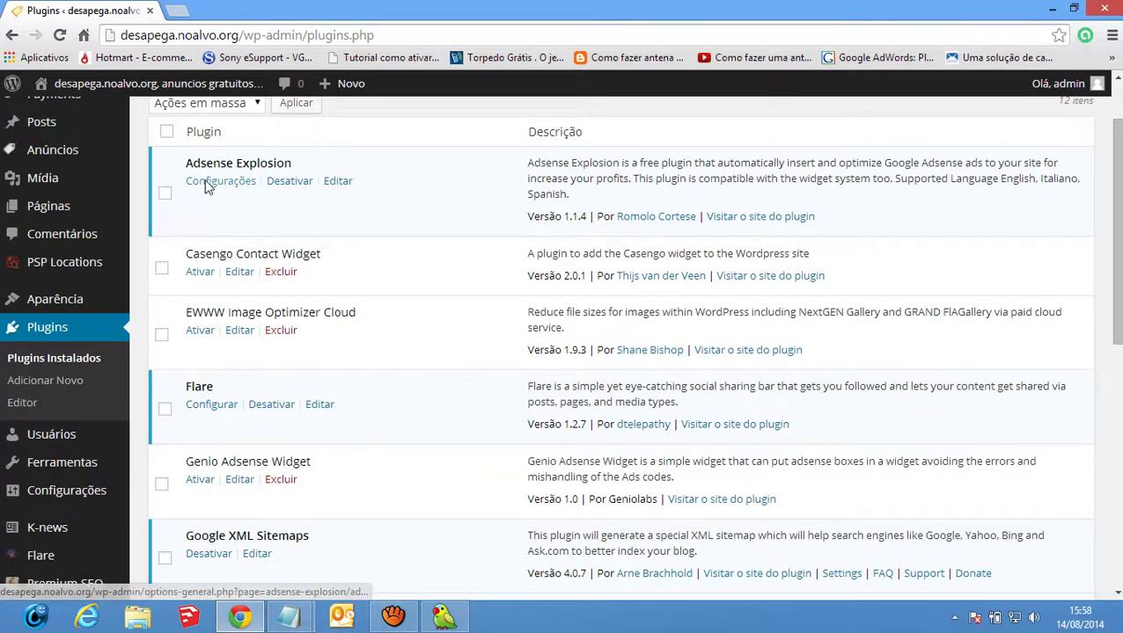
scroll(258, 205, "down", 1)
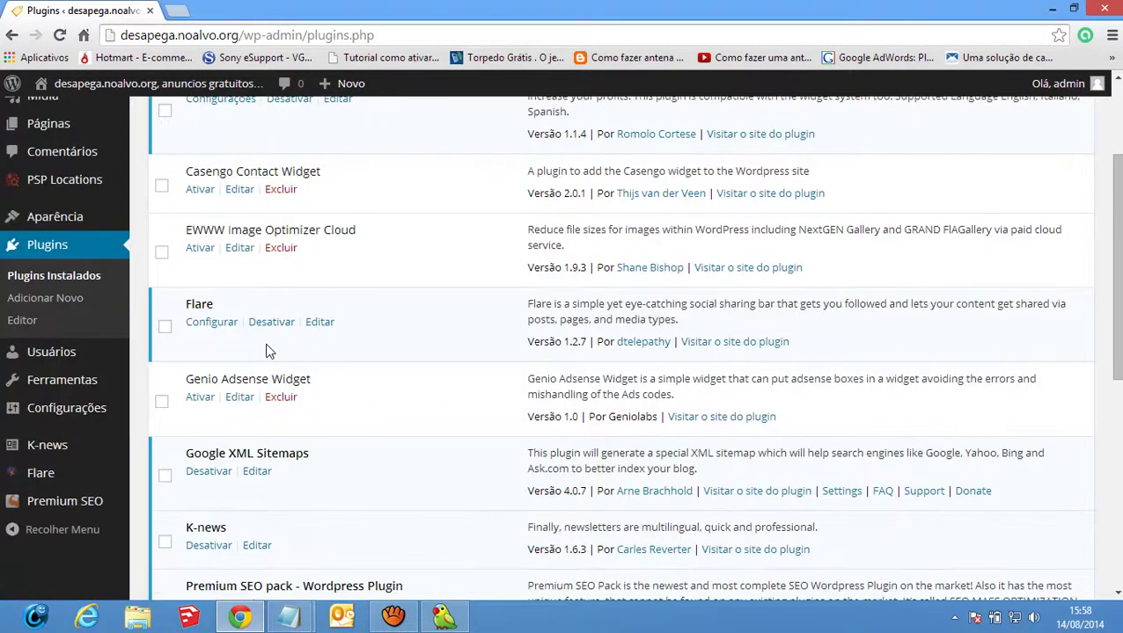
Load desapega.noalvo.org in a new tab and open the "SendBlaster pro 3.1.6 licenciado" ad
left_click(179, 12)
type("desapega.noalvo.org")
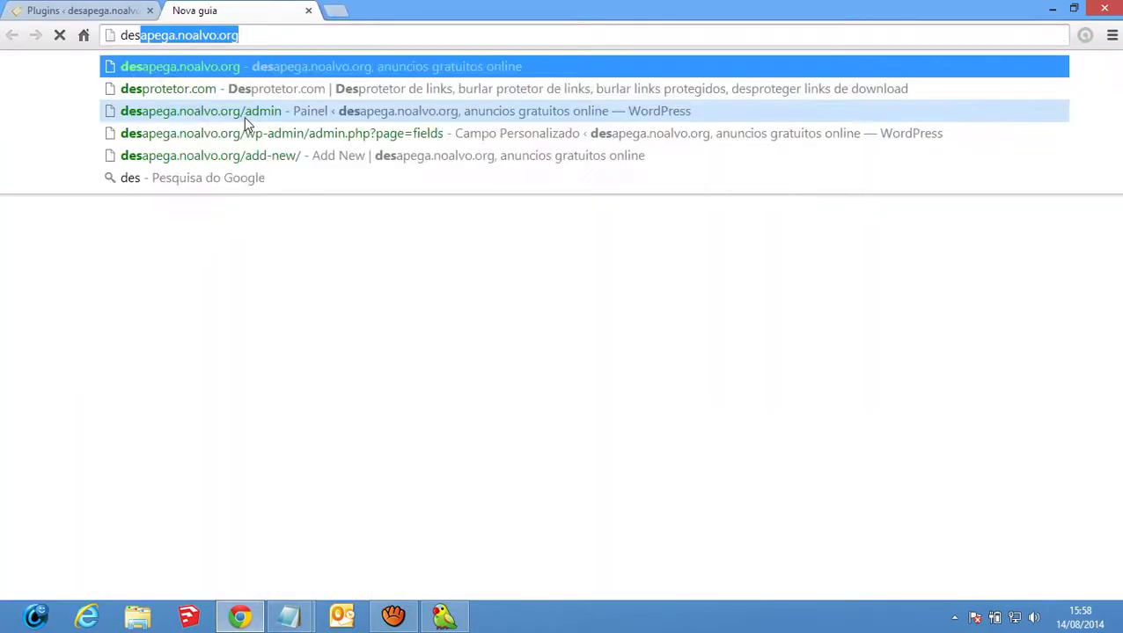
left_click(103, 9)
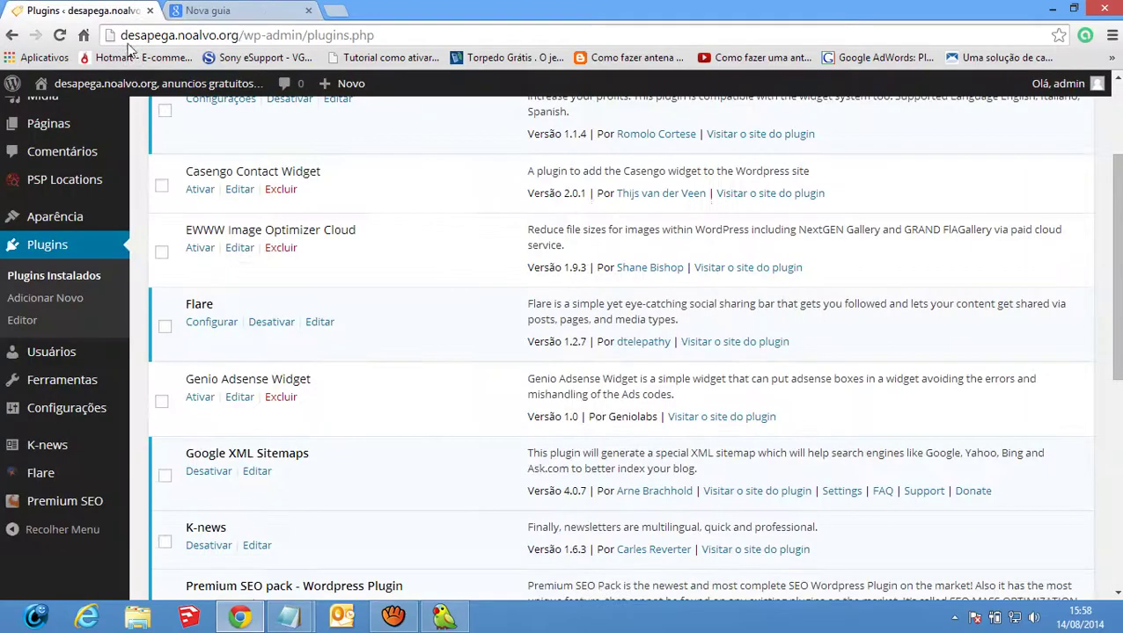
key("ctrl+Tab")
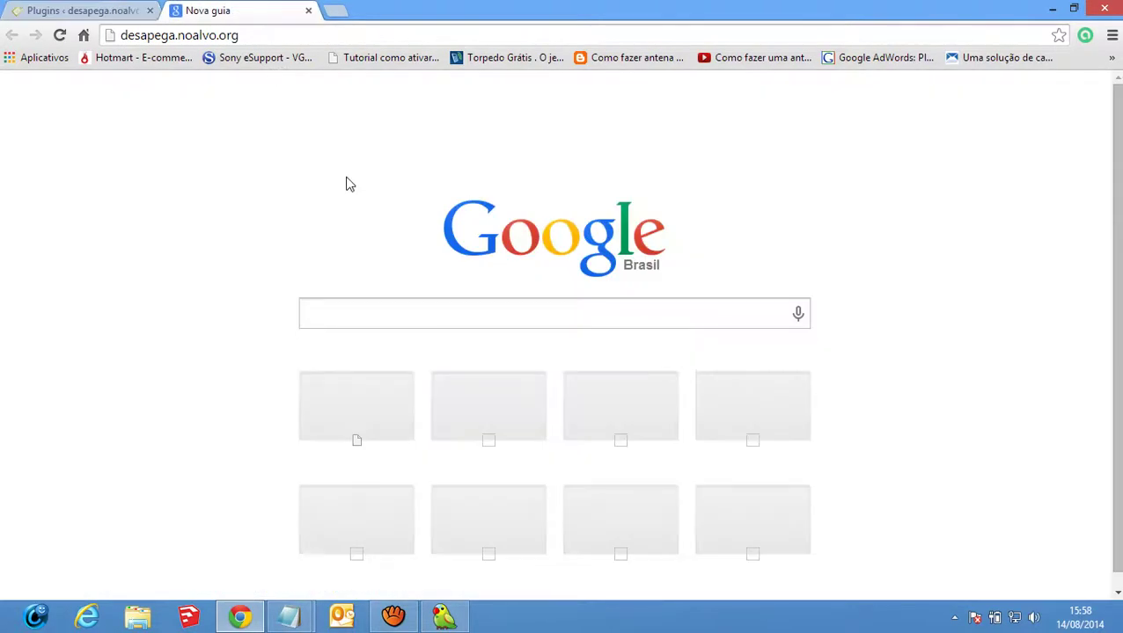
key("Return")
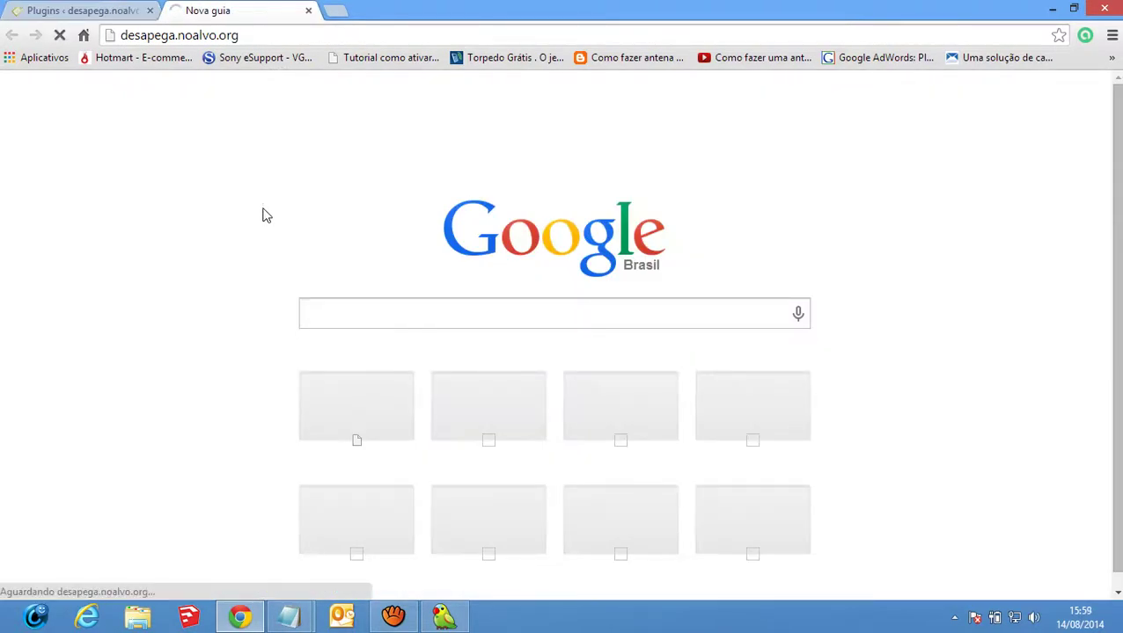
scroll(264, 217, "down", 15)
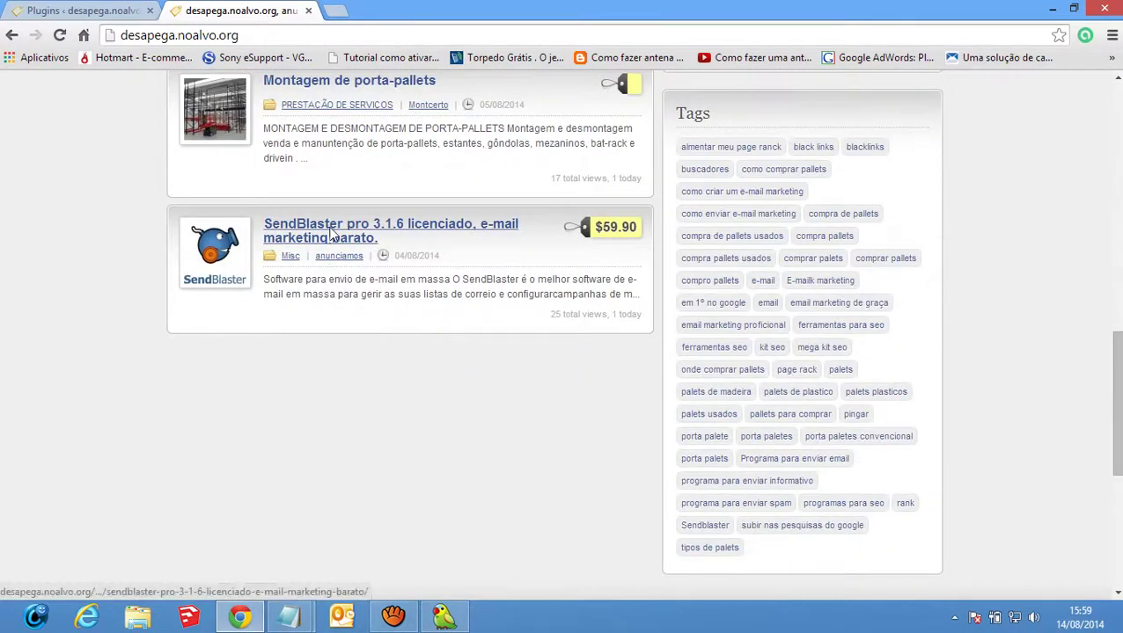
left_click(333, 233)
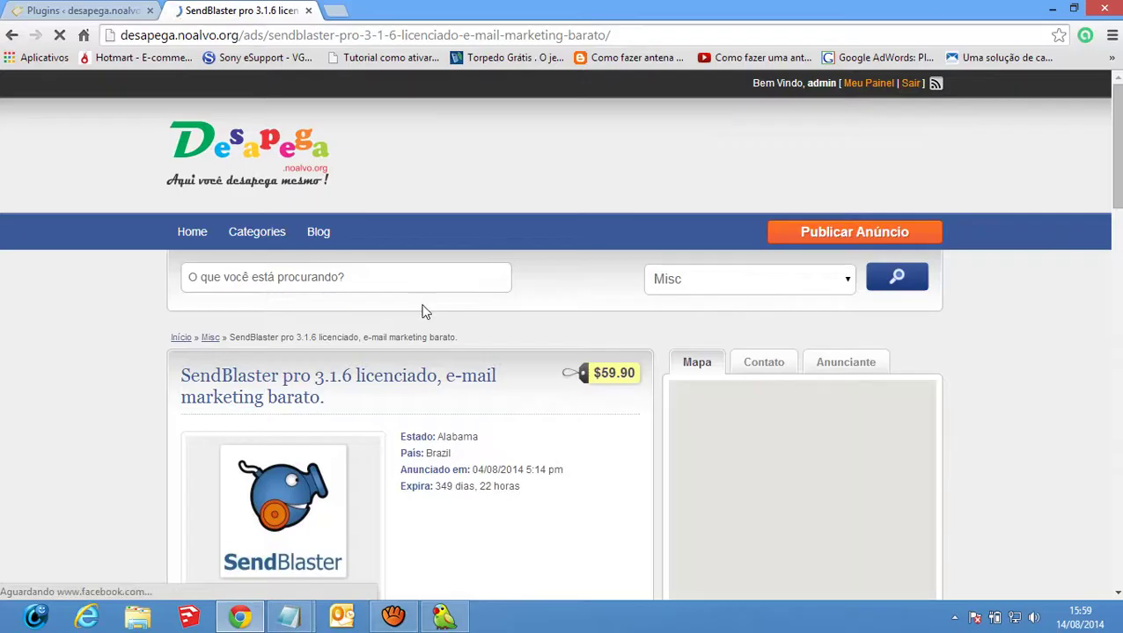
Examine the SendBlaster ad page, including the Flare sharing buttons beside and below the description and the ad's tags
scroll(423, 309, "down", 1)
scroll(423, 317, "down", 4)
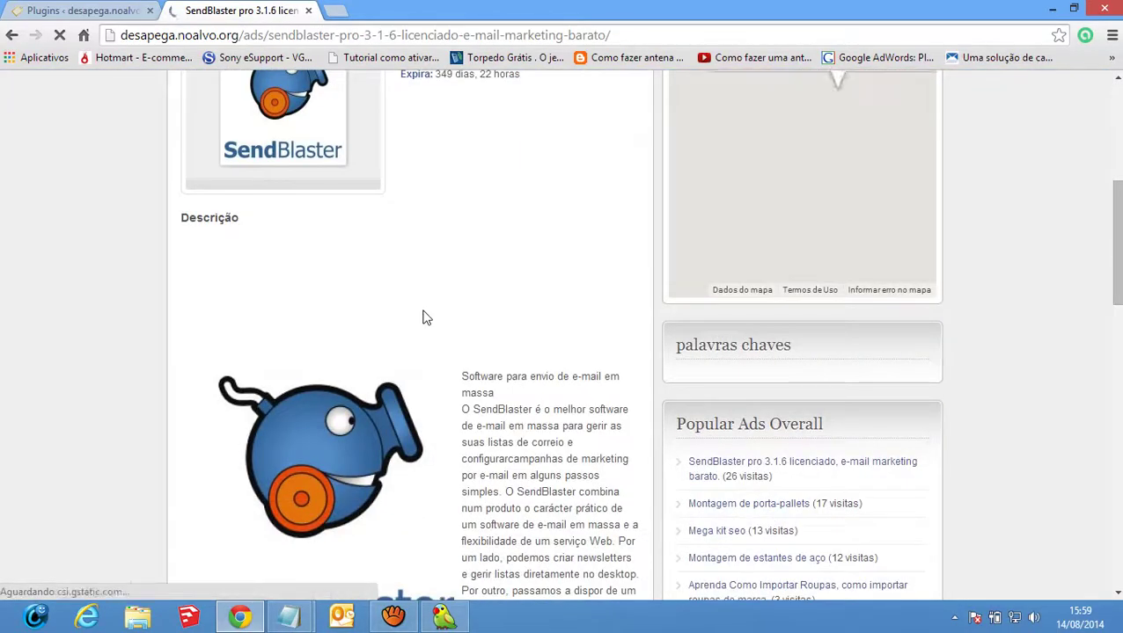
scroll(423, 318, "down", 1)
scroll(424, 317, "down", 1)
scroll(423, 318, "down", 1)
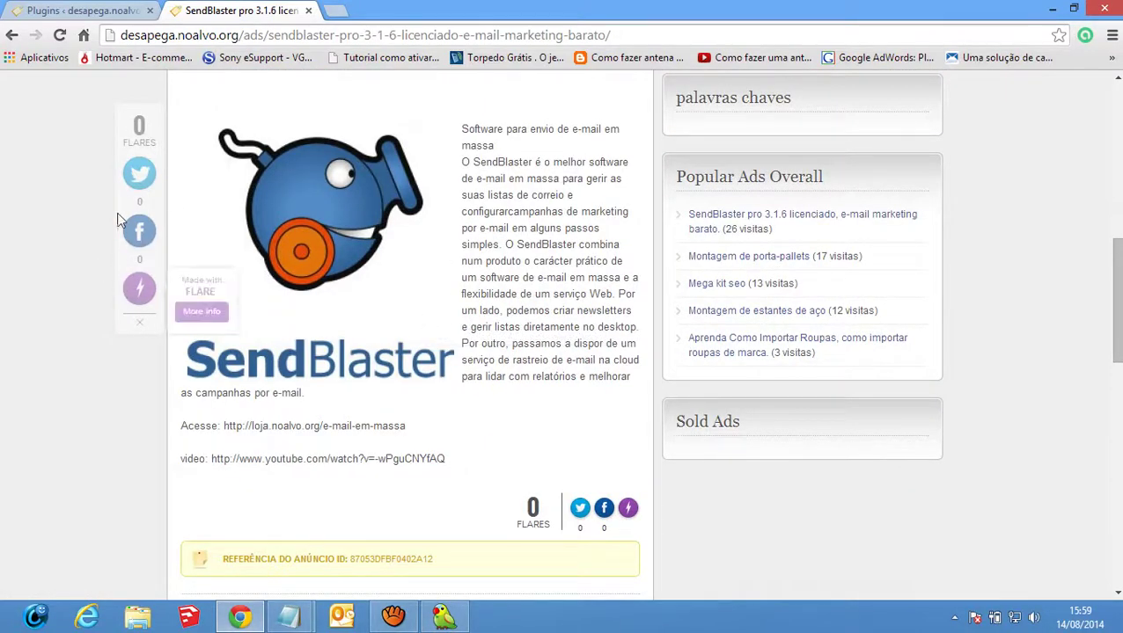
mouse_move(144, 183)
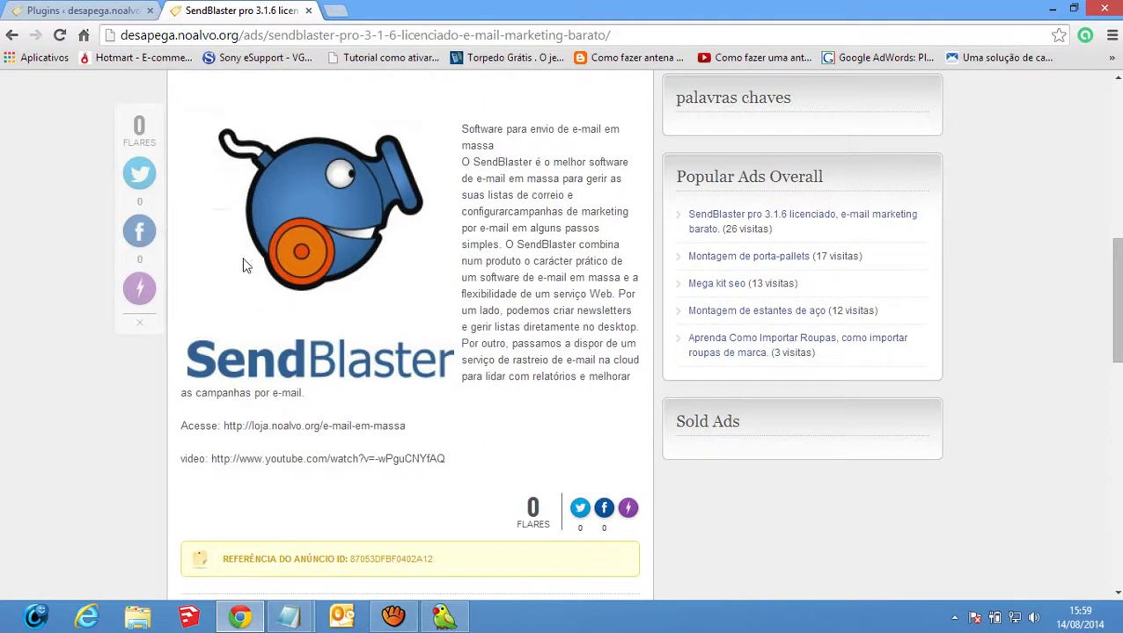
scroll(247, 267, "down", 2)
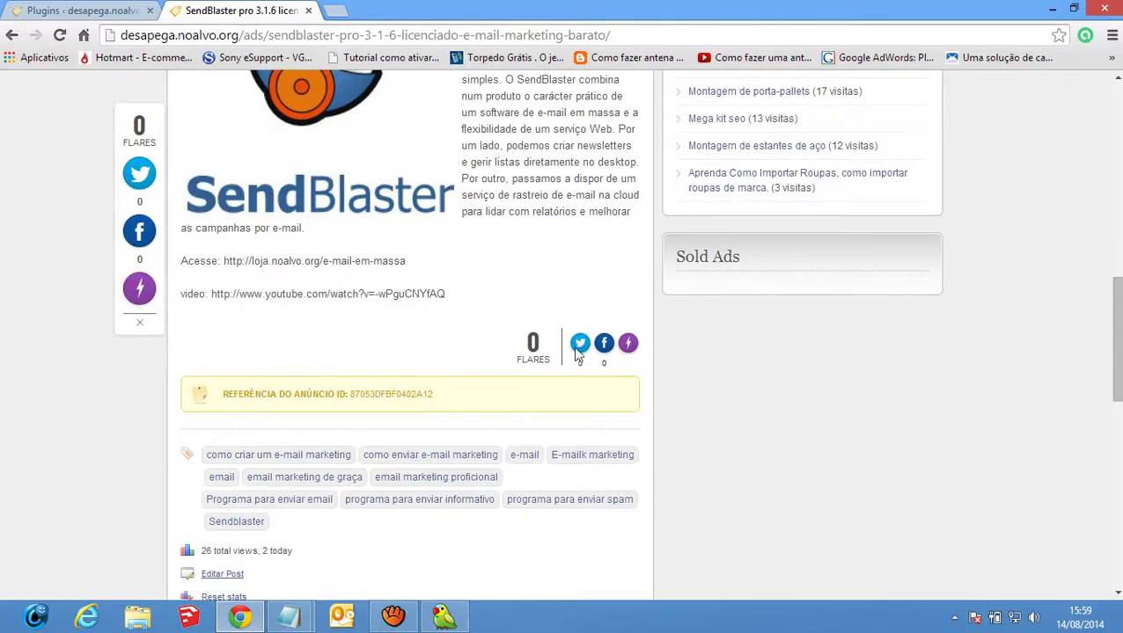
scroll(431, 343, "down", 2)
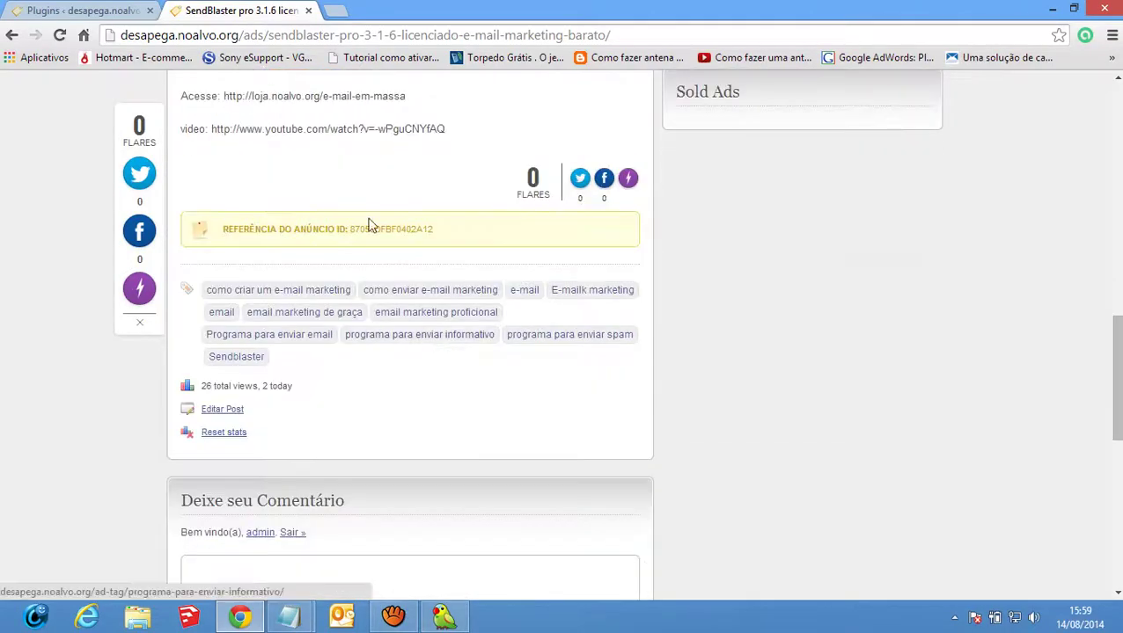
Return to the installed plugins list and review the entries from Flare through Premium SEO pack and smart SEO
left_click(79, 9)
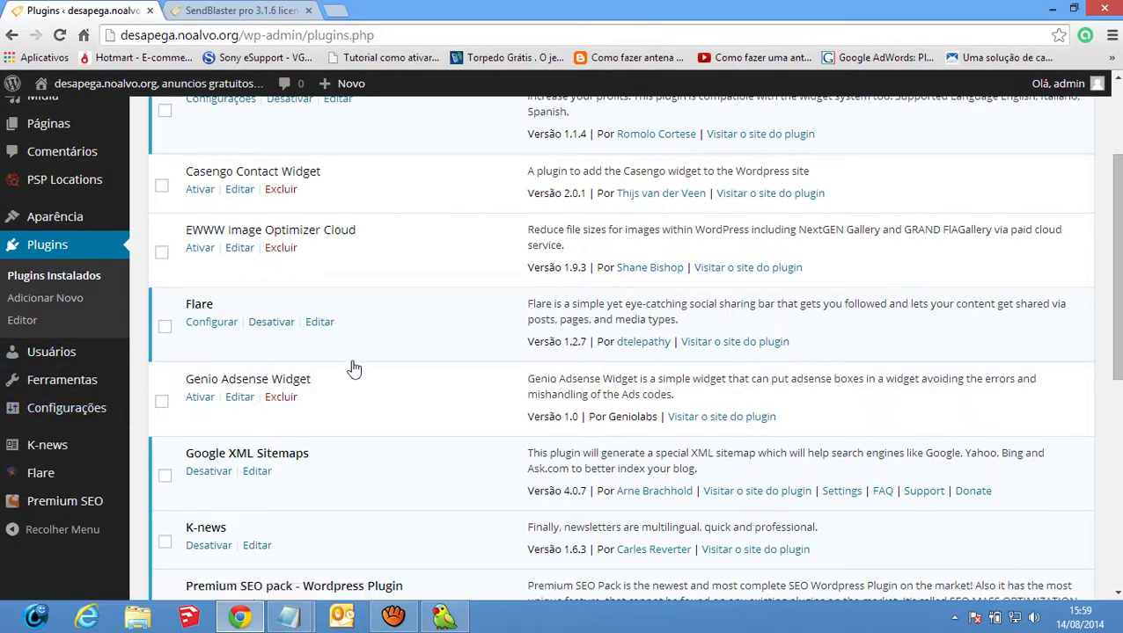
scroll(352, 368, "down", 1)
scroll(357, 368, "down", 1)
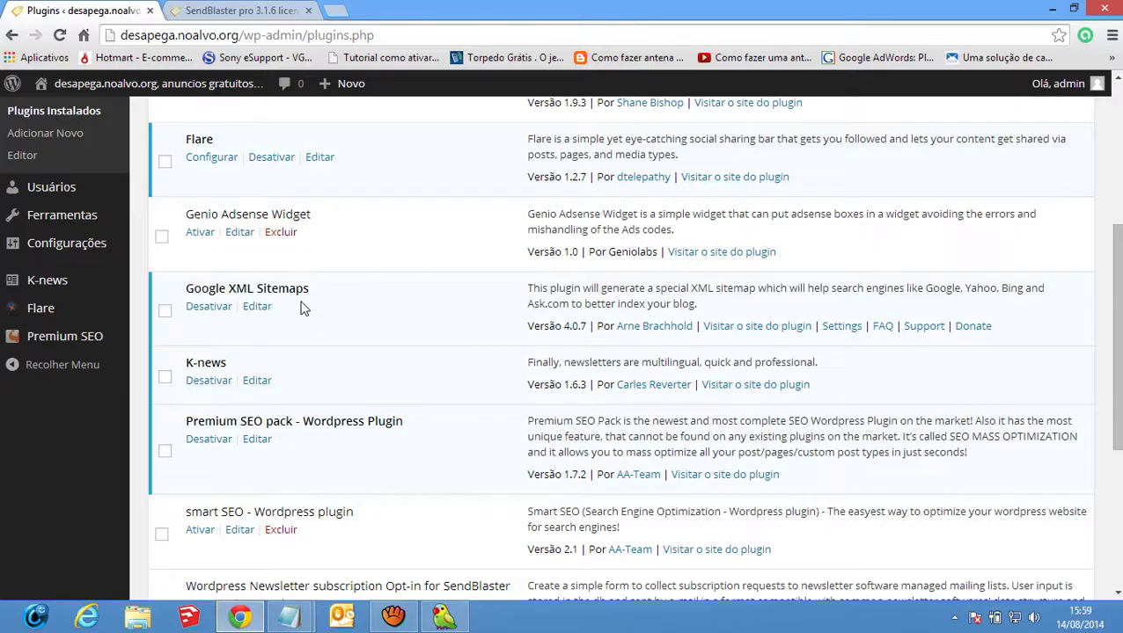
scroll(307, 383, "down", 1)
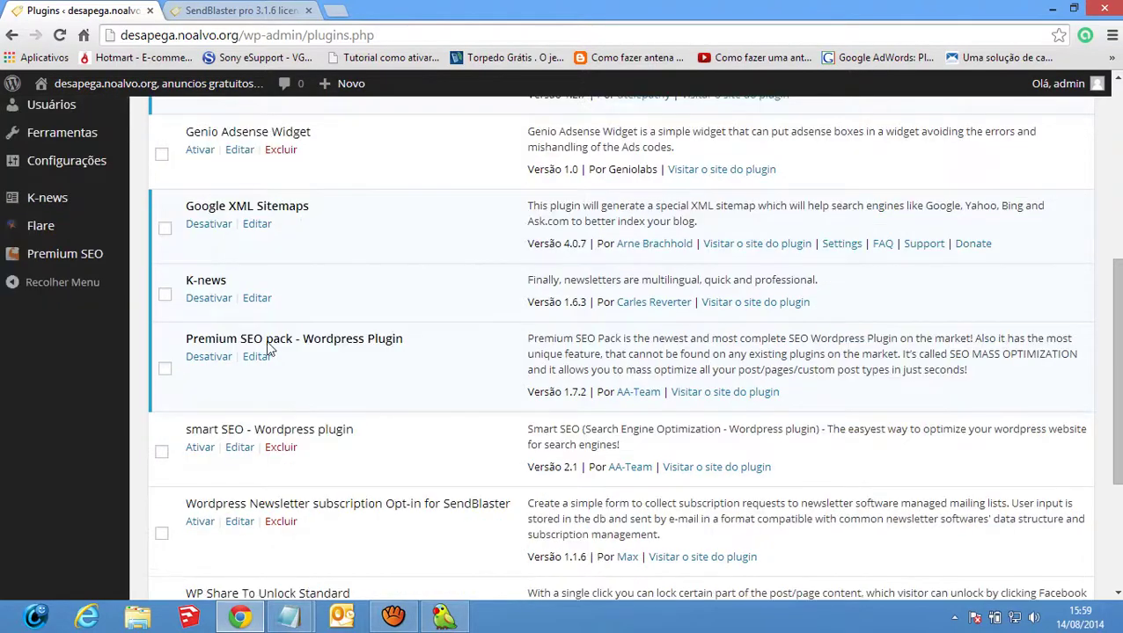
Open the Premium SEO Pack dashboard and look over its module shortcuts
mouse_move(45, 197)
left_click(61, 253)
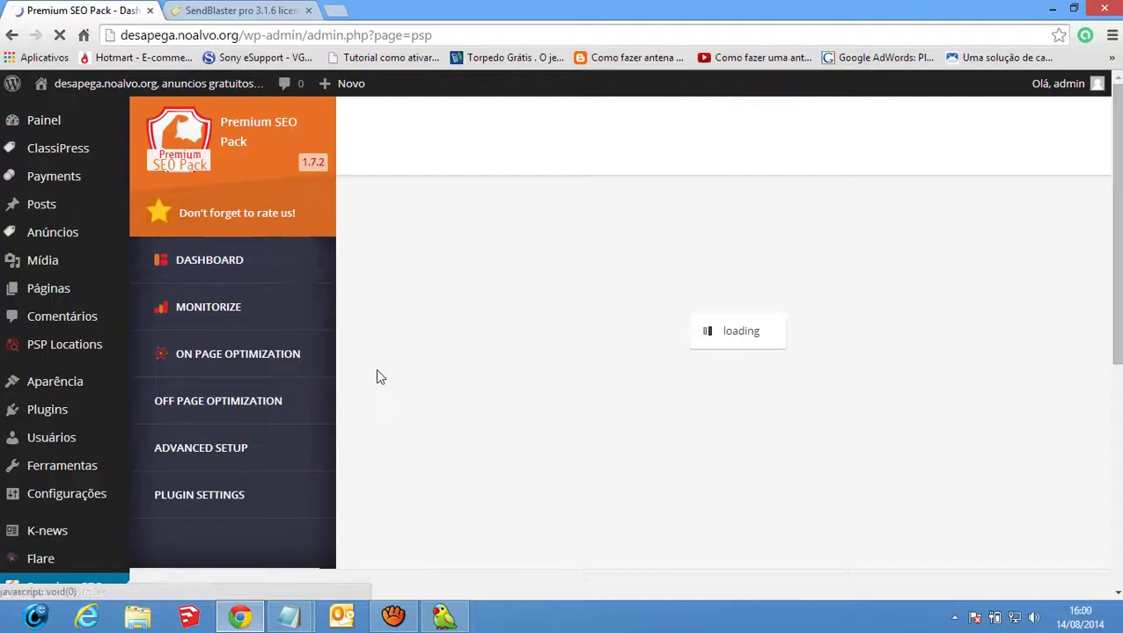
scroll(226, 519, "down", 1)
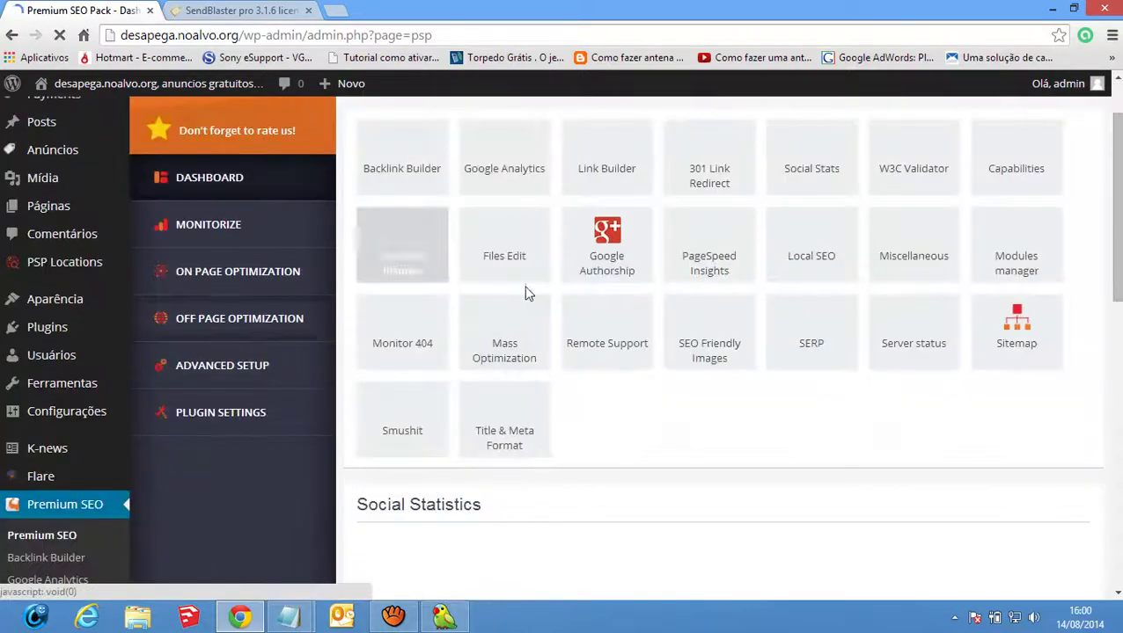
scroll(945, 438, "up", 1)
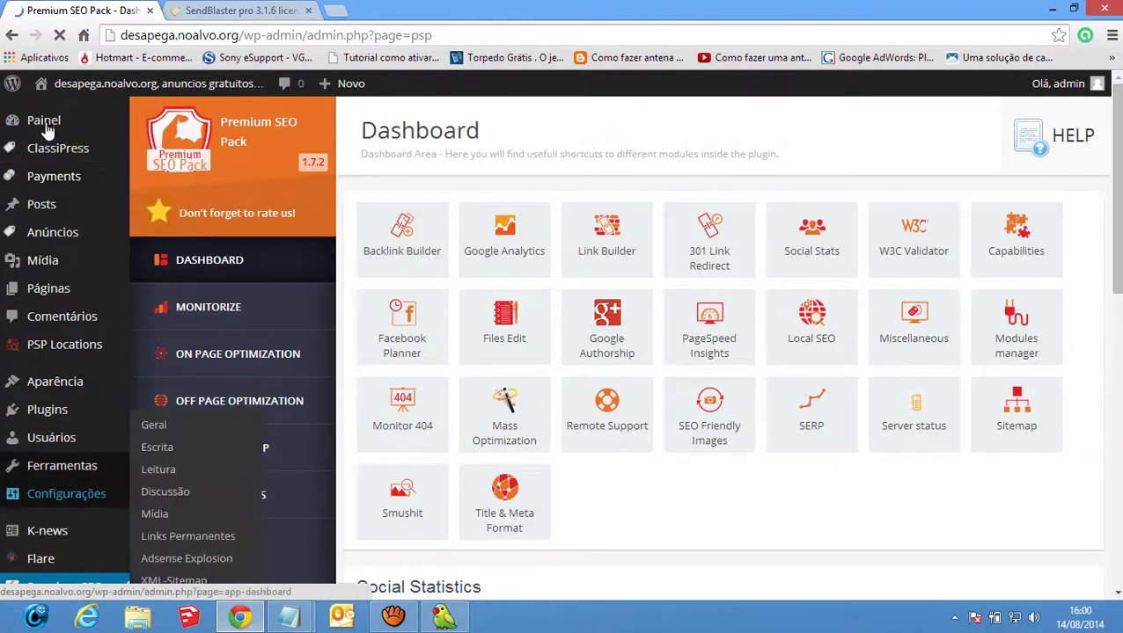
Open the ClassiPress dashboard and look over its site information, statistics, news and support sections
mouse_move(51, 158)
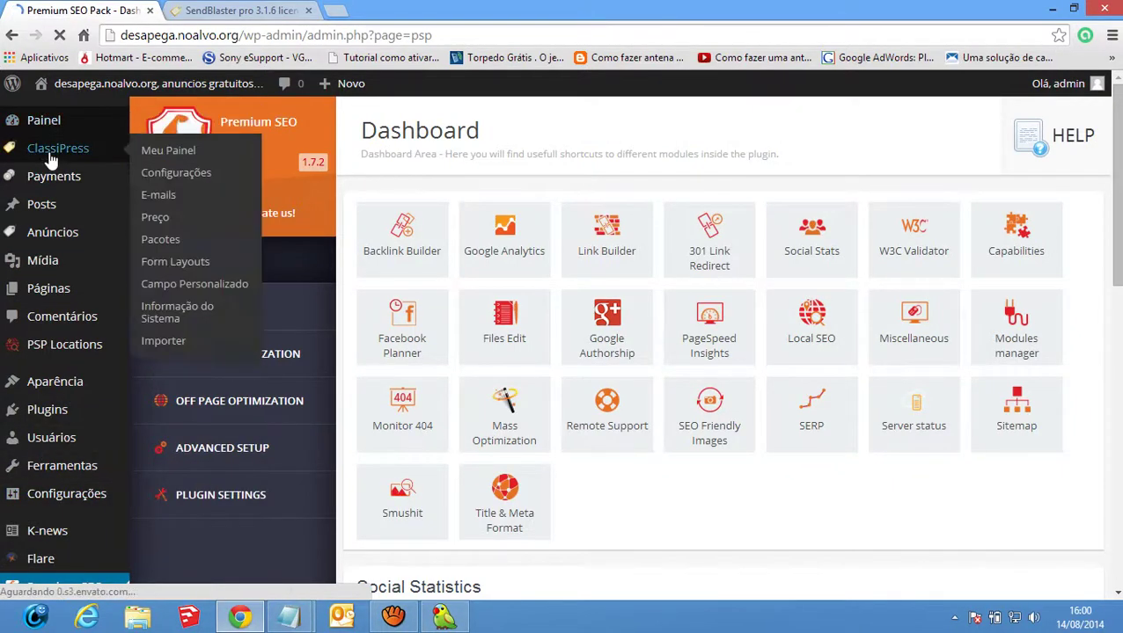
left_click(214, 165)
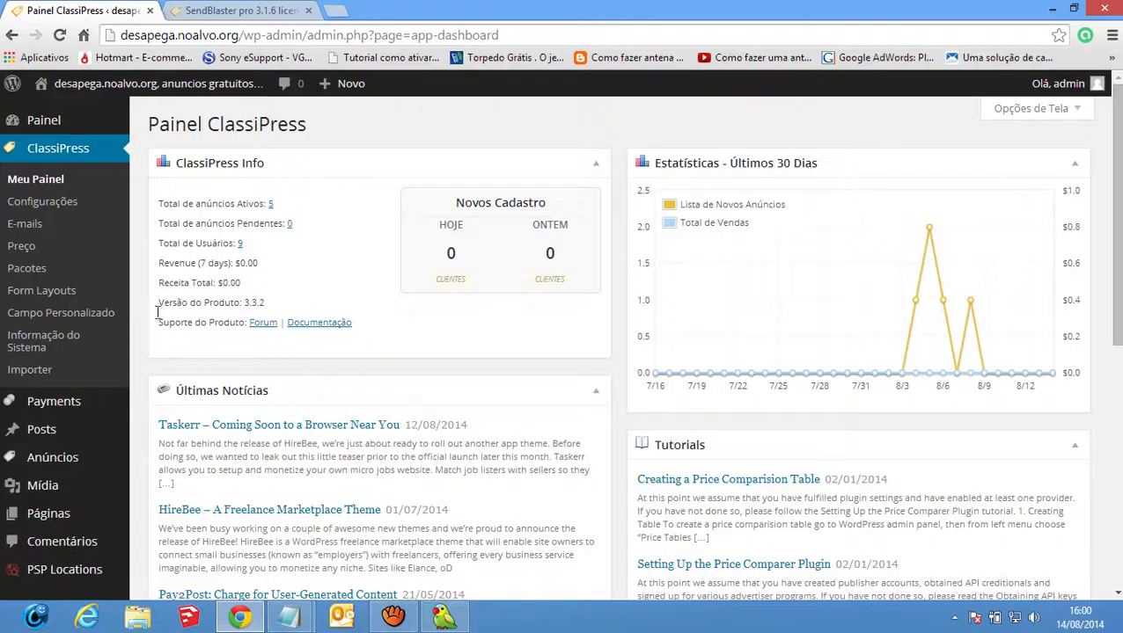
scroll(139, 377, "down", 4)
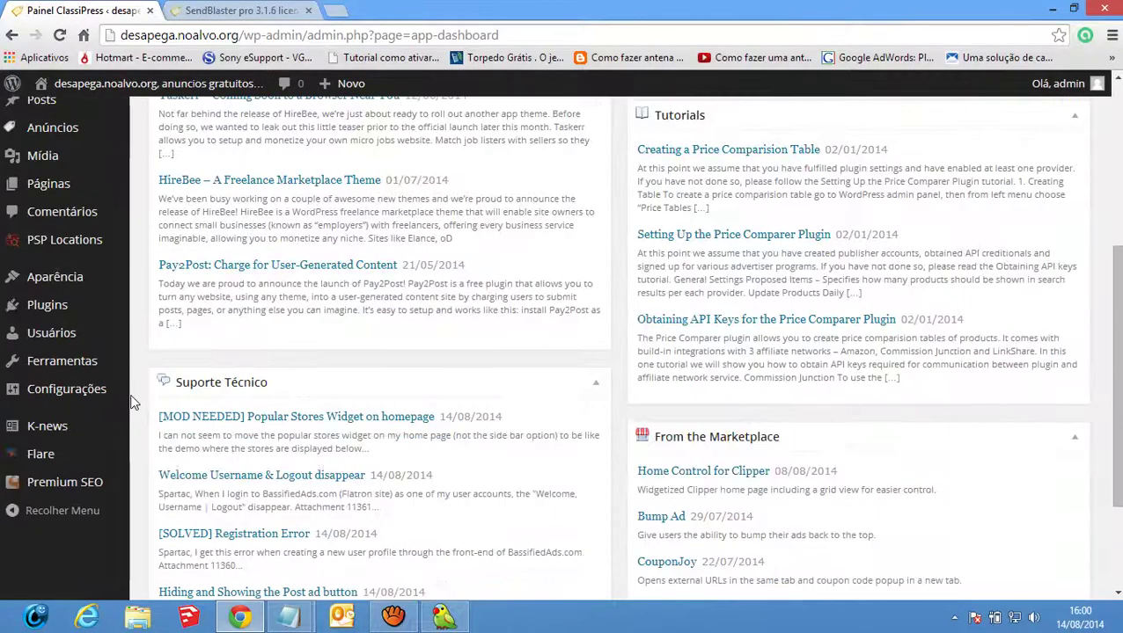
scroll(130, 403, "up", 5)
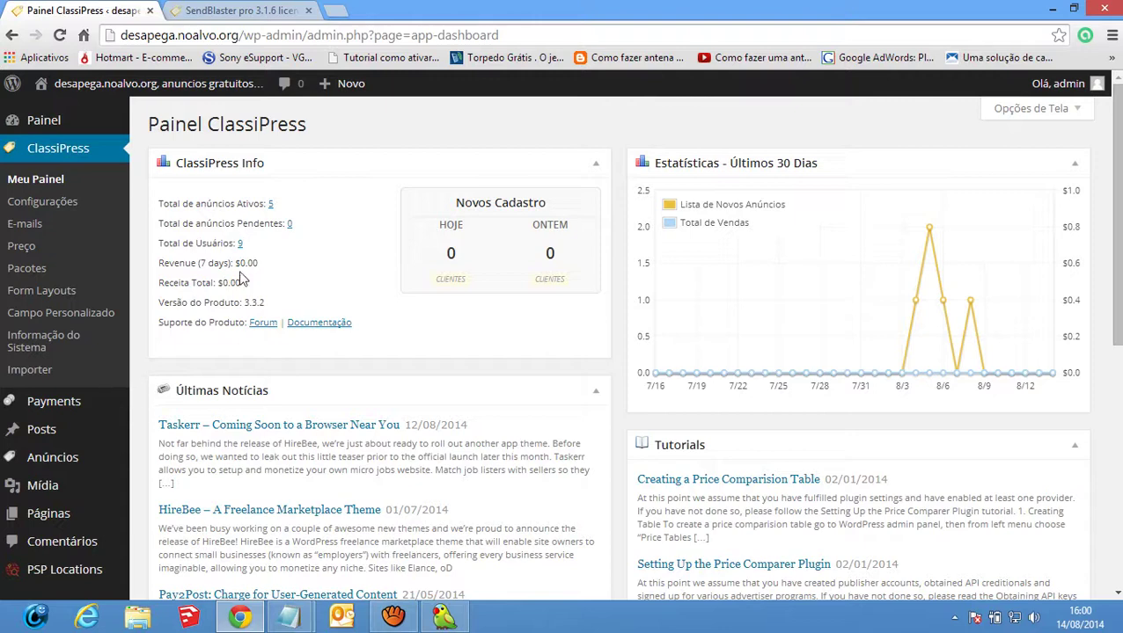
Review the SendBlaster ad page once more up to its header and map, and close its browser tab
left_click(242, 10)
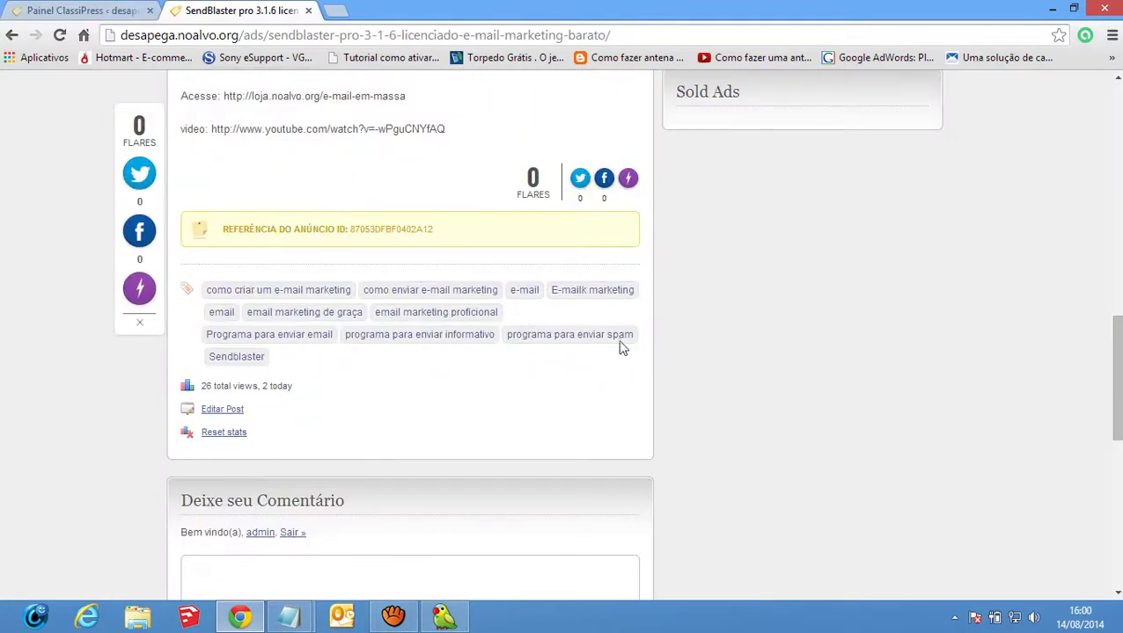
scroll(723, 353, "up", 3)
scroll(723, 352, "up", 7)
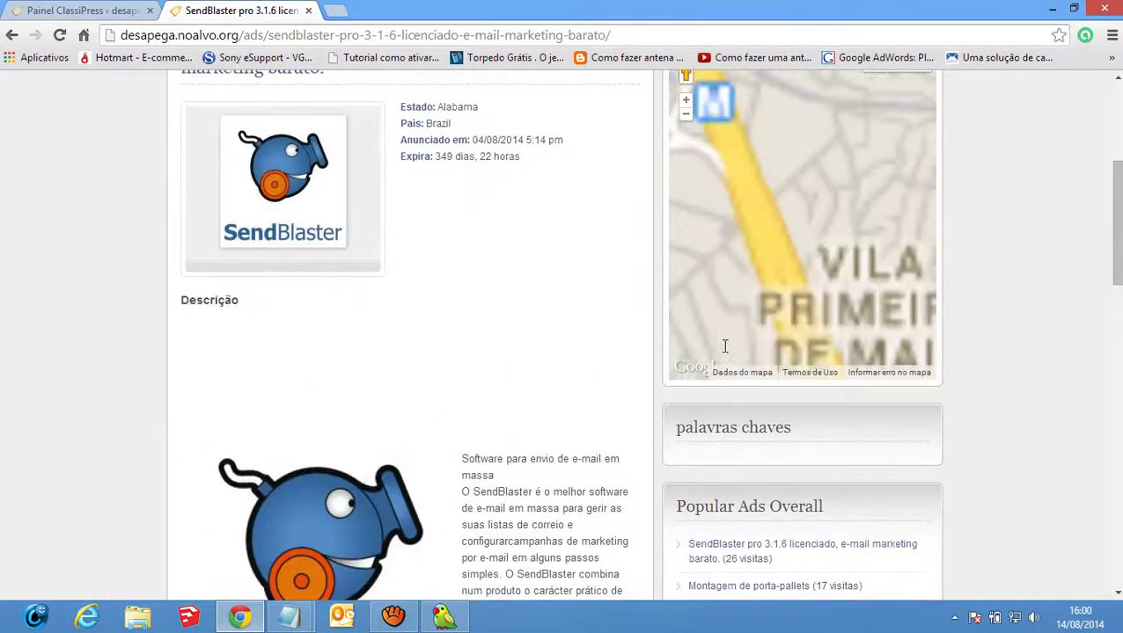
scroll(1008, 350, "up", 4)
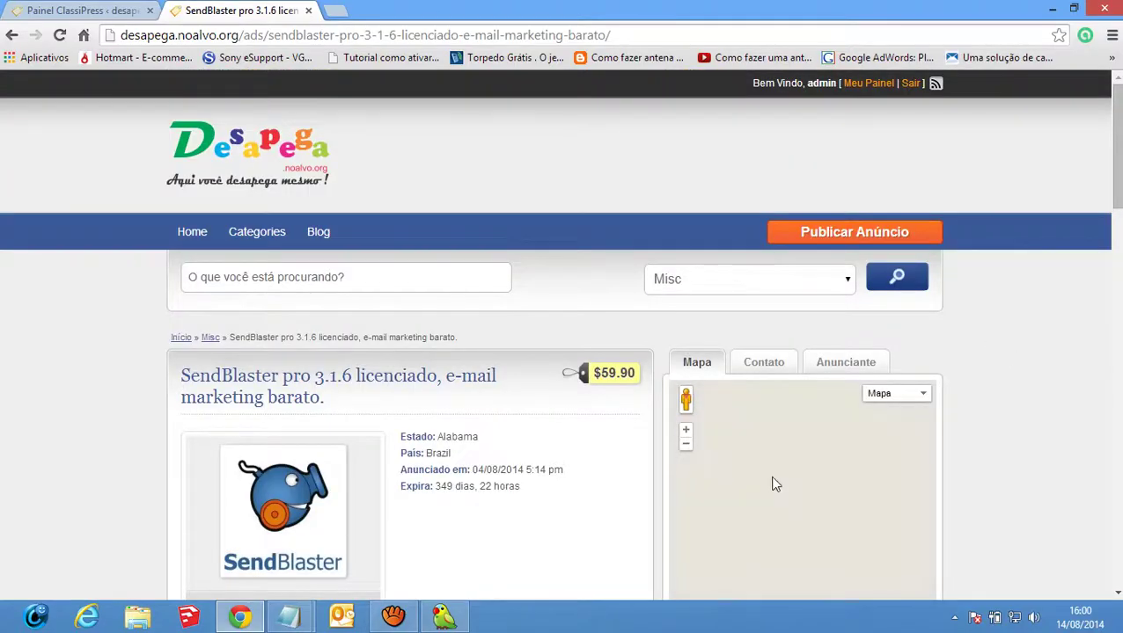
scroll(797, 475, "down", 2)
left_click(308, 11)
left_click(393, 616)
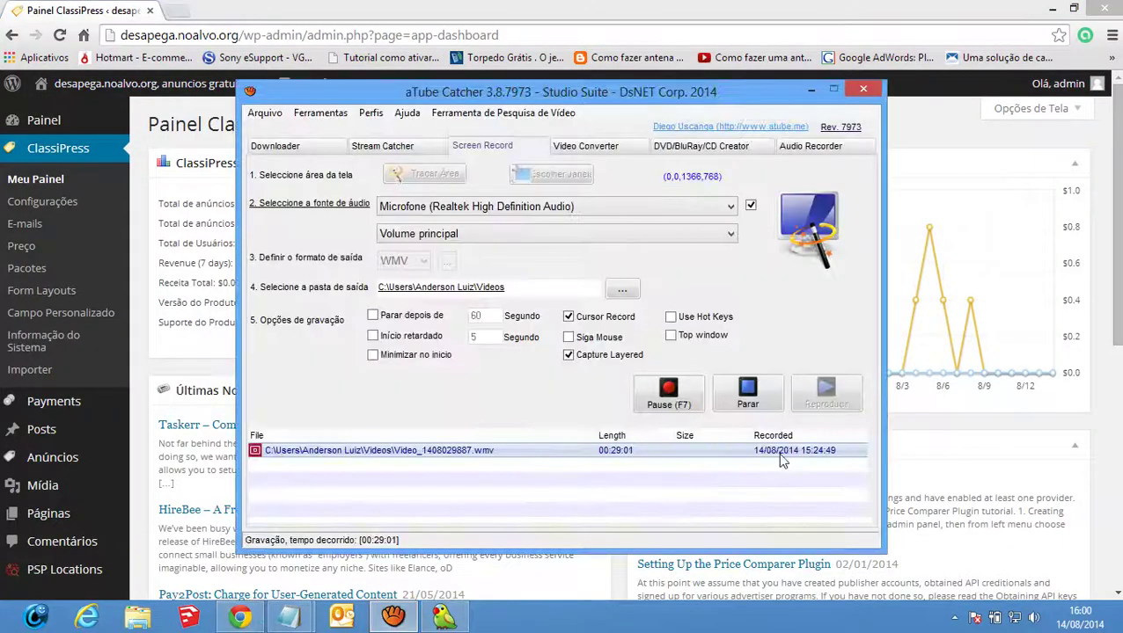